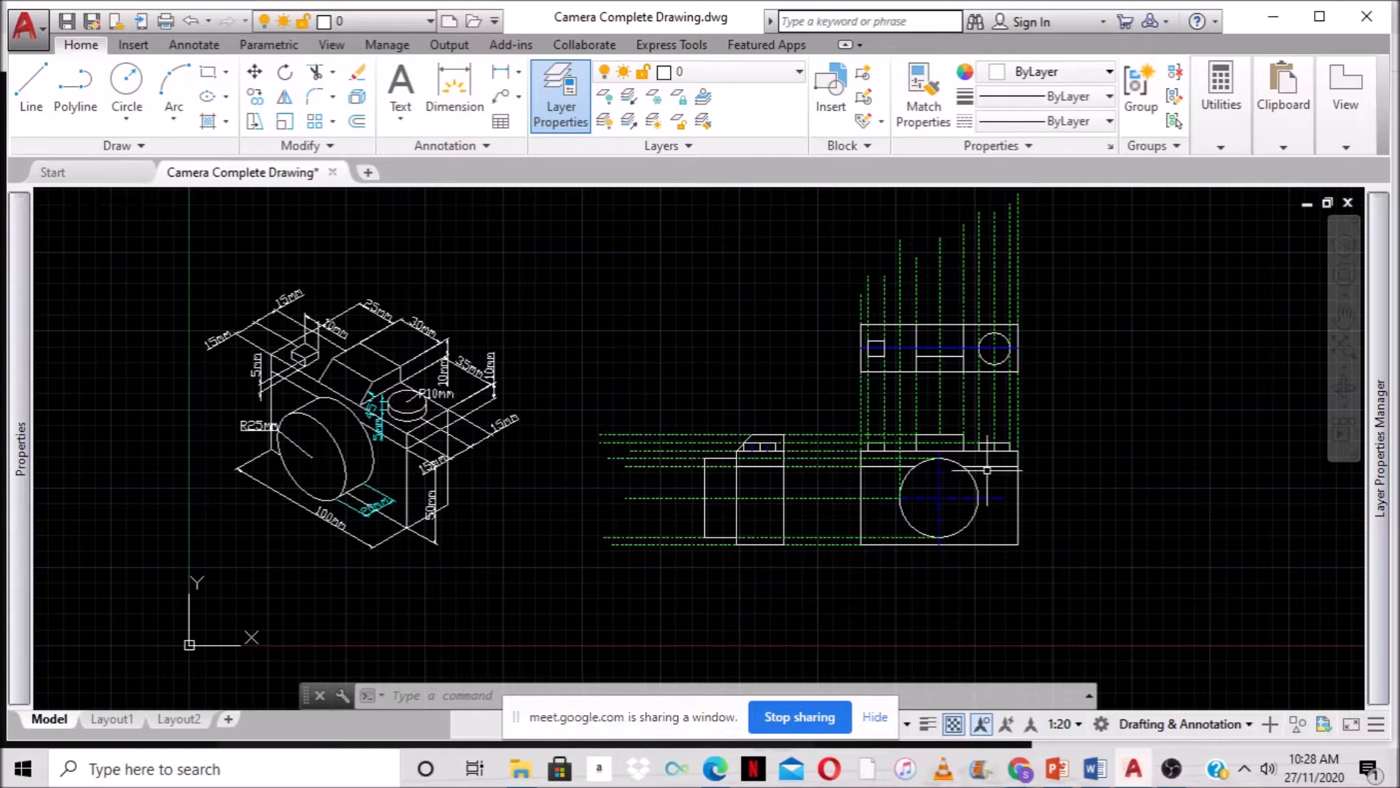
Examine how the camera's top view lines up with the front view along the vertical construction lines.
scroll(933, 357, "up", 5)
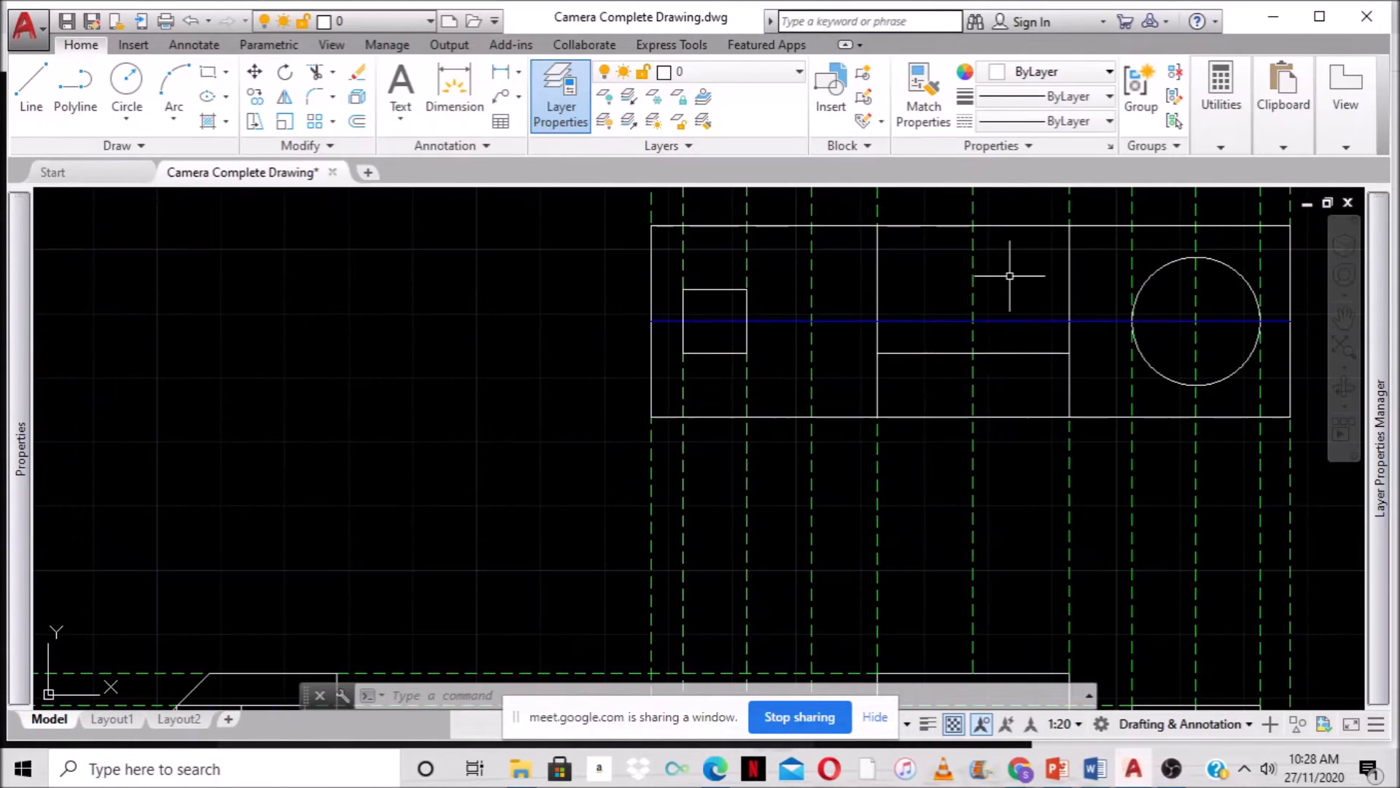
scroll(907, 225, "down", 6)
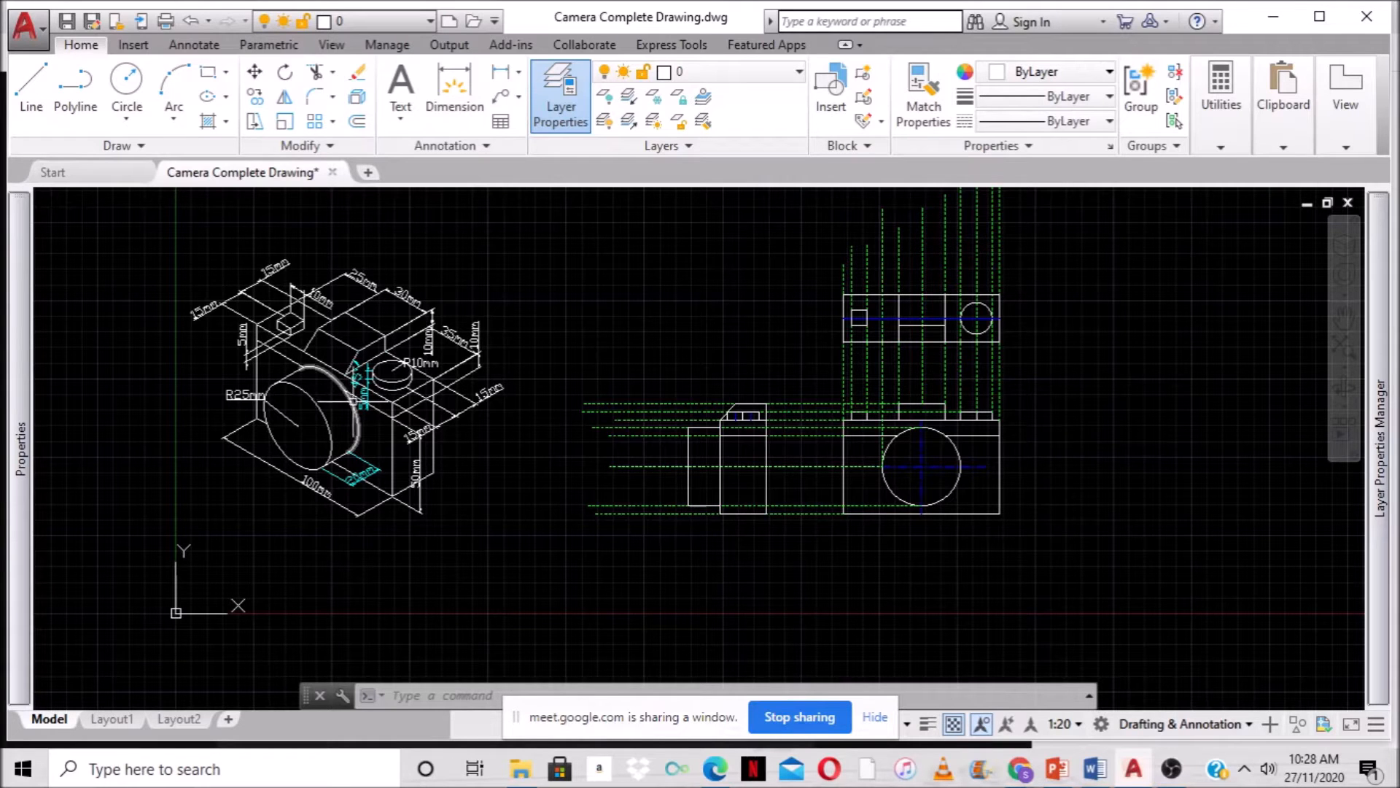
scroll(955, 482, "up", 2)
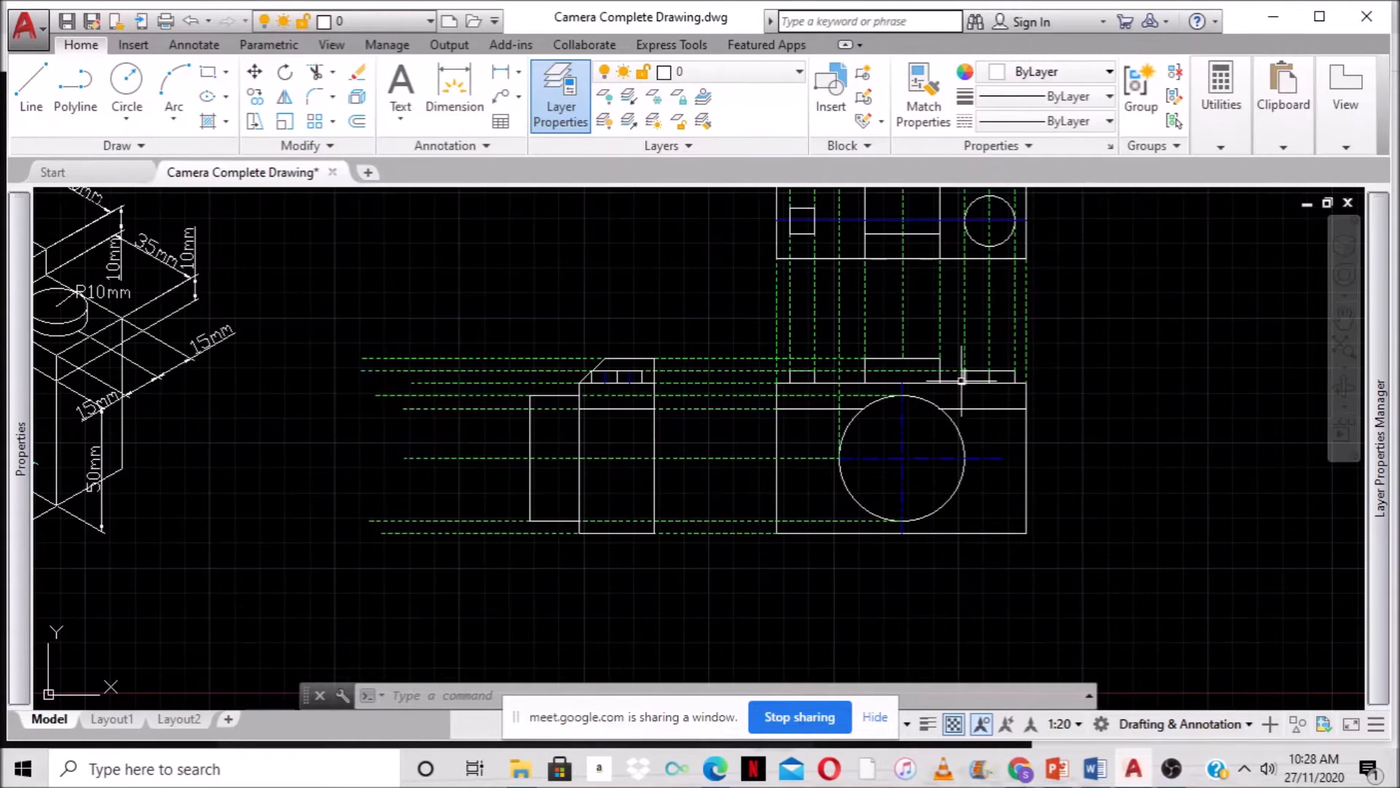
scroll(961, 379, "down", 3)
scroll(899, 375, "up", 5)
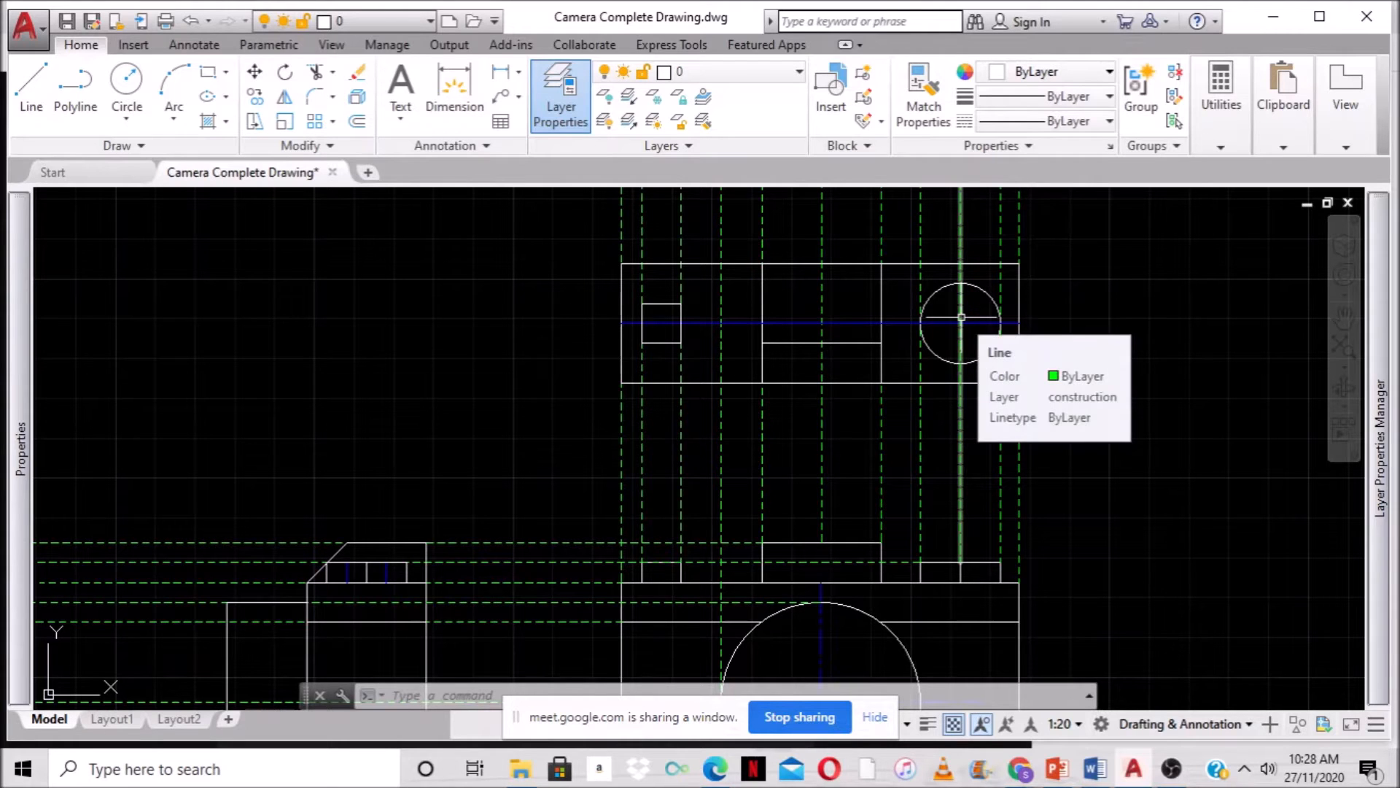
scroll(961, 317, "down", 3)
scroll(1076, 510, "down", 1)
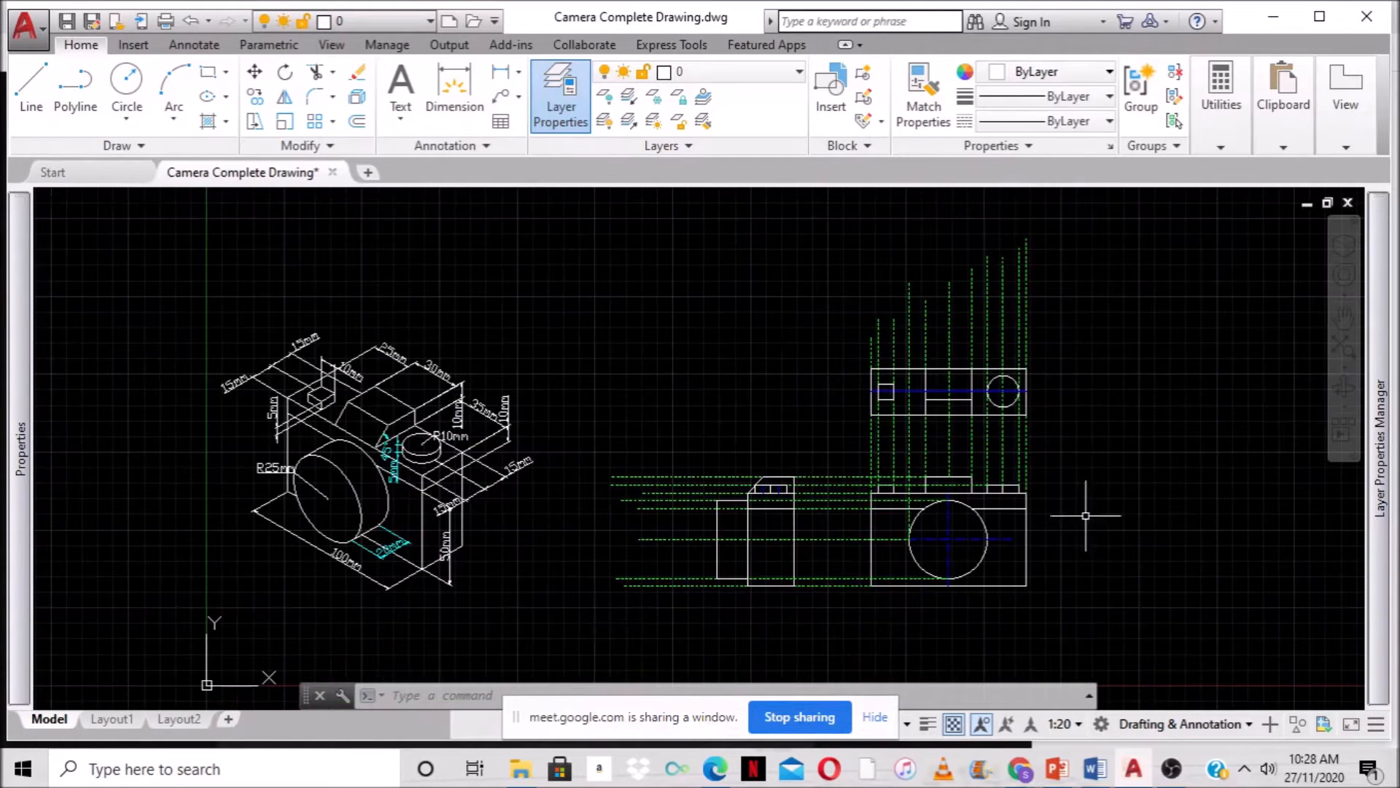
scroll(1106, 536, "up", 2)
mouse_move(1029, 541)
middle_mouse_down()
mouse_move(1041, 528)
mouse_move(1101, 547)
middle_mouse_up()
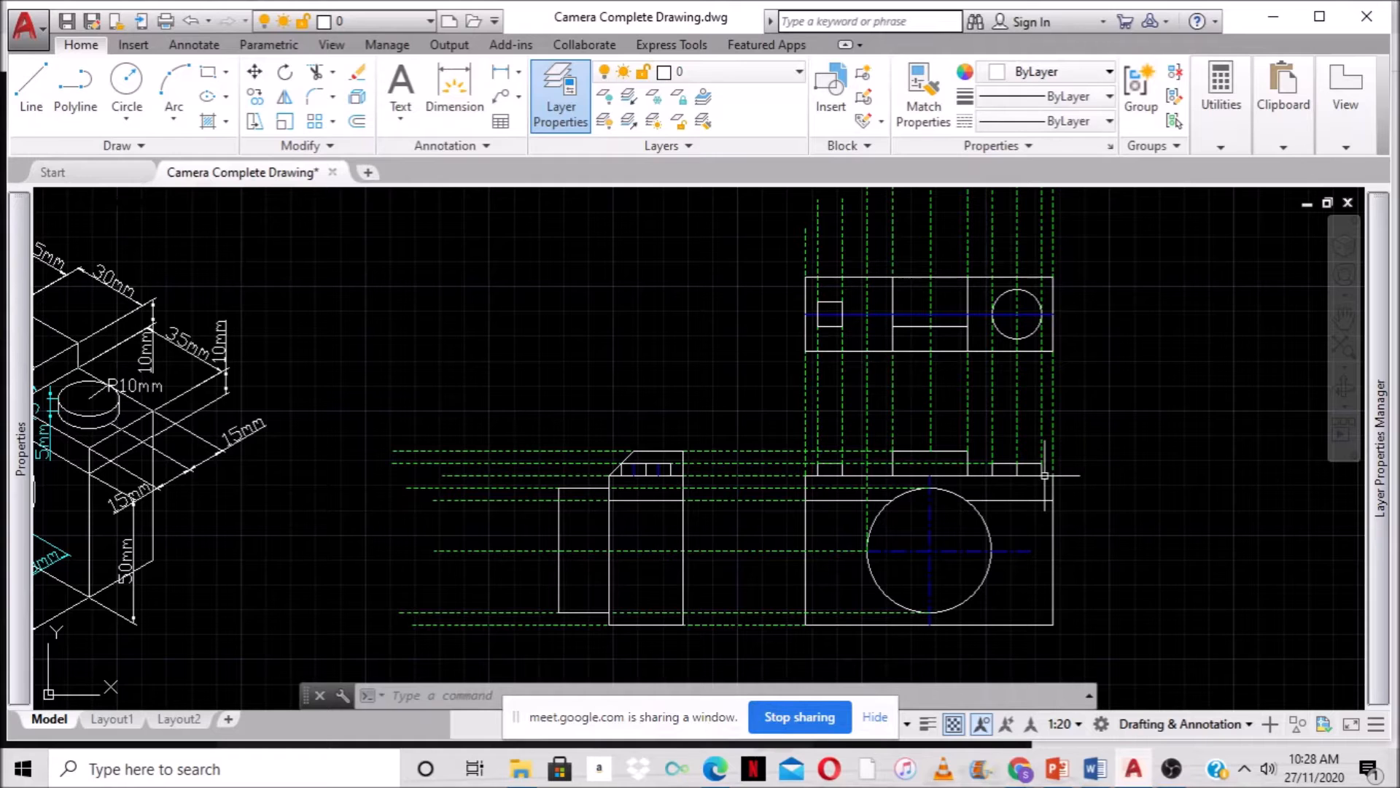
mouse_move(762, 576)
middle_mouse_down()
mouse_move(948, 533)
mouse_move(918, 558)
middle_mouse_up()
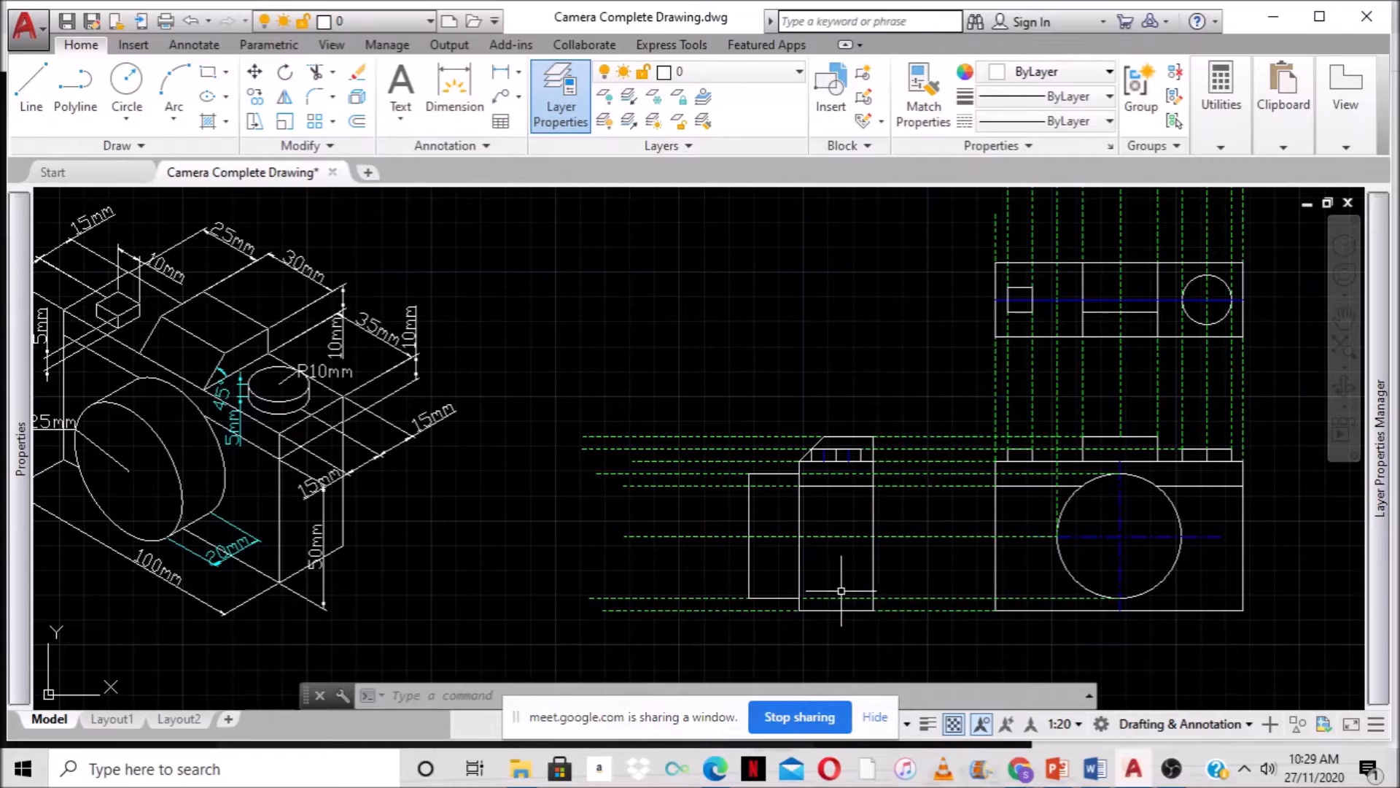
Examine the side view's top details and their horizontal projection lines against the front view and the dimensioned isometric camera.
scroll(833, 571, "up", 4)
middle_click_drag(876, 328, 497, 441)
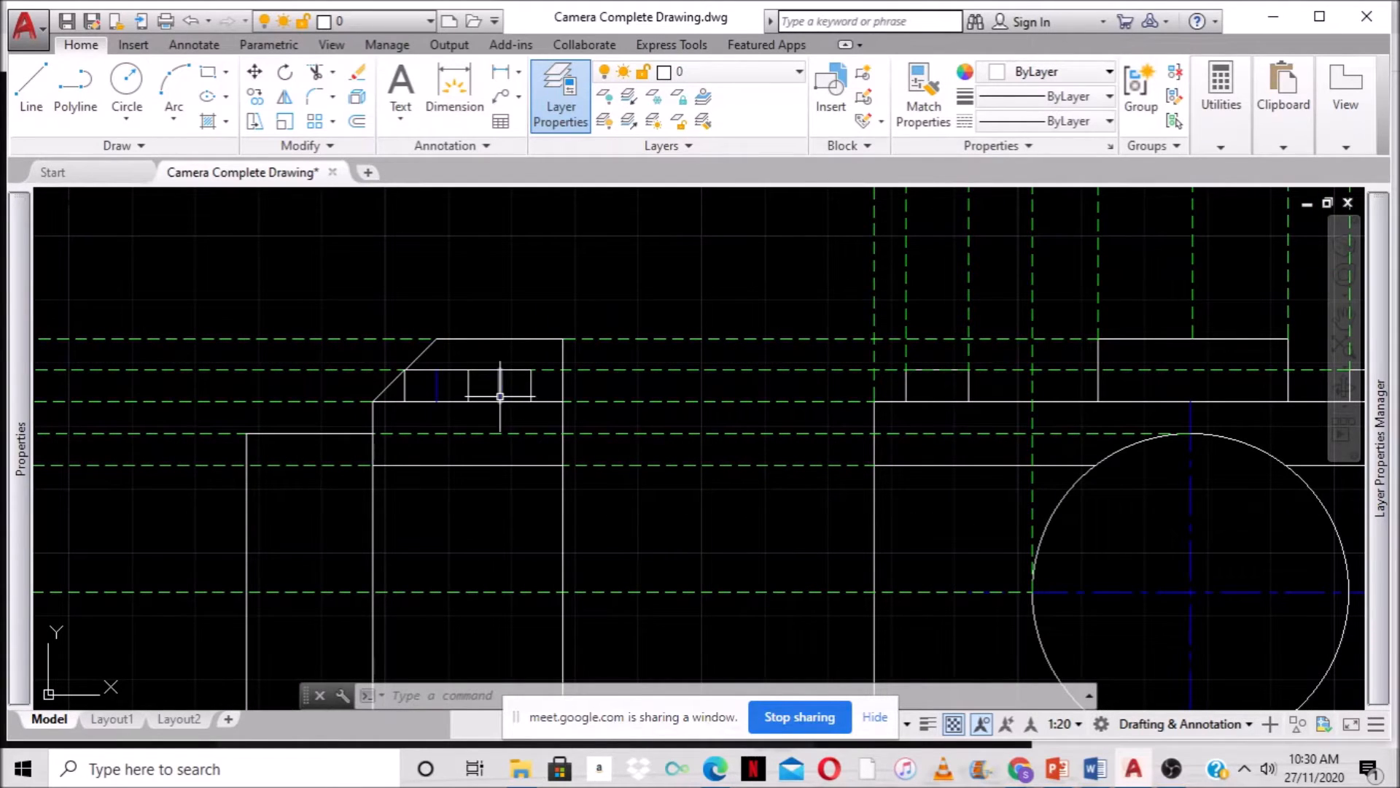
scroll(665, 463, "down", 6)
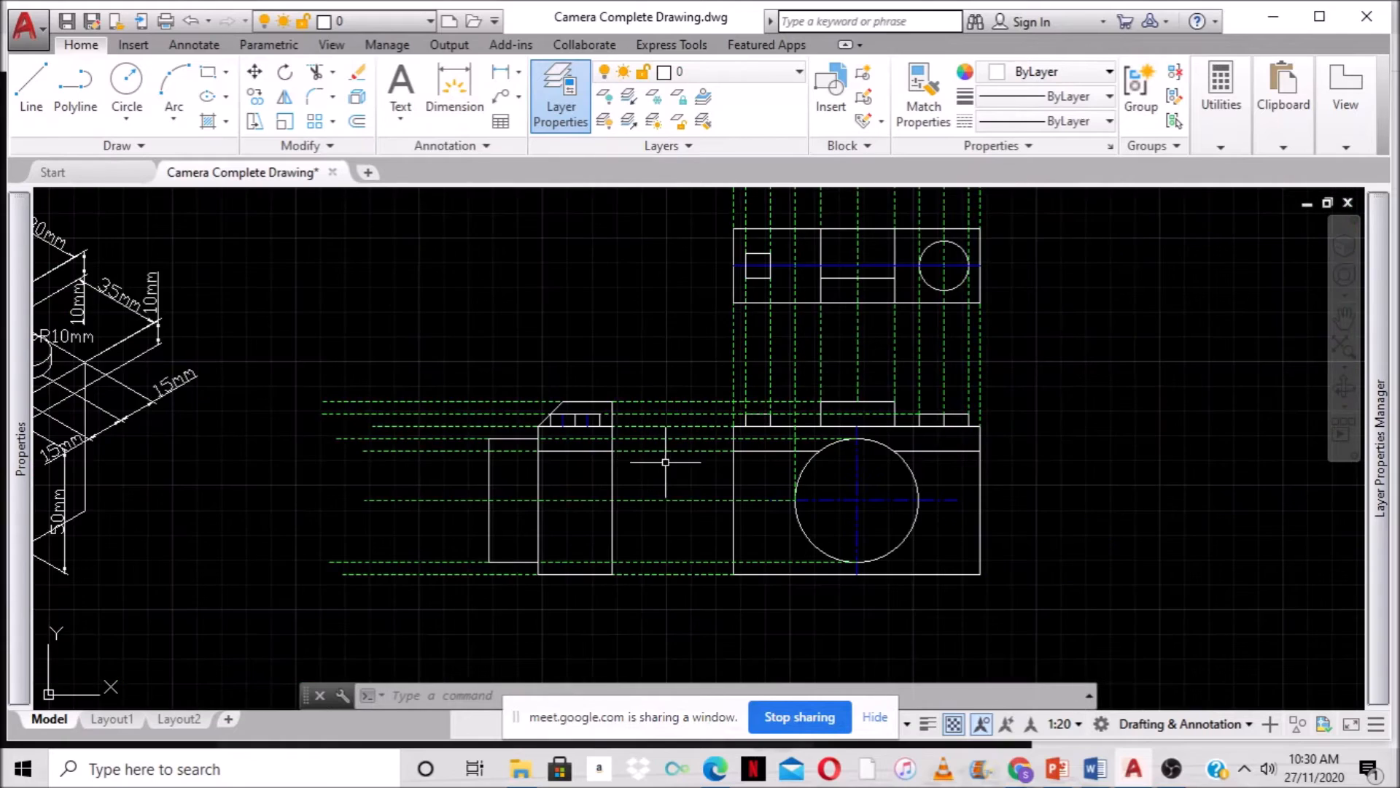
middle_click_drag(705, 444, 870, 513)
scroll(879, 502, "down", 2)
scroll(820, 507, "up", 6)
scroll(830, 510, "up", 4)
scroll(883, 607, "down", 5)
middle_click_drag(655, 521, 693, 403)
scroll(635, 436, "up", 3)
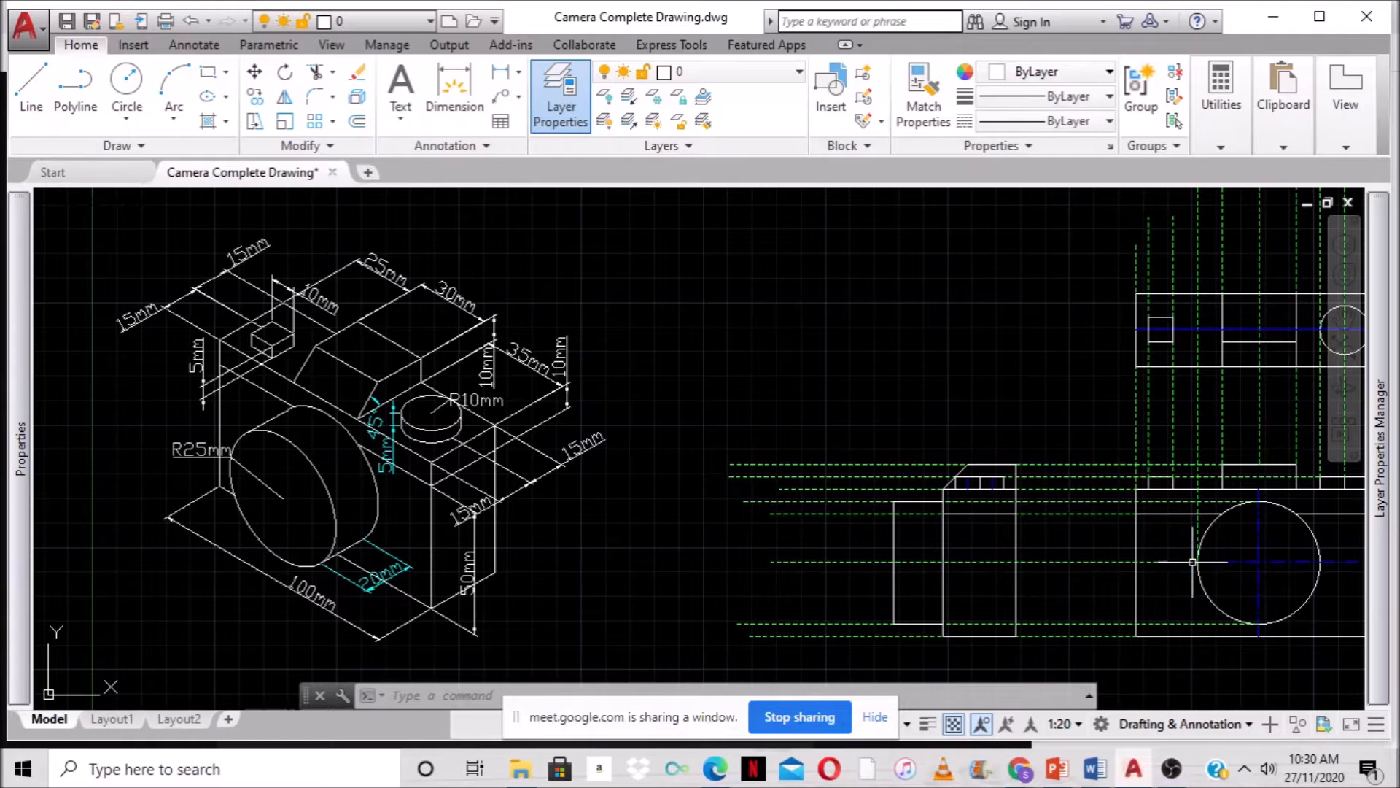
middle_click_drag(1091, 461, 765, 432)
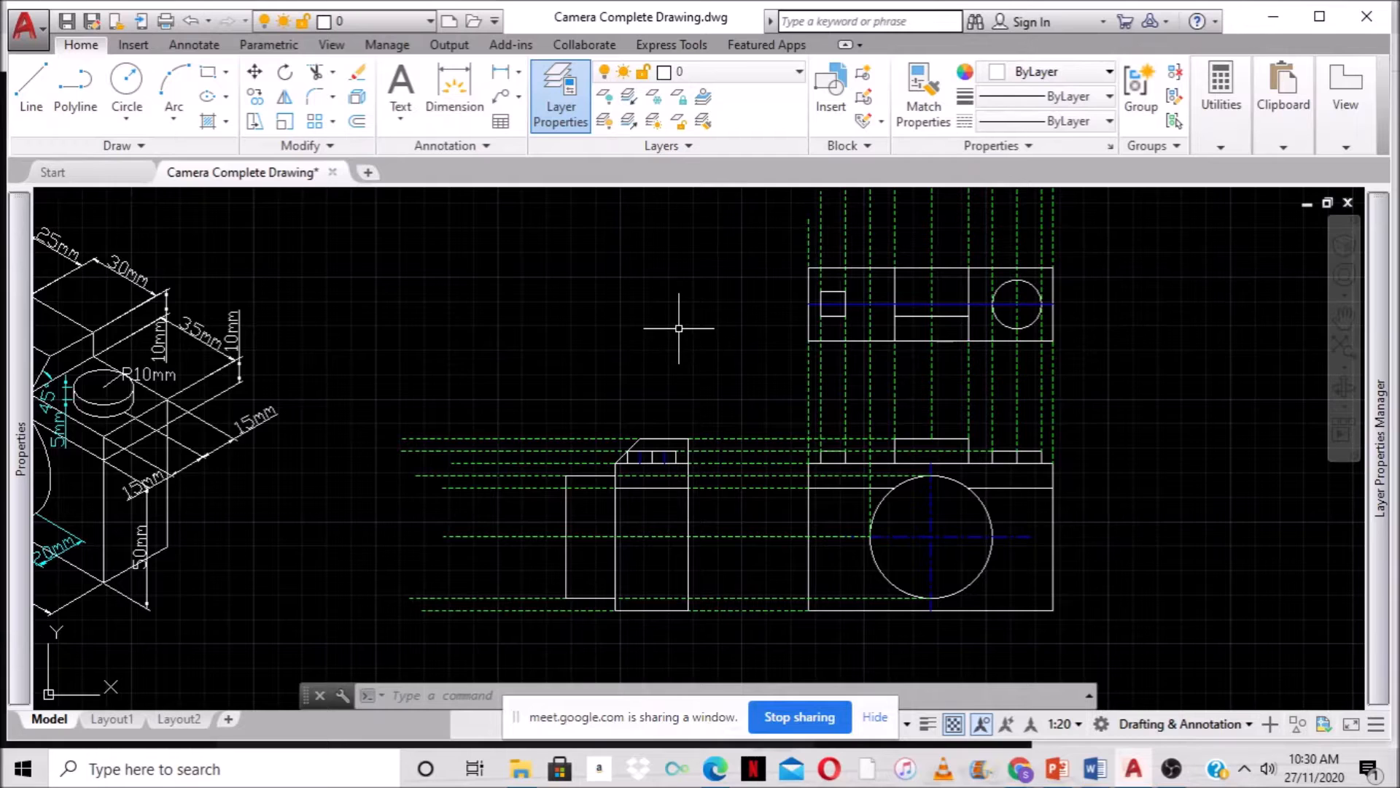
Copy the entire isometric camera drawing with all its dimensions to the clipboard.
scroll(679, 328, "down", 3)
middle_click_drag(409, 427, 450, 452)
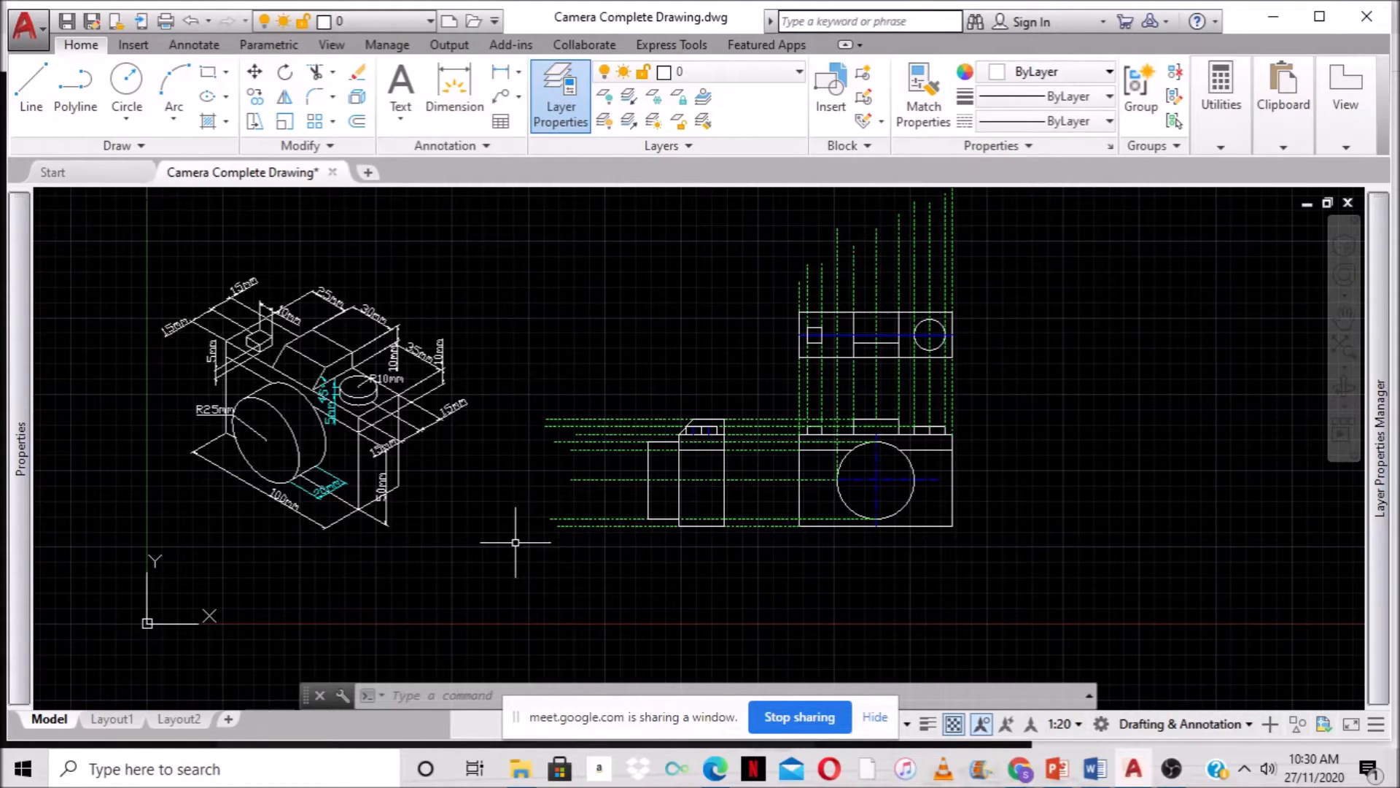
scroll(462, 515, "up", 2)
mouse_move(533, 394)
middle_mouse_down()
mouse_move(673, 512)
mouse_move(694, 477)
middle_mouse_up()
scroll(712, 390, "down", 2)
mouse_move(712, 390)
middle_mouse_down()
mouse_move(697, 425)
mouse_move(619, 434)
mouse_move(681, 440)
middle_mouse_up()
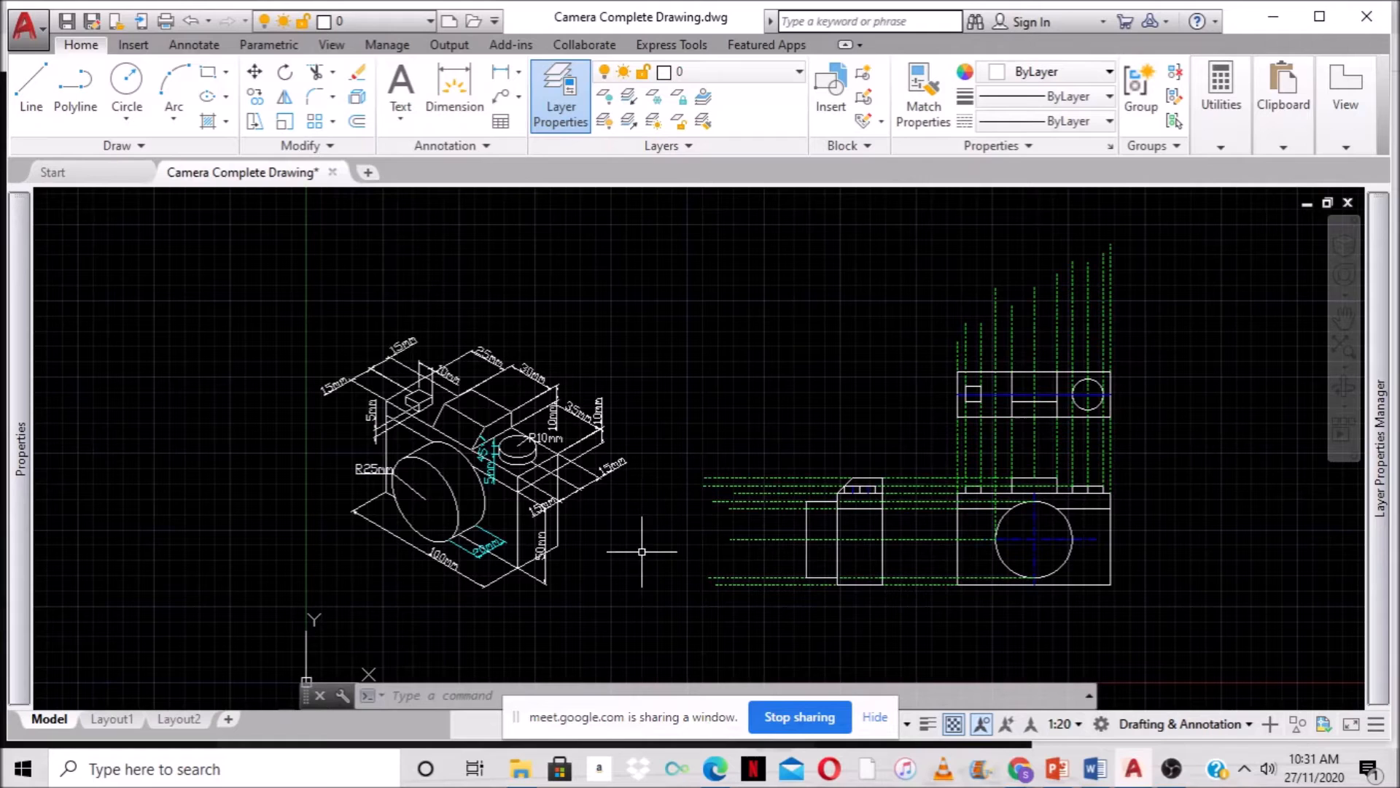
left_click(587, 614)
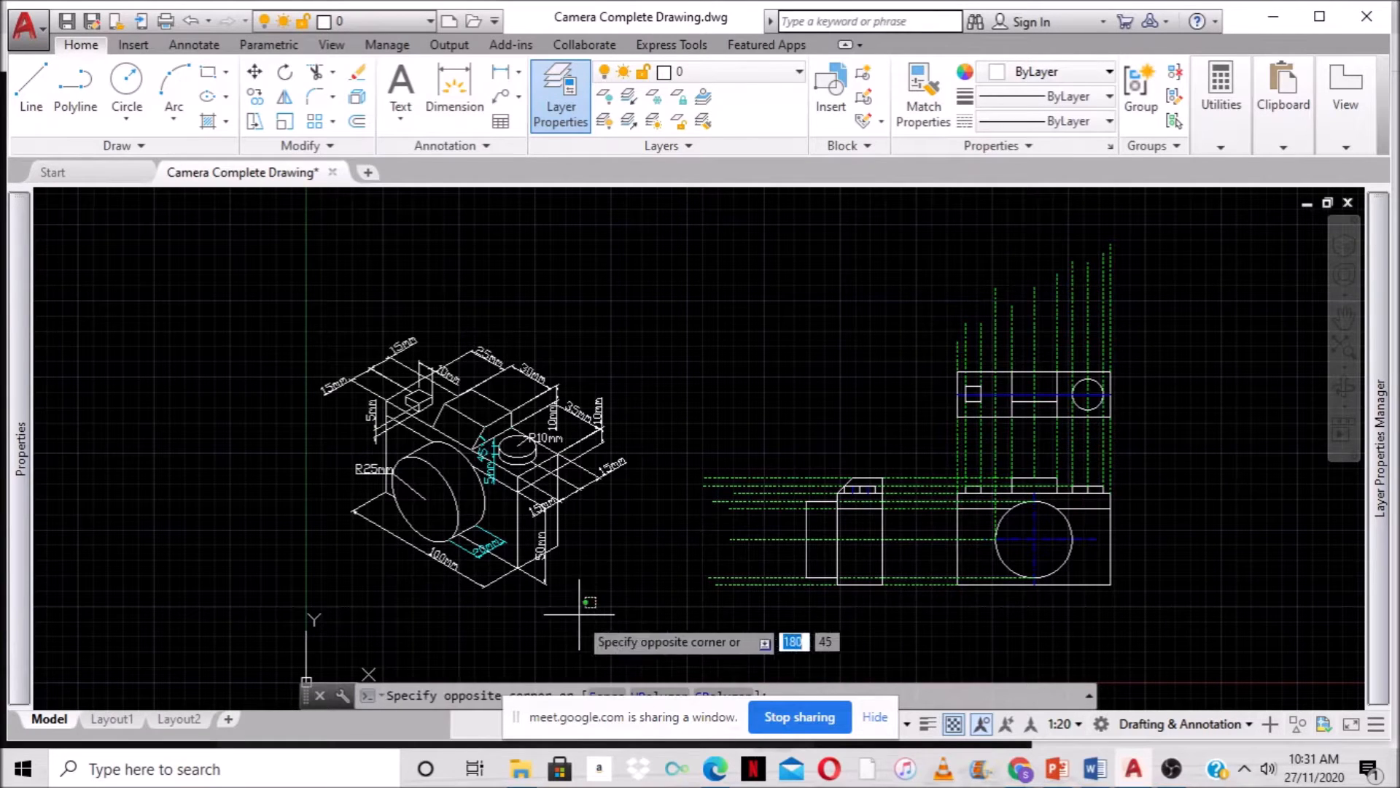
left_click(296, 245)
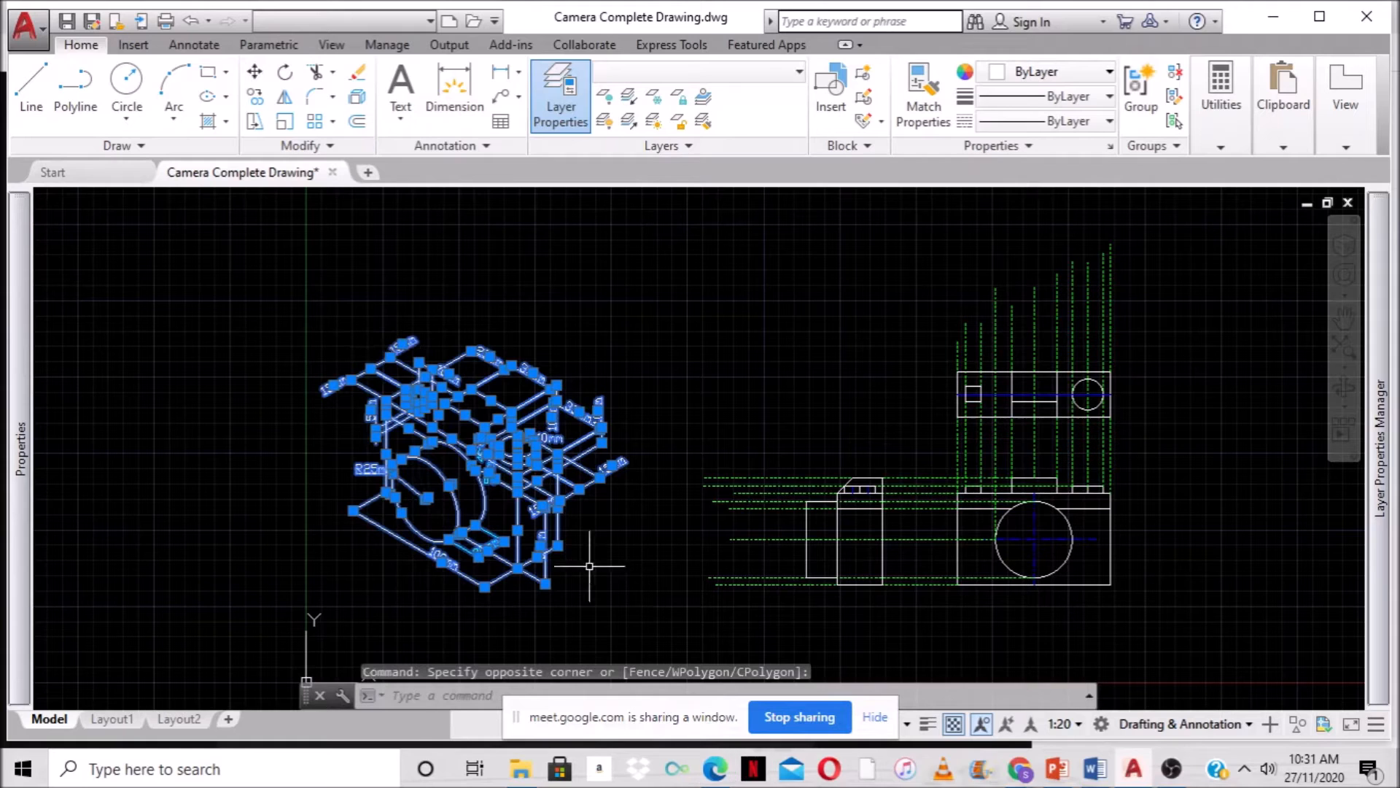
key("Escape")
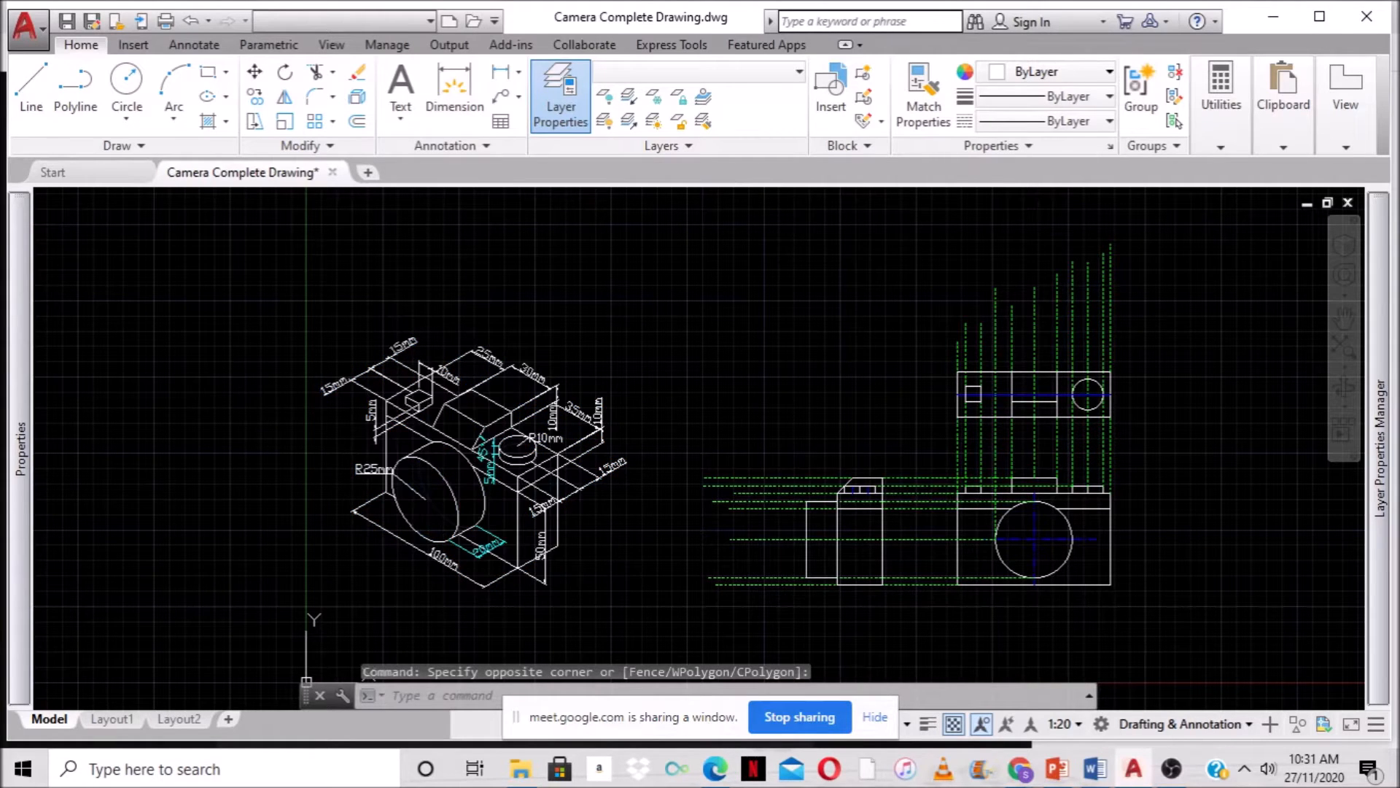
key("ctrl+c")
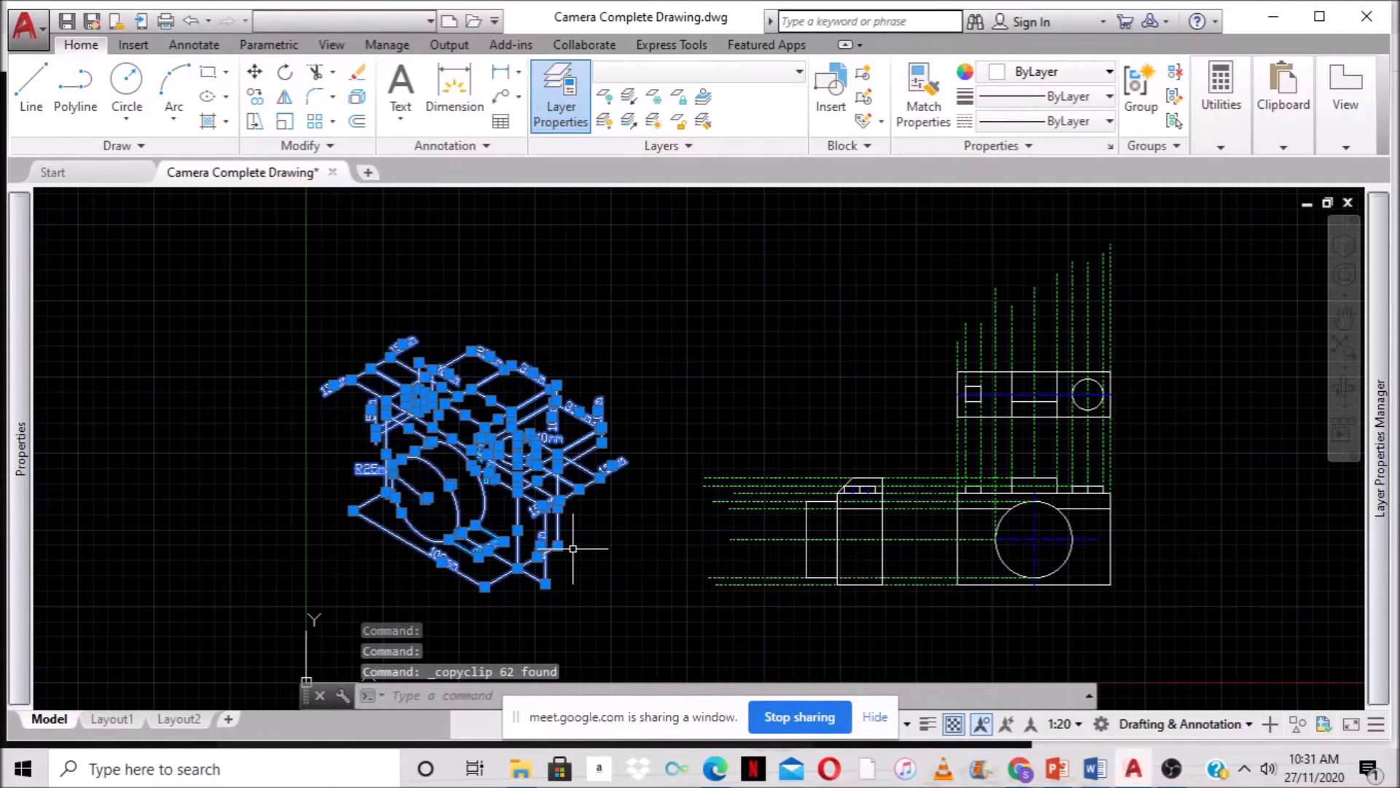
Create a new blank drawing and set the length precision of its units to 0.
left_click(367, 174)
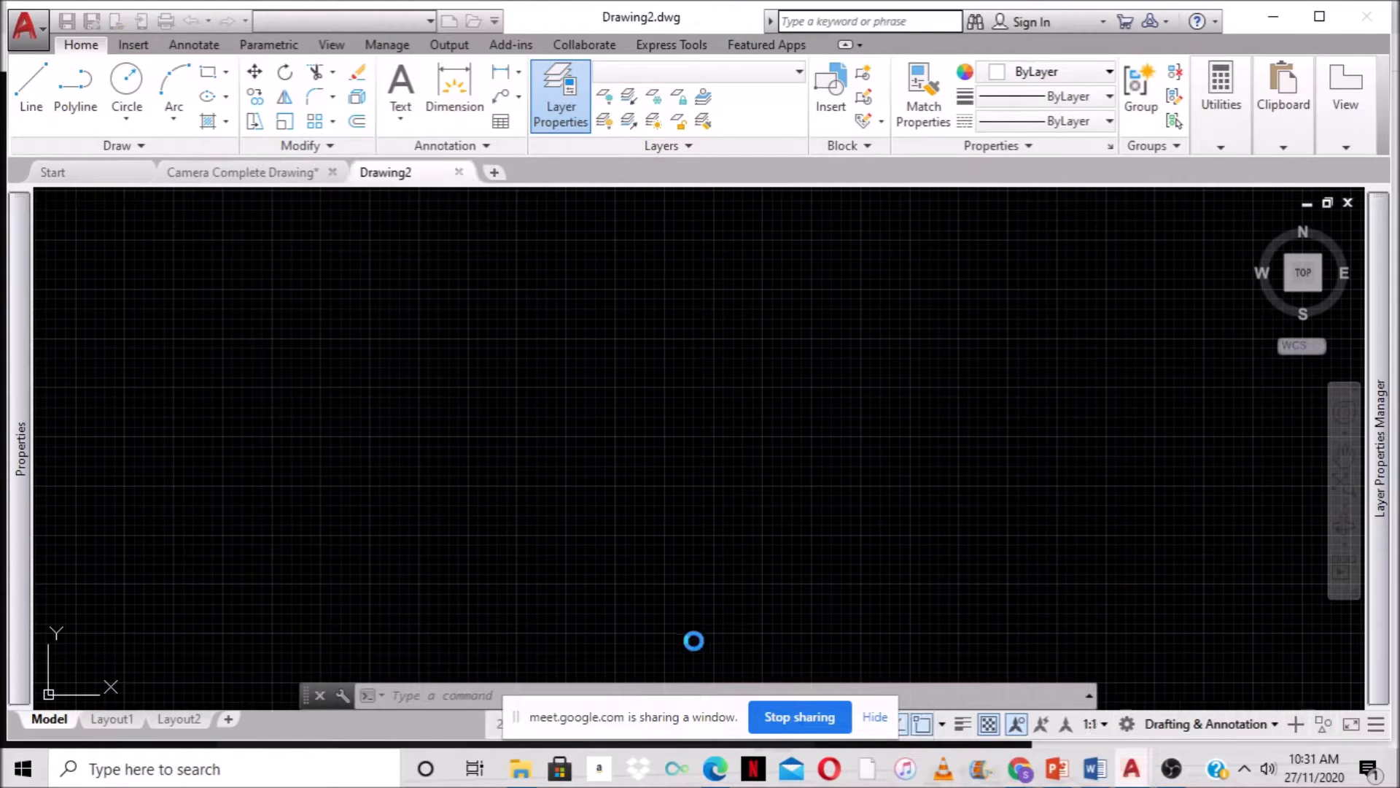
left_click_drag(665, 730, 913, 46)
left_click(453, 696)
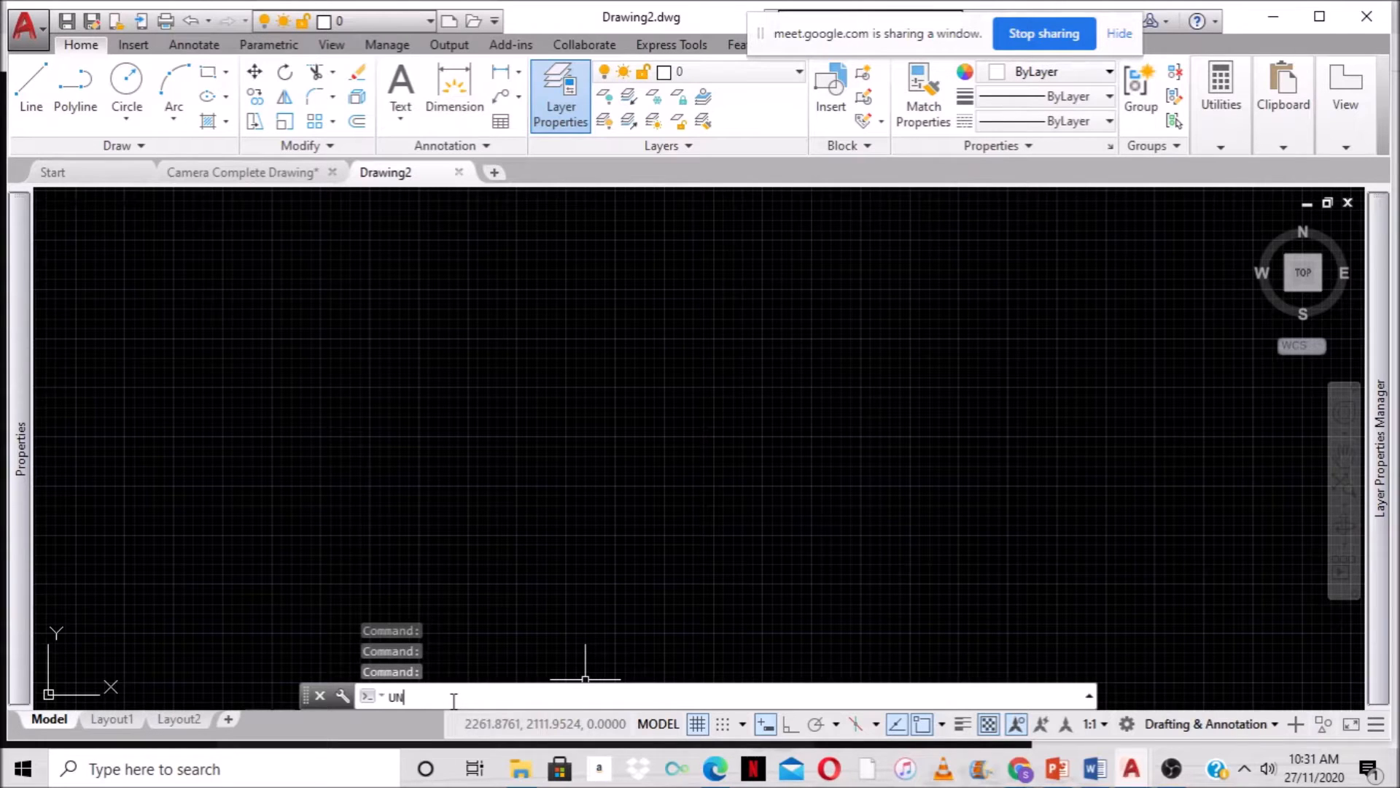
type("UN")
key("Return")
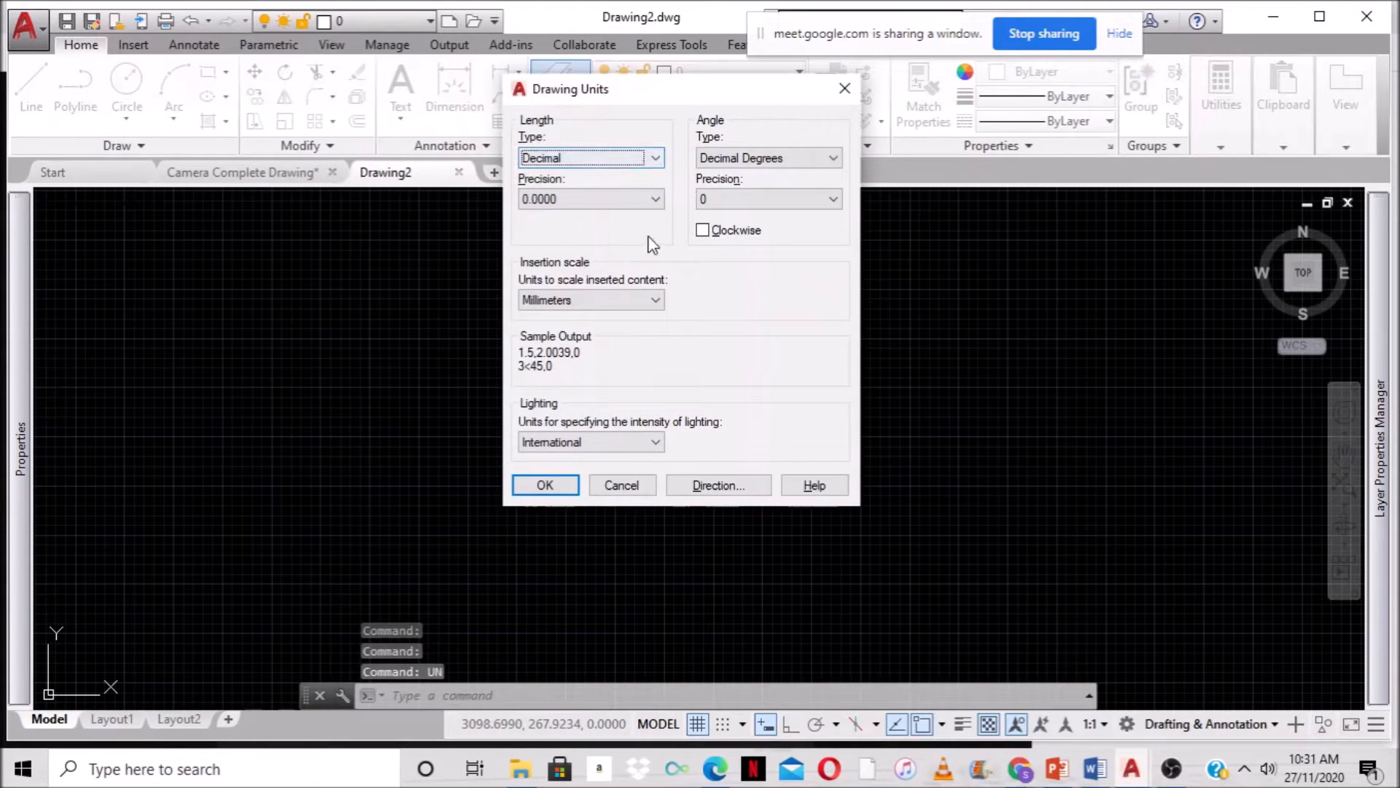
left_click(658, 202)
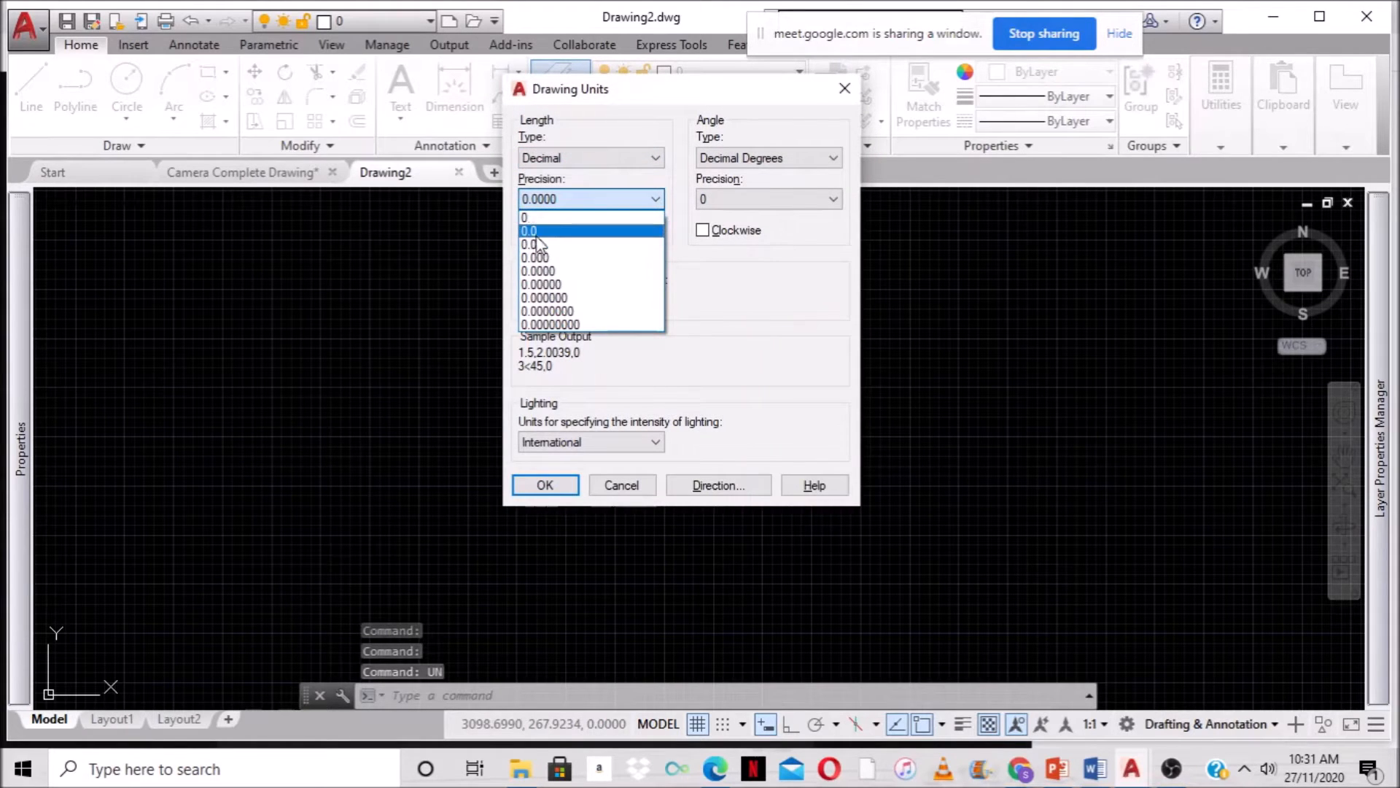
left_click(530, 218)
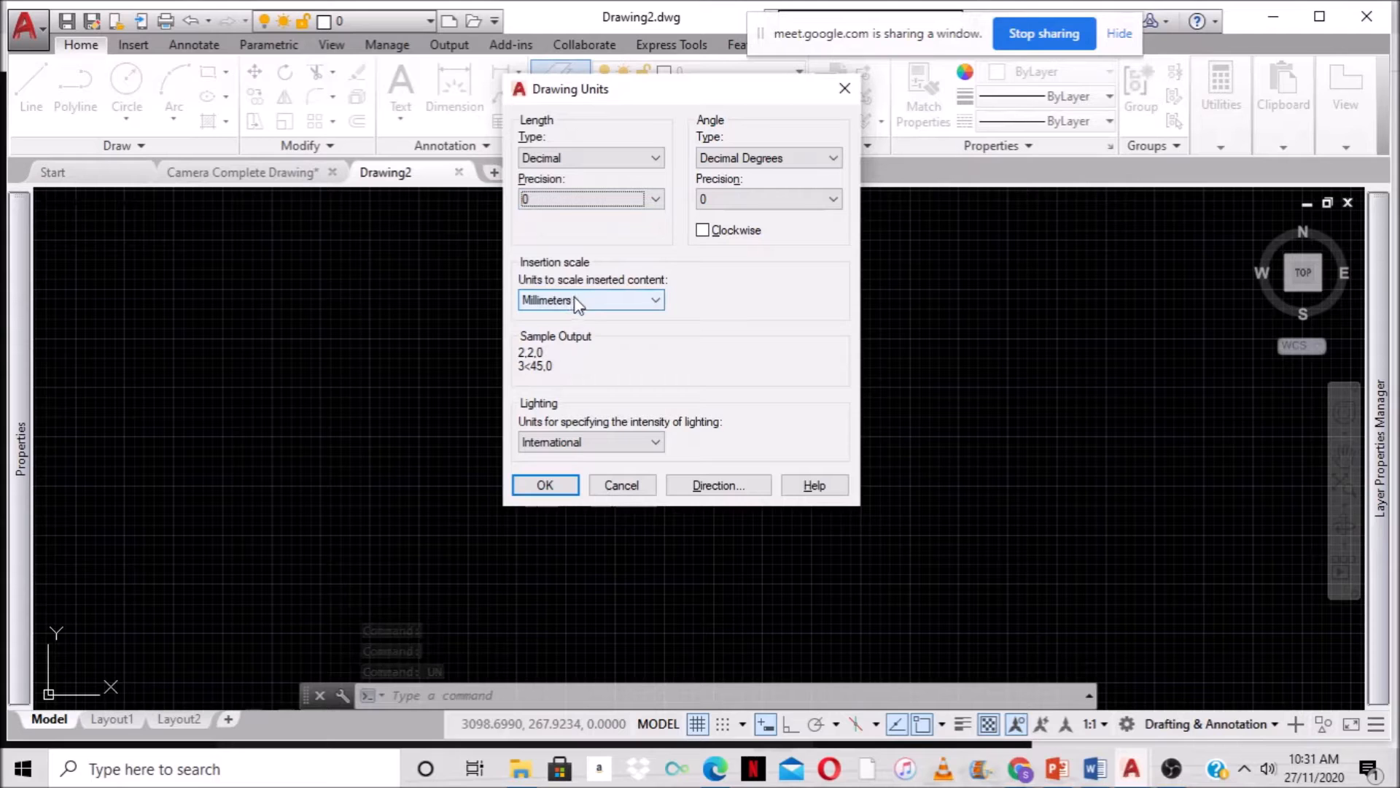
left_click(556, 485)
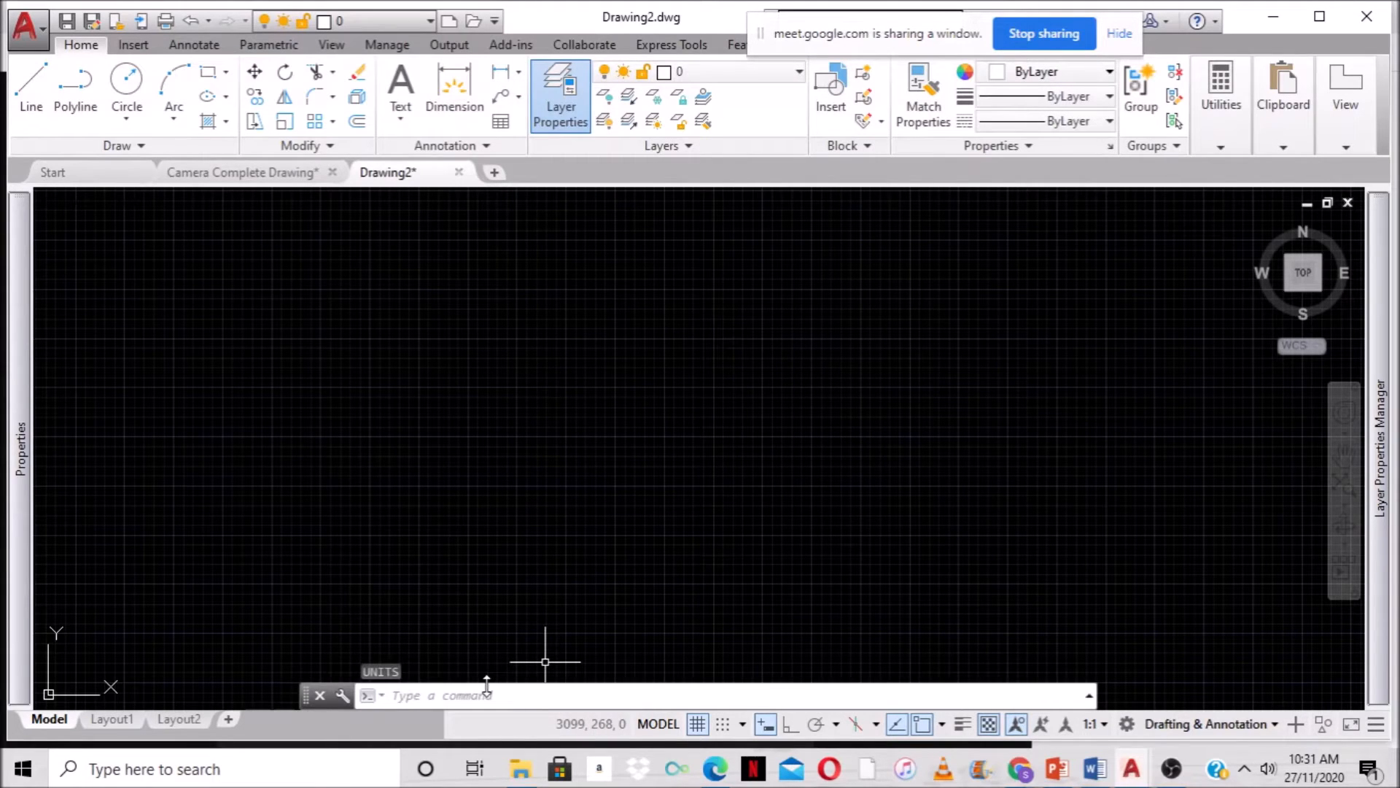
Set the model space limits with the lower left corner at 0,0 and the upper right corner at 420,297.
type("LIMITS")
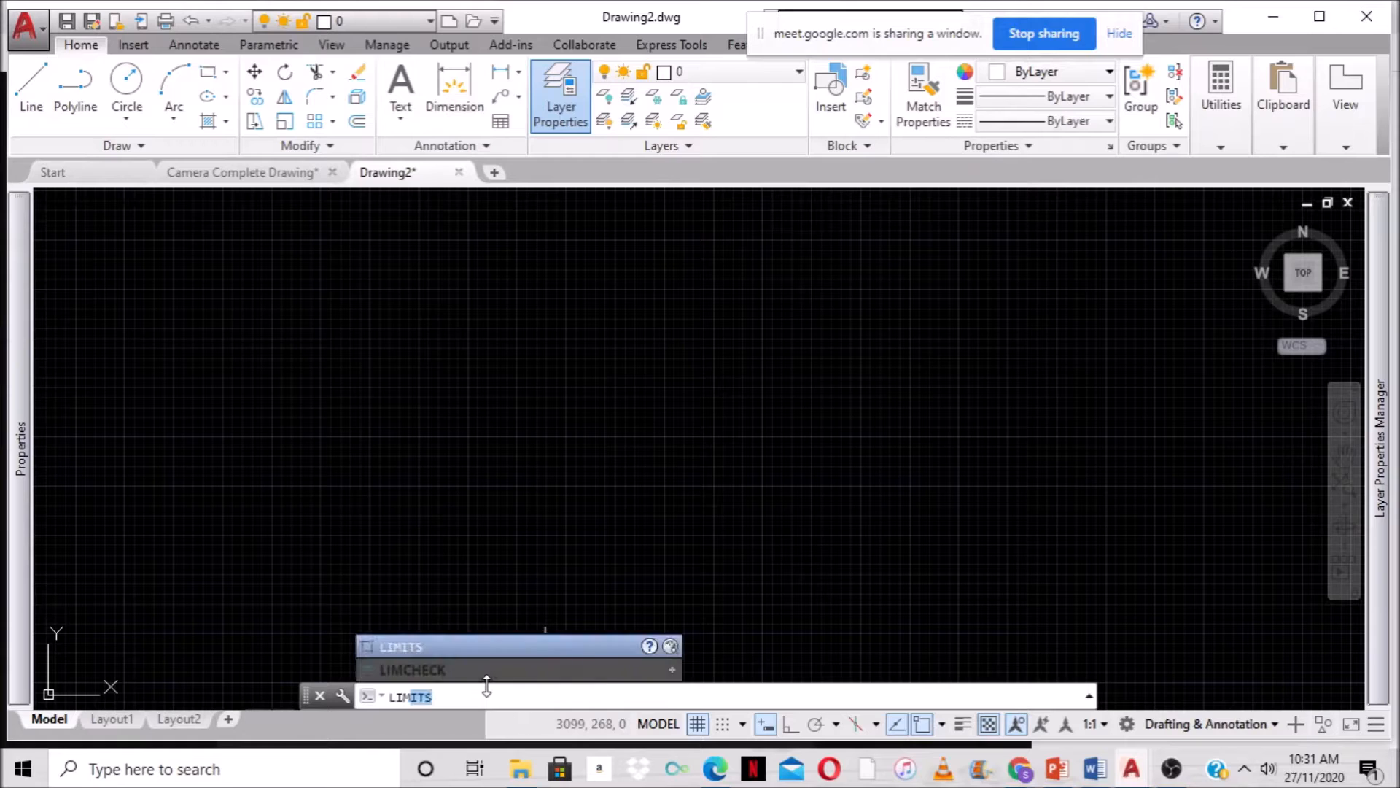
key("Return")
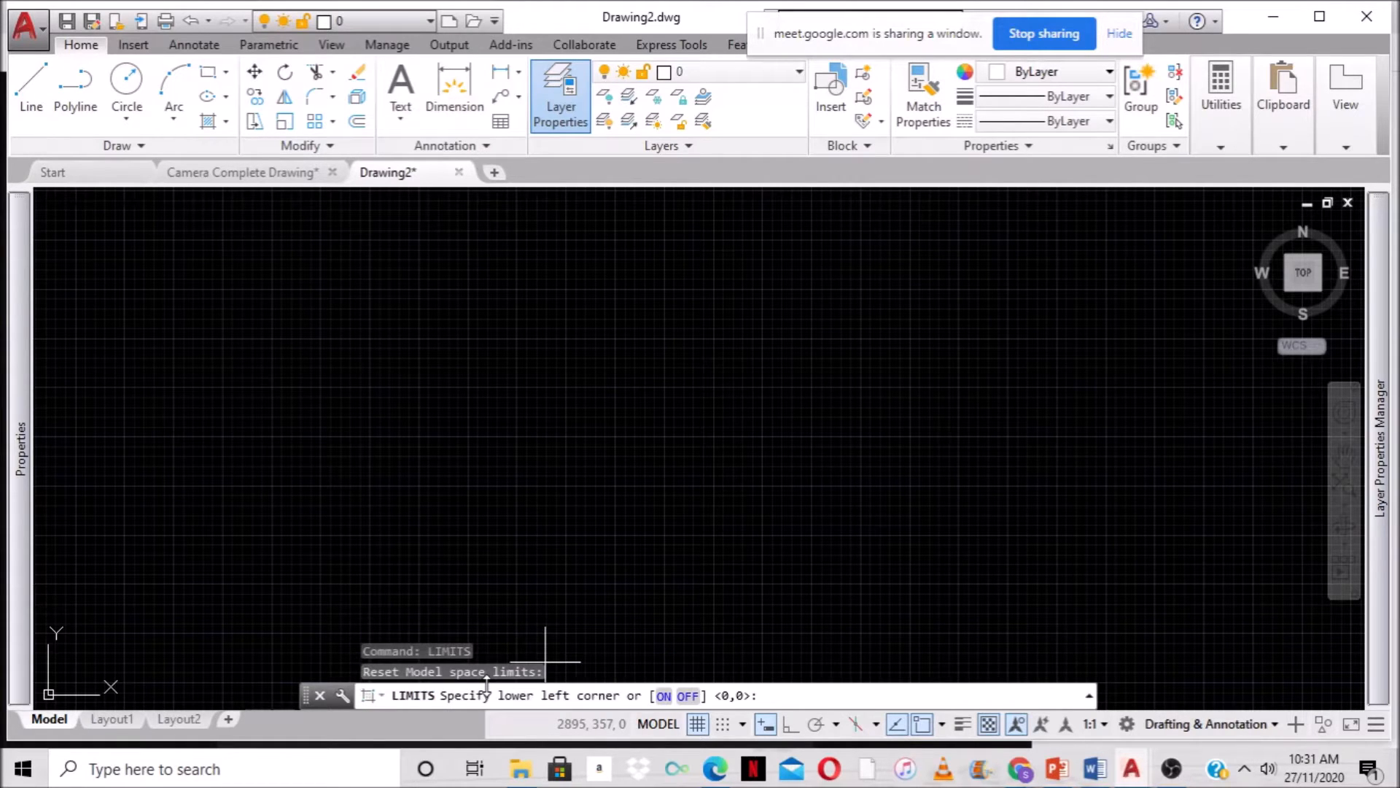
type("0")
key("Tab")
type("0")
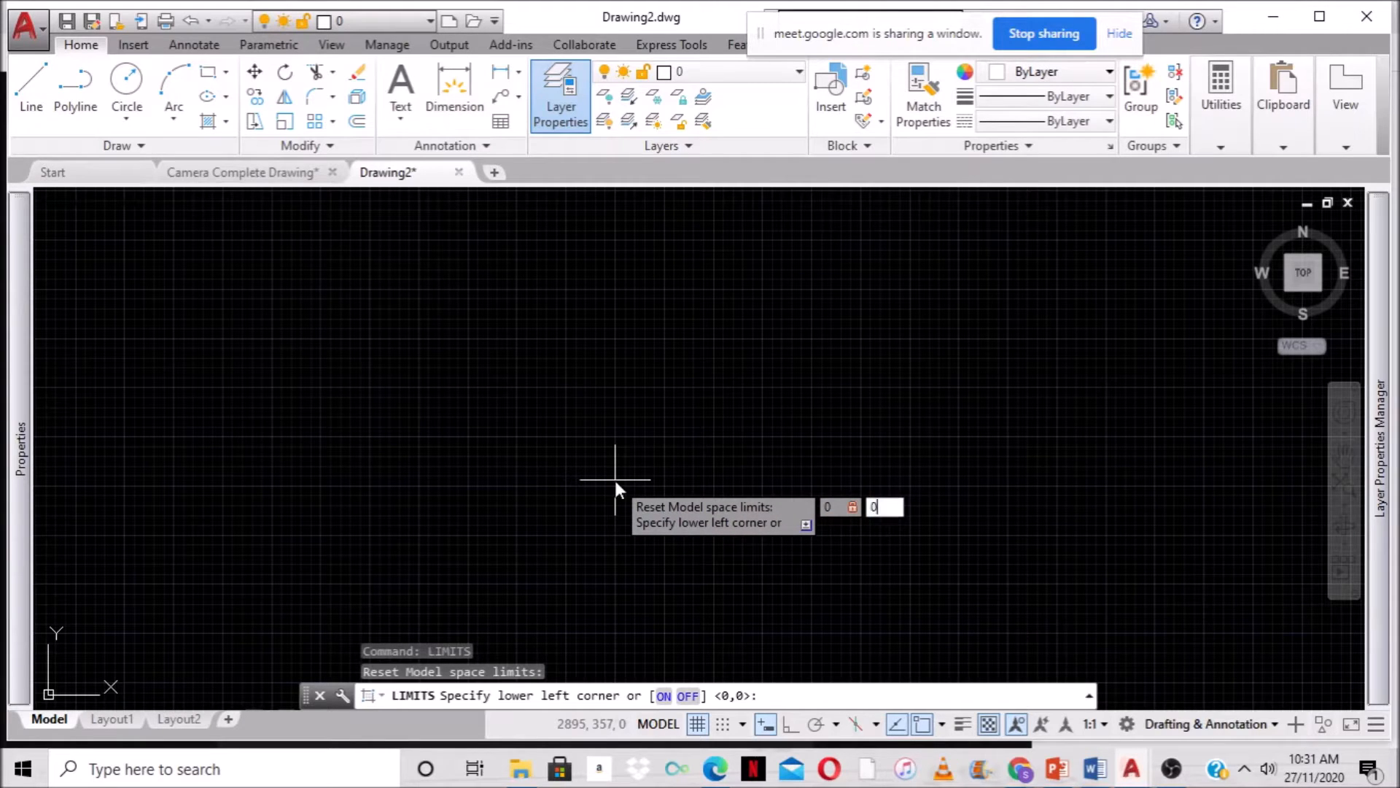
key("Return")
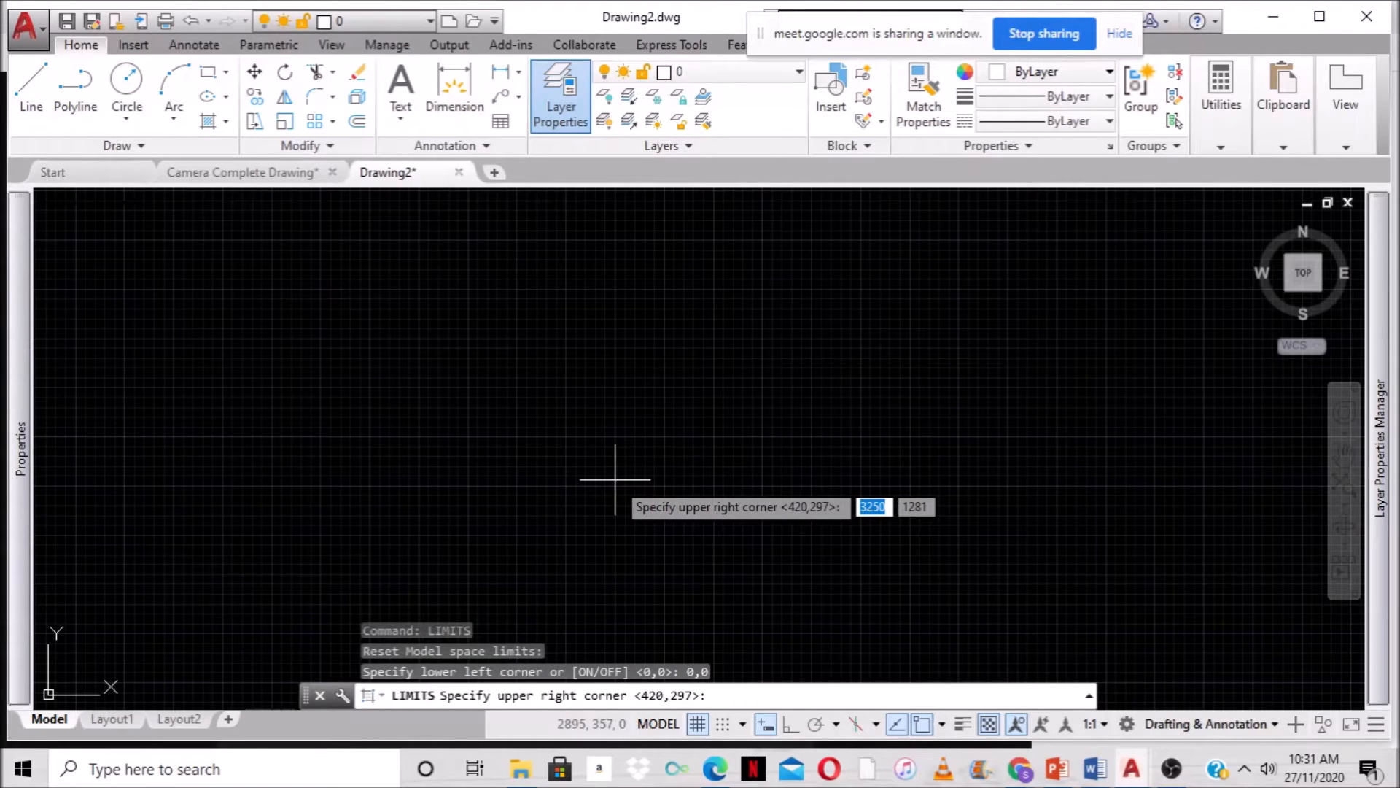
type("420")
key("Tab")
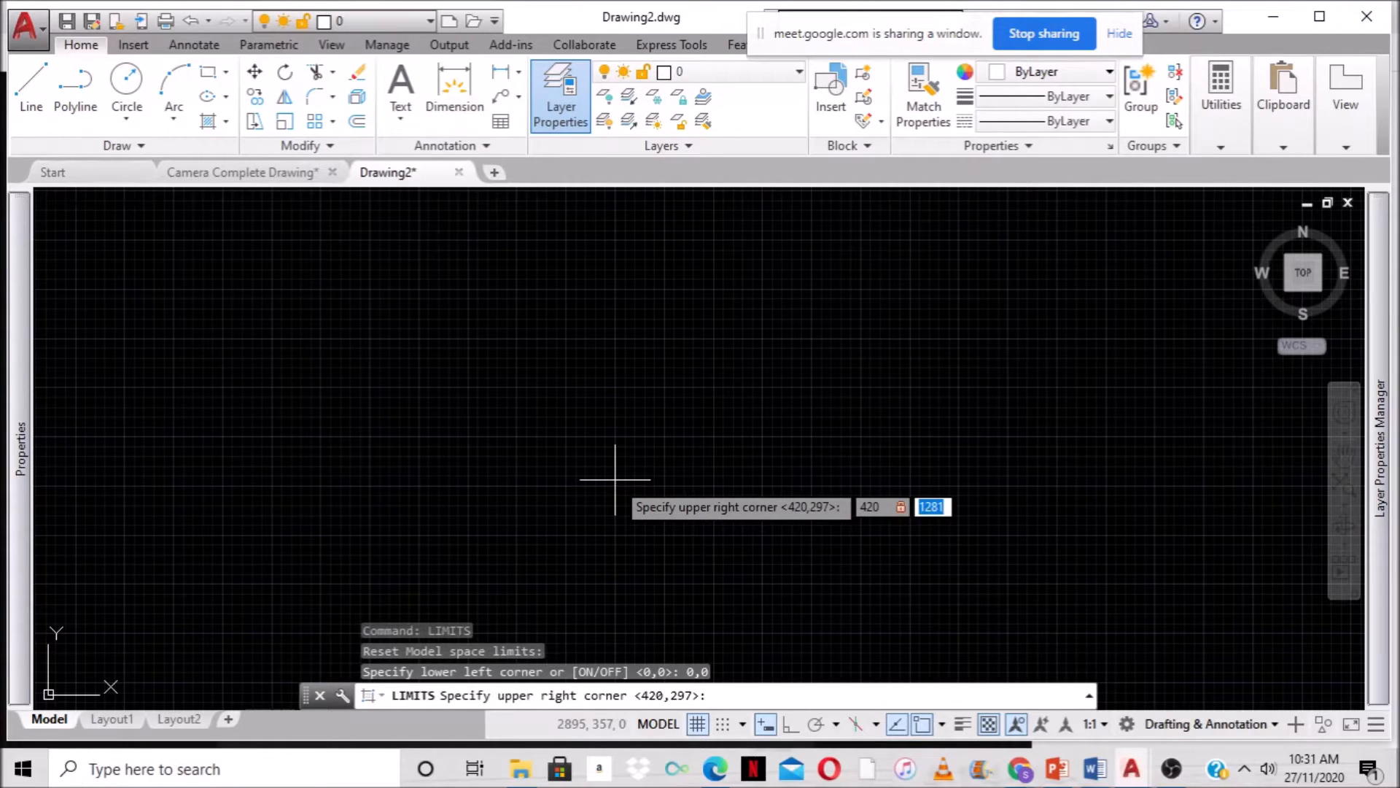
type("297")
key("Return")
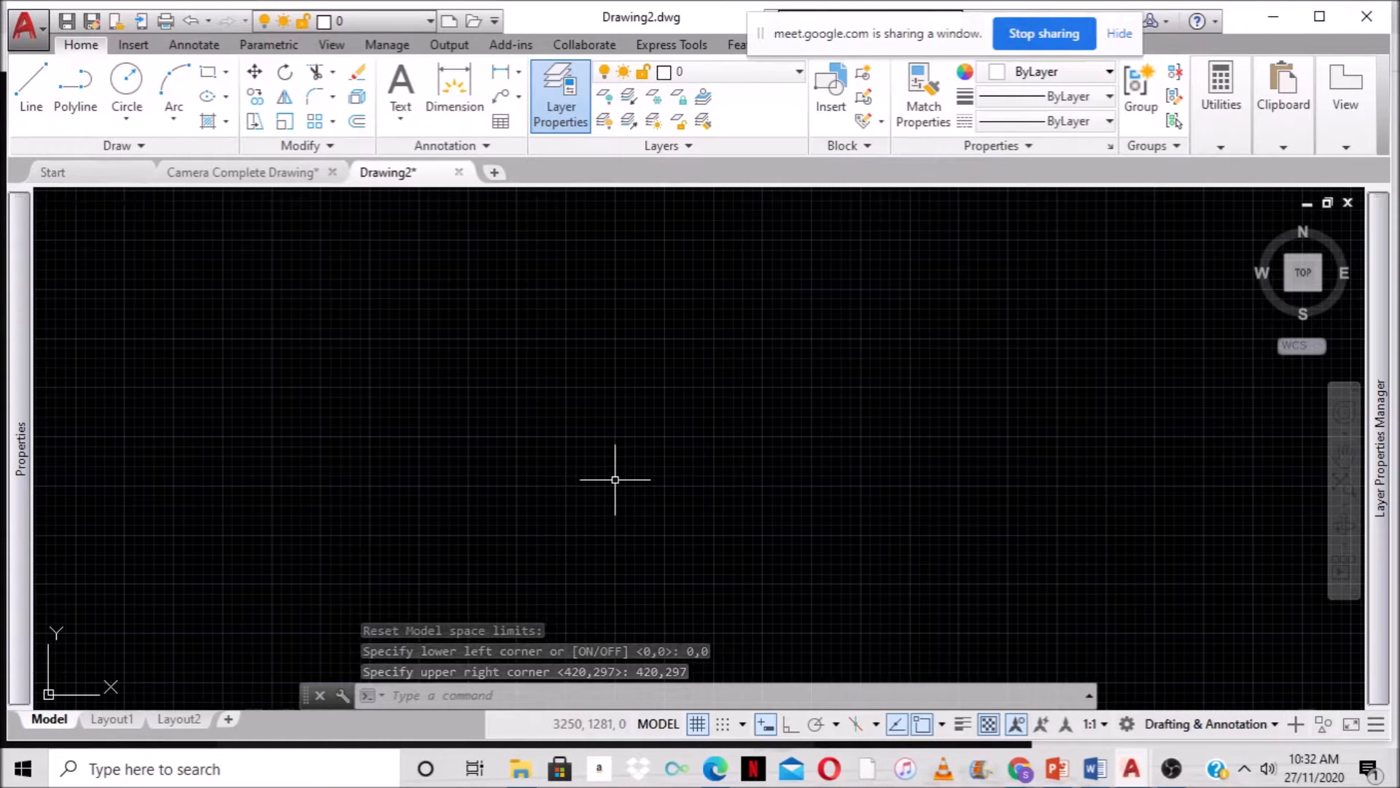
Zoom to All so the view fits the drawing limits.
type("z")
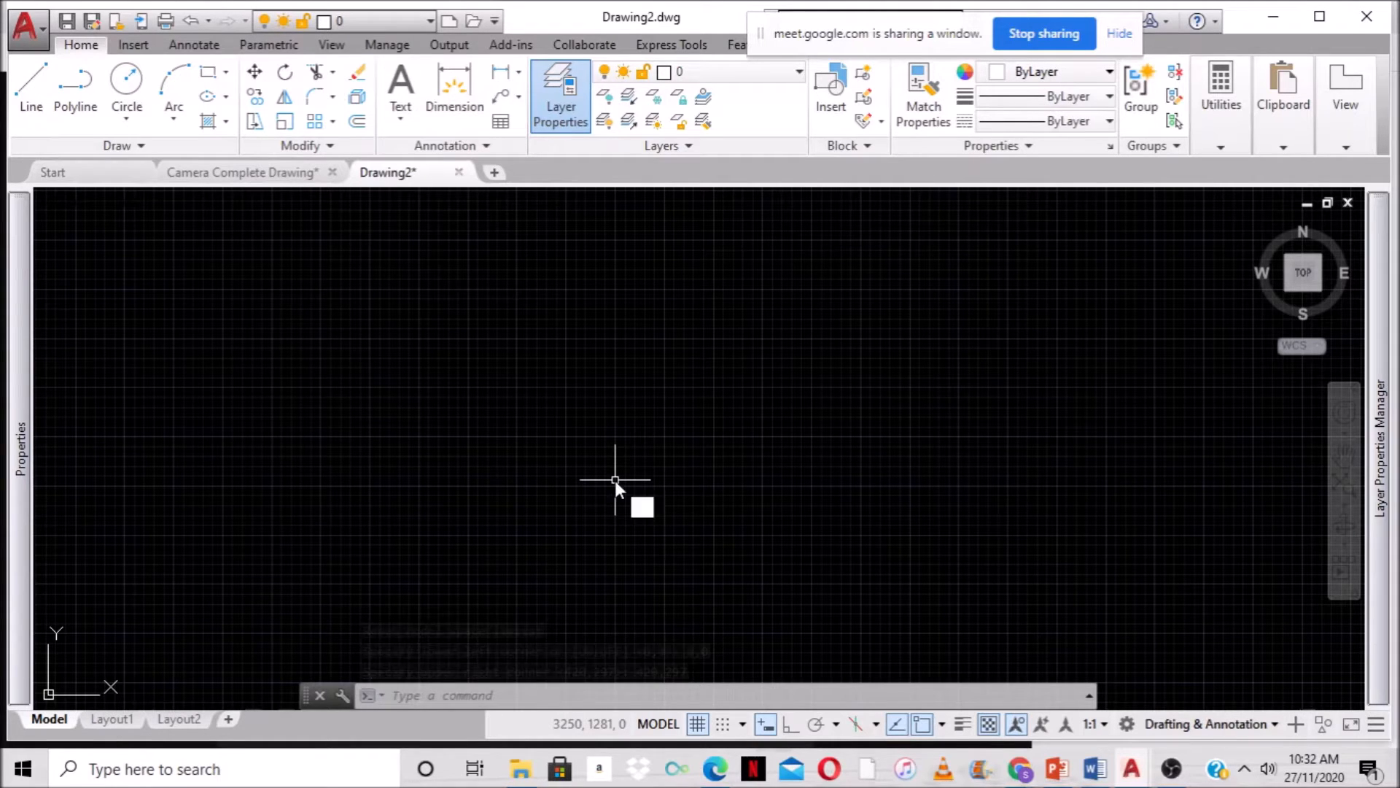
key("Return")
type("a")
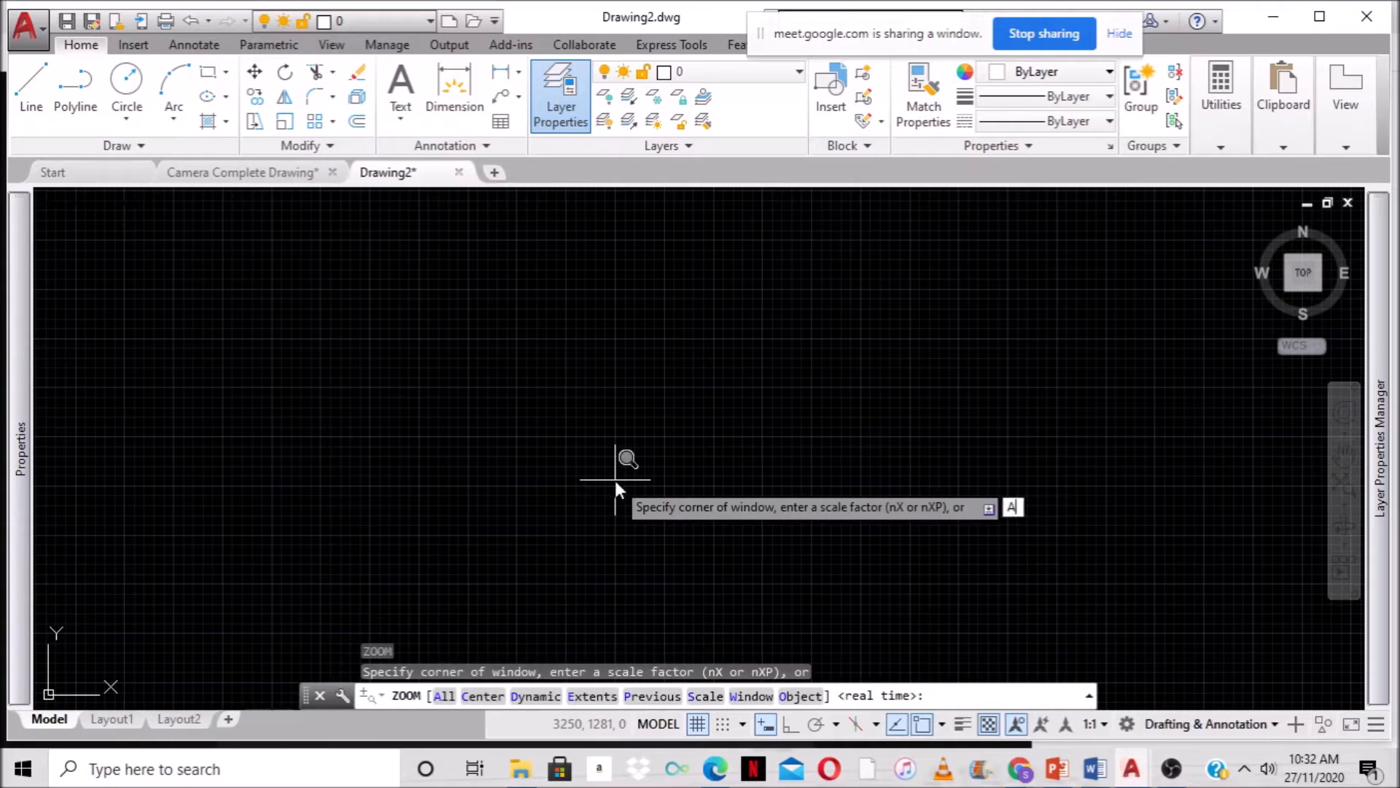
key("Return")
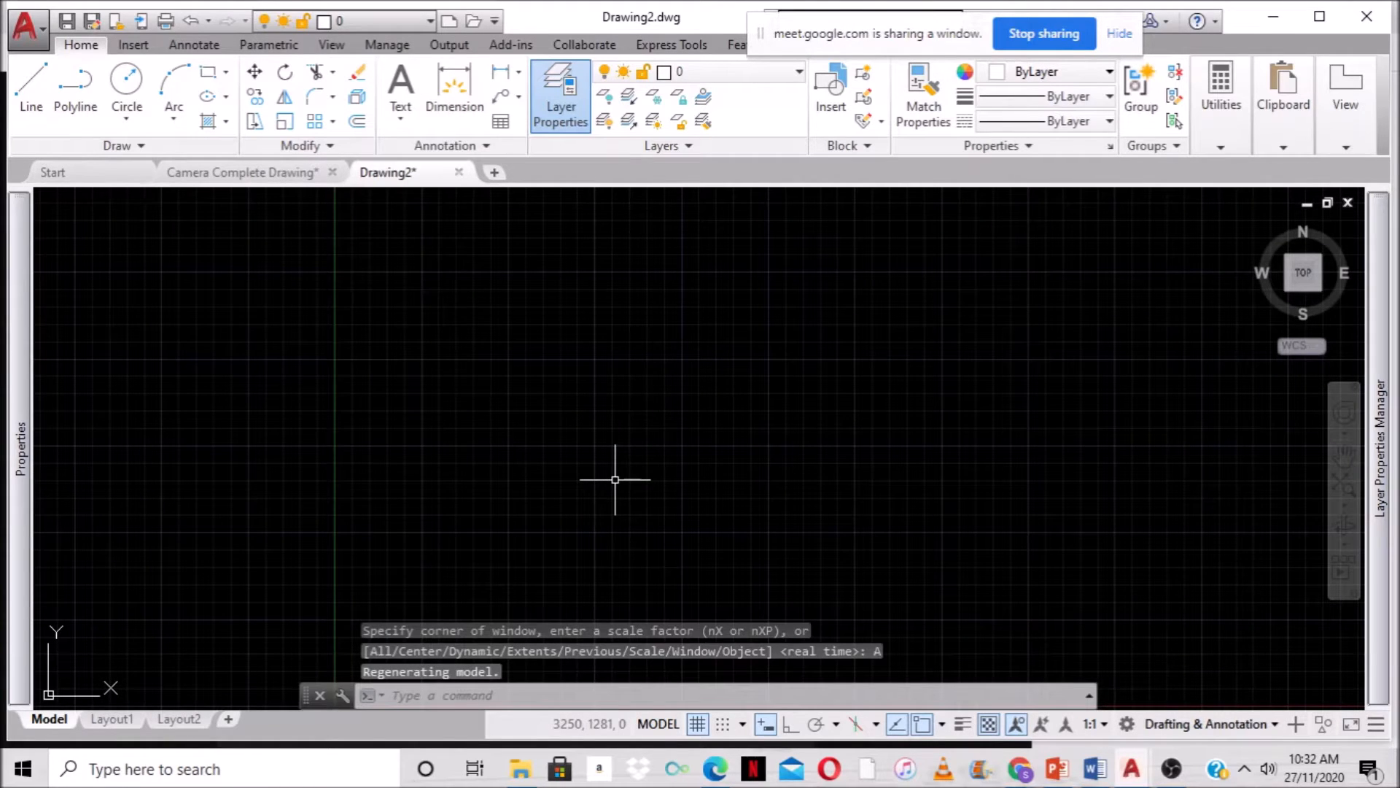
Set the annotation scale of the new drawing to 1:20.
left_click(1104, 726)
left_click(1104, 727)
left_click(1105, 726)
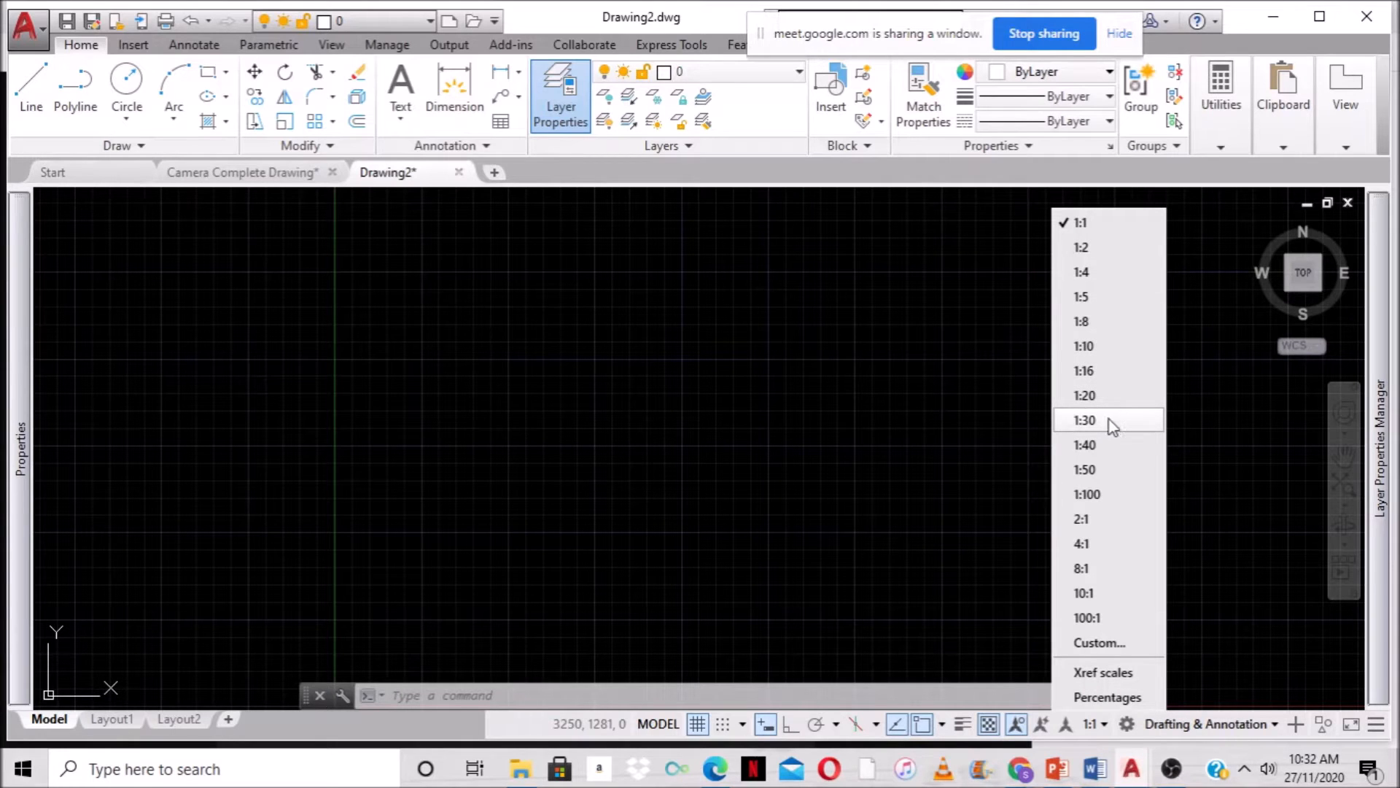
left_click(1098, 395)
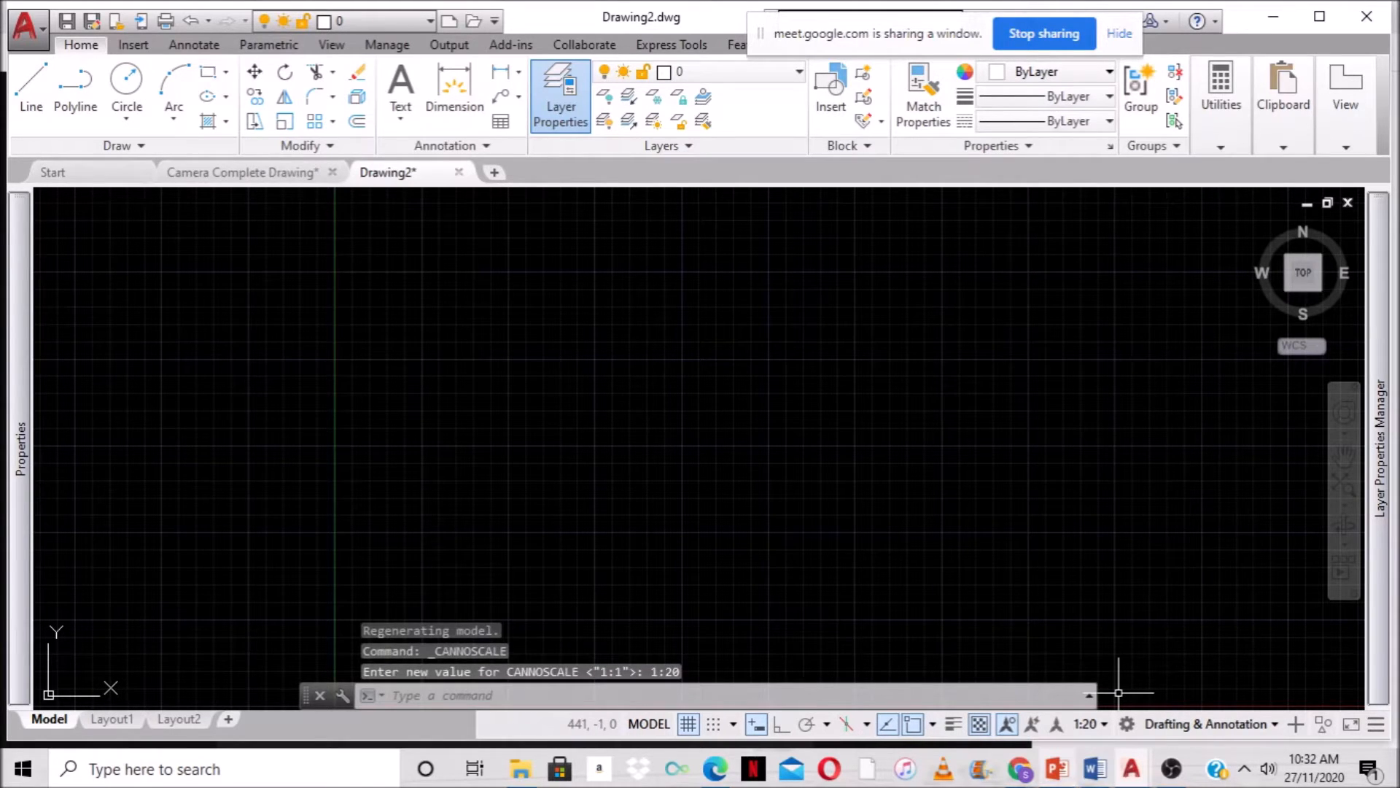
left_click(933, 725)
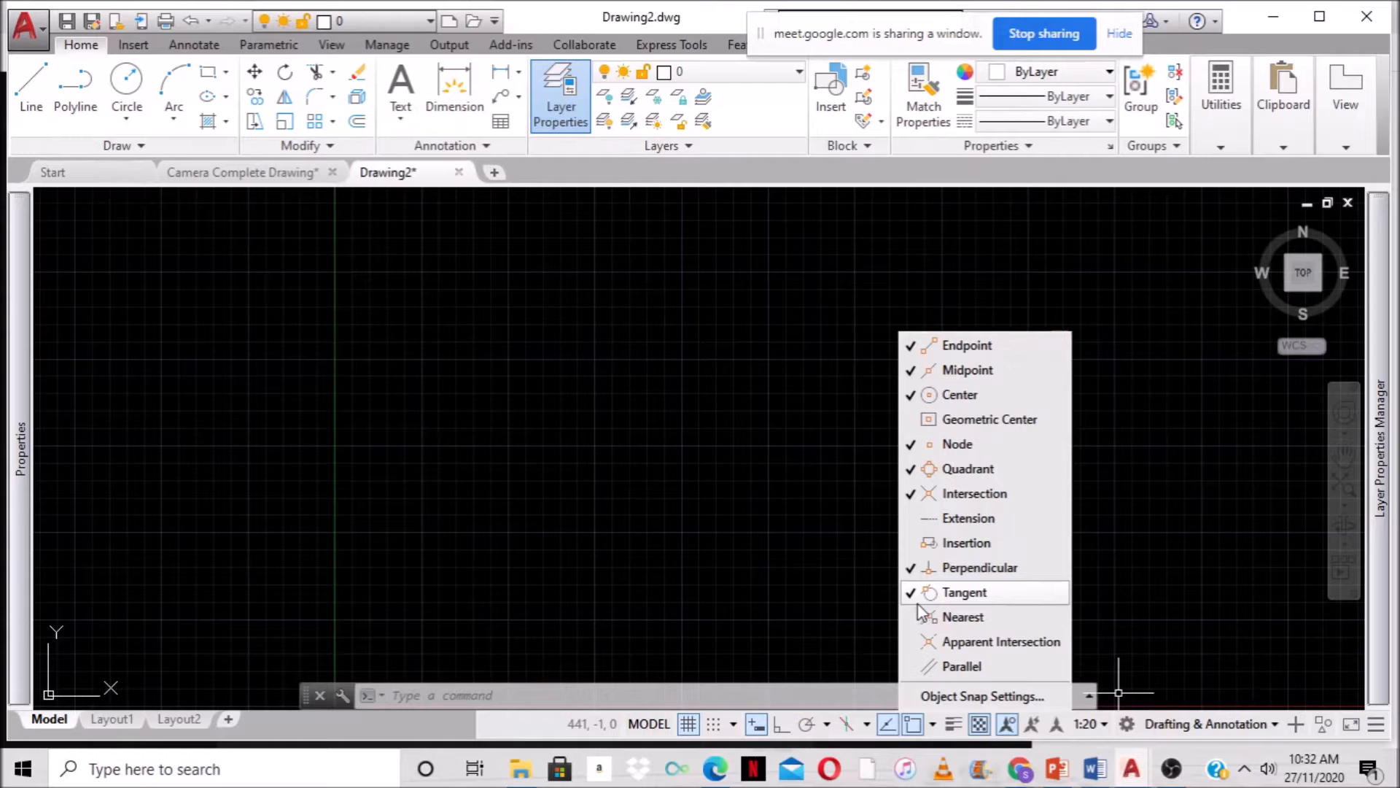
left_click(671, 400)
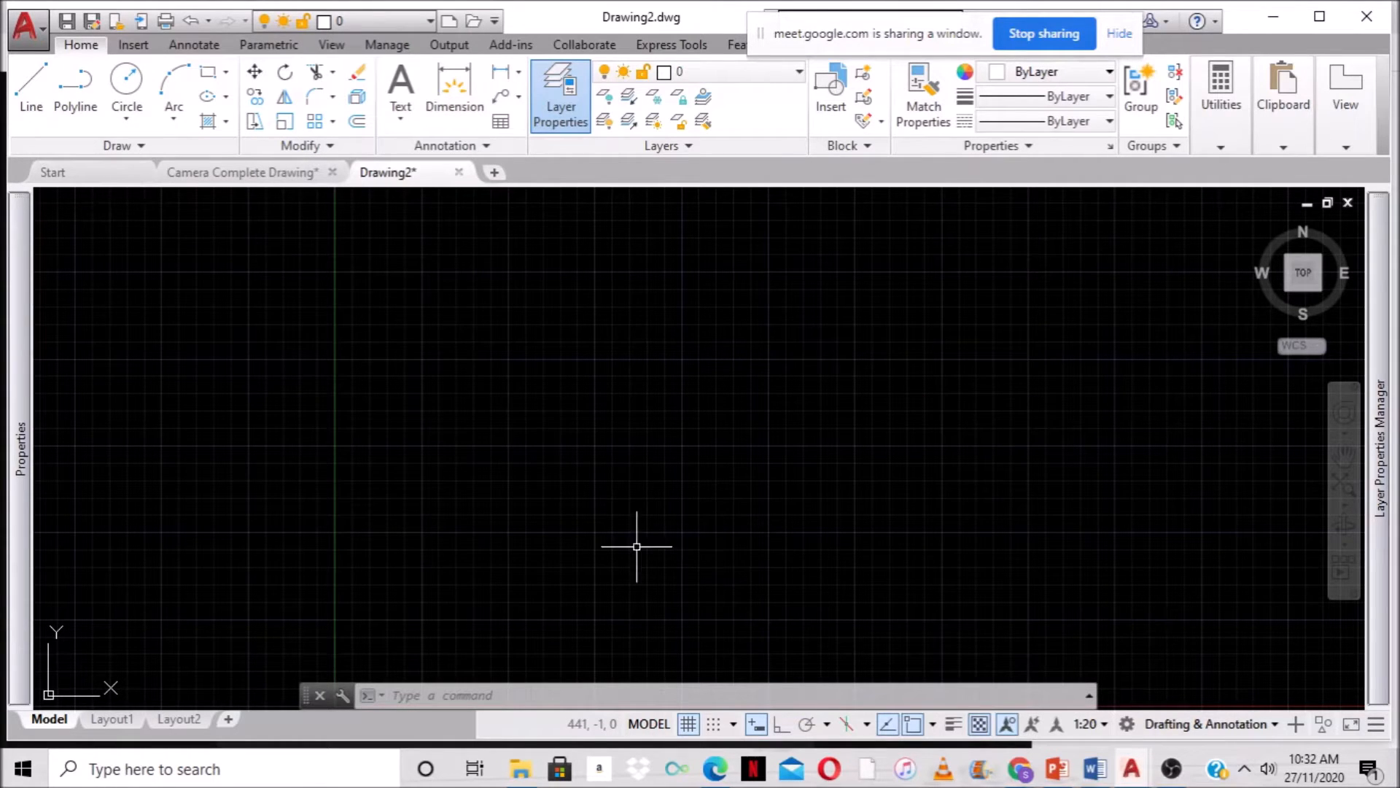
Paste the copied isometric camera into the new drawing with its insertion point at about 43,69.
middle_click_drag(566, 424, 462, 397)
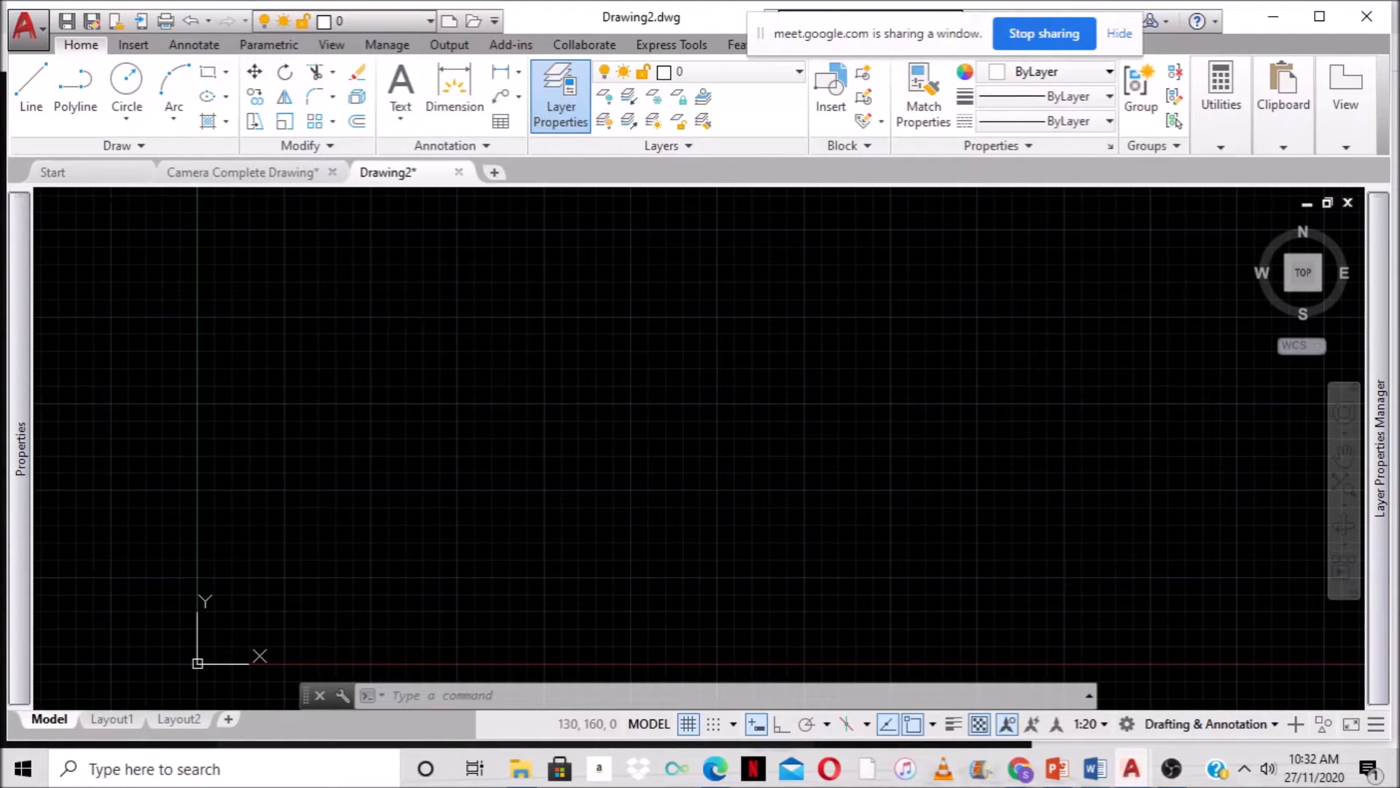
key("ctrl+v")
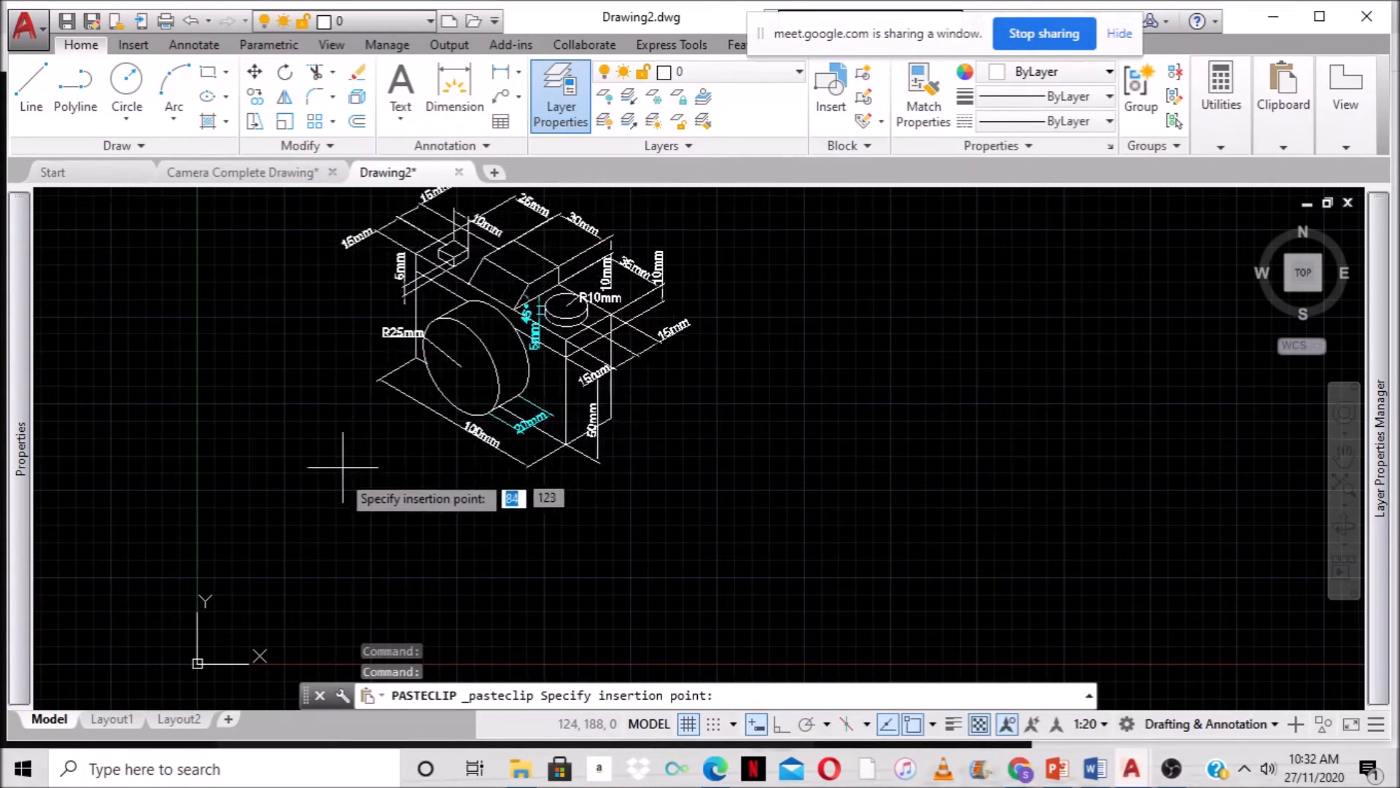
left_click(299, 546)
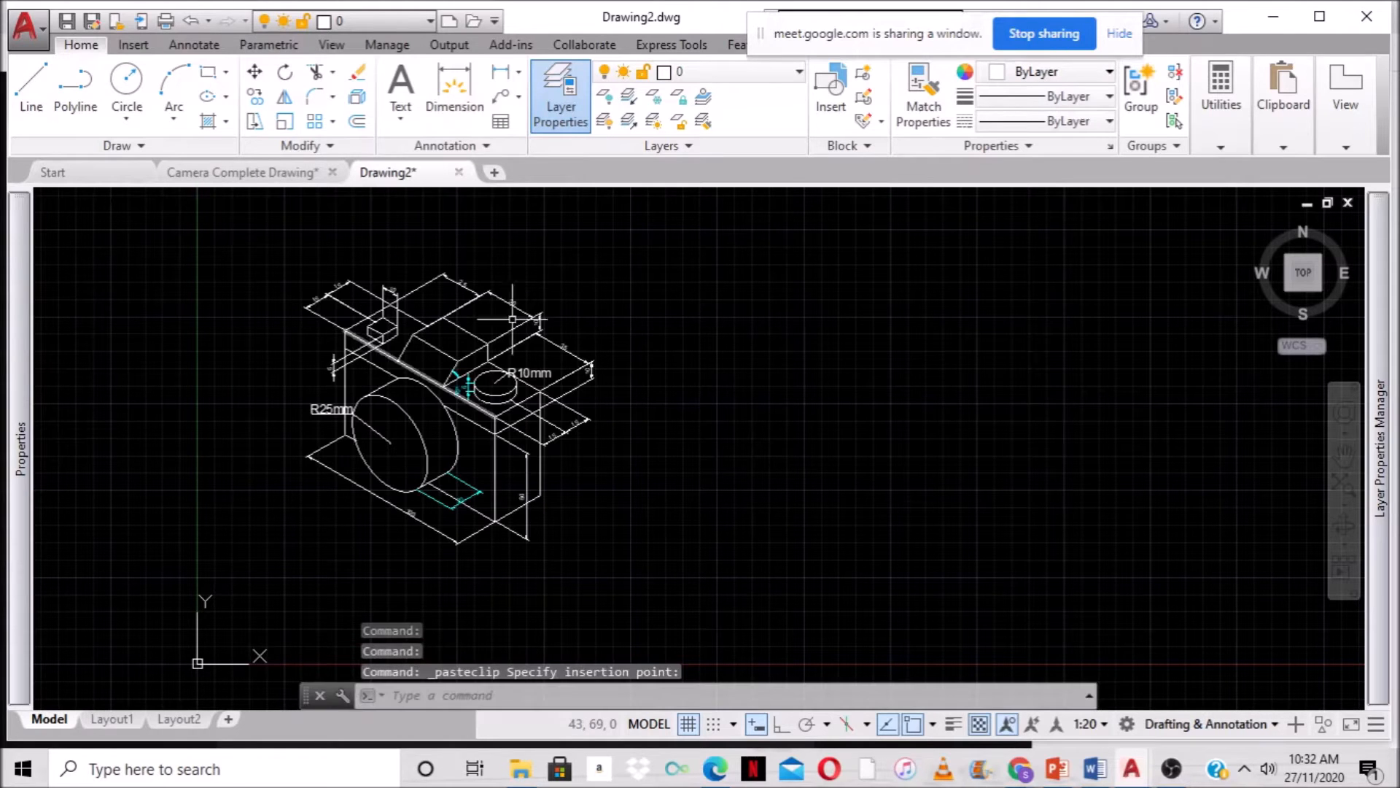
Examine the pasted isometric camera, its dimensions and the empty space beside it.
mouse_move(699, 460)
middle_mouse_down()
mouse_move(555, 476)
mouse_move(744, 473)
middle_mouse_up()
scroll(566, 475, "up", 3)
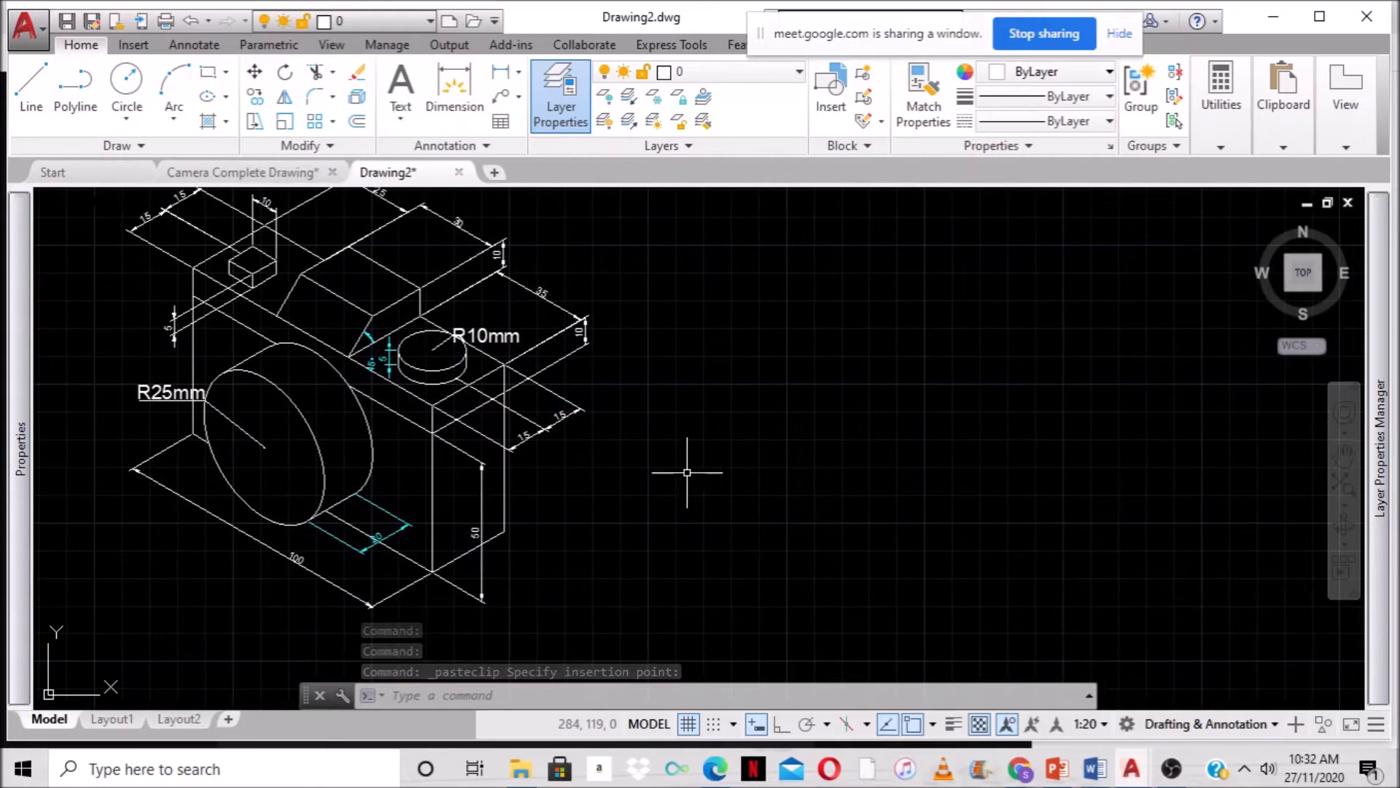
scroll(659, 431, "up", 2)
middle_click_drag(658, 479, 702, 470)
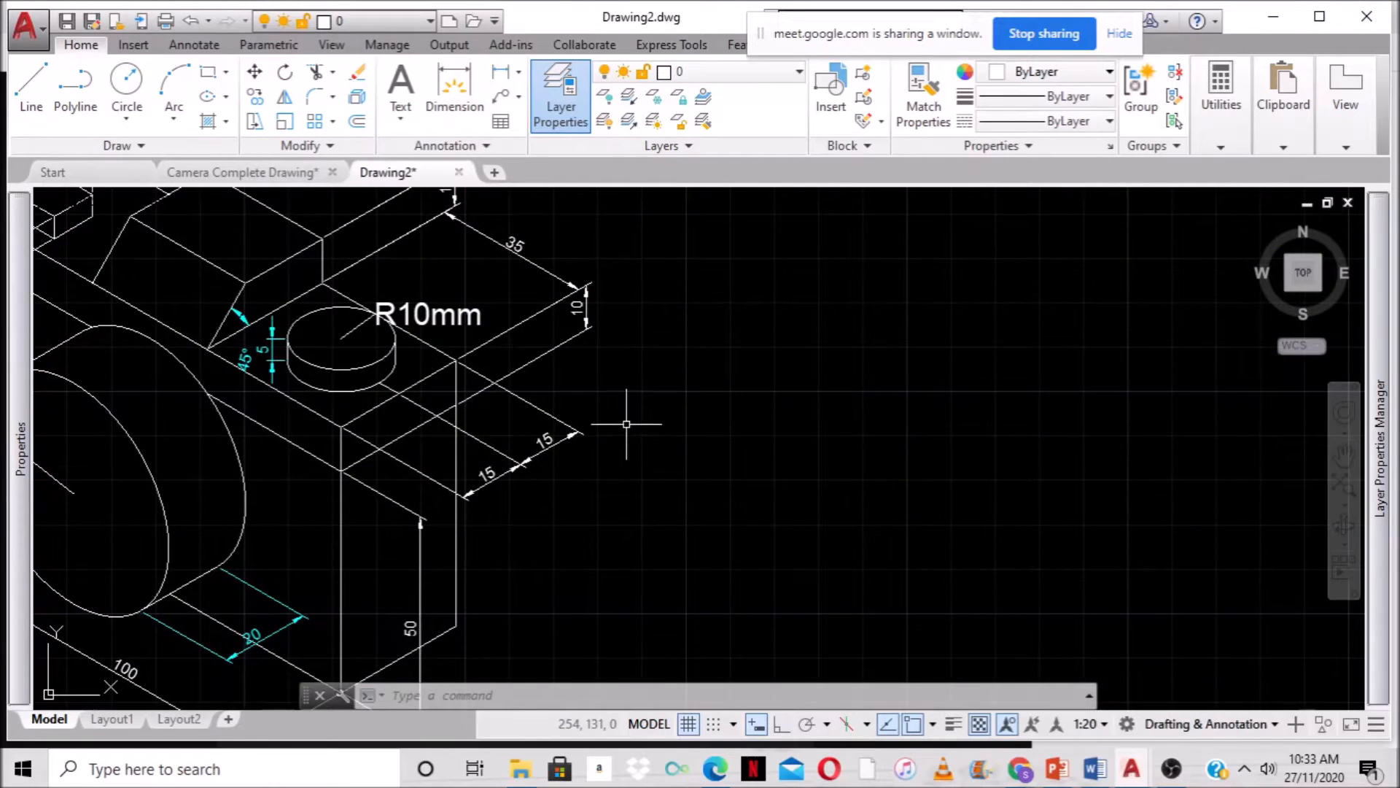
scroll(627, 424, "down", 4)
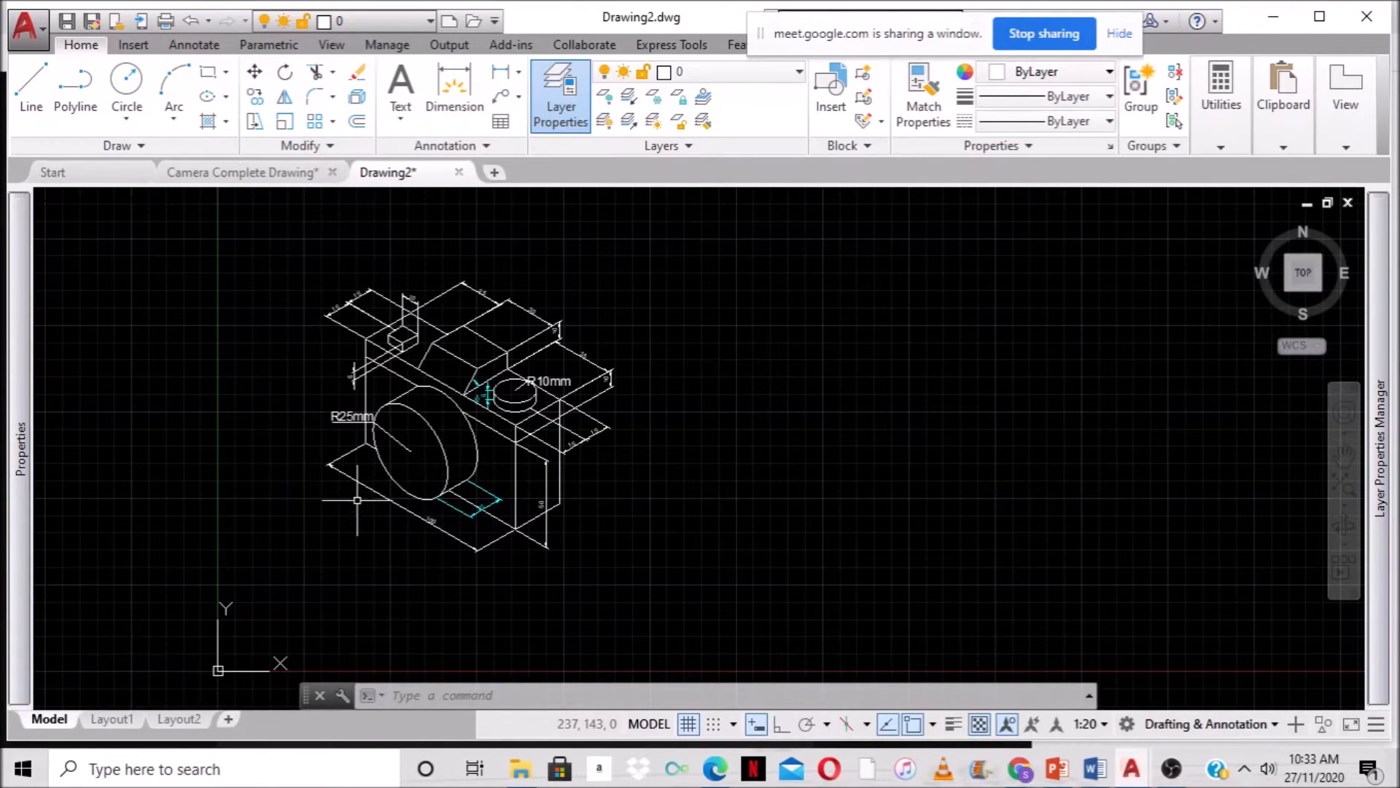
scroll(531, 381, "up", 2)
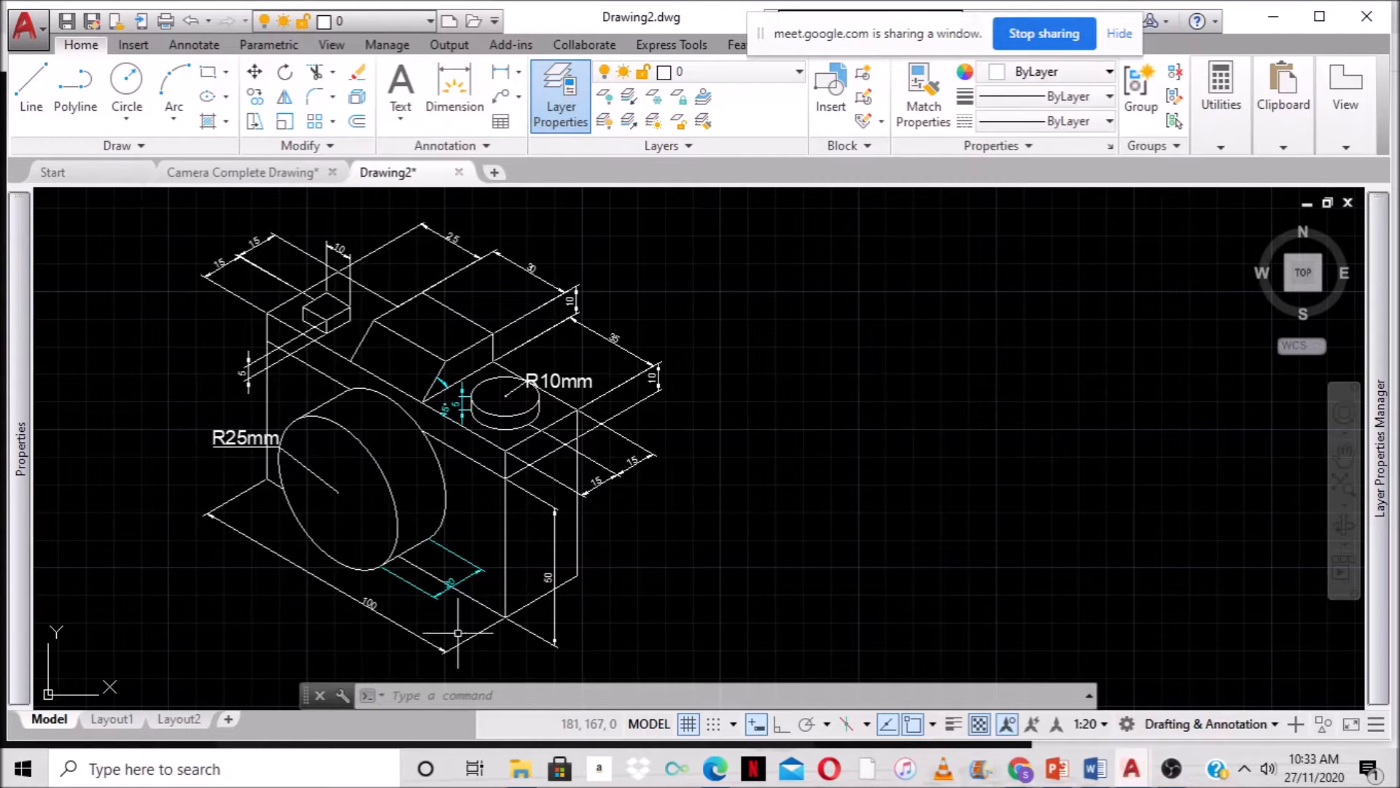
mouse_move(810, 391)
middle_mouse_down()
mouse_move(666, 431)
mouse_move(647, 386)
middle_mouse_up()
scroll(594, 375, "up", 2)
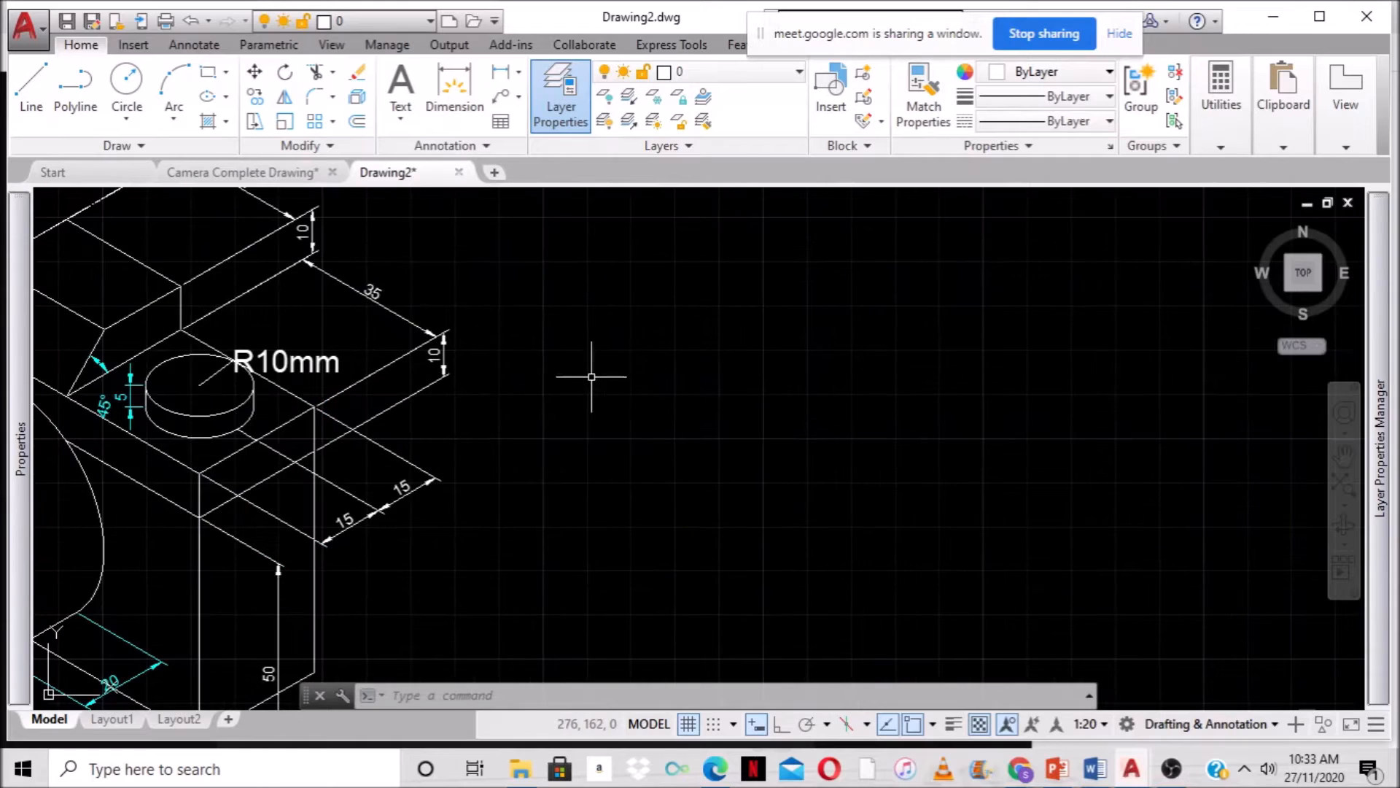
scroll(625, 375, "down", 2)
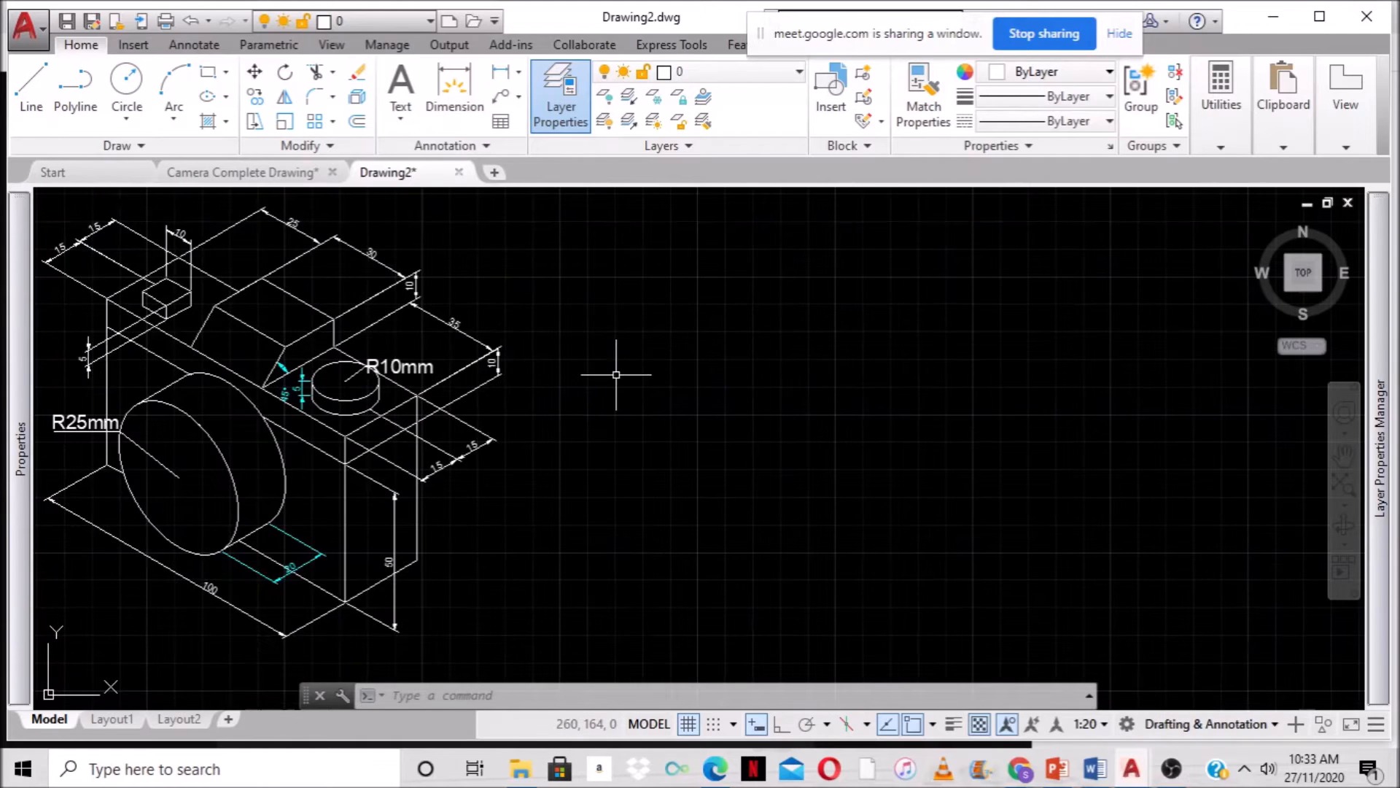
Add three new layers to the drawing in the layer properties manager.
left_click(561, 81)
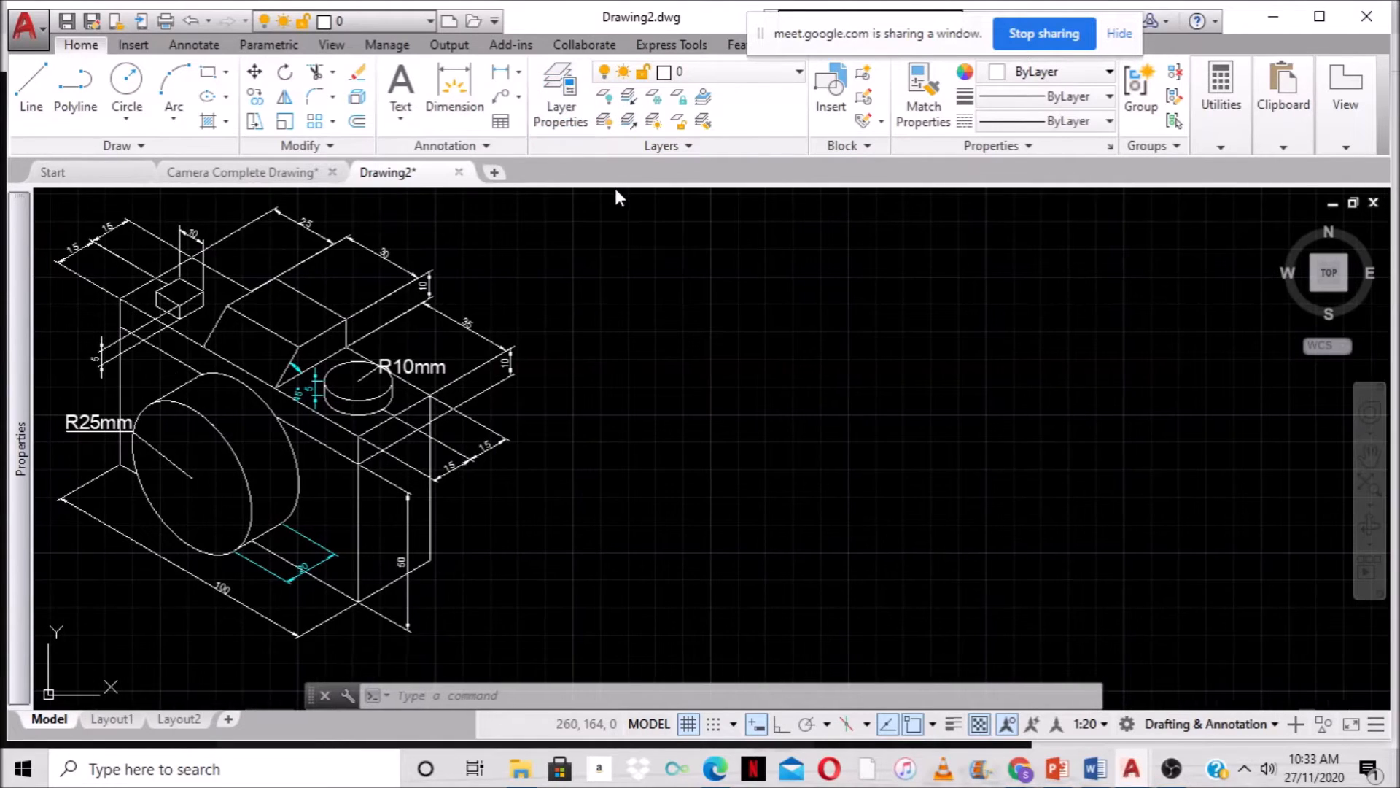
left_click(569, 103)
left_click(572, 102)
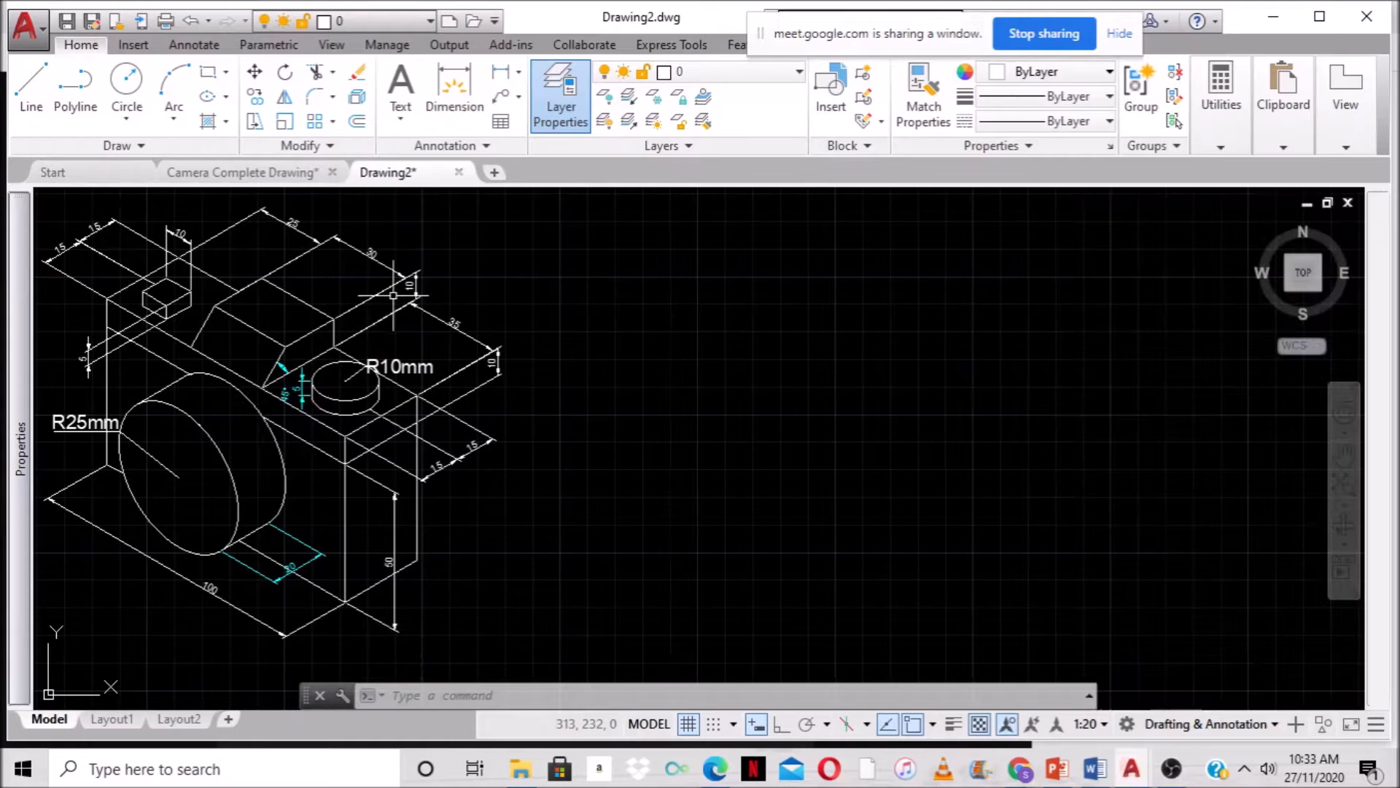
mouse_move(1385, 433)
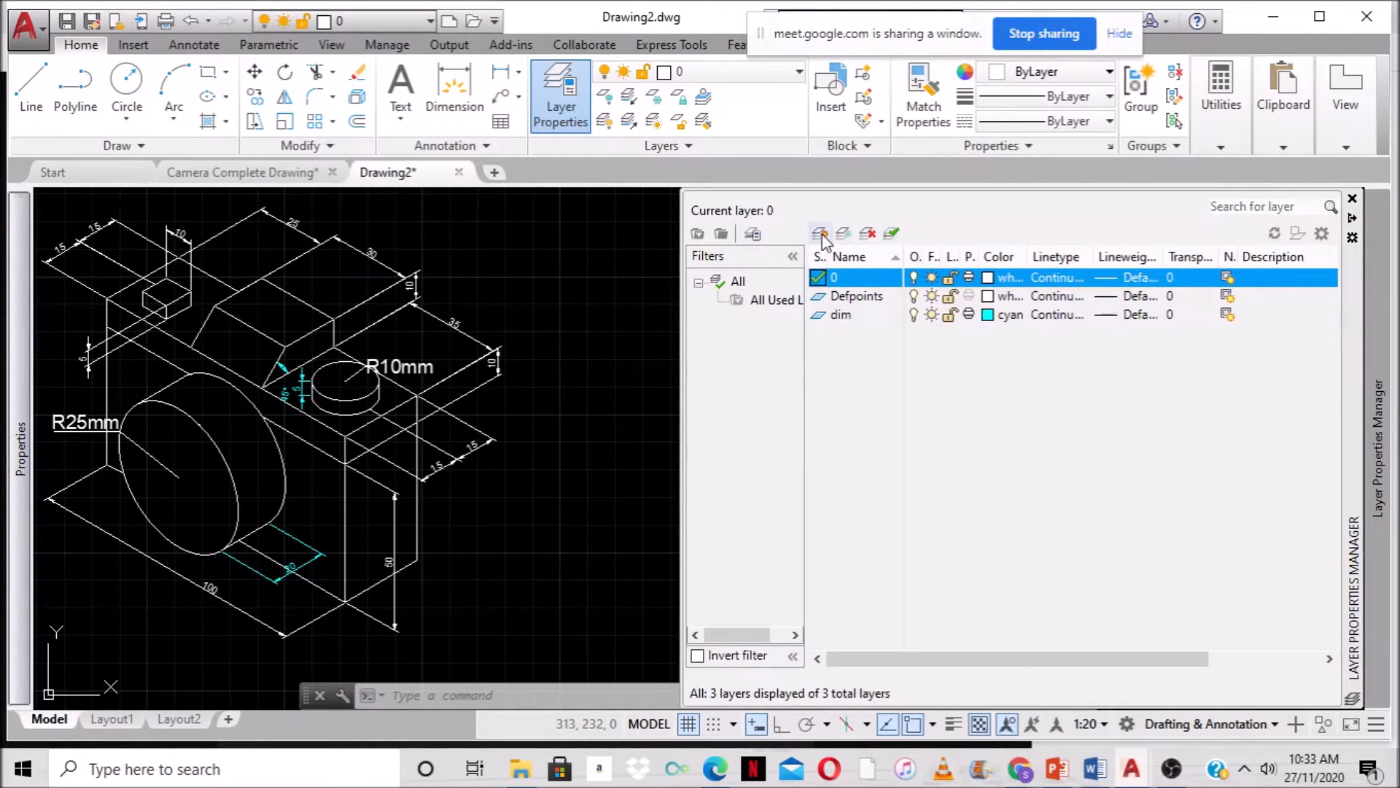
left_click(824, 240)
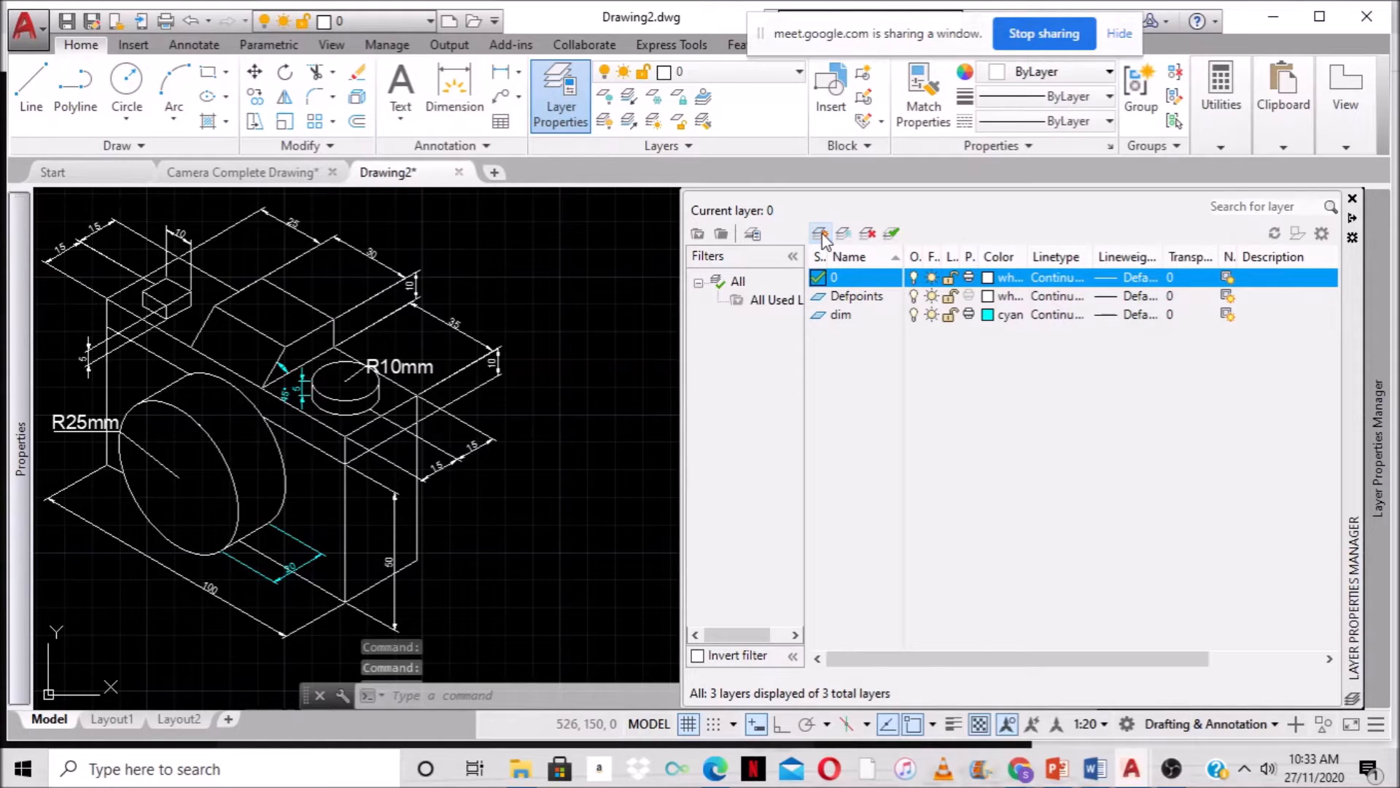
left_click(824, 239)
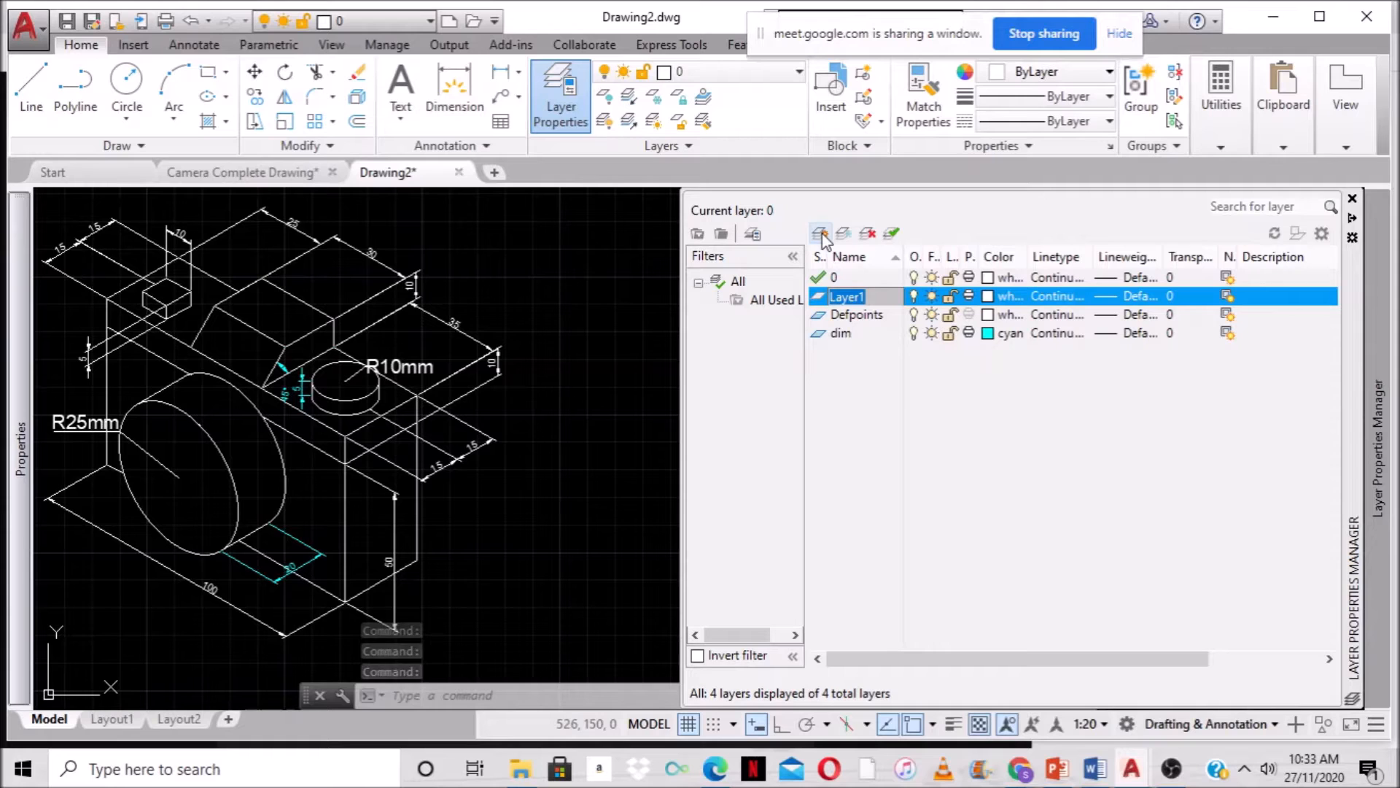
left_click(820, 234)
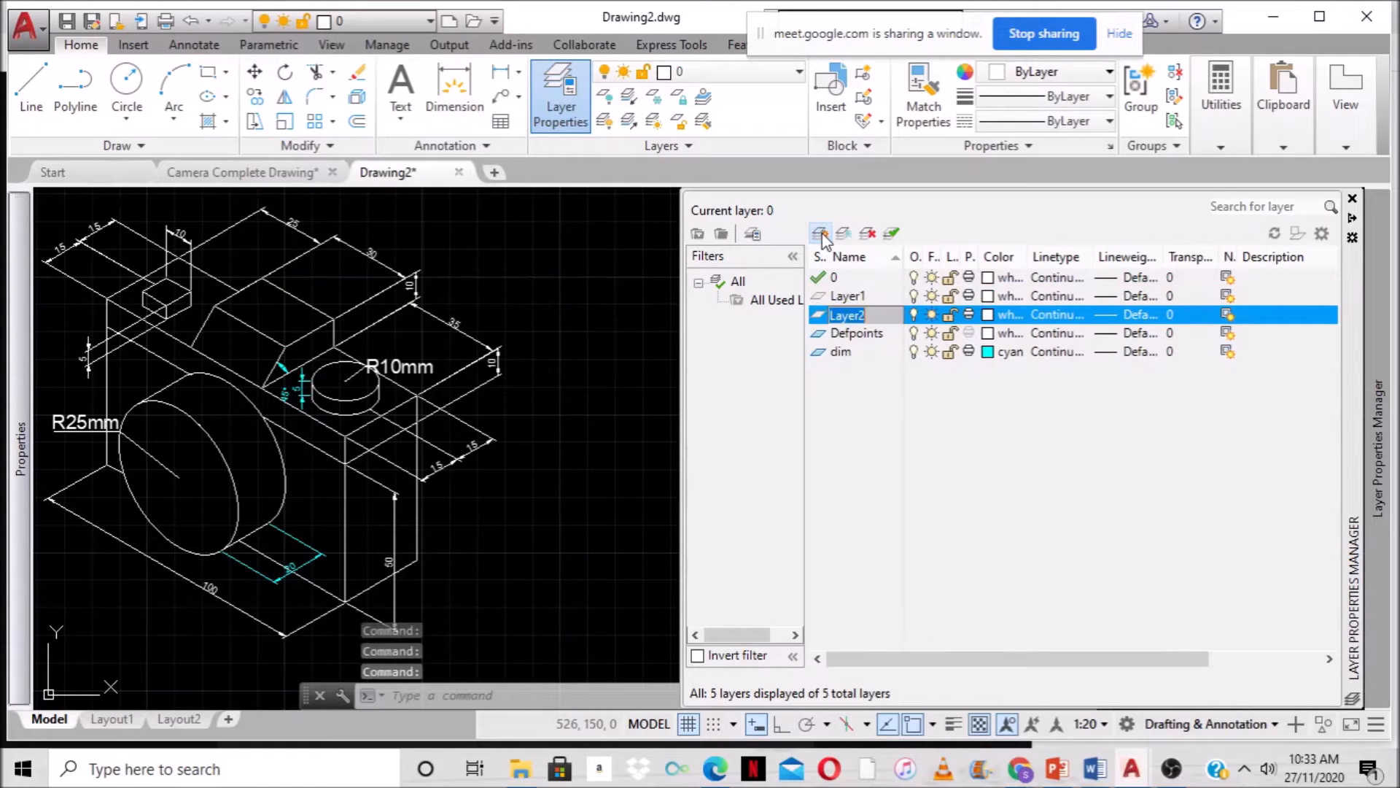
left_click(821, 233)
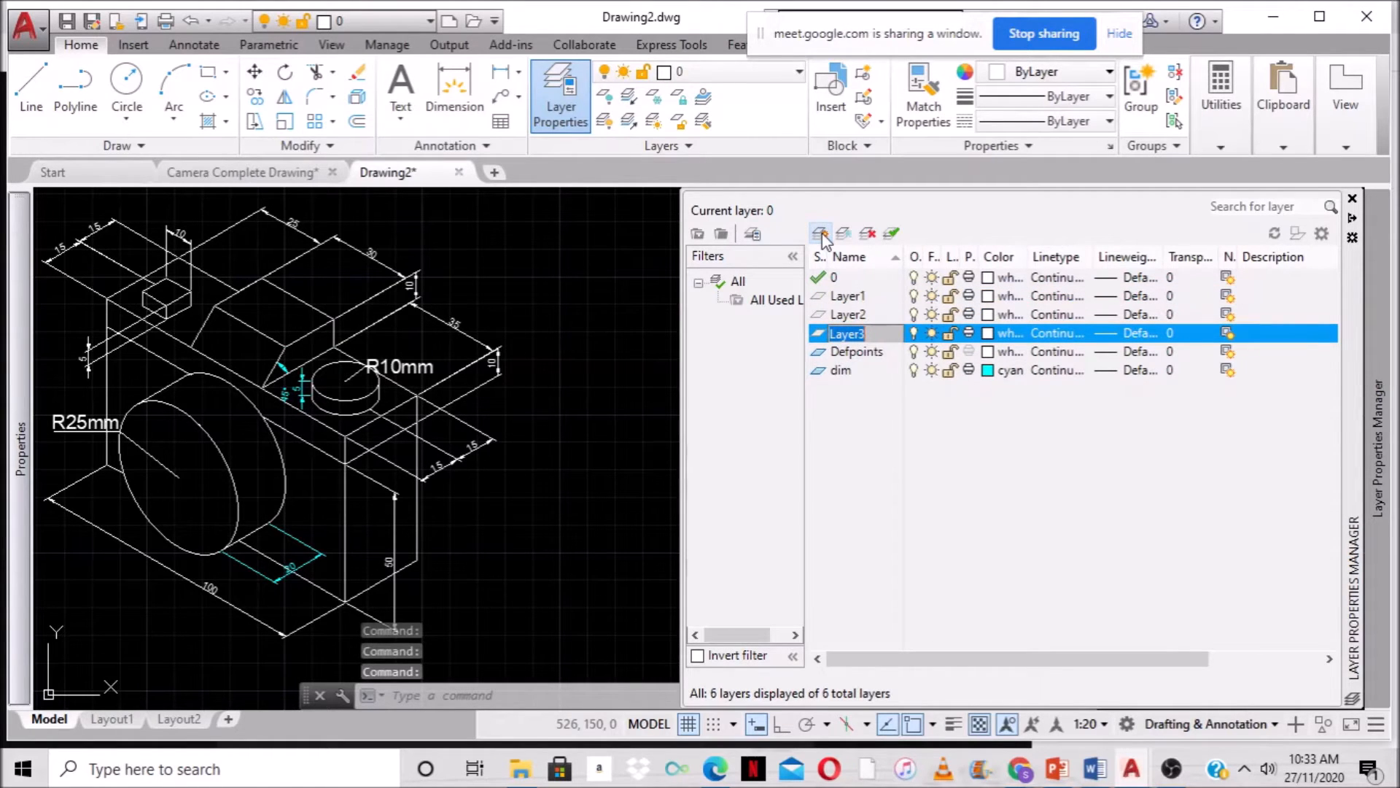
Rename the first new layer, Layer1, as CENTER and set its colour to blue.
left_click(860, 297)
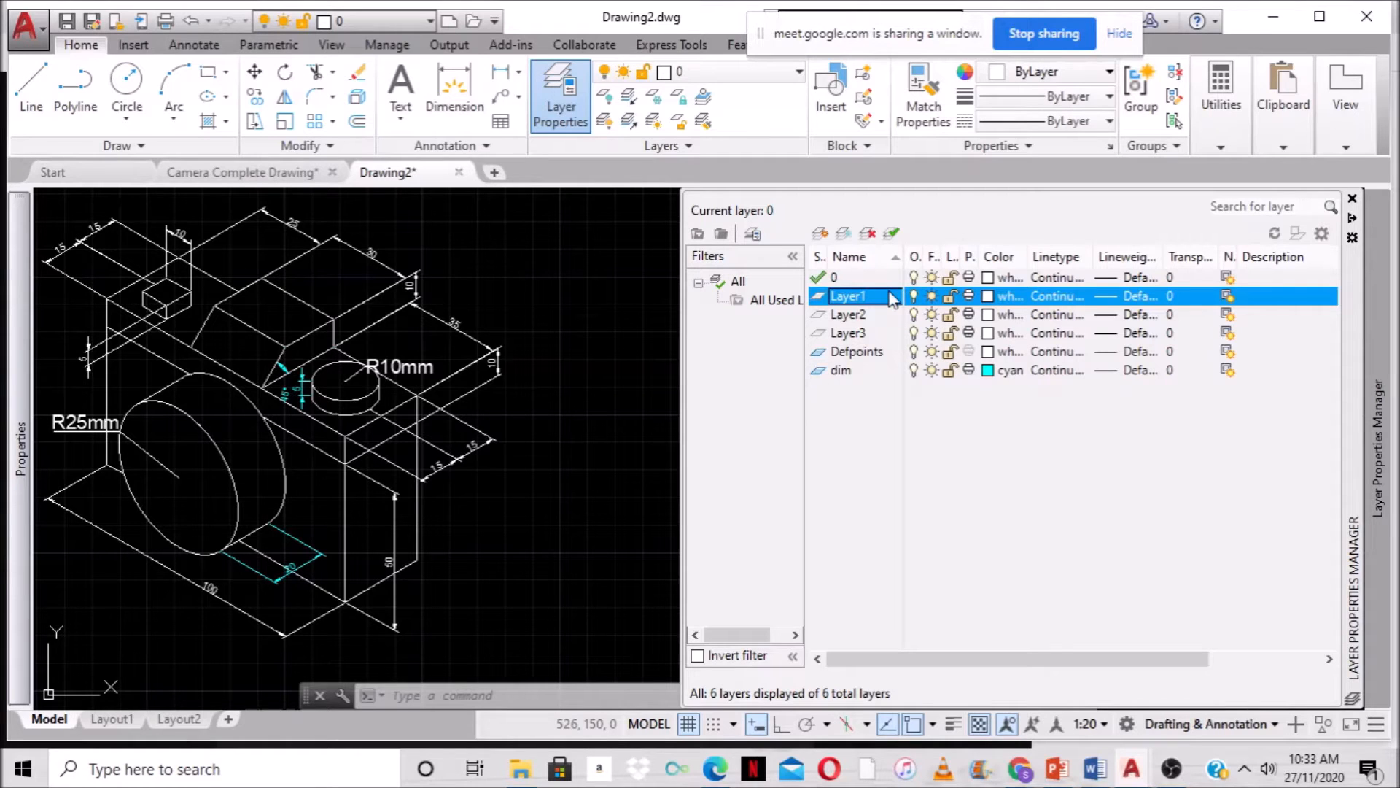
left_click(880, 290)
type("CENTER")
key("Return")
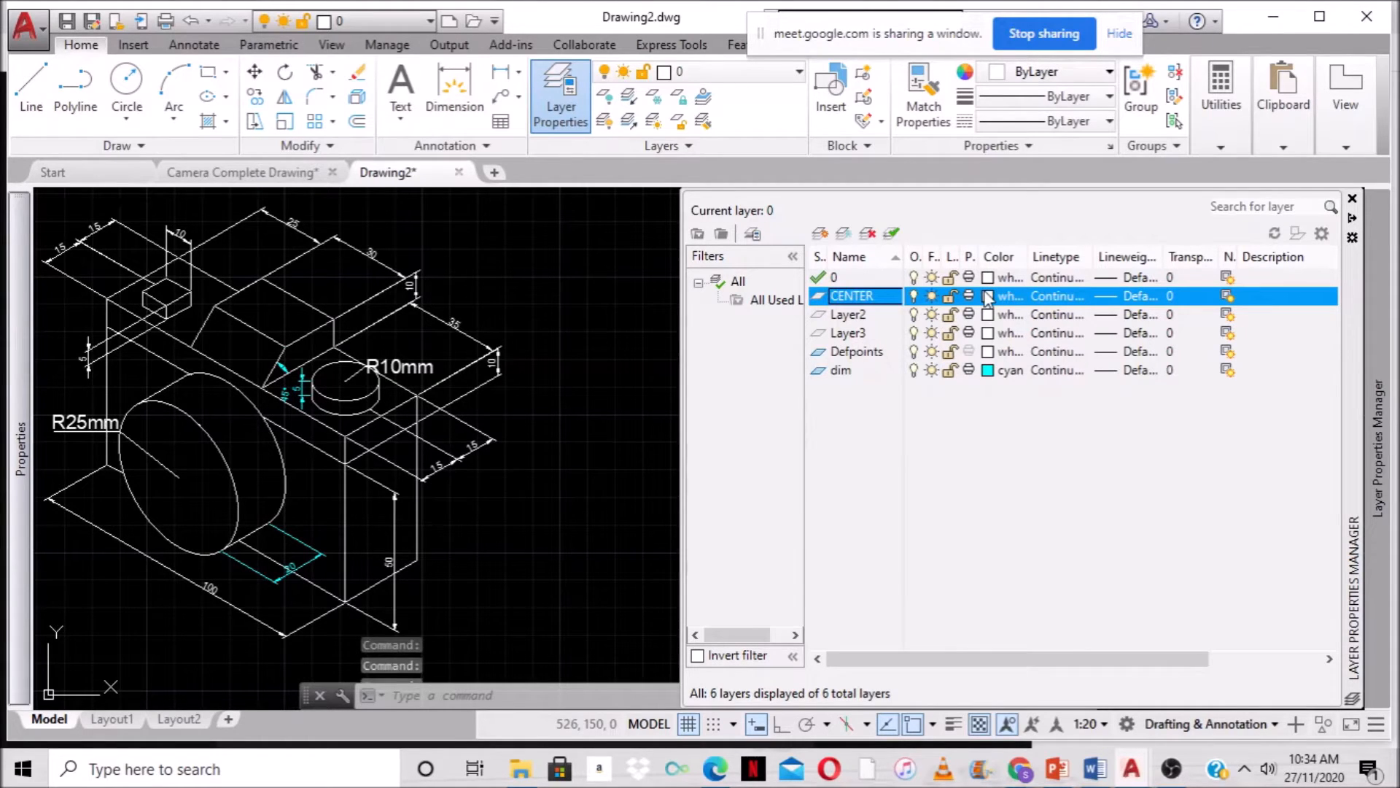
left_click(987, 297)
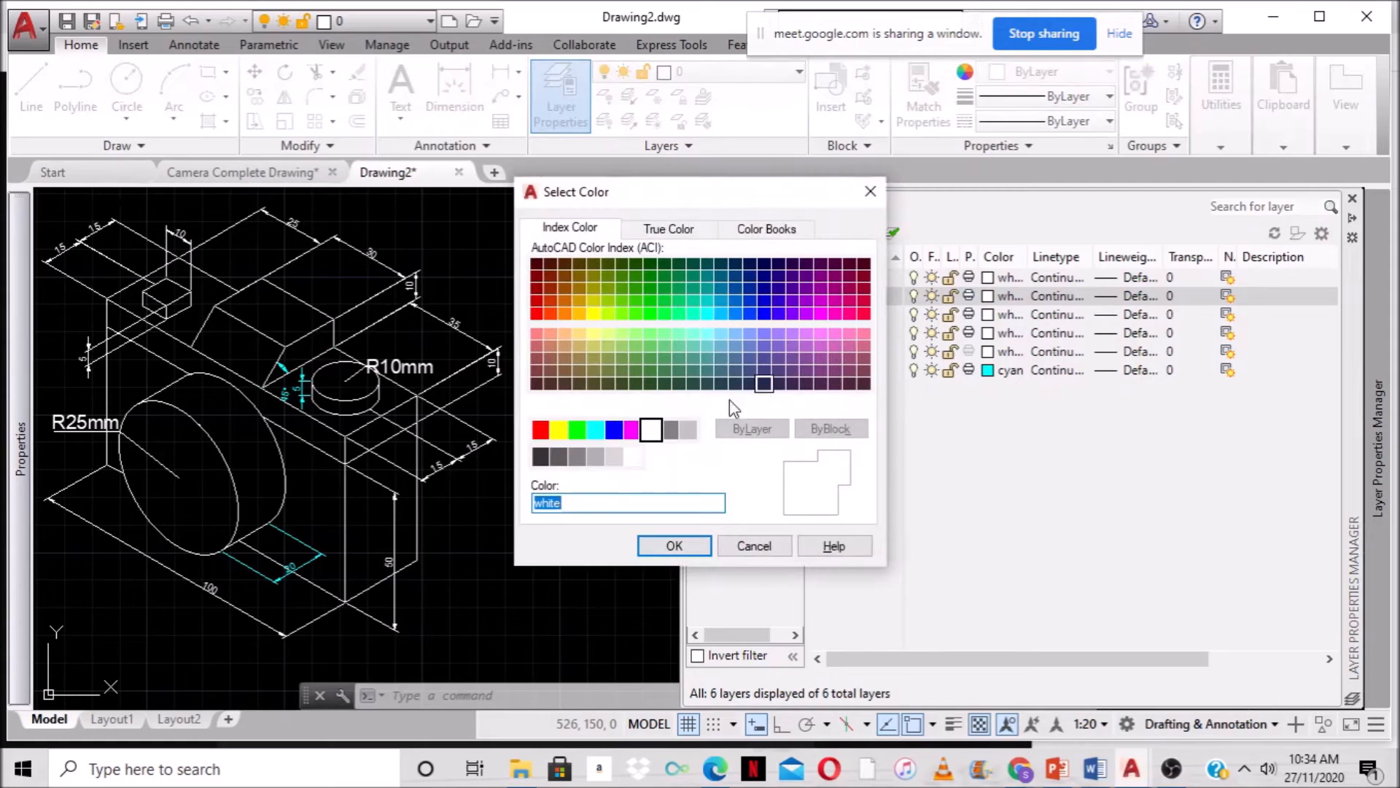
left_click(615, 431)
left_click(672, 546)
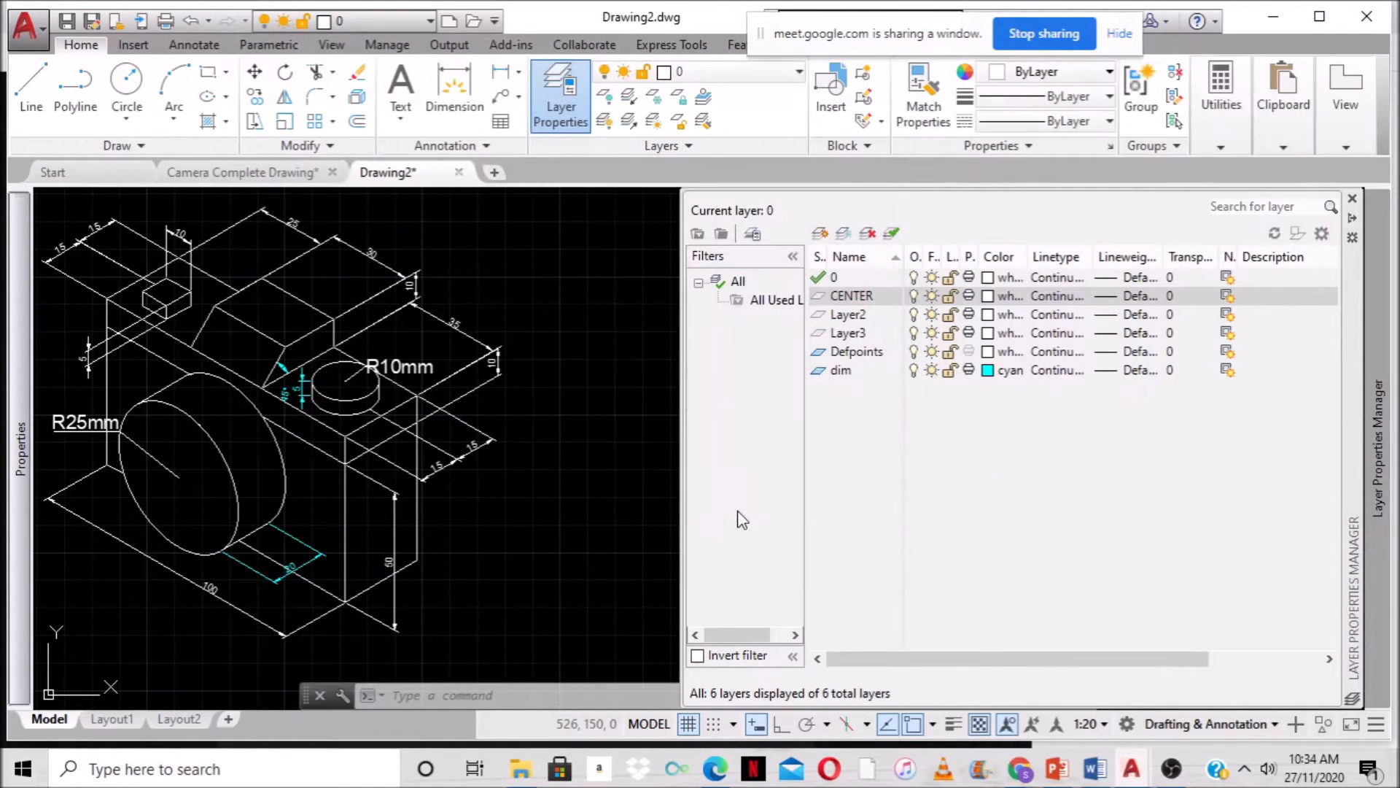
Load the CENTER linetype from acadiso.lin and assign it to the CENTER layer.
left_click(1055, 306)
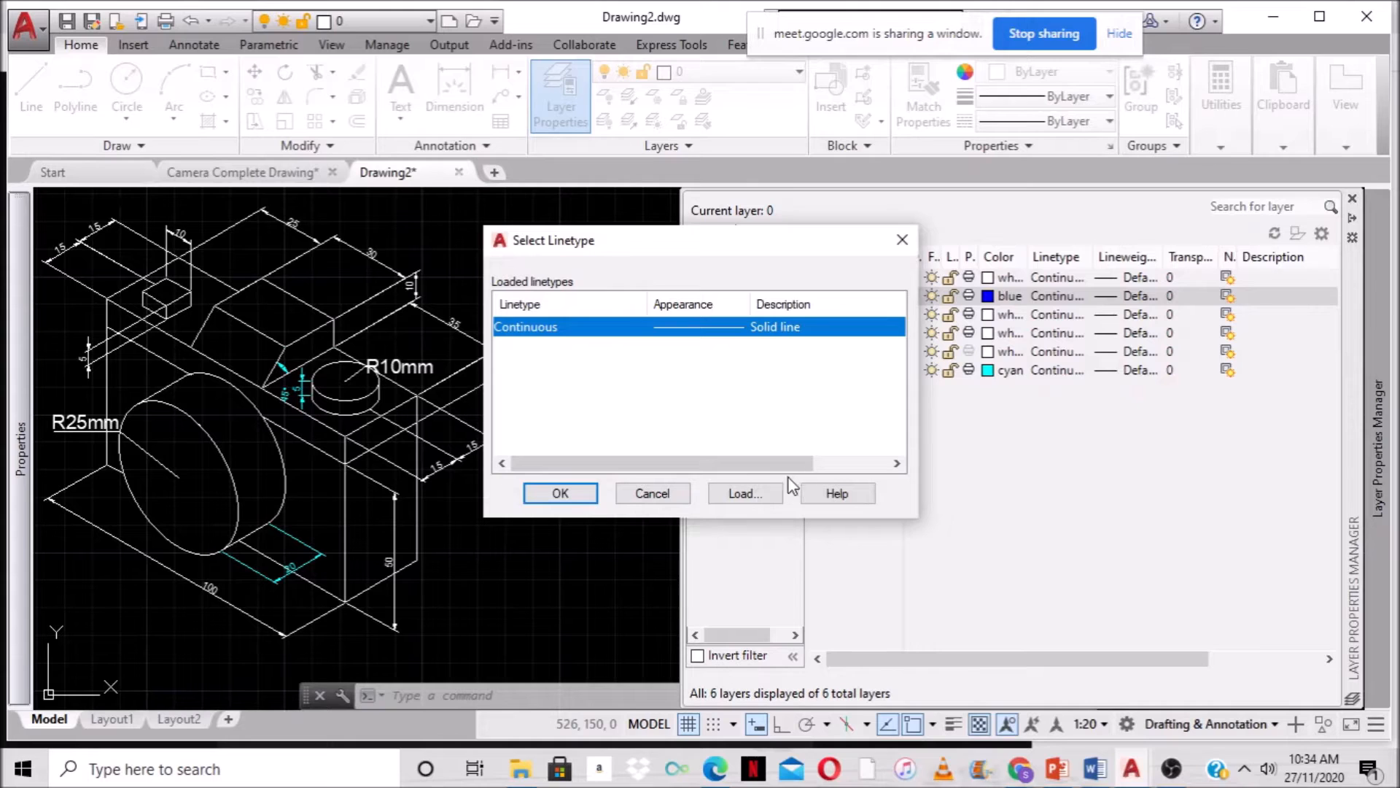
left_click(745, 494)
scroll(698, 386, "down", 4)
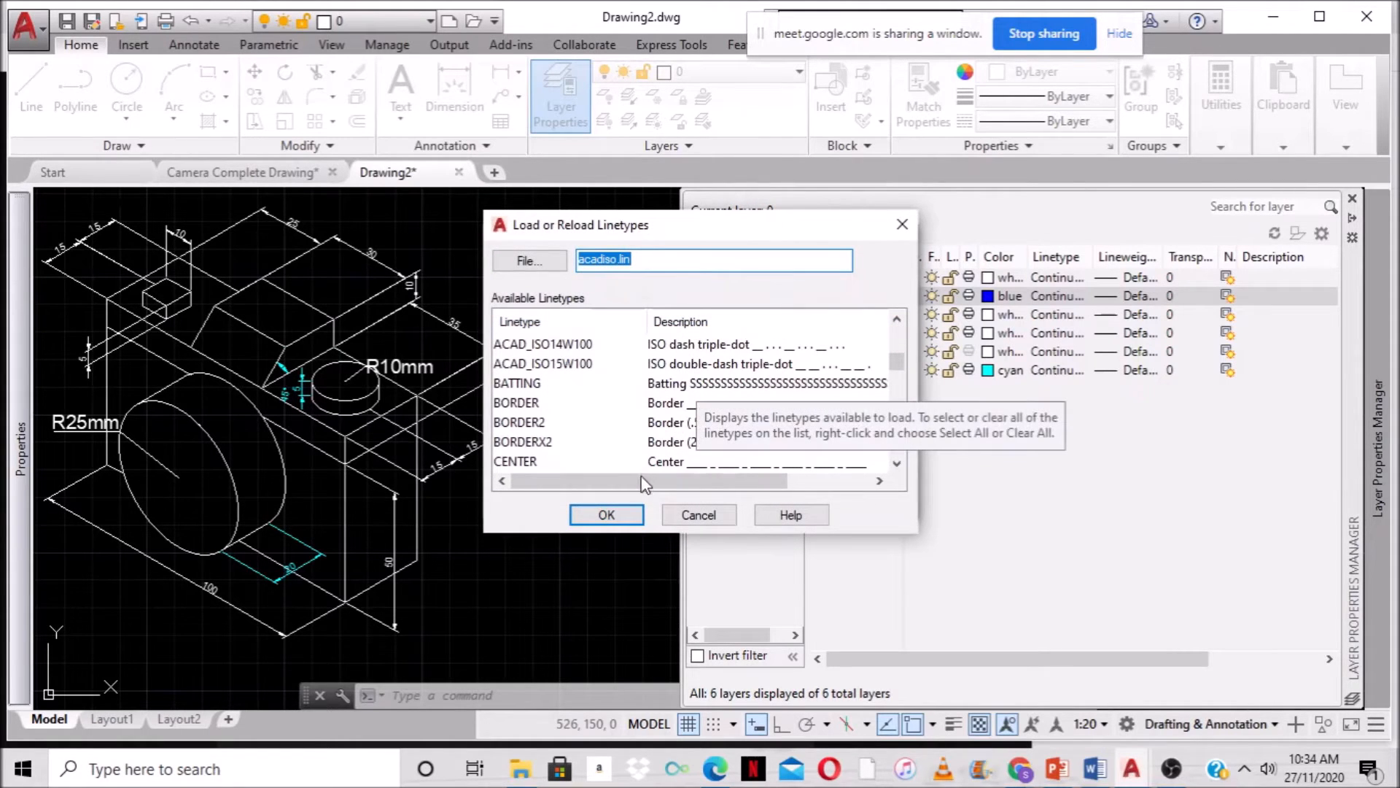
left_click(677, 463)
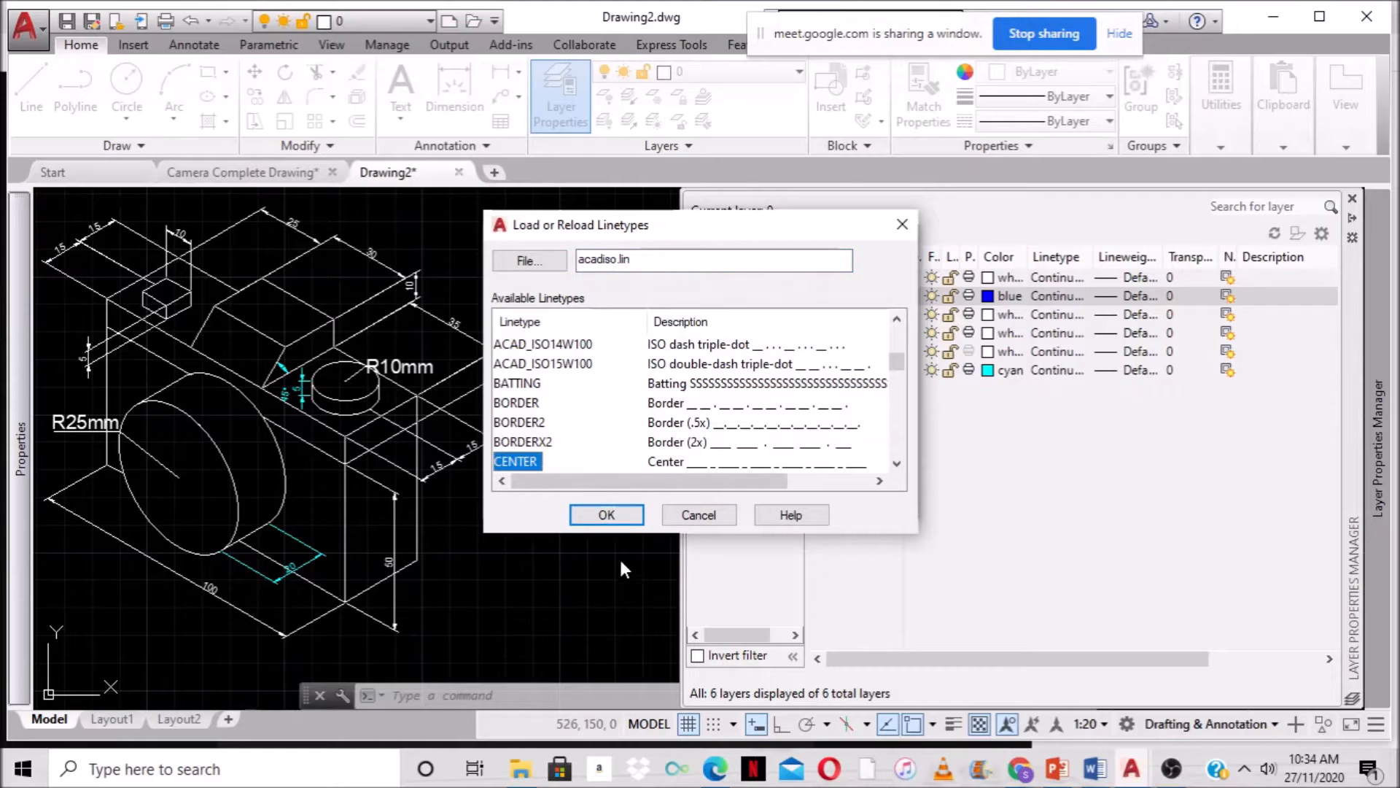
left_click(605, 514)
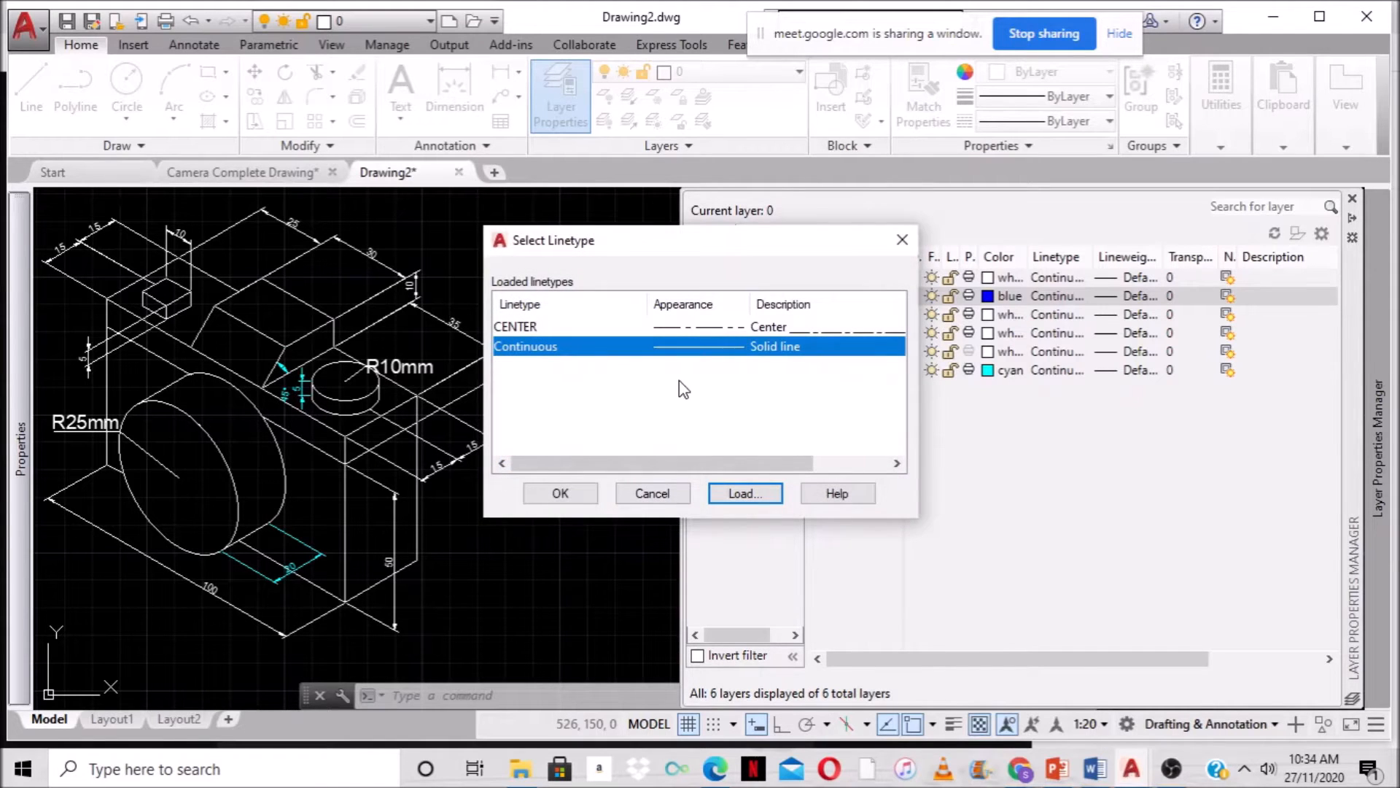
left_click(693, 325)
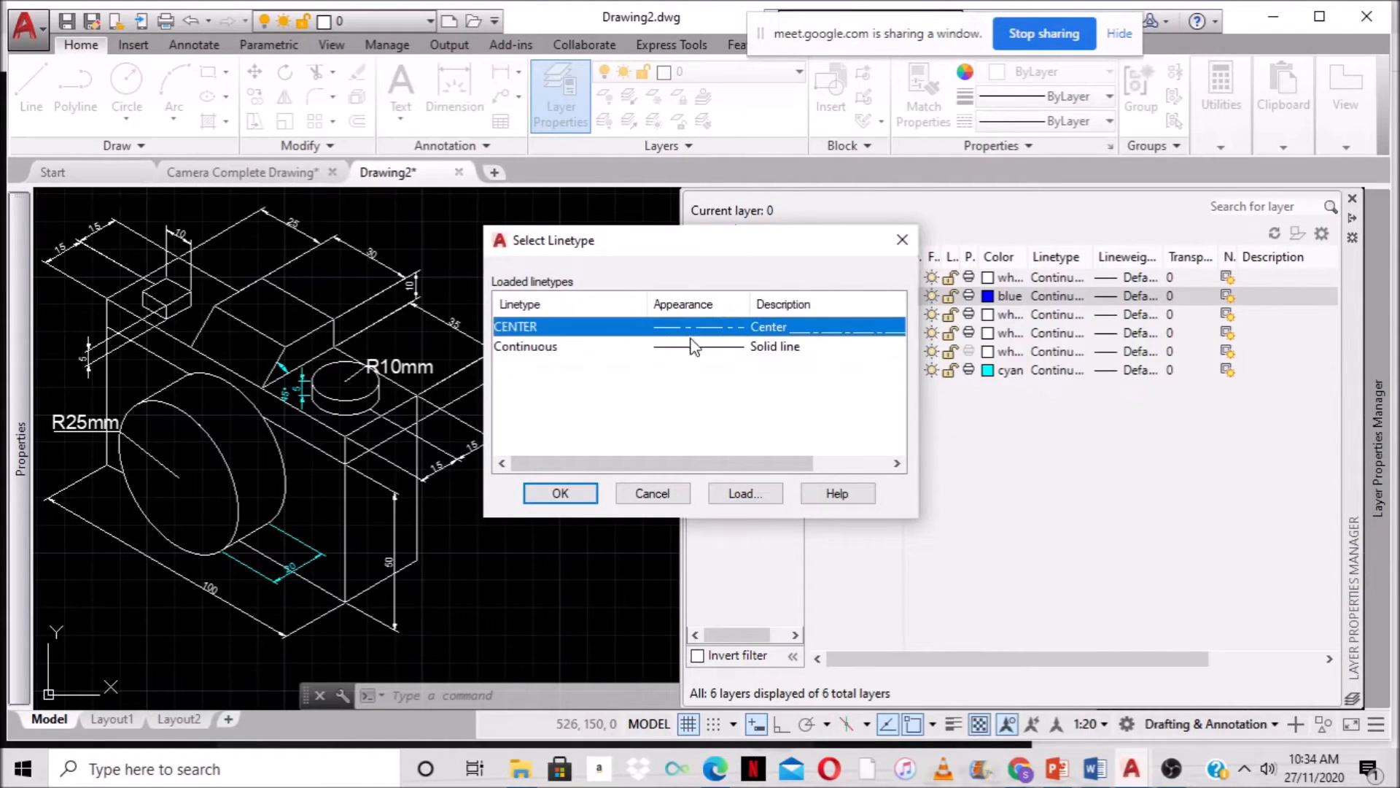
left_click(563, 493)
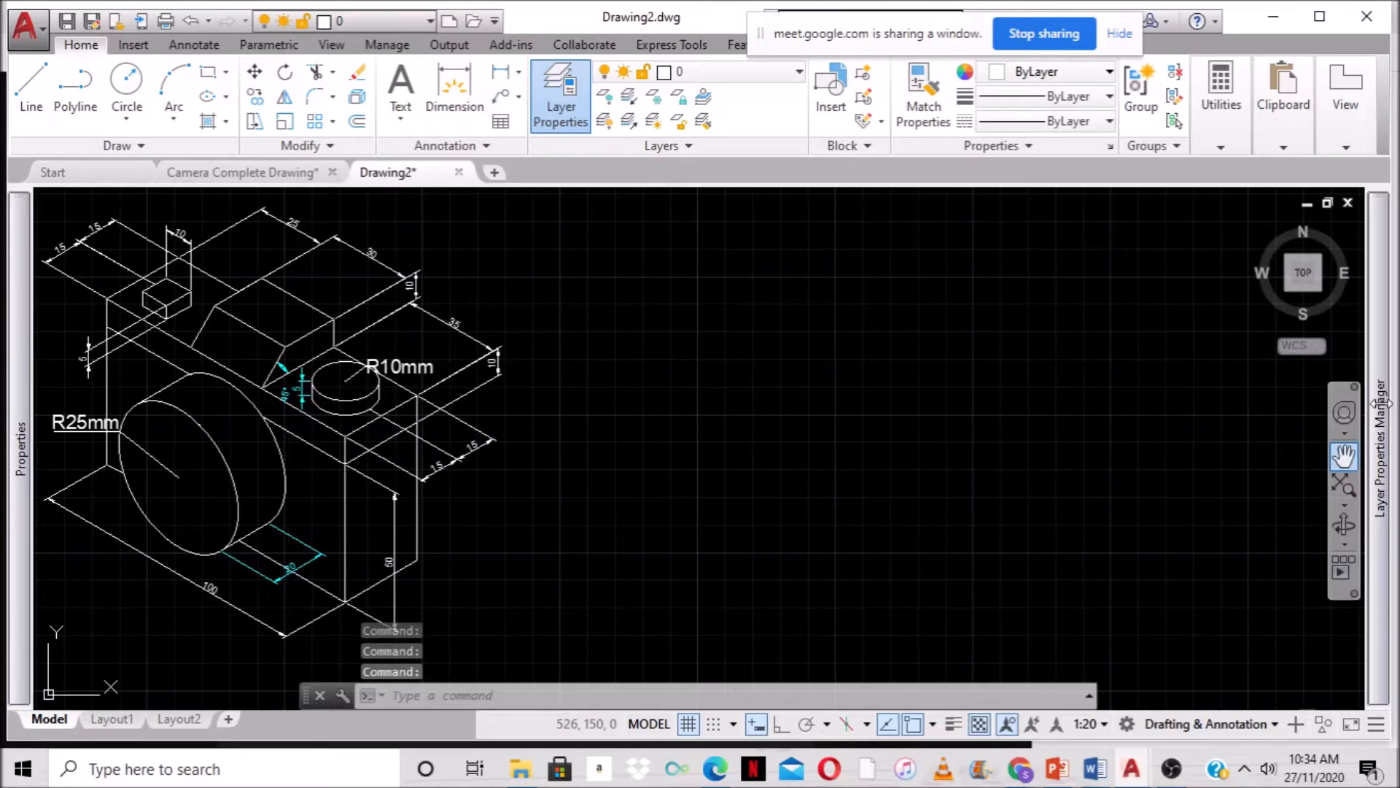
Rename Layer2 as HIDDEN and set its colour to green.
mouse_move(1378, 416)
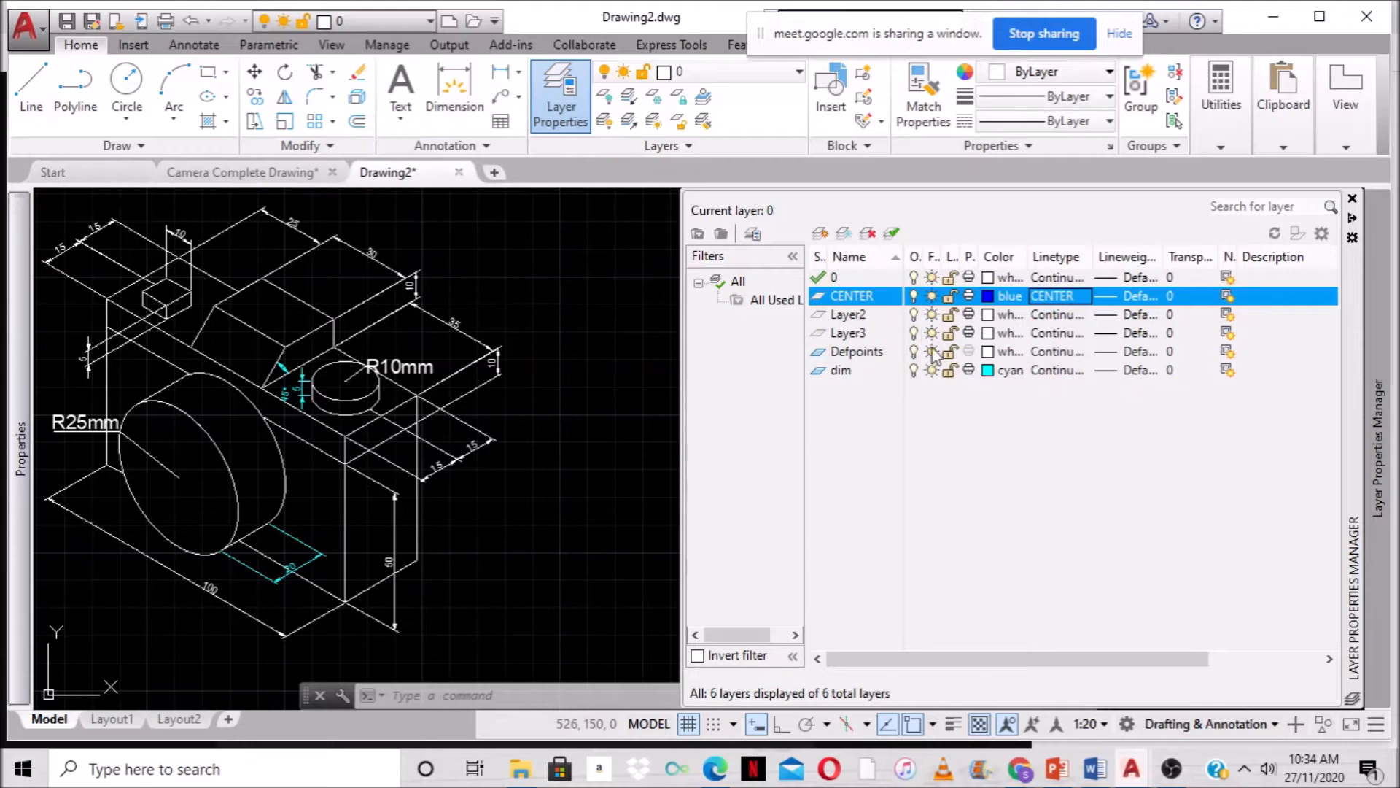
left_click(851, 318)
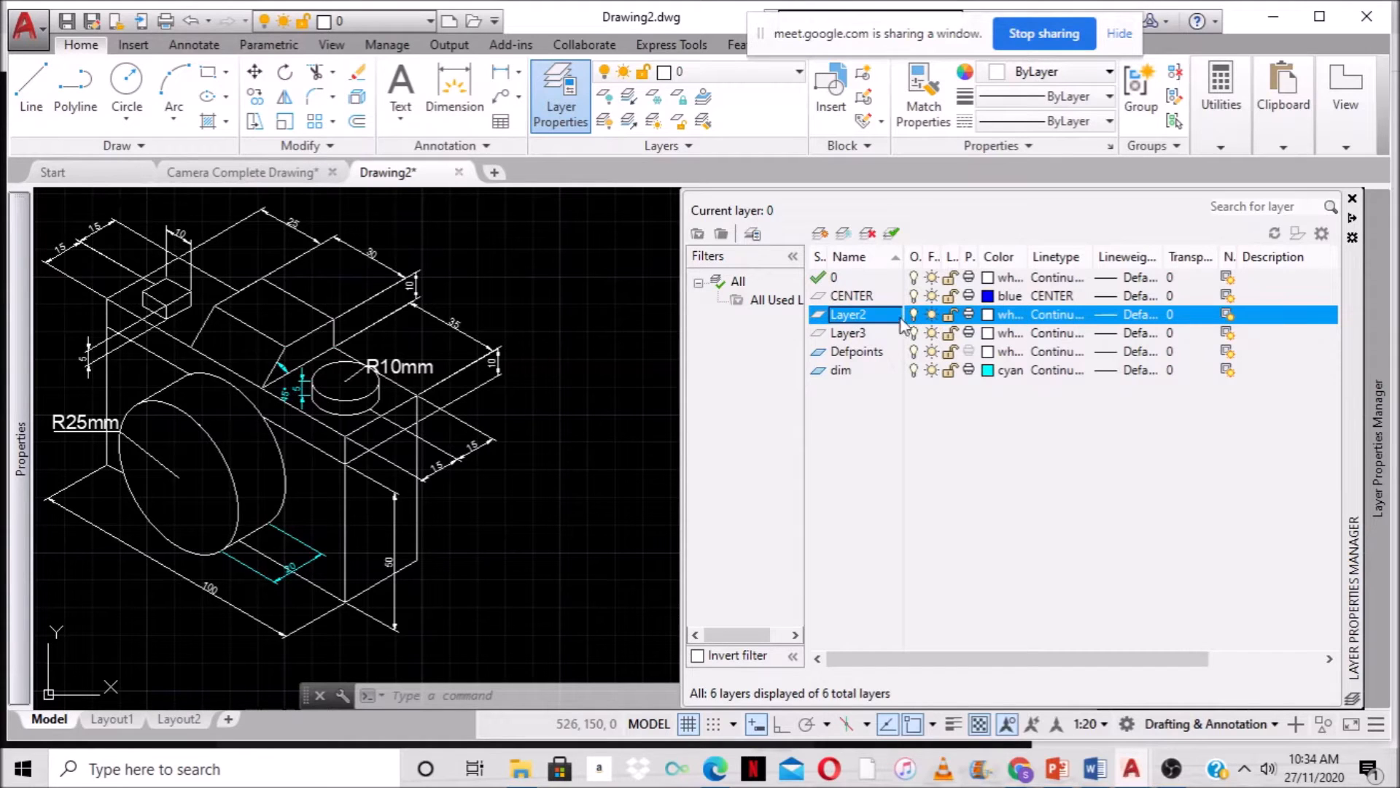
left_click(846, 315)
left_click(988, 316)
left_click(988, 316)
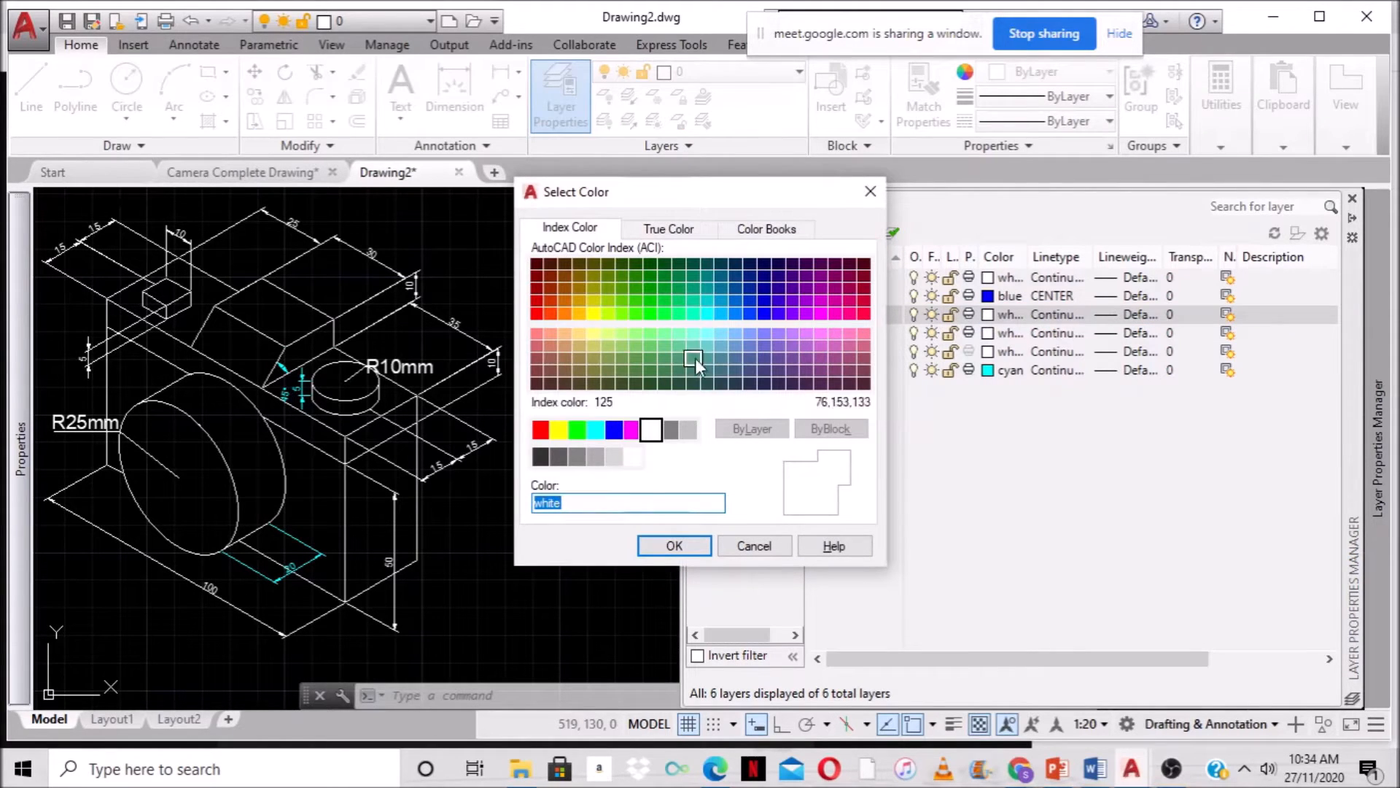
left_click(572, 431)
left_click(693, 547)
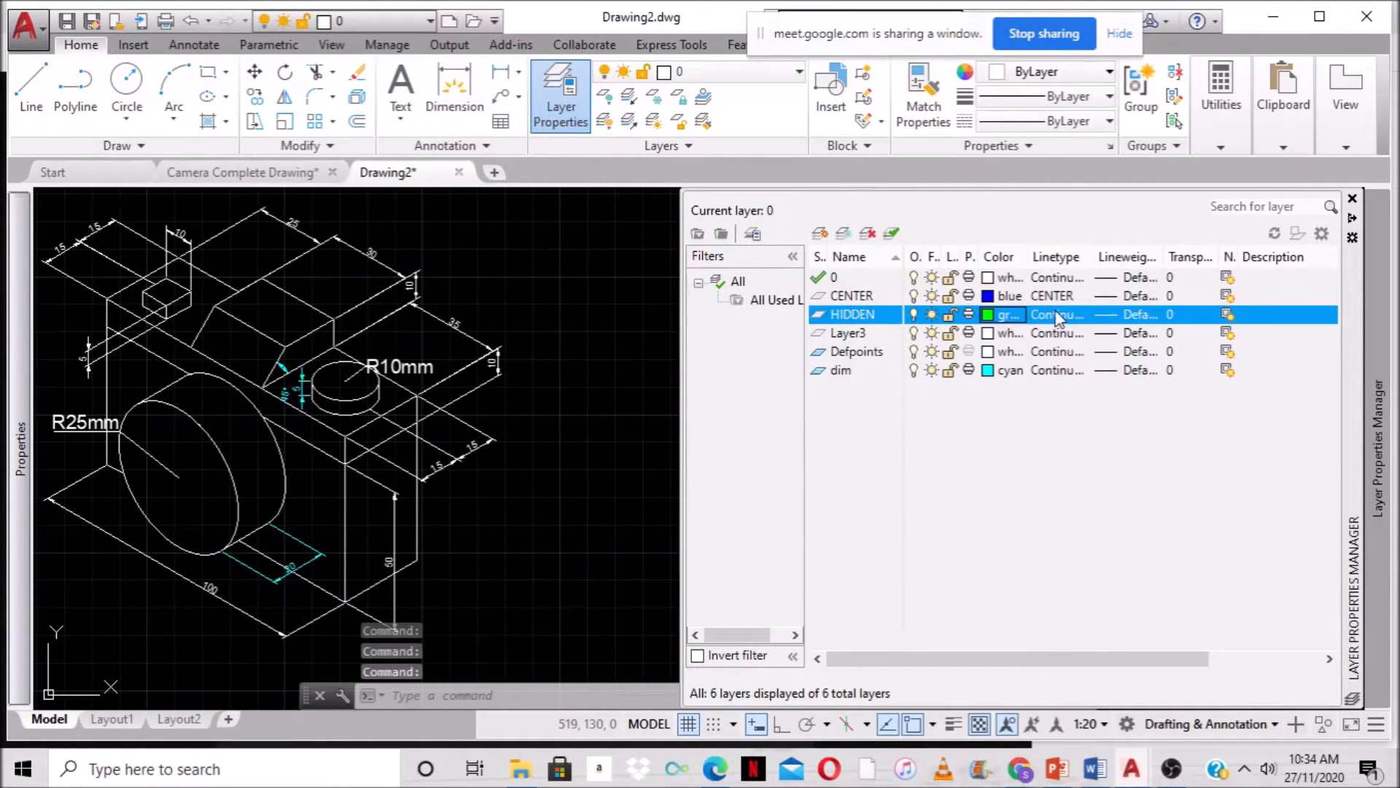
Load the HIDDEN linetype from acadiso.lin and assign it to the HIDDEN layer.
left_click(1048, 312)
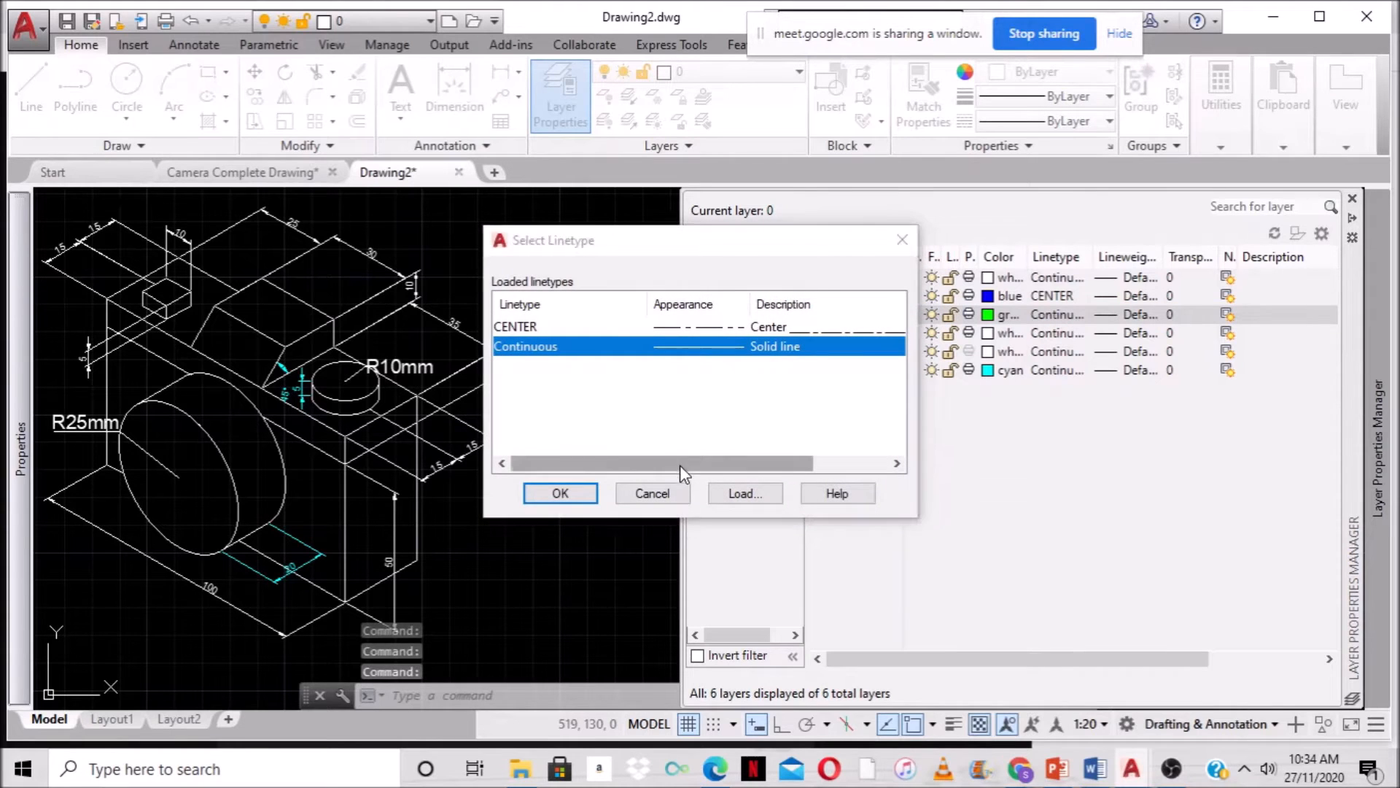
left_click(738, 493)
scroll(741, 375, "down", 3)
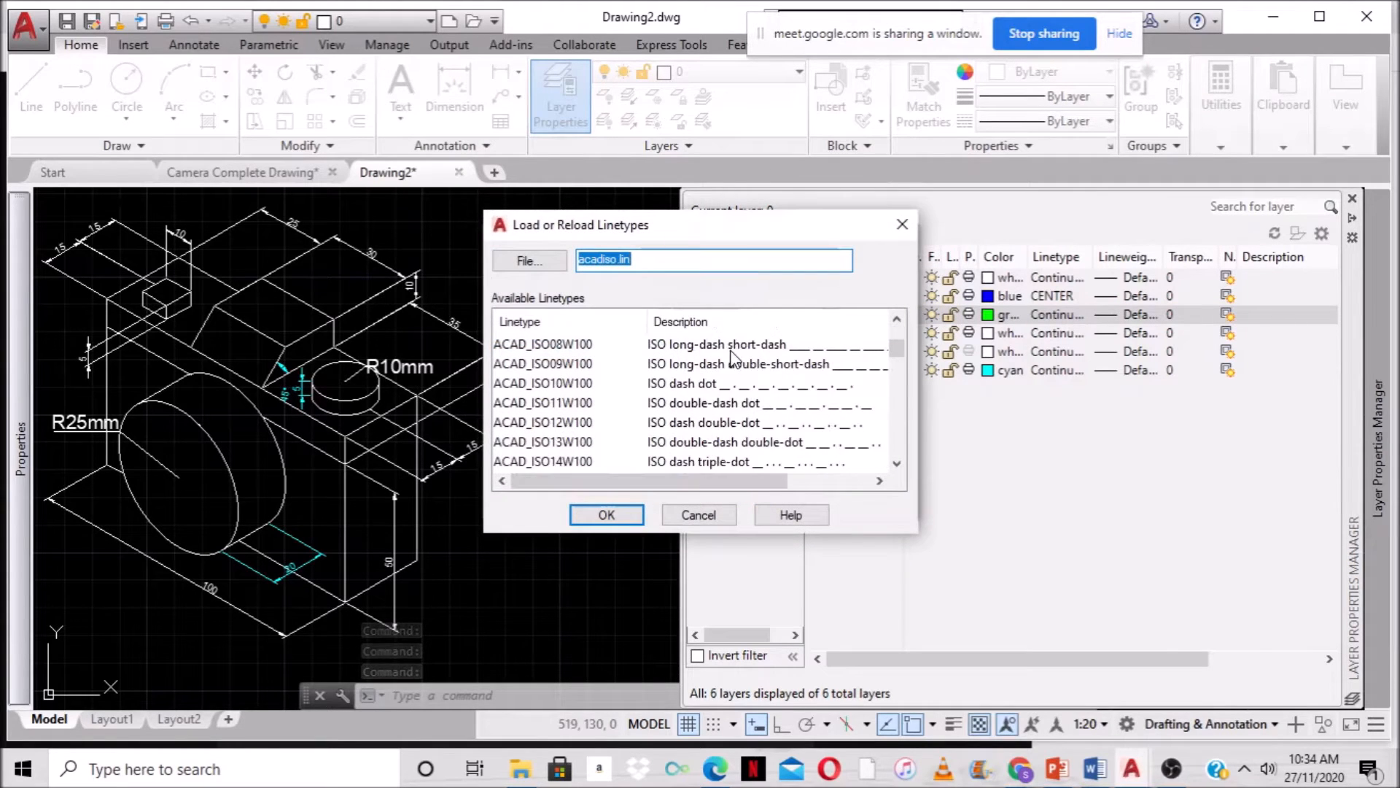
scroll(741, 379, "down", 1)
scroll(743, 416, "down", 2)
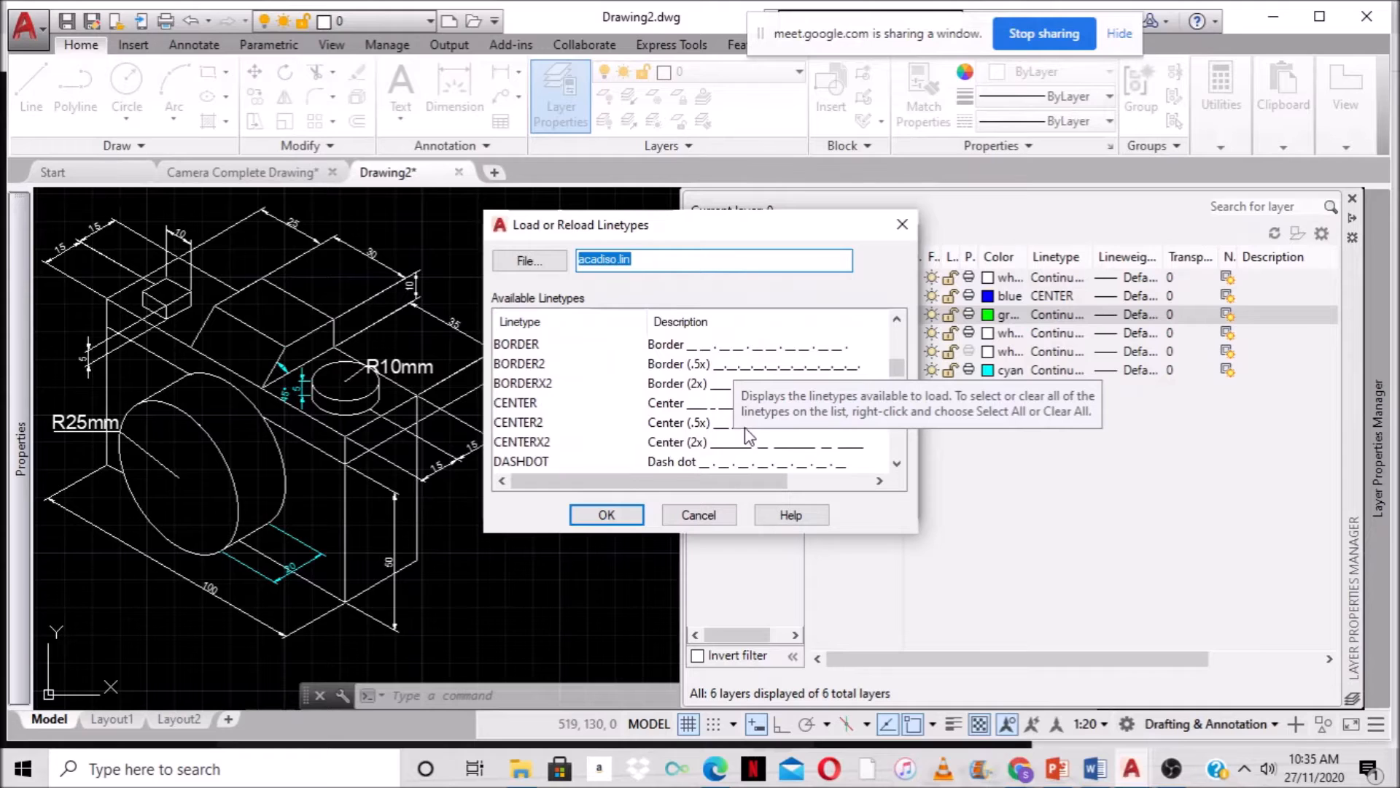
scroll(742, 433, "down", 2)
scroll(714, 447, "down", 2)
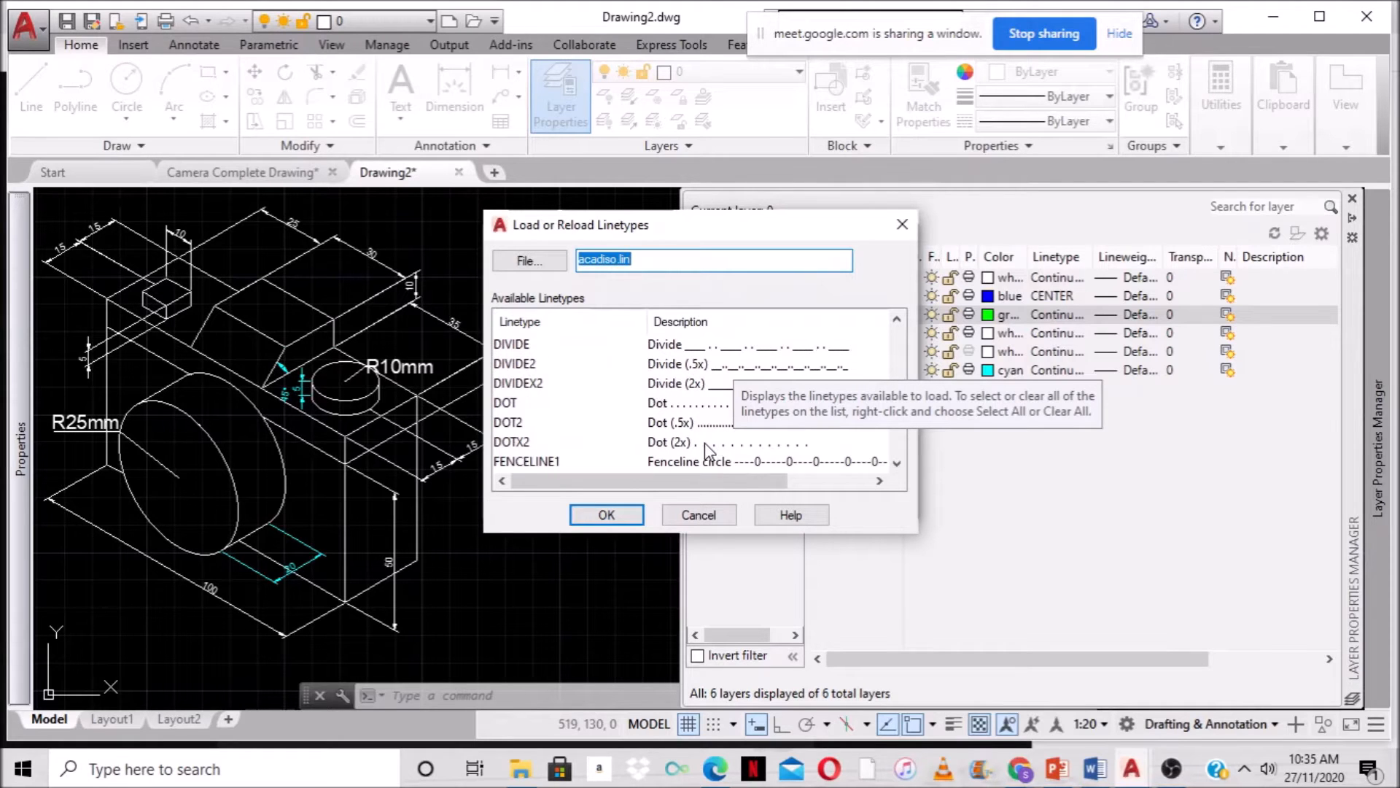
left_click(684, 467)
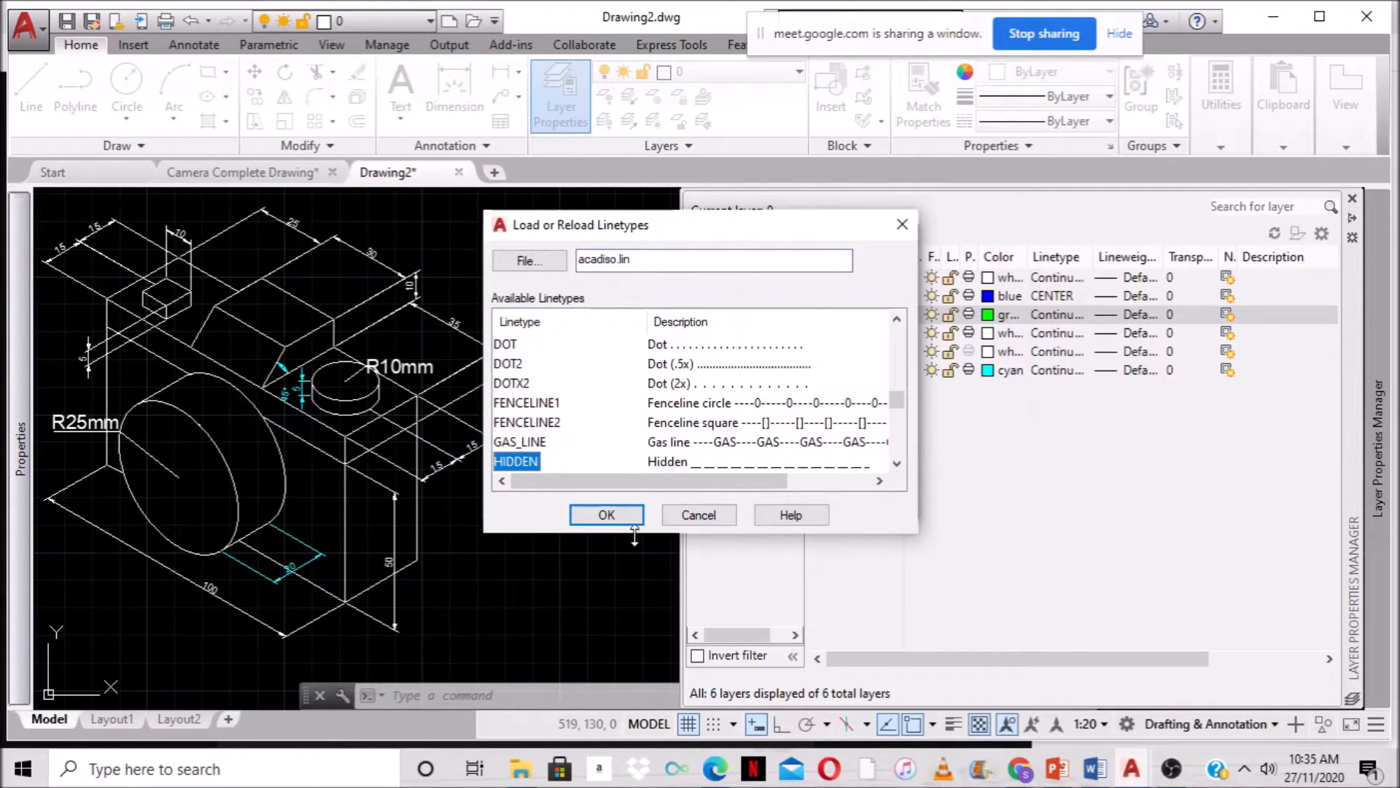
left_click(609, 515)
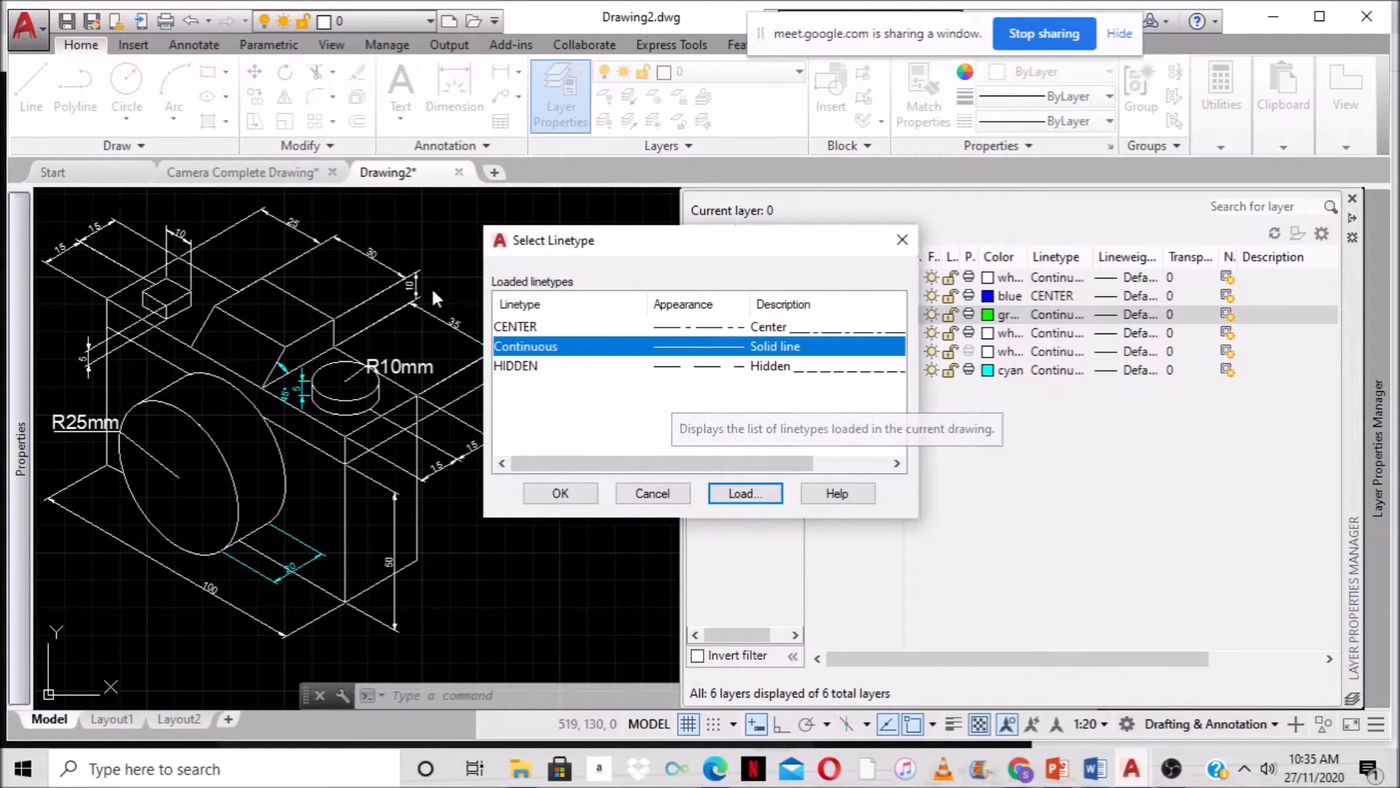
left_click(697, 367)
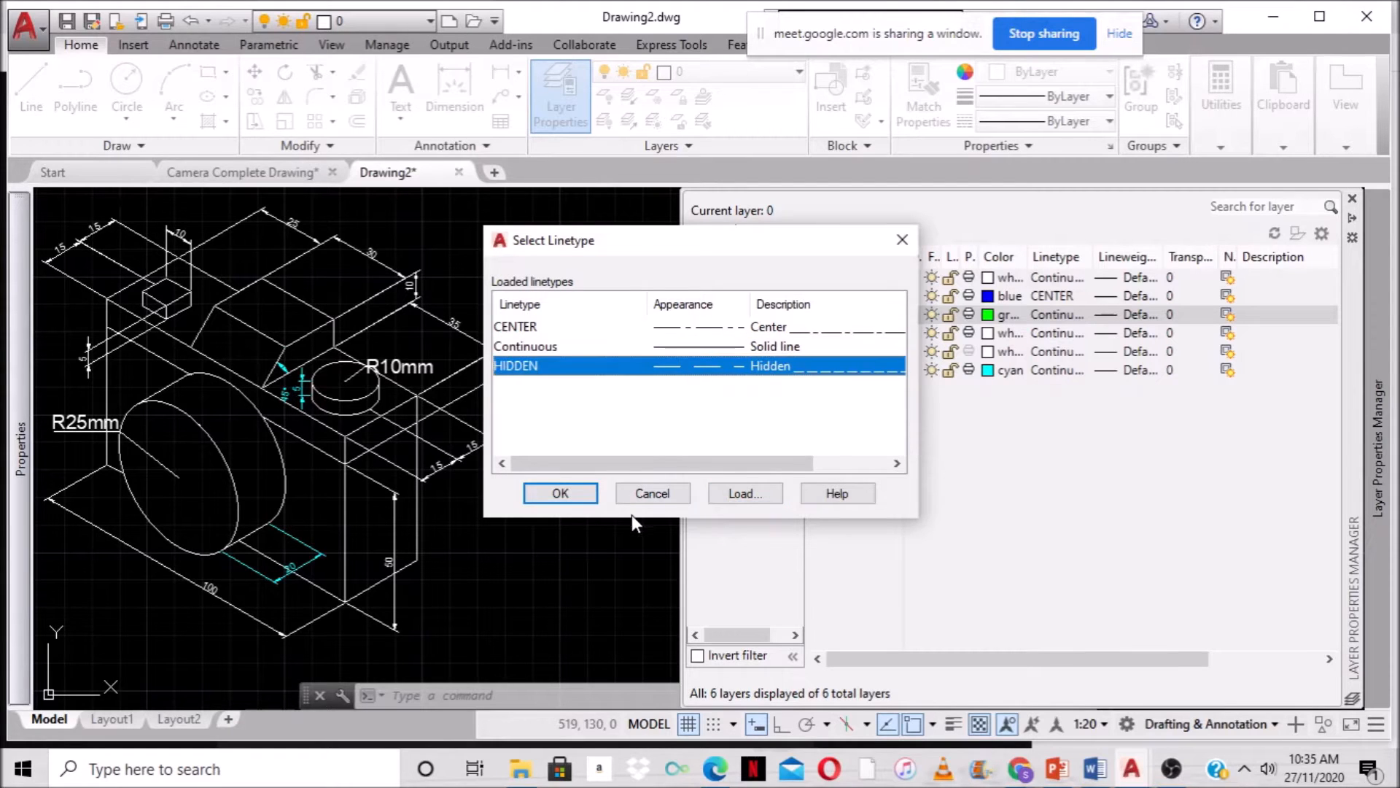
left_click(558, 494)
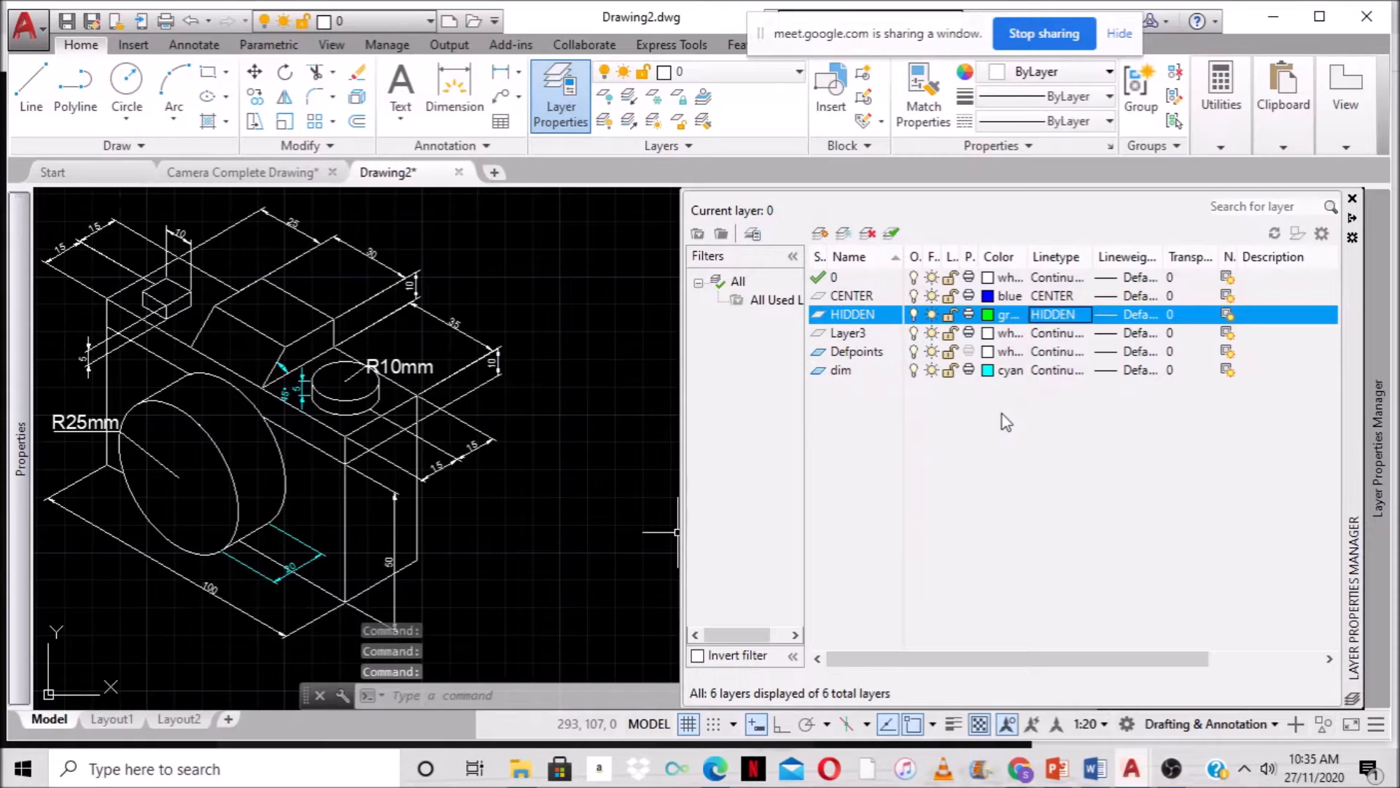
Rename Layer3 as CON and set its colour to yellow.
left_click(849, 335)
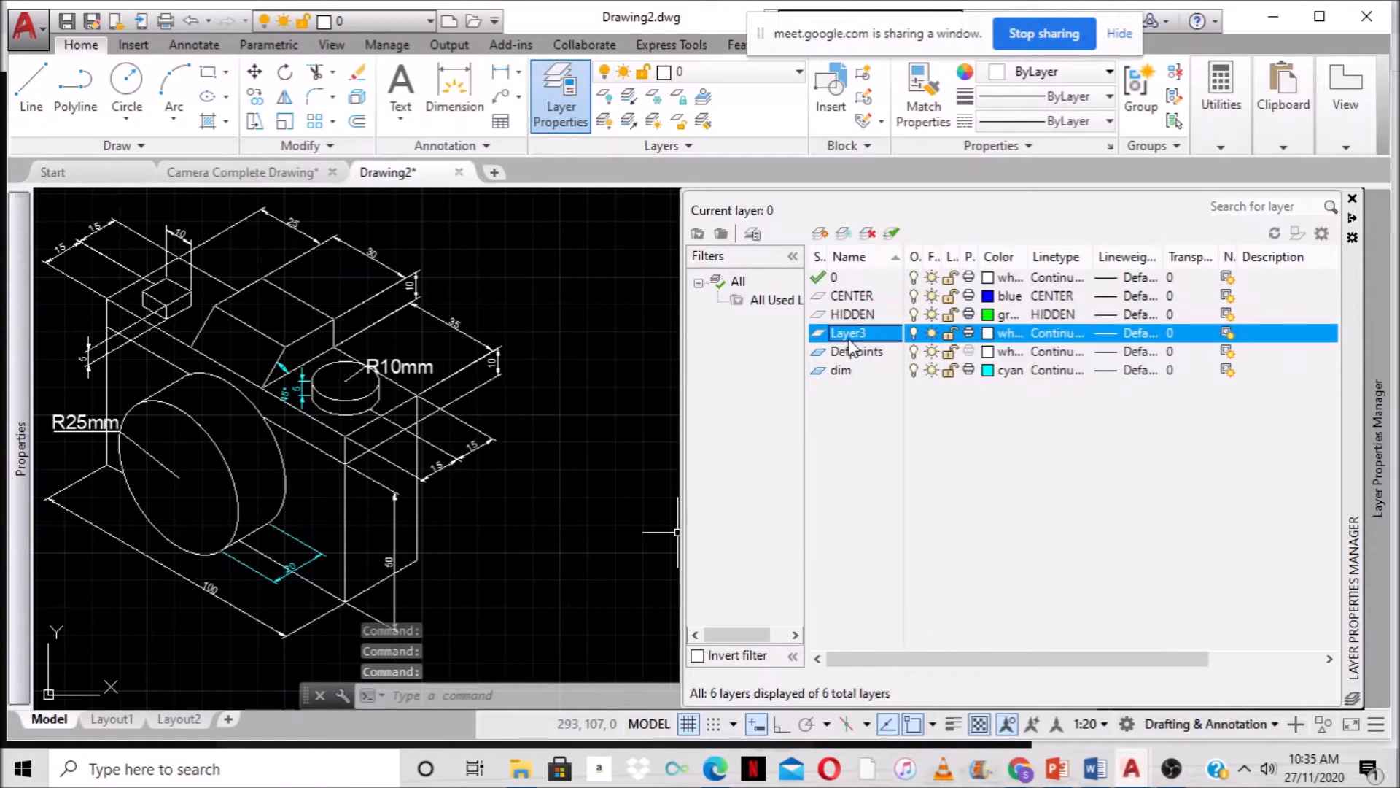
left_click(855, 334)
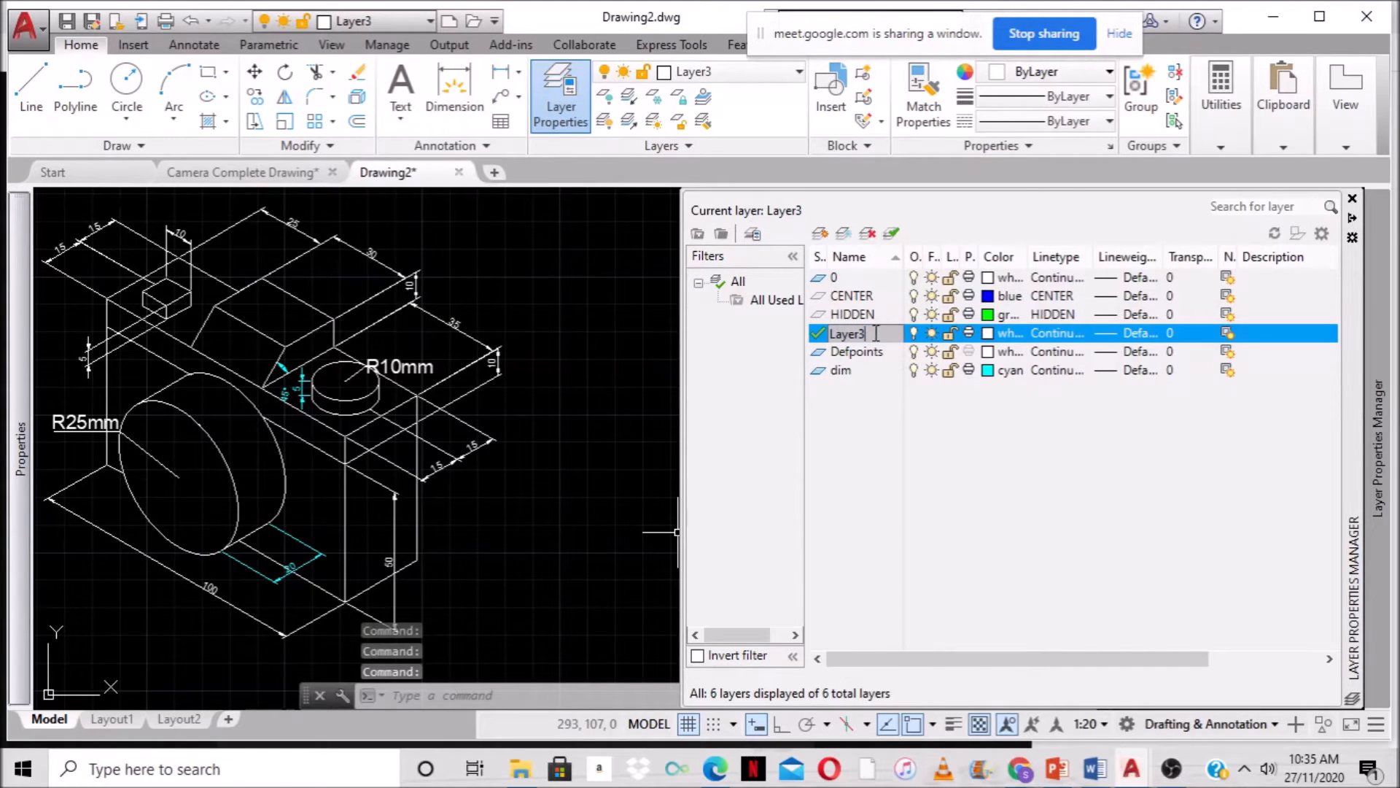
key("BackSpace")
key("BackSpace")
key("BackSpace")
key("BackSpace")
key("BackSpace")
key("BackSpace")
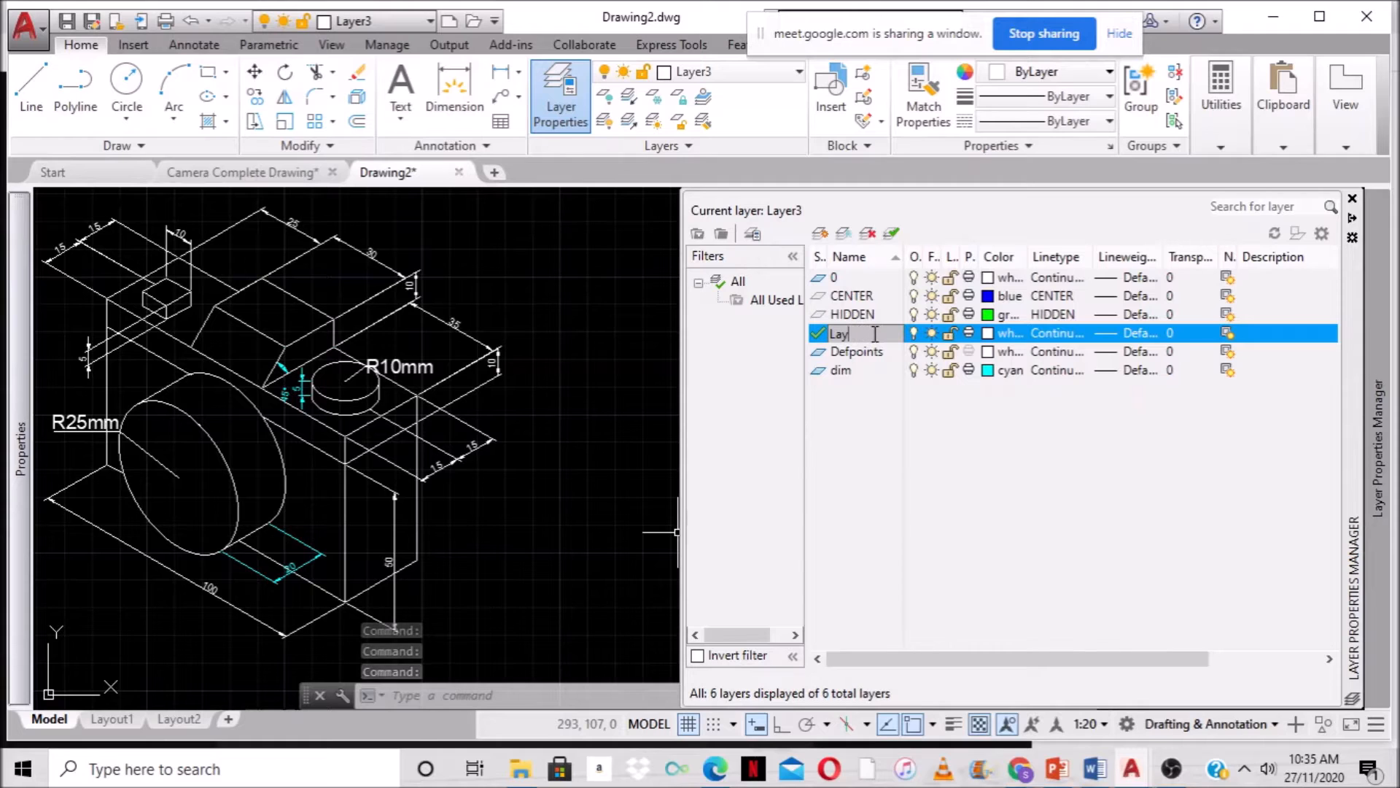
type("CON")
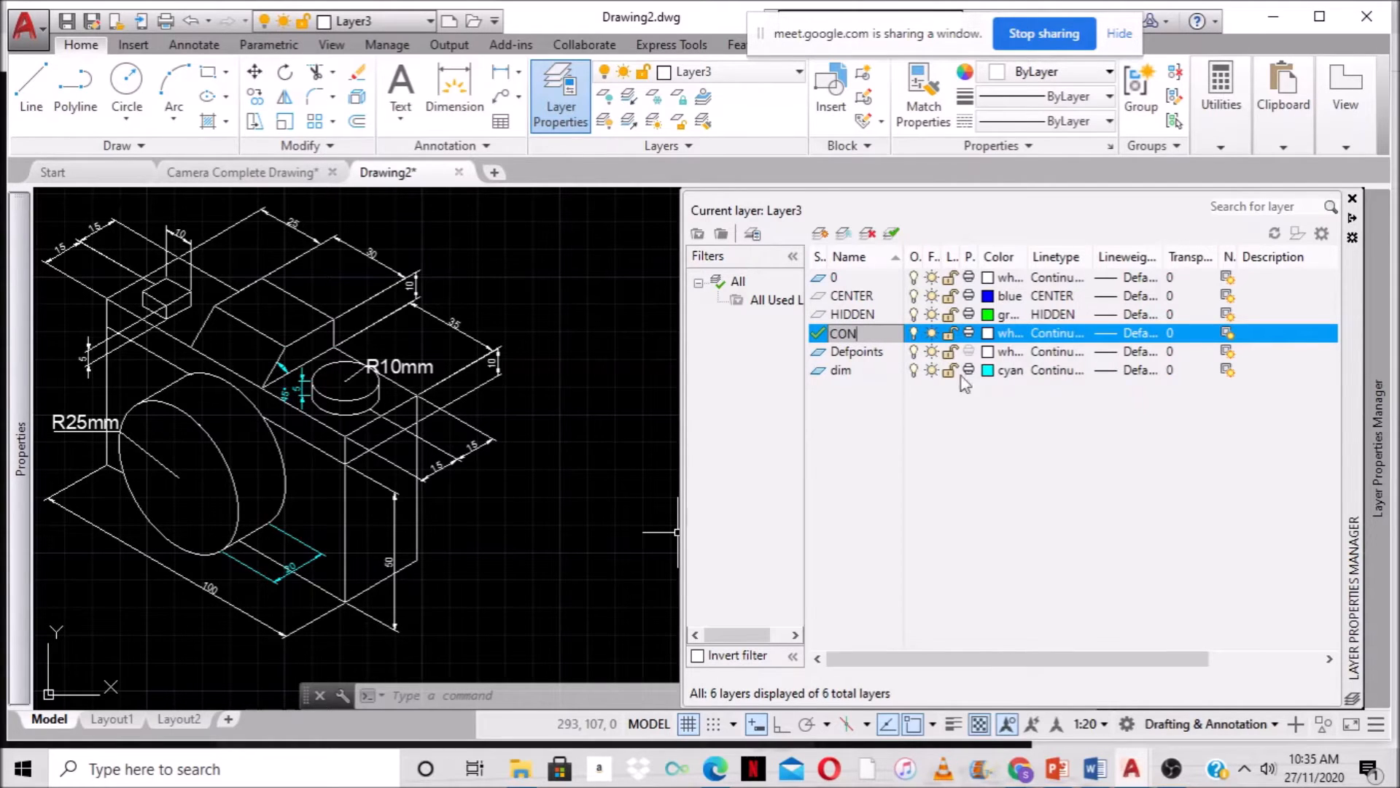
left_click(987, 334)
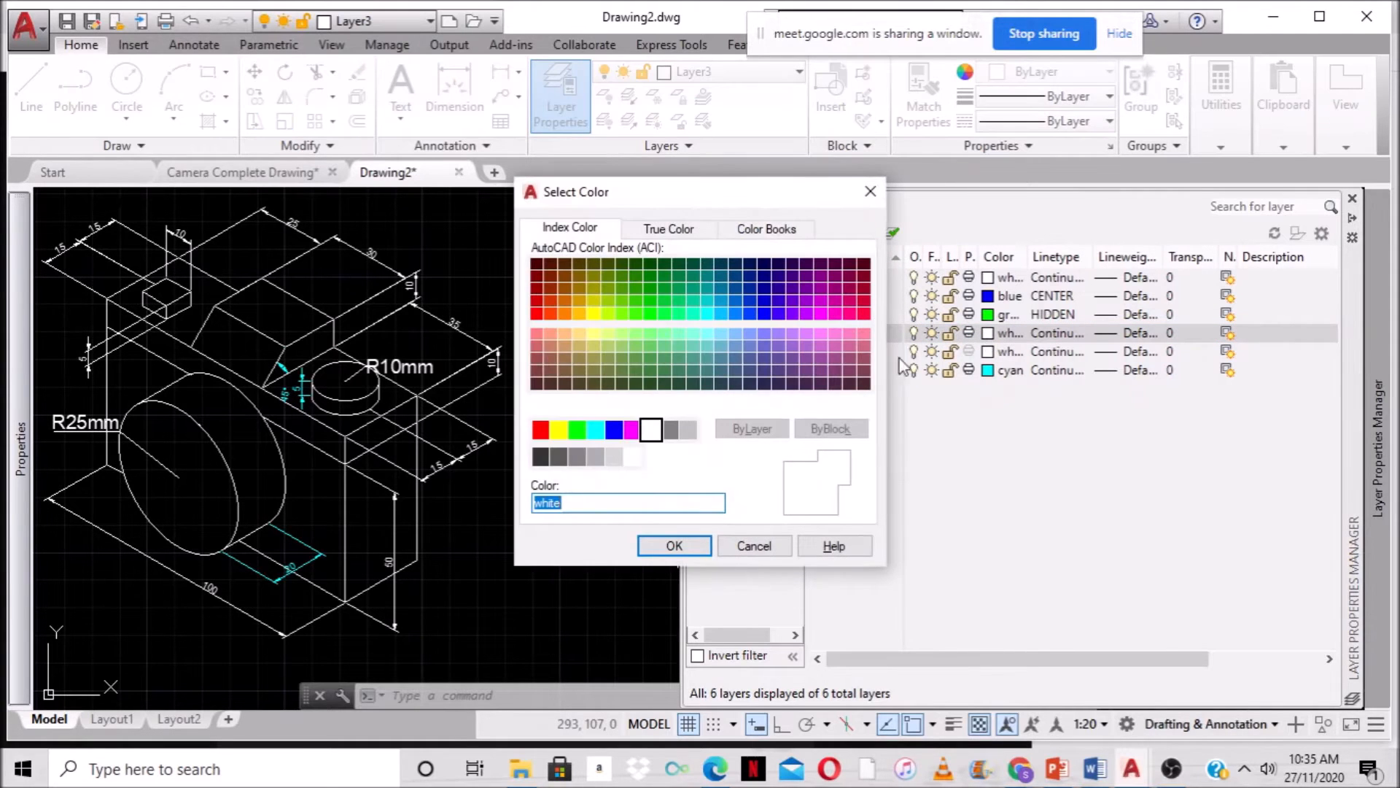
left_click(559, 429)
left_click(660, 547)
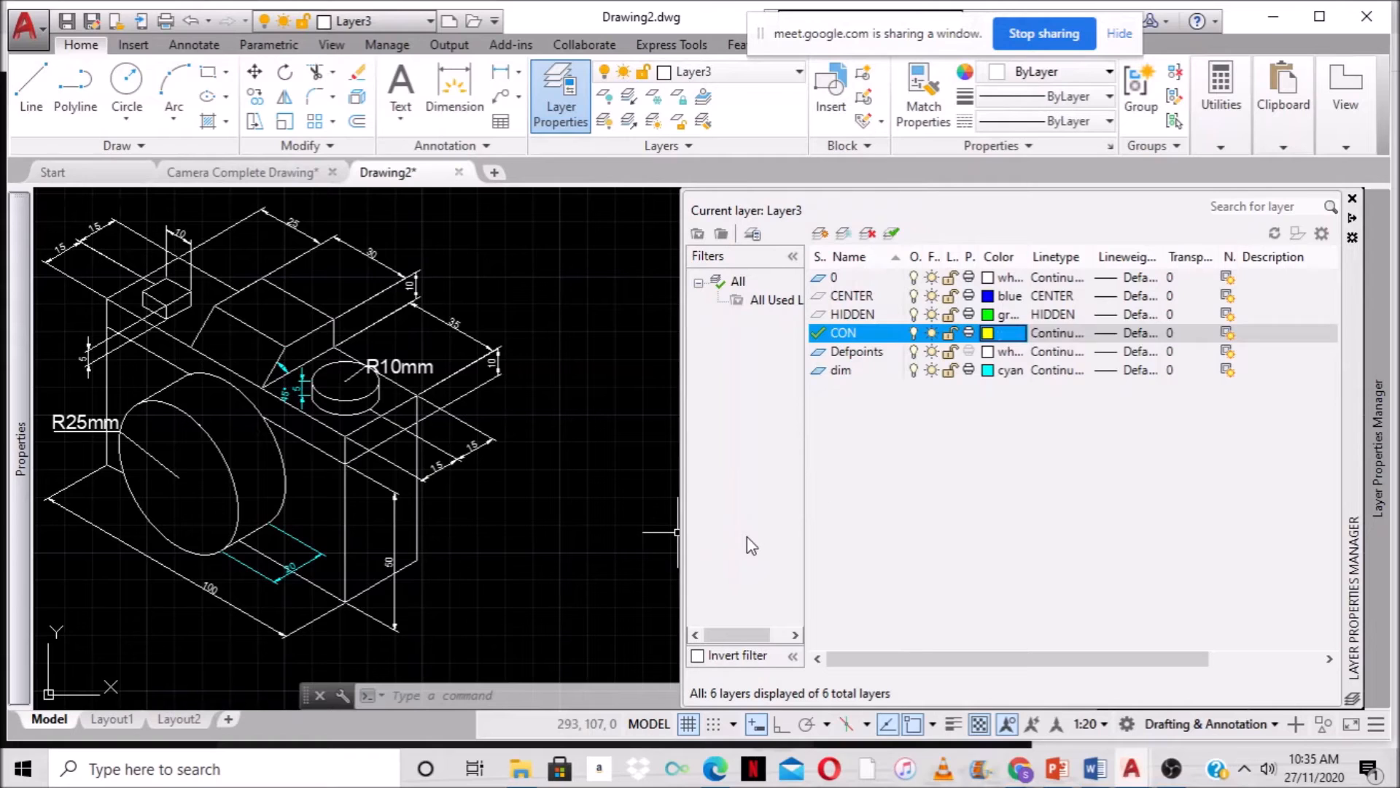
Load the ACAD_ISO02W100 ISO dash linetype and assign it to the CON layer.
left_click(1050, 334)
left_click(745, 492)
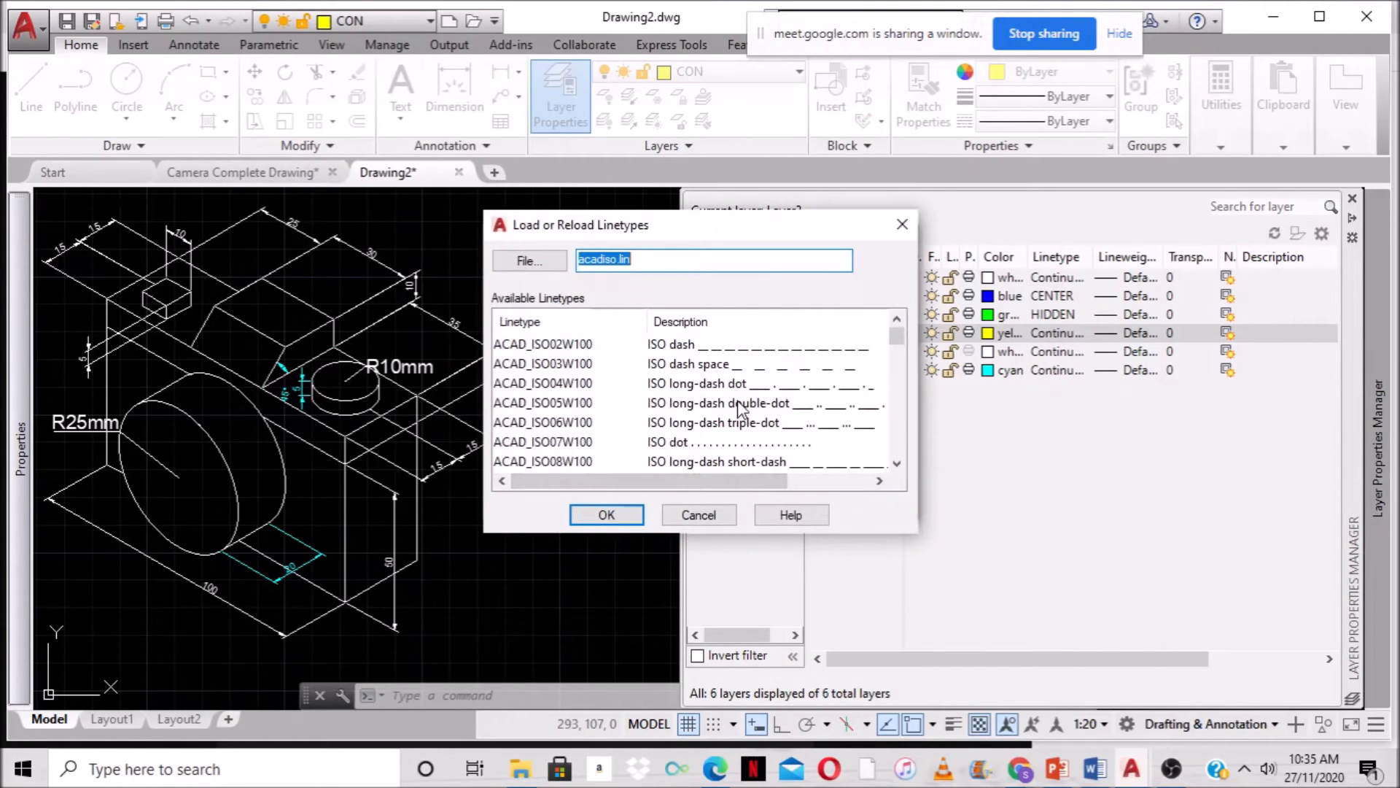
left_click(679, 350)
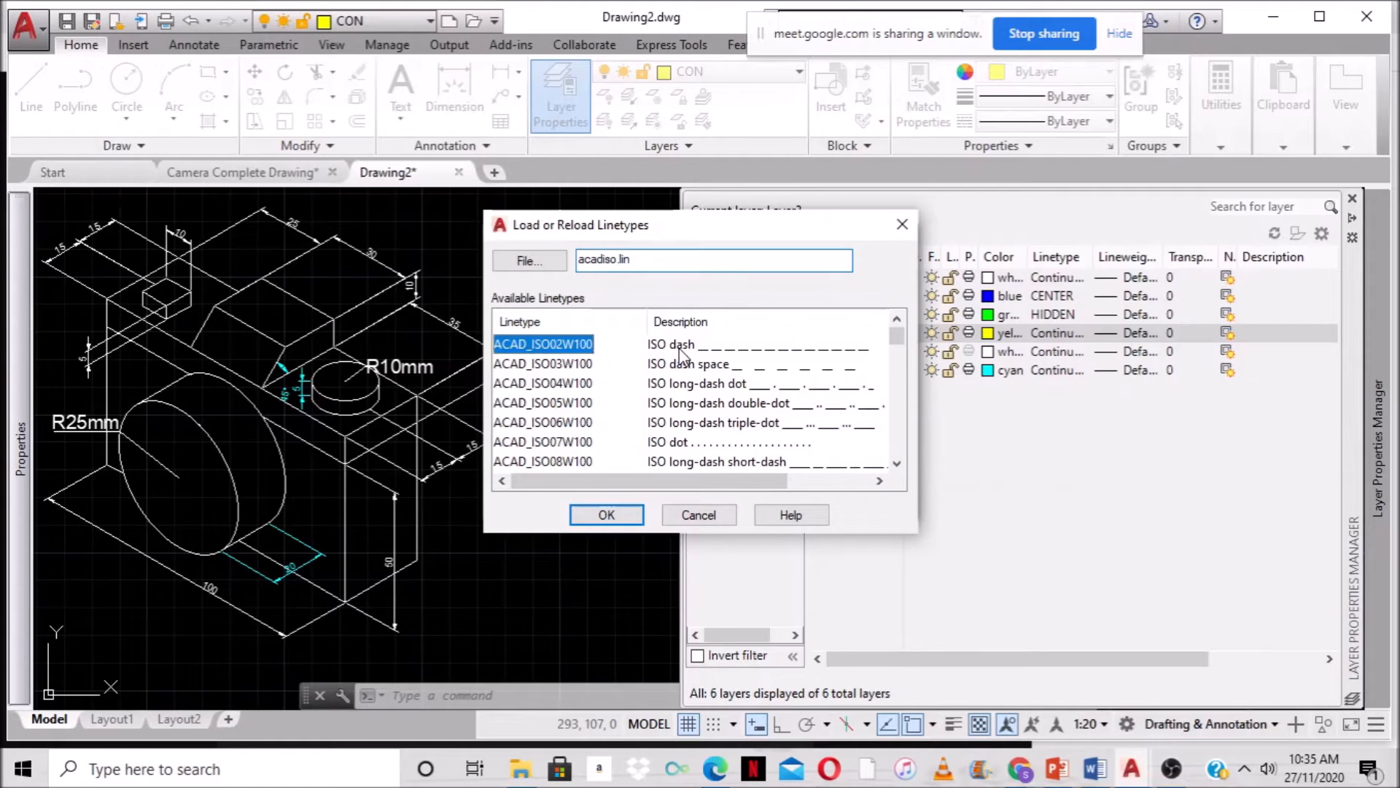
left_click(624, 514)
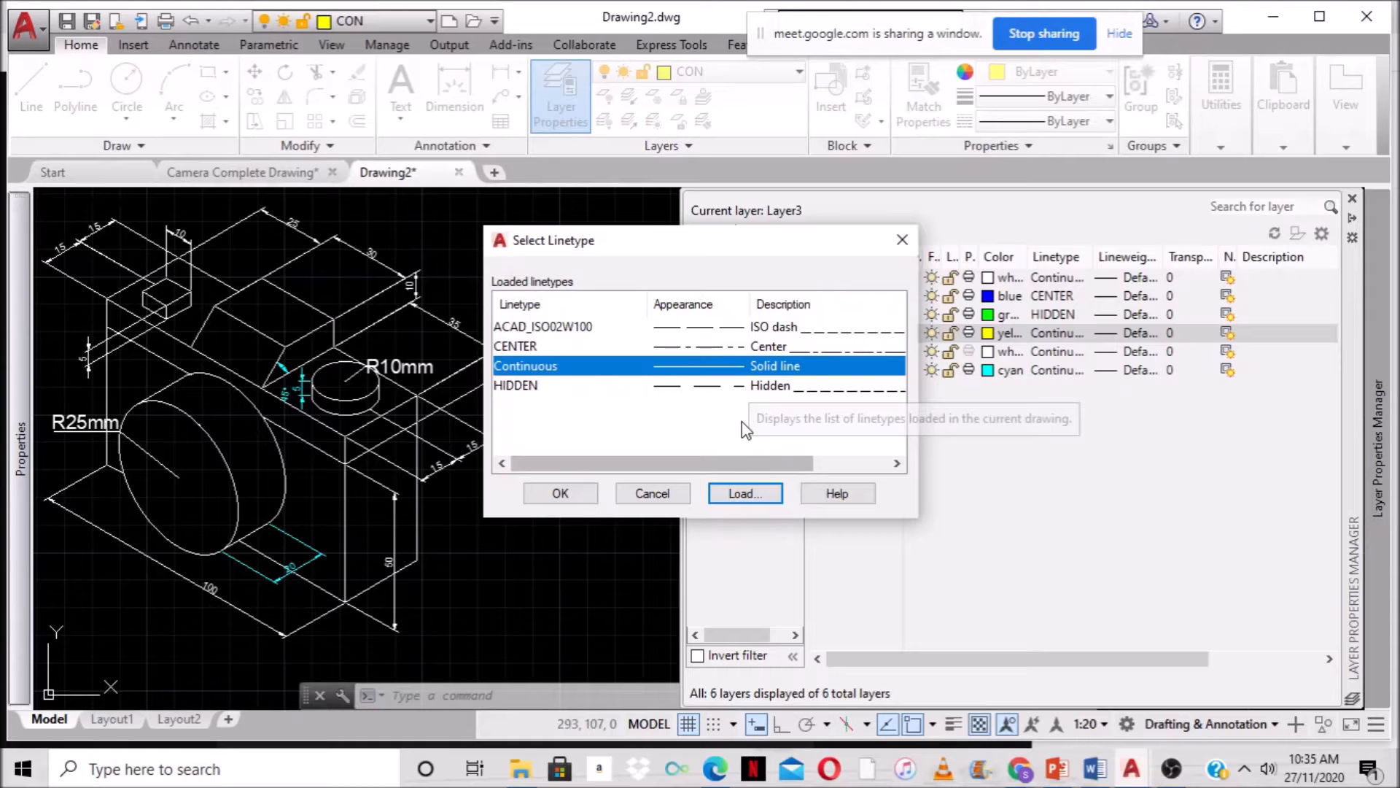
left_click(759, 328)
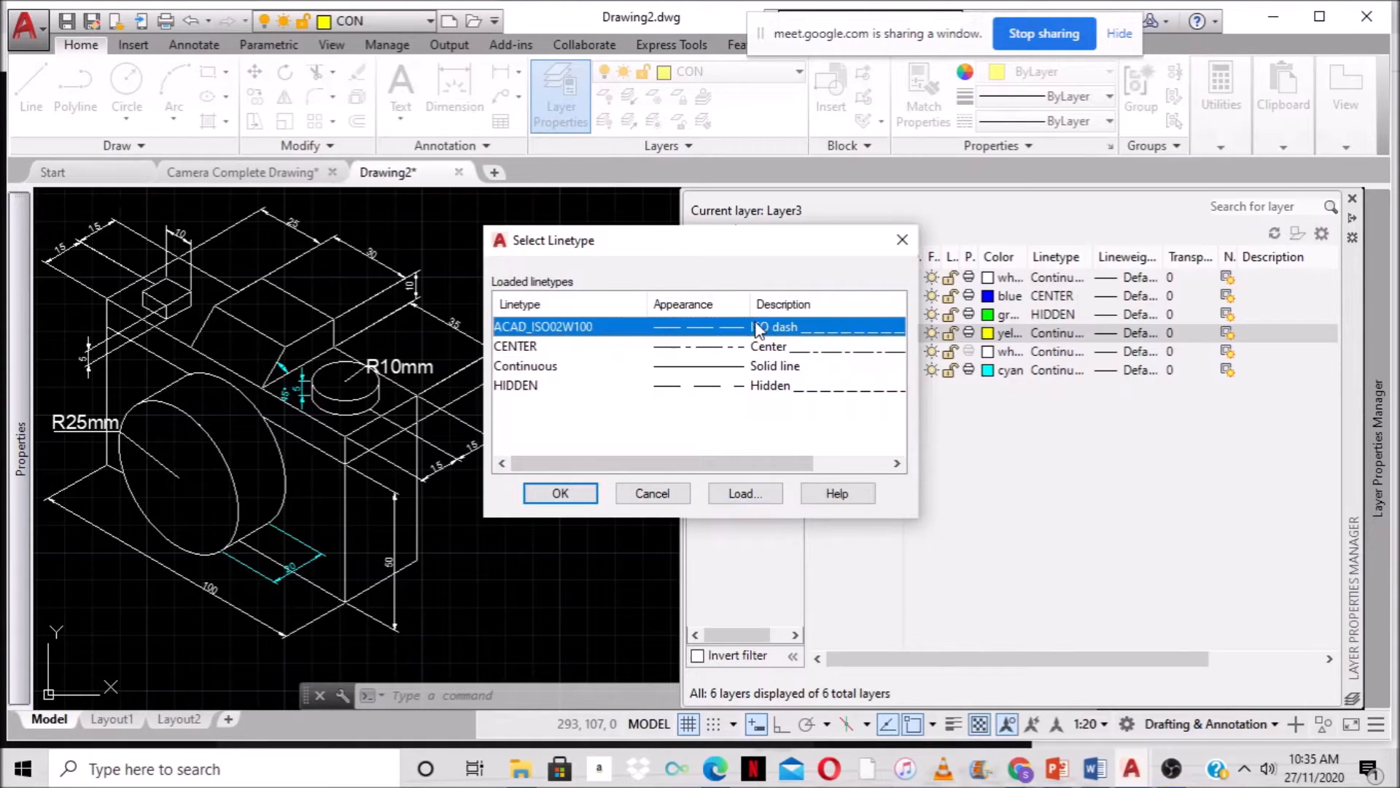
left_click(578, 496)
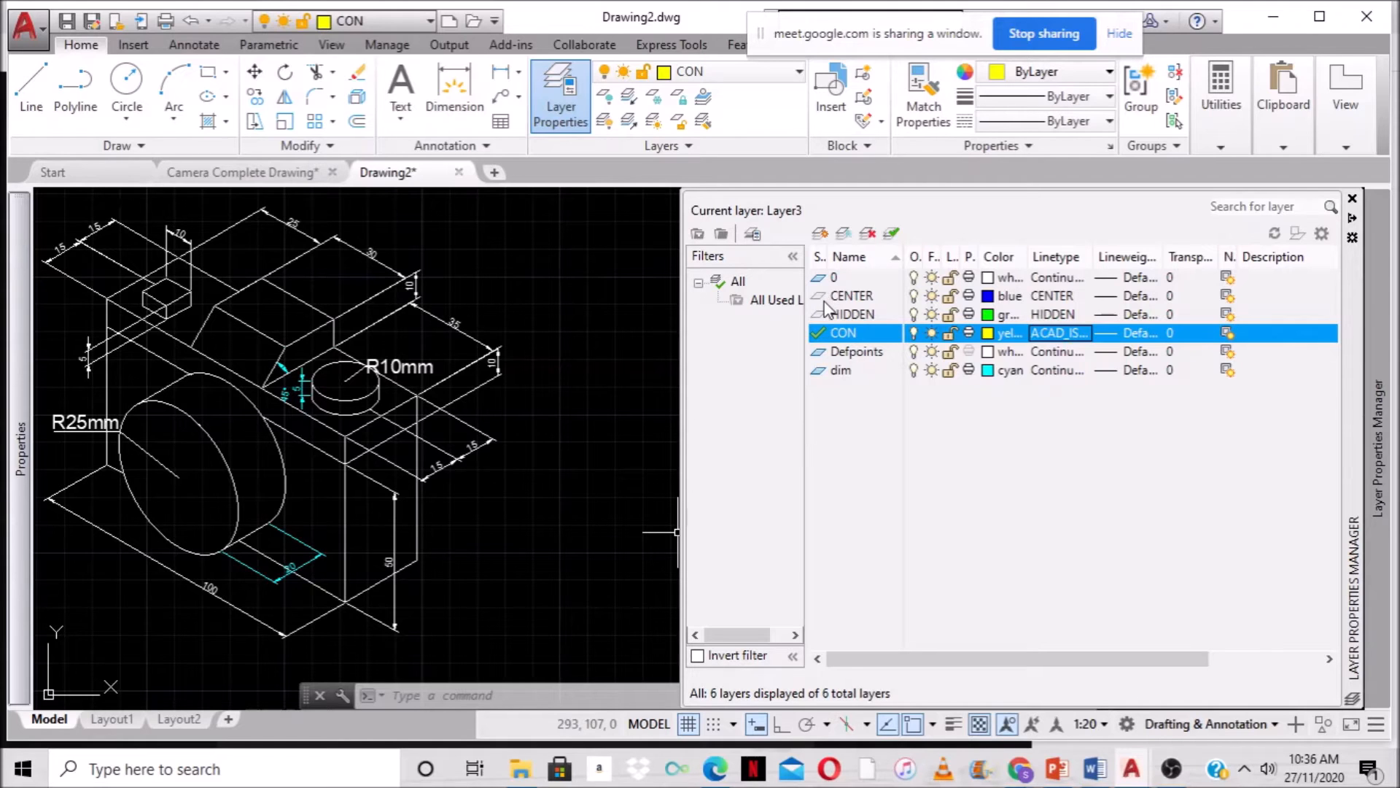
Make layer 0 the current layer and return to the drawing area.
double_click(820, 278)
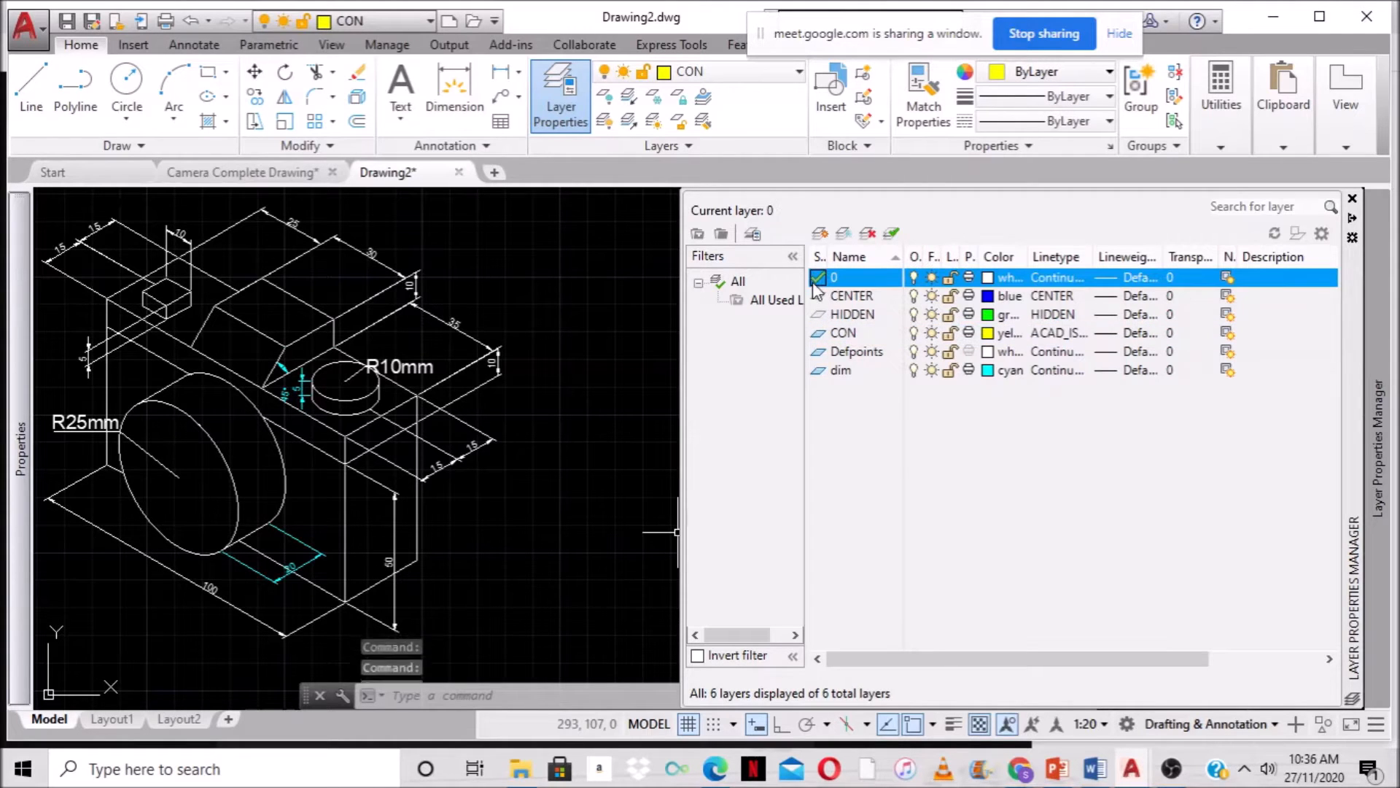
left_click(612, 389)
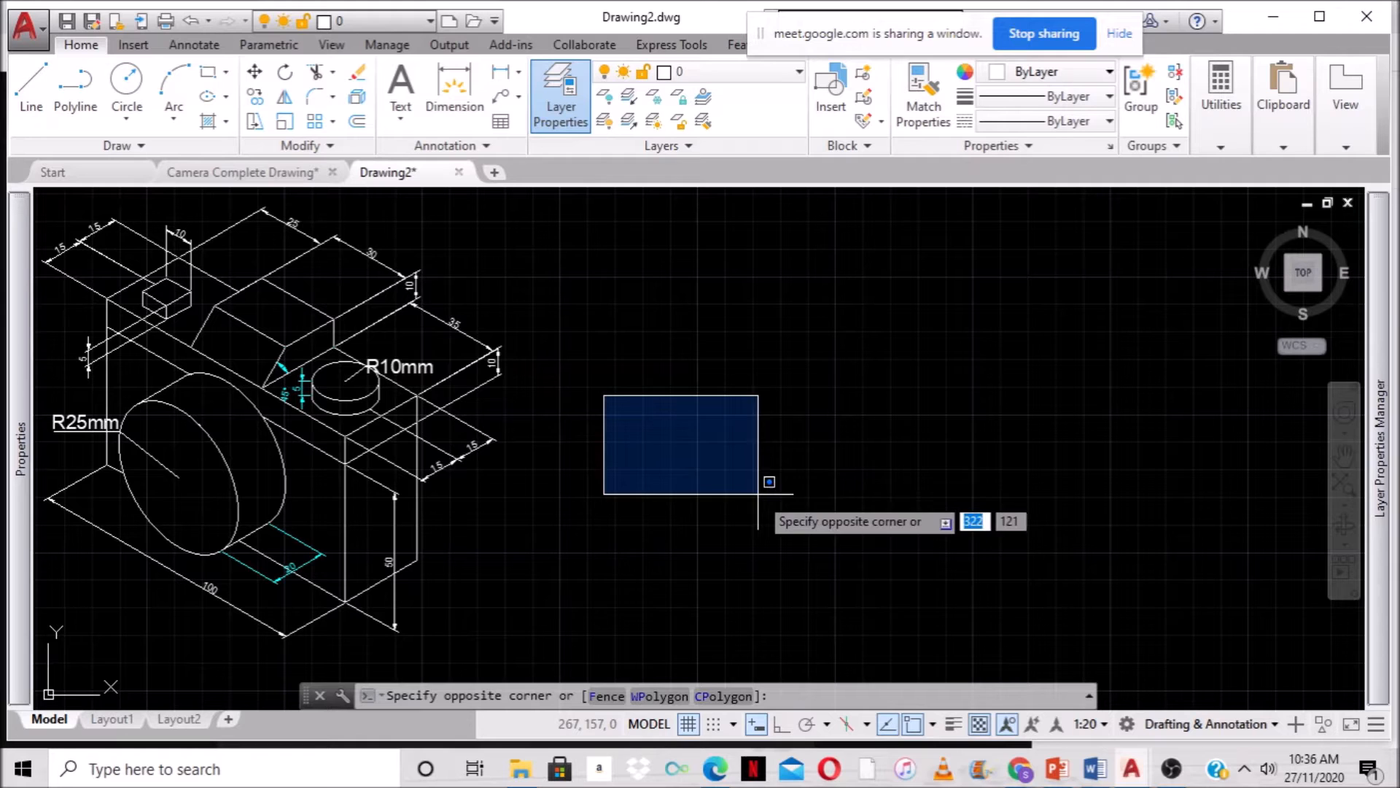
left_click(781, 438)
Examine the dimensioned isometric camera and the empty drawing area beside it.
scroll(799, 450, "down", 2)
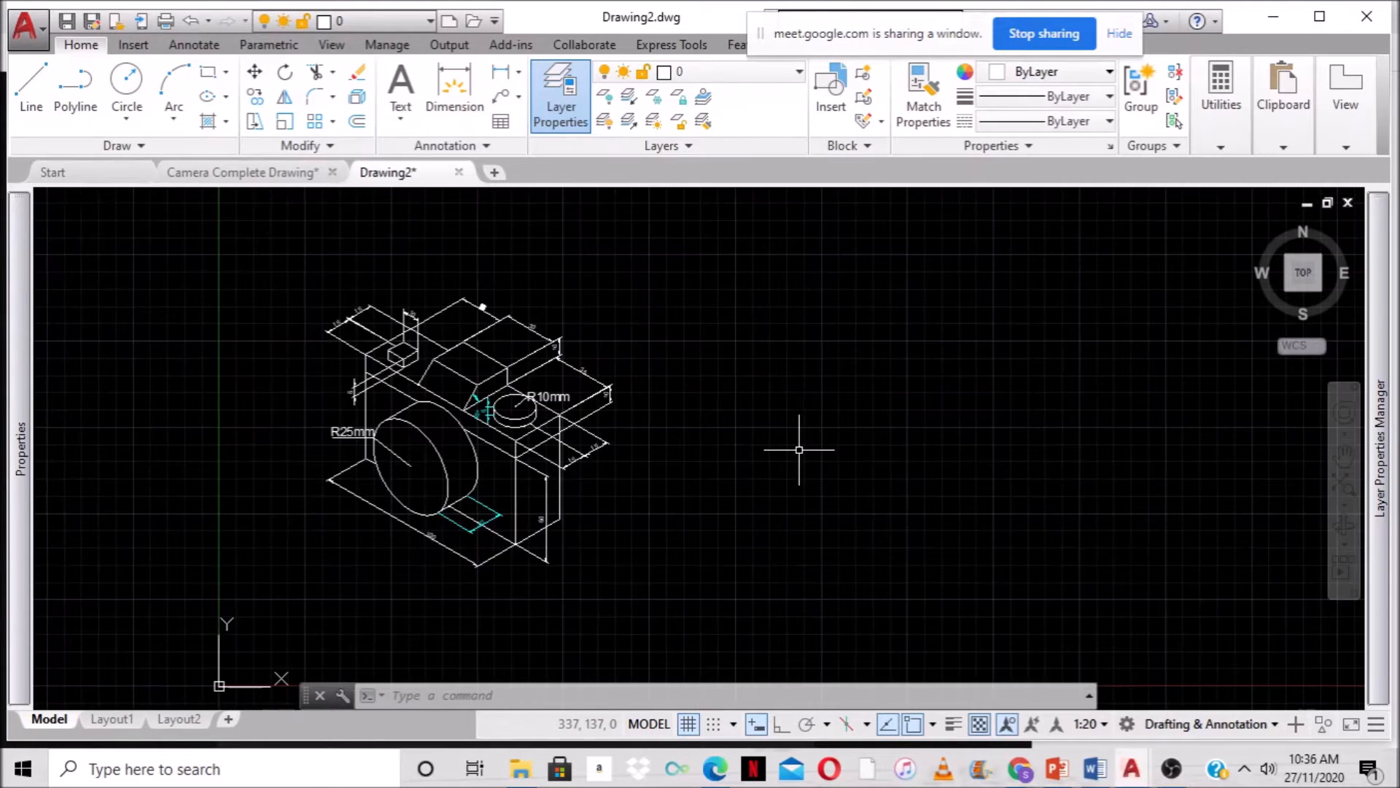
scroll(732, 438, "up", 2)
mouse_move(666, 425)
middle_mouse_down()
mouse_move(727, 469)
mouse_move(722, 512)
mouse_move(759, 495)
middle_mouse_up()
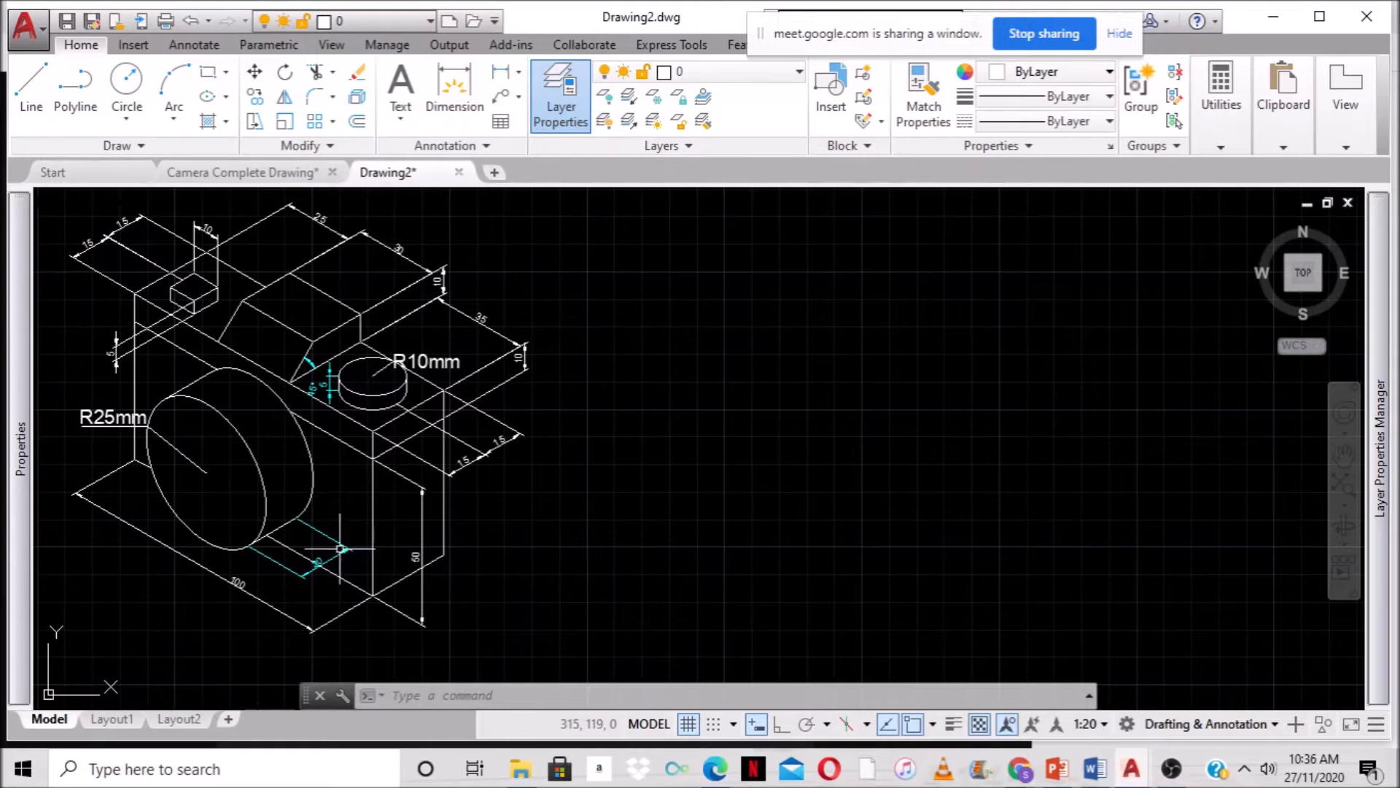
scroll(912, 378, "down", 2)
mouse_move(897, 393)
middle_mouse_down()
mouse_move(878, 413)
mouse_move(727, 446)
mouse_move(706, 430)
middle_mouse_up()
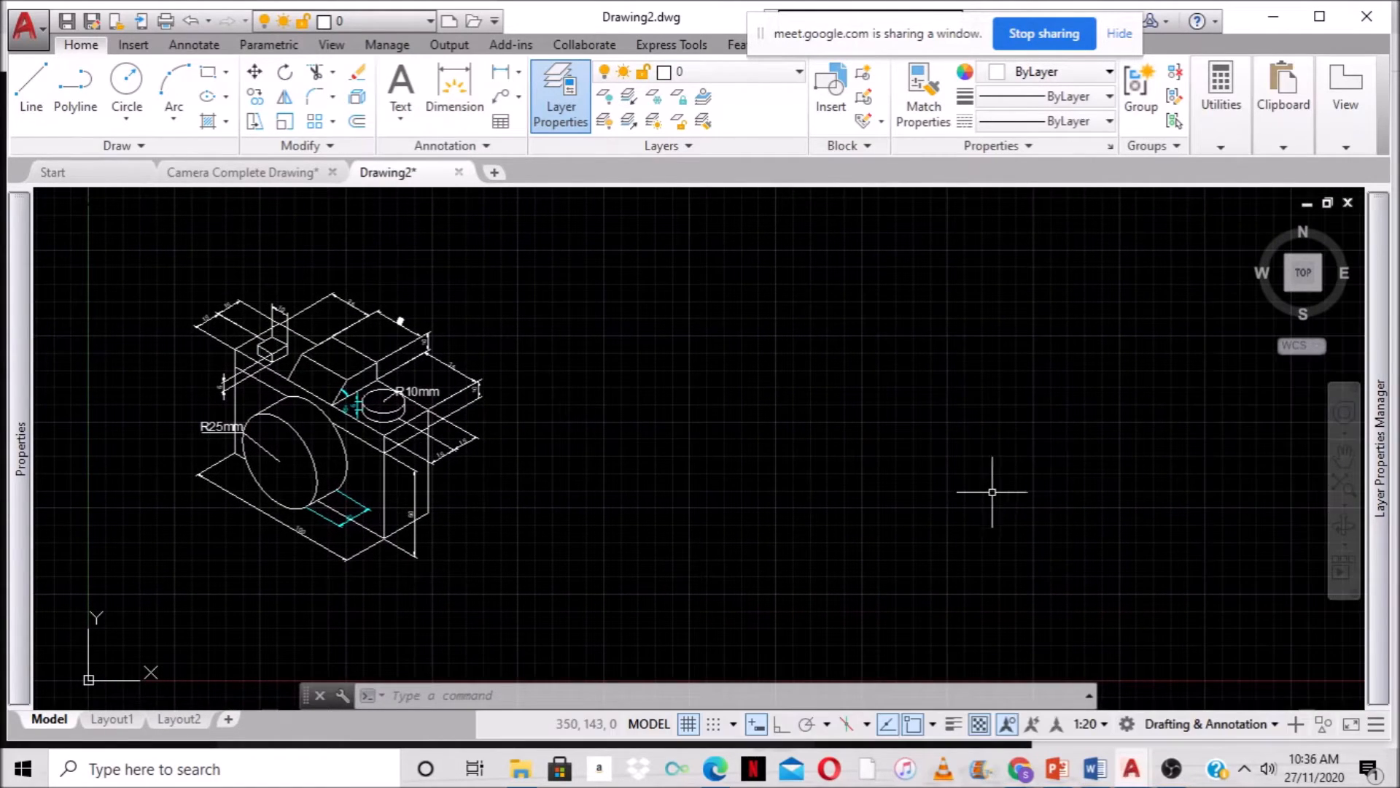
scroll(660, 481, "up", 2)
mouse_move(622, 440)
middle_mouse_down()
mouse_move(715, 488)
mouse_move(719, 476)
mouse_move(650, 456)
middle_mouse_up()
scroll(731, 470, "down", 2)
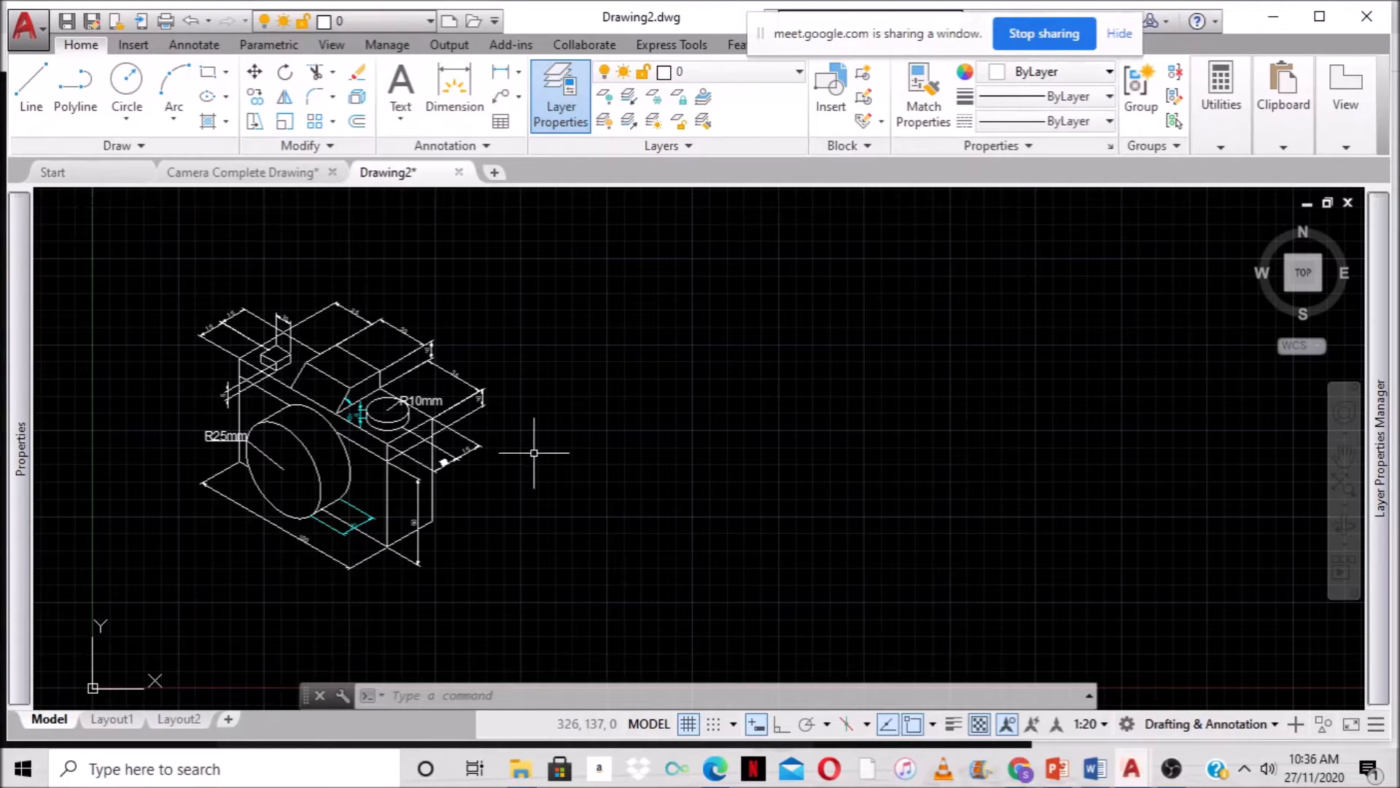
Turn on Ortho mode and leave the Line command without drawing anything.
left_click(31, 93)
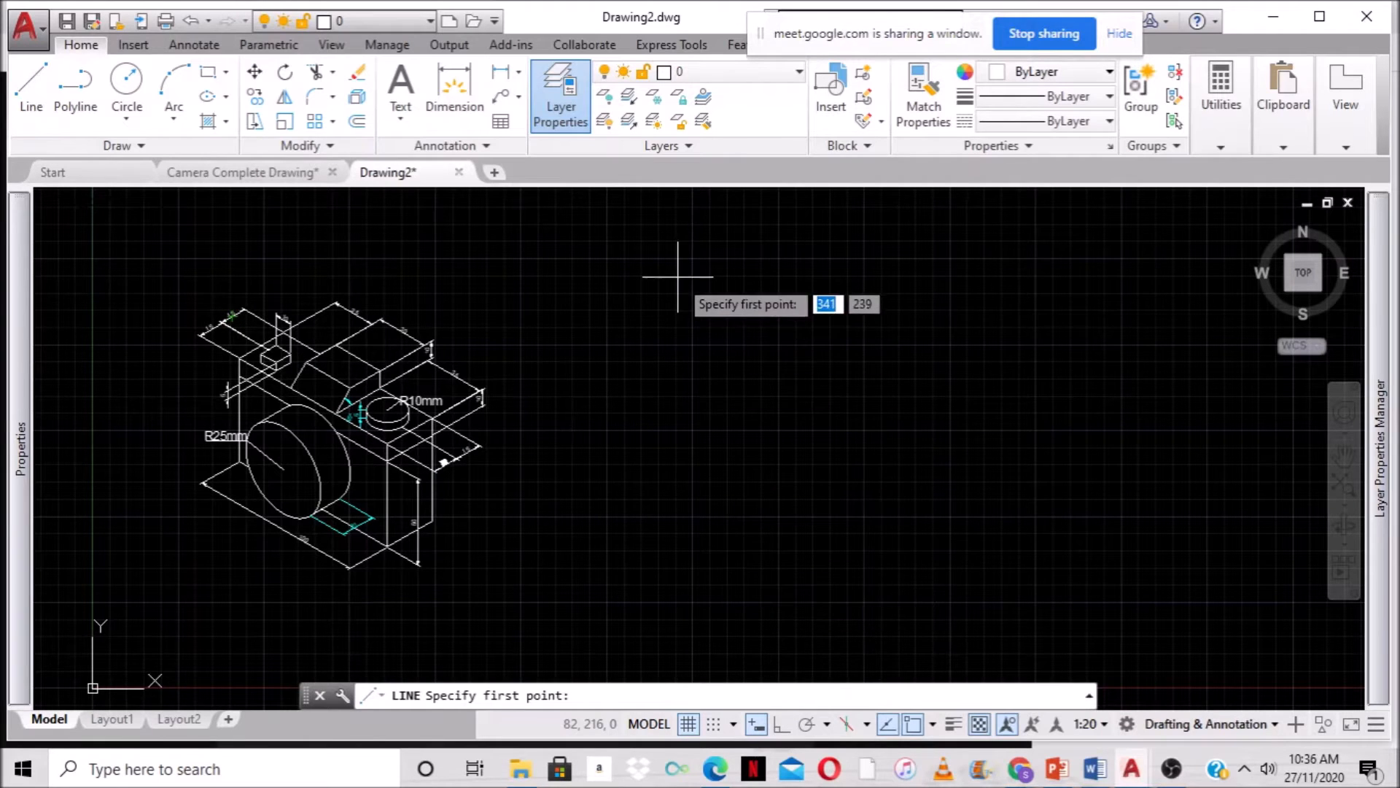
left_click(781, 727)
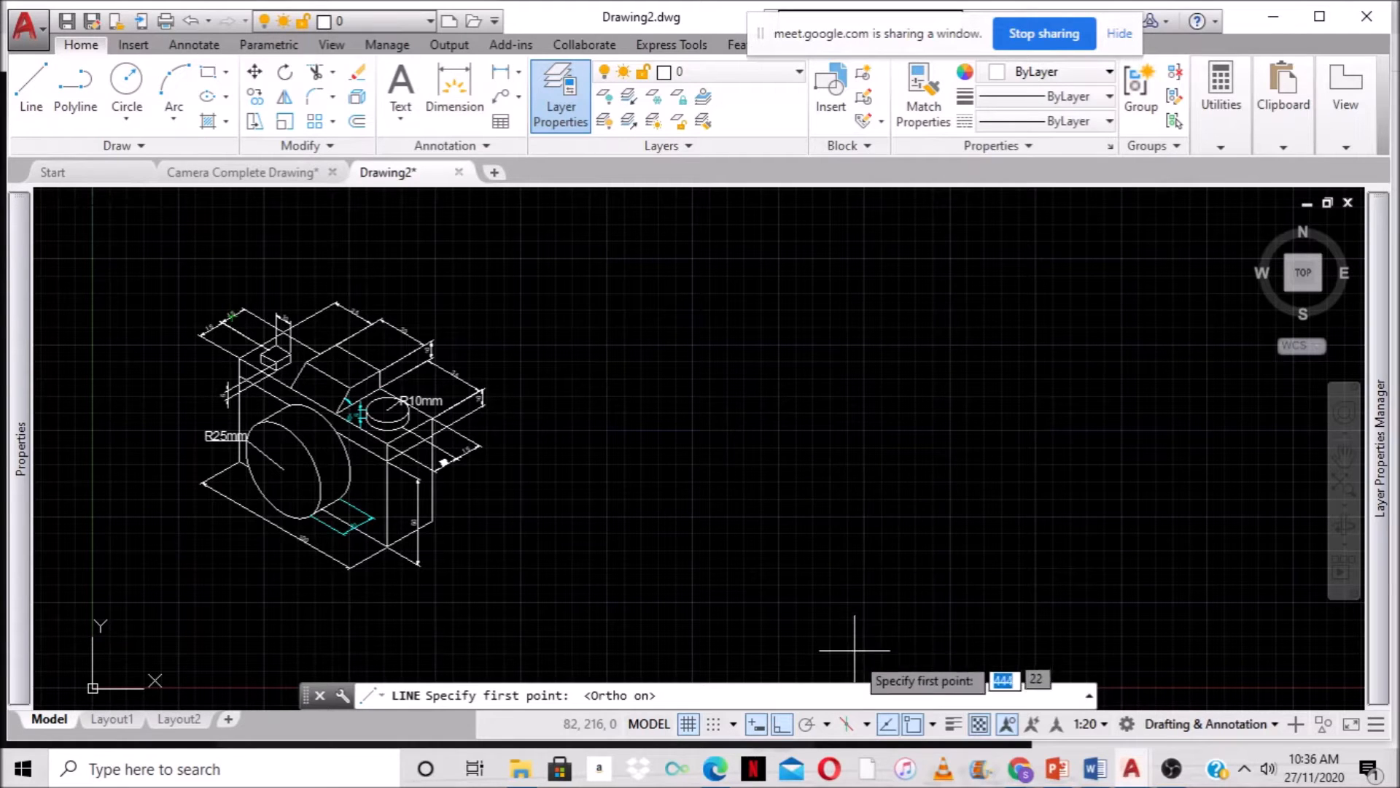
left_click(886, 724)
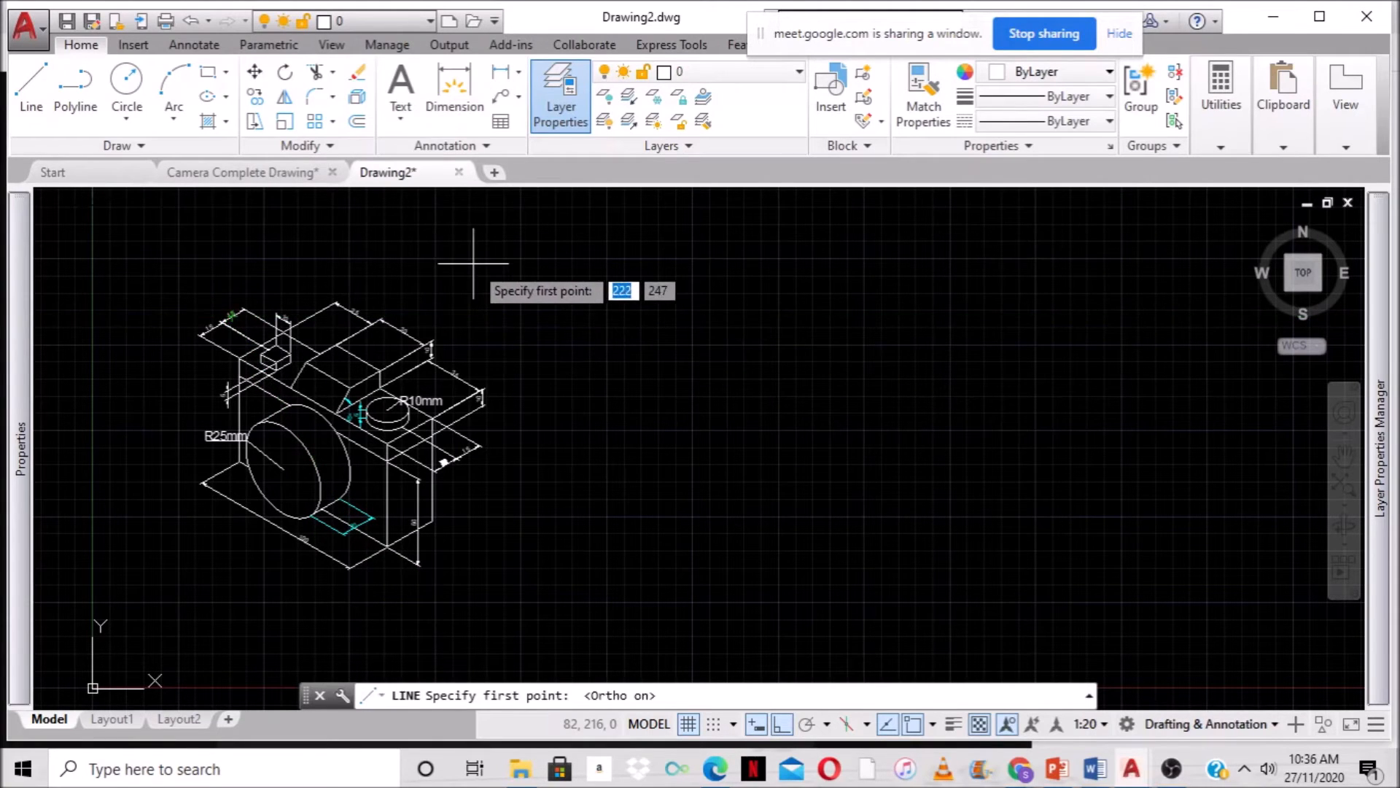
key("Escape")
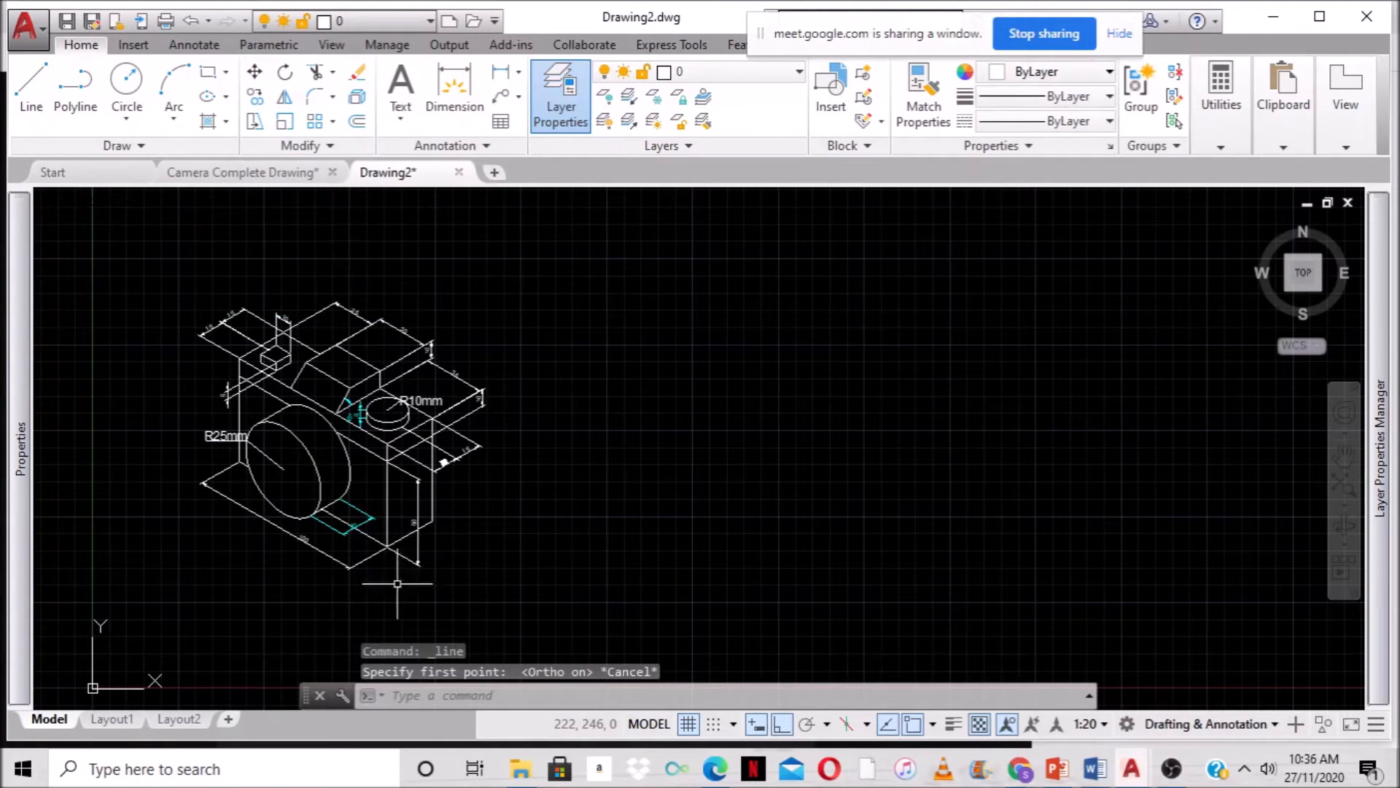
Draw a horizontal line 100 mm long in the empty area beside the isometric camera as the base of the first view.
scroll(328, 522, "up", 2)
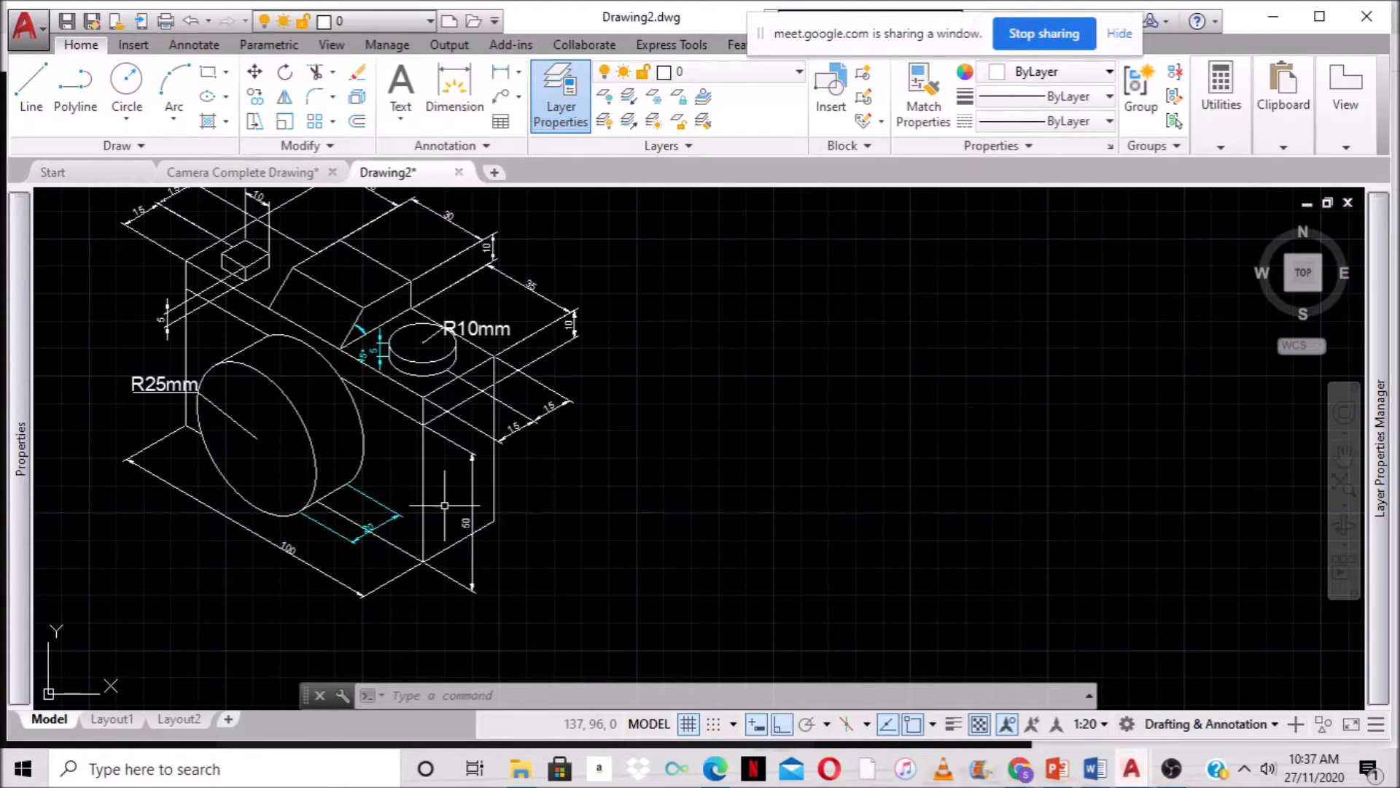
scroll(428, 500, "down", 3)
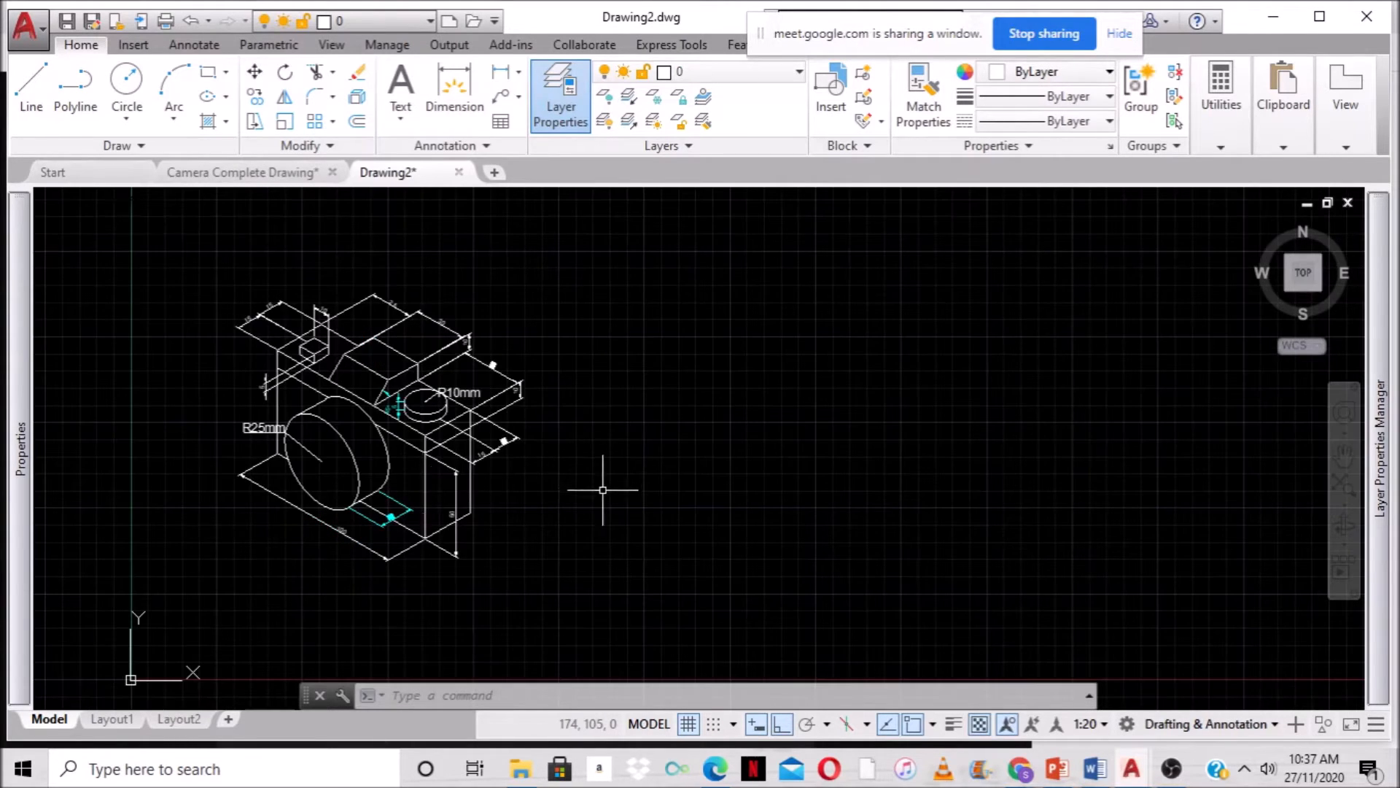
middle_click_drag(609, 485, 518, 490)
scroll(323, 392, "up", 2)
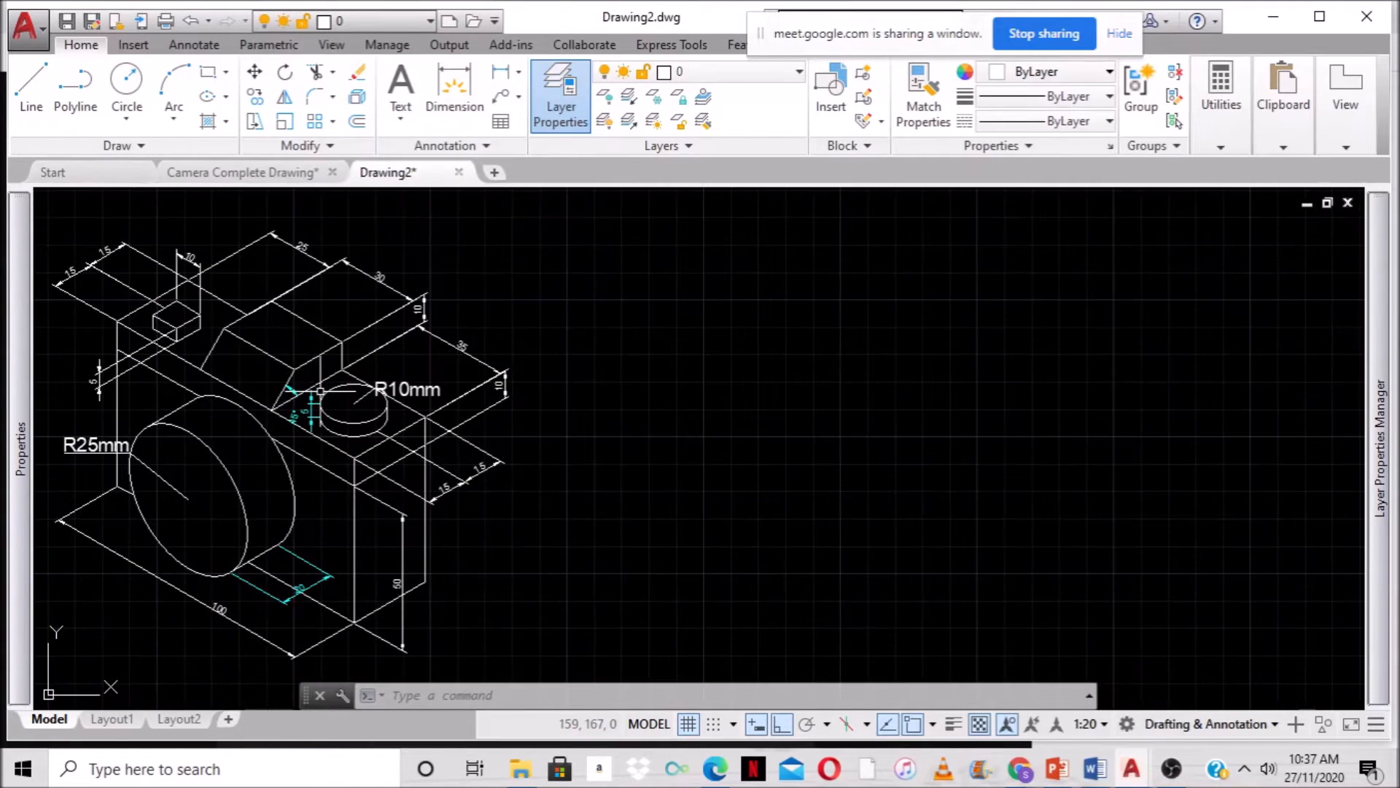
left_click(32, 80)
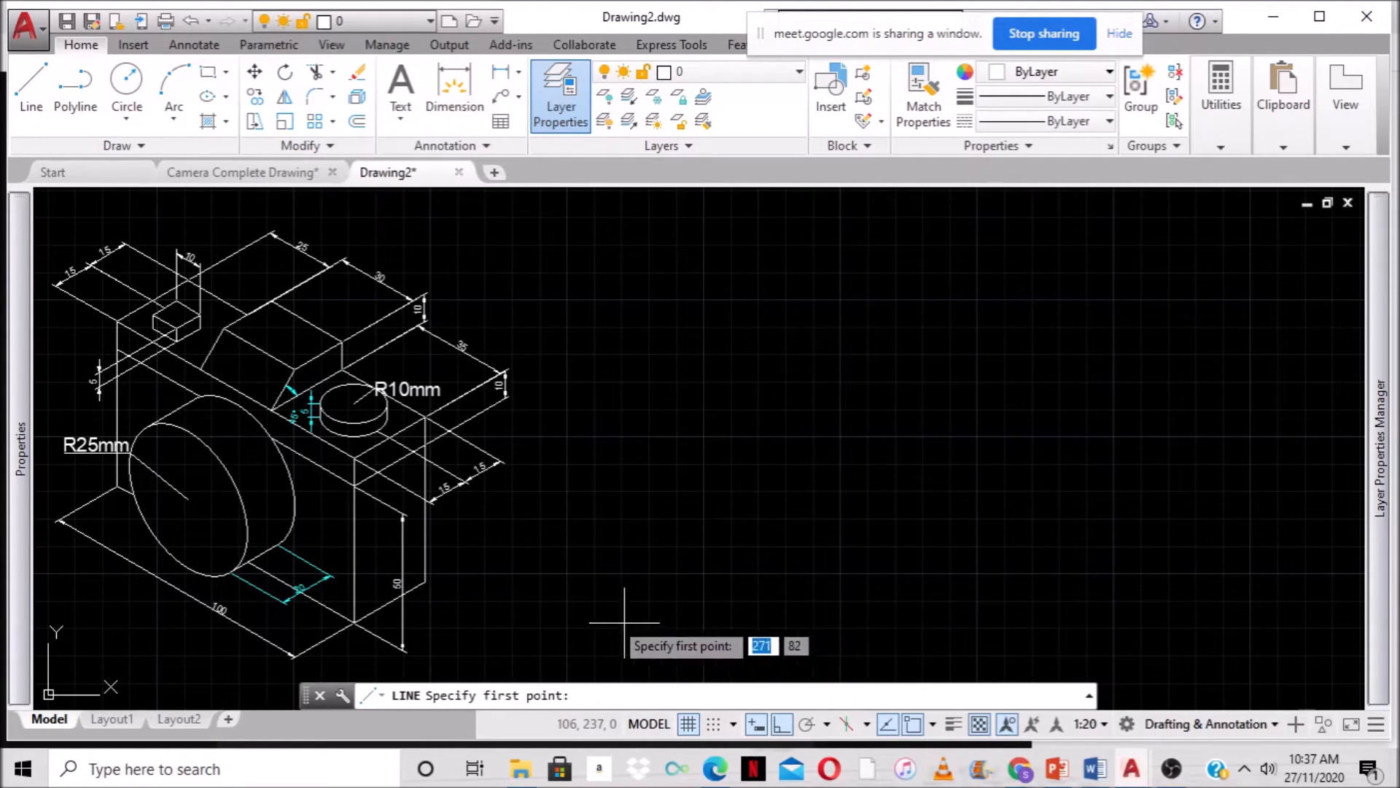
middle_click_drag(934, 628, 846, 569)
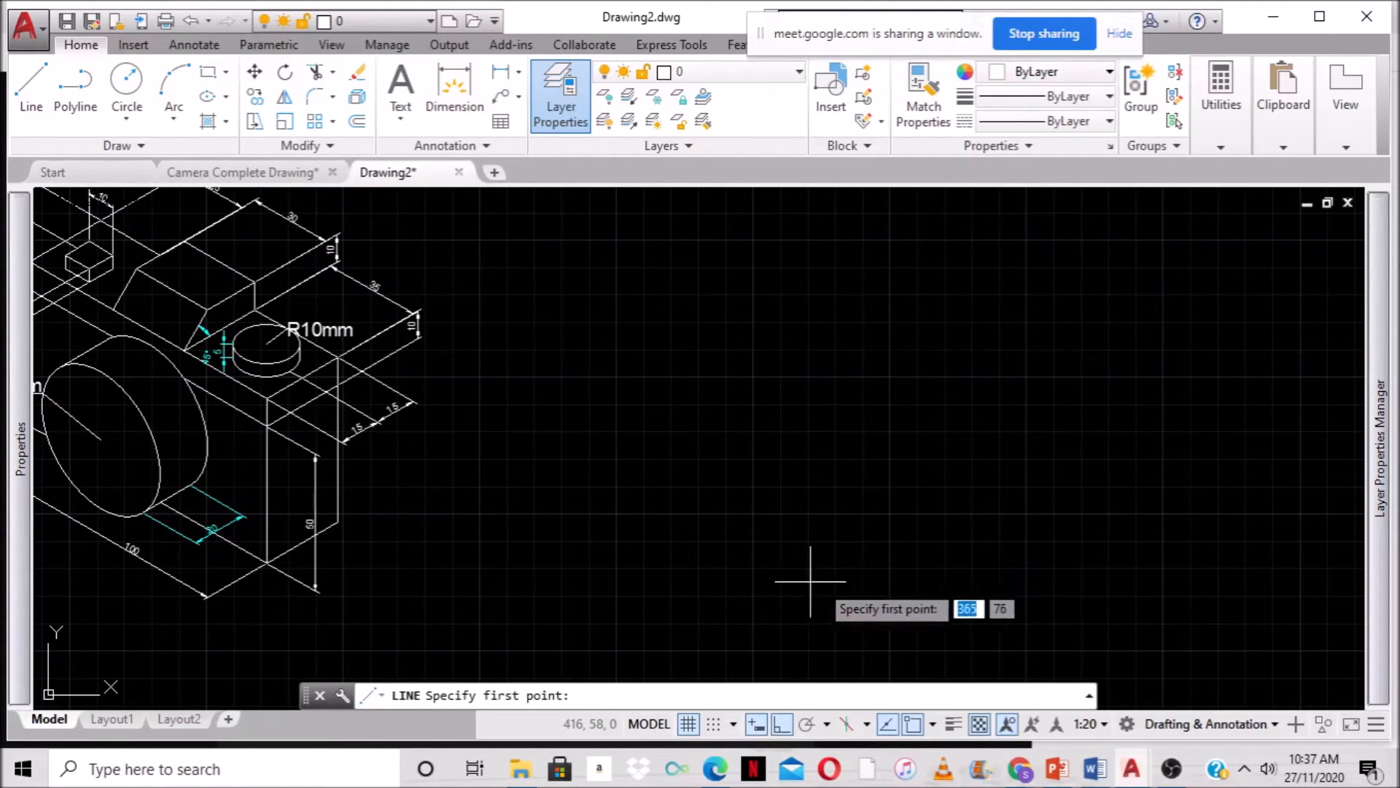
left_click(891, 592)
type("100")
key("Return")
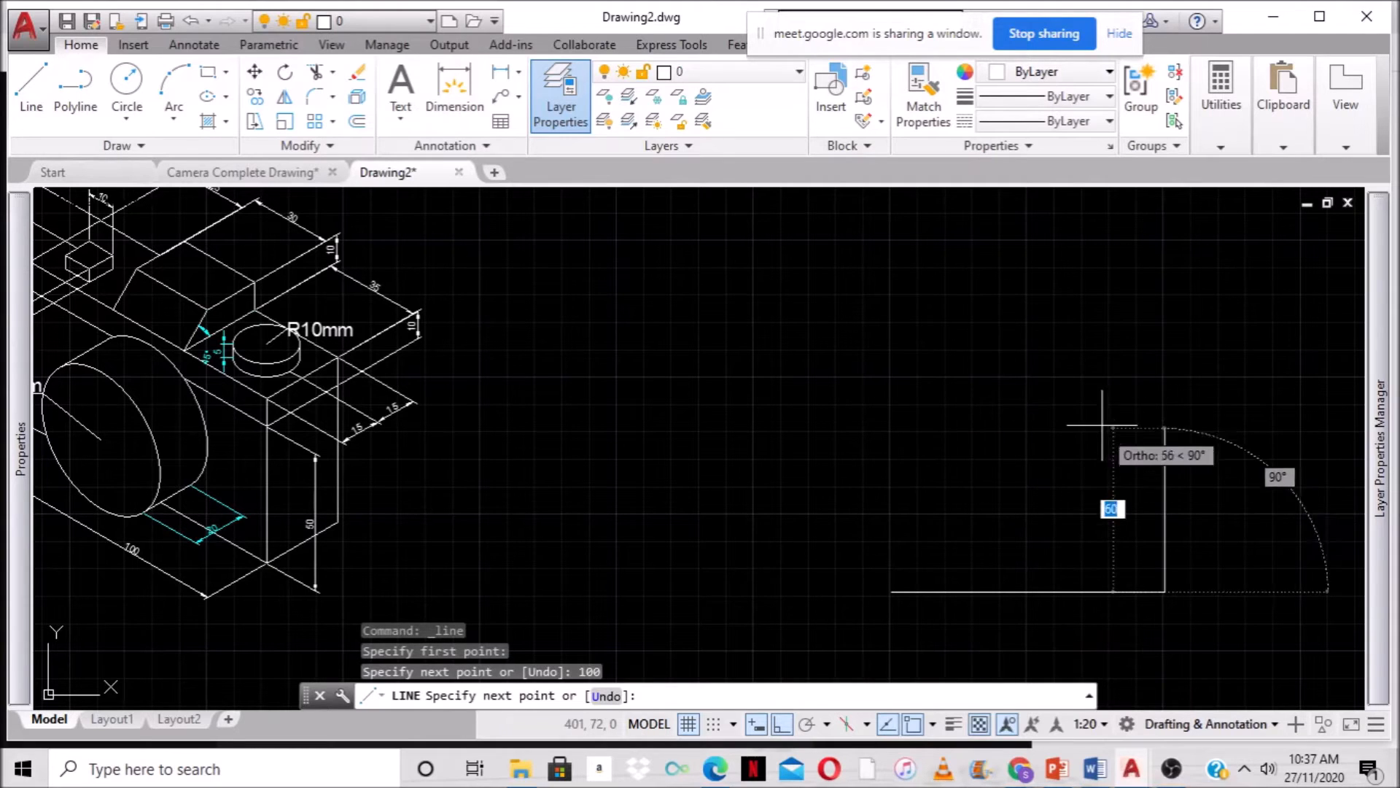
Continue the outline from the base's right end with 50 mm and 10 mm segments upward and a 100 mm top edge to the left.
type("5")
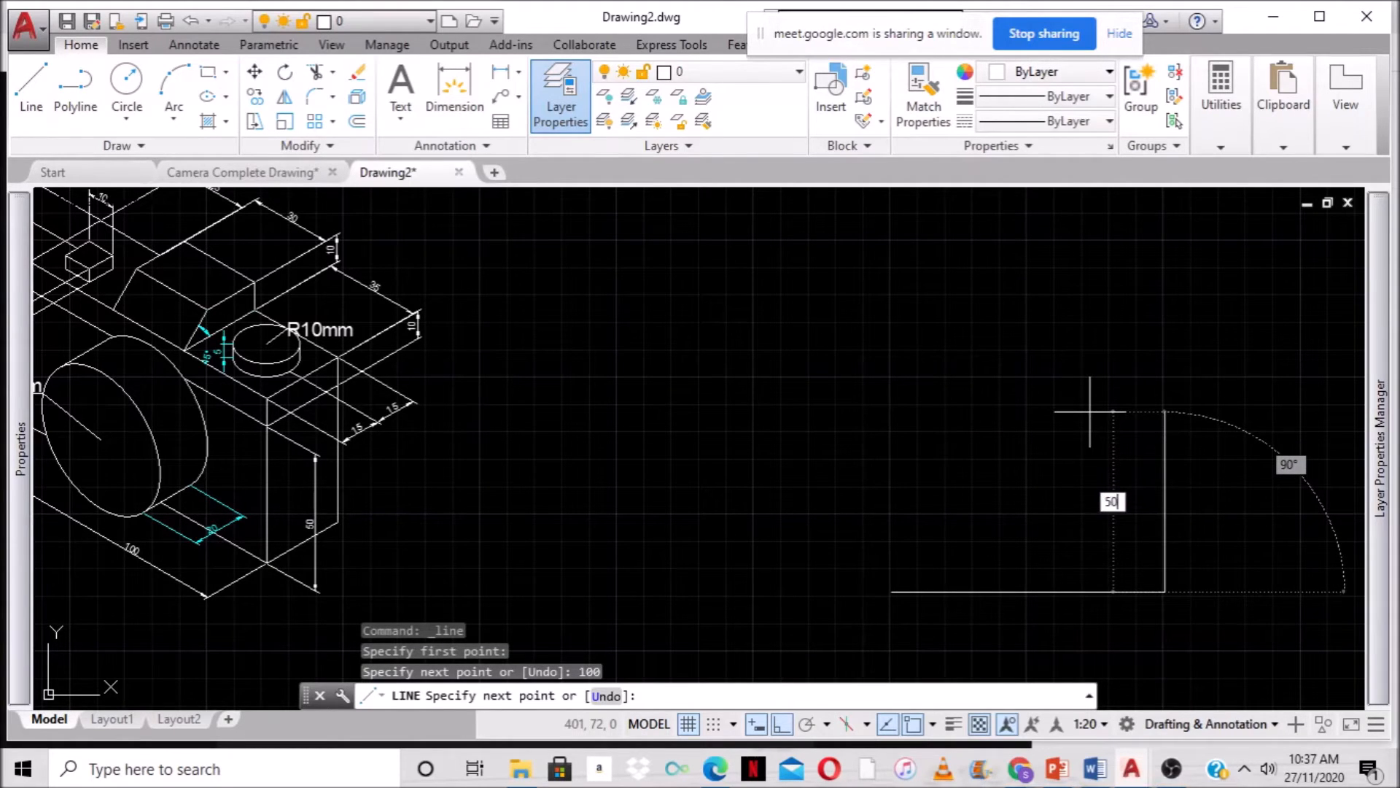
type("0")
key("Return")
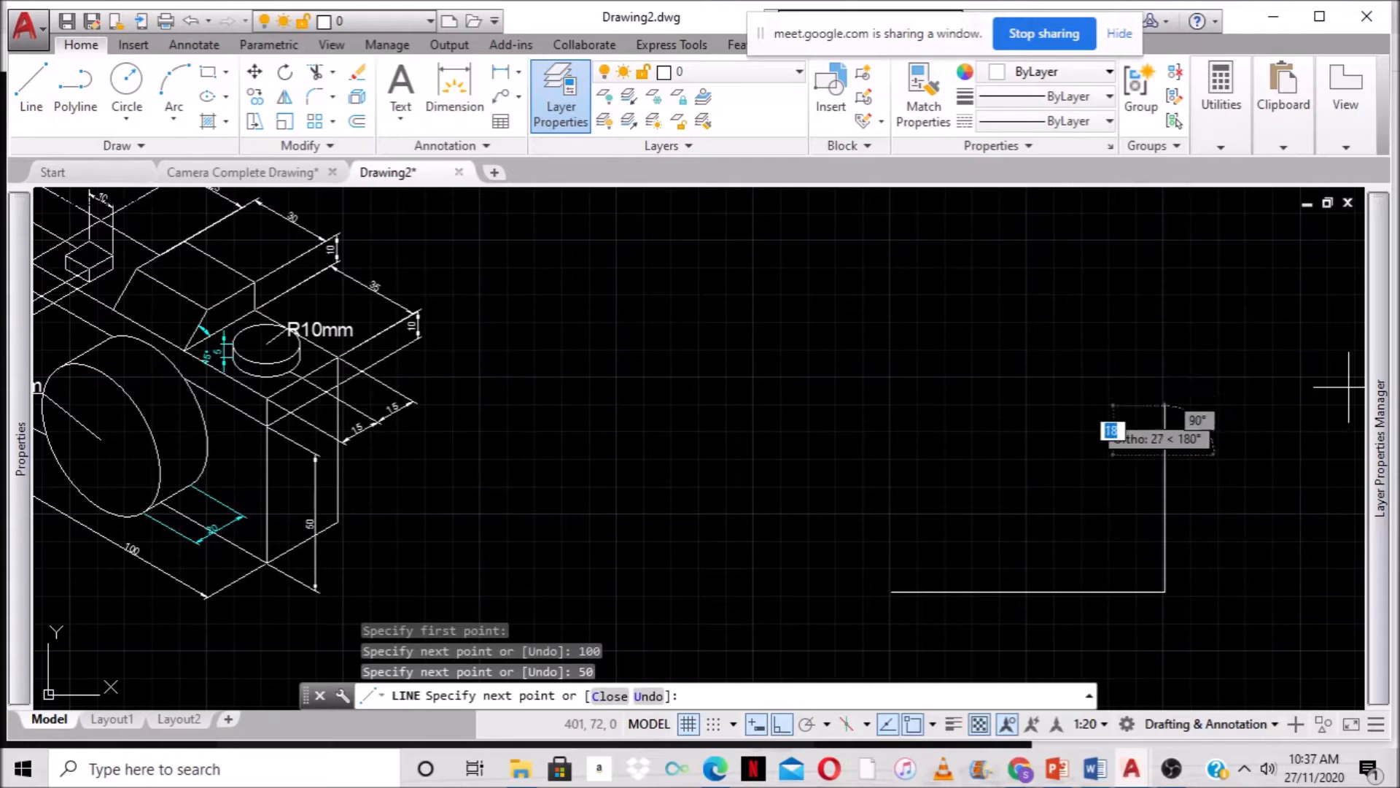
mouse_move(1380, 397)
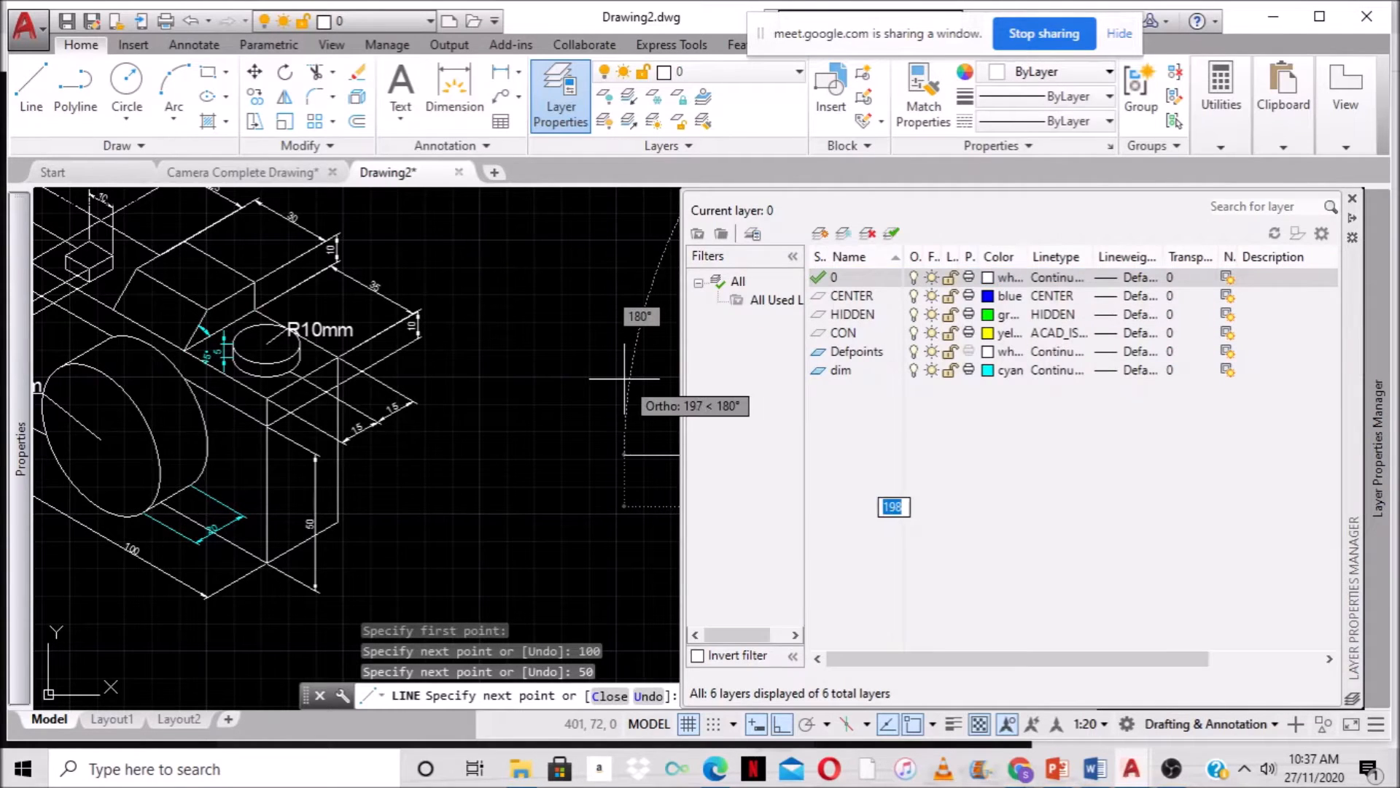
type("10")
key("Return")
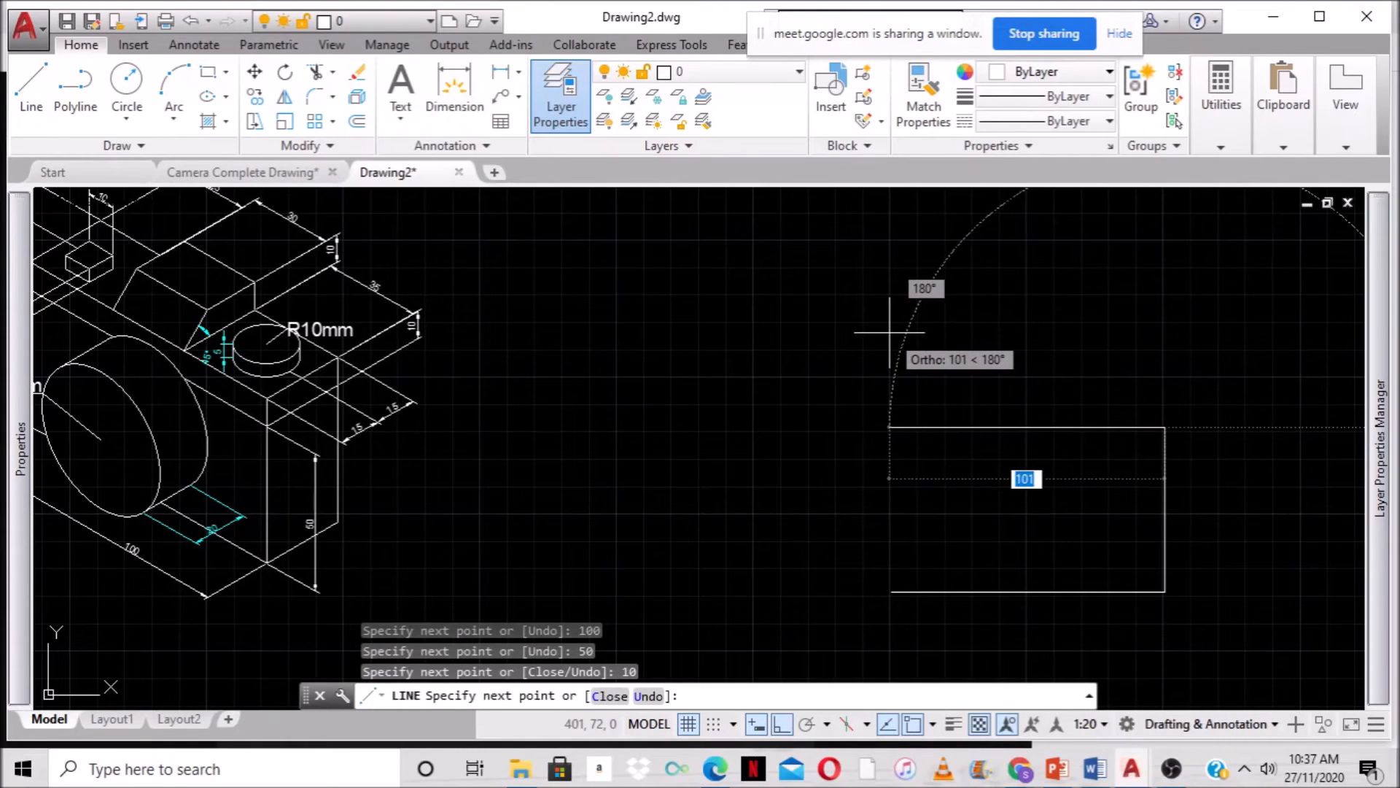
type("100")
key("Return")
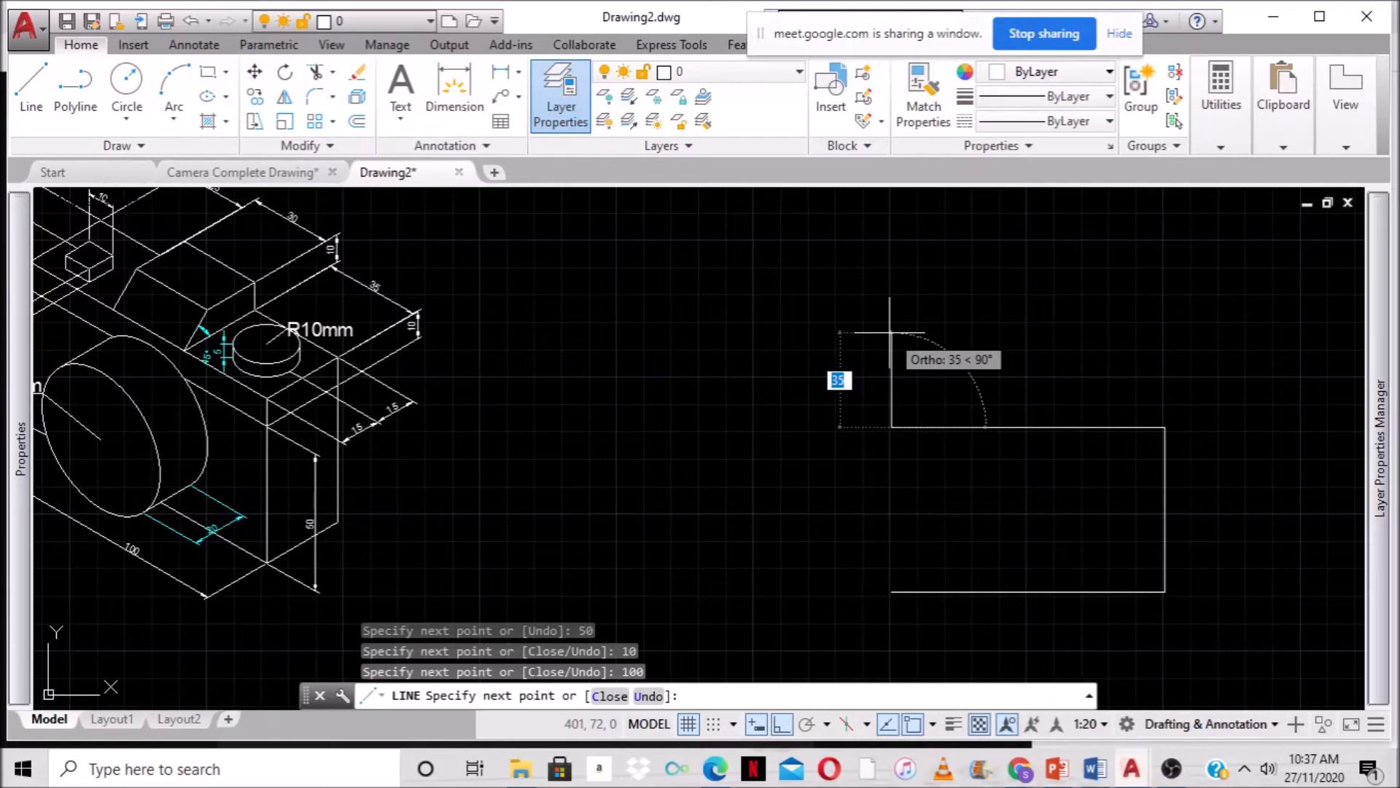
Complete the rectangular outline with 10 mm and 50 mm segments downward along its left side.
key("BackSpace")
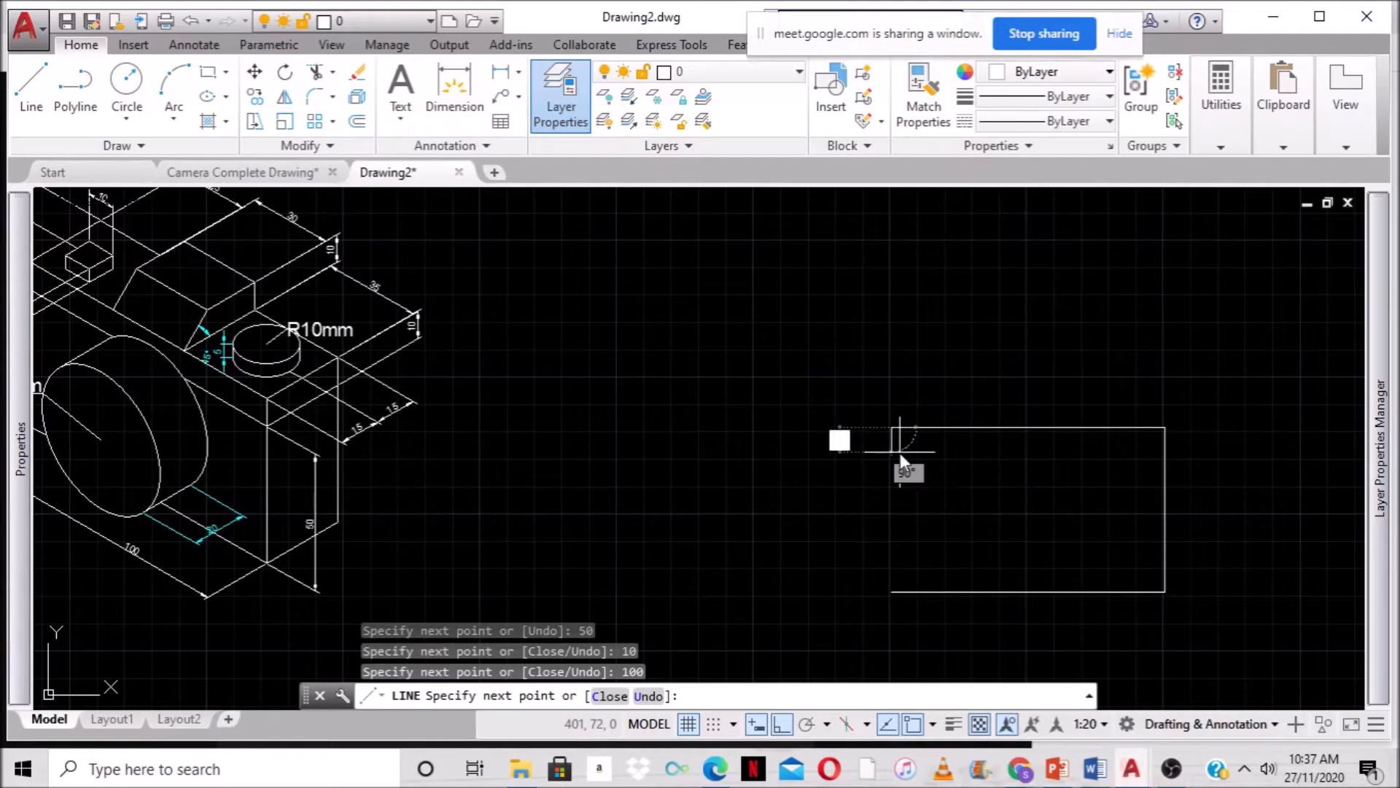
type("10")
key("Return")
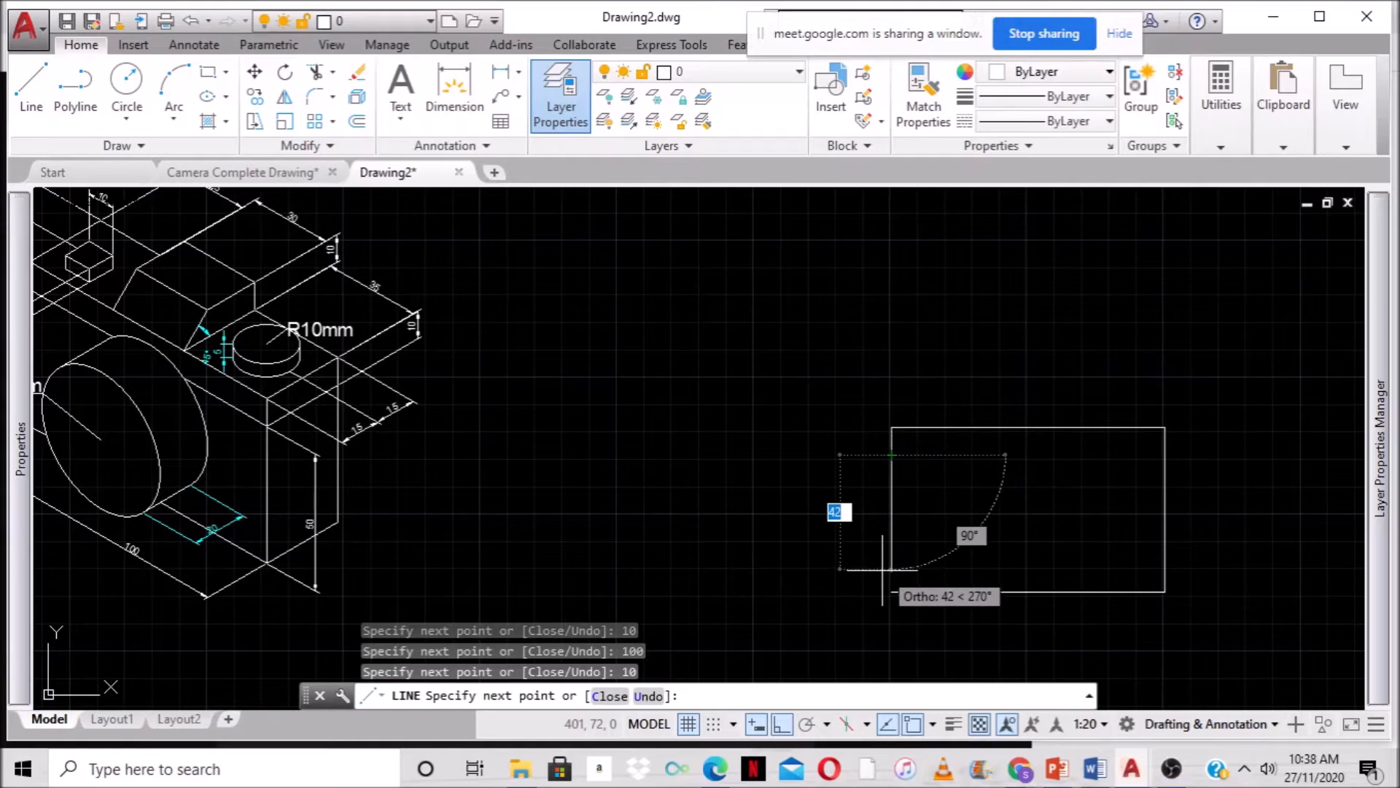
type("50")
key("Return")
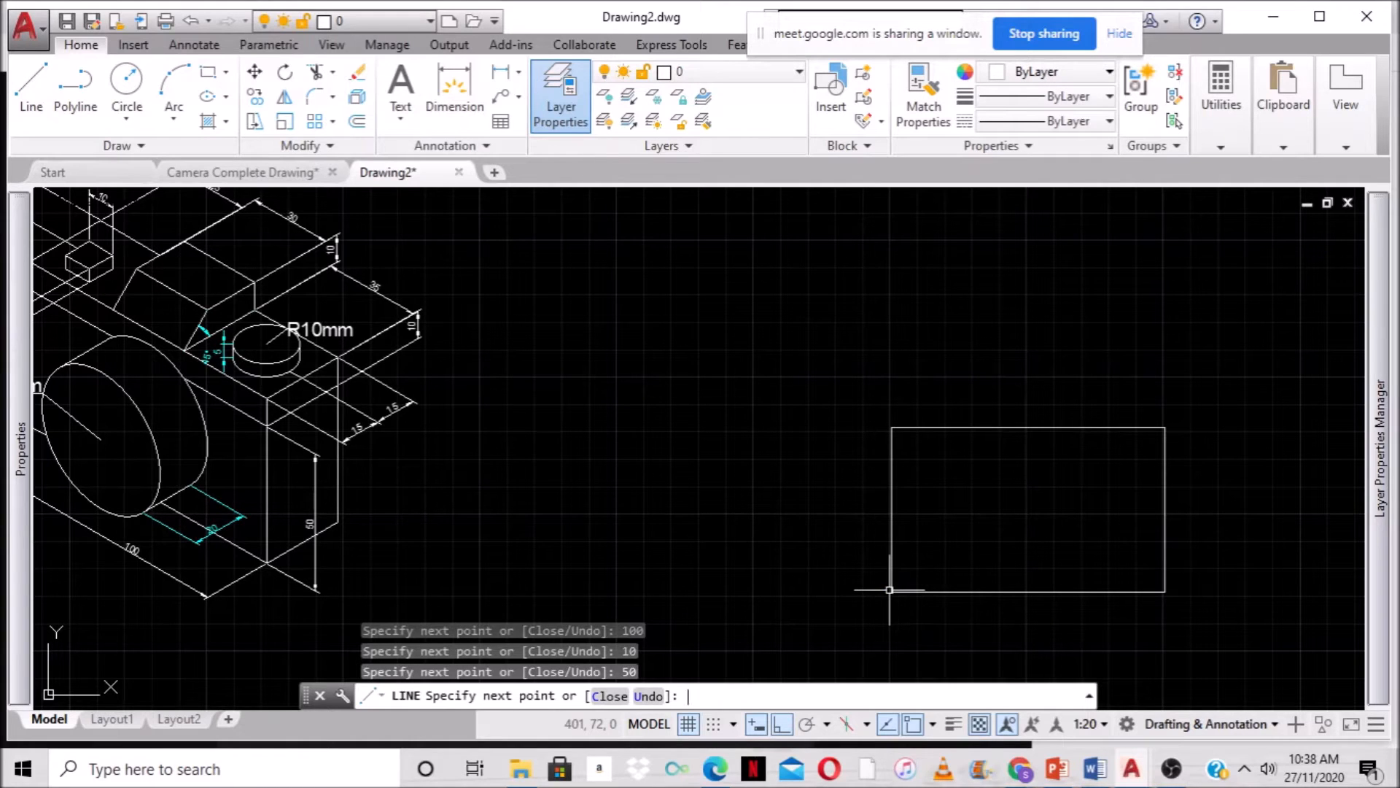
key("Return")
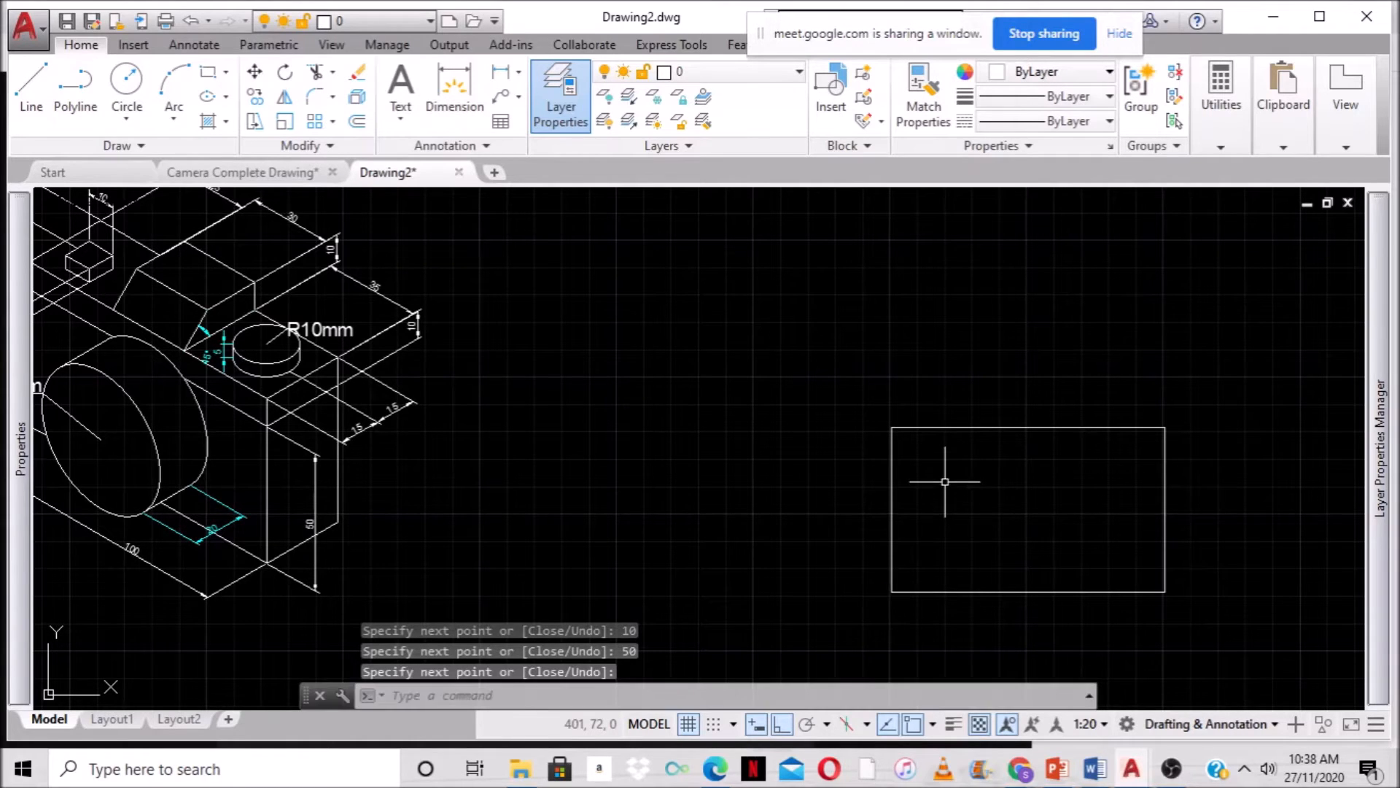
Draw a horizontal line across the outline between its side edges, 10 mm below the top edge.
key("Return")
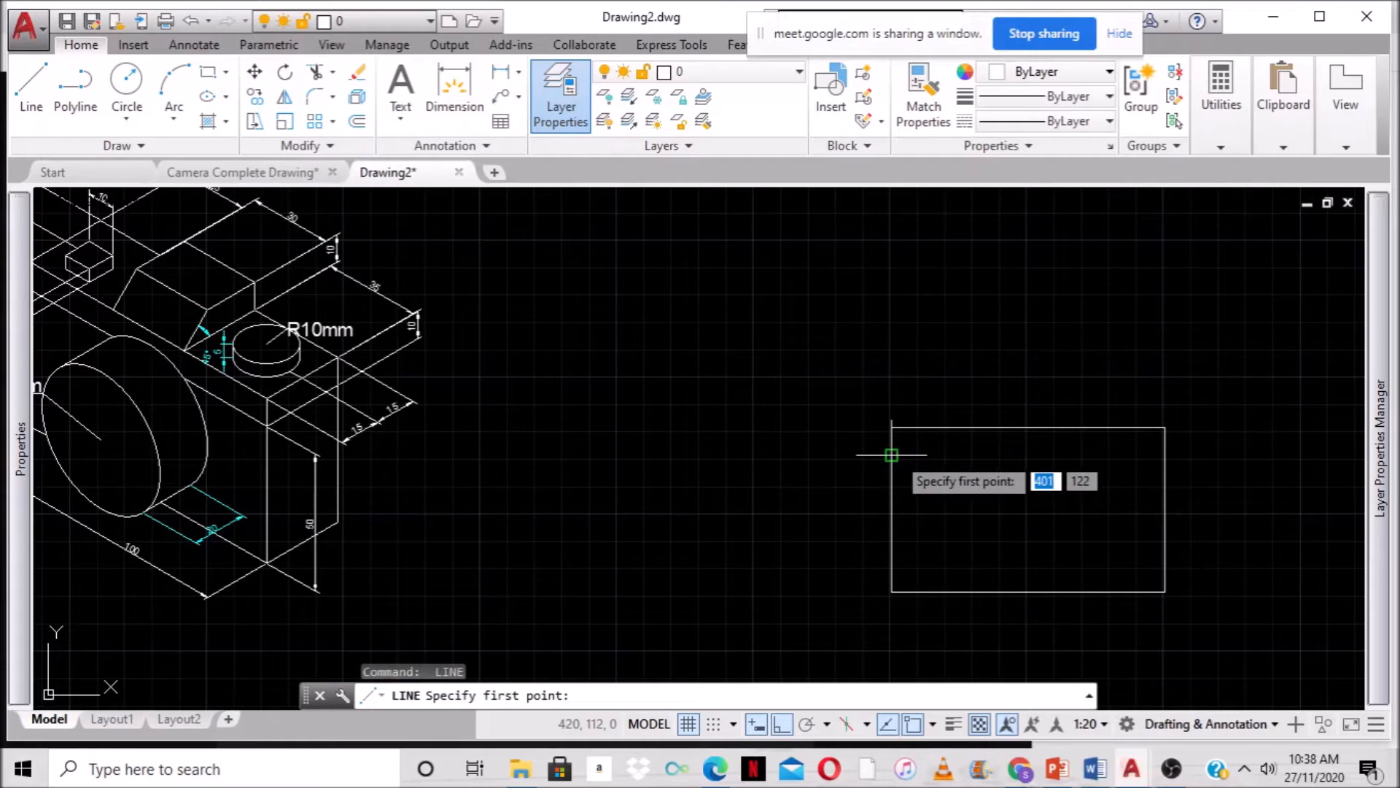
left_click(891, 455)
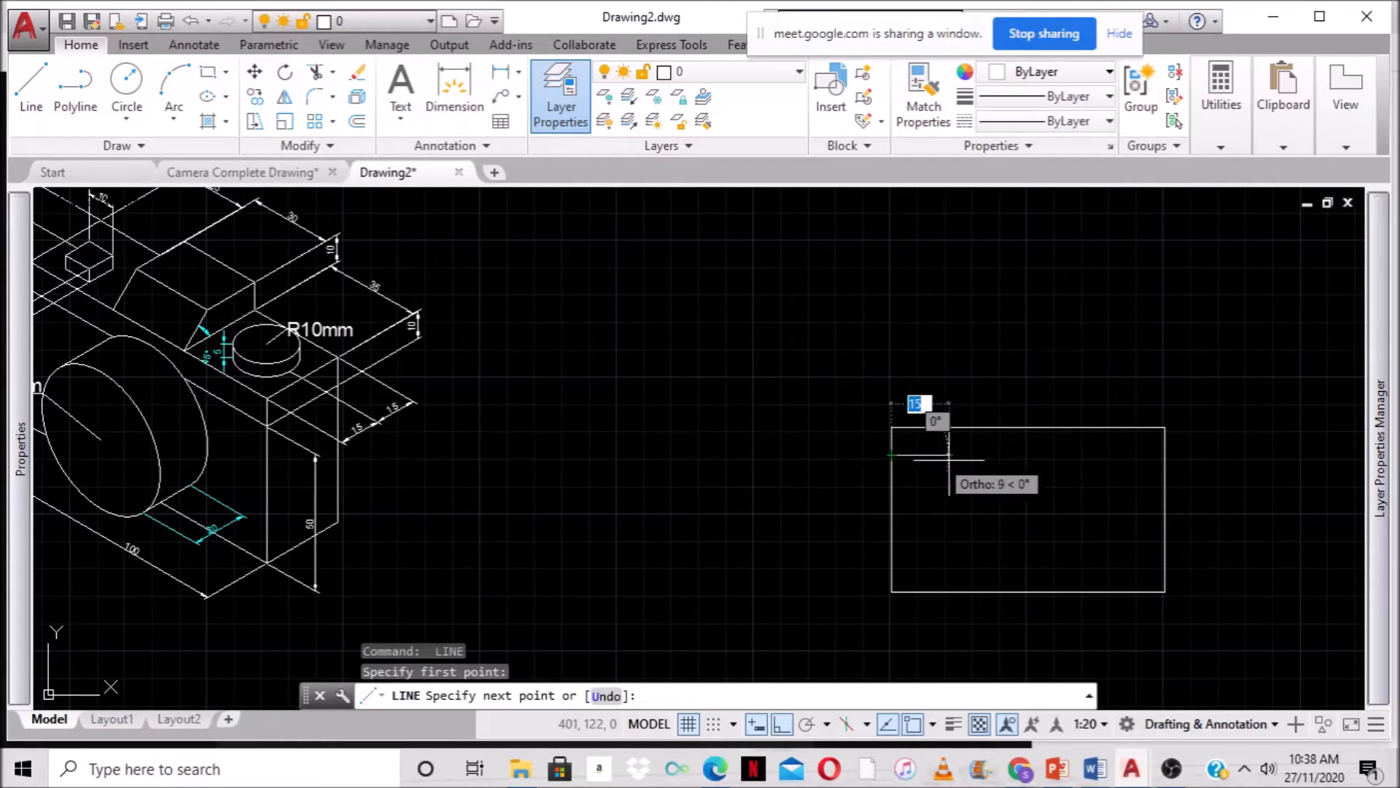
left_click(1163, 456)
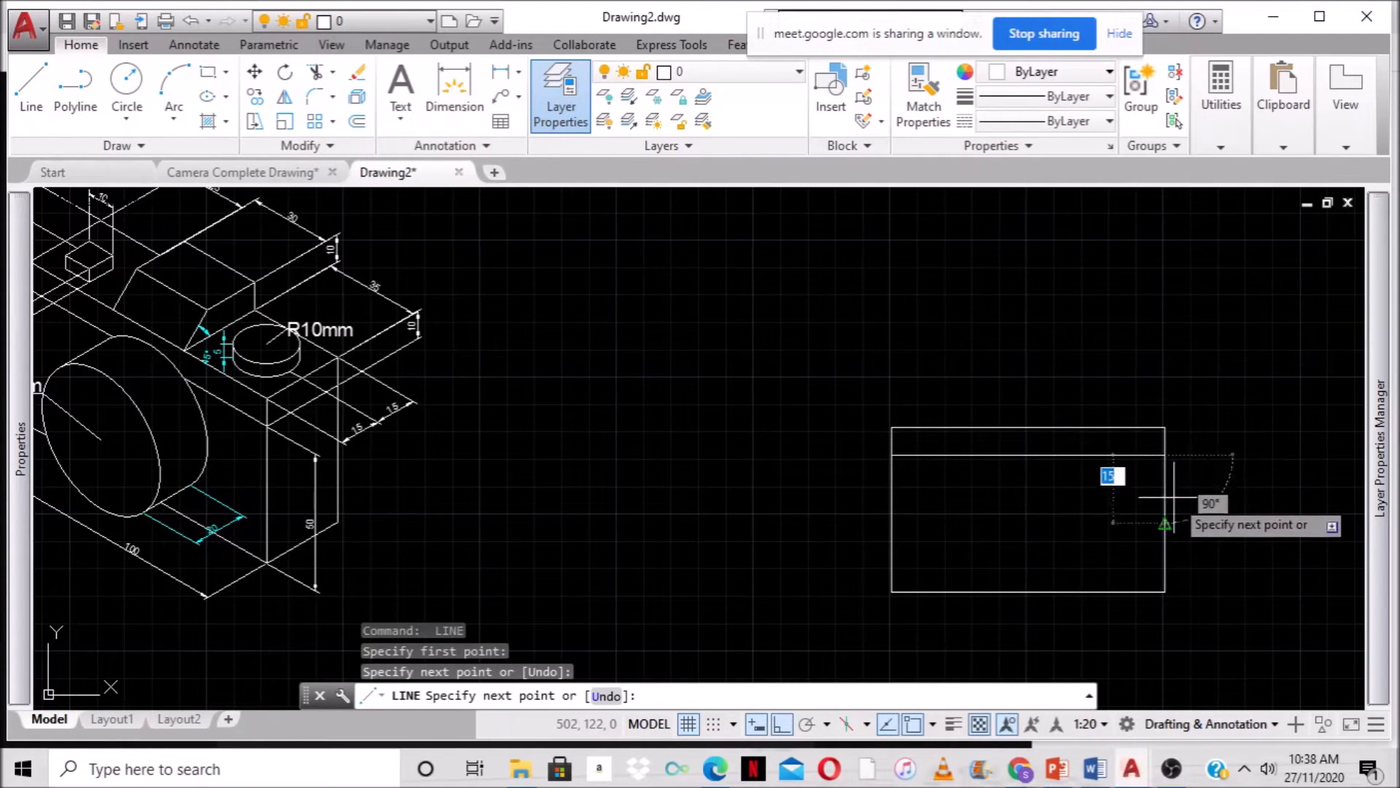
key("Return")
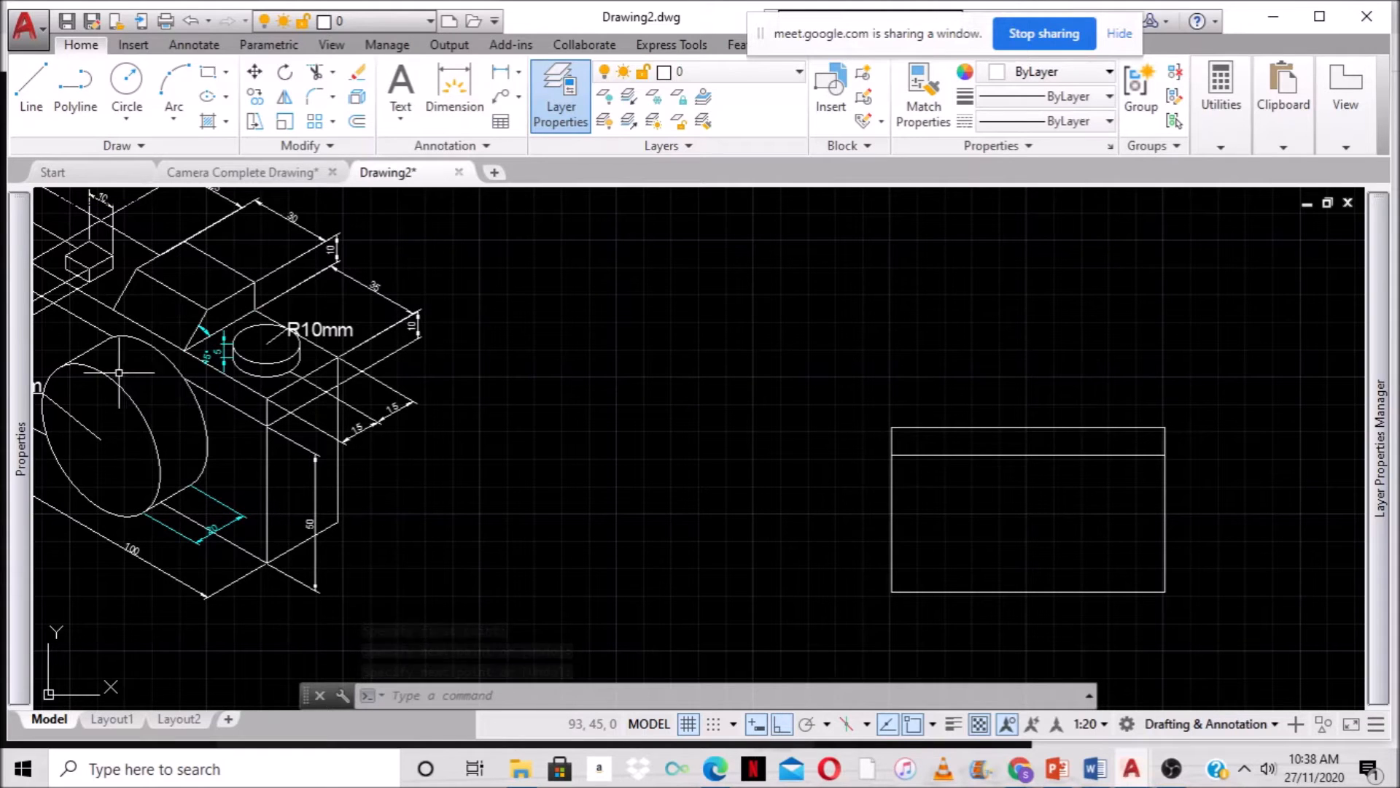
Draw a vertical line from the midpoint of the outline's top edge down to its bottom edge.
scroll(183, 395, "down", 2)
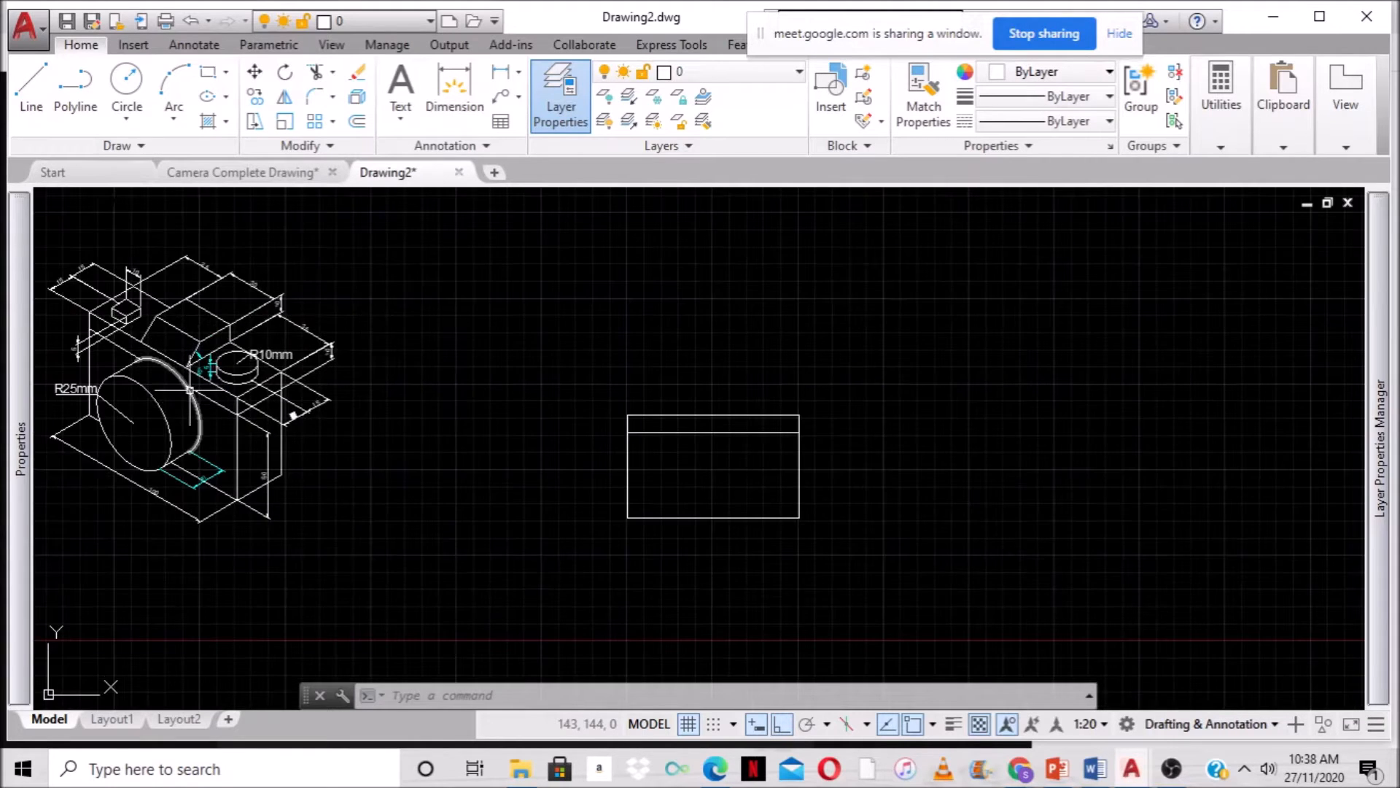
scroll(375, 391, "up", 2)
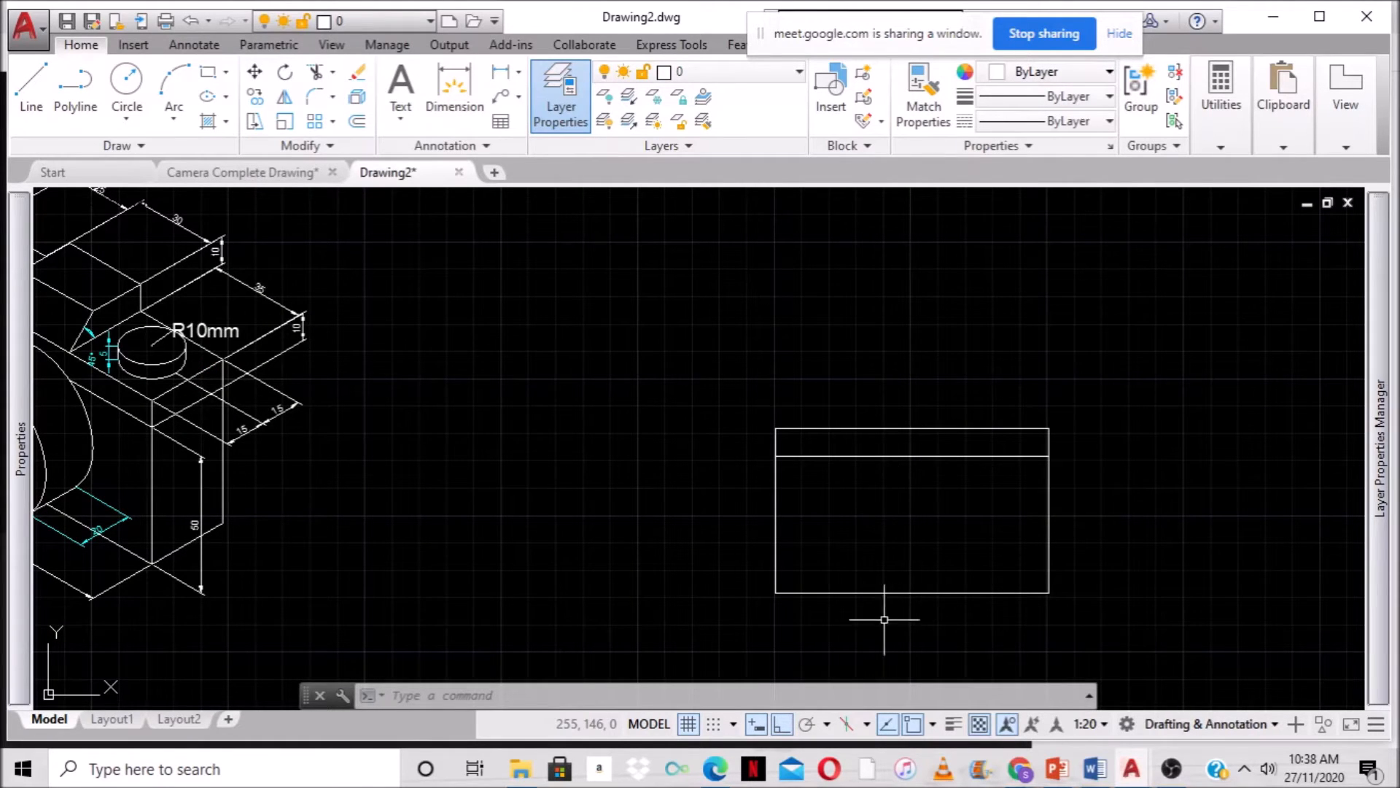
type("line")
key("Return")
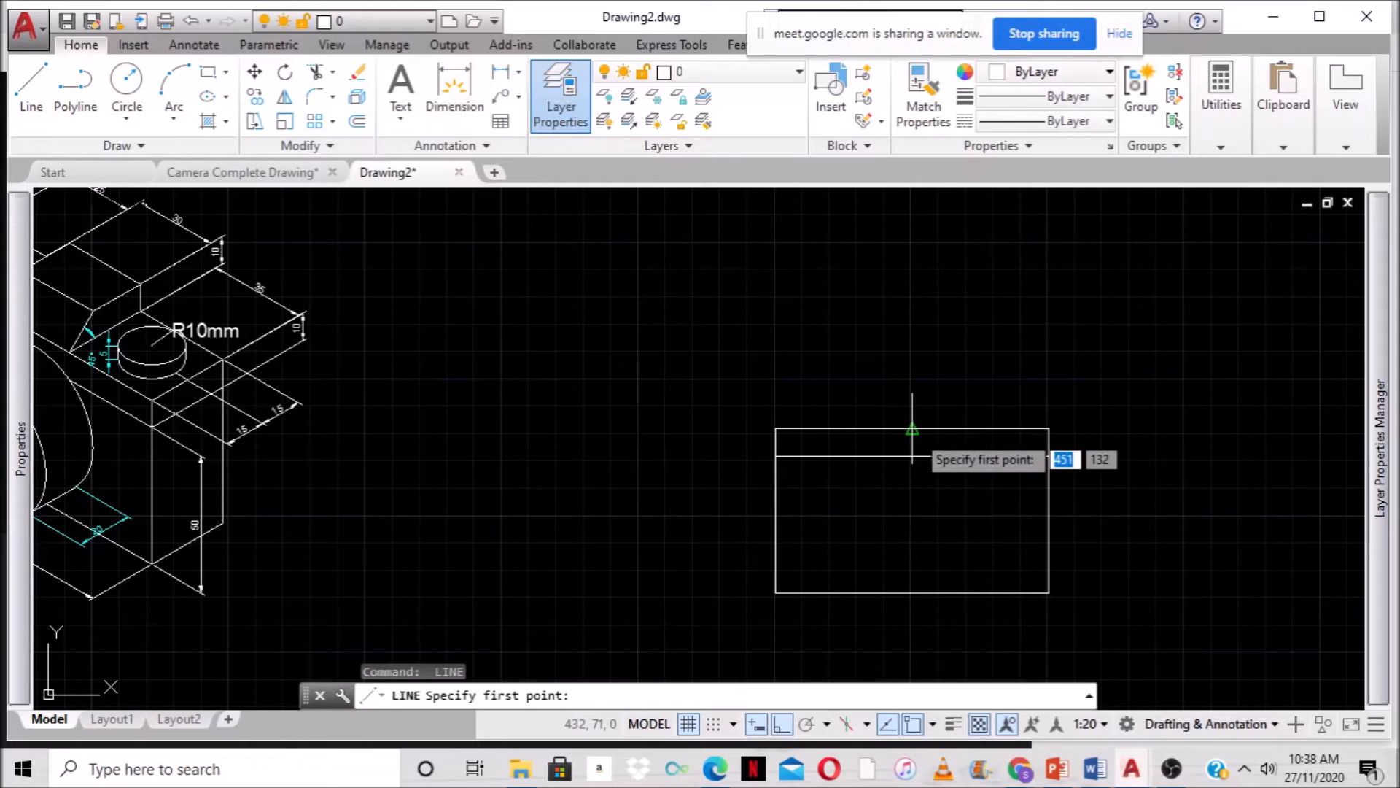
left_click(911, 456)
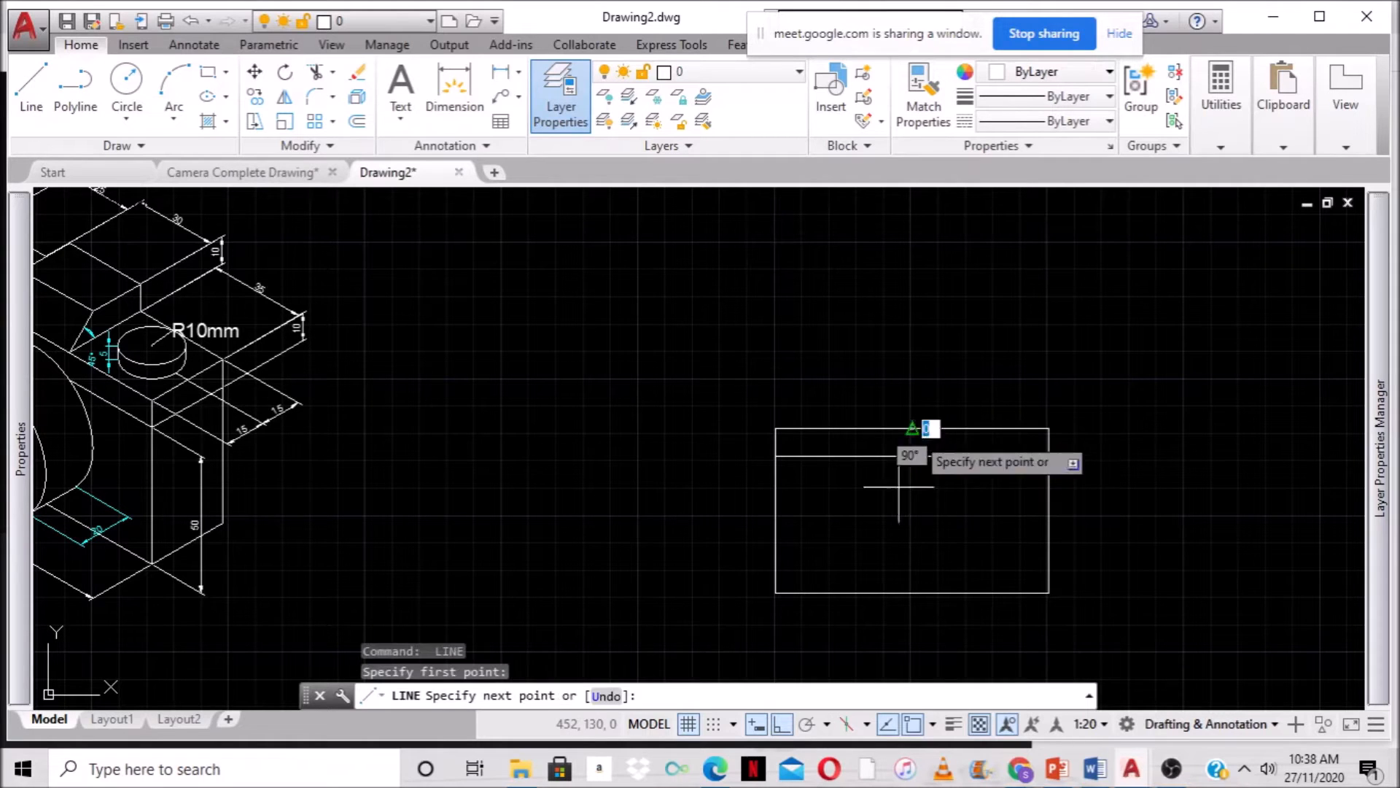
left_click(909, 595)
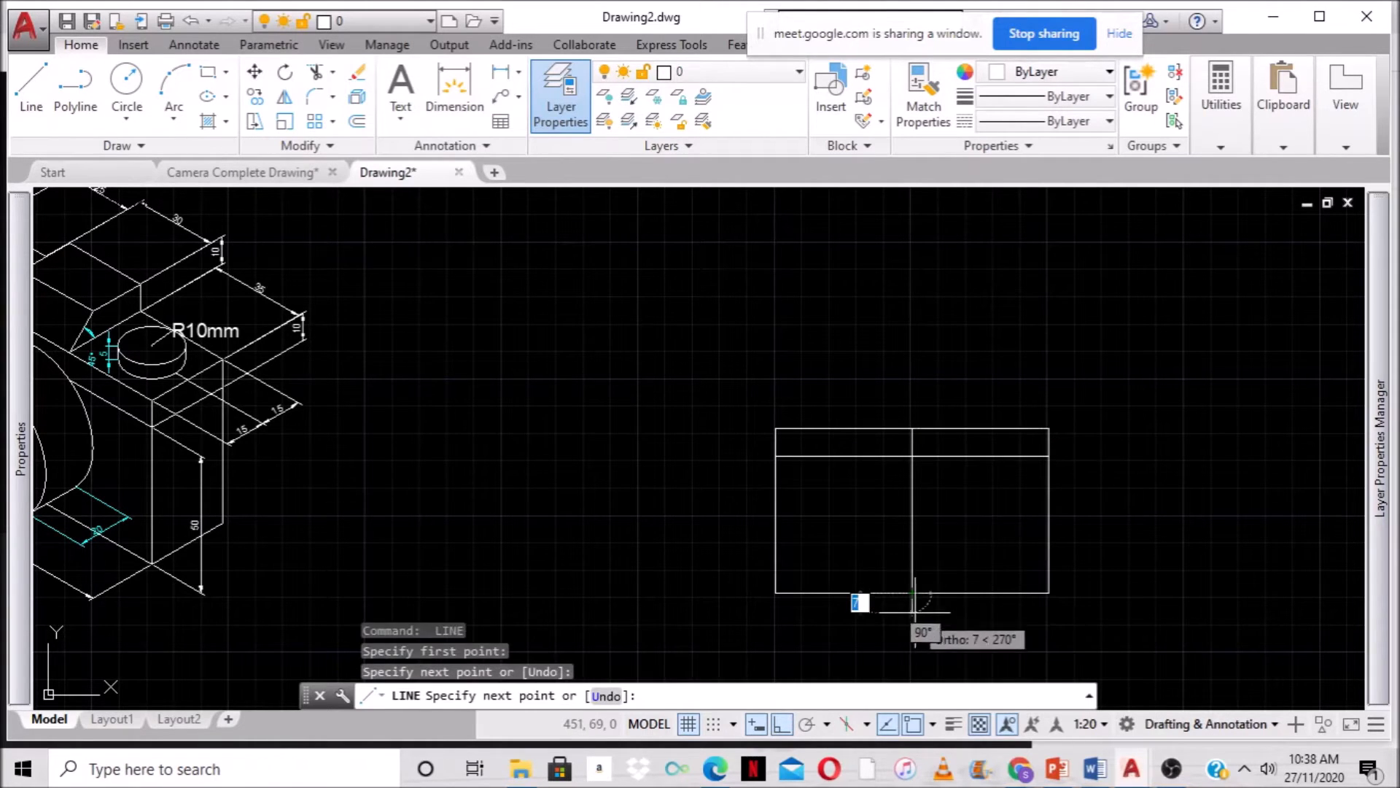
key("Return")
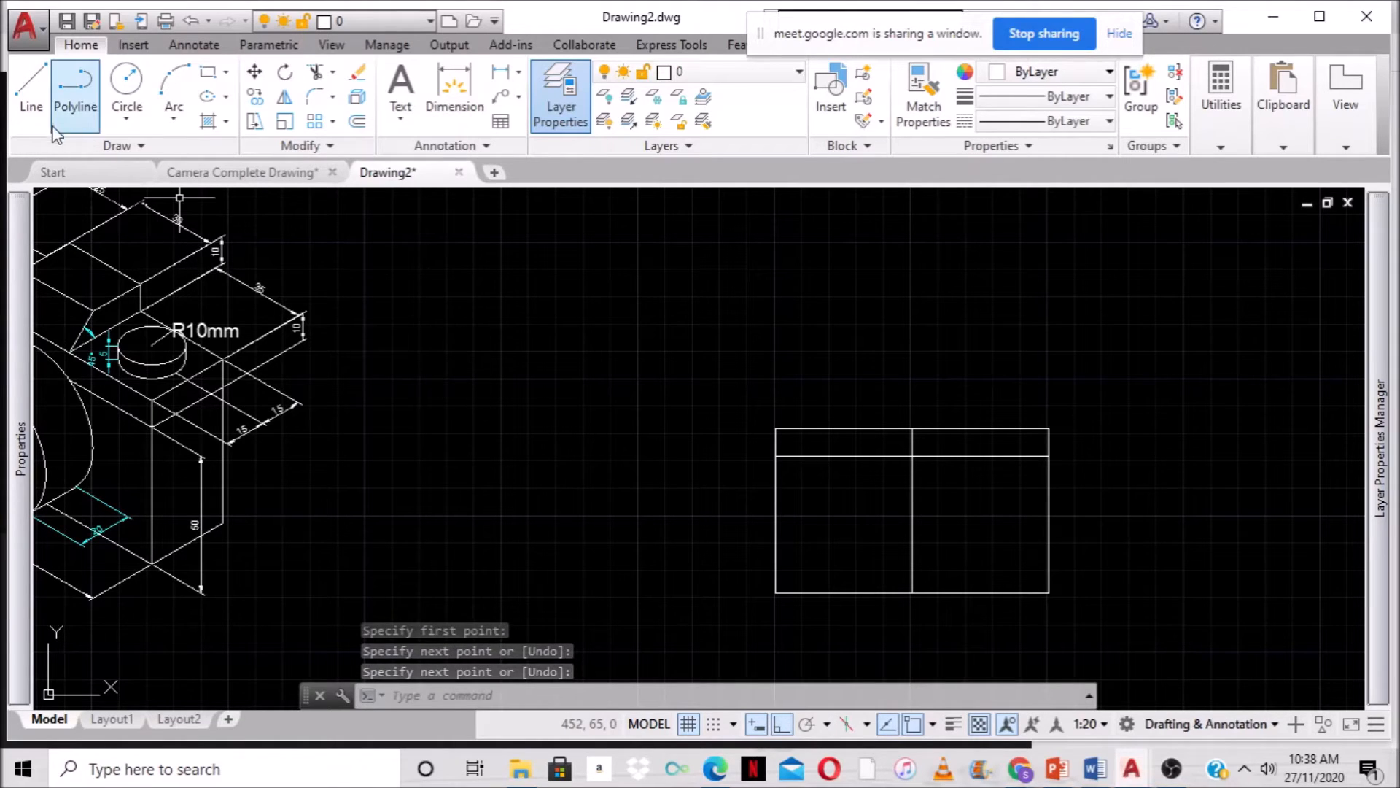
Draw a circle with a radius of 25 mm centred on the midpoint of the vertical line.
left_click(139, 127)
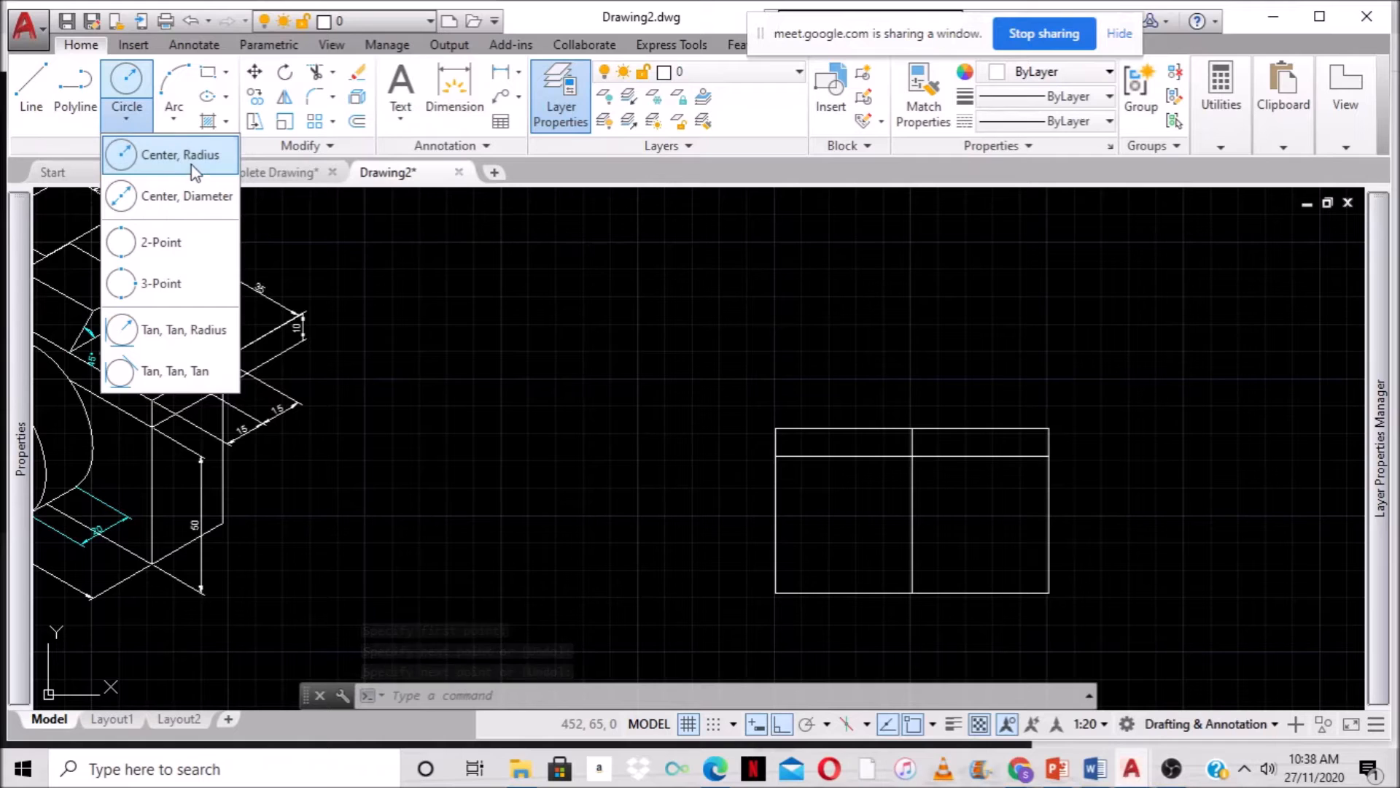
left_click(168, 154)
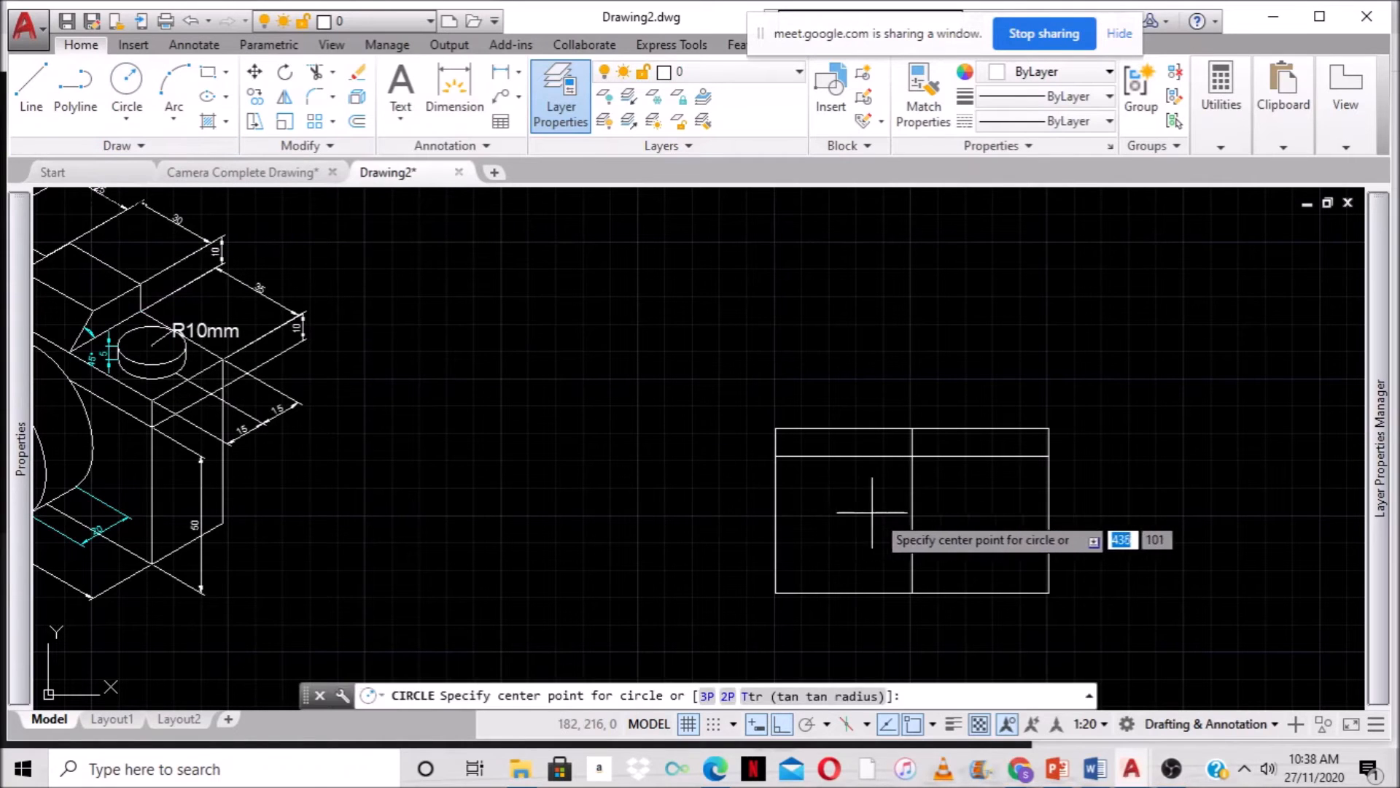
left_click(912, 510)
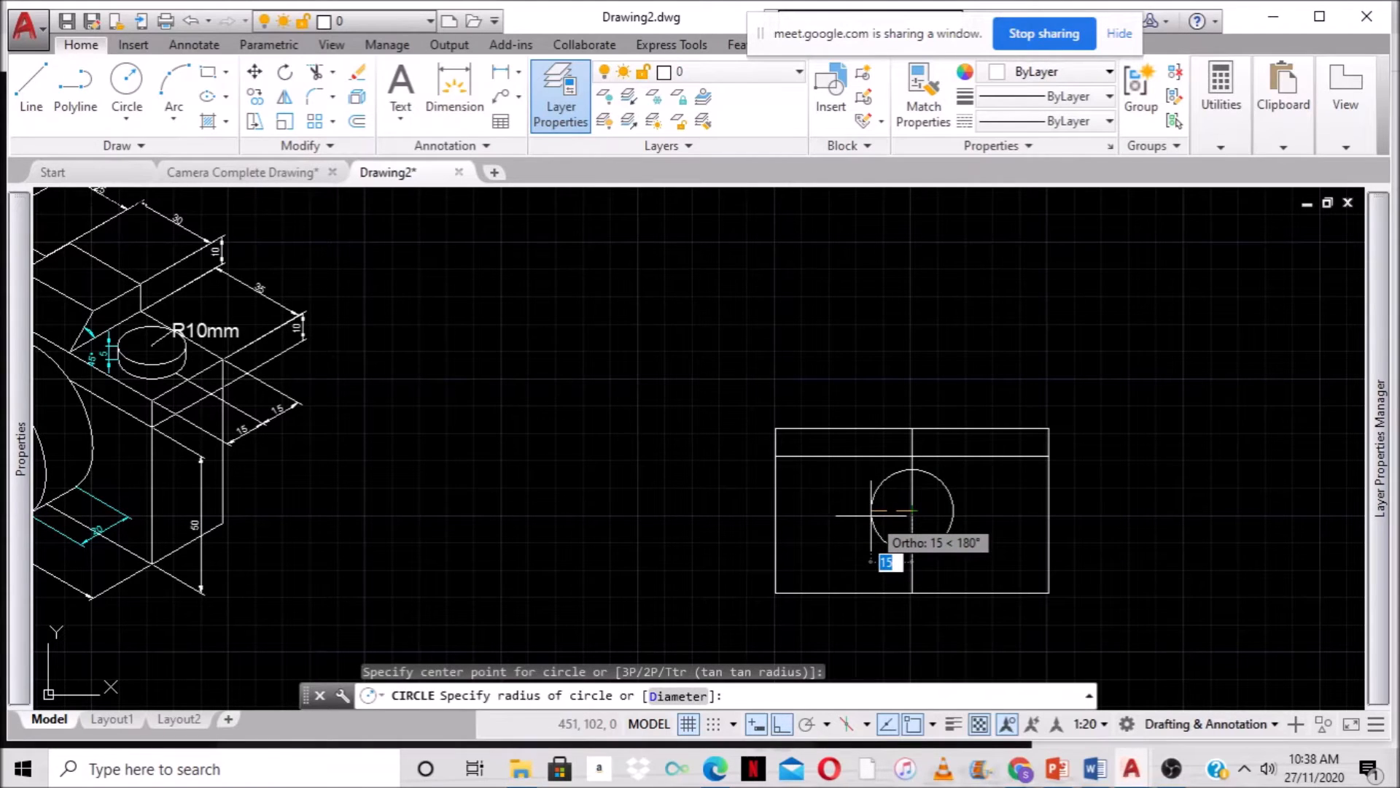
type("25")
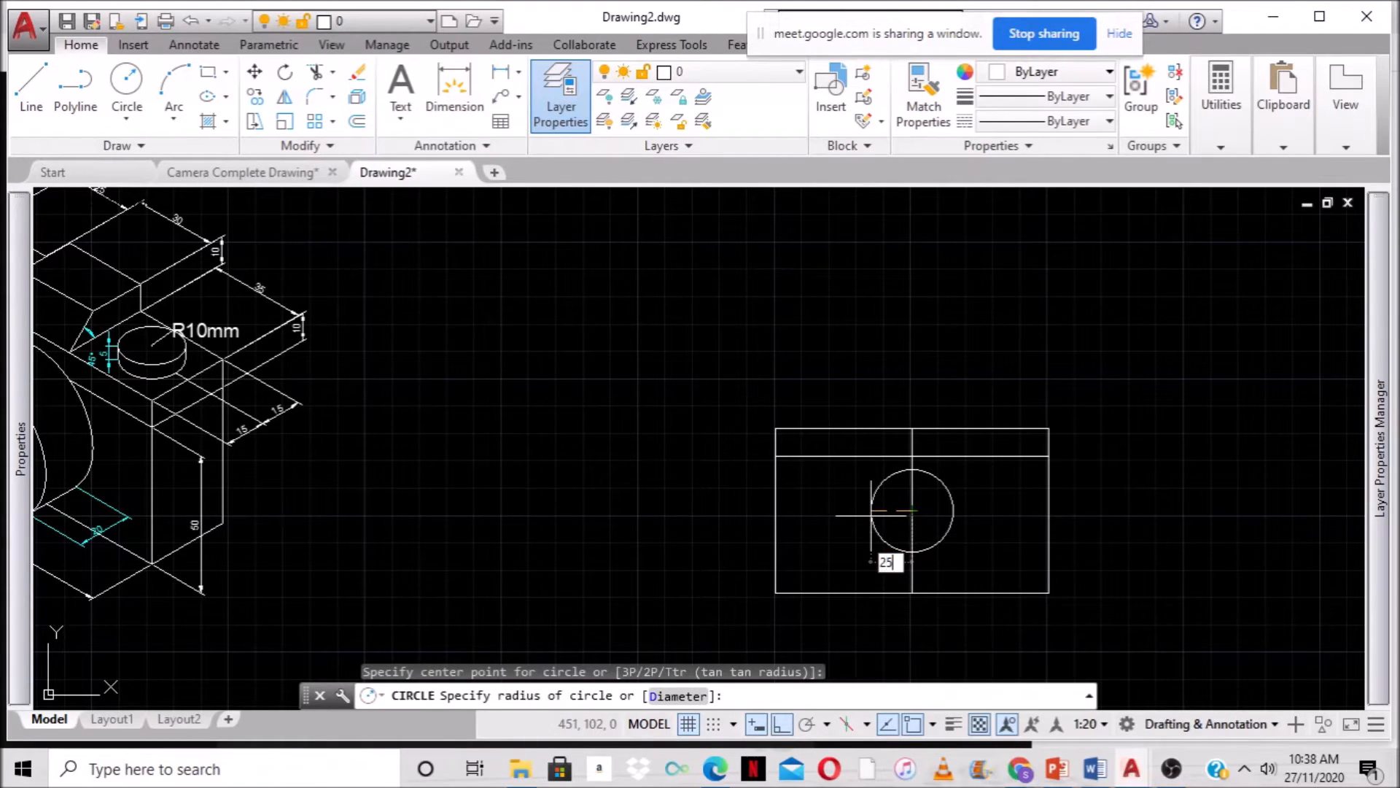
key("Return")
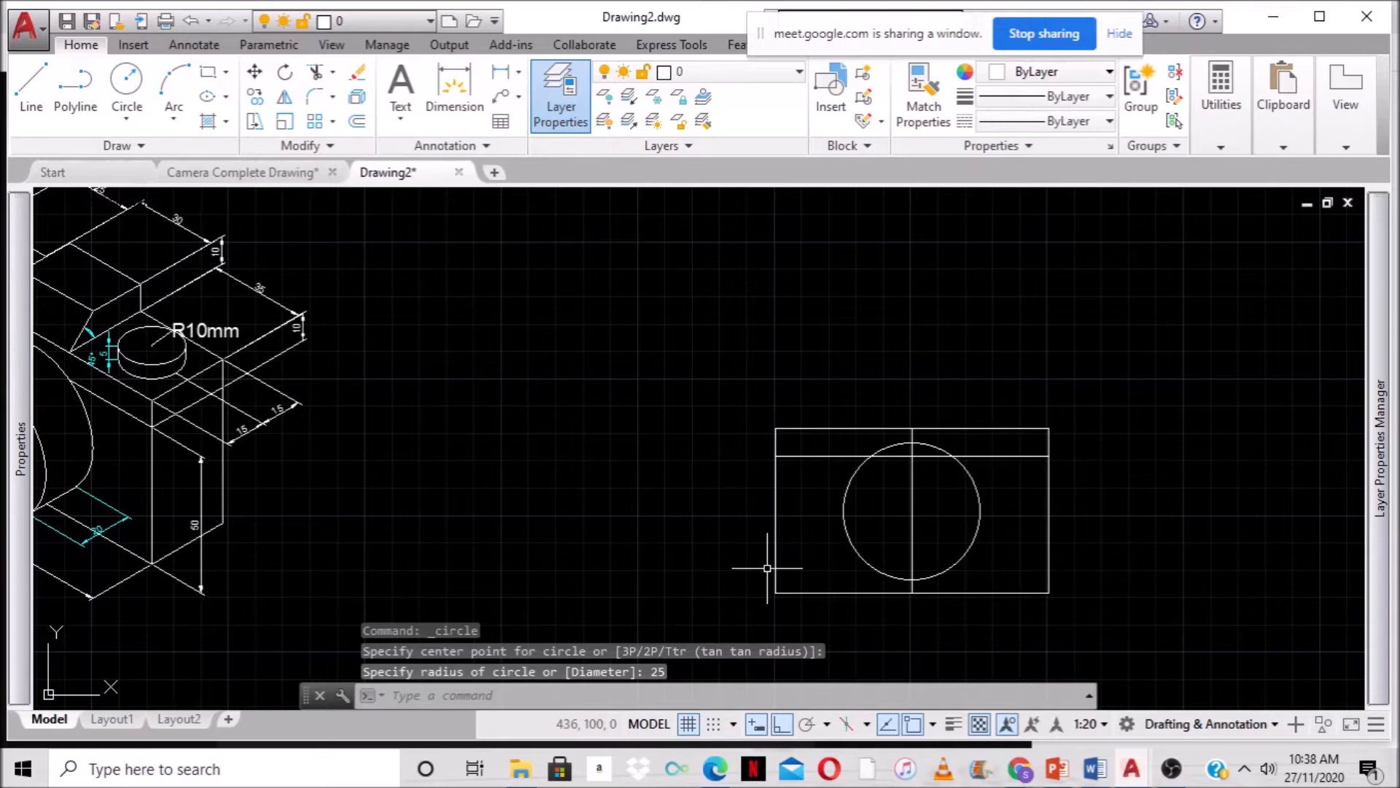
key("Escape")
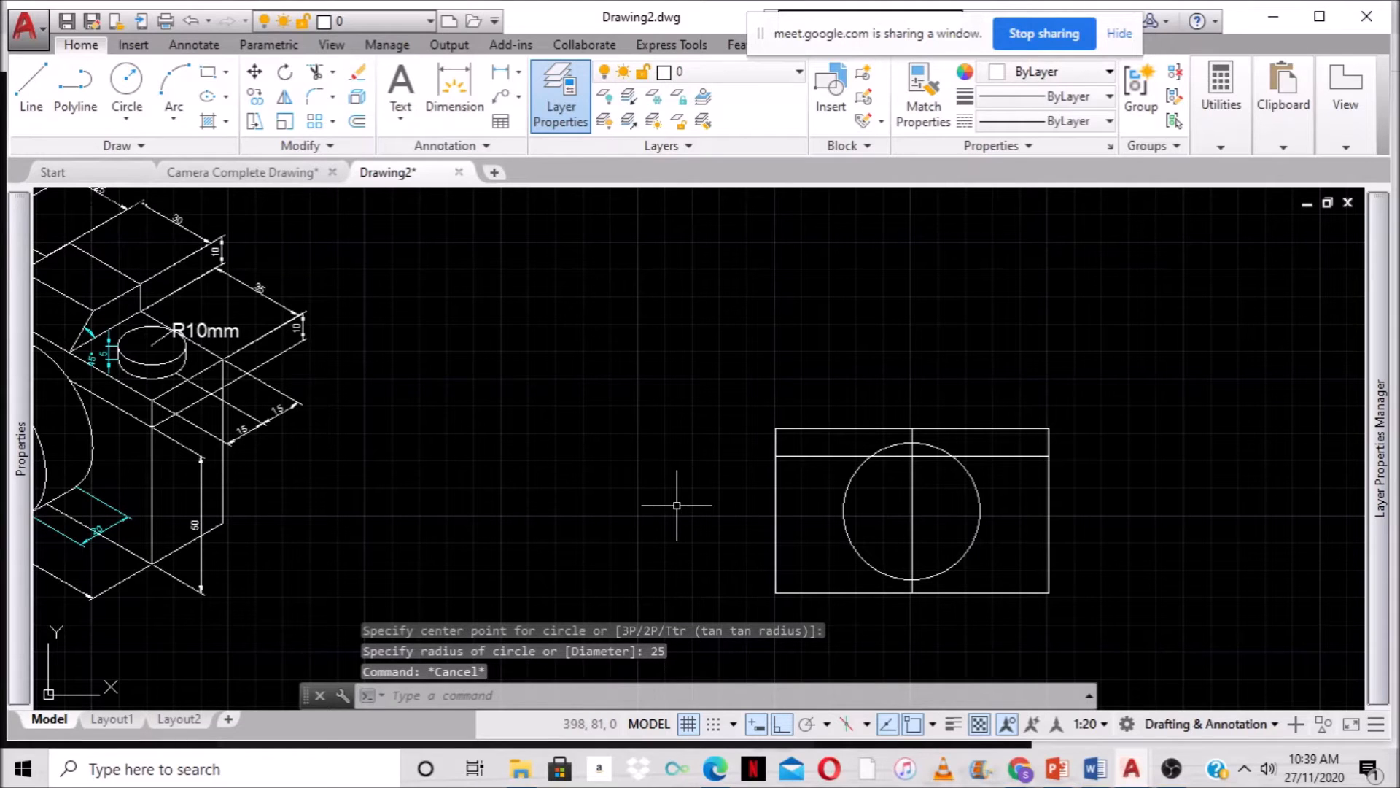
Trim the horizontal line inside the circle and the vertical line outside it, and erase the remaining vertical piece.
type("TR")
key("Return")
key("Return")
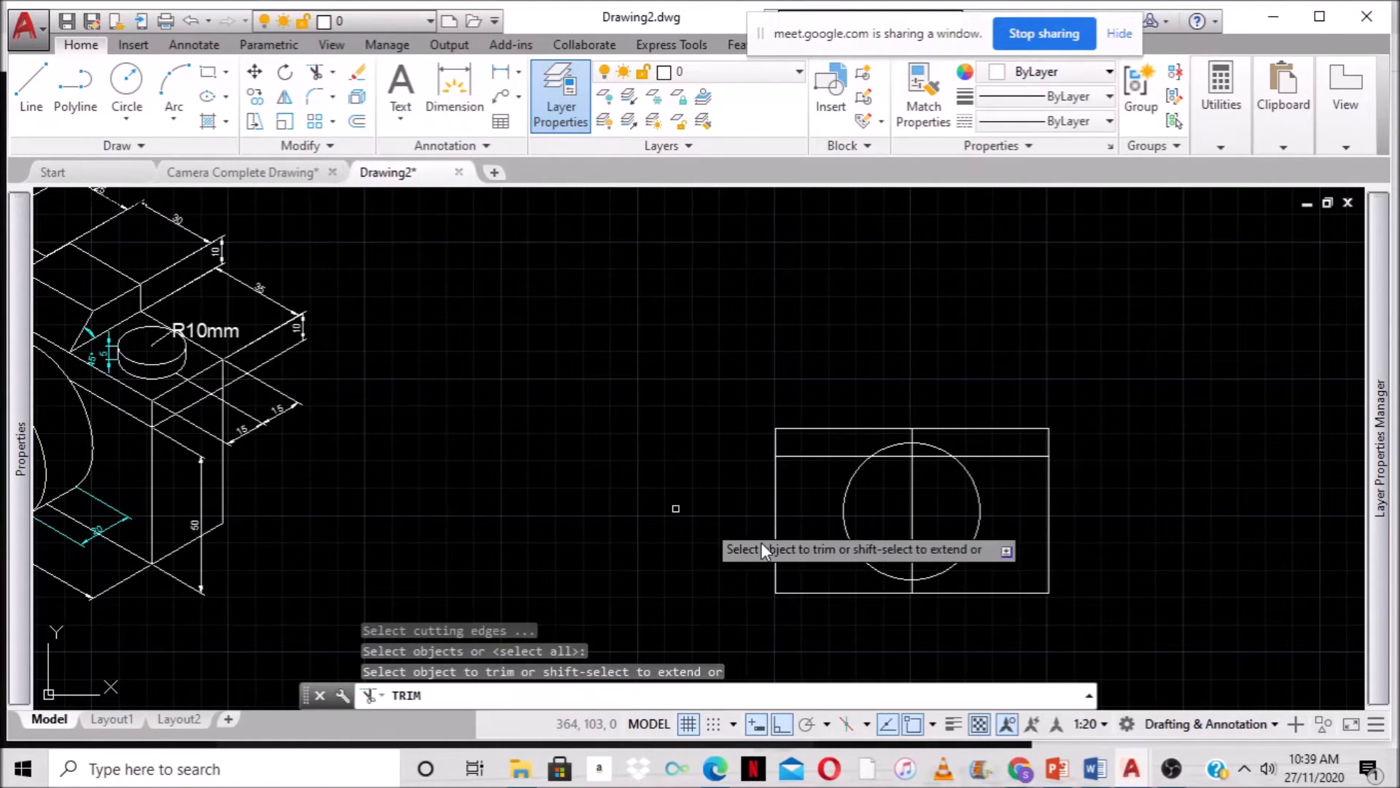
left_click(929, 458)
left_click(890, 457)
scroll(898, 432, "up", 6)
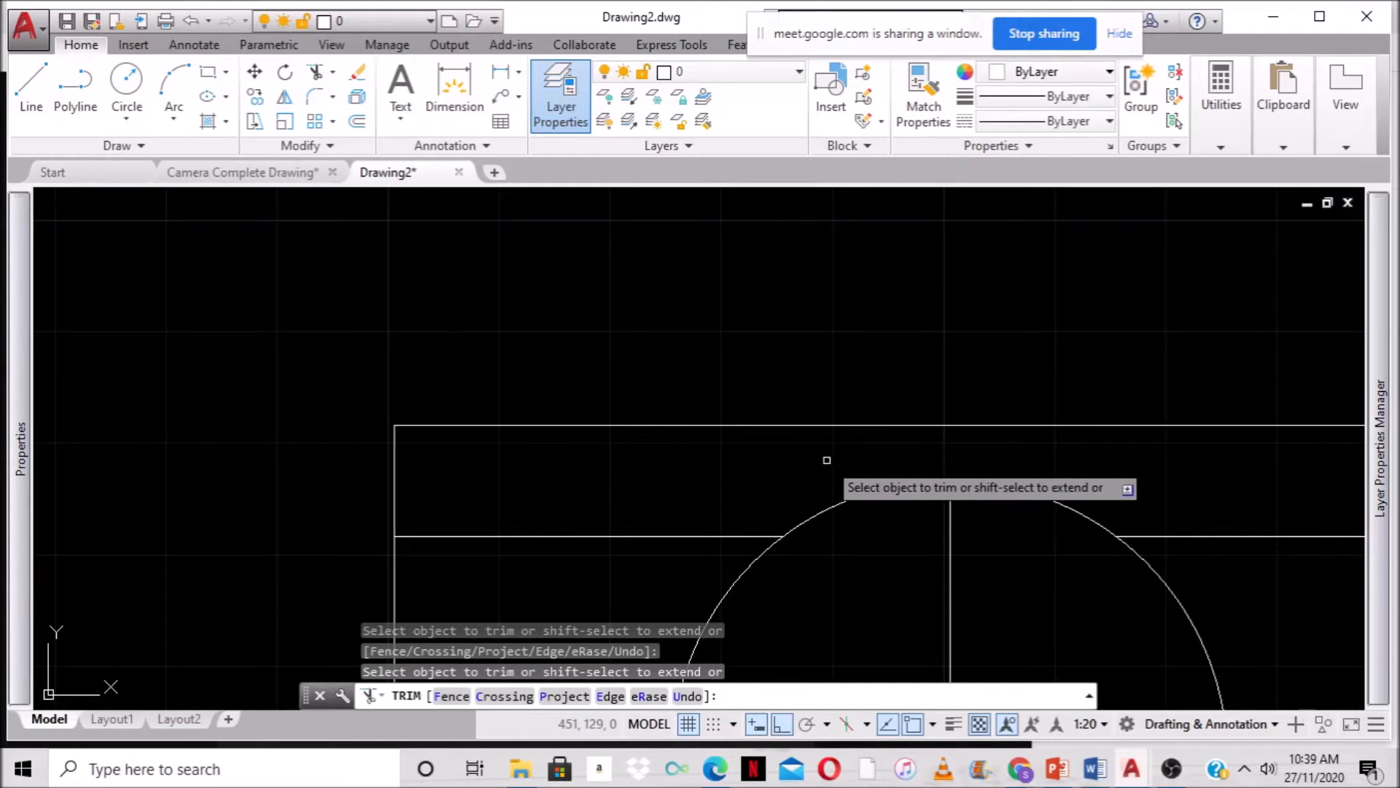
scroll(838, 448, "down", 2)
scroll(838, 447, "down", 2)
scroll(897, 469, "up", 2)
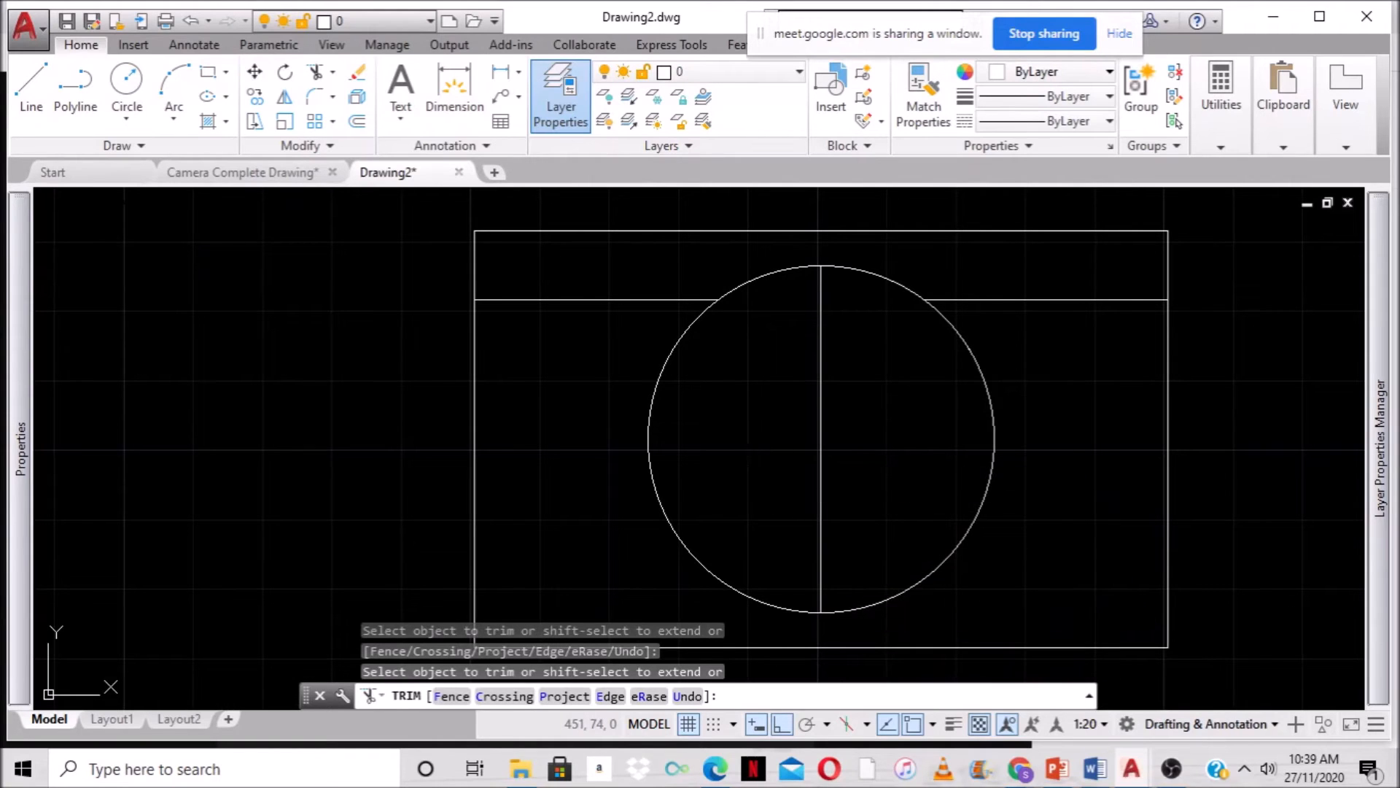
key("Escape")
left_click(818, 446)
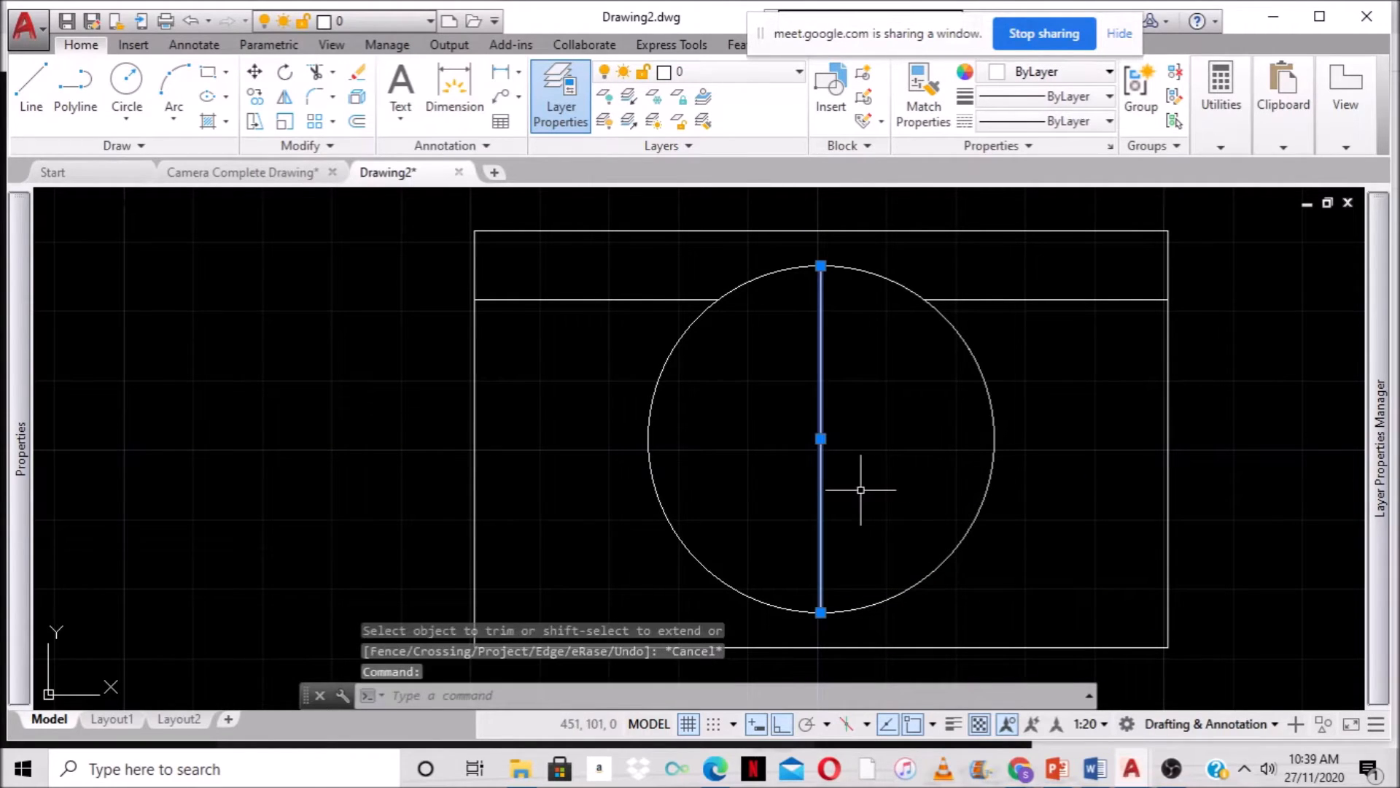
left_click(354, 75)
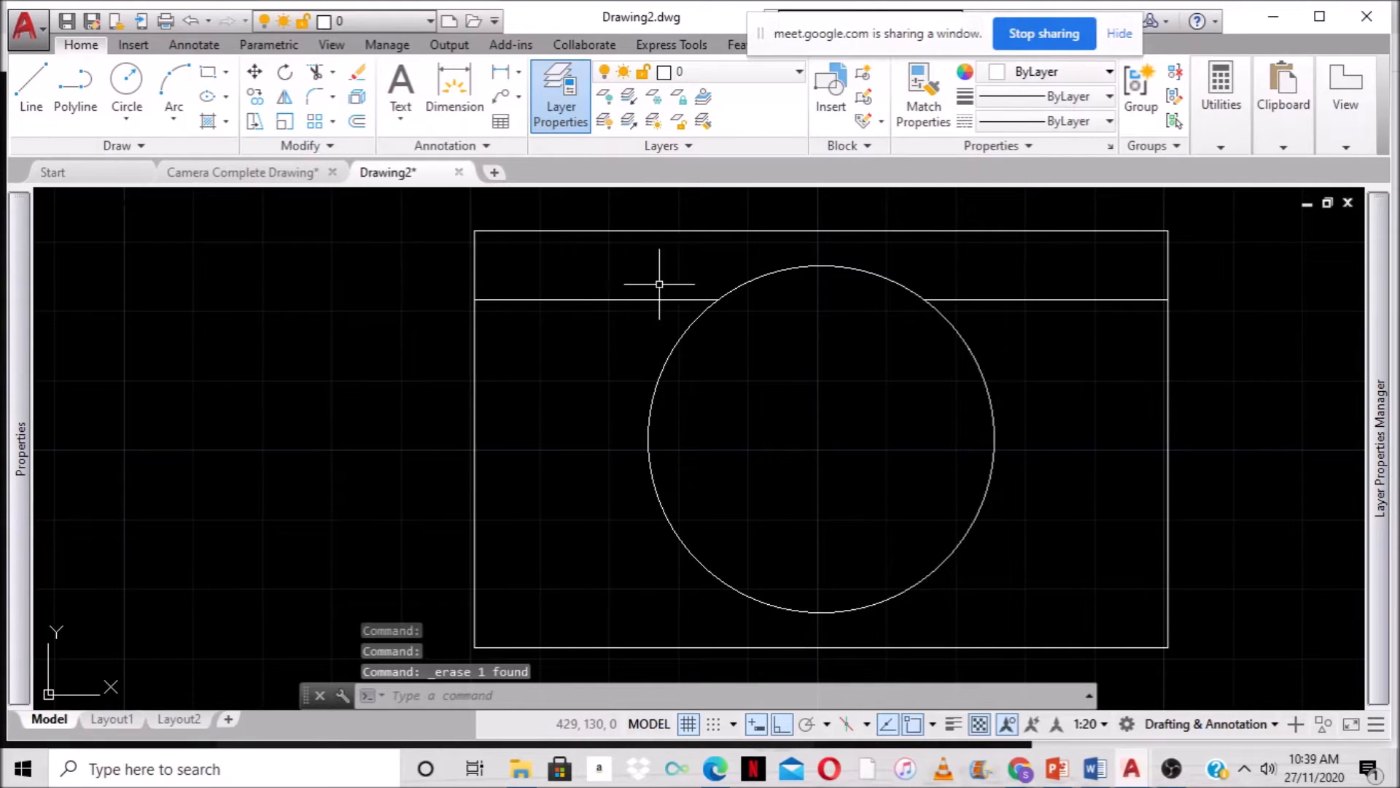
Draw a 5 mm vertical line upward from the top-right corner of the front view's outline.
scroll(706, 324, "down", 2)
scroll(475, 366, "down", 2)
mouse_move(375, 375)
middle_mouse_down()
mouse_move(478, 460)
mouse_move(772, 475)
mouse_move(760, 506)
middle_mouse_up()
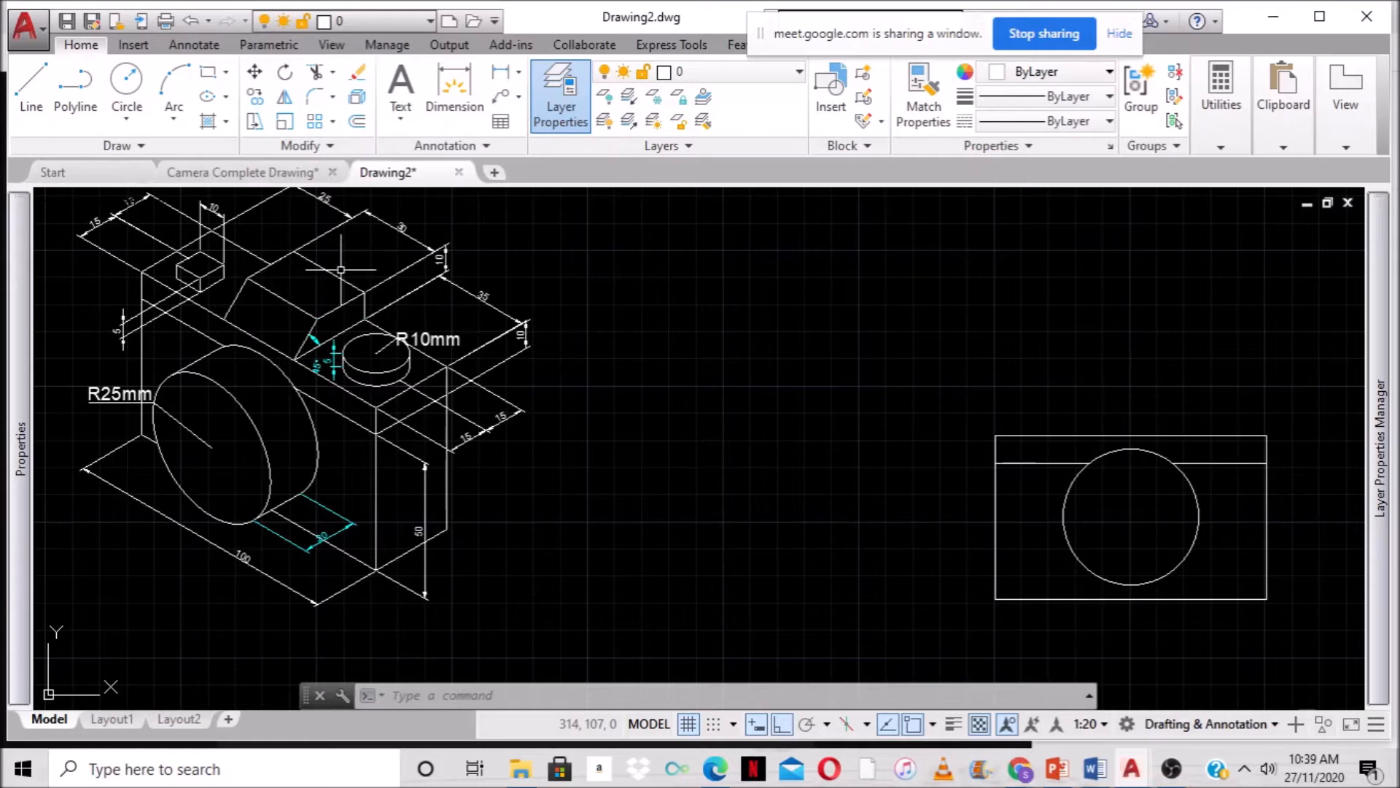
mouse_move(810, 502)
middle_mouse_down()
mouse_move(660, 454)
mouse_move(691, 447)
mouse_move(733, 491)
middle_mouse_up()
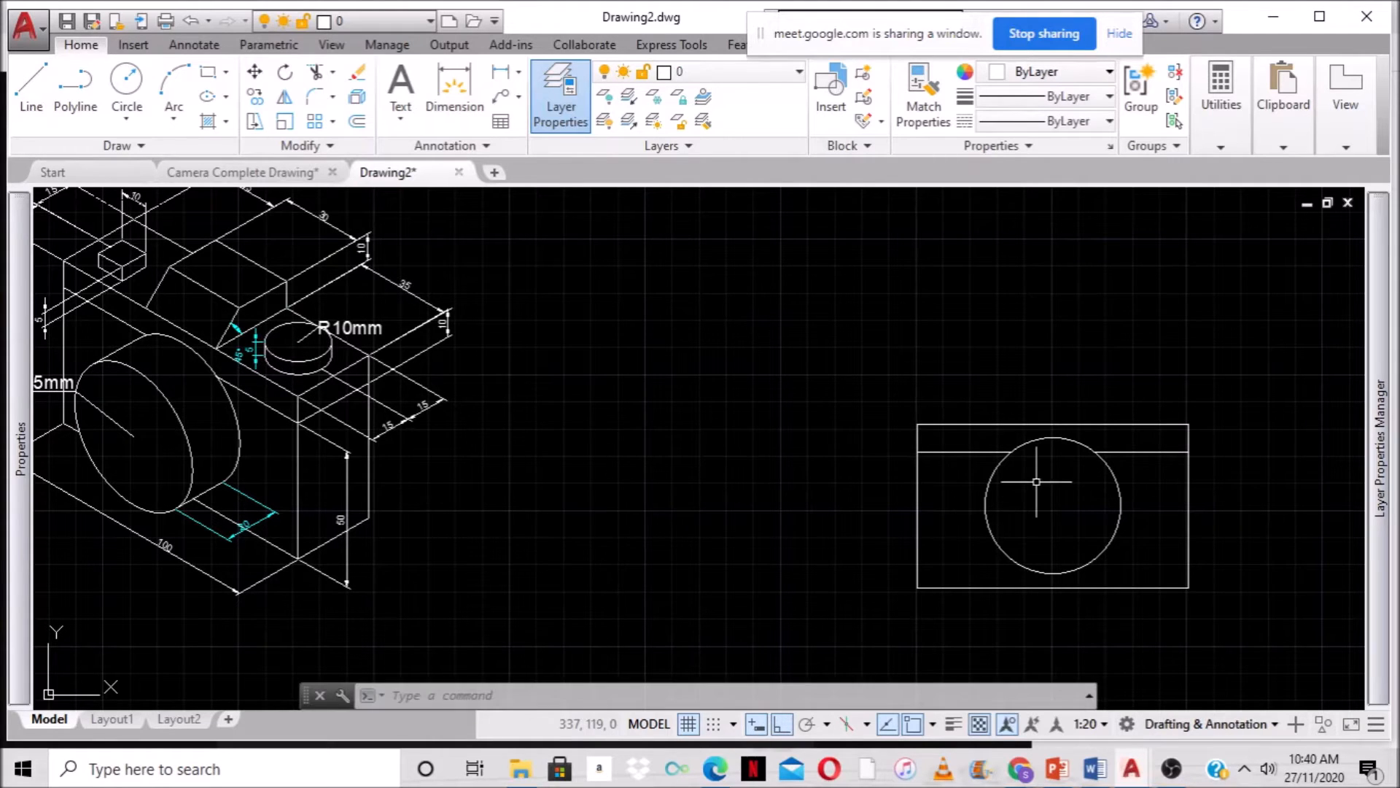
left_click(31, 94)
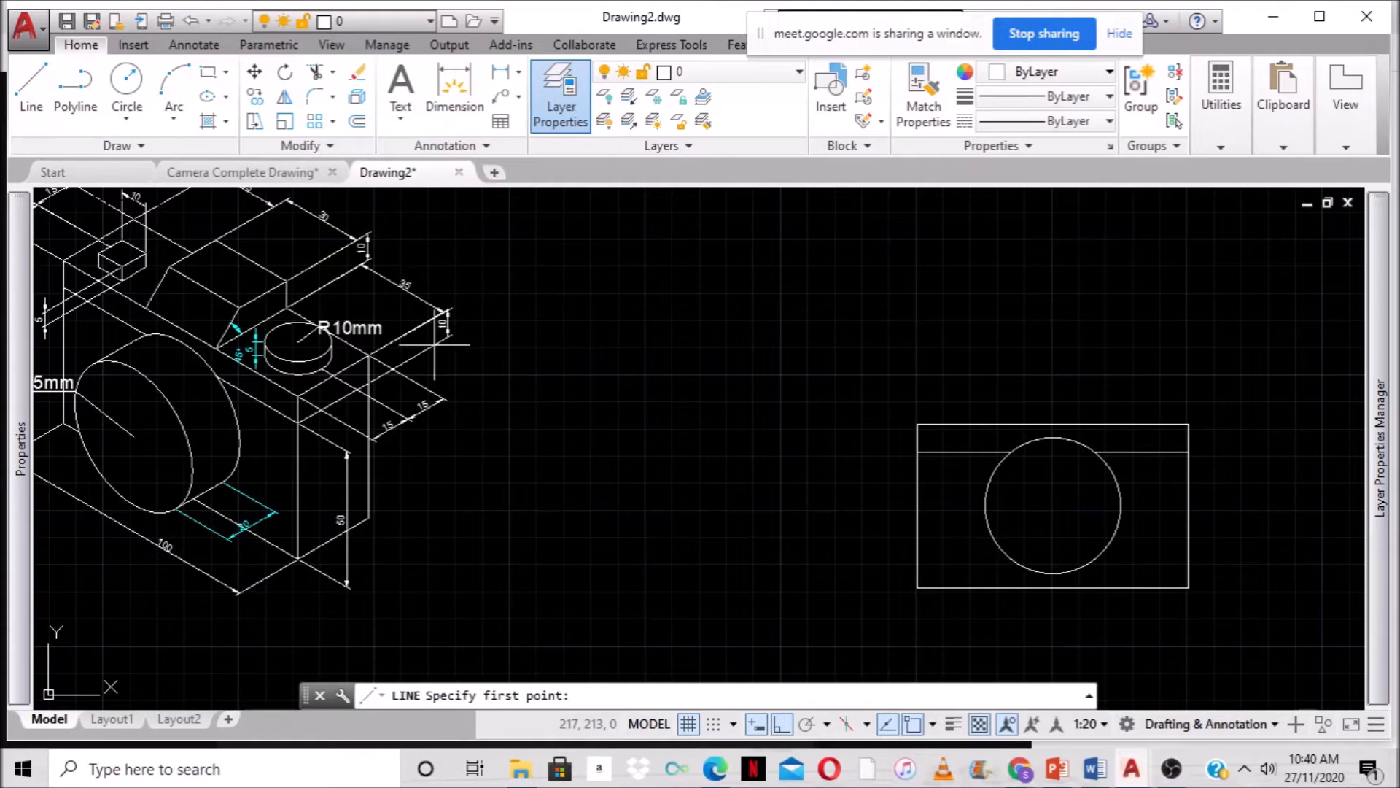
left_click(1189, 424)
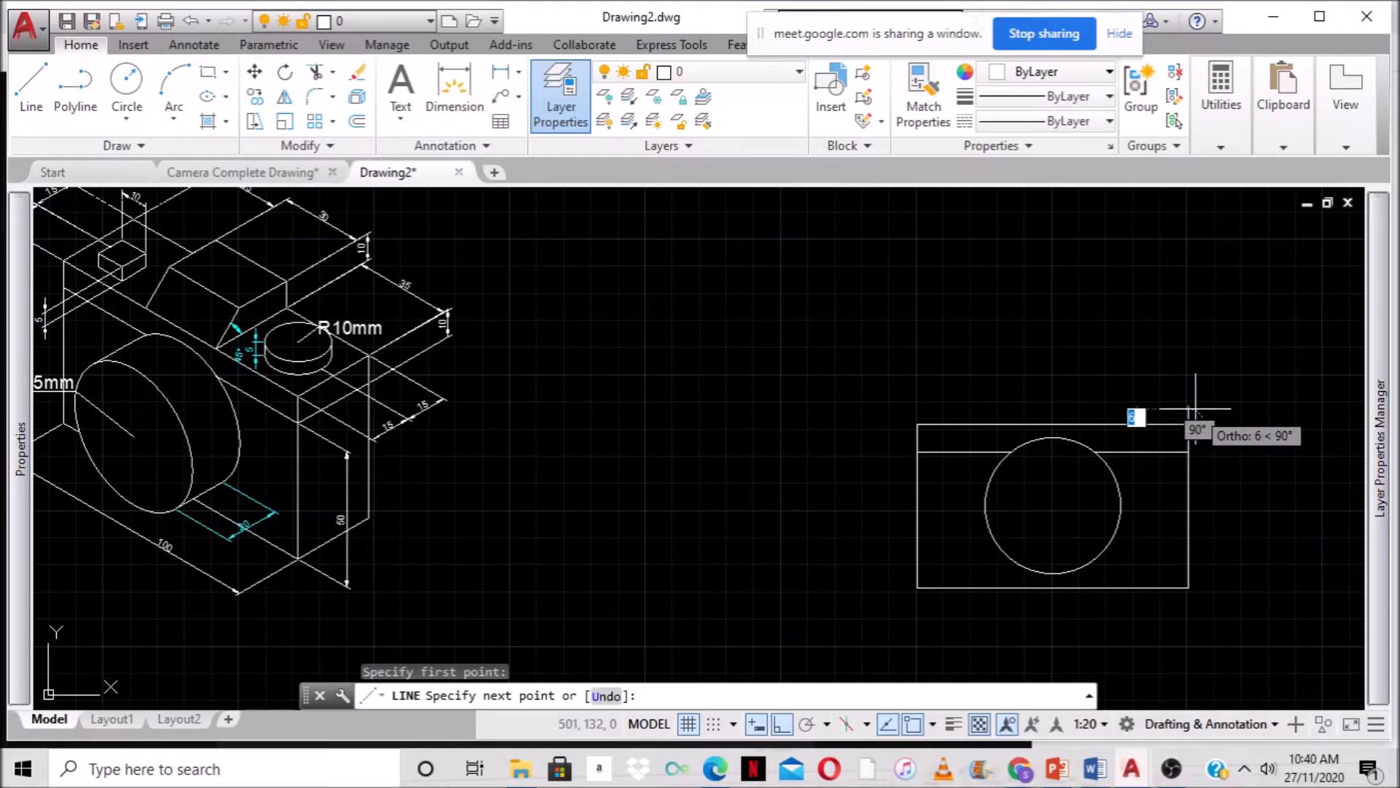
type("5")
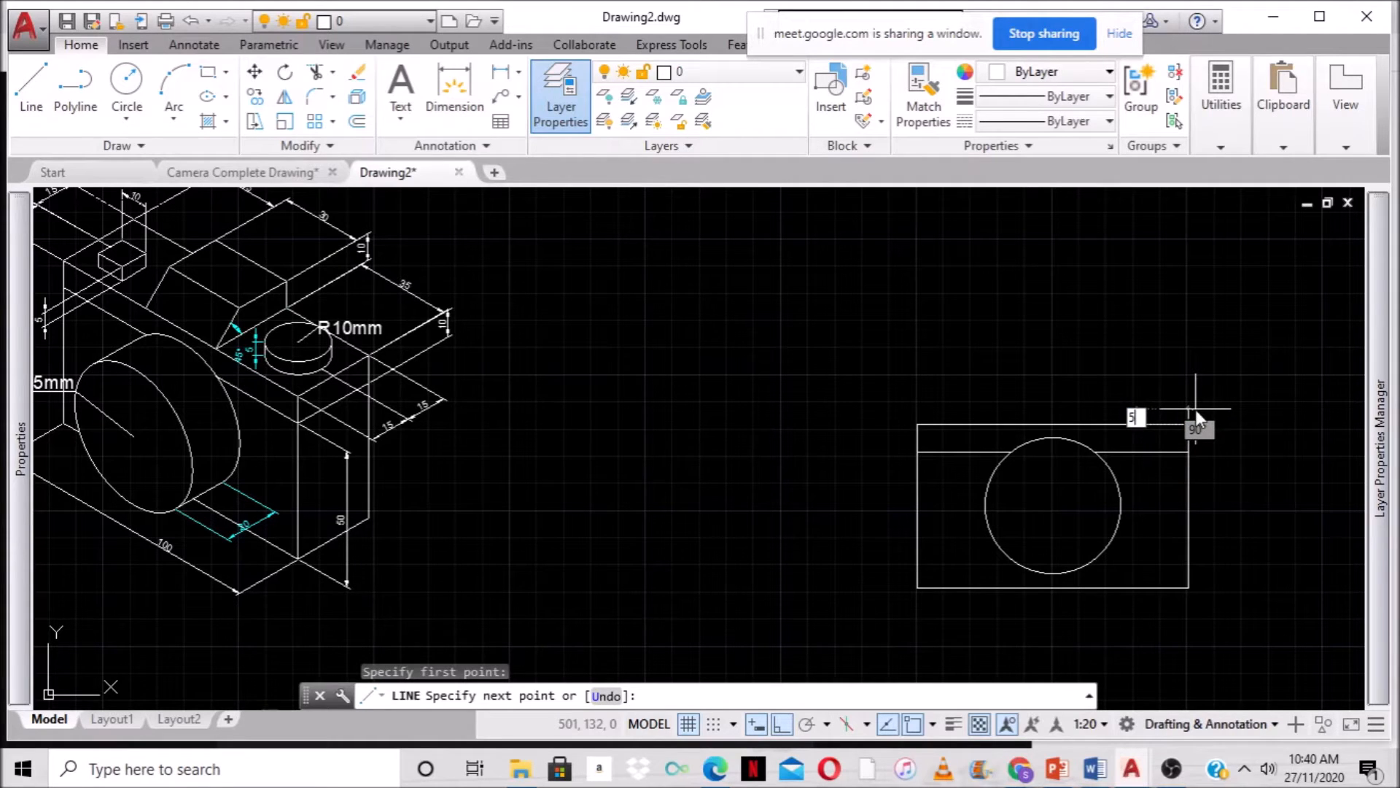
key("Return")
key("Return")
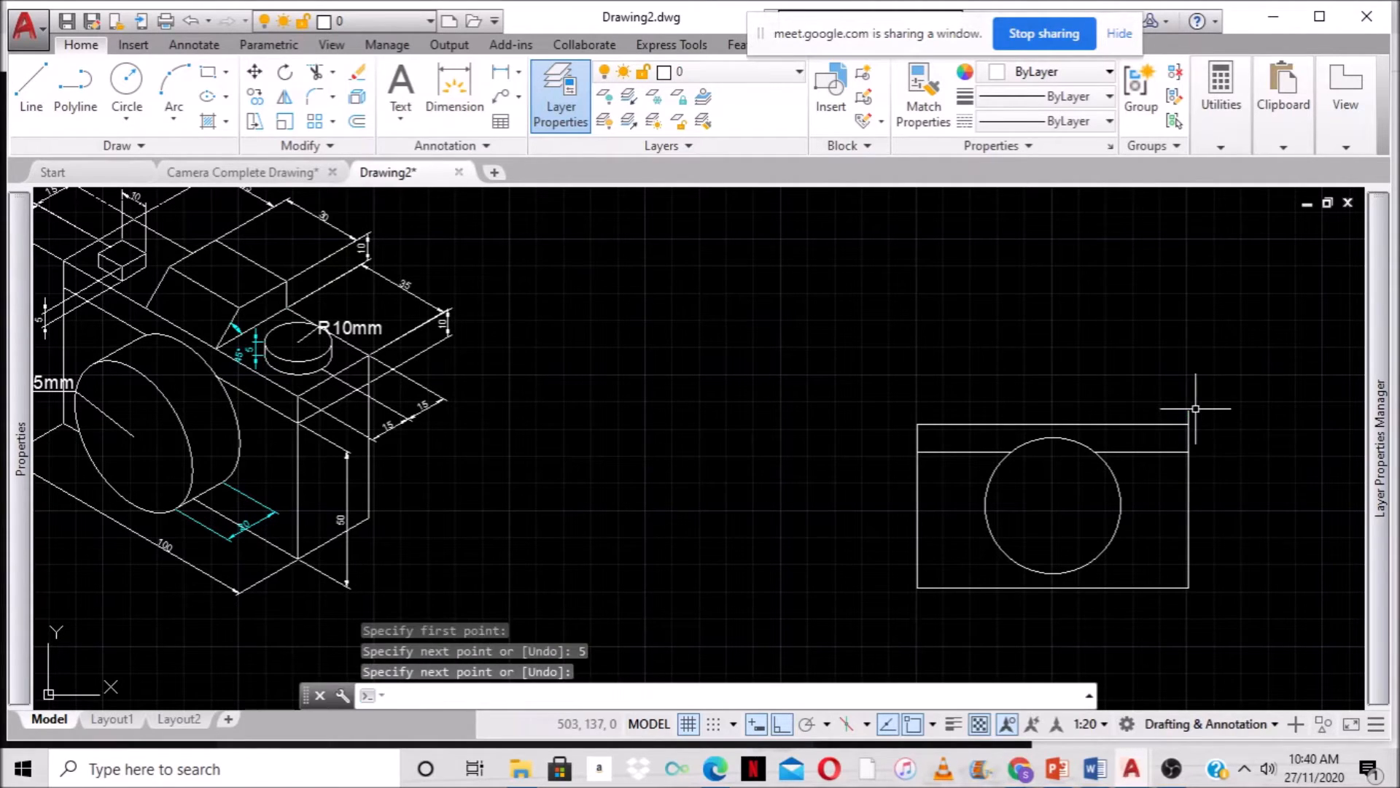
Offset the short corner line 15 mm inward along the outline's top edge and erase the original at the corner.
scroll(1100, 398, "up", 2)
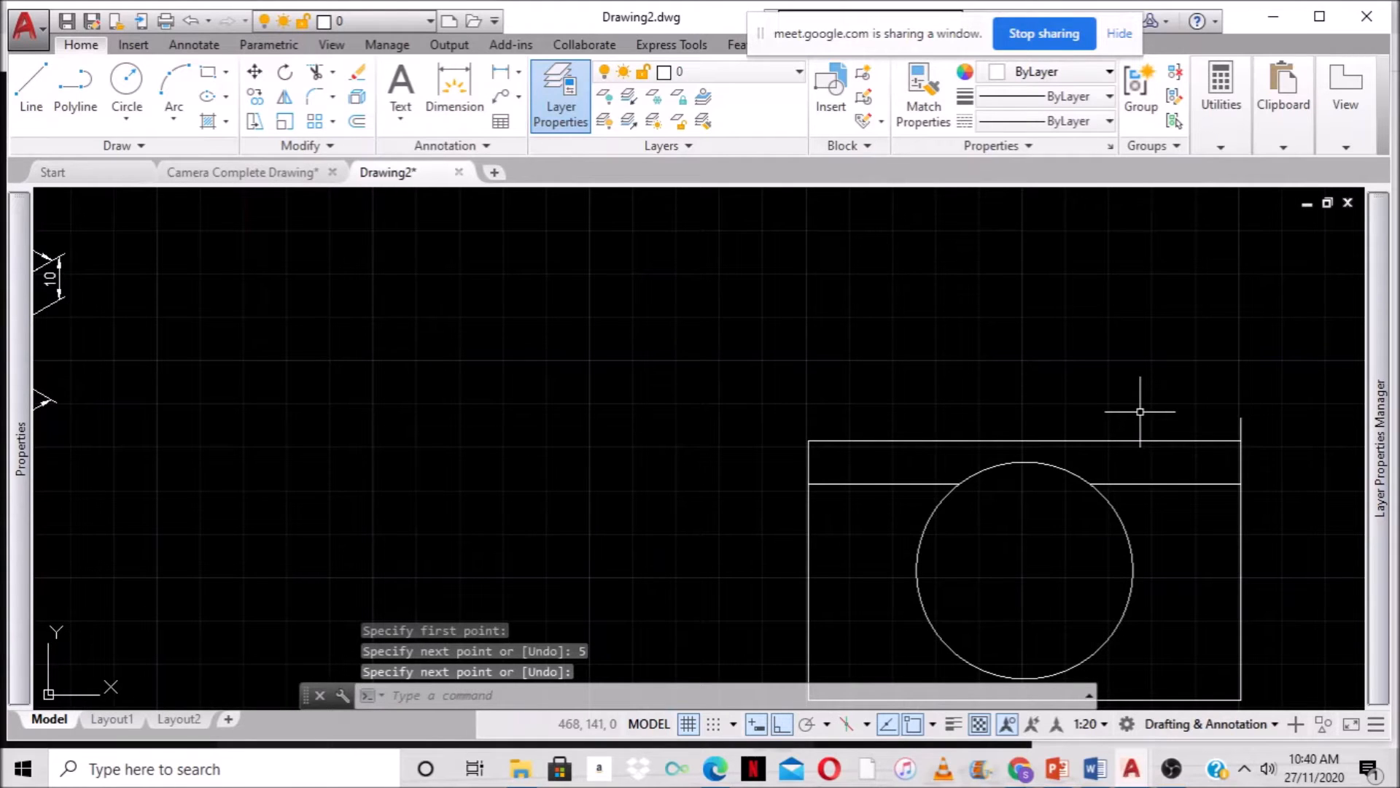
mouse_move(1118, 379)
middle_mouse_down()
mouse_move(1079, 404)
mouse_move(1049, 382)
middle_mouse_up()
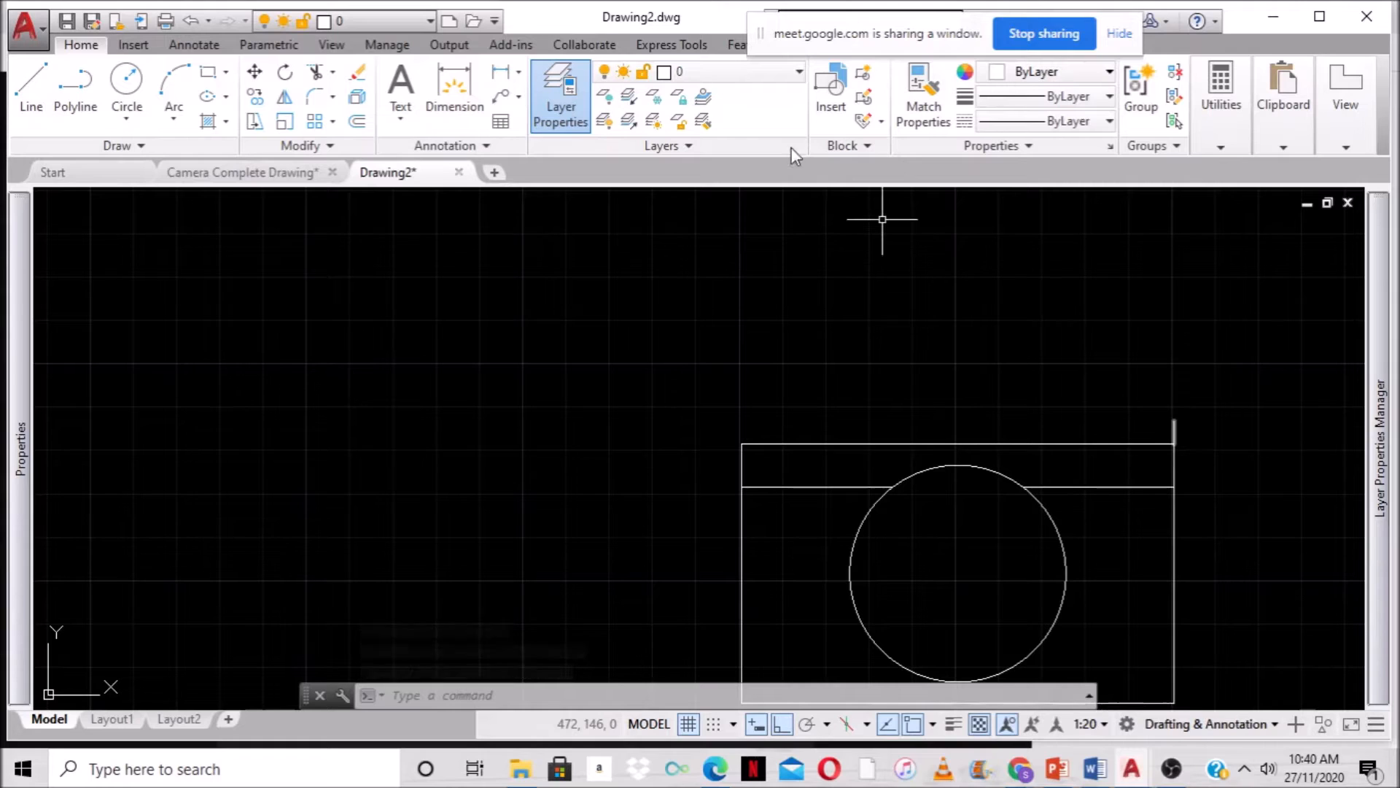
left_click(357, 121)
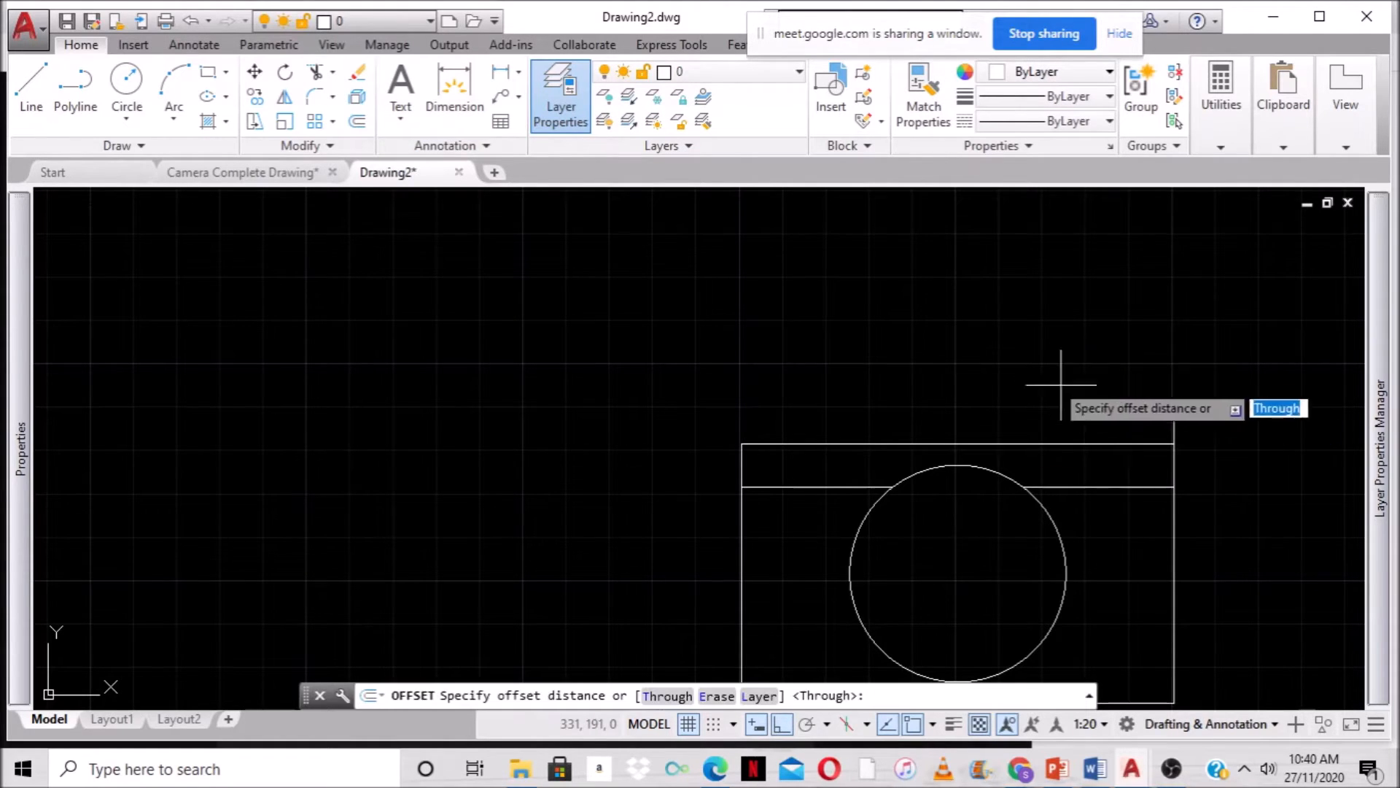
type("1")
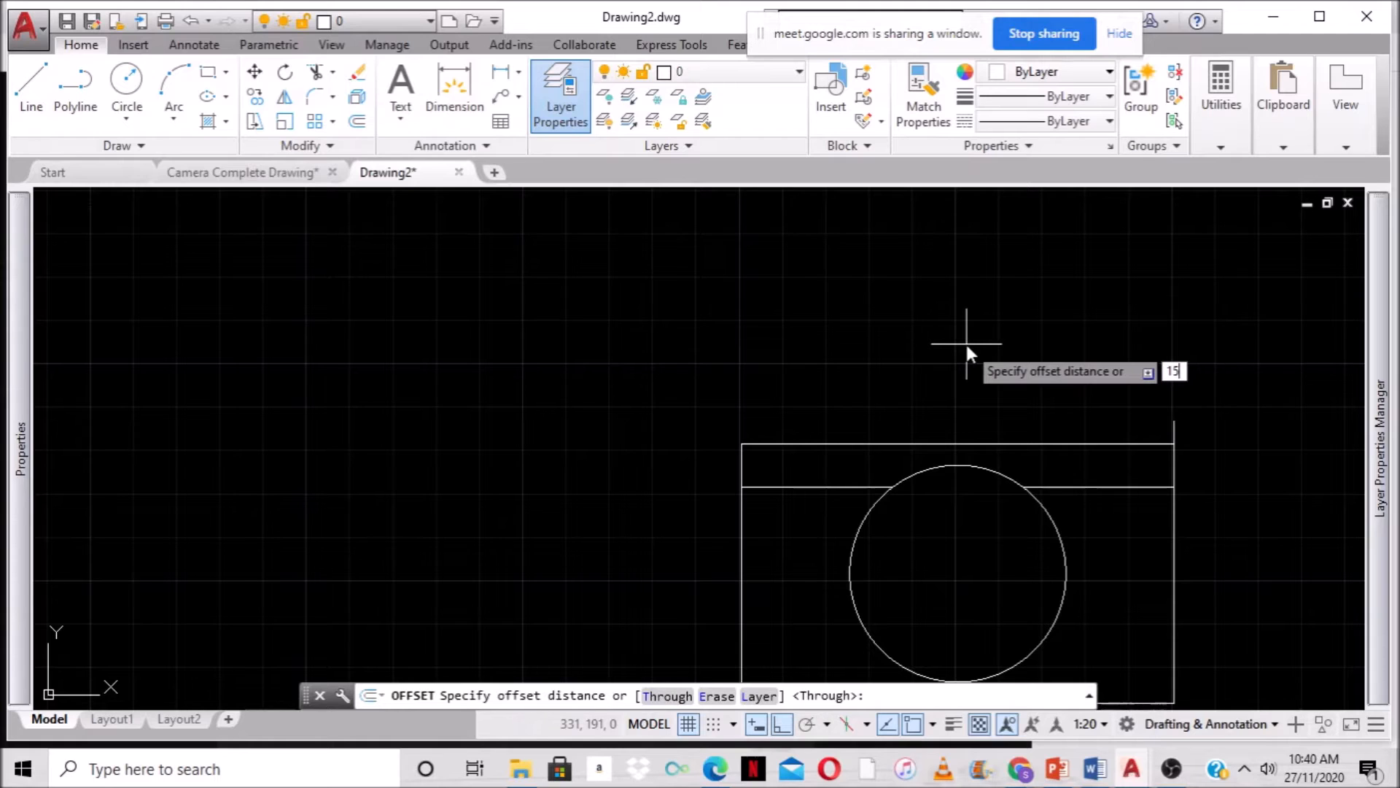
type("5")
key("Return")
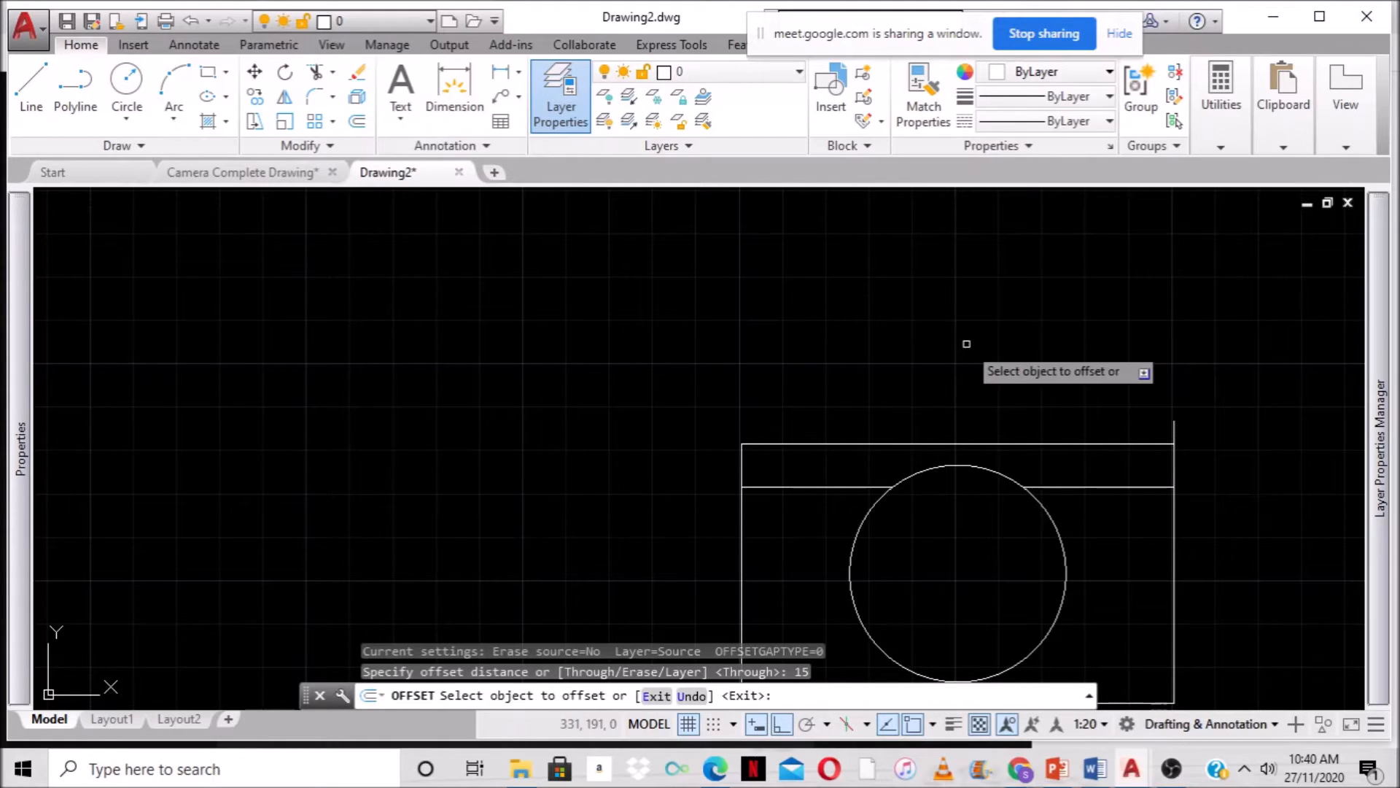
left_click(1173, 430)
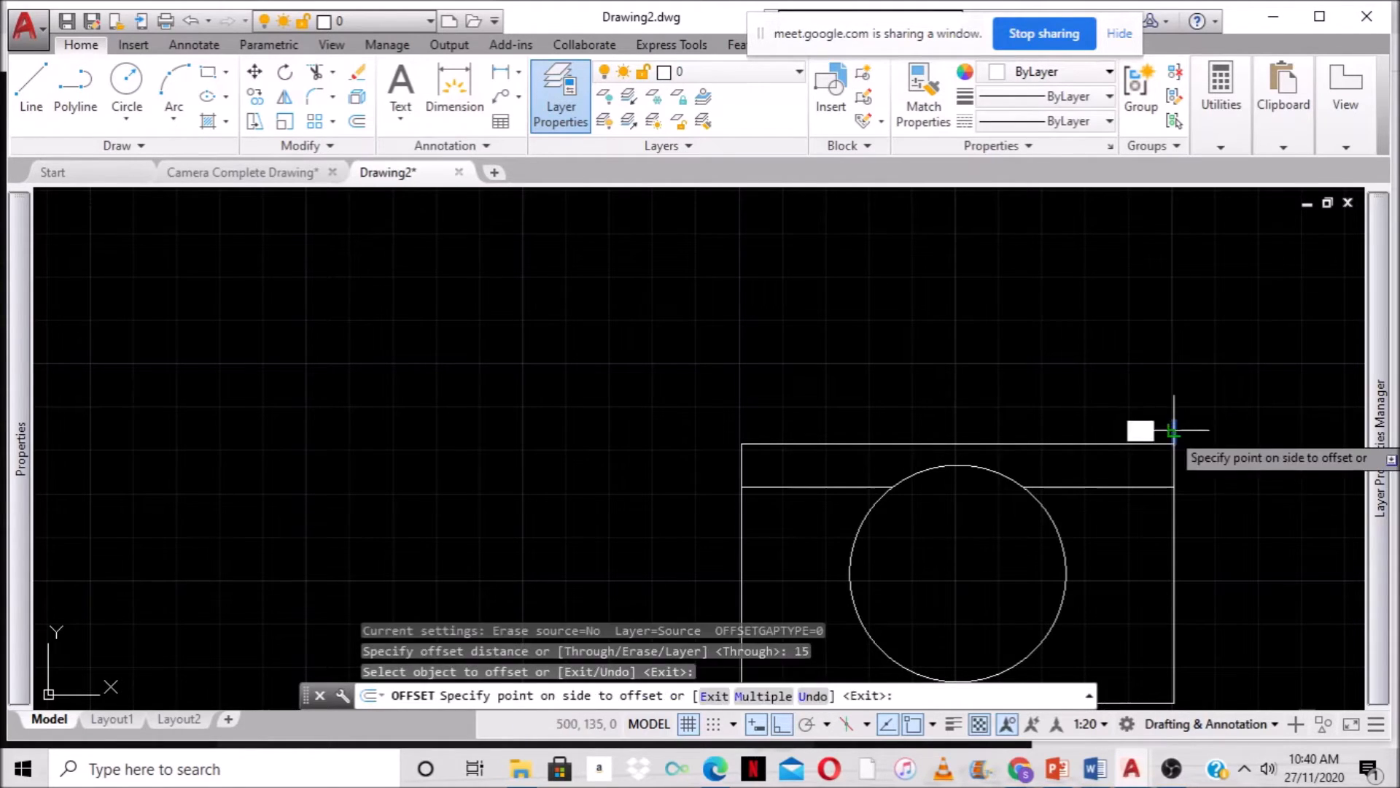
left_click(1083, 405)
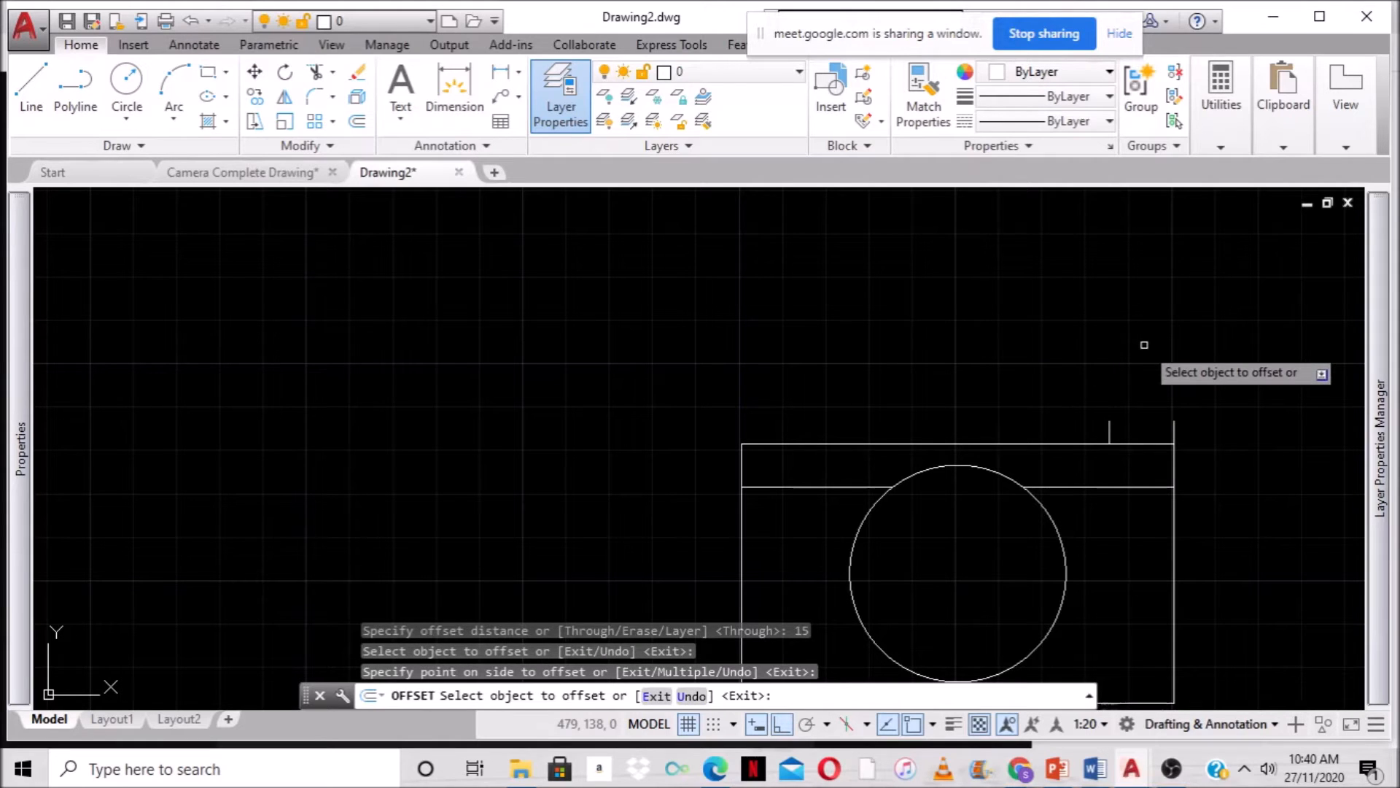
key("Escape")
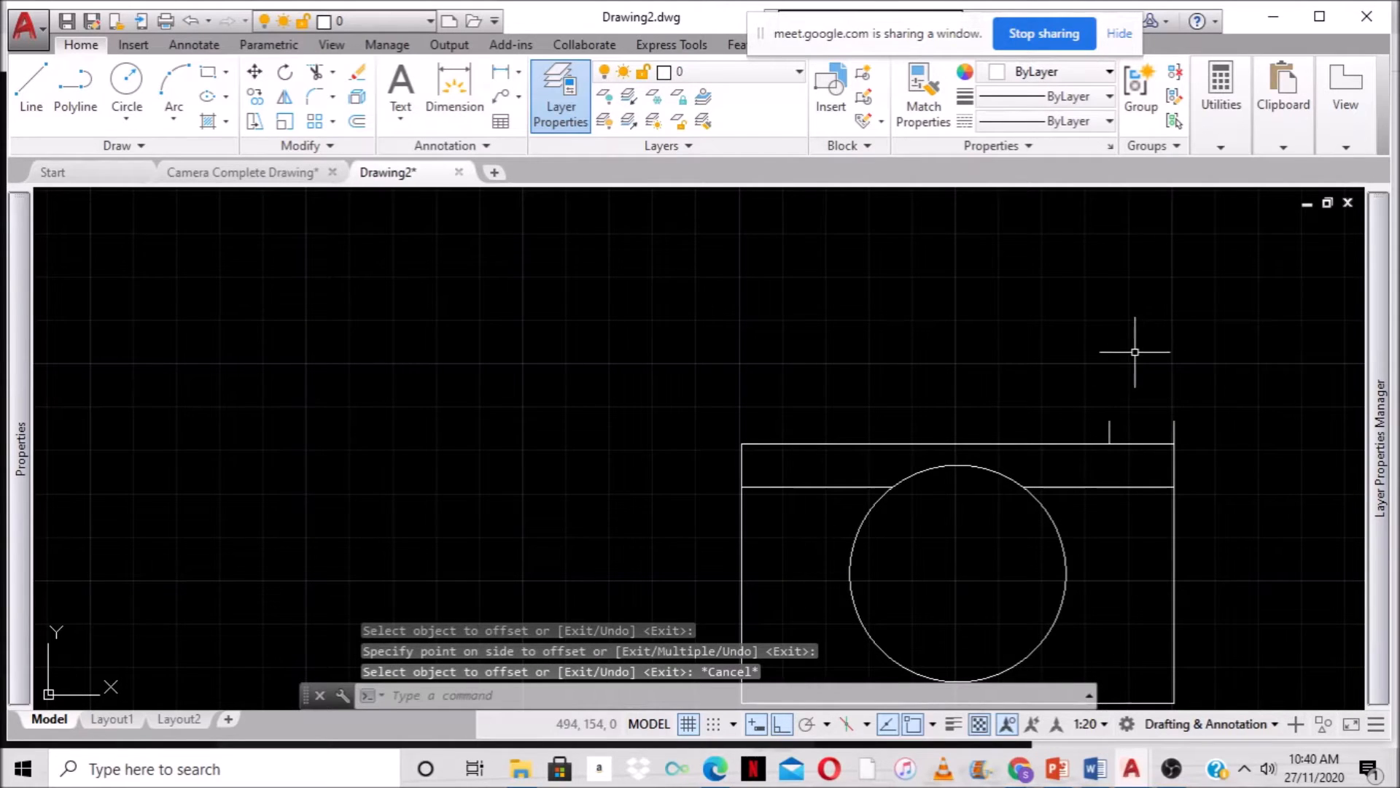
left_click(1173, 428)
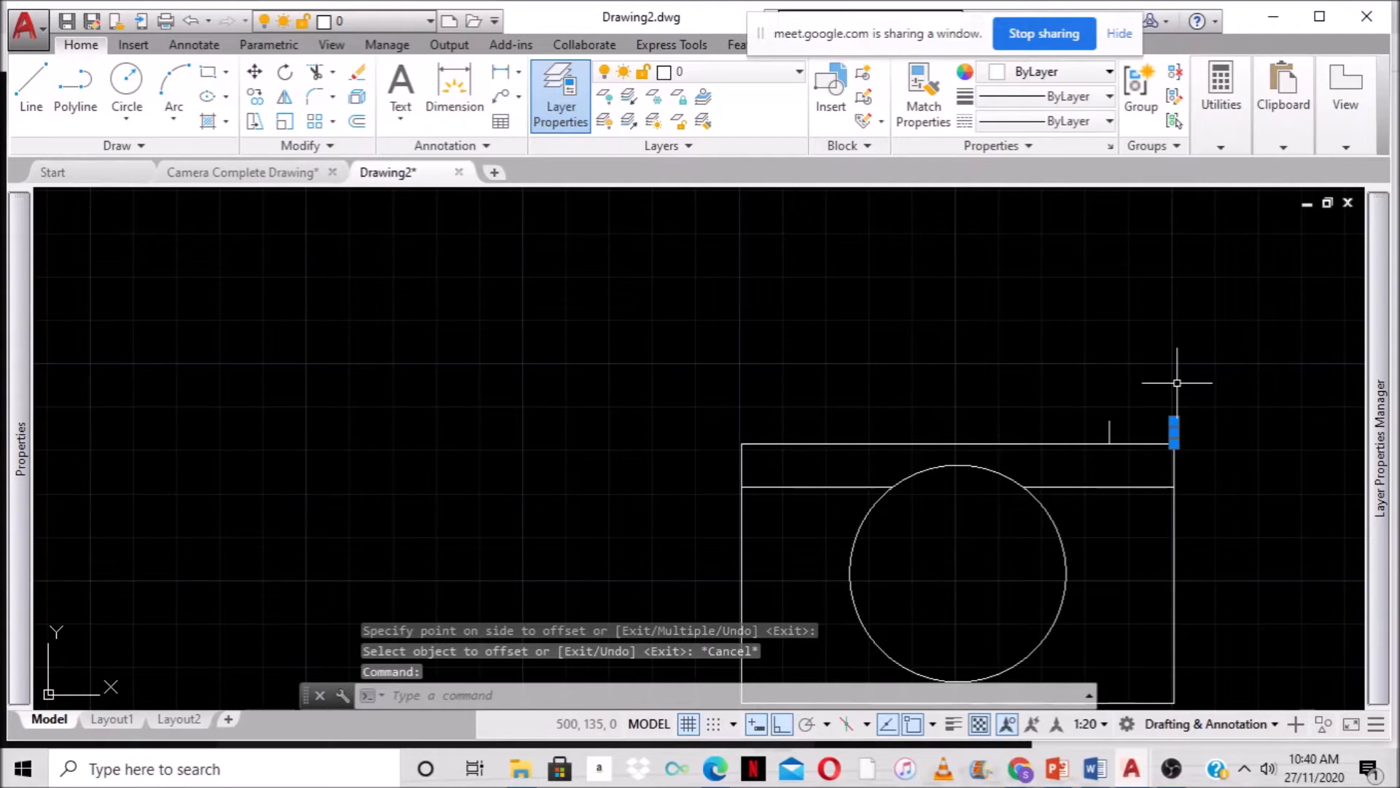
key("Delete")
Offset the short vertical line on the top edge 10 mm to each side.
scroll(1141, 387, "down", 2)
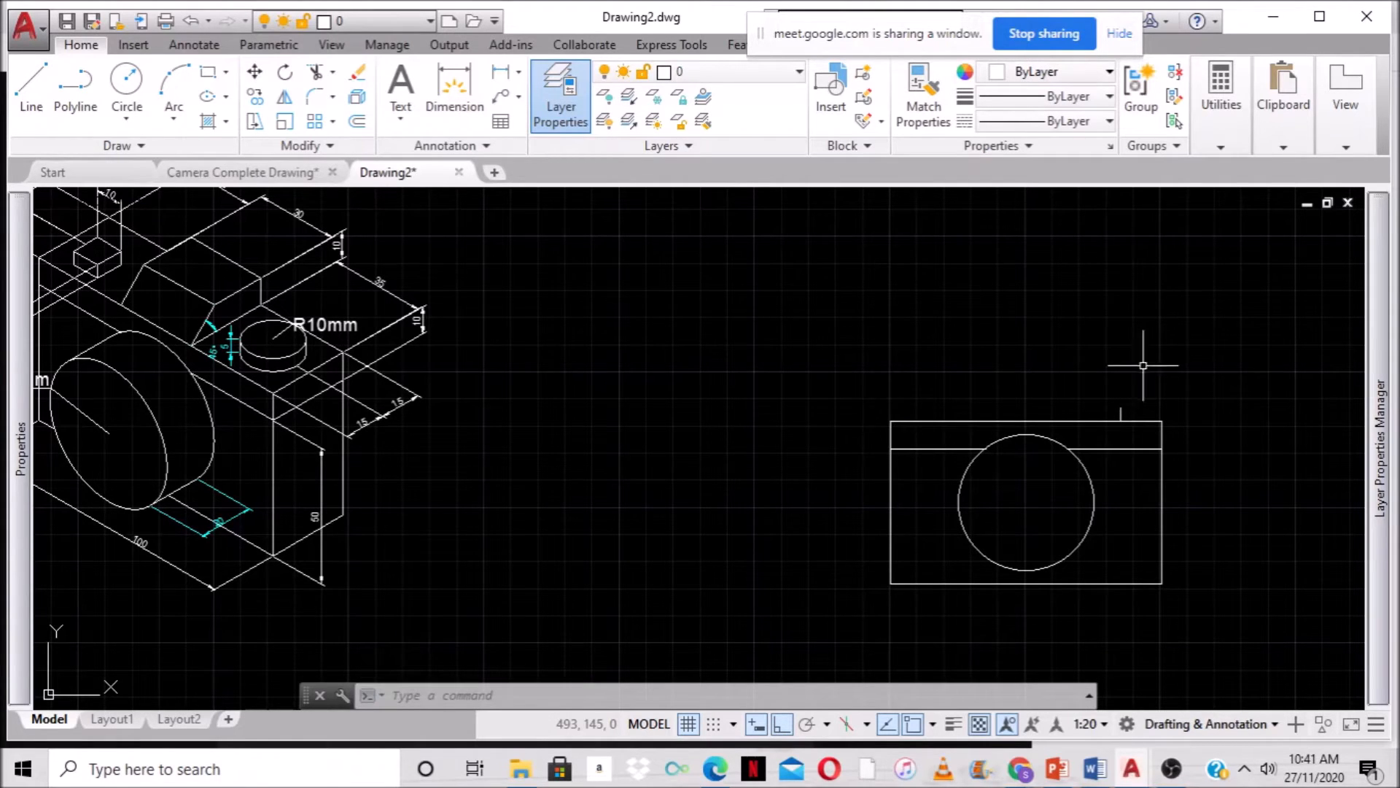
middle_click_drag(1164, 405, 1152, 426)
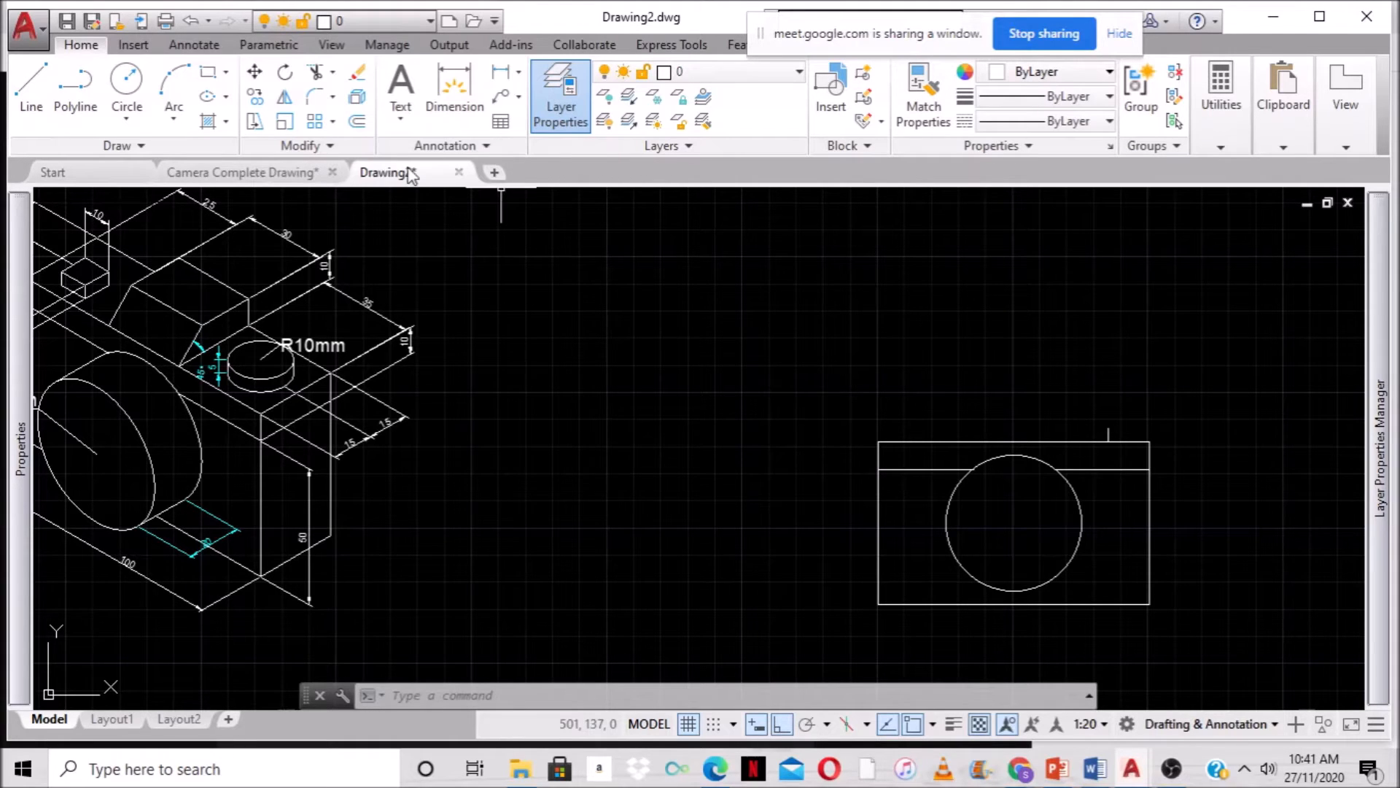
left_click(357, 122)
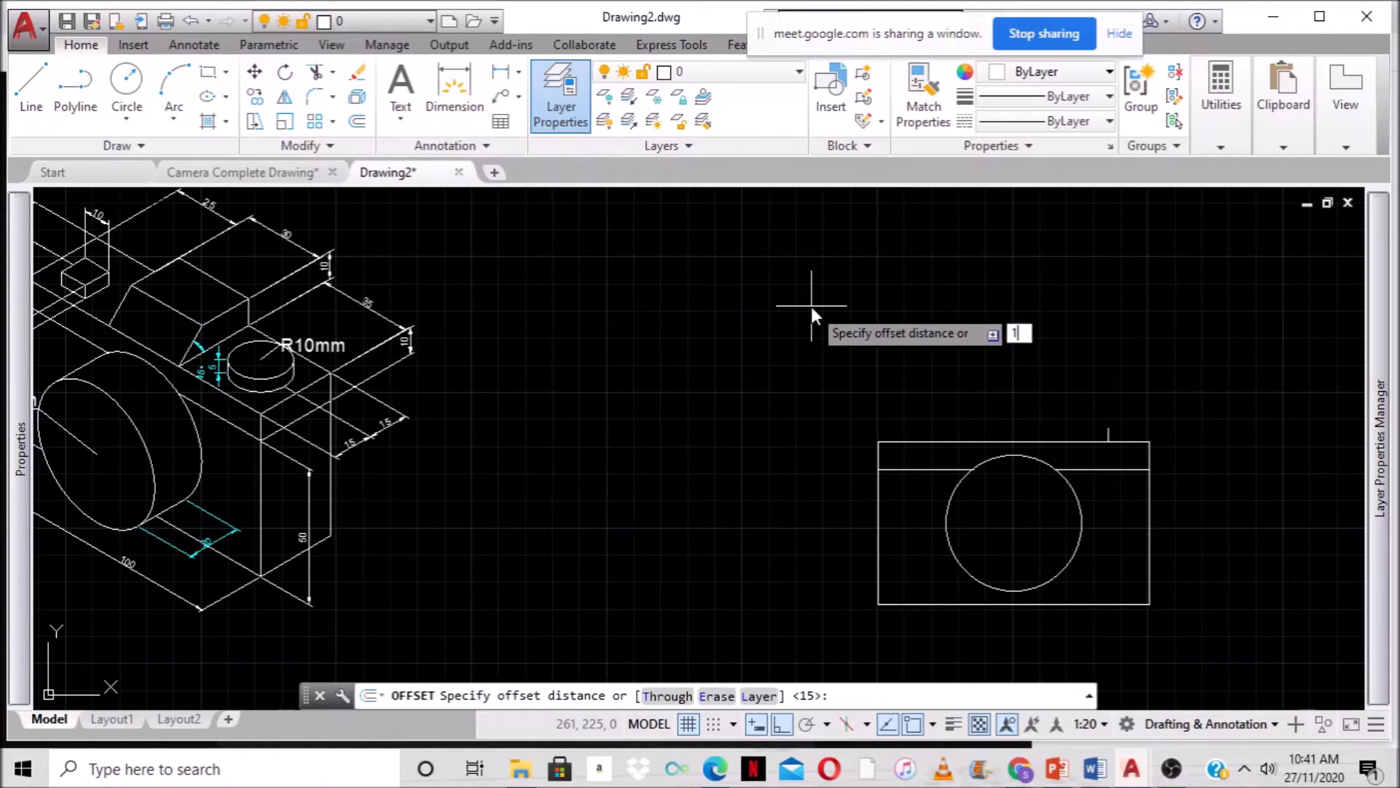
key("Return")
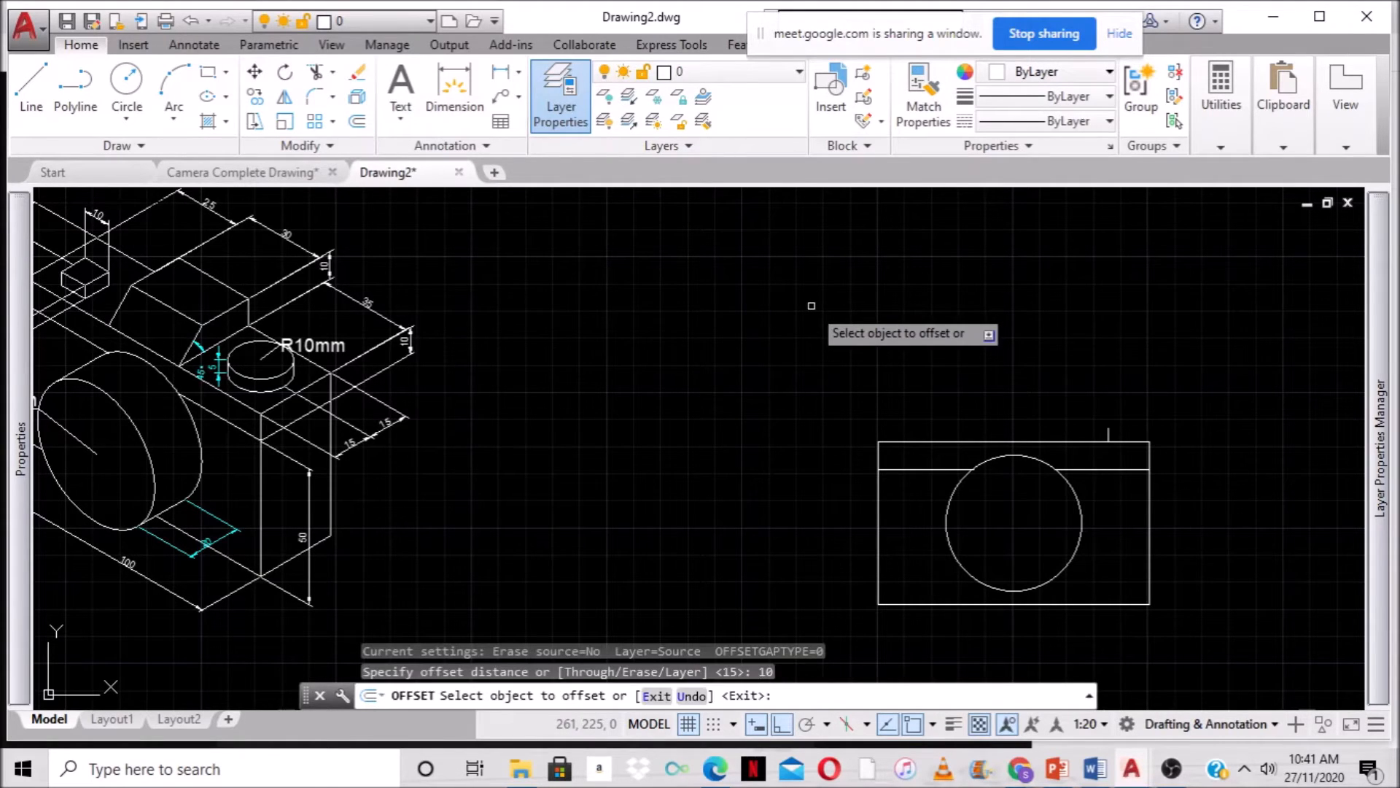
left_click(1103, 439)
left_click(1063, 433)
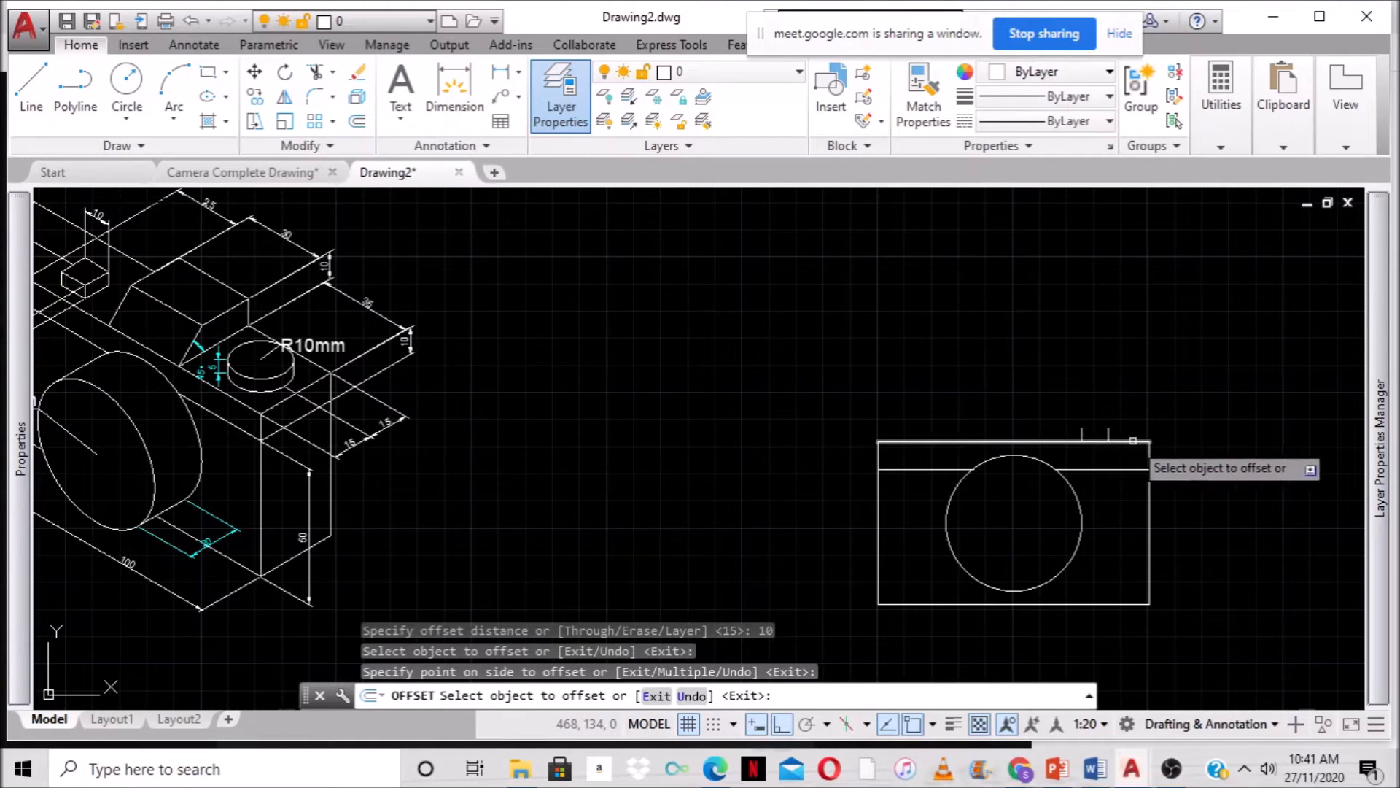
left_click(1093, 441)
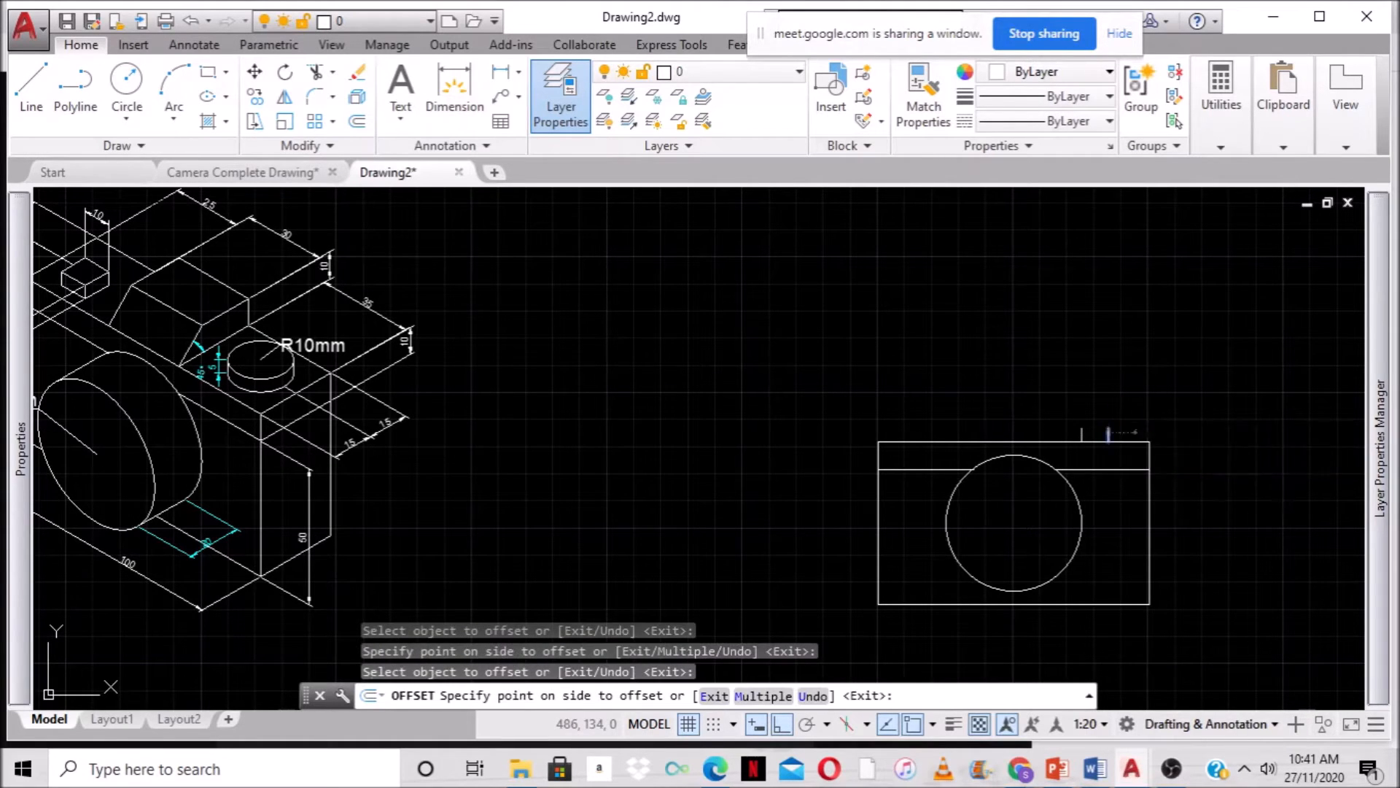
left_click(1134, 398)
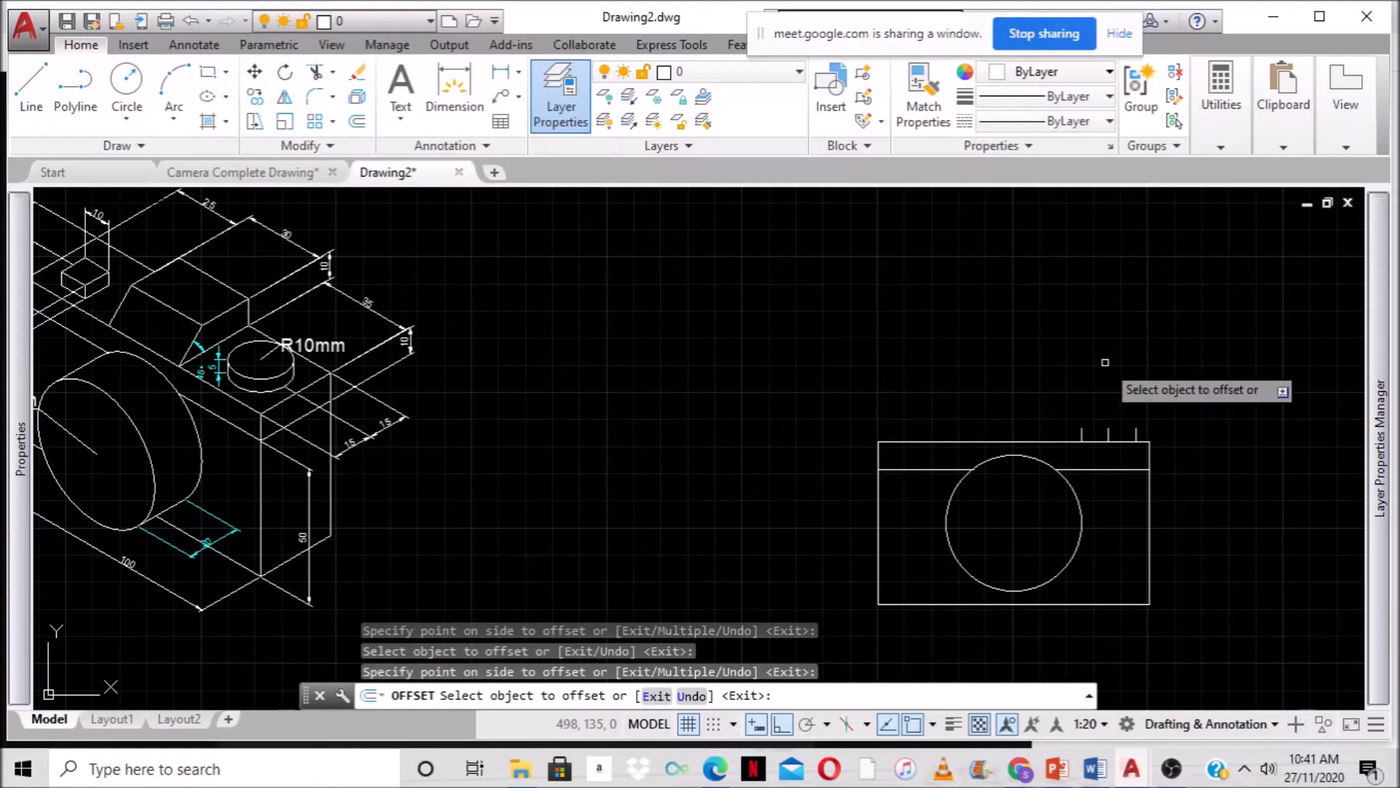
key("Escape")
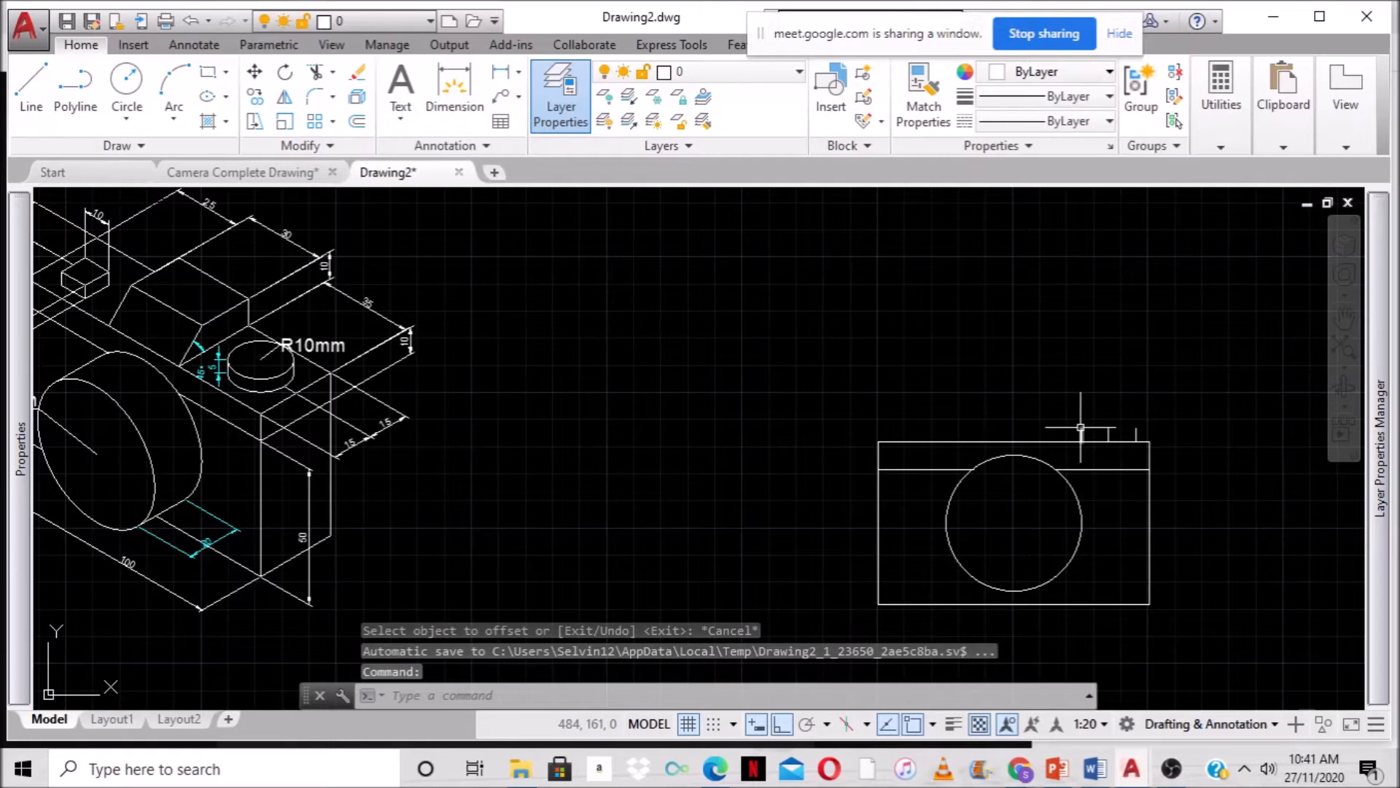
Draw a horizontal line joining the upper ends of the two outer short vertical lines.
left_click(37, 86)
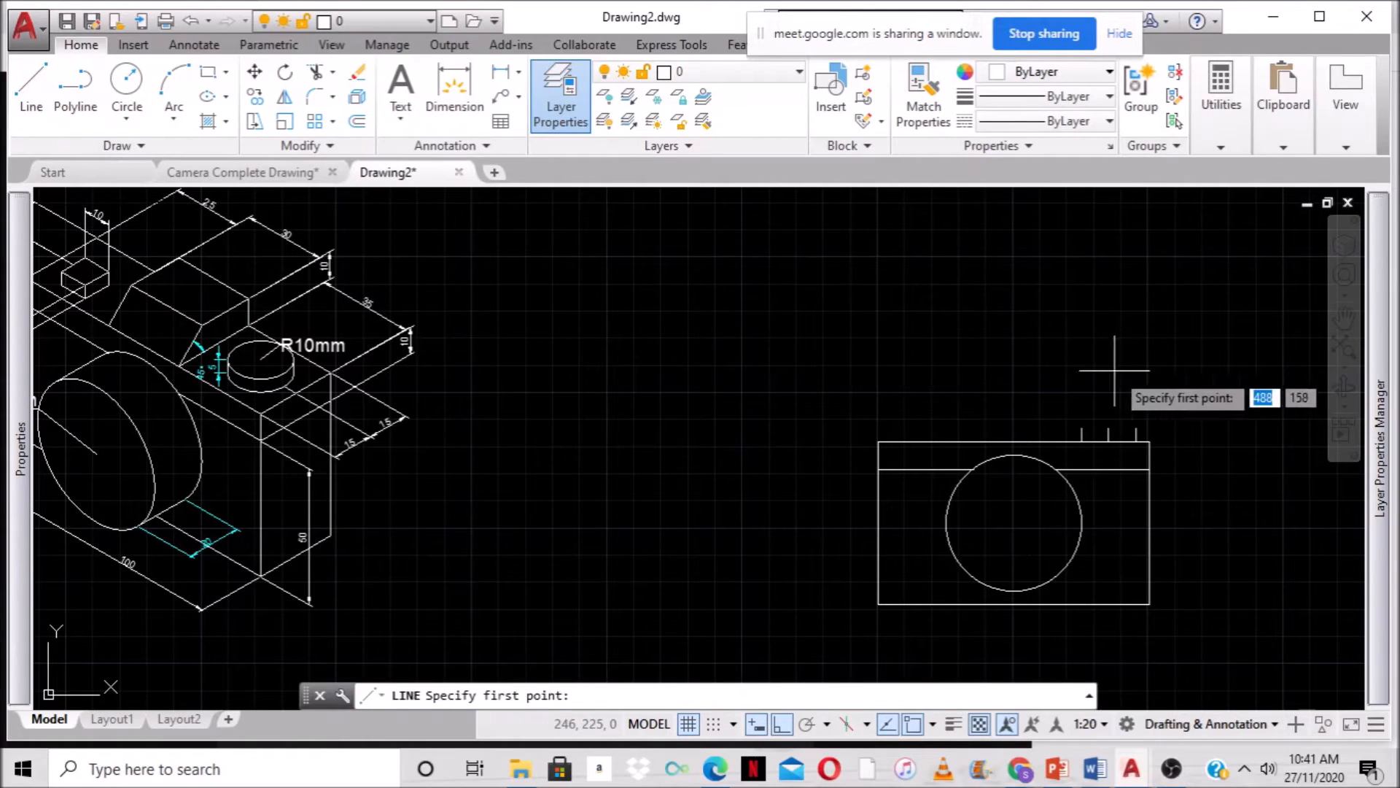
left_click(1081, 428)
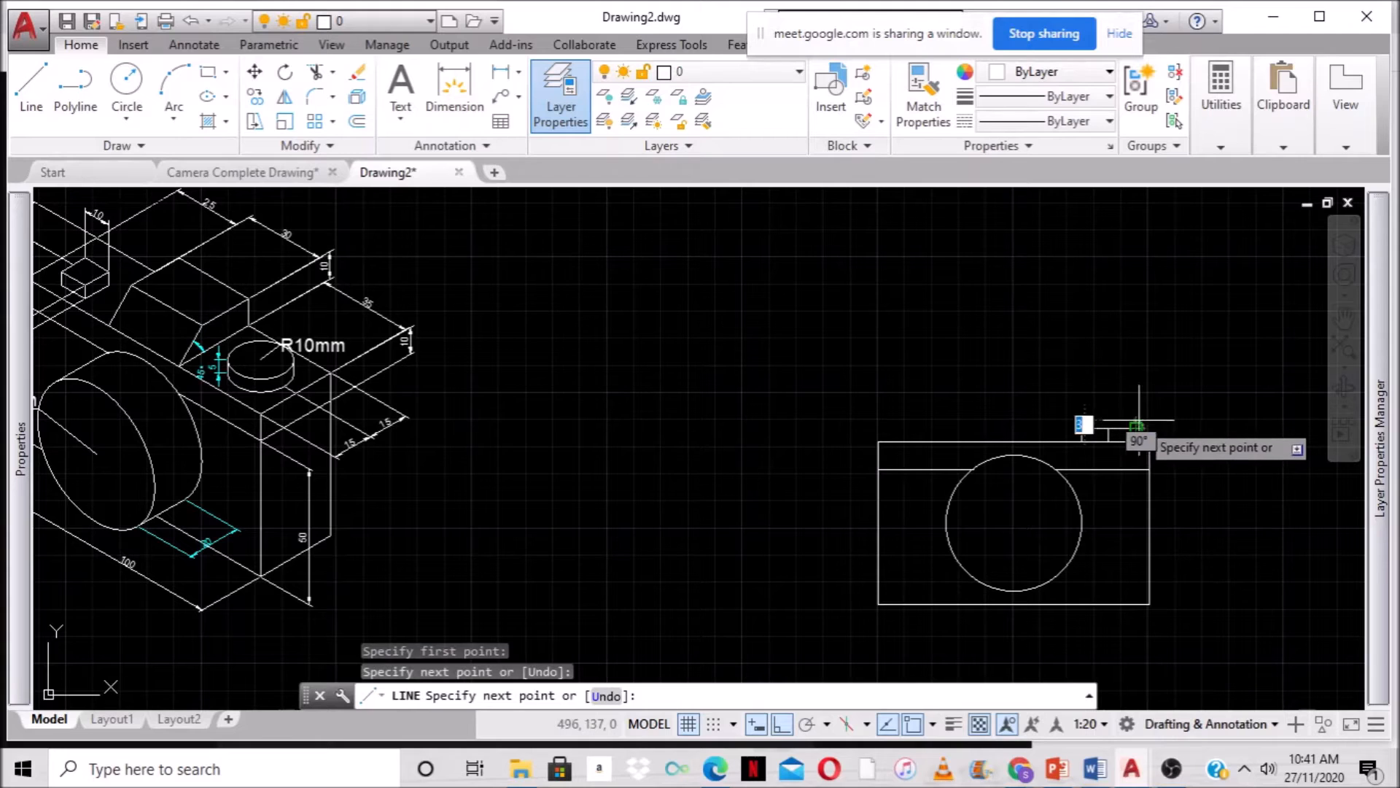
key("Return")
Move the middle vertical line of the button to the CENTER layer.
scroll(1101, 364, "up", 2)
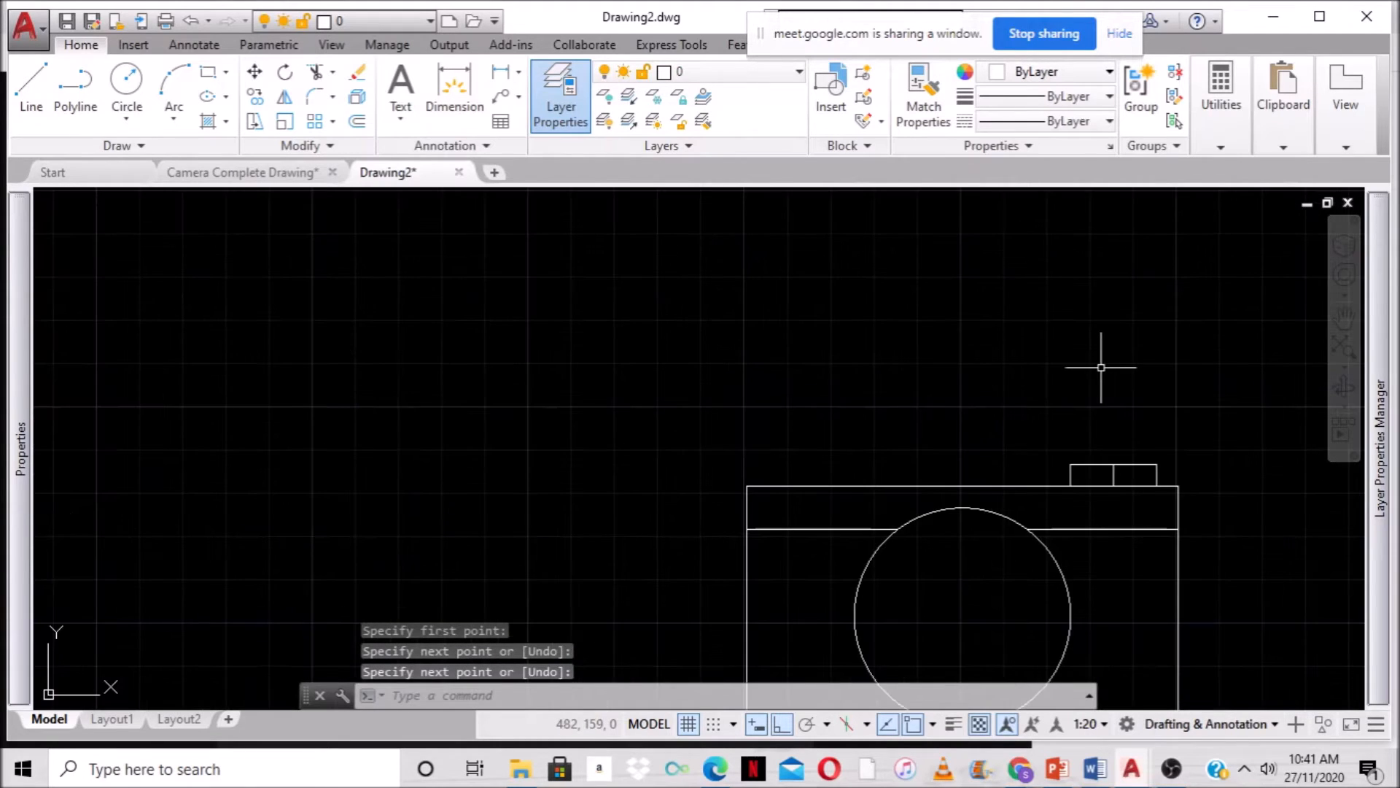
scroll(1101, 367, "down", 2)
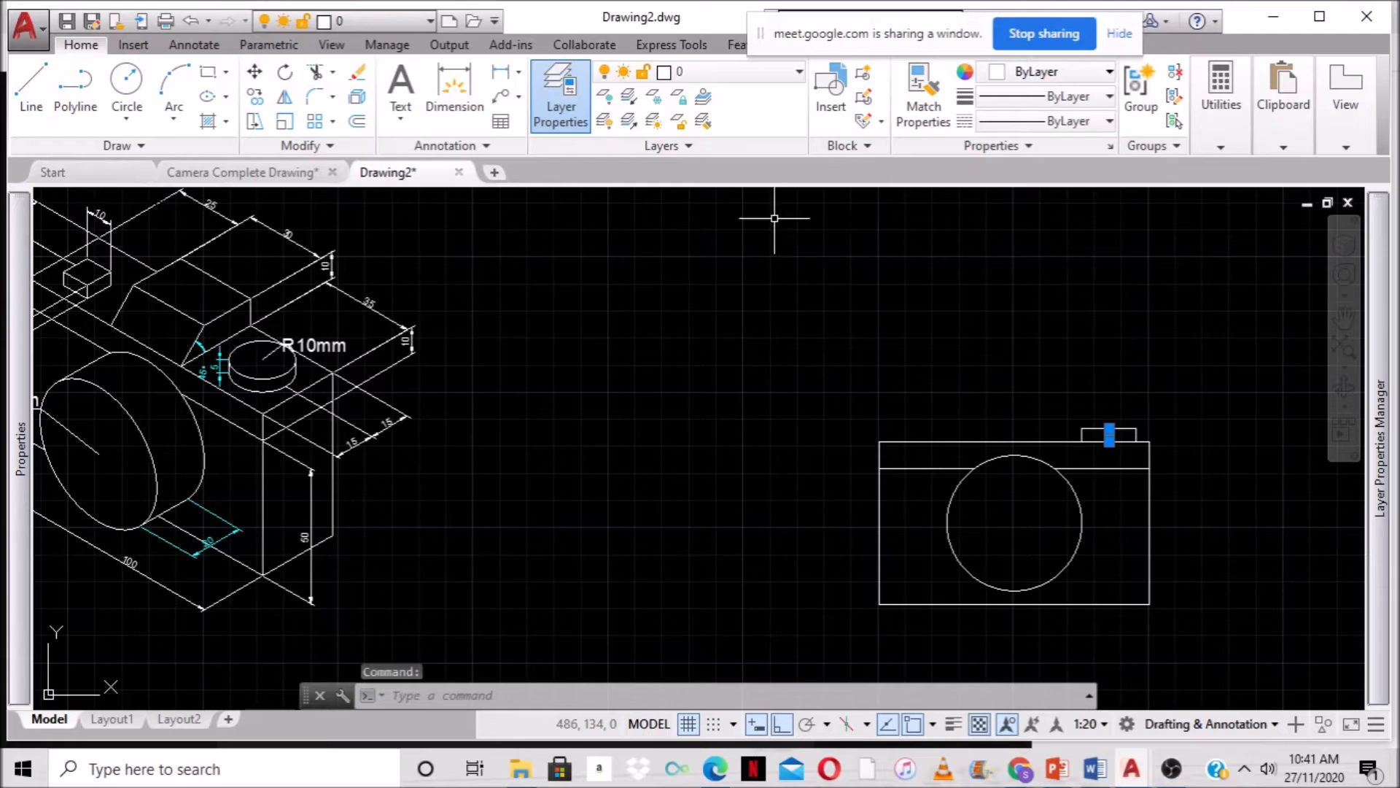
left_click(799, 72)
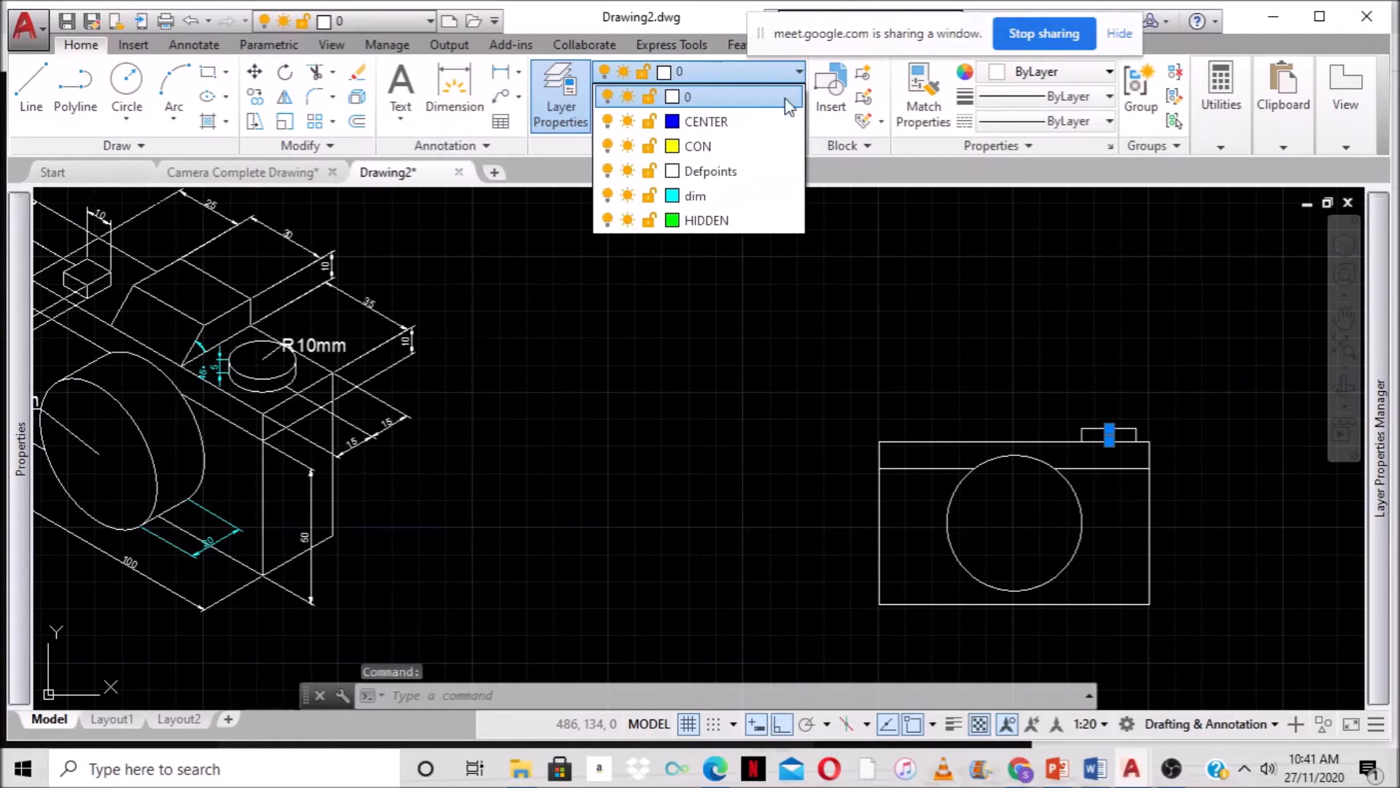
left_click(706, 122)
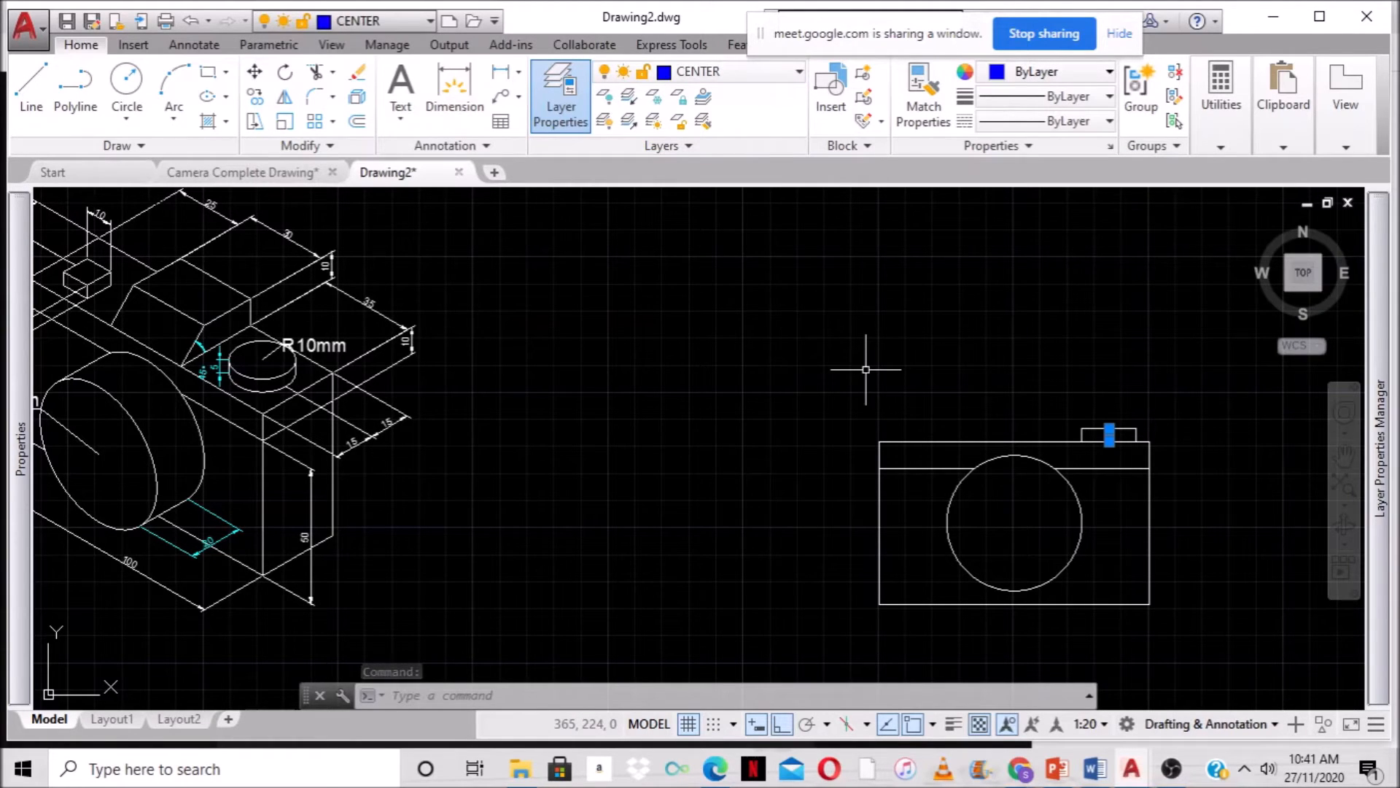
key("Escape")
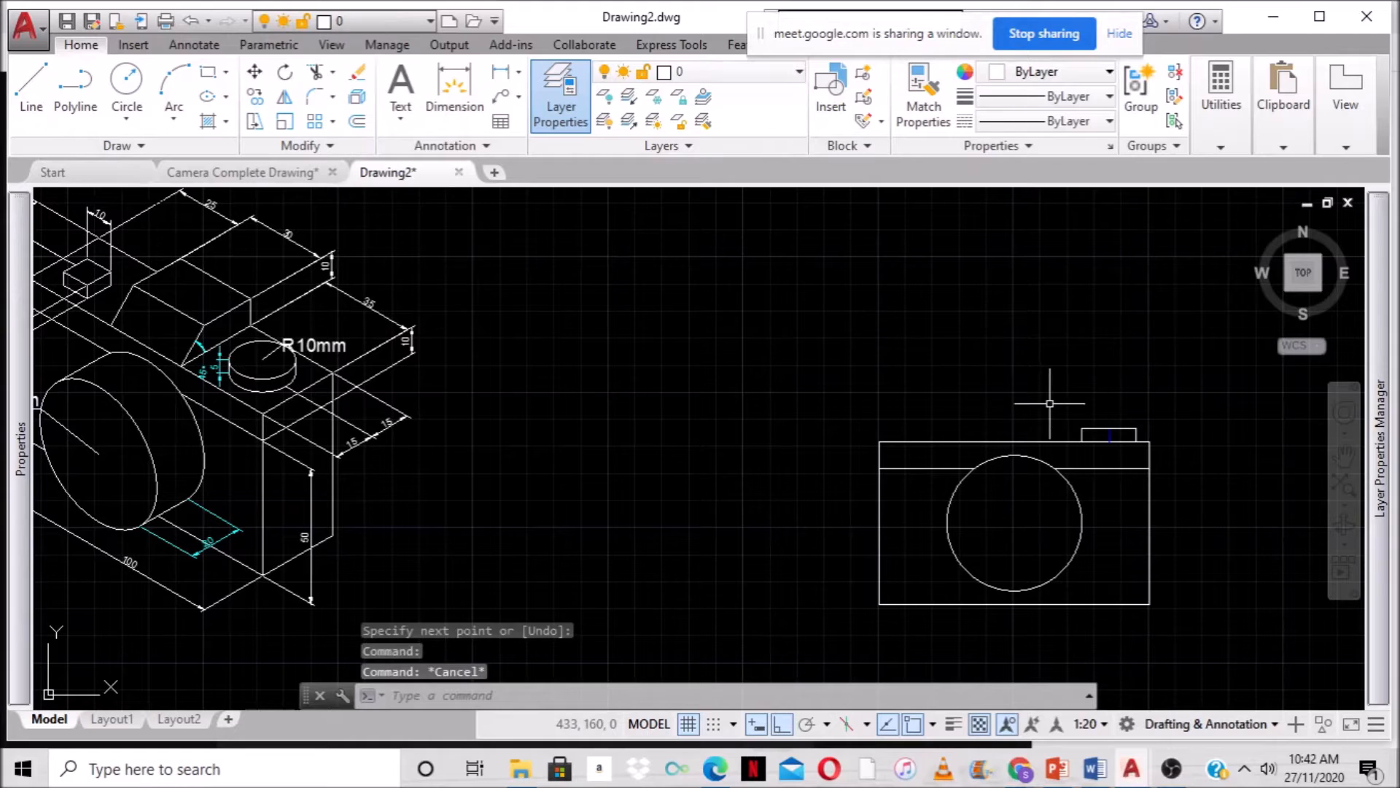
Examine the button's centre line in the front view and the small block's dimensions on the isometric camera.
scroll(1037, 381, "up", 2)
scroll(1069, 399, "up", 2)
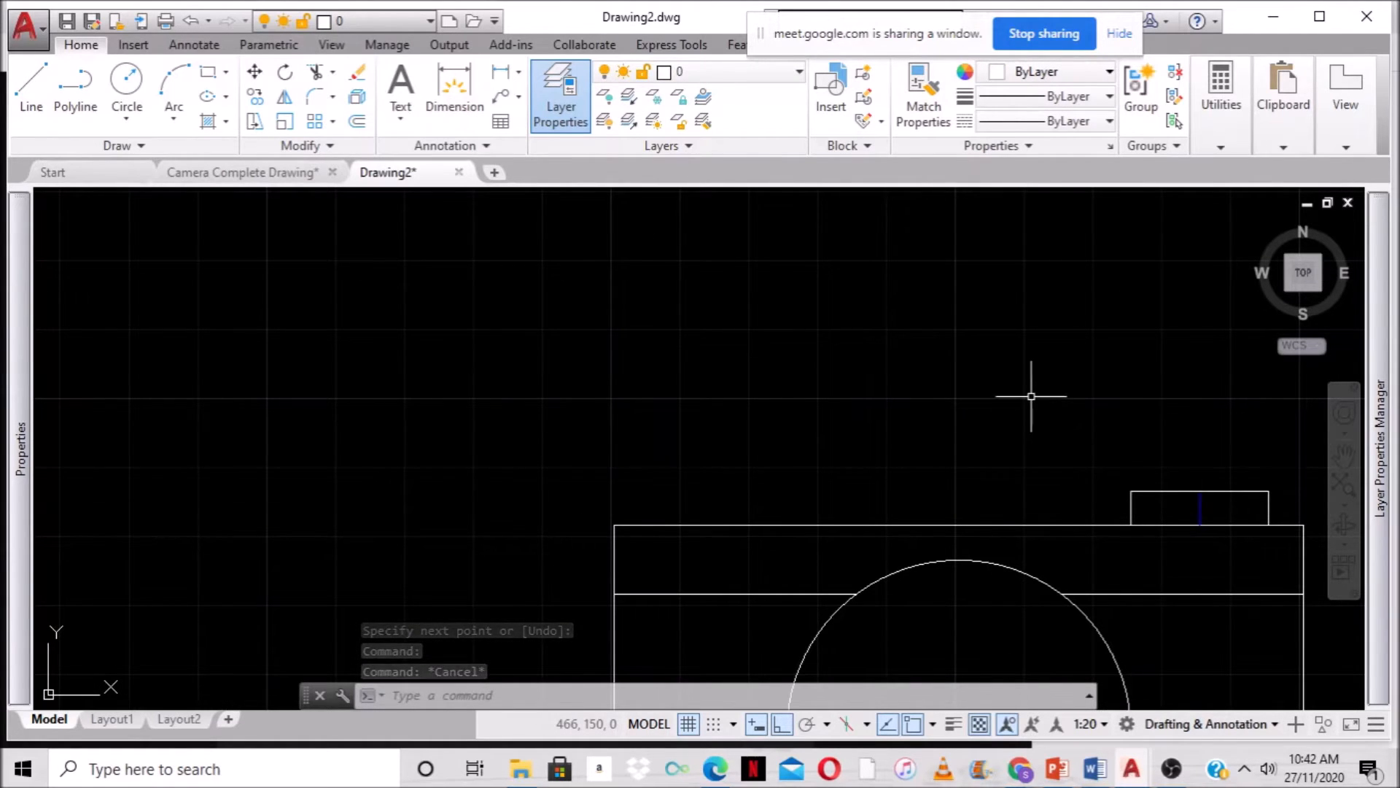
scroll(1030, 398, "down", 4)
scroll(1112, 456, "up", 8)
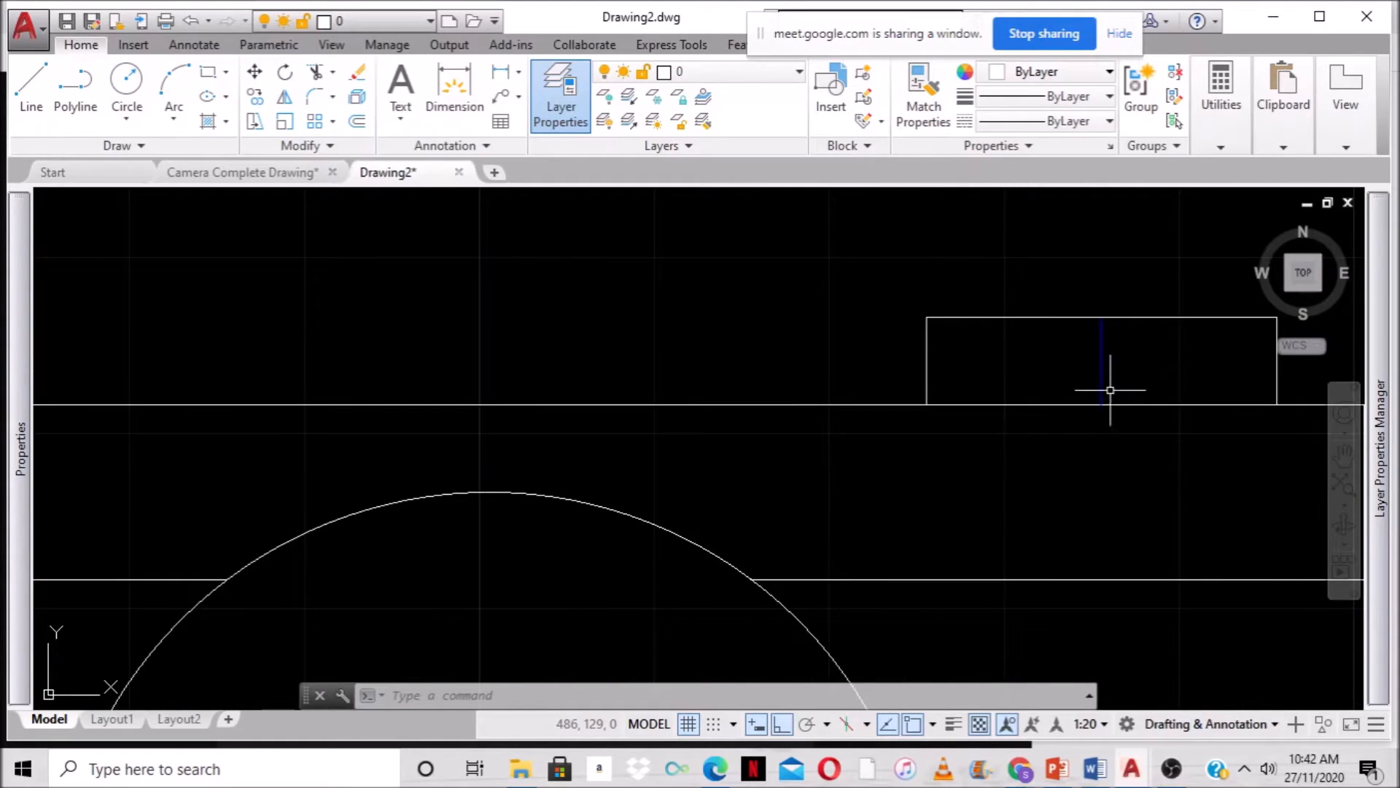
scroll(1010, 365, "down", 4)
scroll(598, 405, "down", 2)
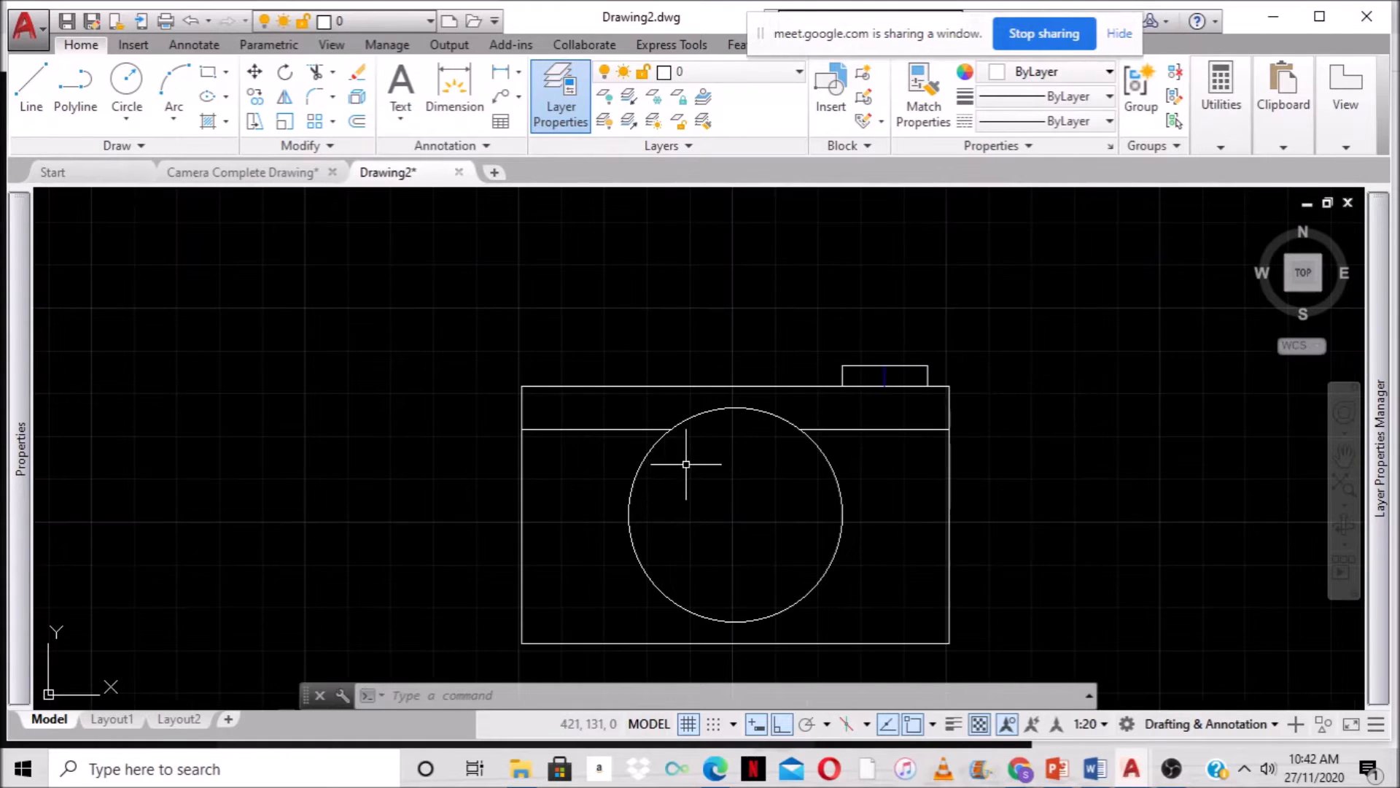
scroll(558, 381, "down", 2)
mouse_move(568, 394)
middle_mouse_down()
mouse_move(698, 442)
mouse_move(745, 436)
middle_mouse_up()
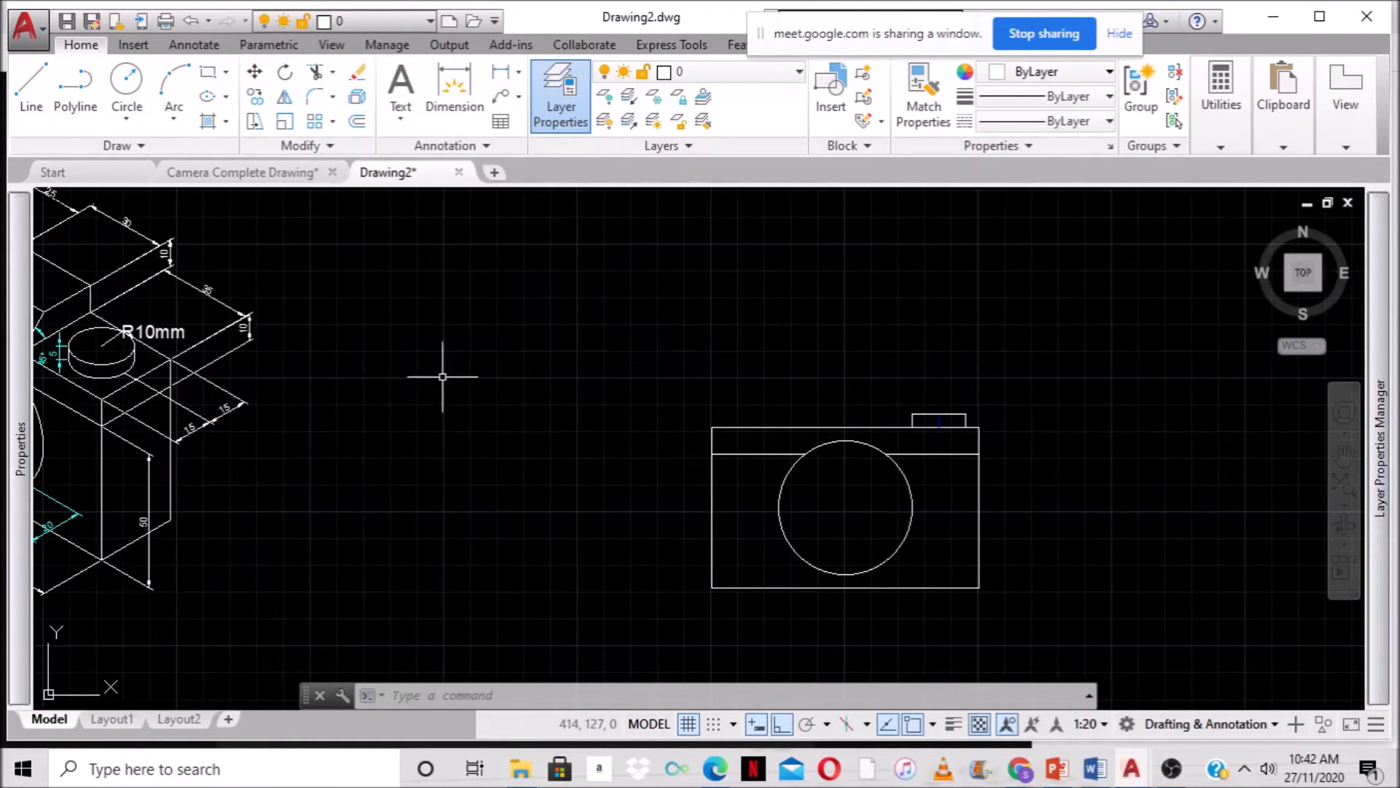
middle_click_drag(187, 404, 508, 483)
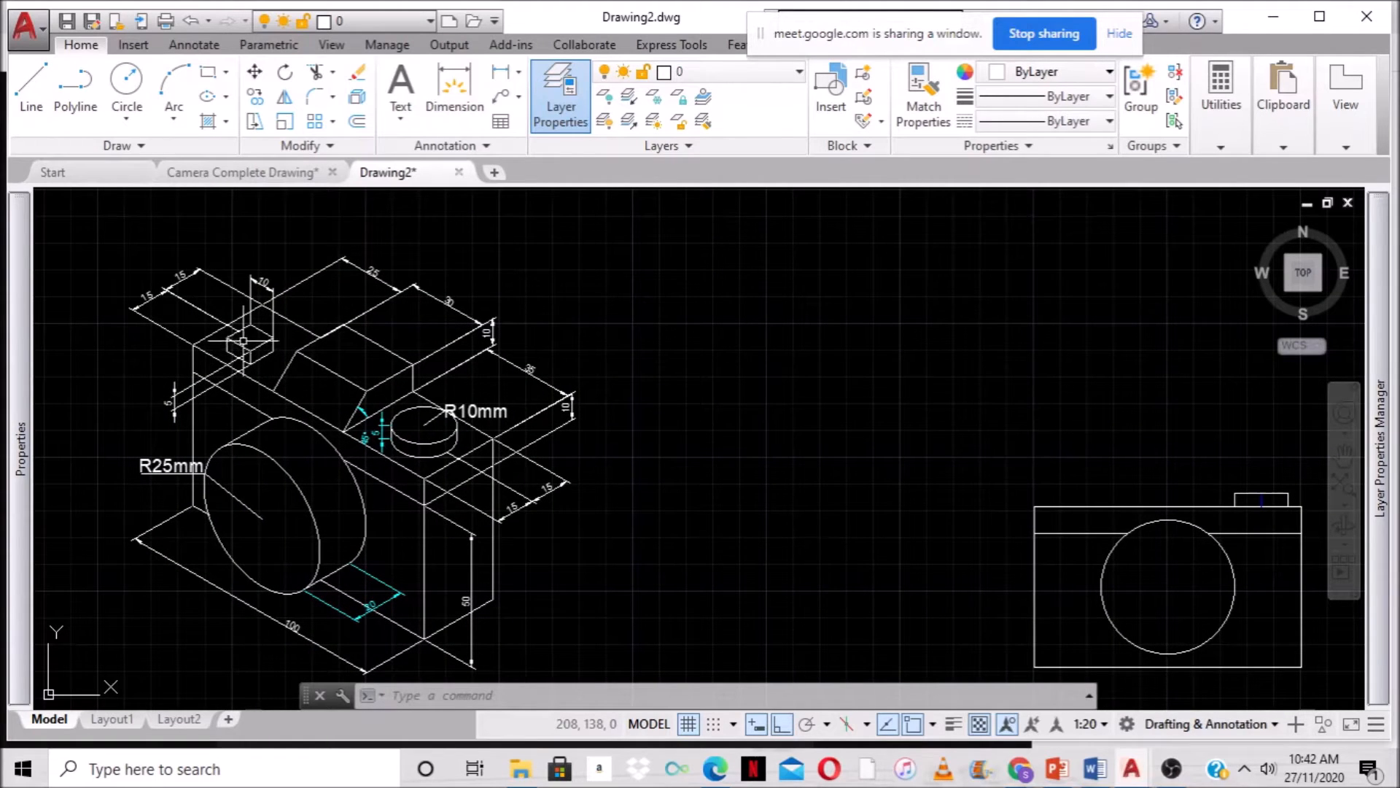
Draw a 5 mm vertical line upward from the upper-left corner of the front view's body.
mouse_move(652, 461)
middle_mouse_down()
mouse_move(452, 440)
mouse_move(459, 459)
mouse_move(570, 483)
middle_mouse_up()
middle_click_drag(358, 433, 236, 396)
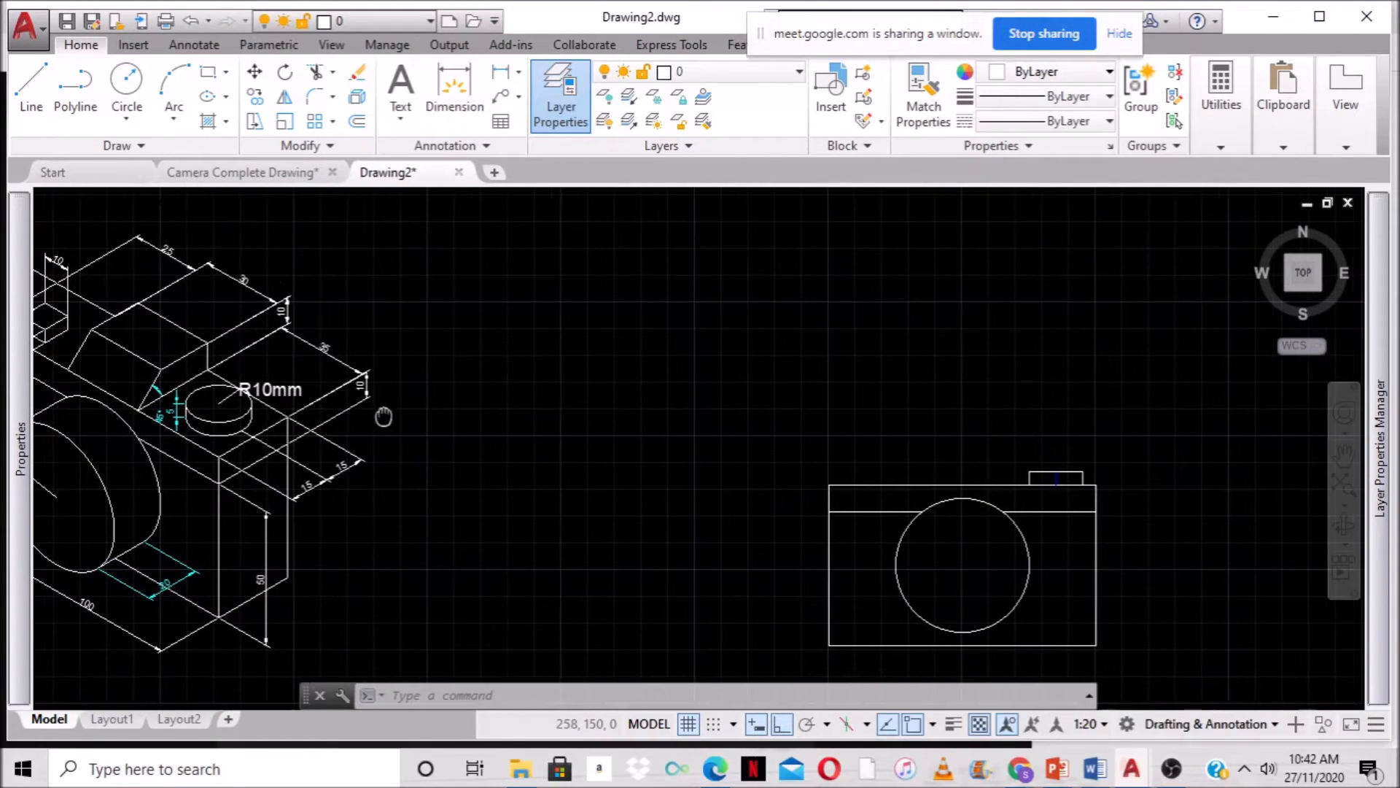
left_click(31, 86)
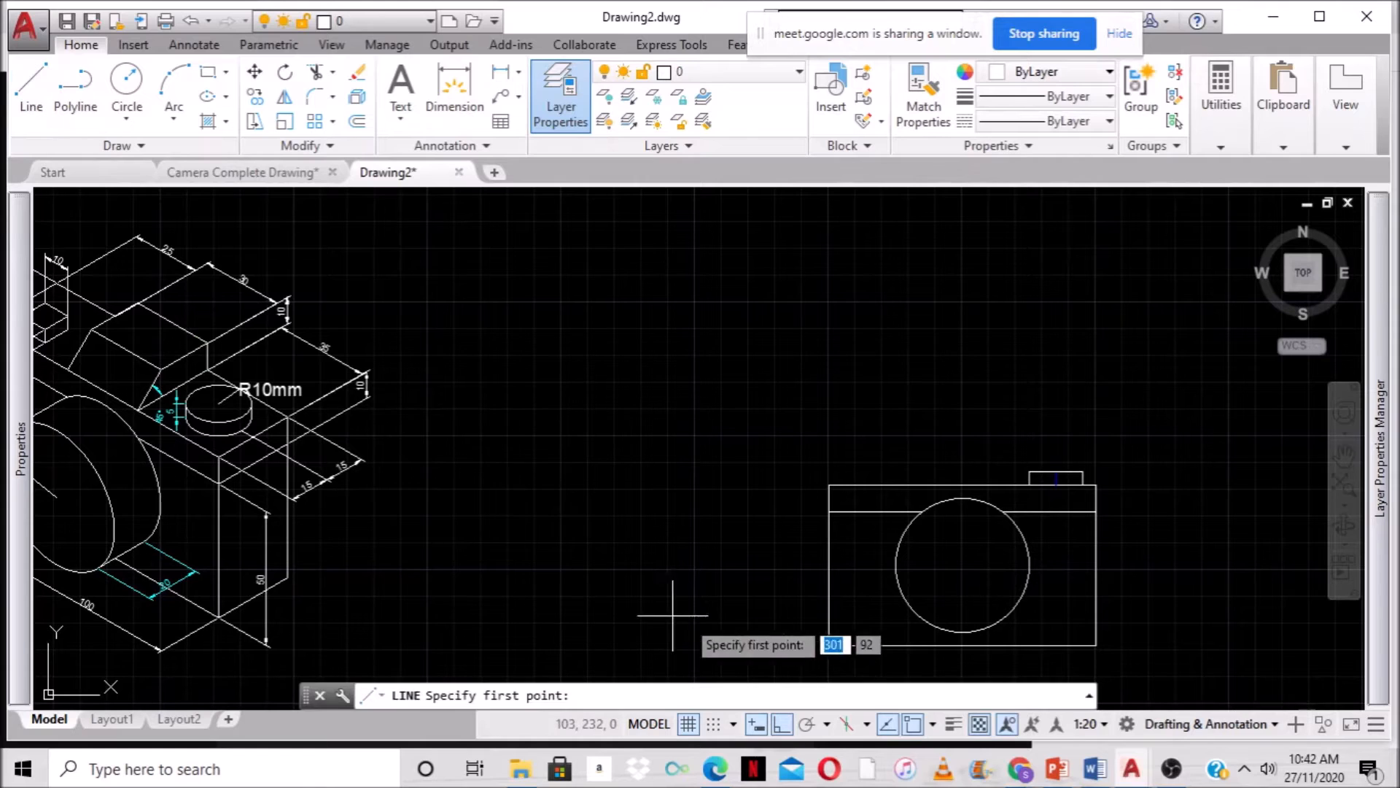
left_click(828, 483)
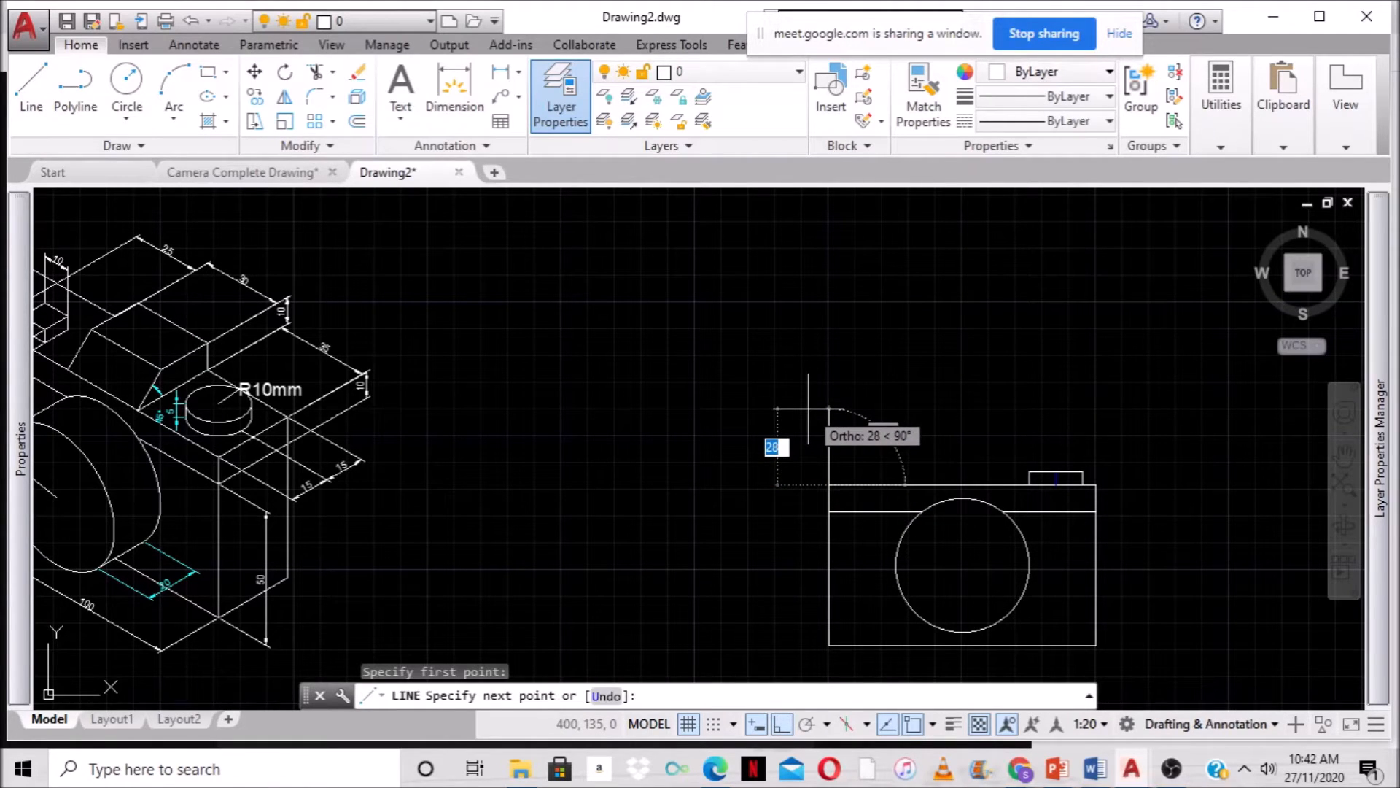
key("Return")
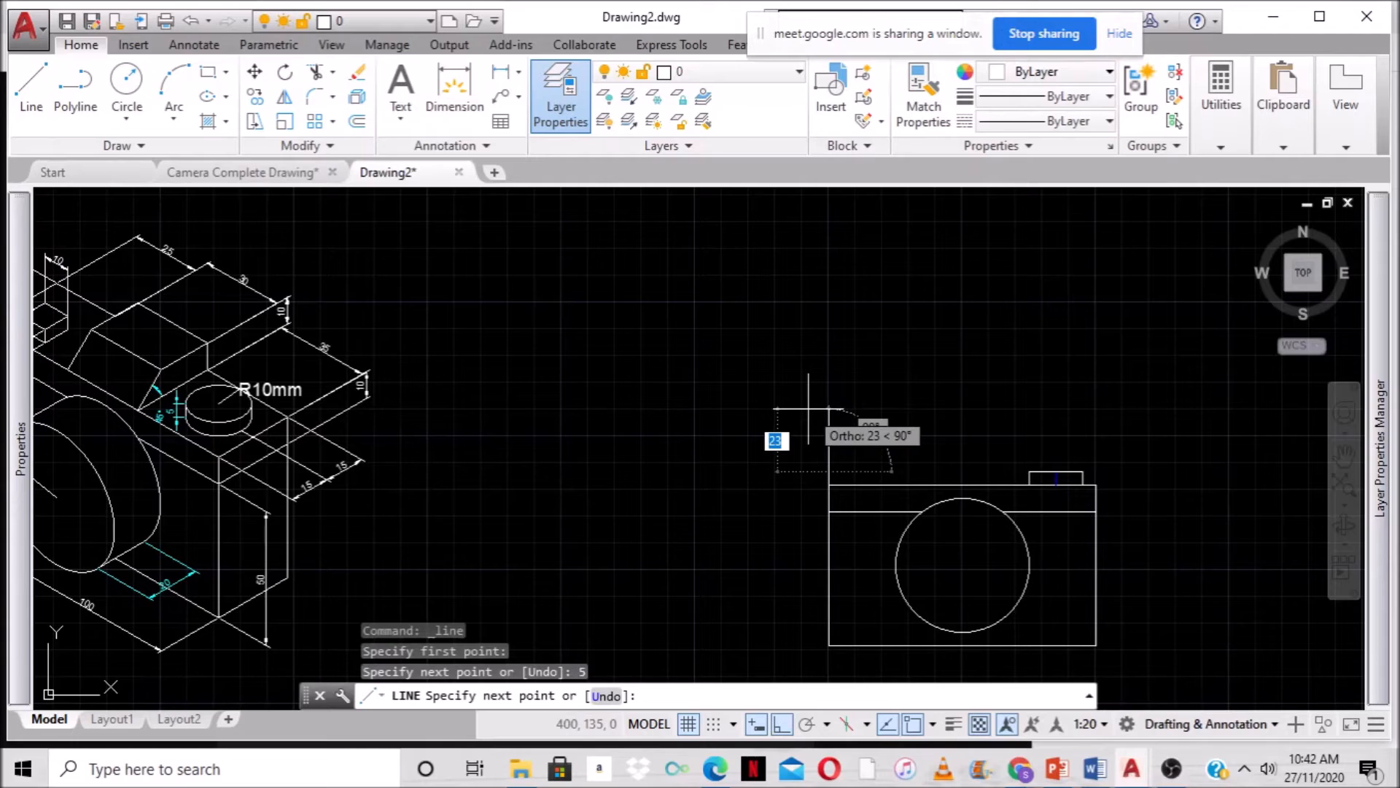
key("Return")
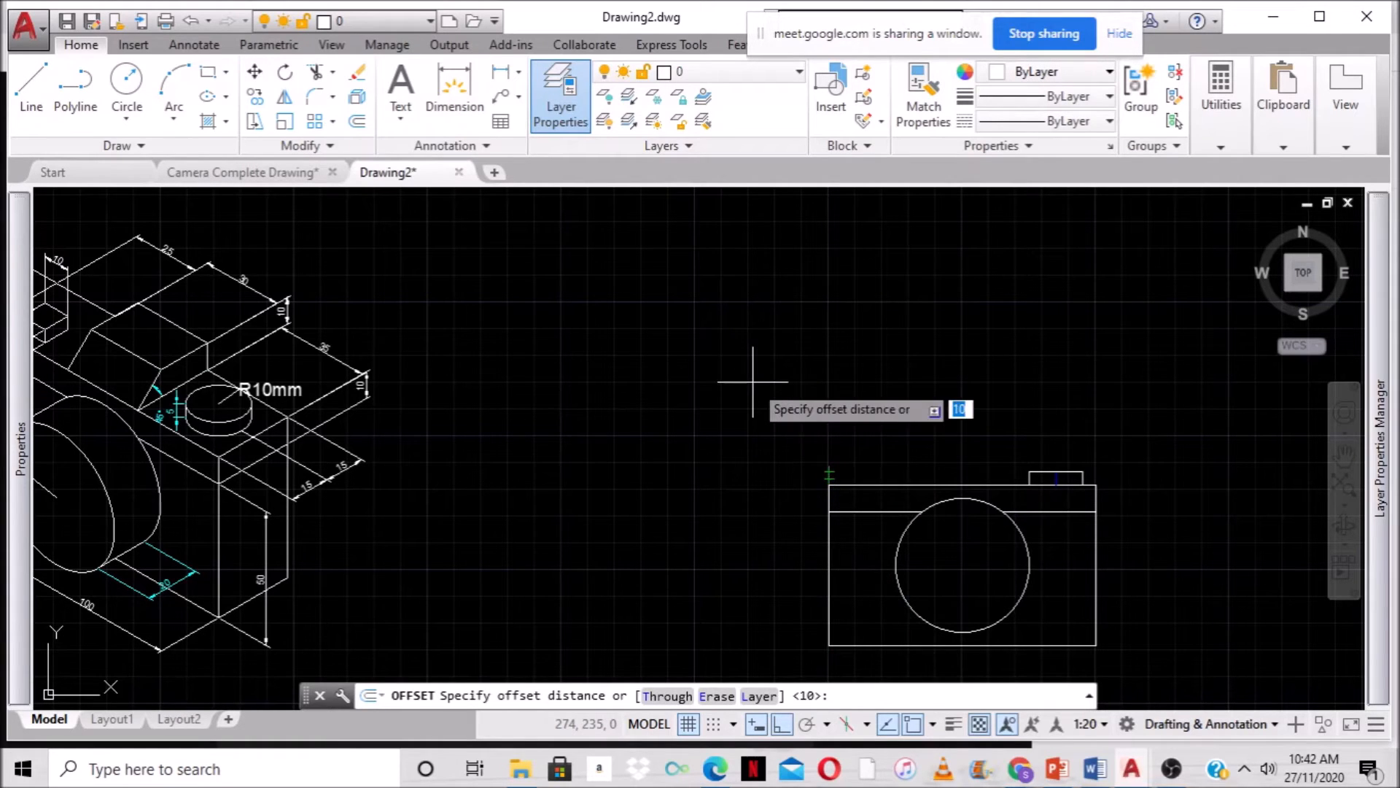
Offset the short vertical corner line 15 mm, placing copies both outside the body and inward over its top edge.
type("15")
key("Return")
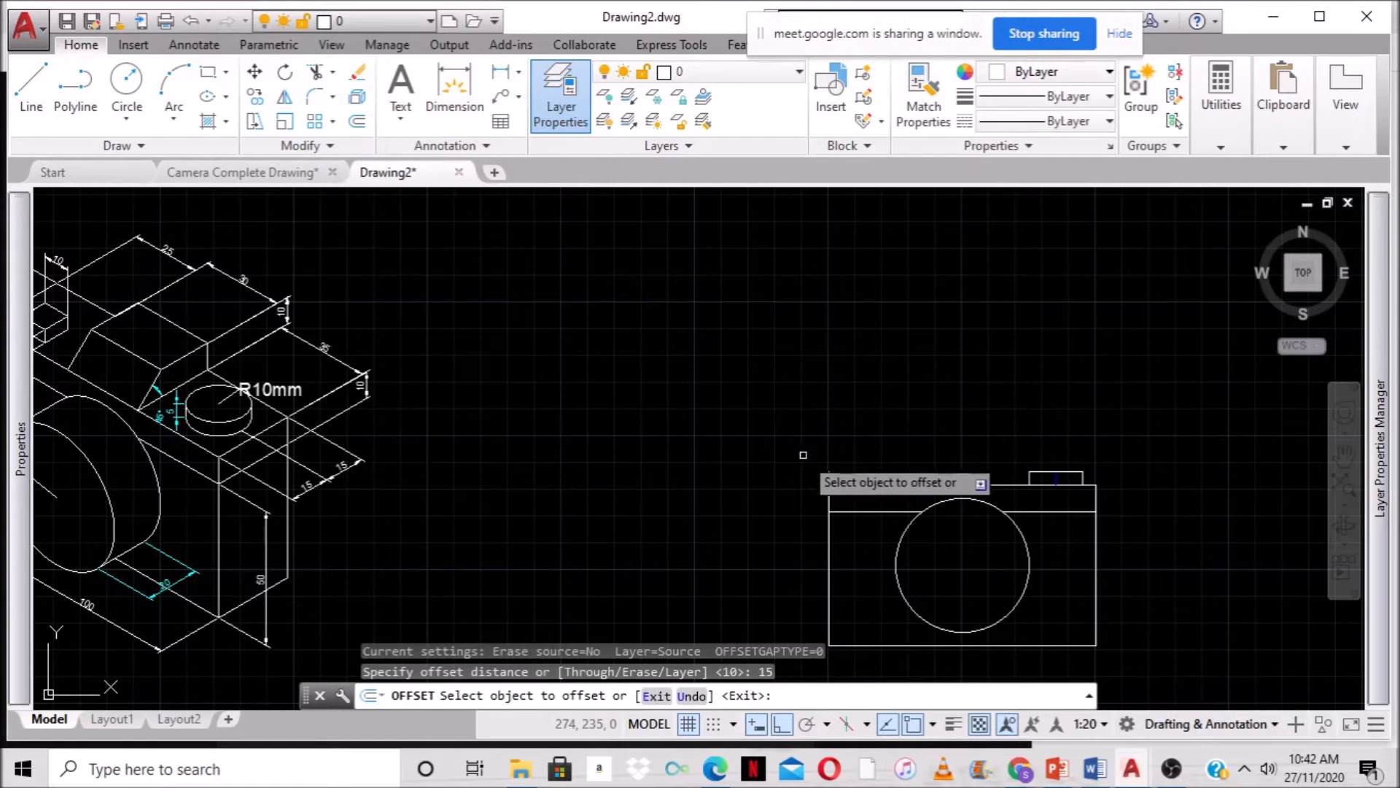
left_click(830, 478)
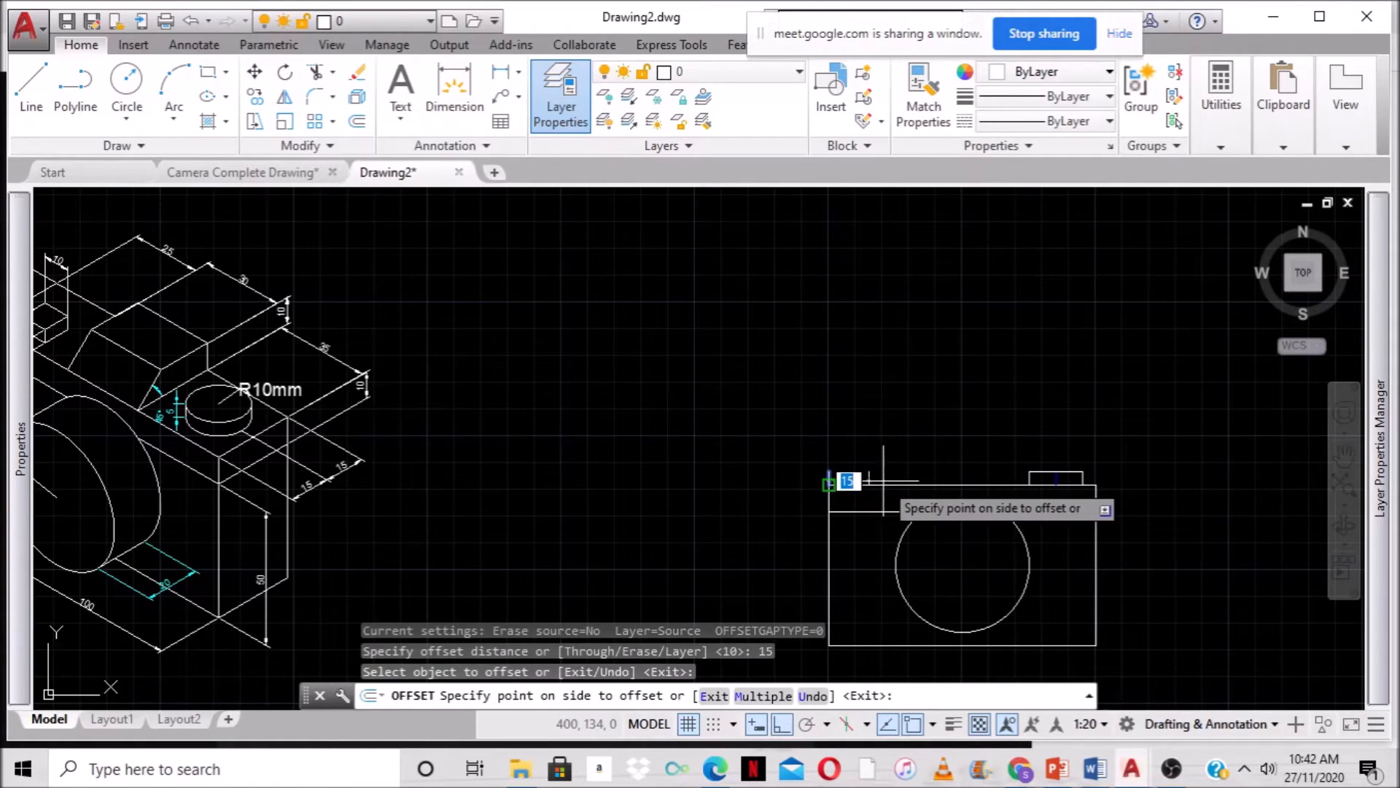
left_click(853, 478)
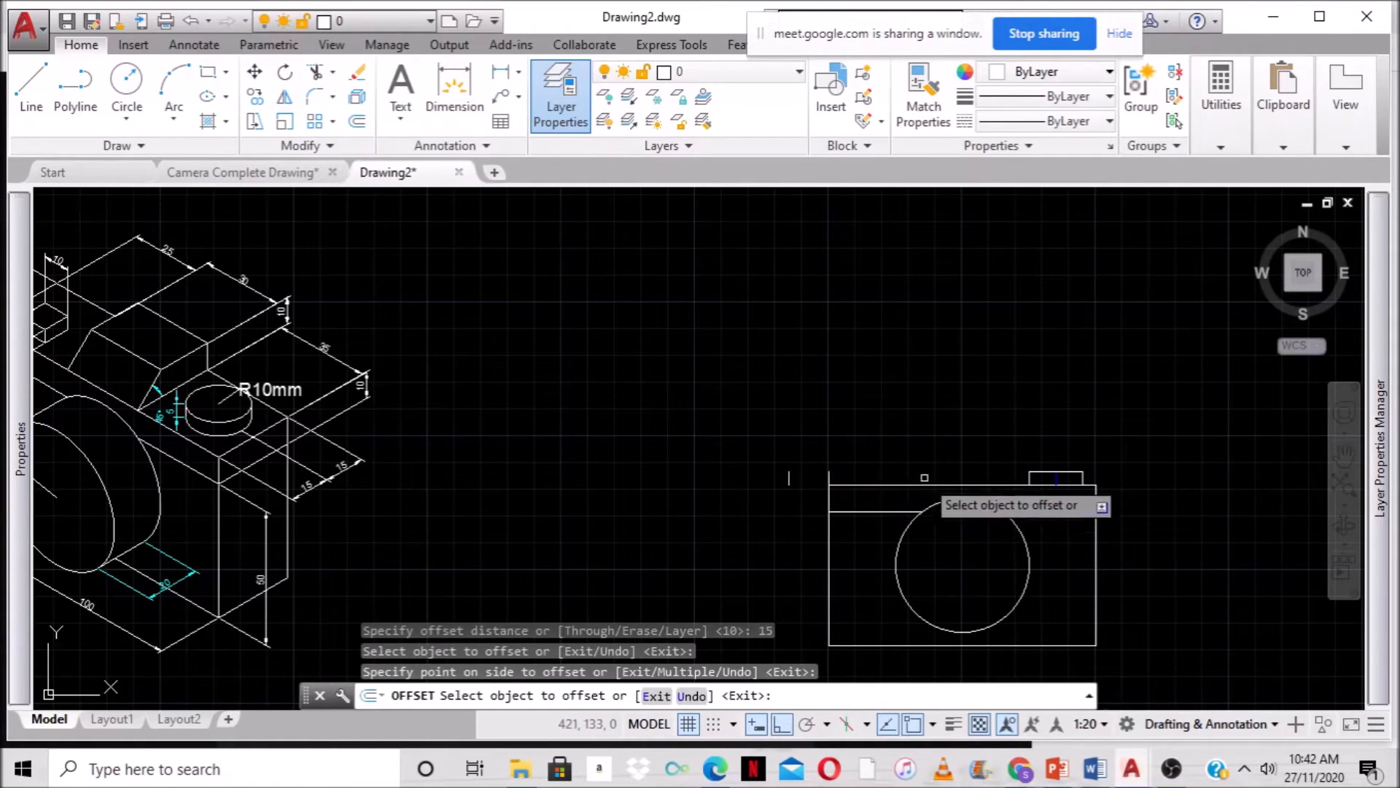
left_click(831, 483)
left_click(891, 484)
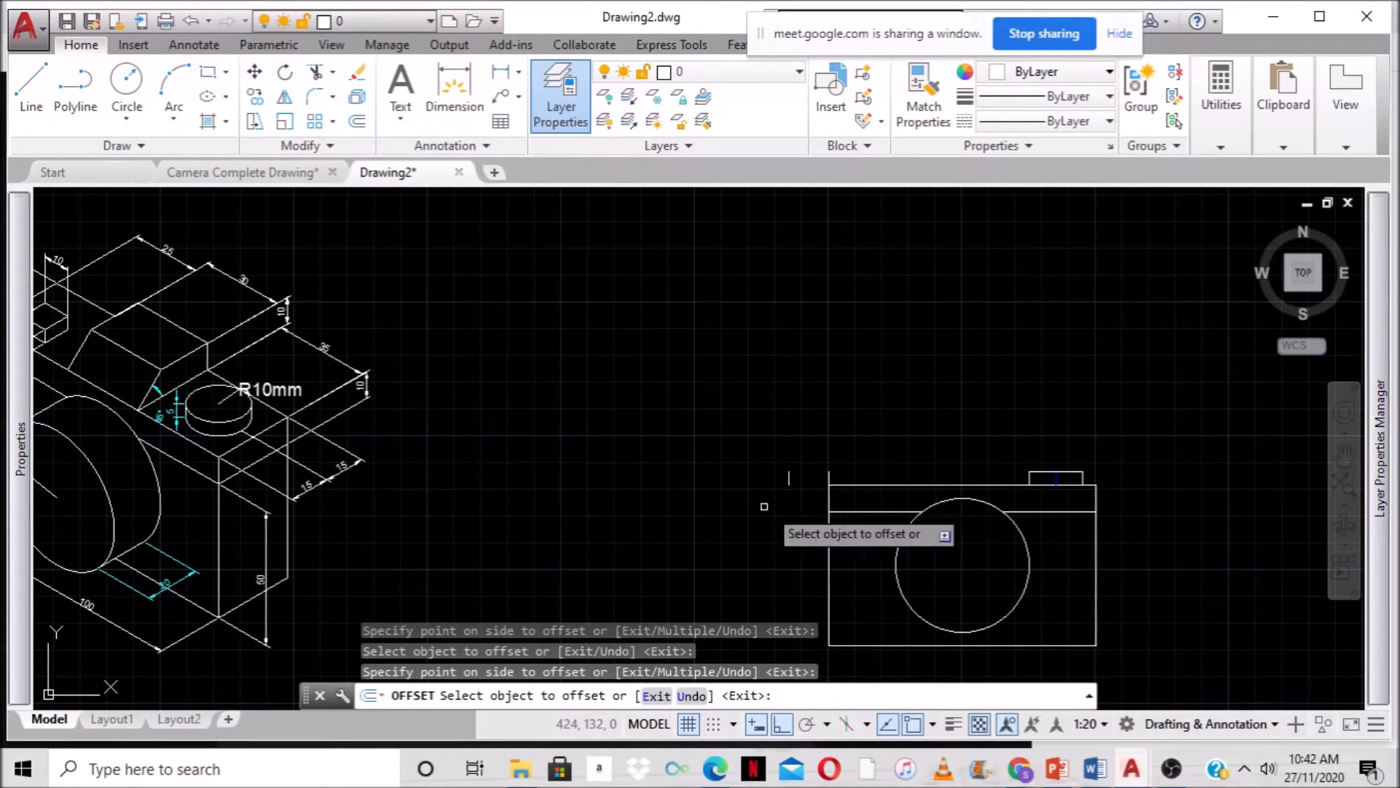
left_click(829, 479)
left_click(885, 474)
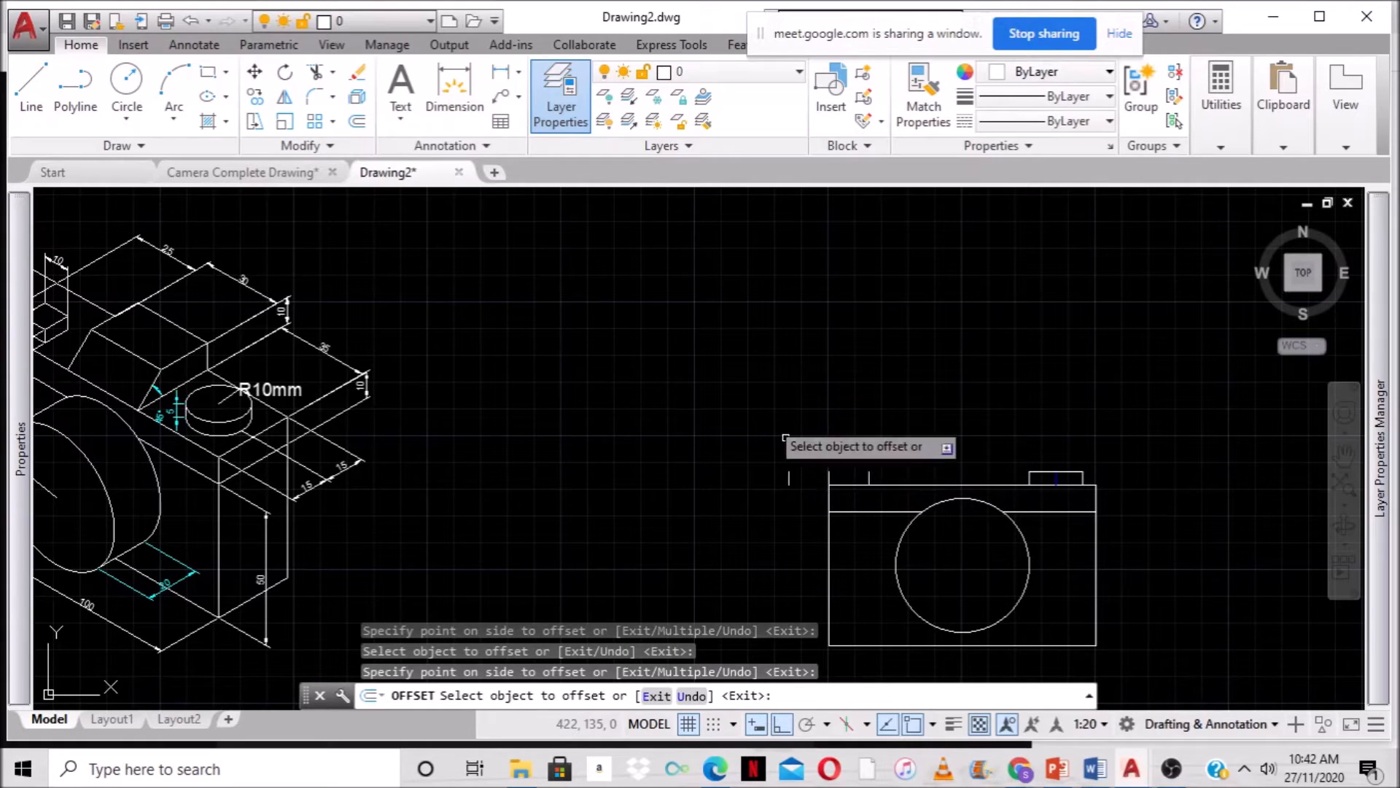
key("Escape")
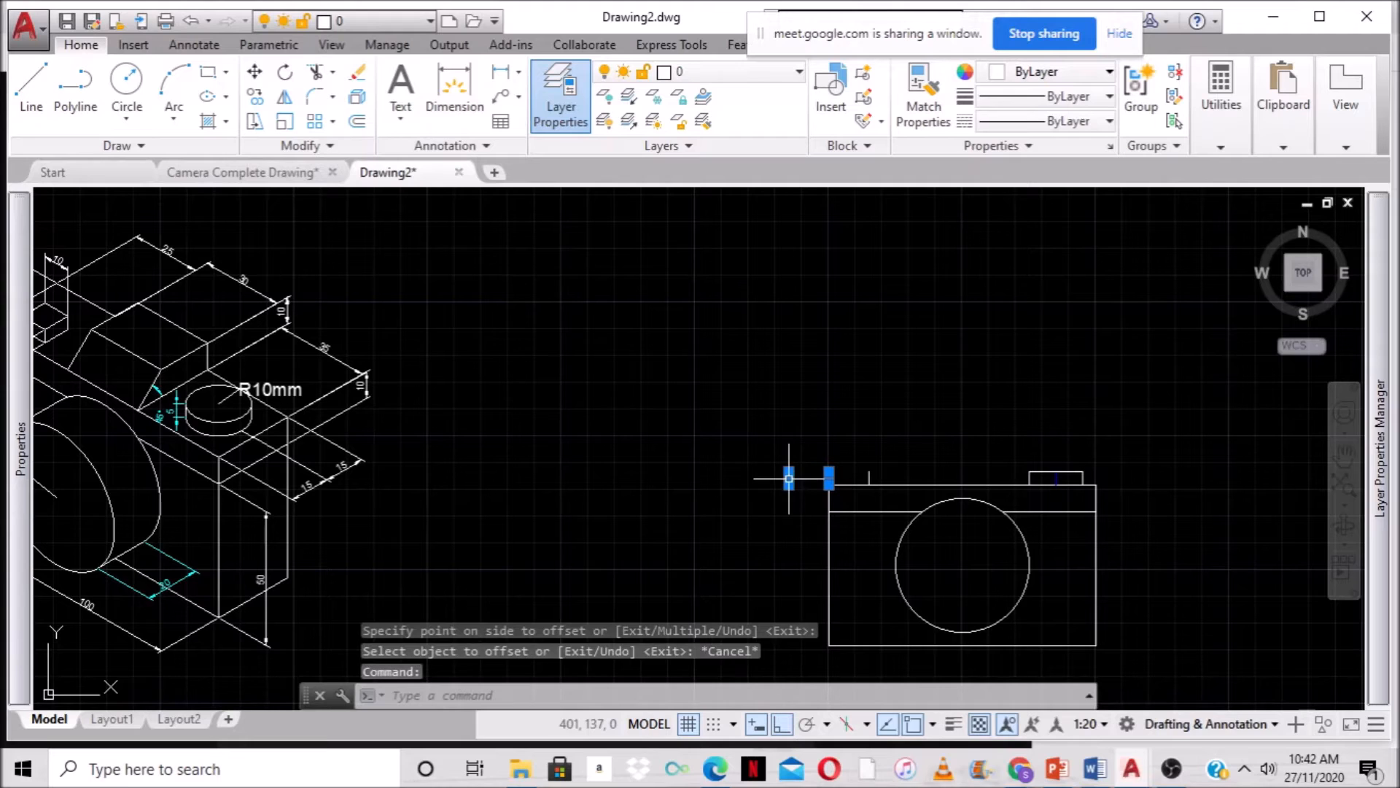
Delete the original short corner line and the copies outside the body, keeping the inward offset line.
key("Delete")
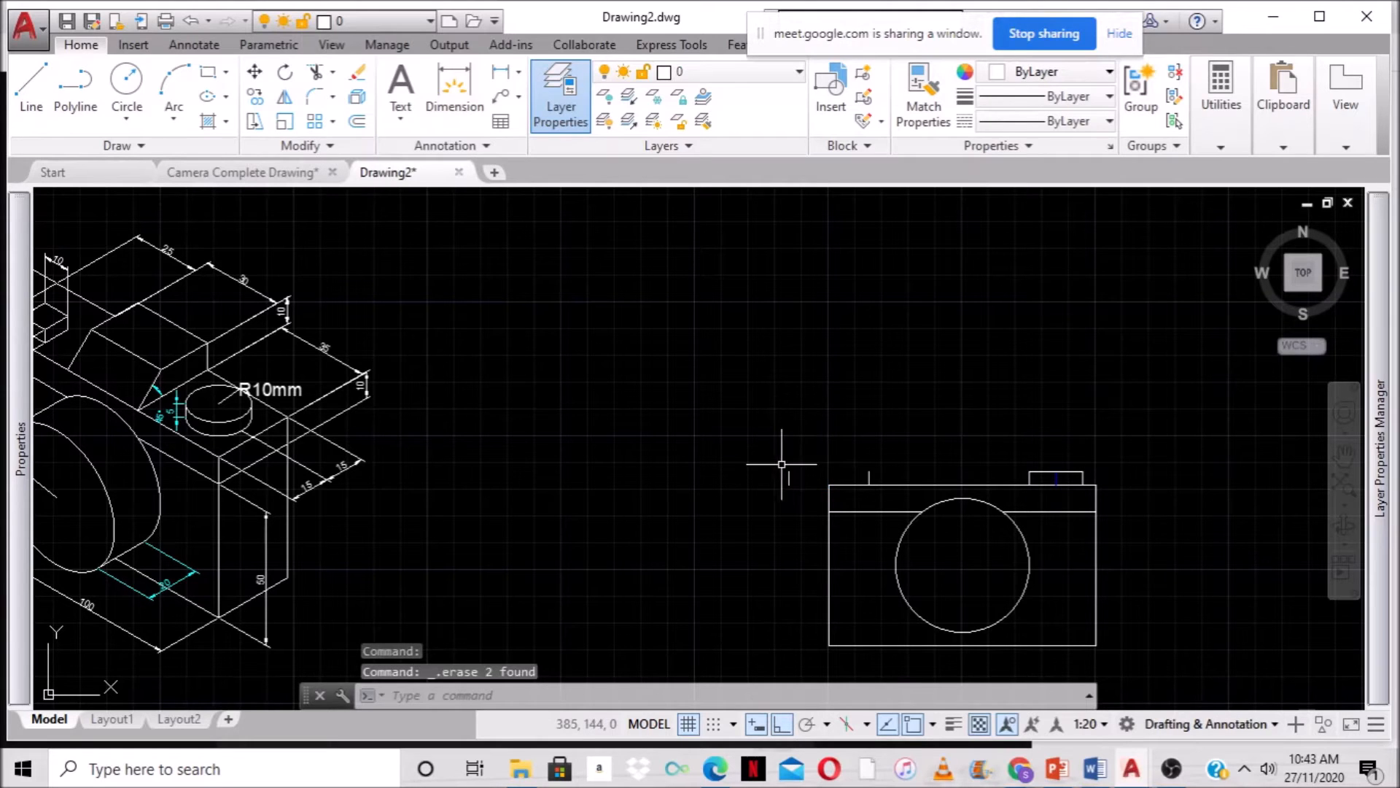
left_click(789, 479)
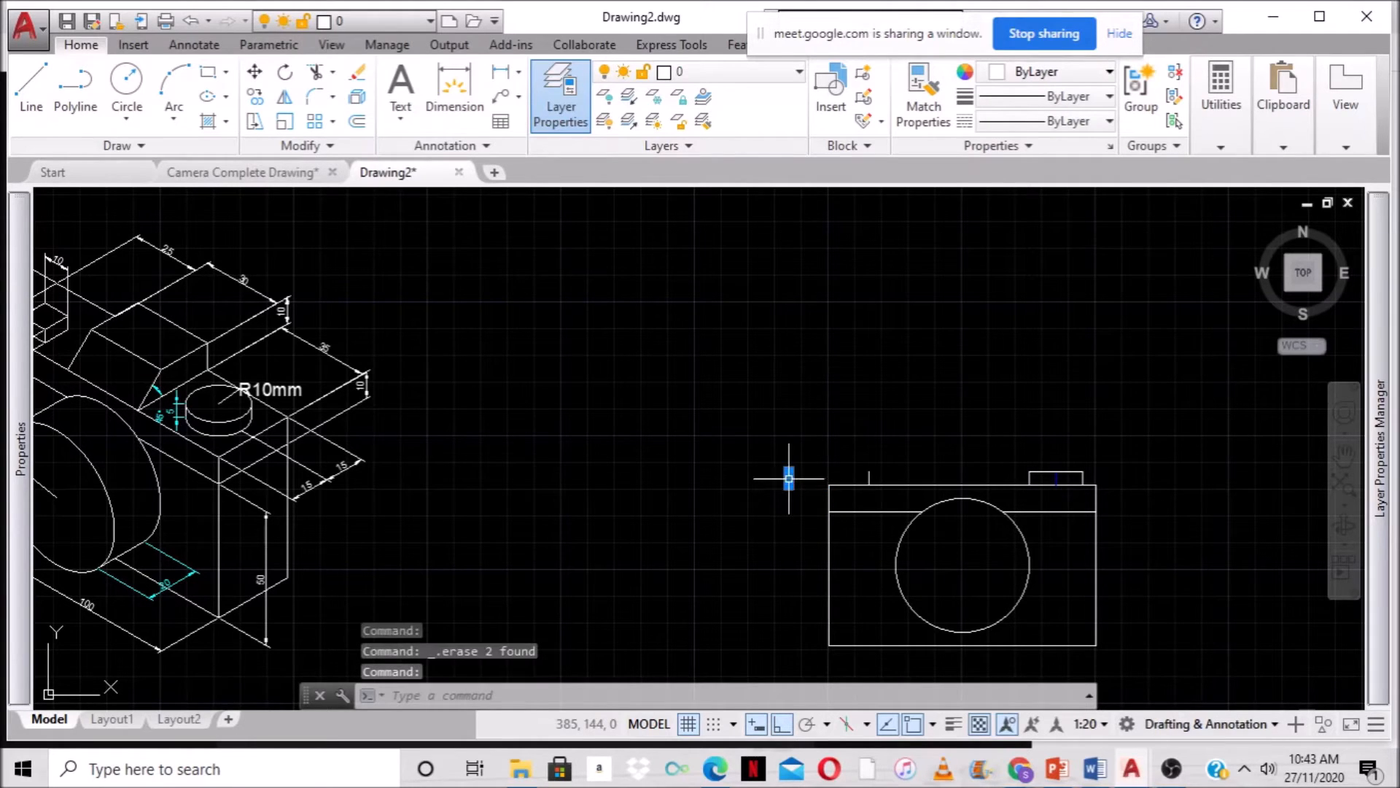
key("Delete")
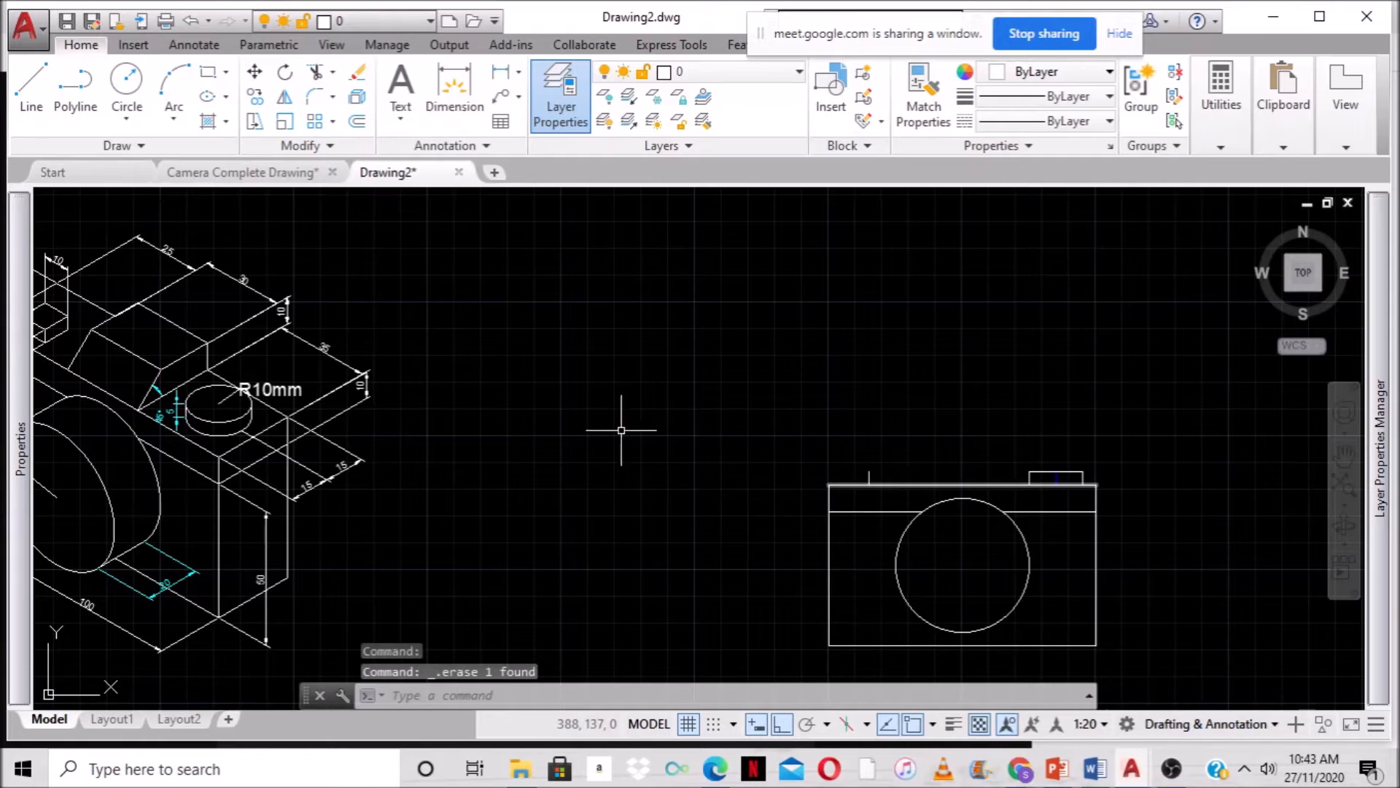
Offset the remaining short vertical line on the top edge 5 mm to each side for the small block.
mouse_move(689, 424)
middle_mouse_down()
mouse_move(716, 435)
mouse_move(721, 469)
mouse_move(739, 467)
middle_mouse_up()
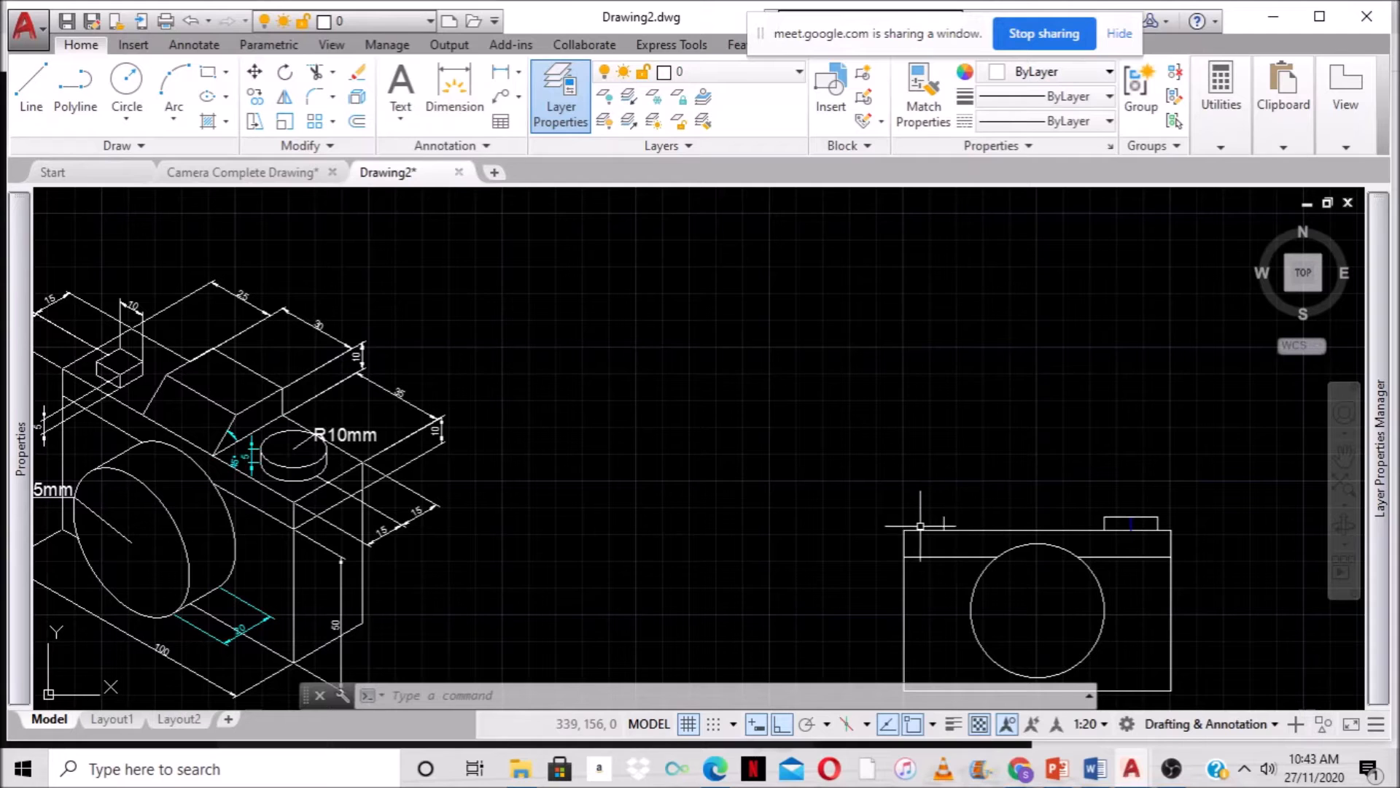
scroll(576, 467, "down", 2)
middle_click_drag(593, 474, 537, 472)
scroll(576, 458, "up", 2)
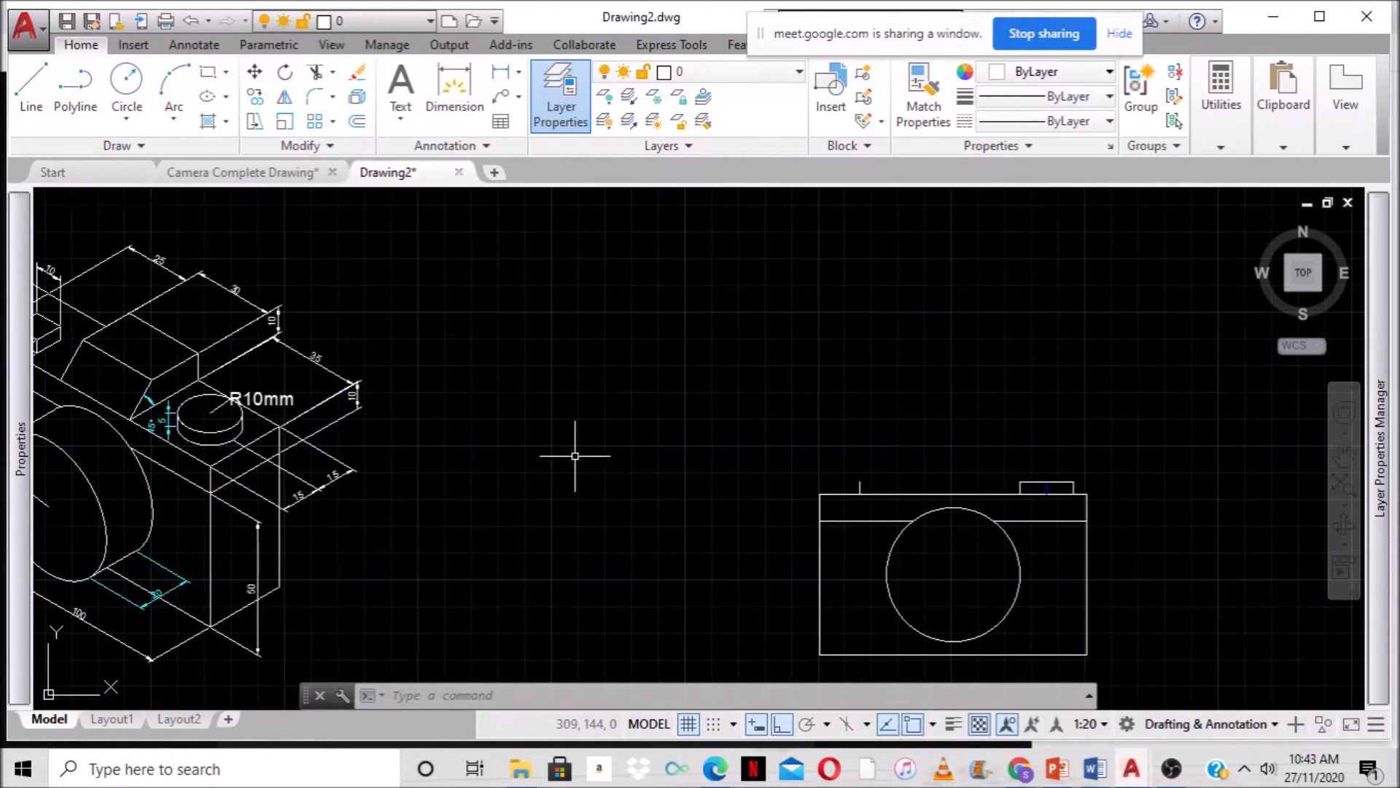
left_click(356, 121)
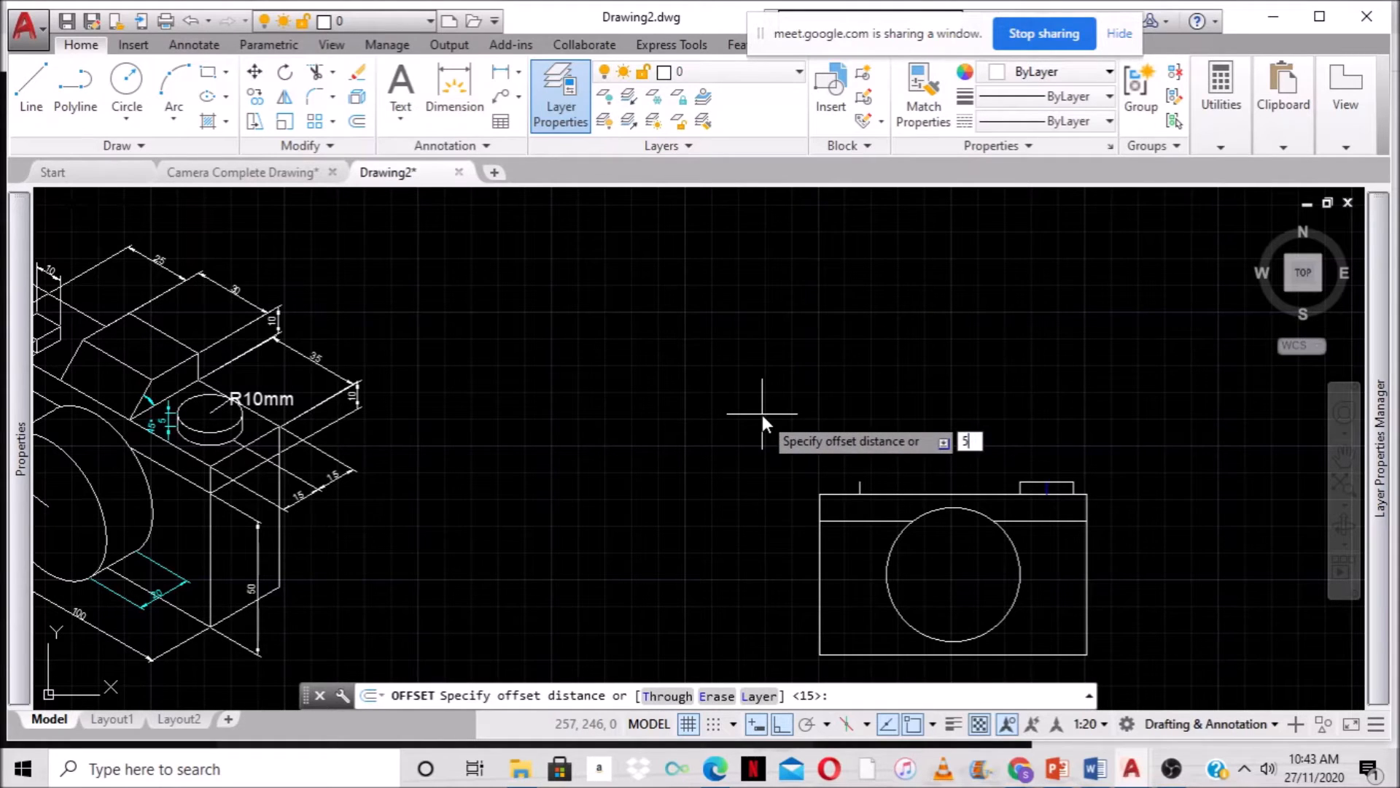
key("Return")
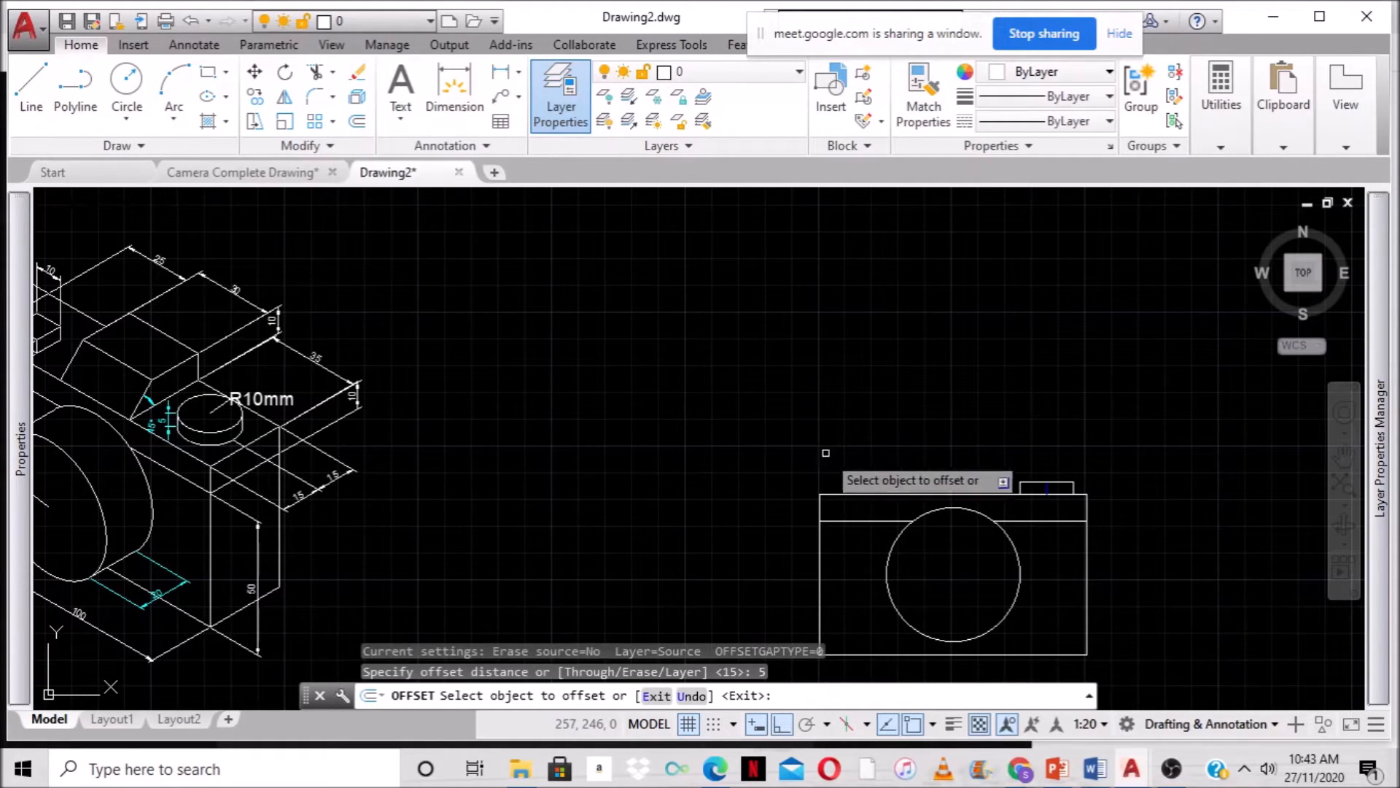
left_click(859, 494)
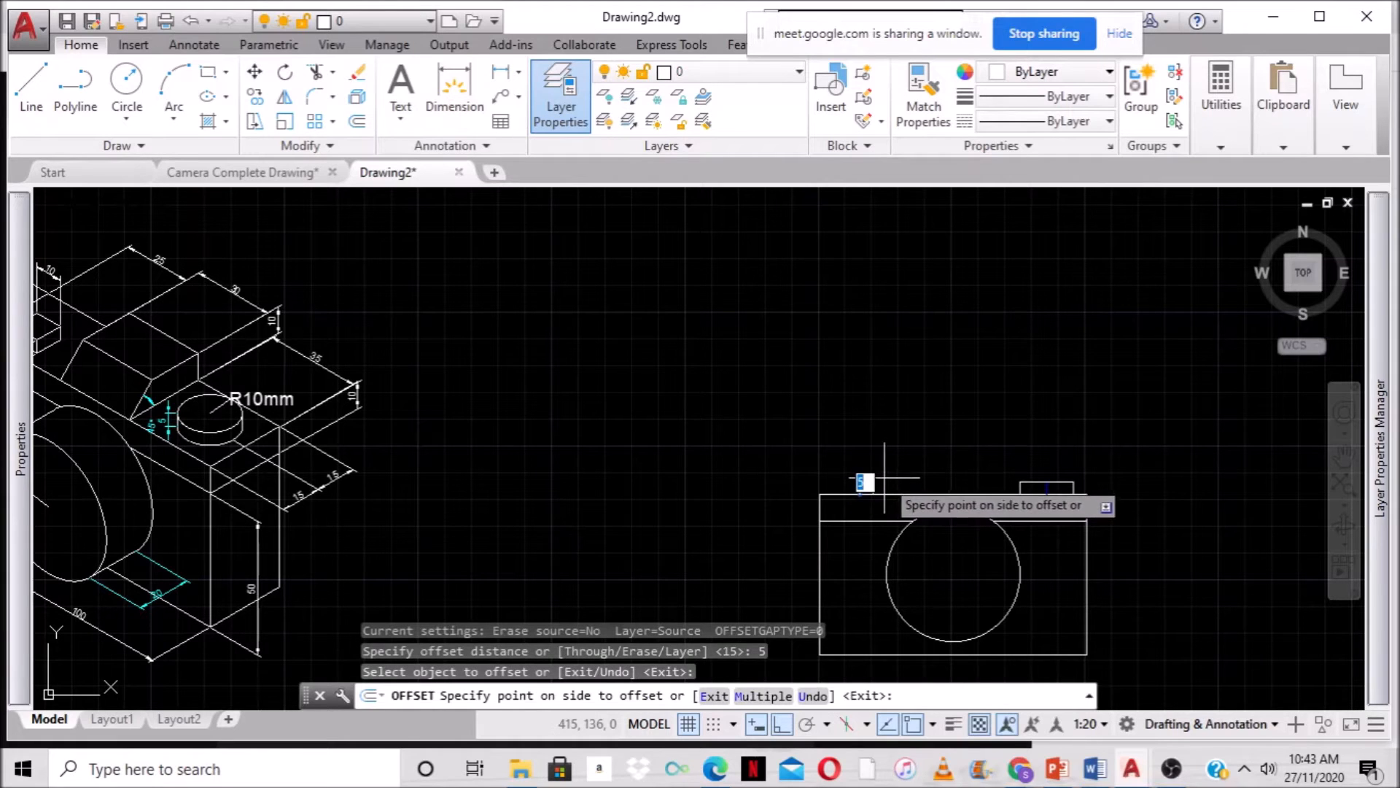
left_click(875, 481)
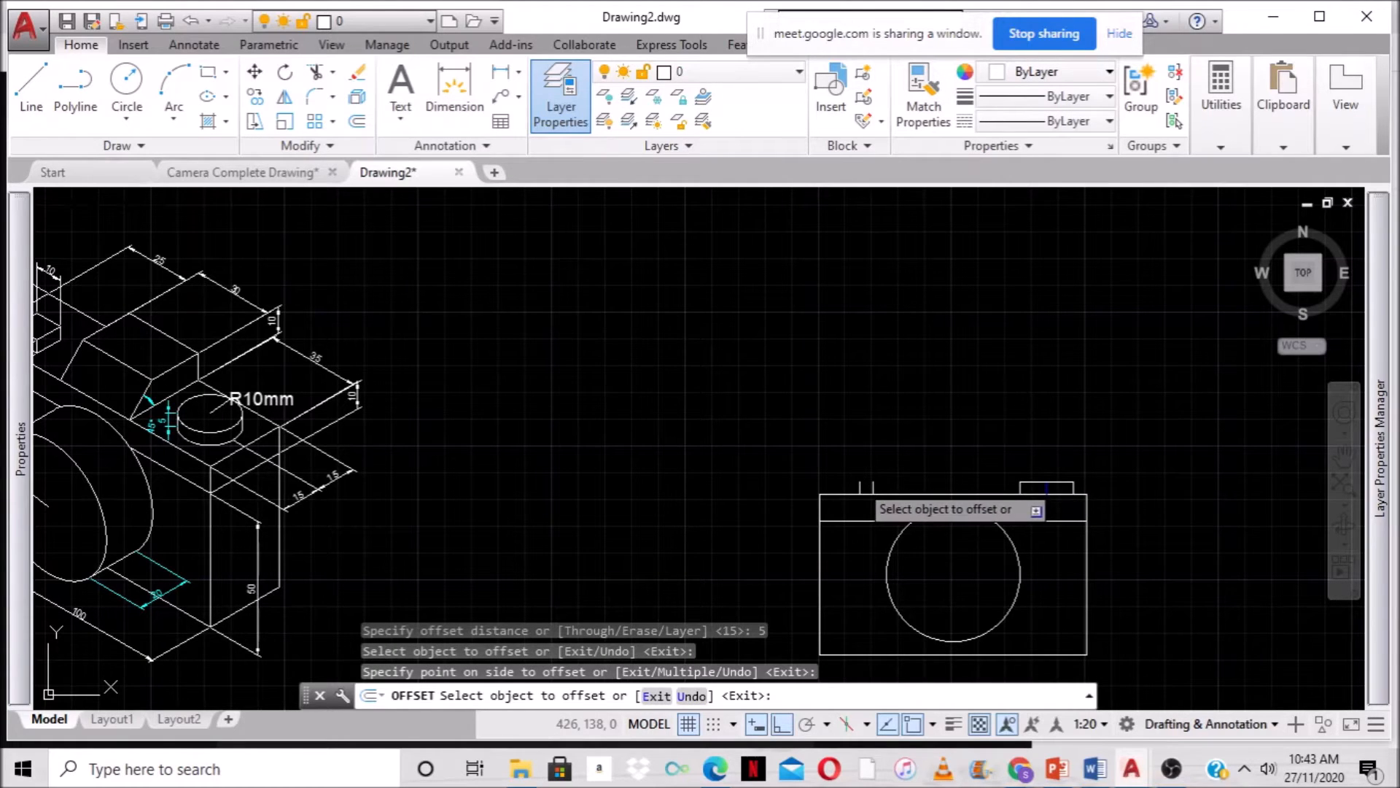
left_click(861, 483)
left_click(837, 485)
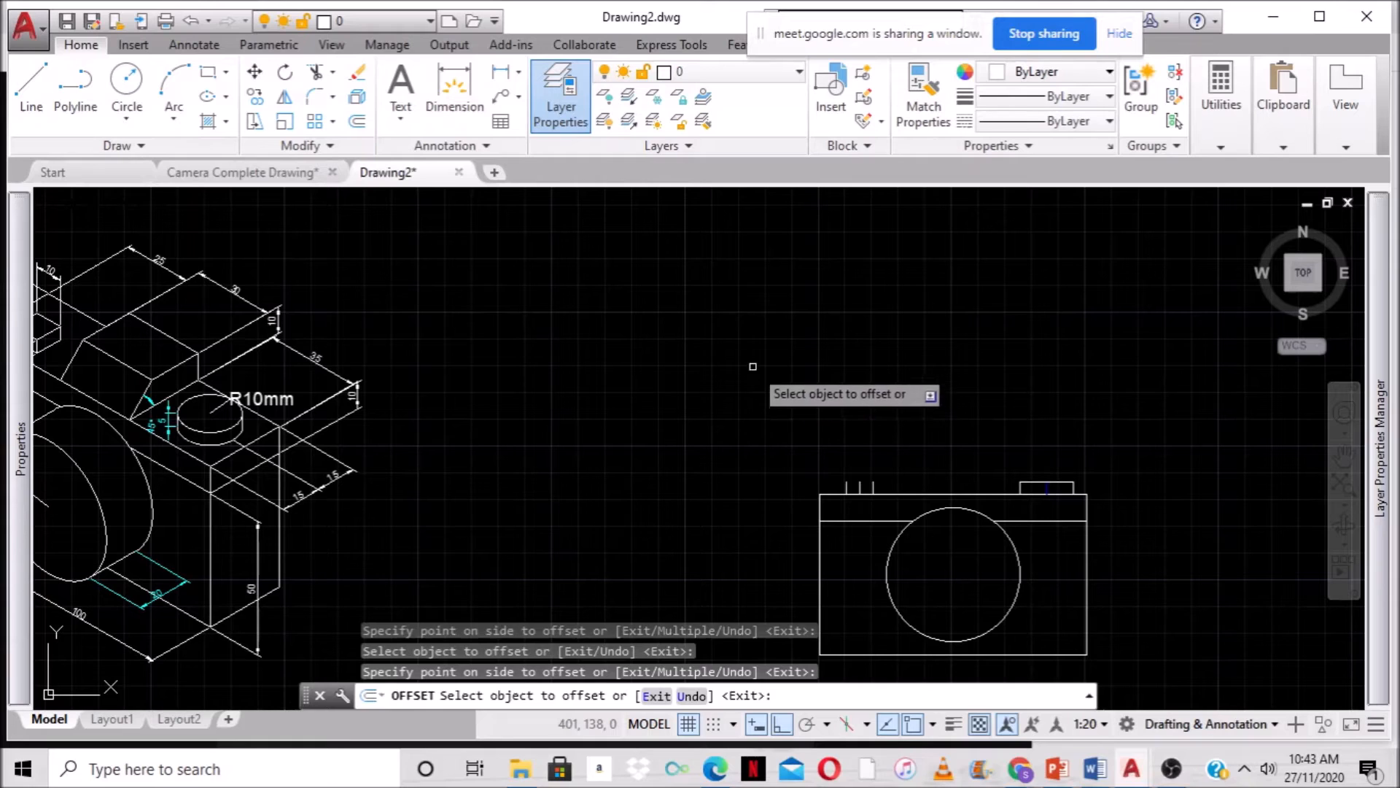
key("Escape")
Close the small block with a horizontal line joining the upper ends of its two outer vertical lines.
left_click(30, 84)
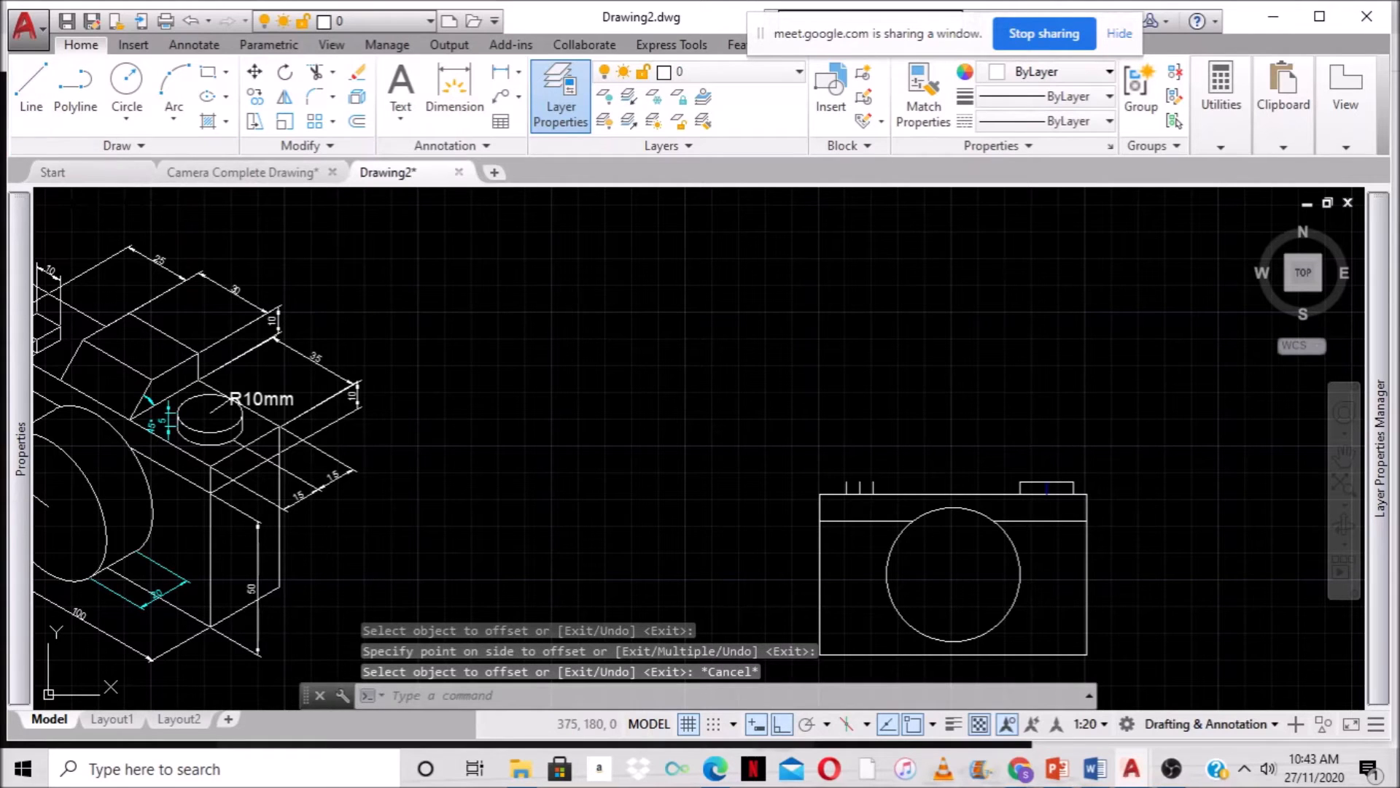
left_click(847, 485)
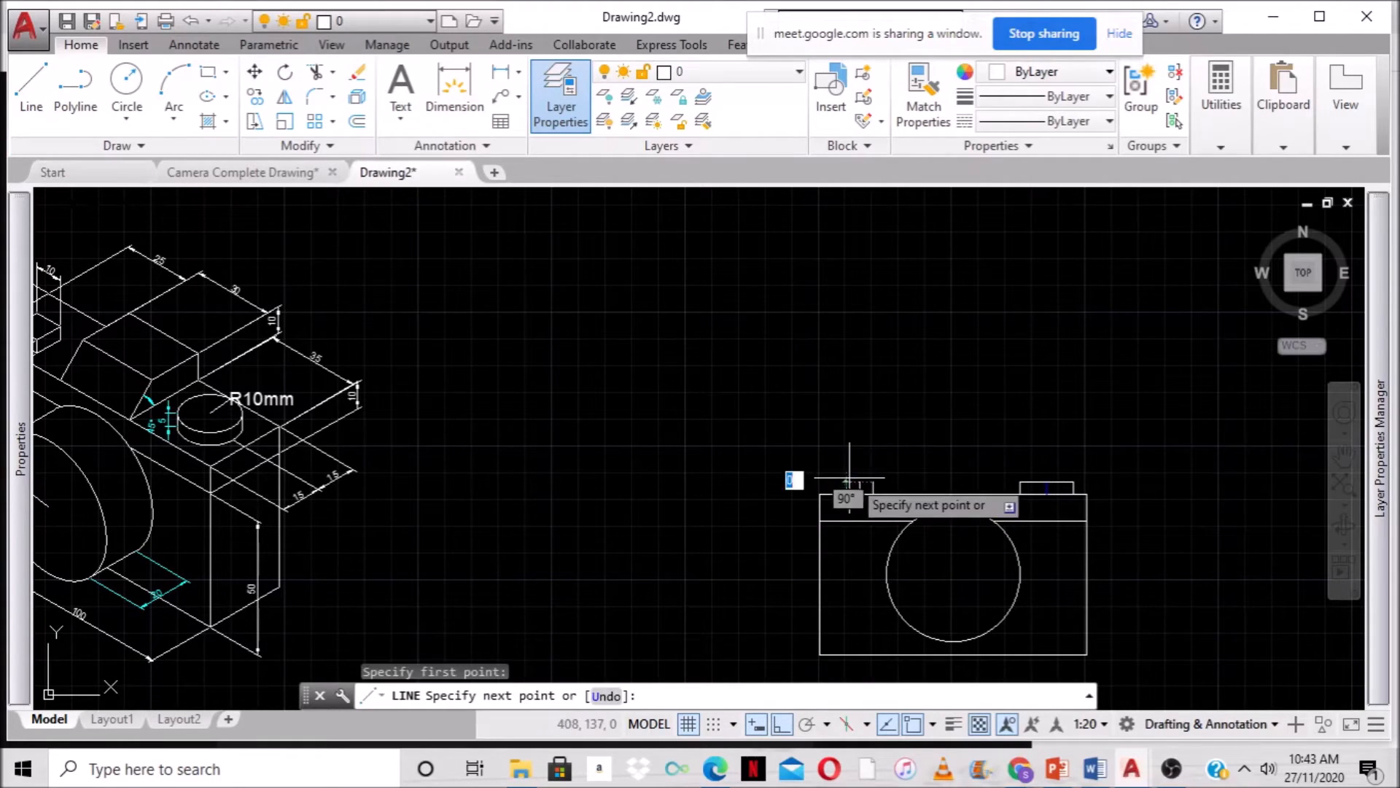
scroll(842, 474, "up", 4)
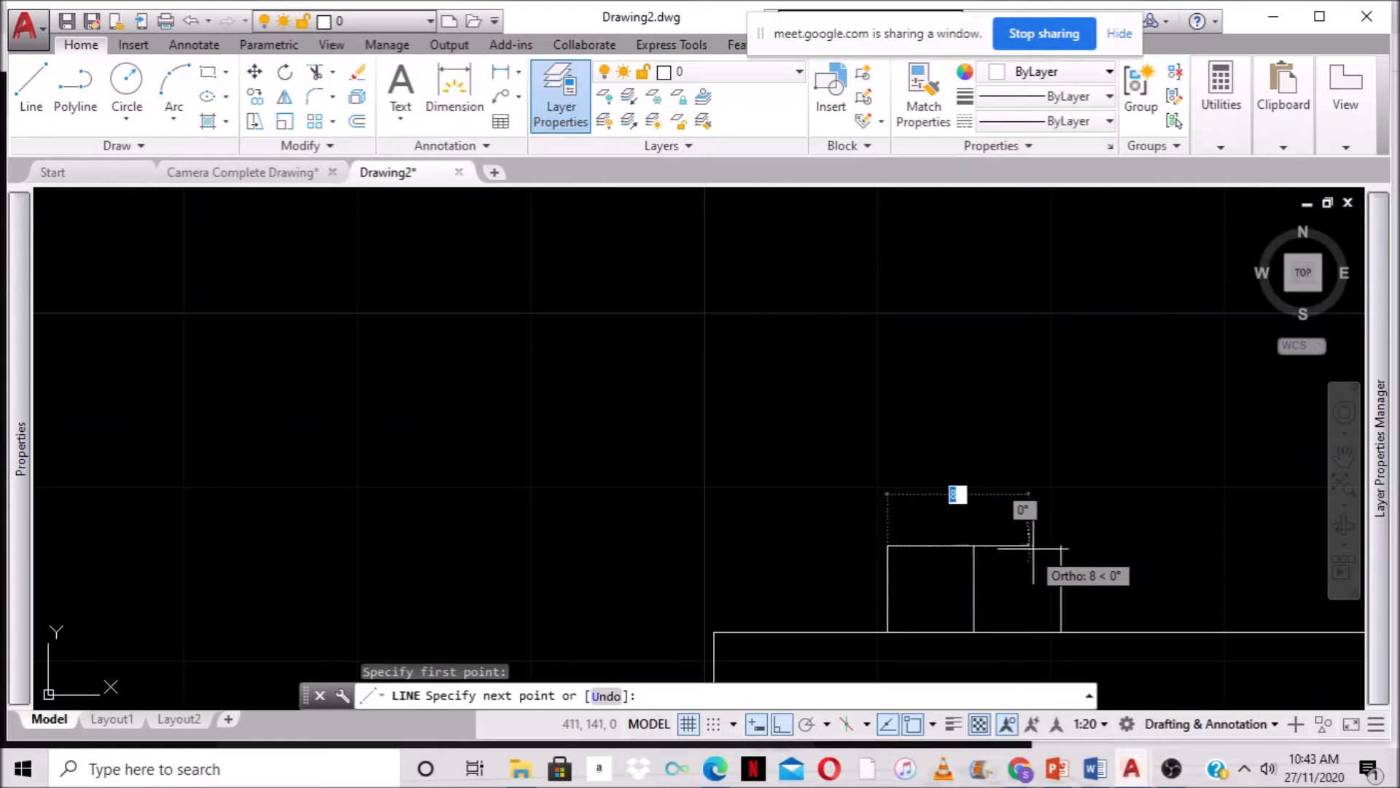
left_click(1061, 545)
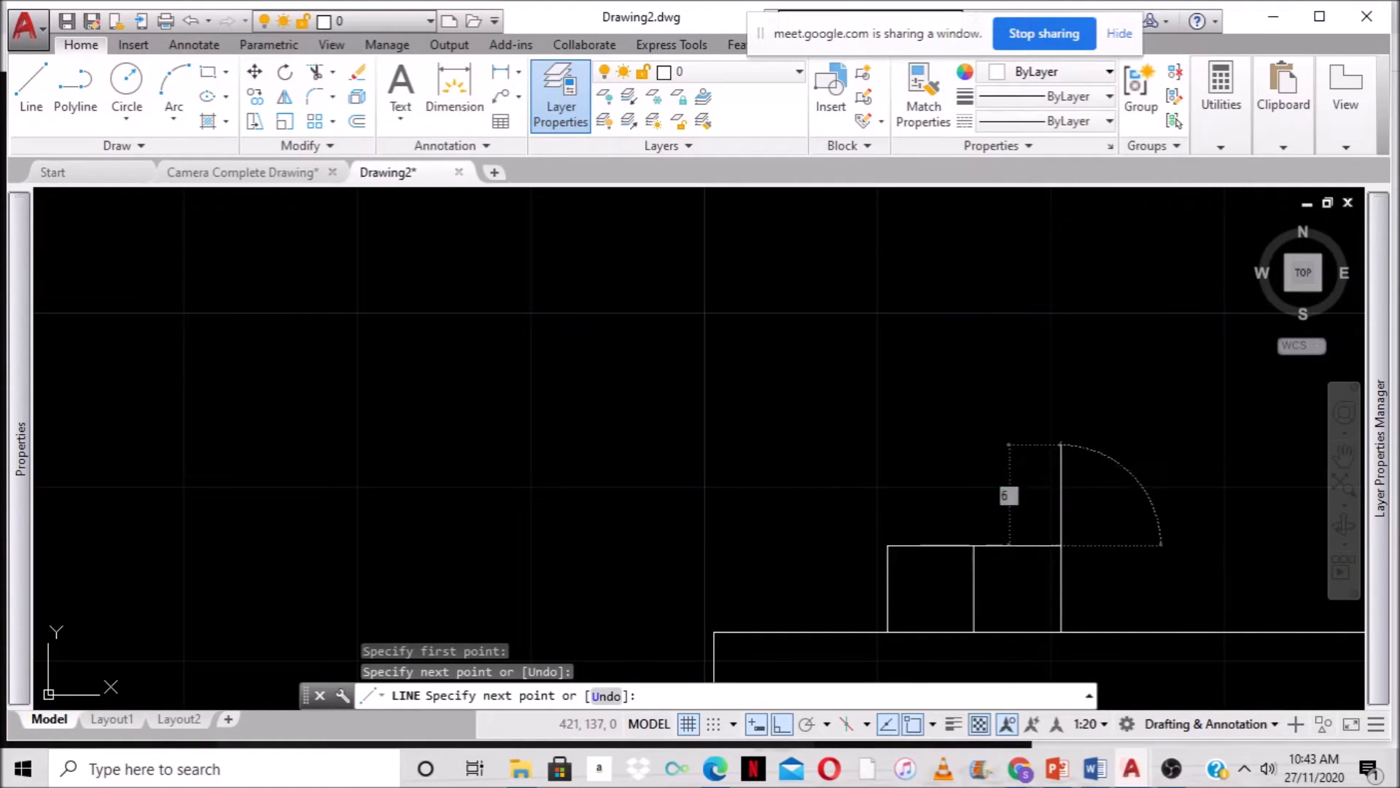
key("Escape")
left_click(994, 546)
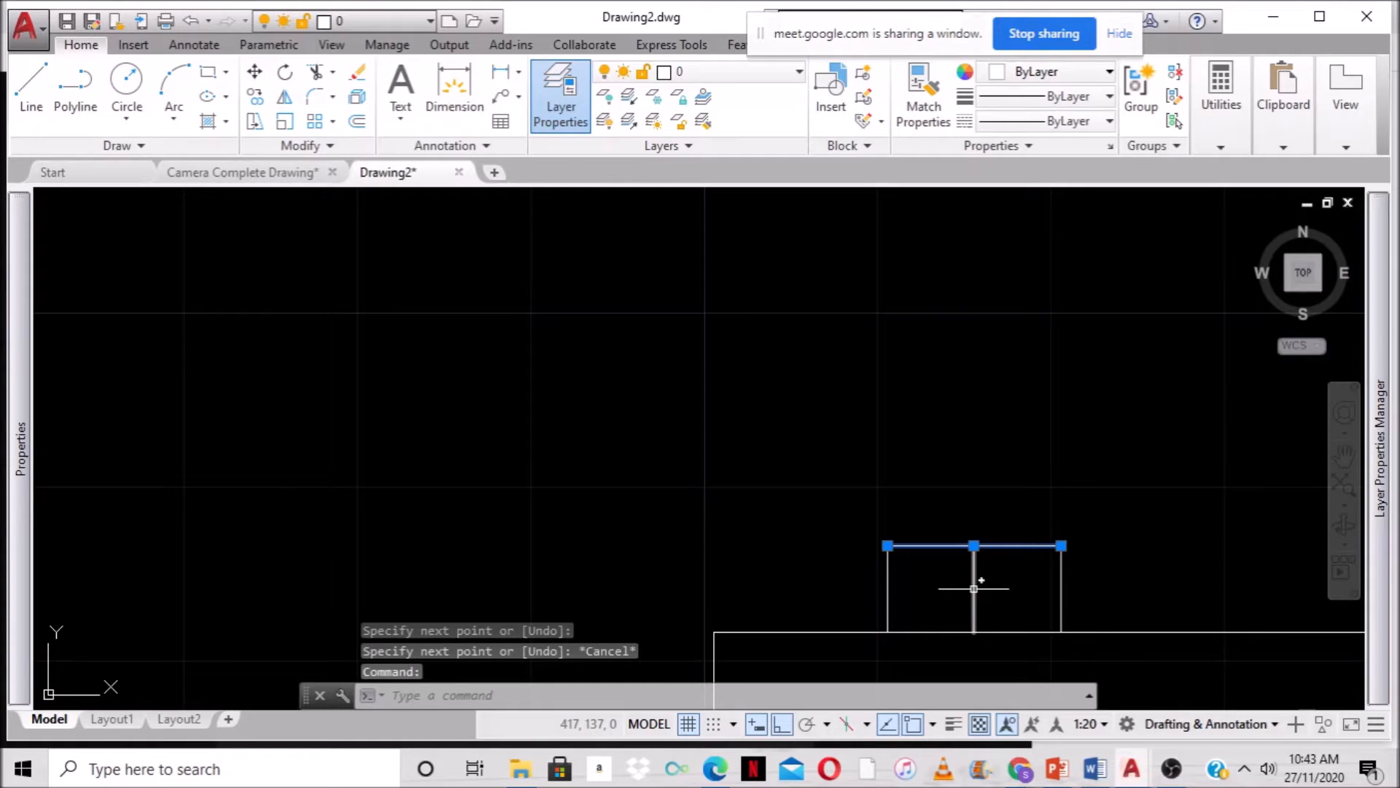
key("Escape")
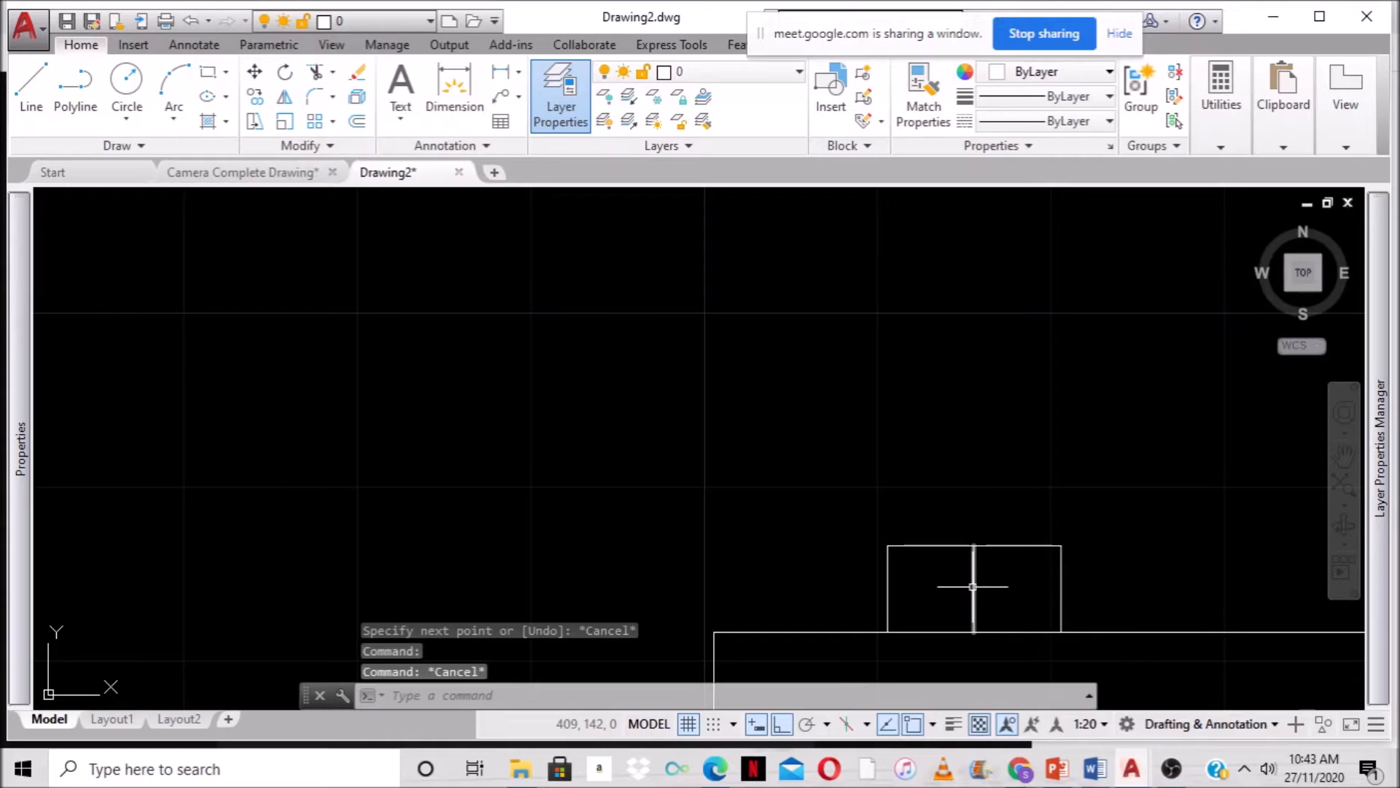
Delete the middle vertical line inside the small block on the front view.
left_click(973, 585)
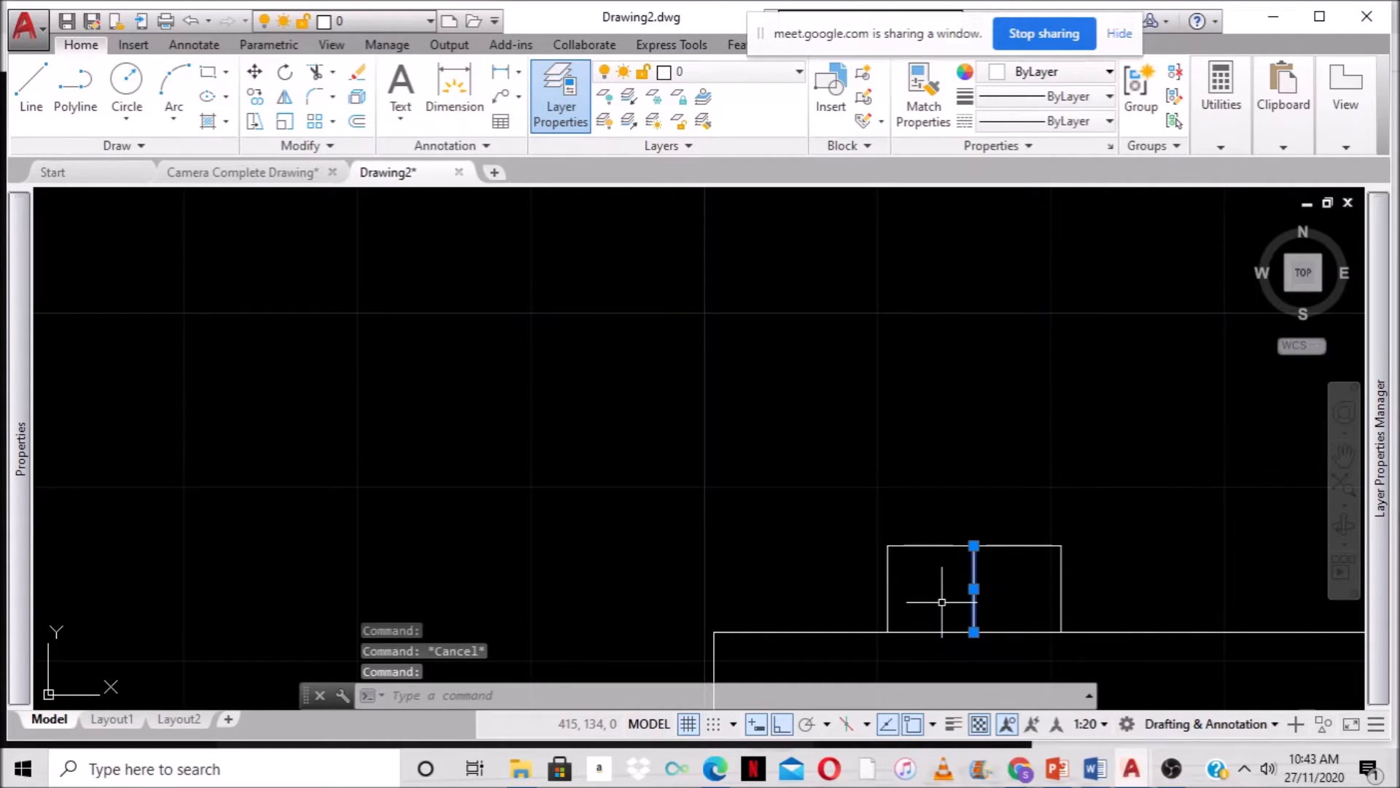
scroll(885, 372, "down", 7)
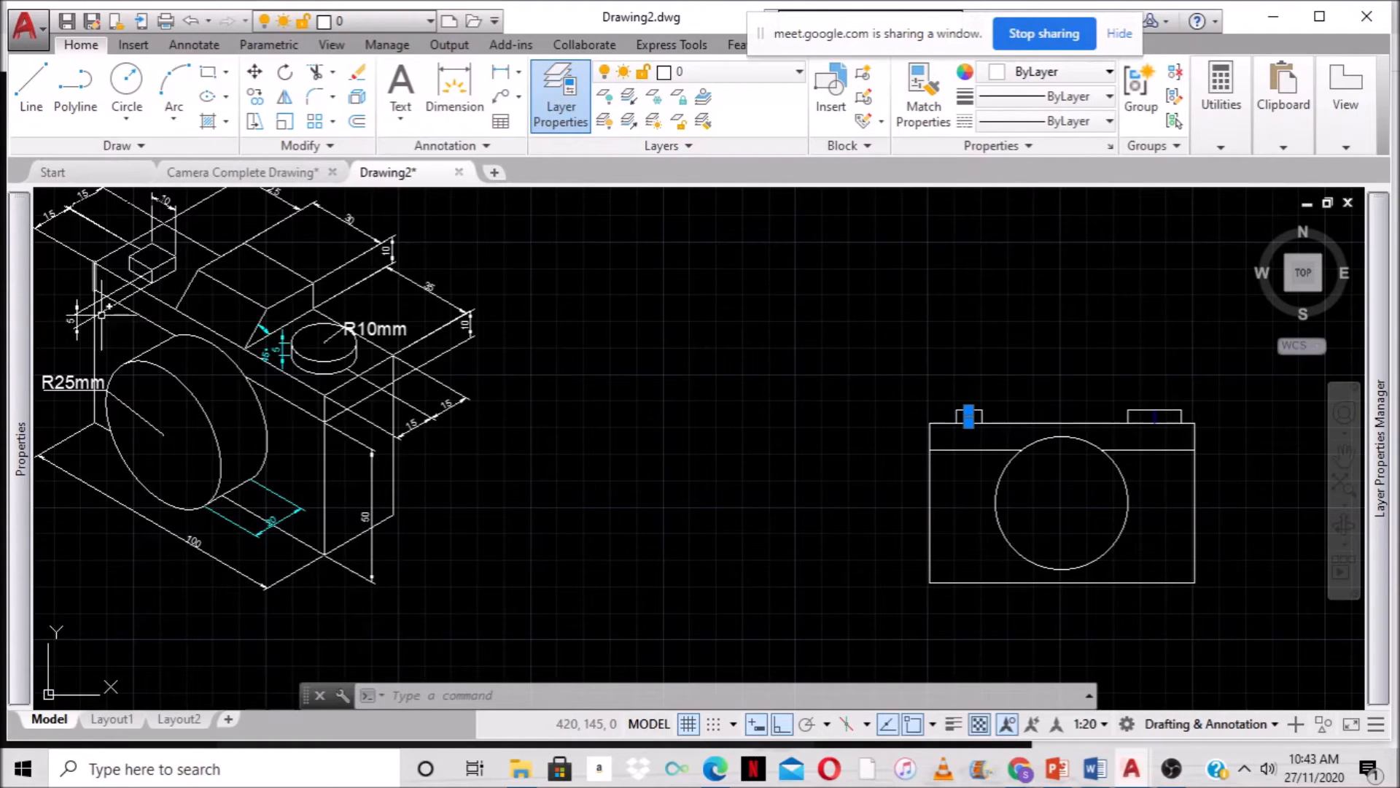
scroll(1057, 398, "up", 2)
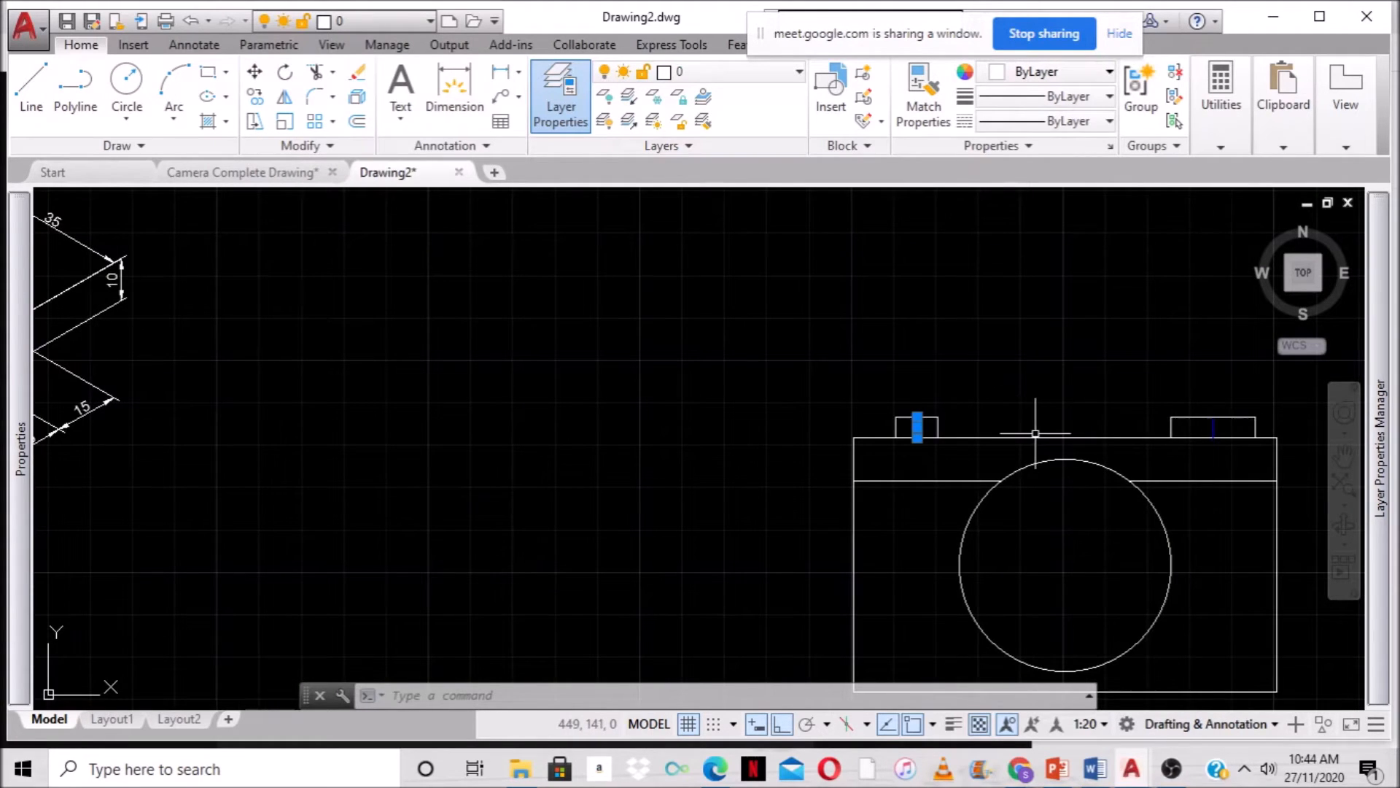
key("Delete")
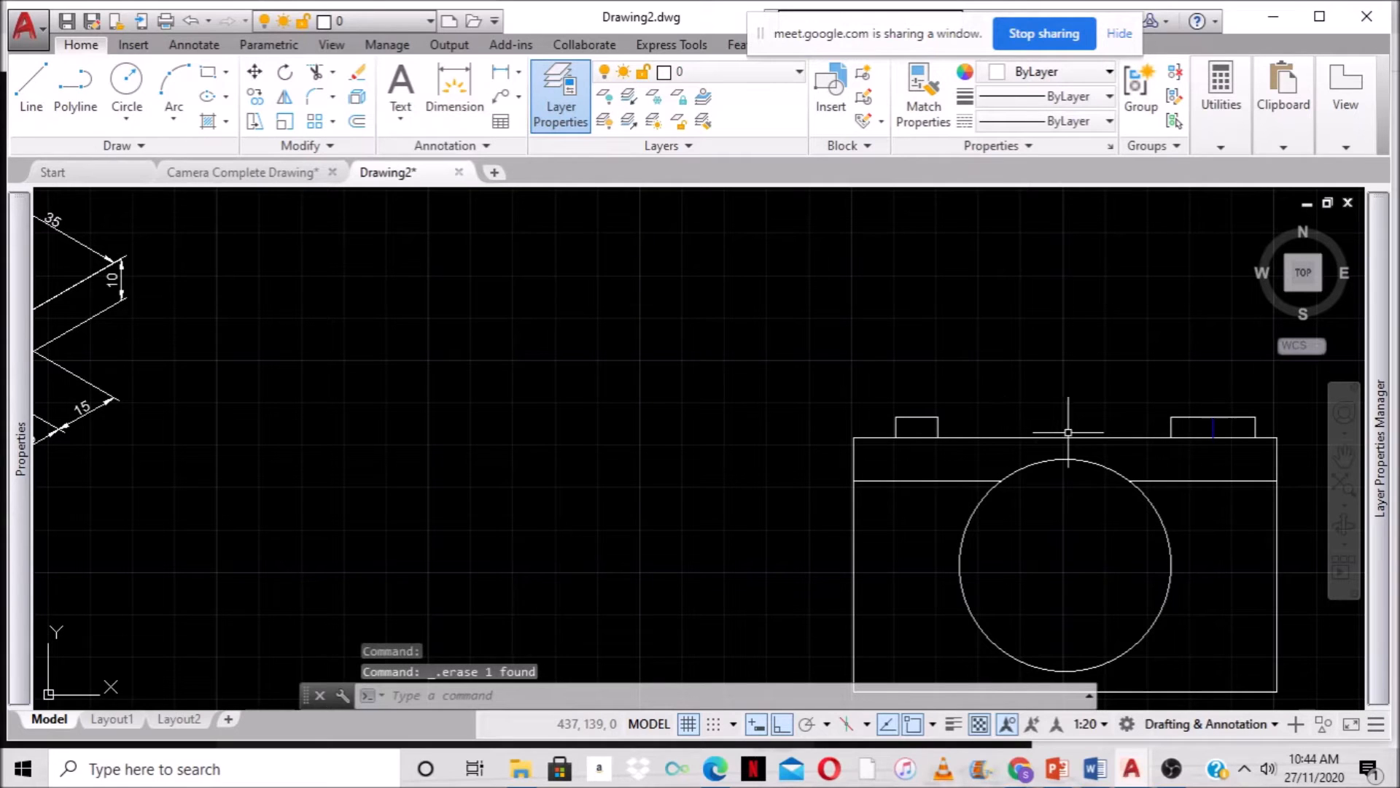
Draw a 10 mm vertical line upward from the midpoint of the front view's top edge.
middle_click_drag(1176, 470, 1014, 456)
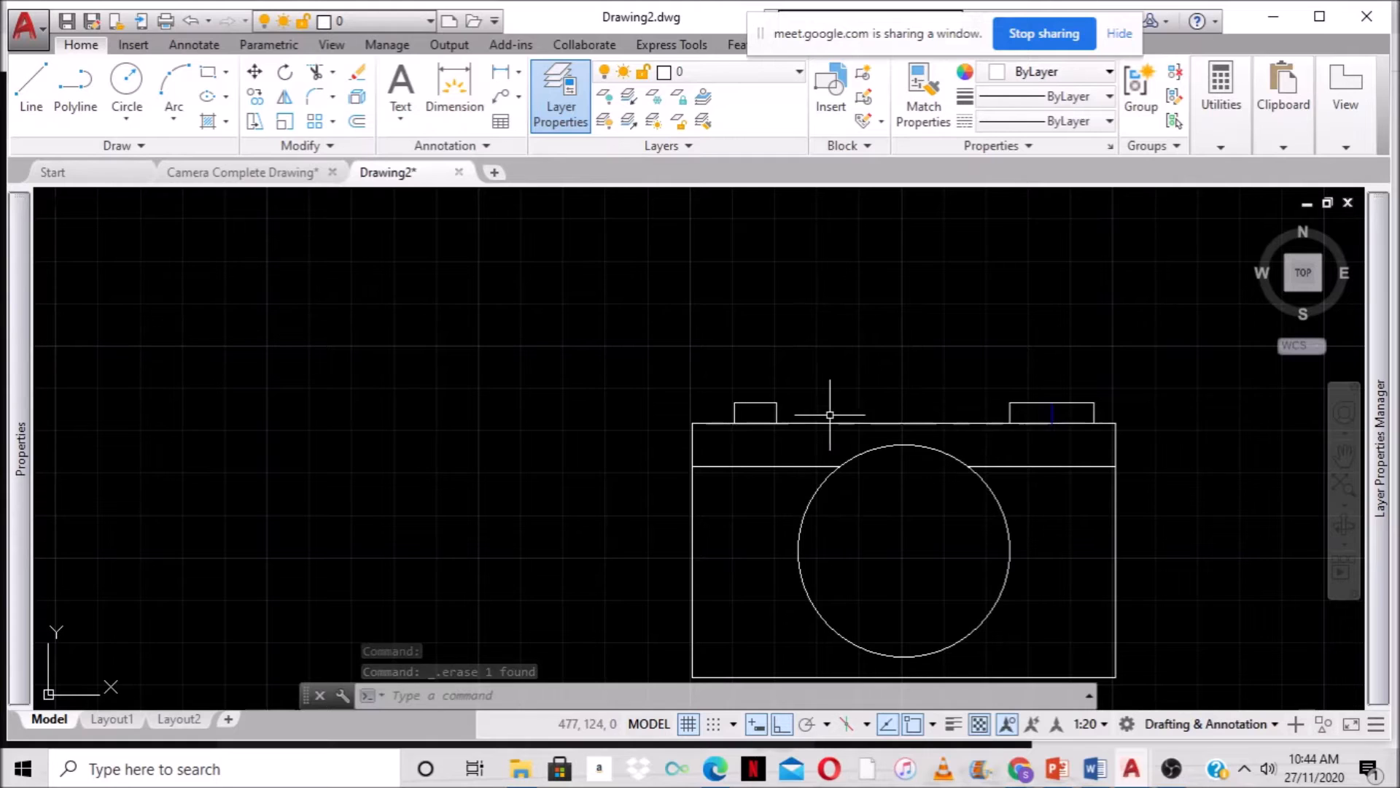
scroll(832, 413, "down", 2)
middle_click_drag(304, 313, 632, 399)
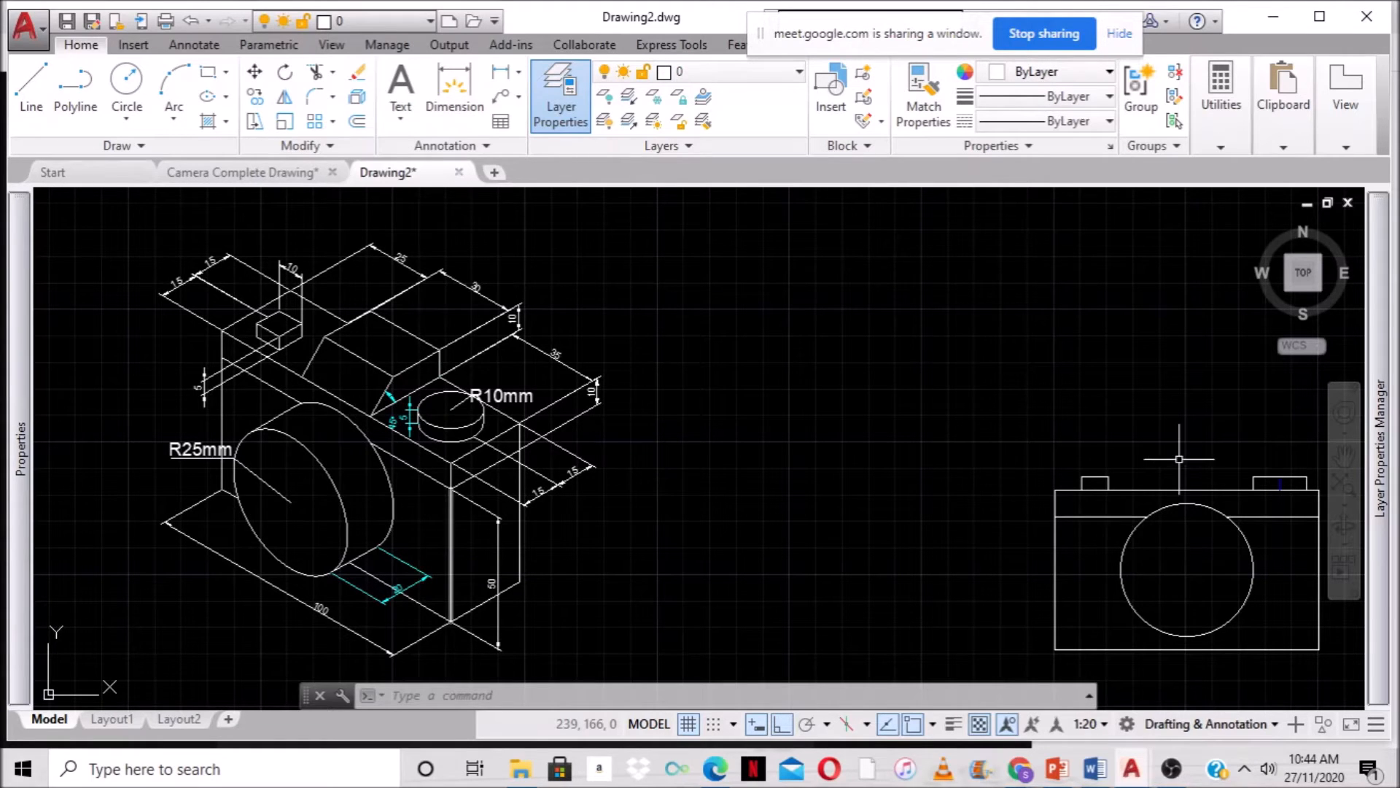
middle_click_drag(949, 414, 794, 416)
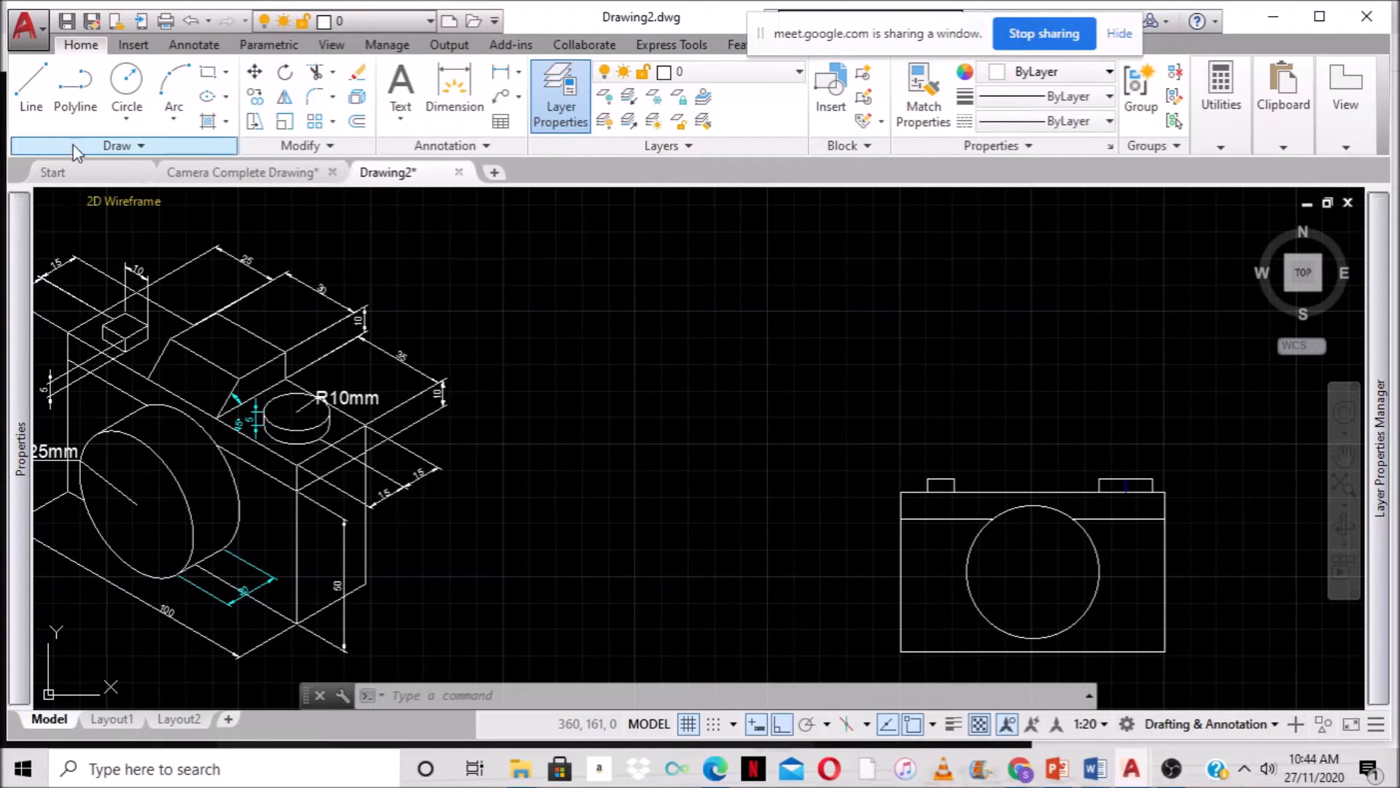
left_click(41, 77)
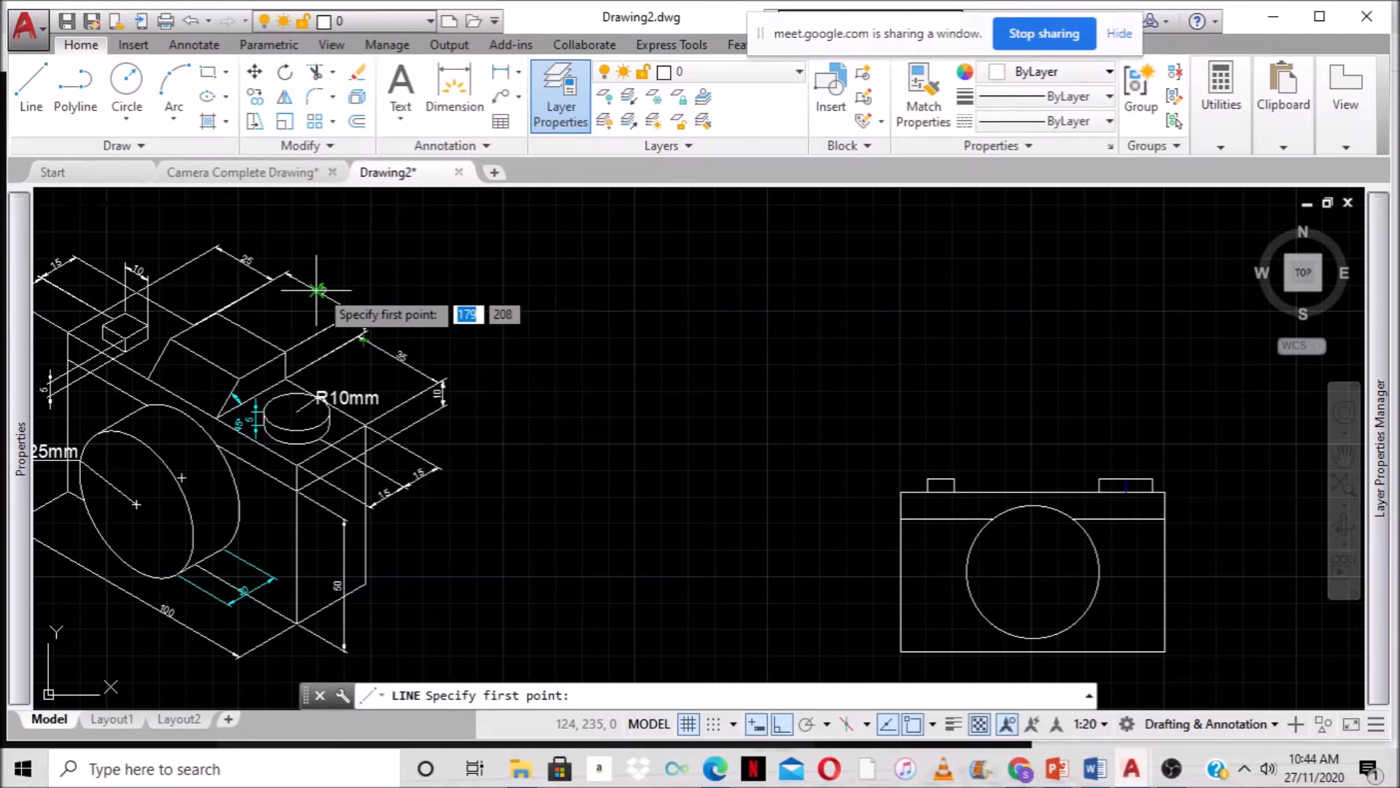
left_click(1034, 489)
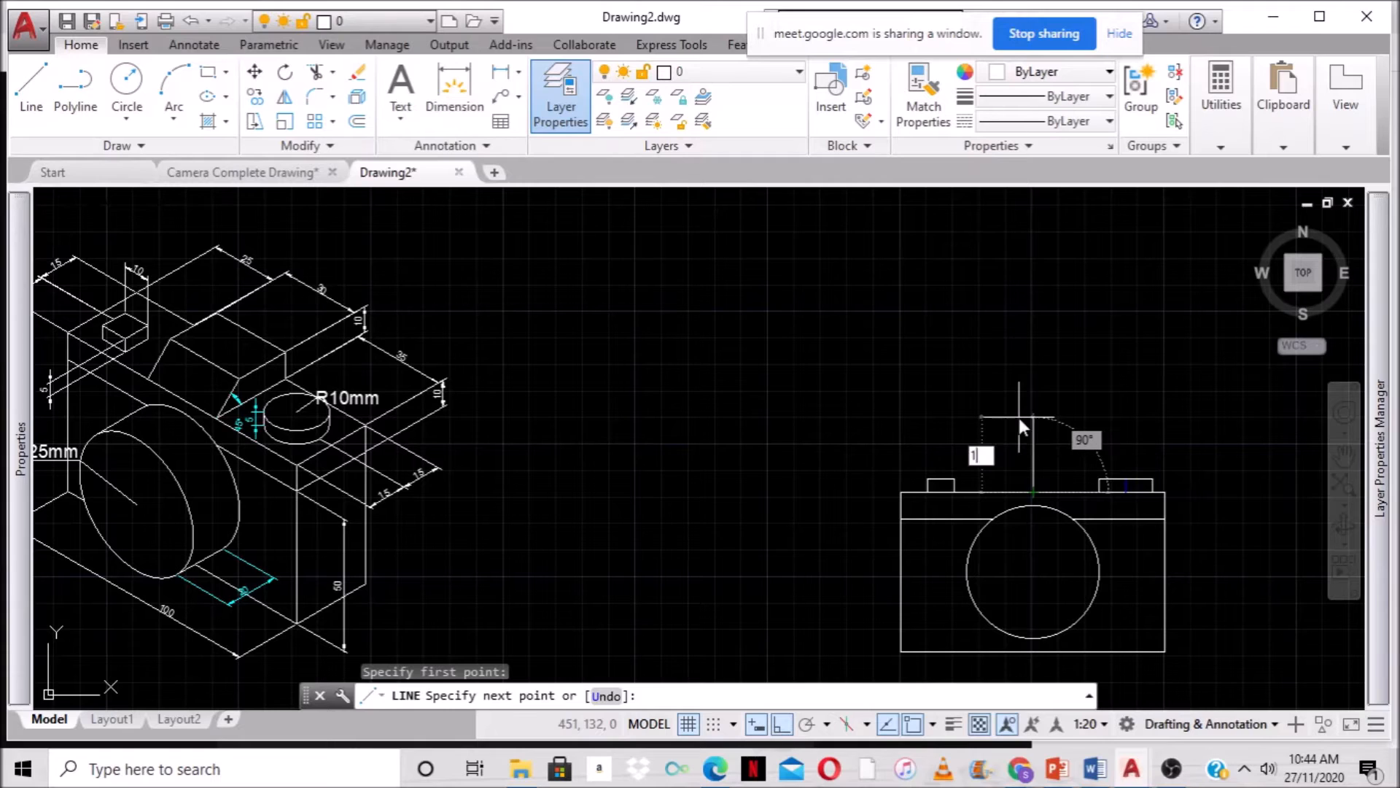
key("Return")
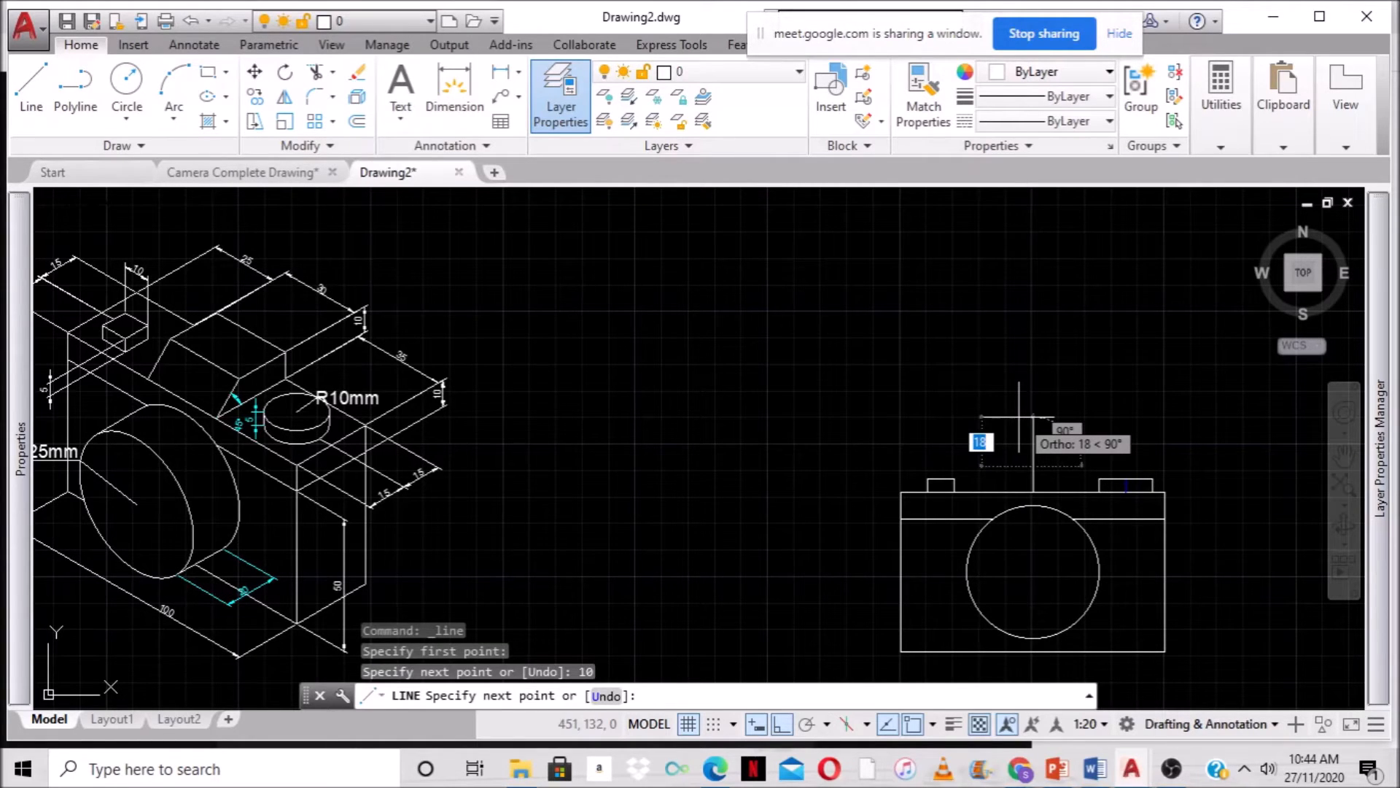
key("Return")
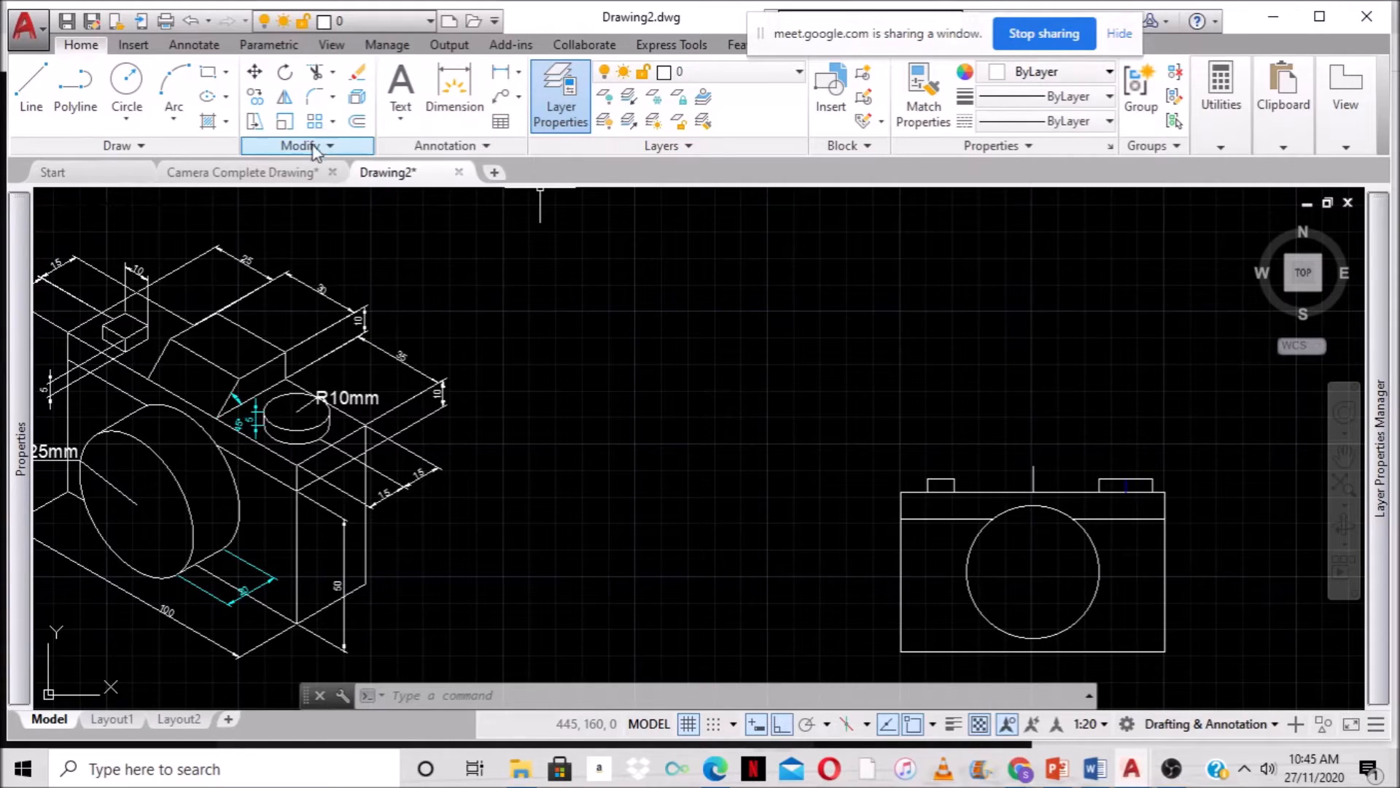
Offset the middle vertical line on the top edge 15 mm to each side for the raised middle block.
left_click(356, 122)
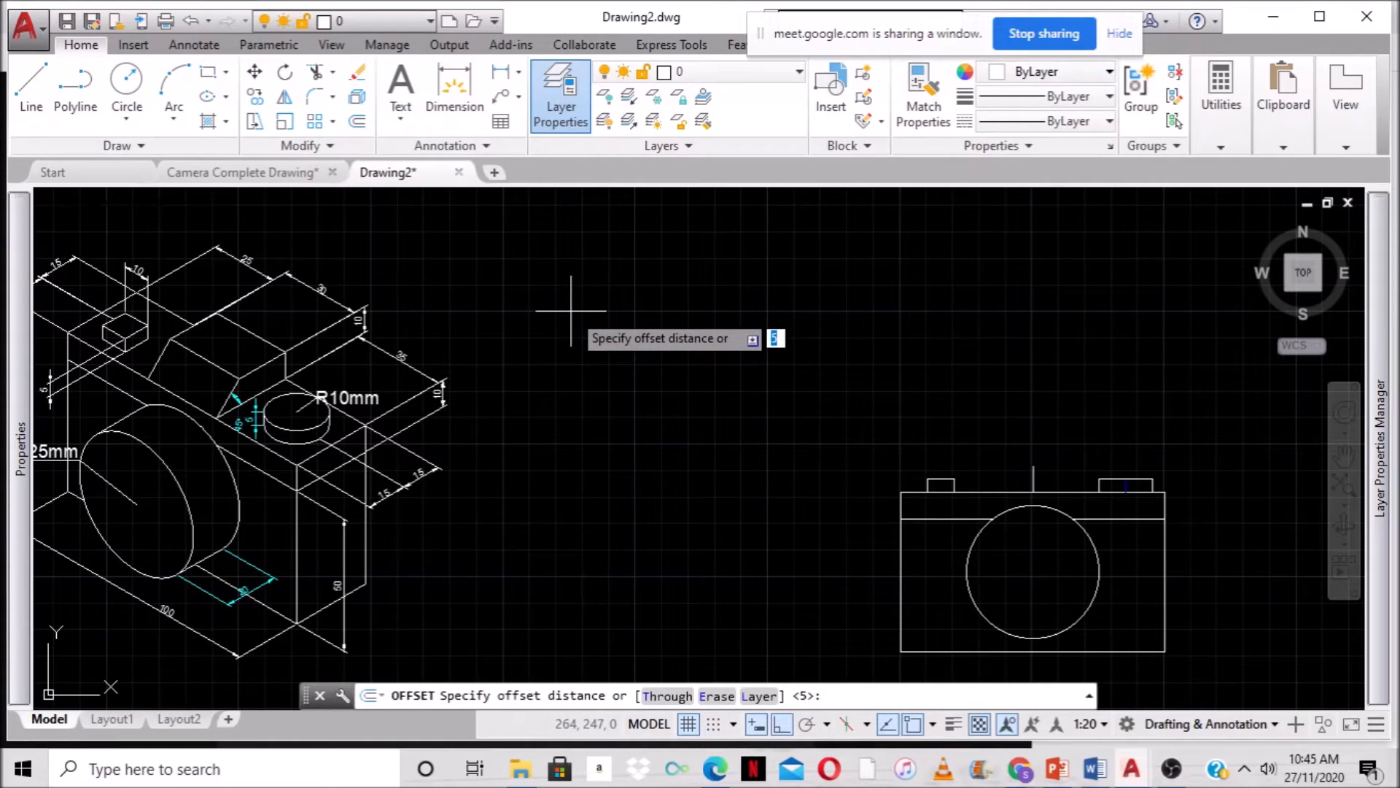
type("15")
key("Return")
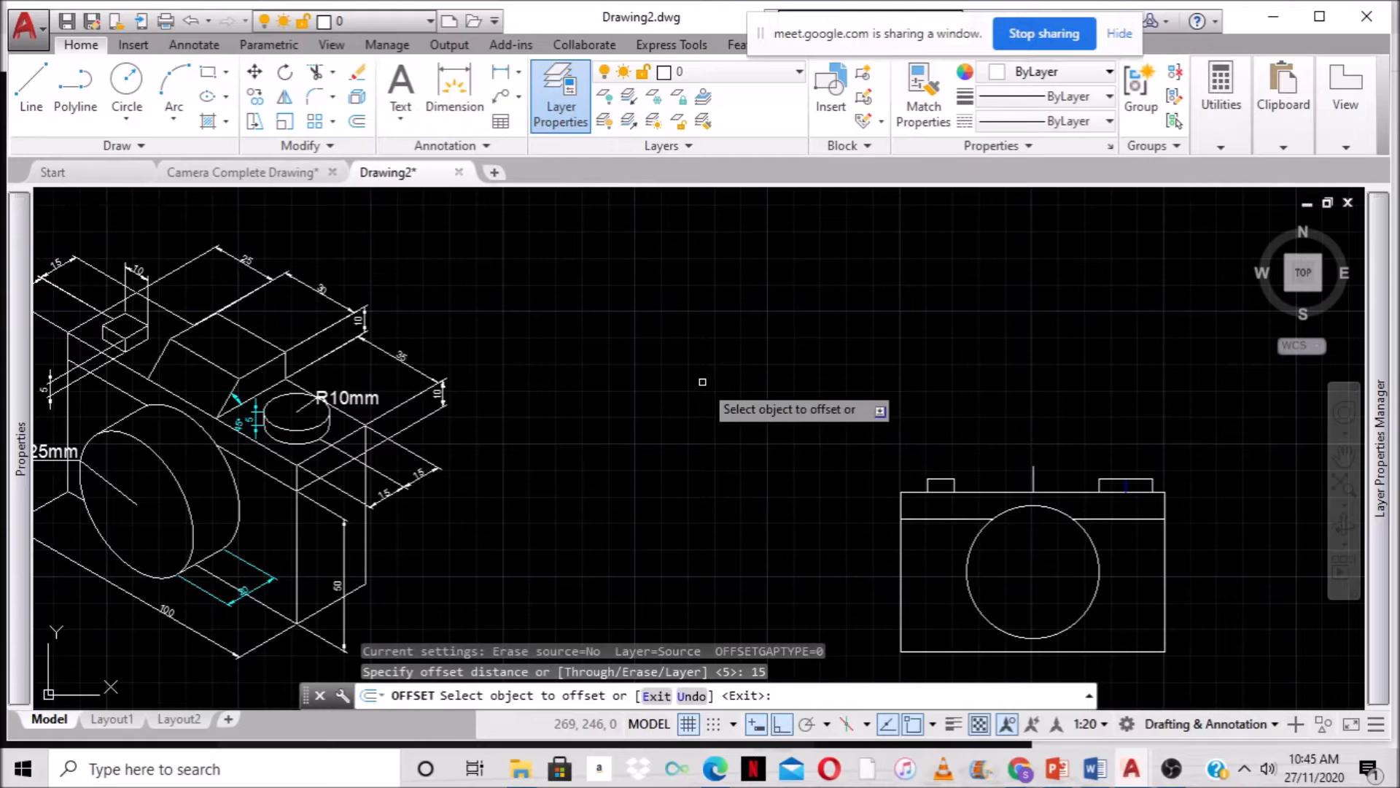
left_click(1032, 478)
left_click(1075, 478)
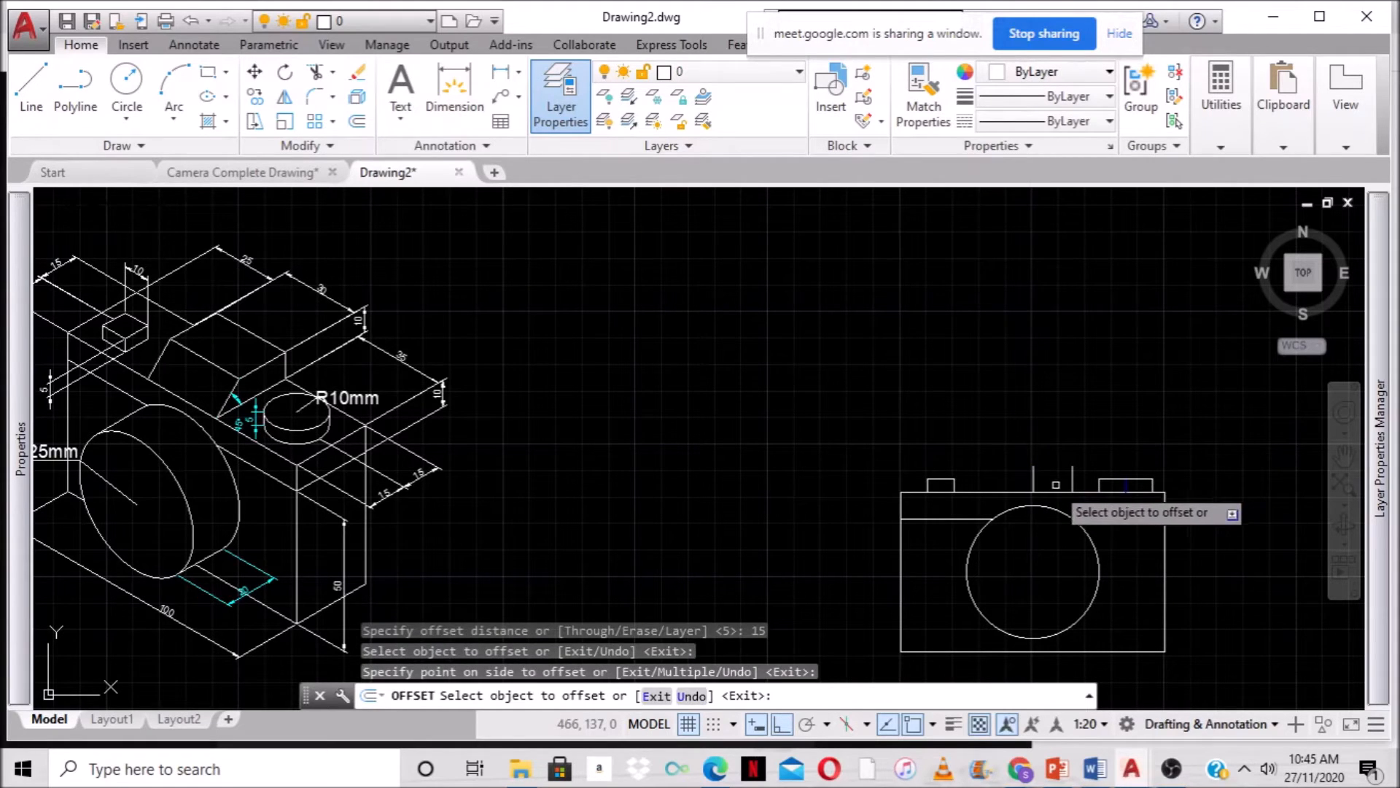
left_click(1032, 478)
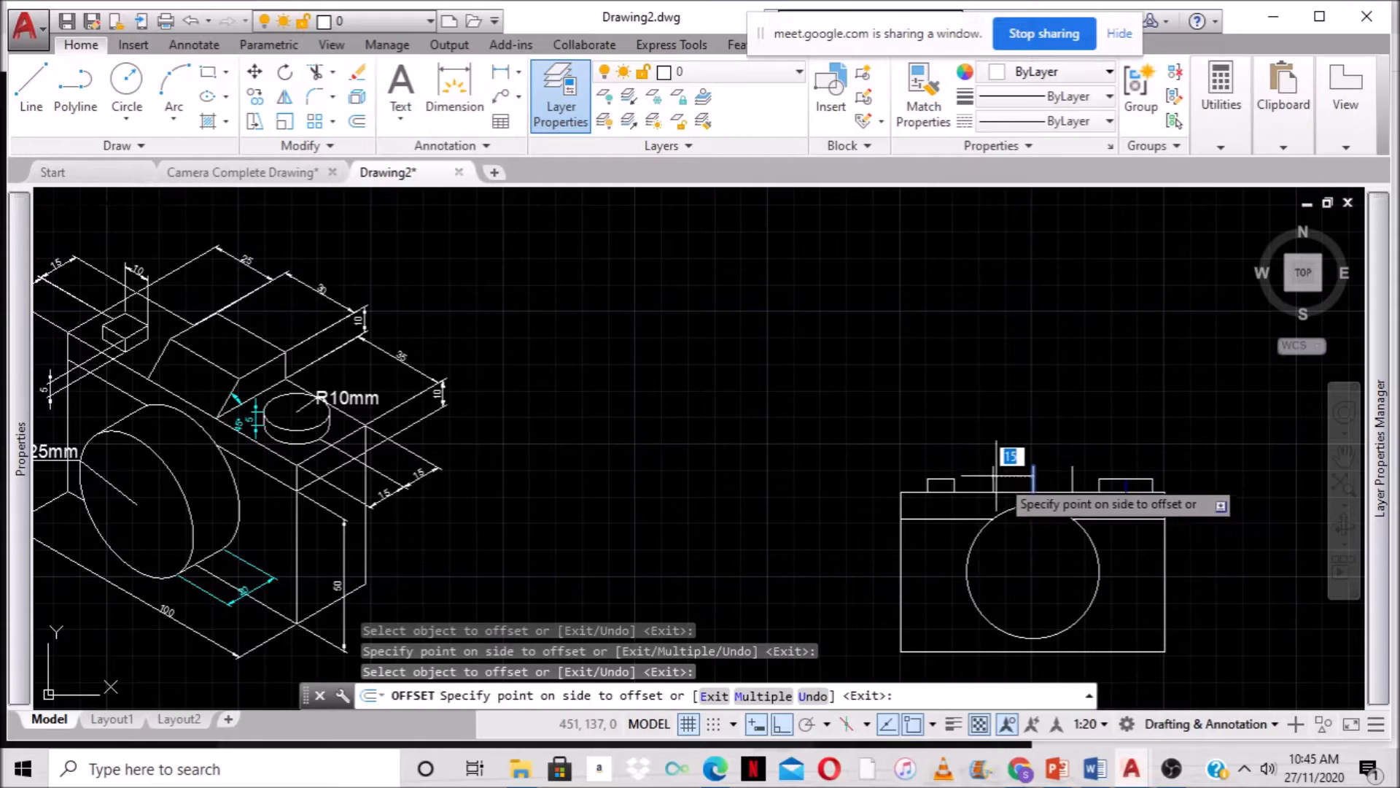
left_click(1003, 460)
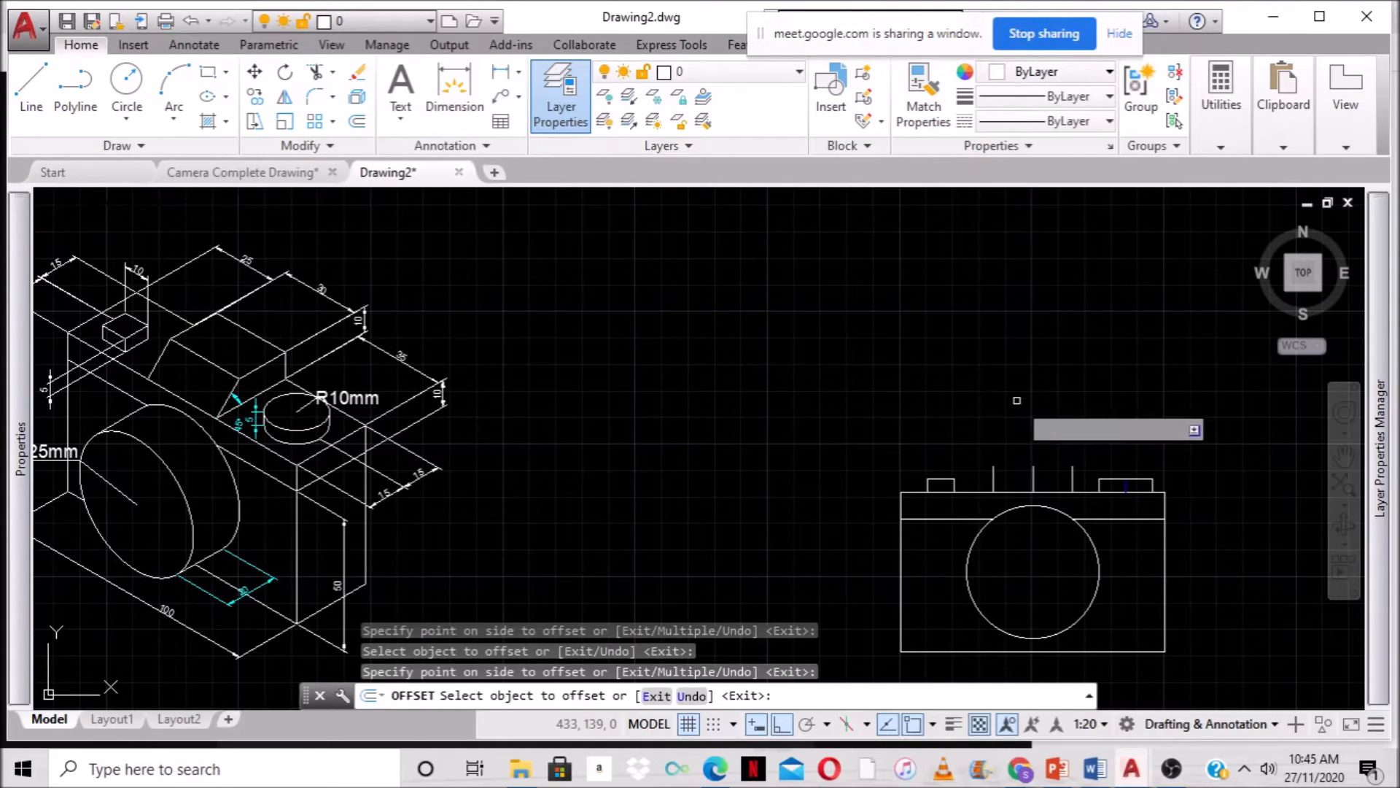
left_click(38, 82)
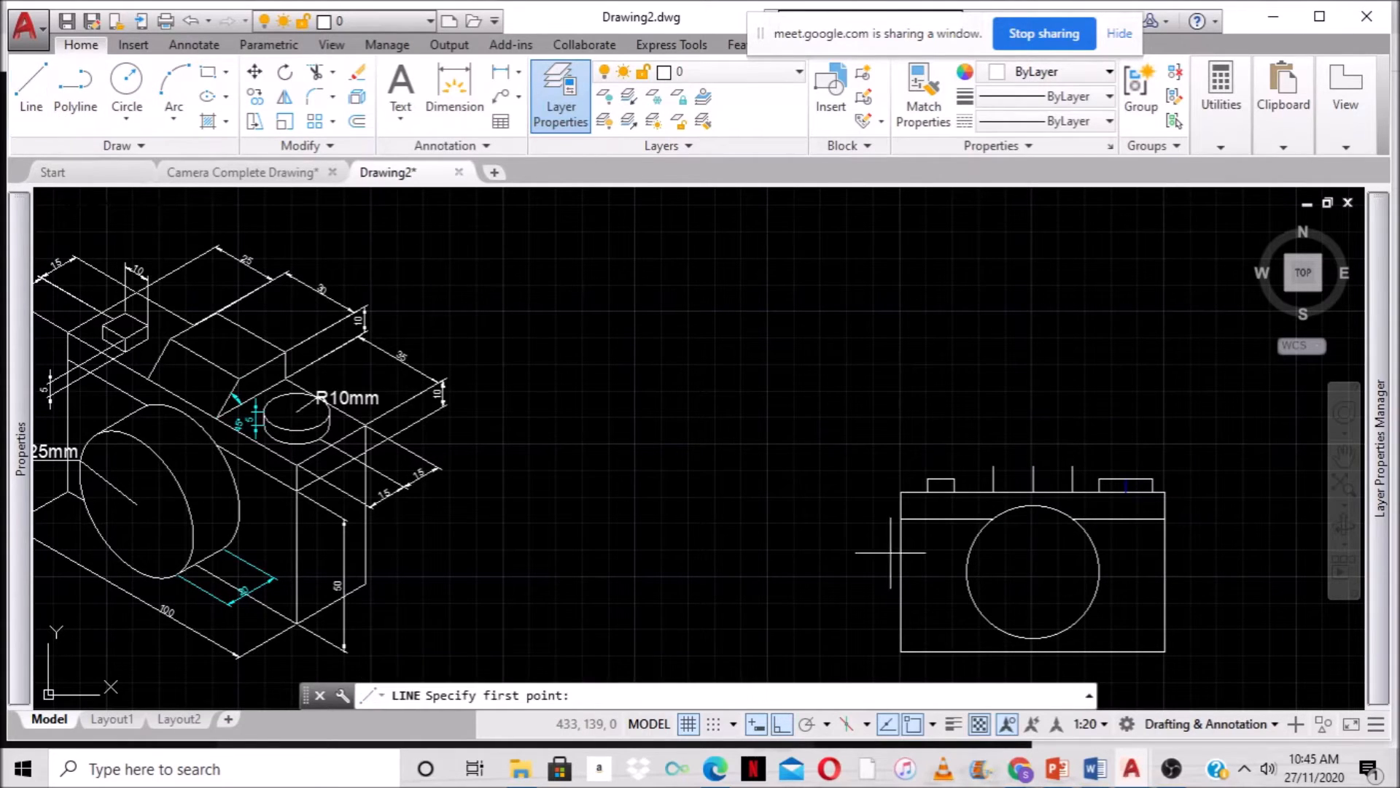
left_click(994, 466)
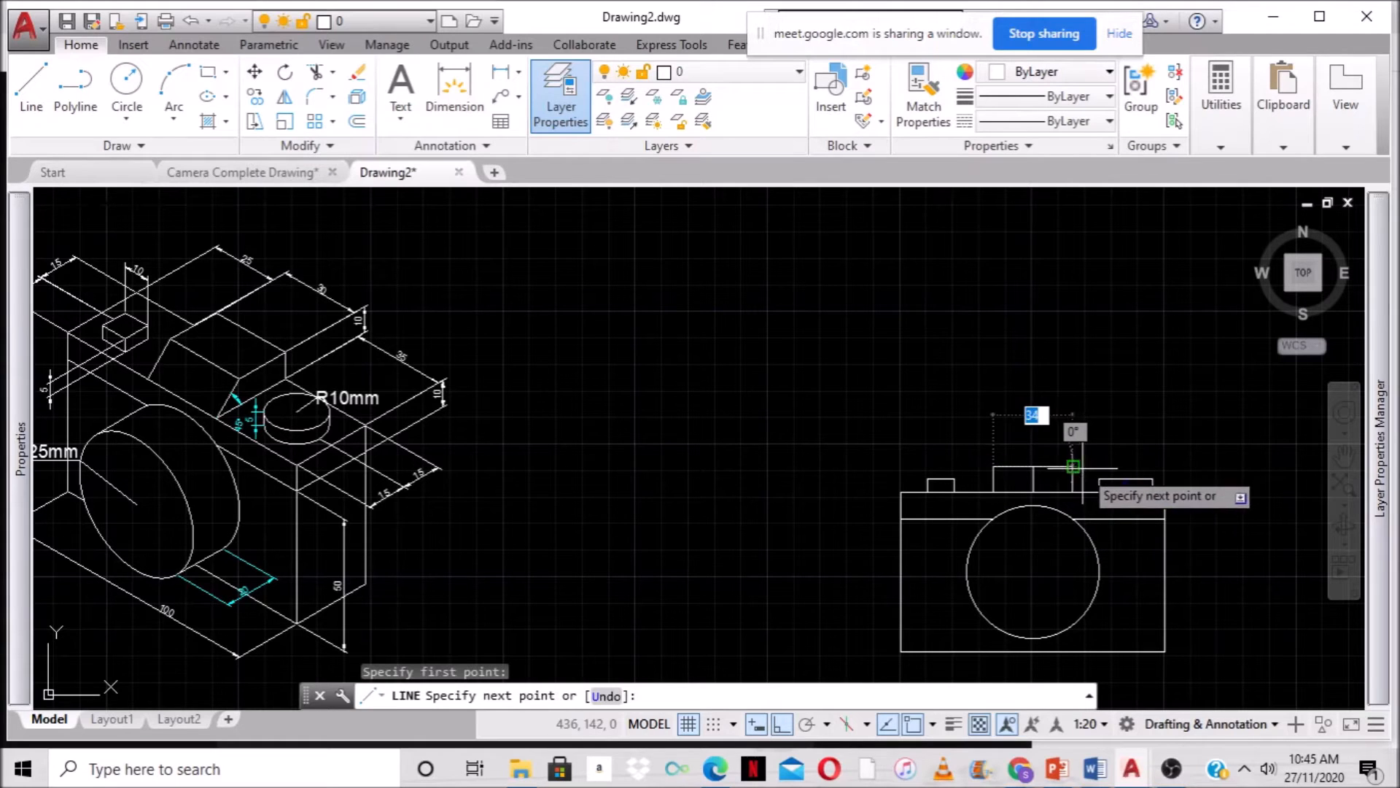
left_click(1078, 466)
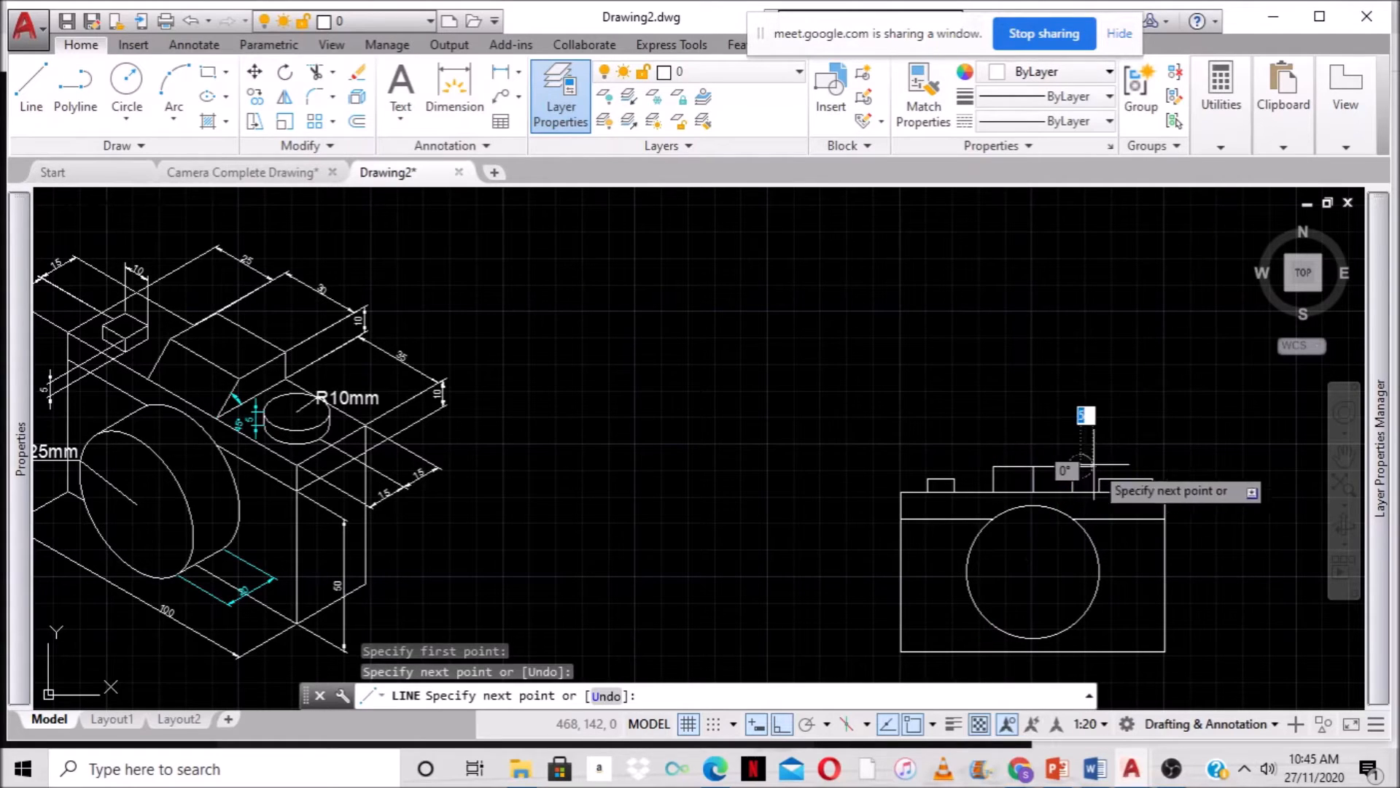
key("Return")
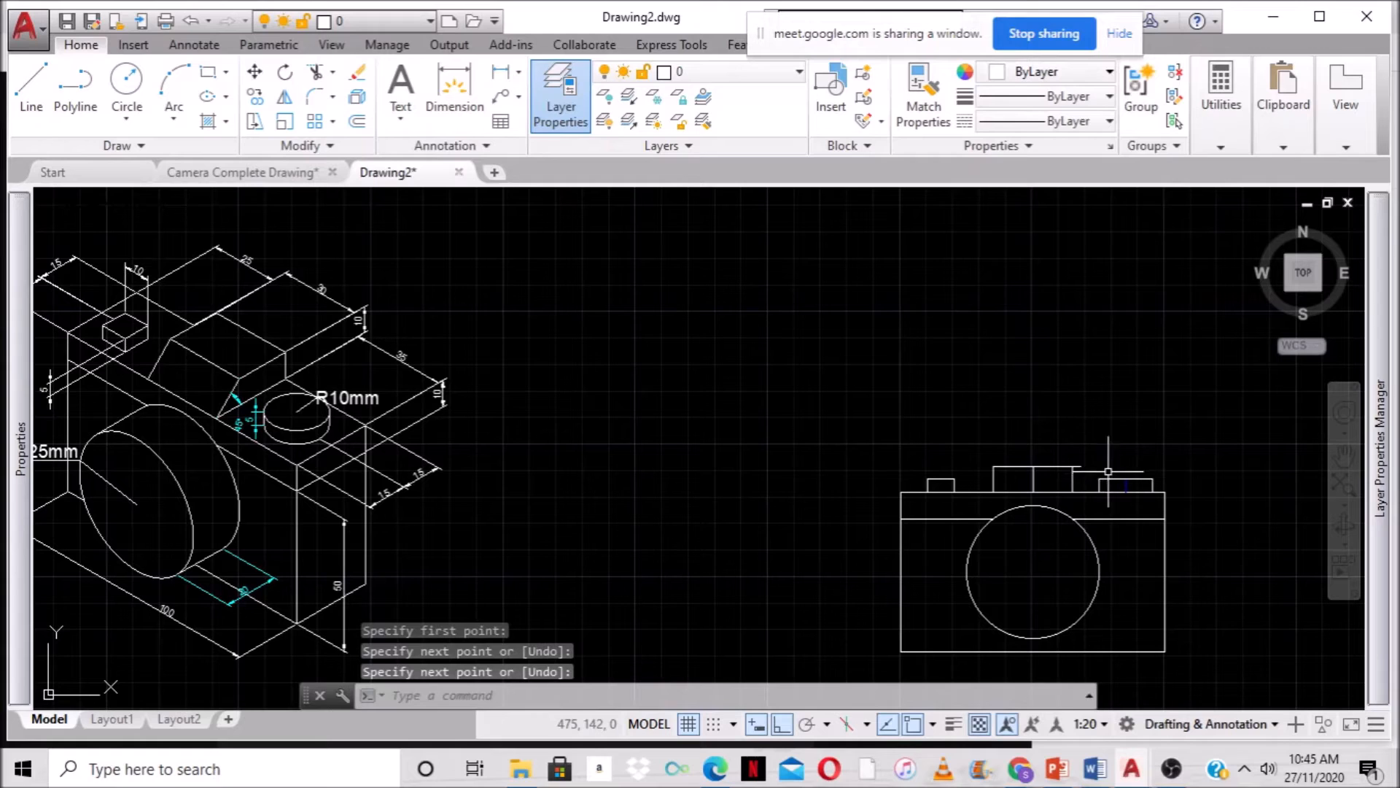
left_click(1056, 466)
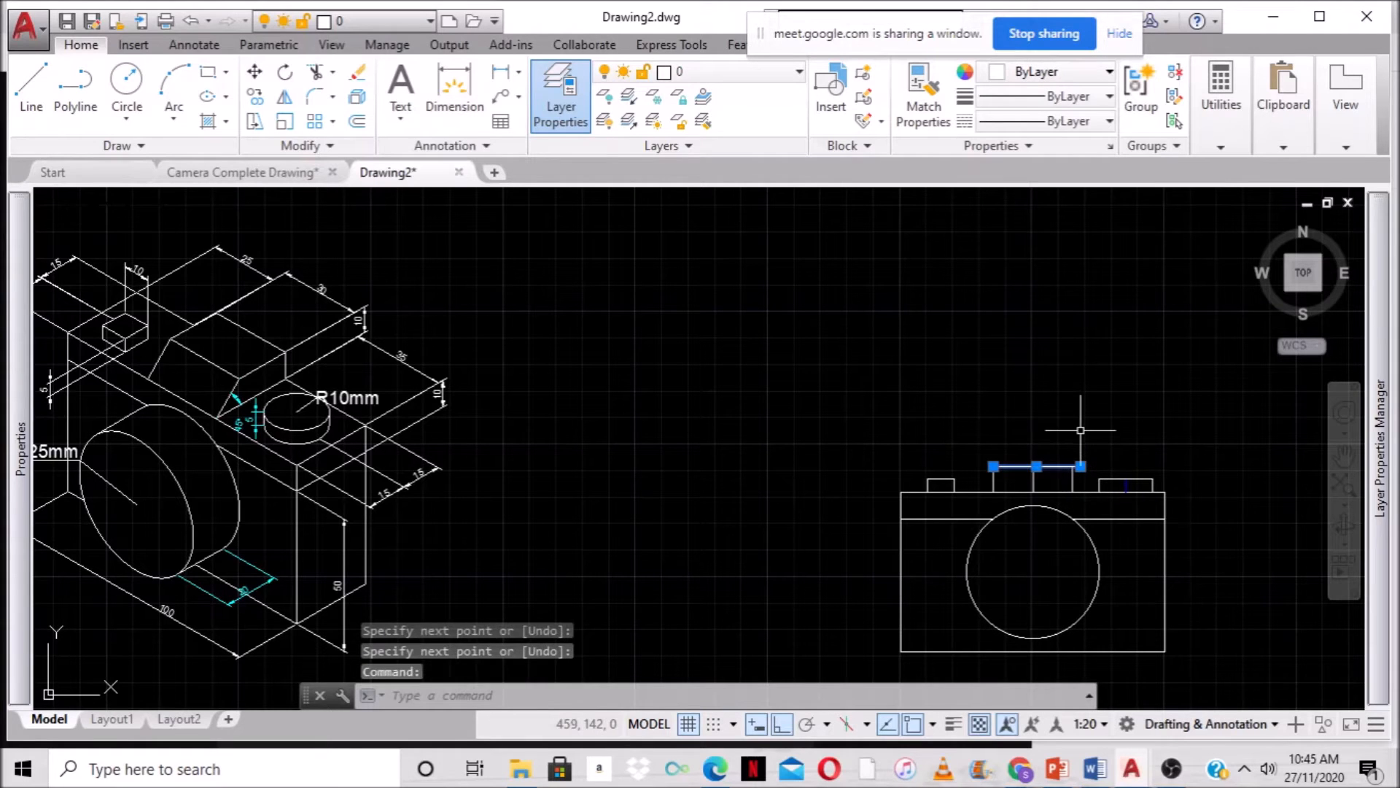
key("Delete")
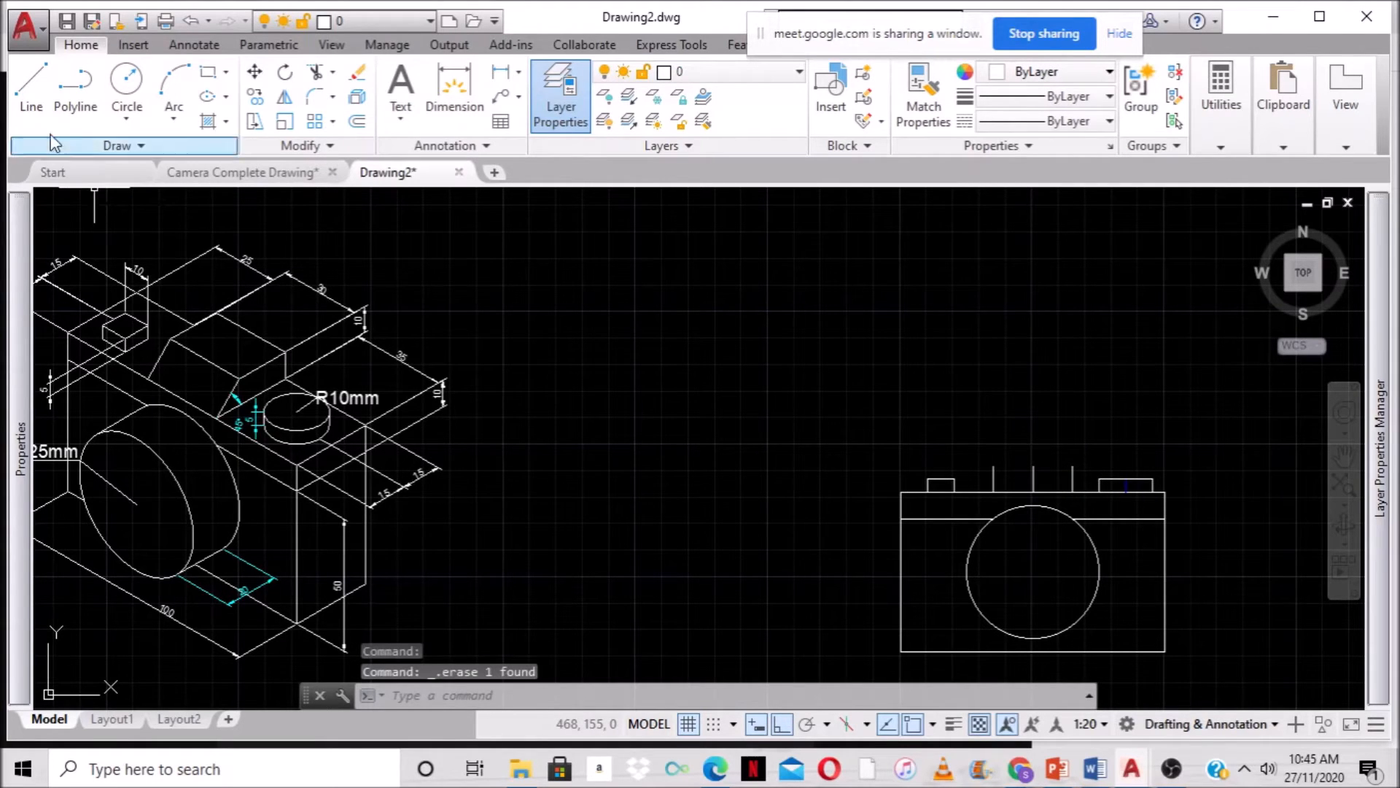
Close the raised middle block with a horizontal line joining the upper ends of its two outer vertical lines.
left_click(30, 84)
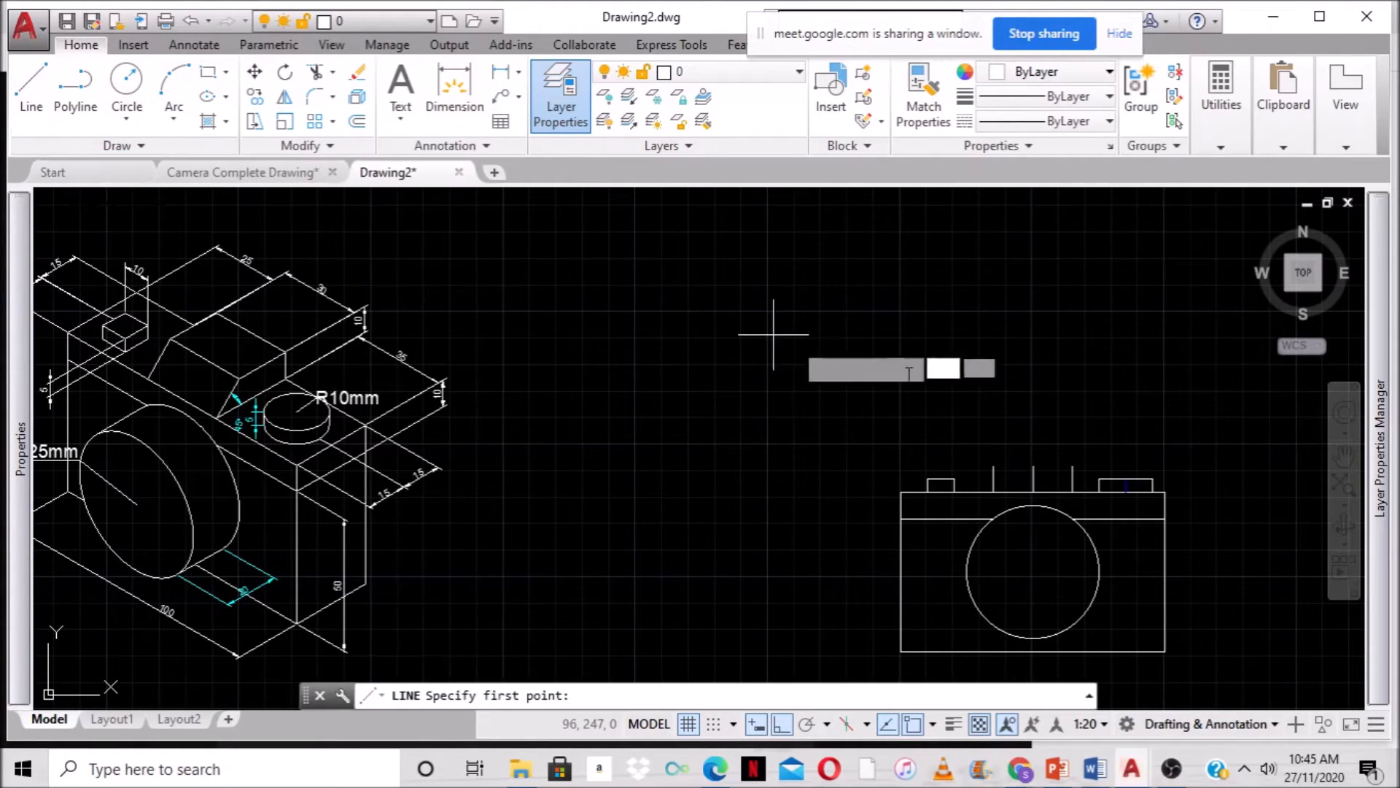
left_click(993, 467)
scroll(1057, 454, "up", 4)
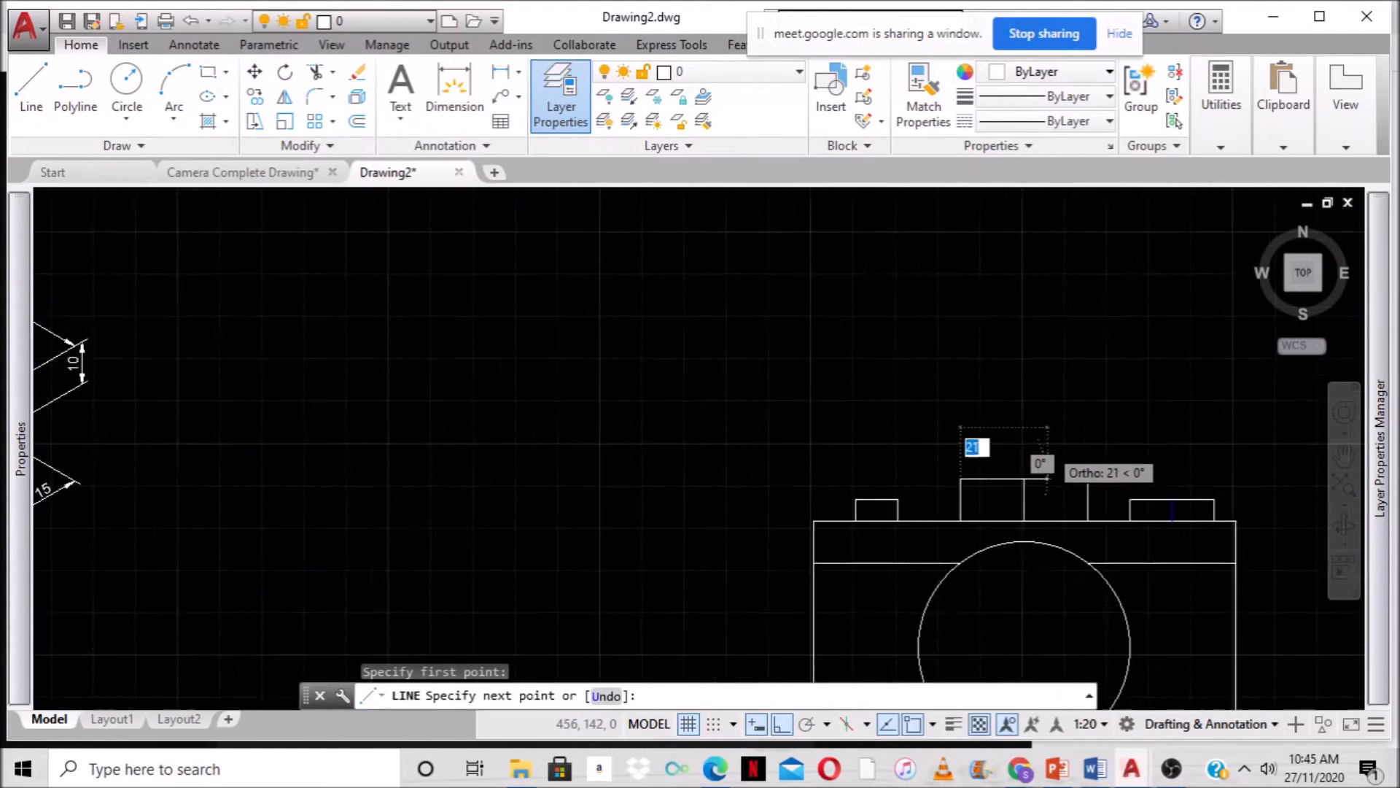
left_click(1110, 499)
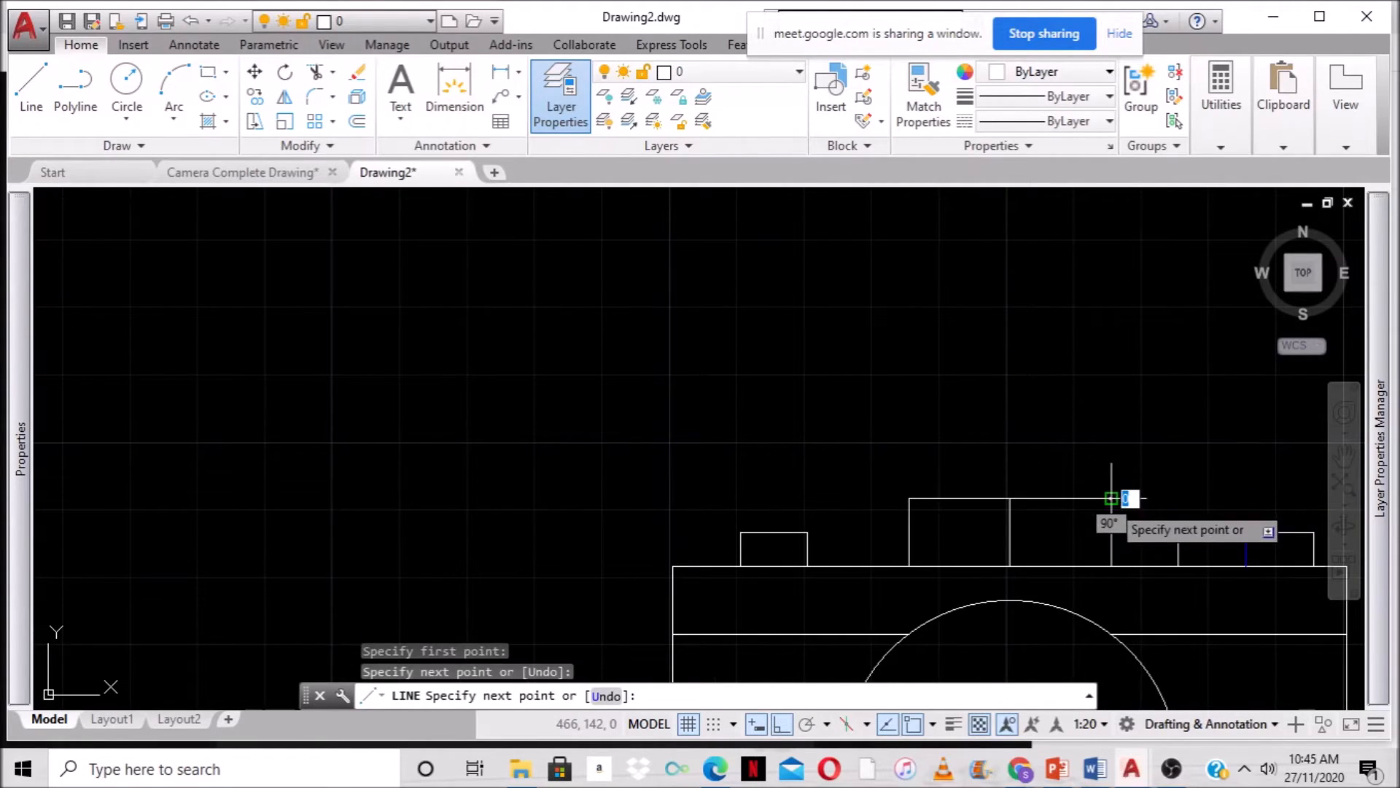
key("Return")
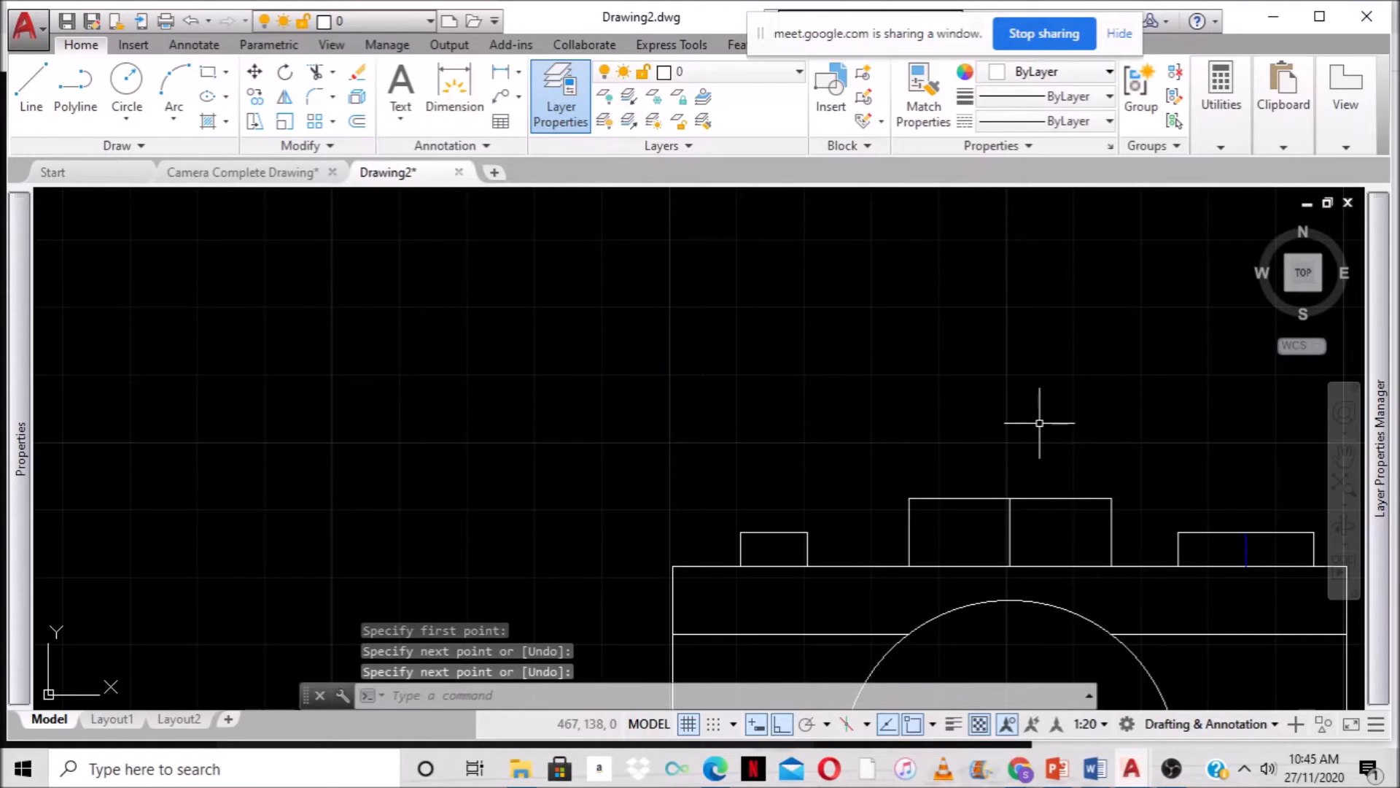
Delete the middle vertical line inside the raised middle block.
scroll(1039, 423, "down", 2)
left_click(1020, 490)
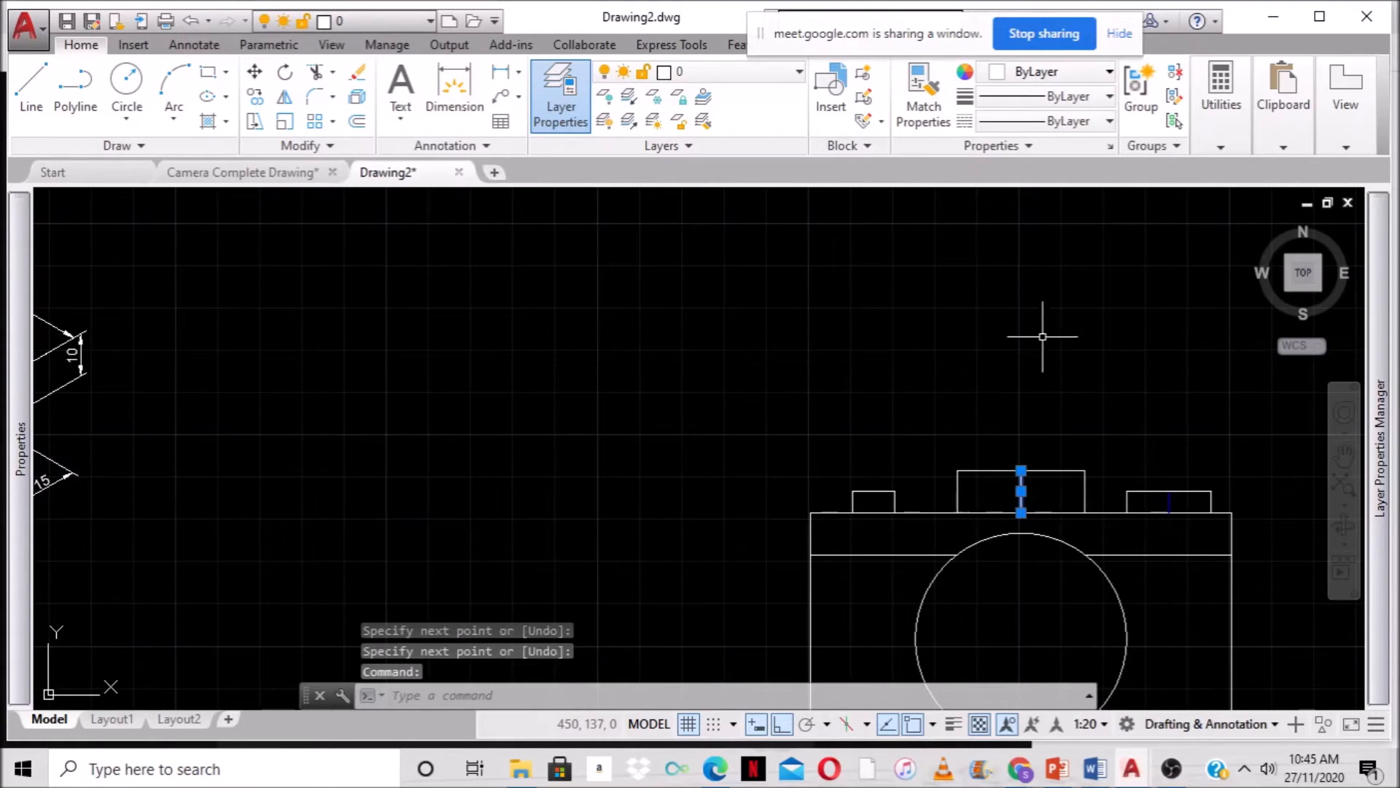
key("Delete")
scroll(1005, 381, "down", 2)
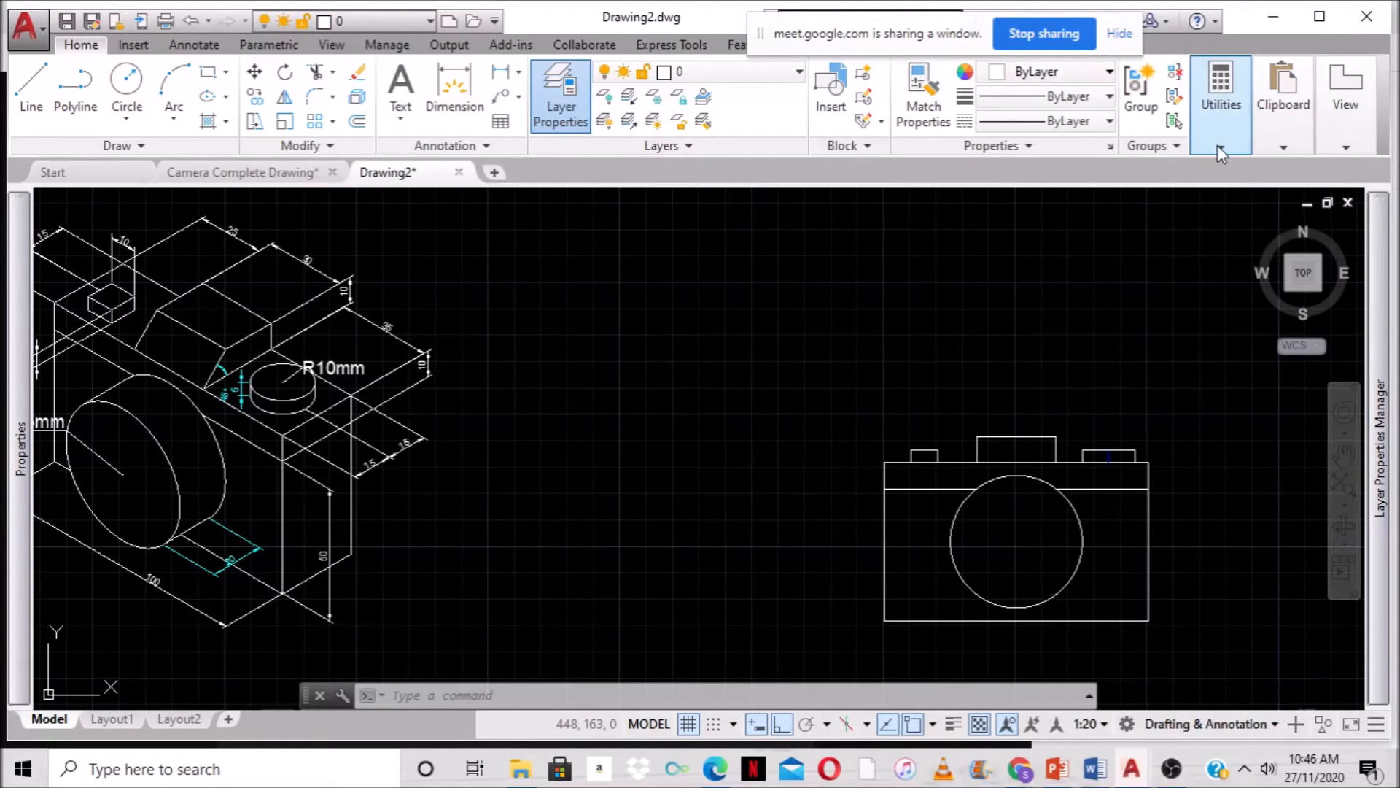
Try to measure the width of the raised middle block along its upper edge.
mouse_move(1219, 142)
left_click(1225, 186)
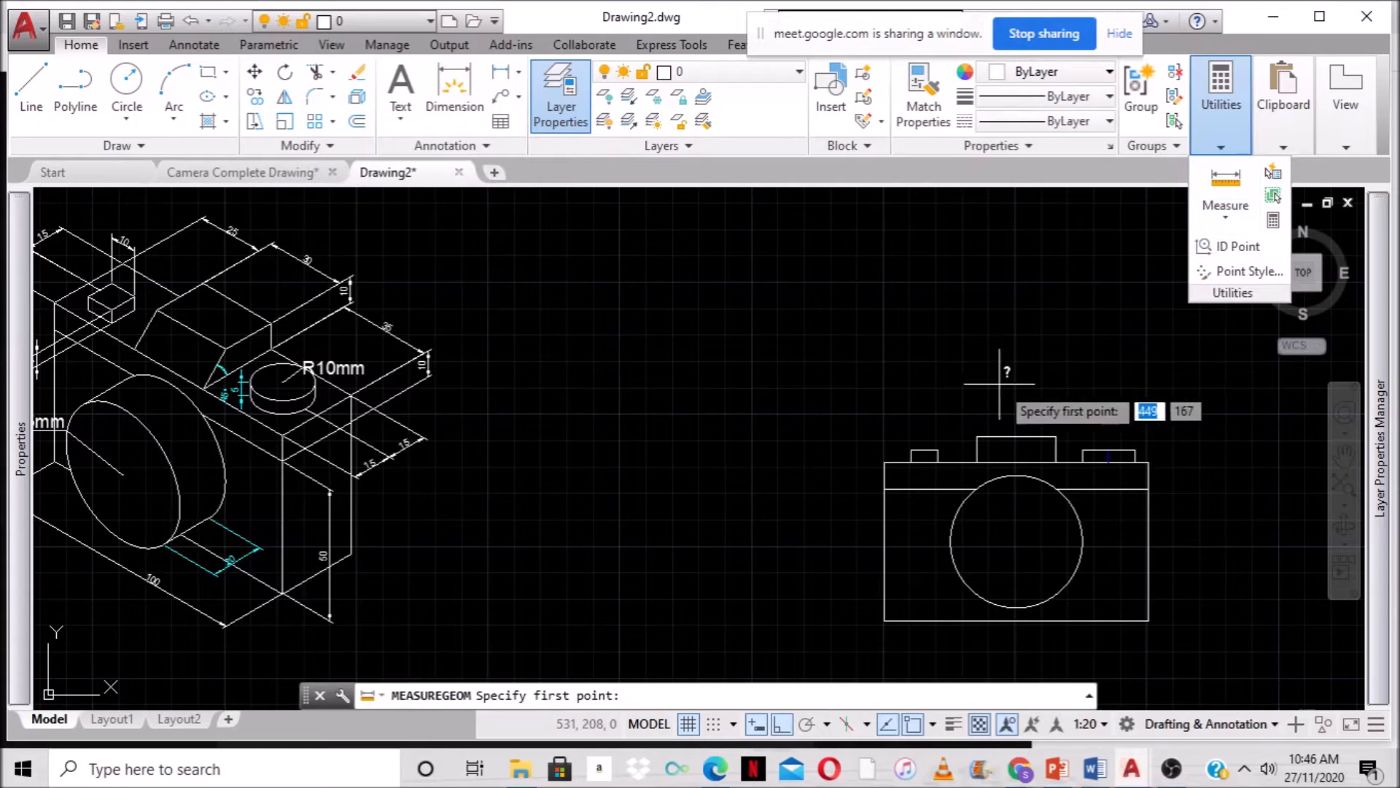
left_click(977, 436)
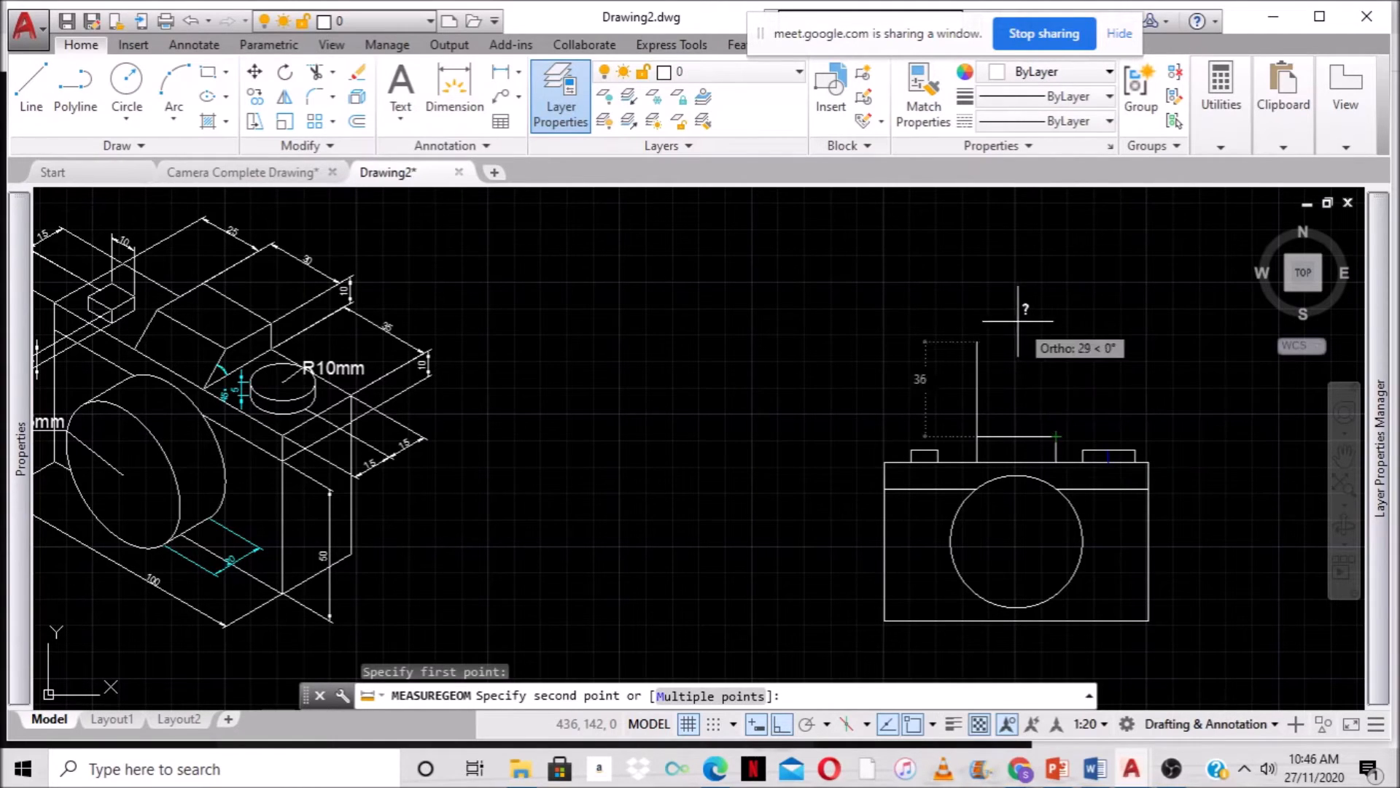
key("Escape")
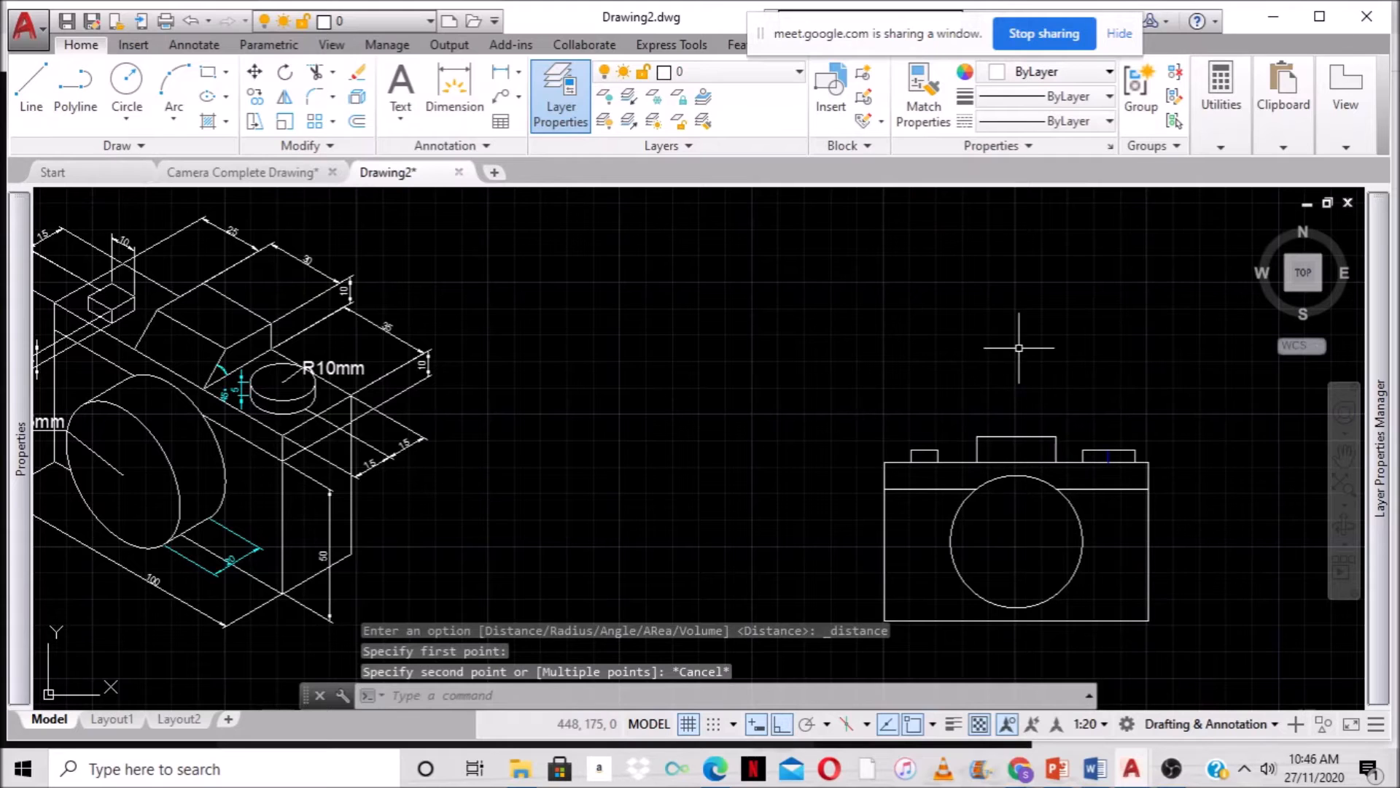
scroll(912, 386, "up", 2)
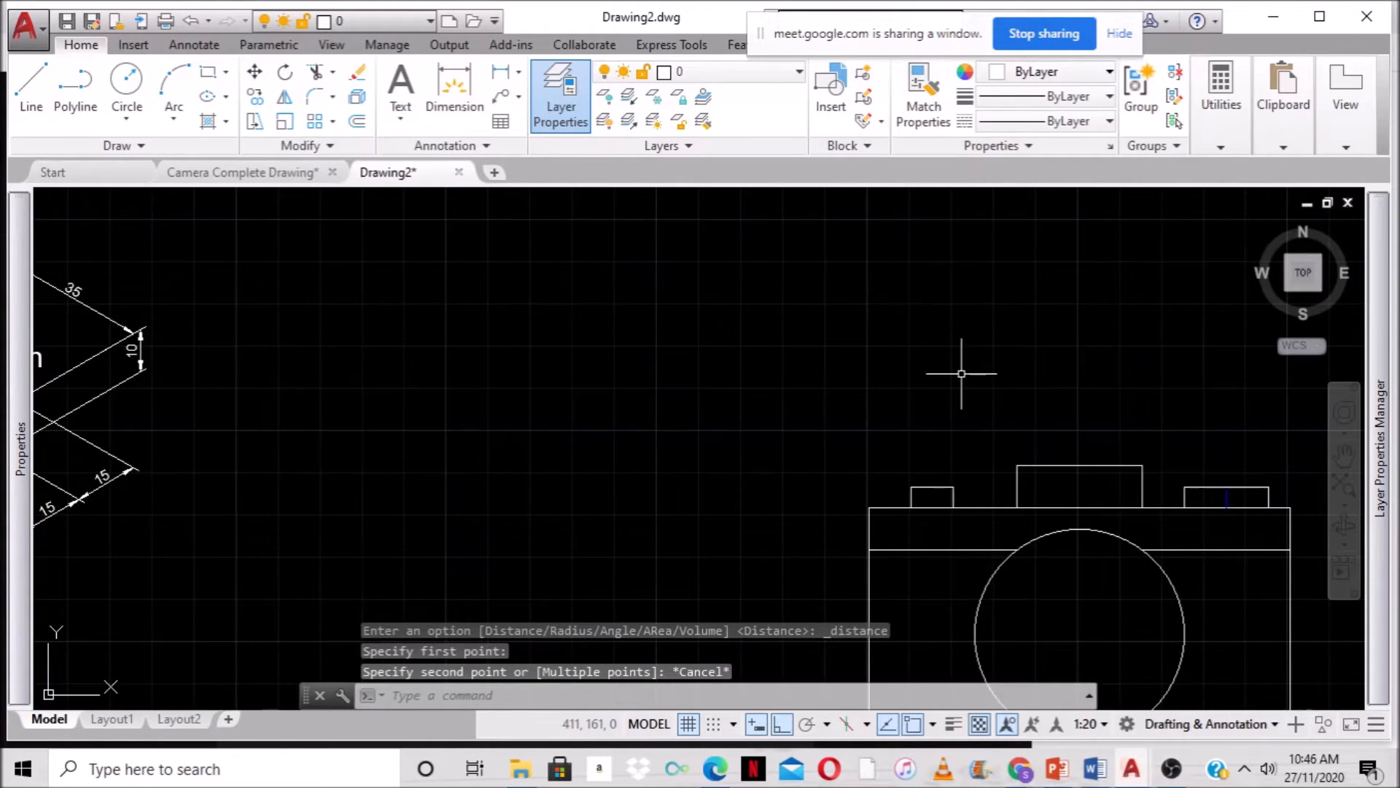
scroll(1041, 354, "down", 2)
middle_click_drag(1097, 414, 979, 387)
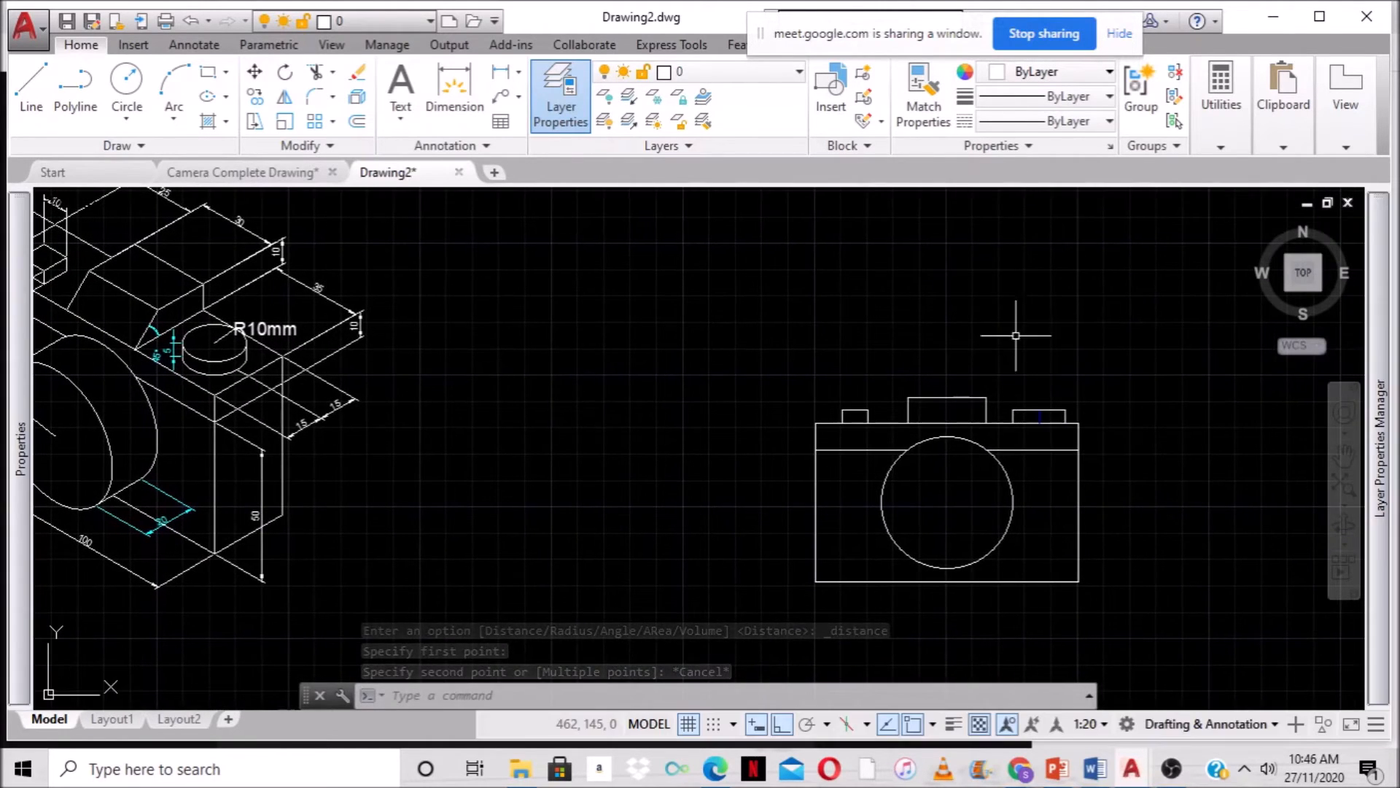
middle_click_drag(1003, 276, 979, 337)
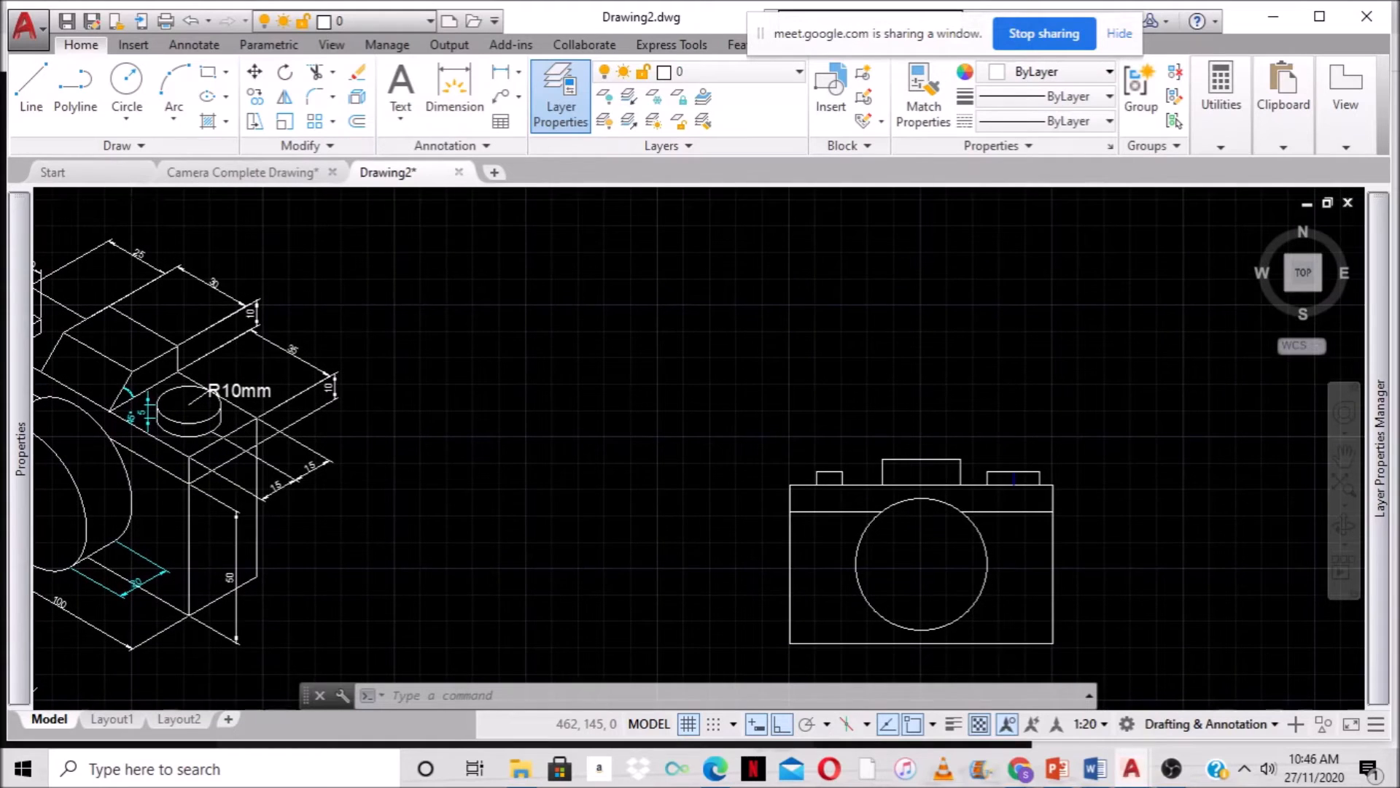
scroll(980, 337, "down", 2)
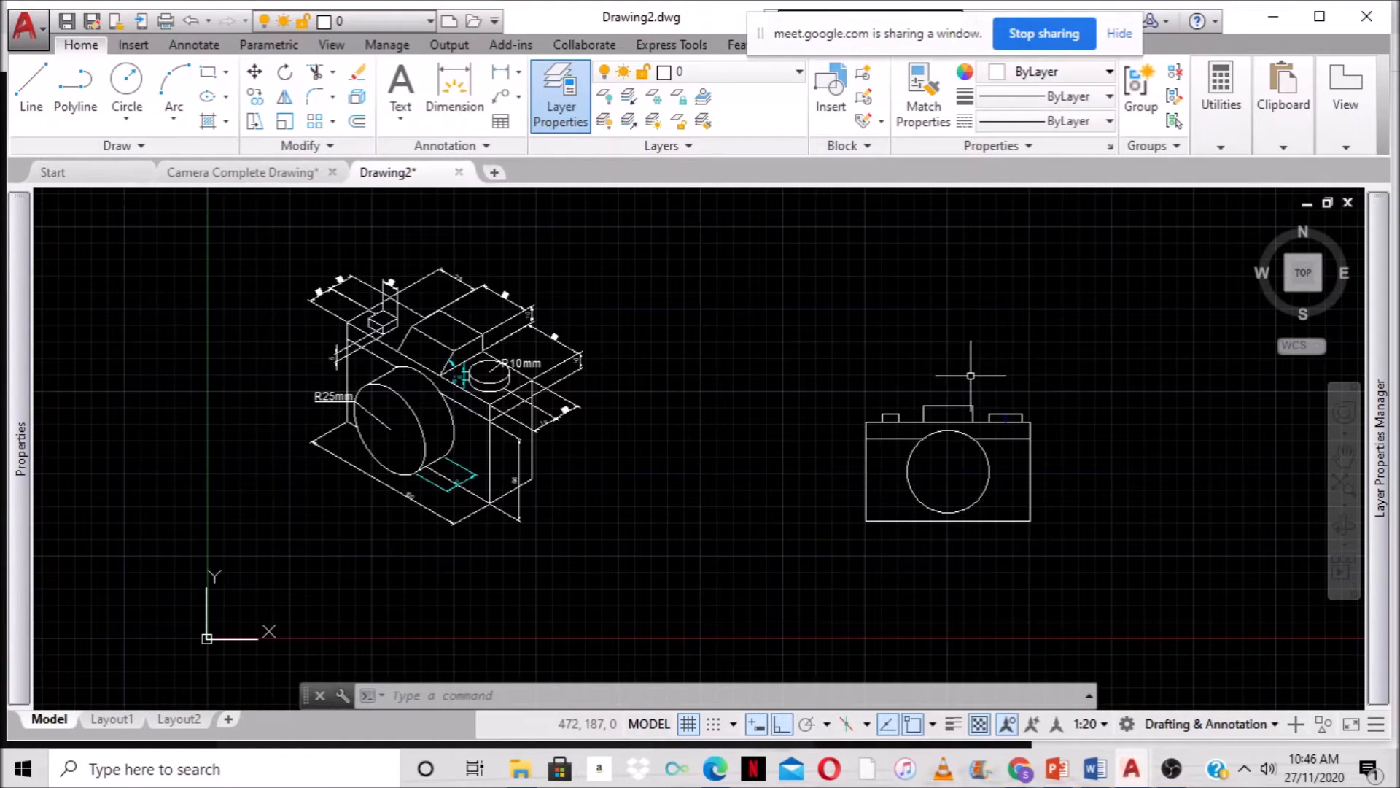
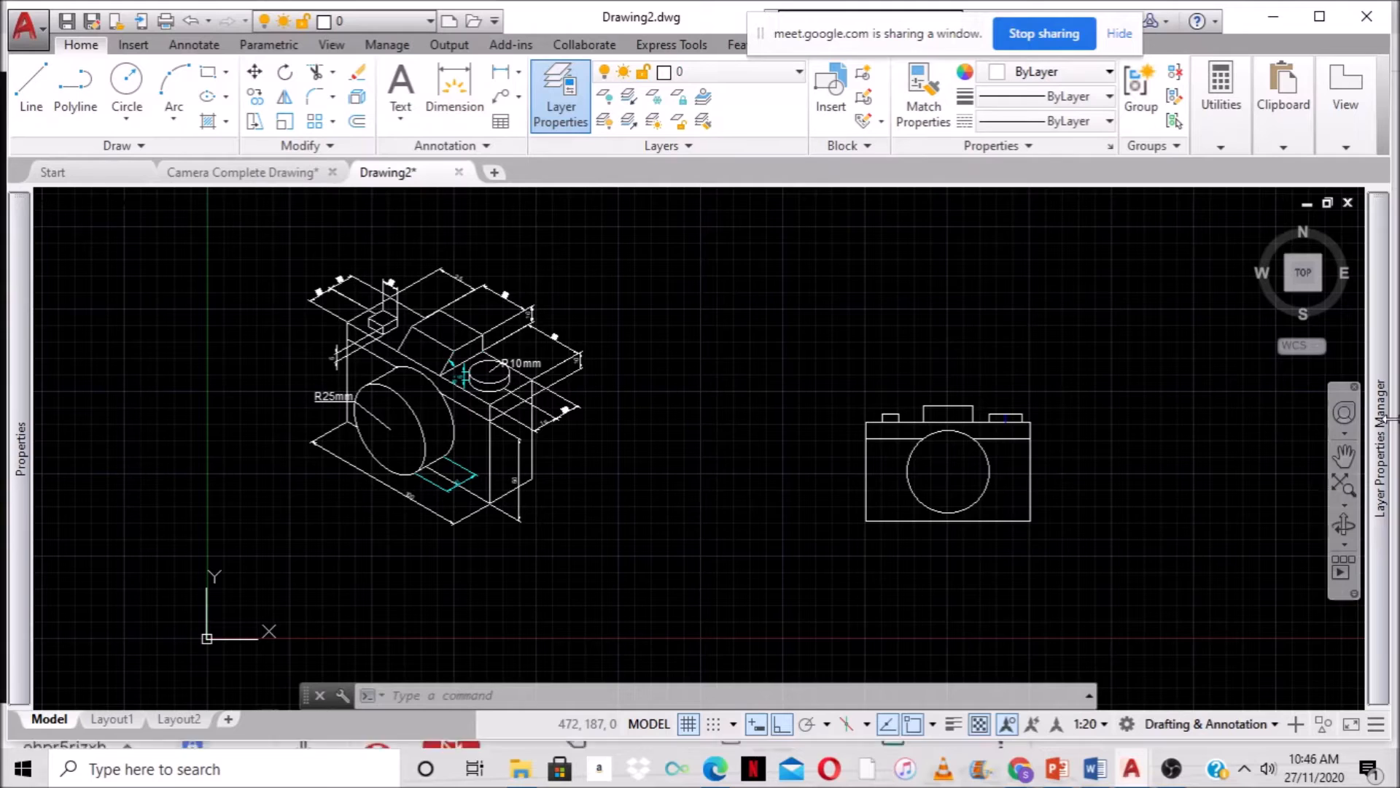
Make the yellow CON layer the current layer.
mouse_move(1378, 394)
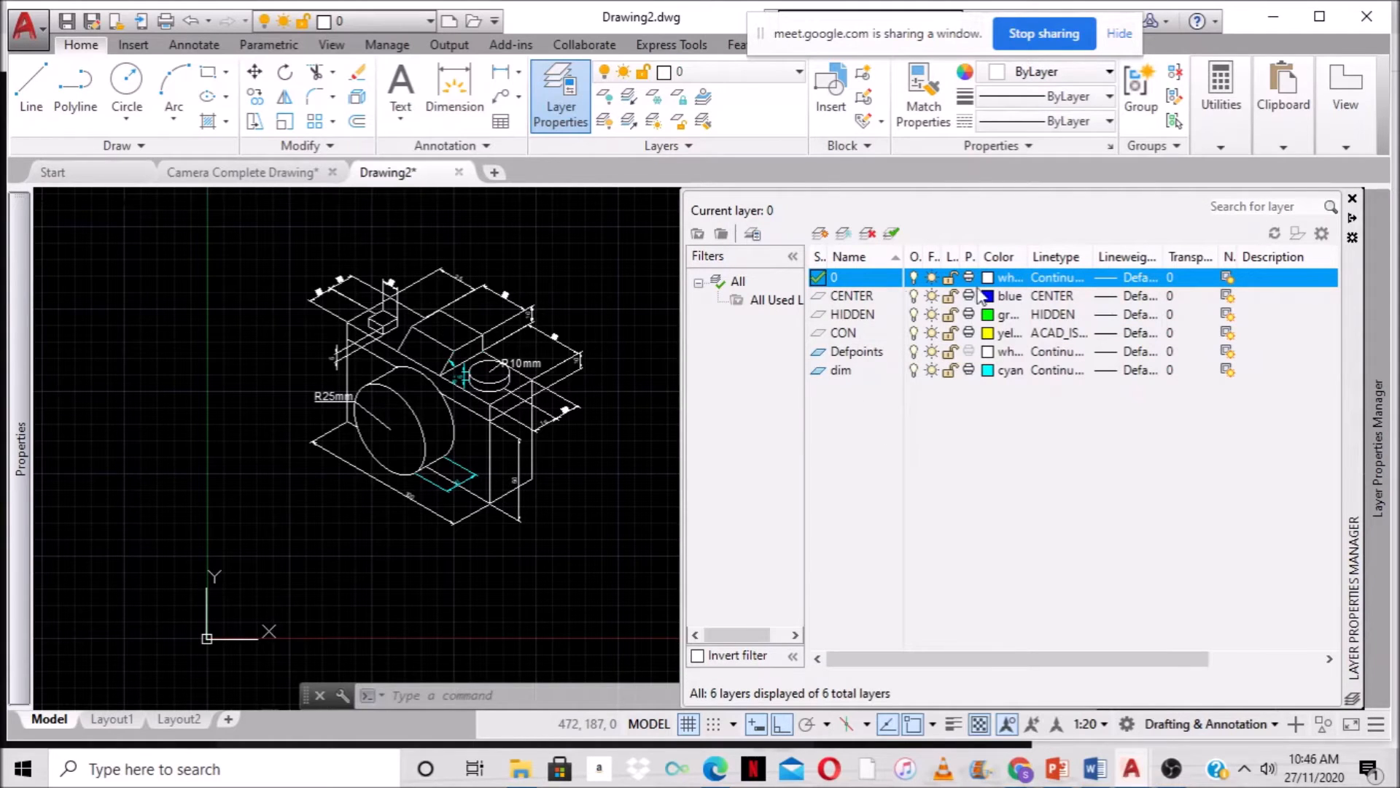
double_click(823, 333)
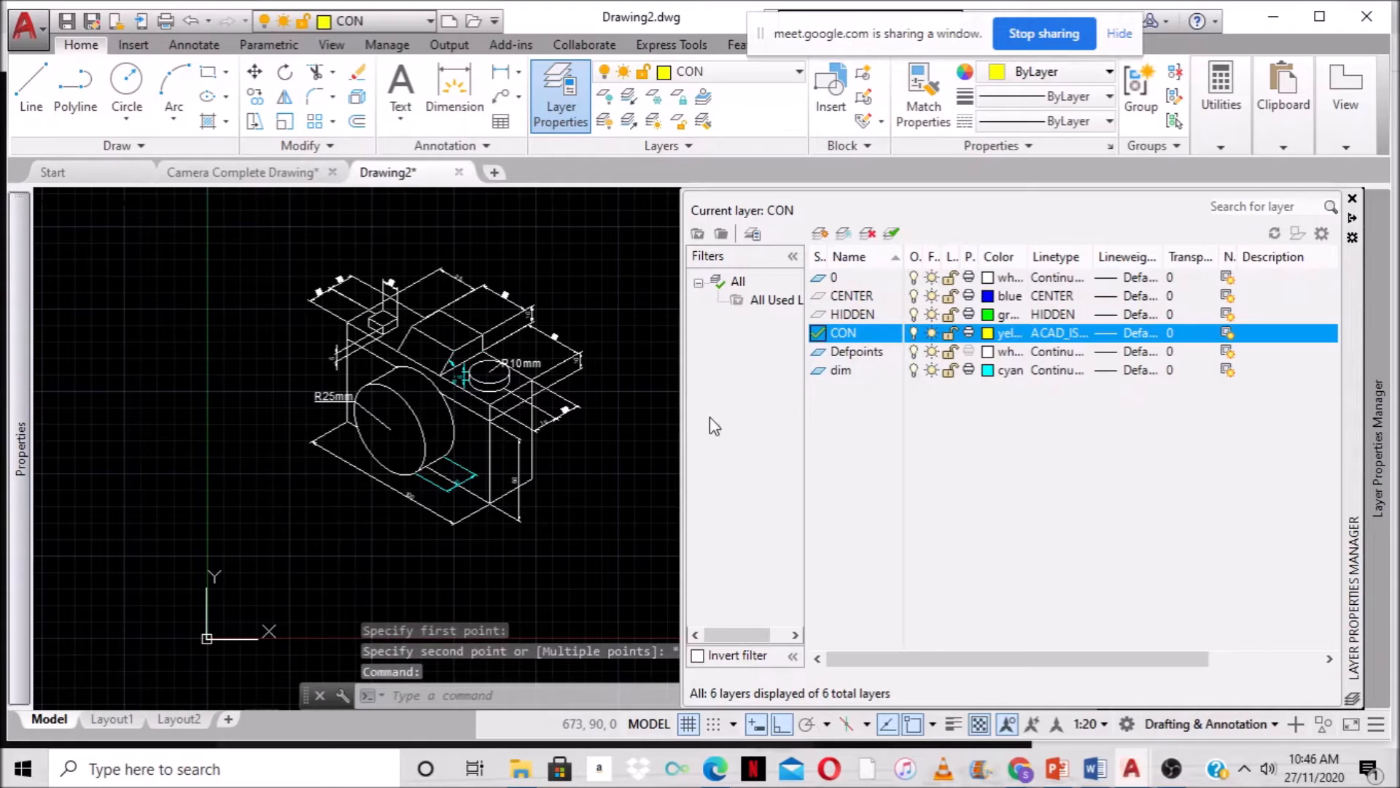
left_click(642, 392)
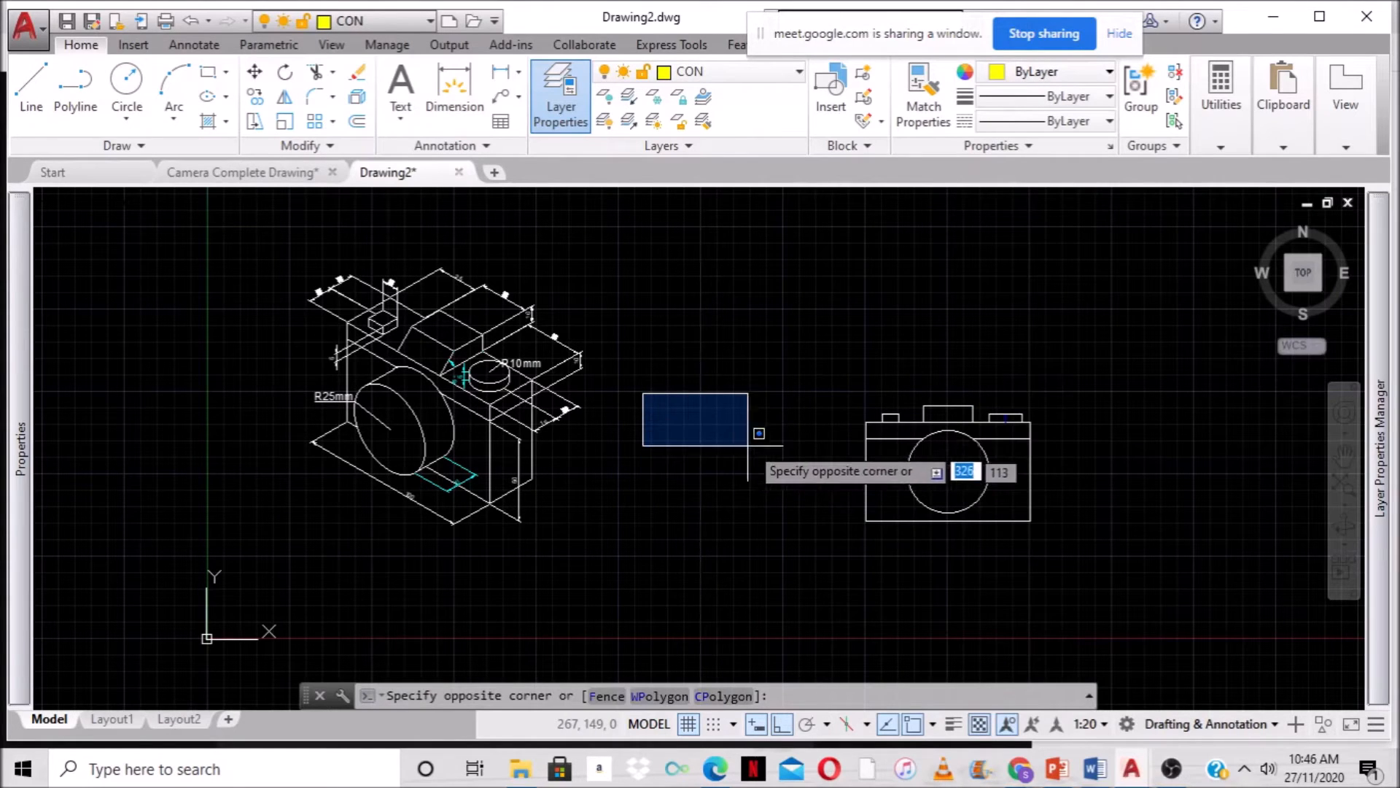
Draw a vertical construction line about 216 units long upward from the upper-left corner of the front-view camera body.
left_click(762, 410)
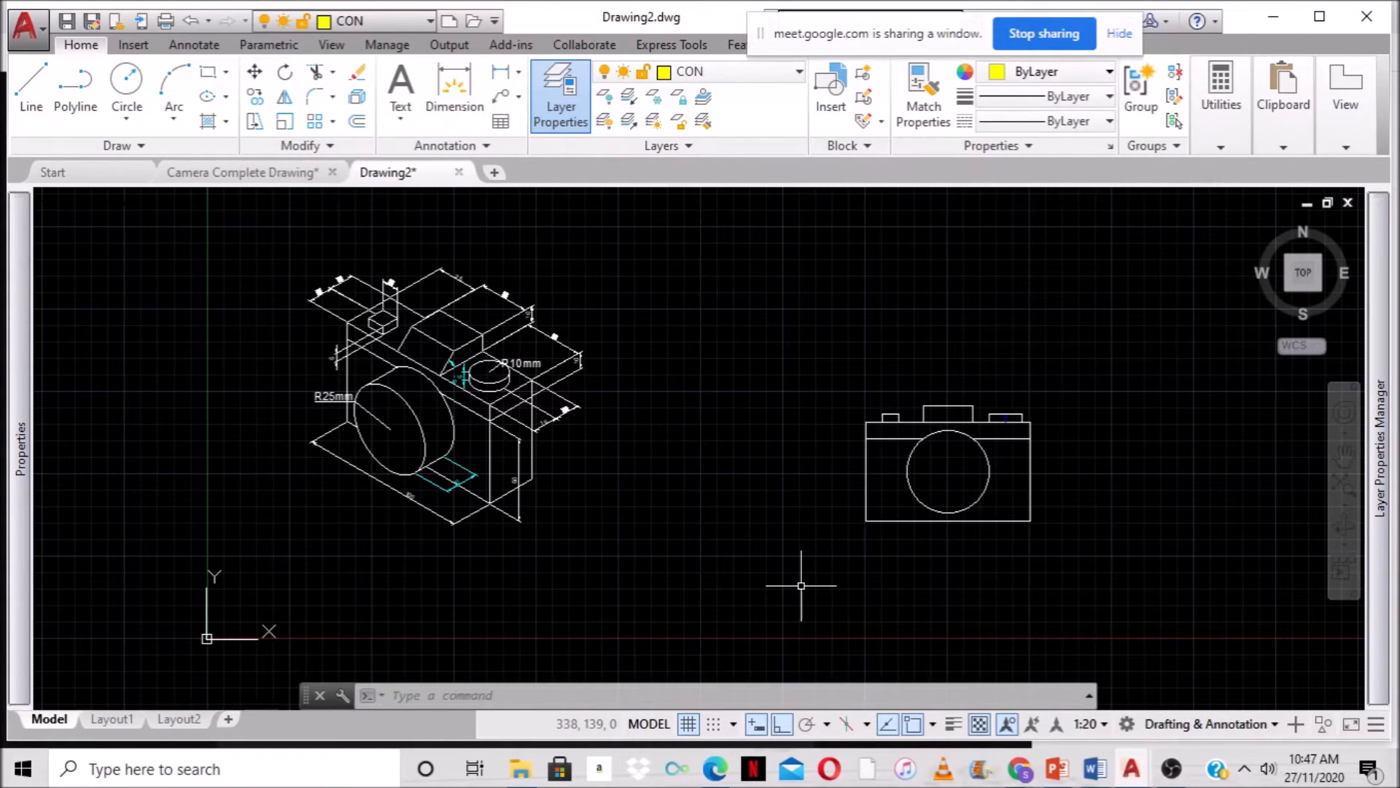
left_click(31, 84)
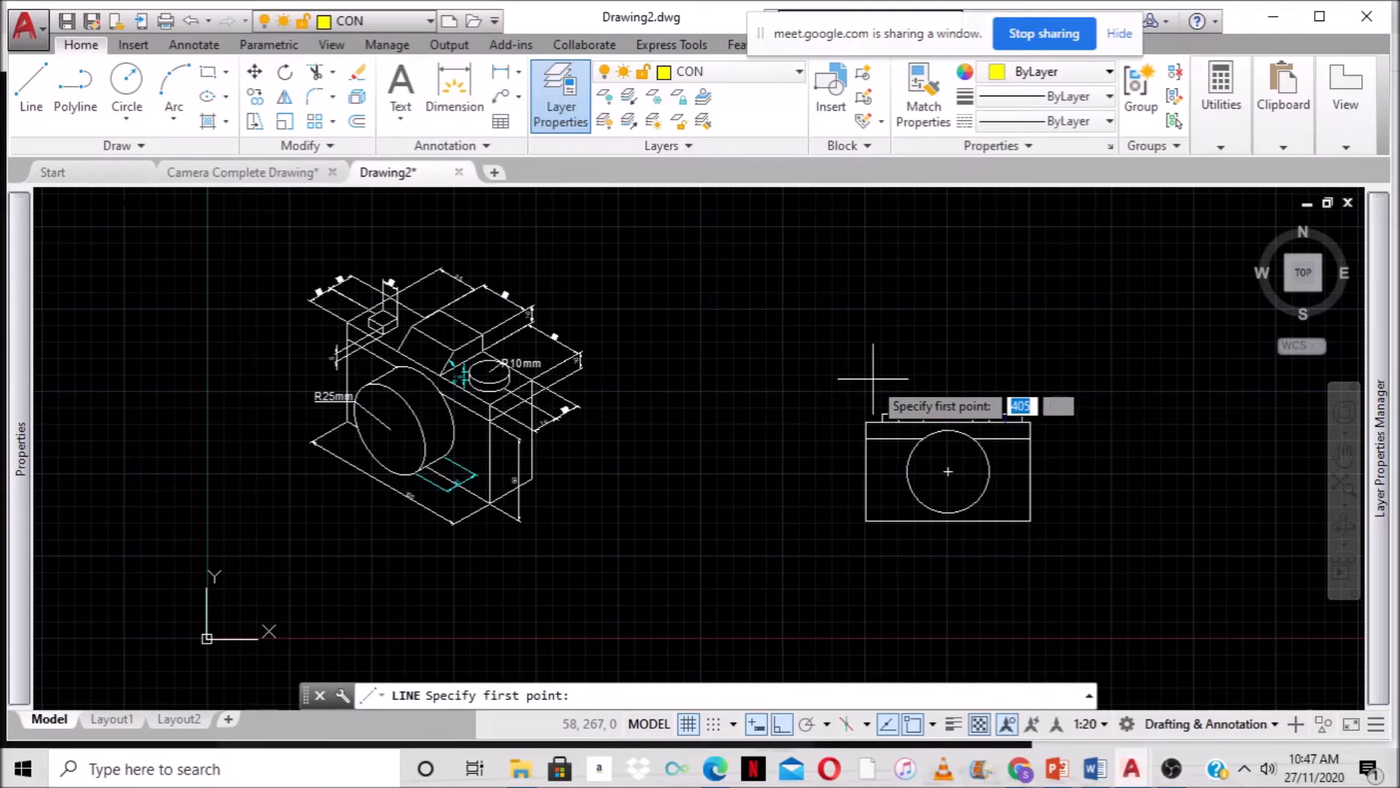
mouse_move(840, 398)
middle_mouse_down()
mouse_move(781, 440)
mouse_move(771, 405)
middle_mouse_up()
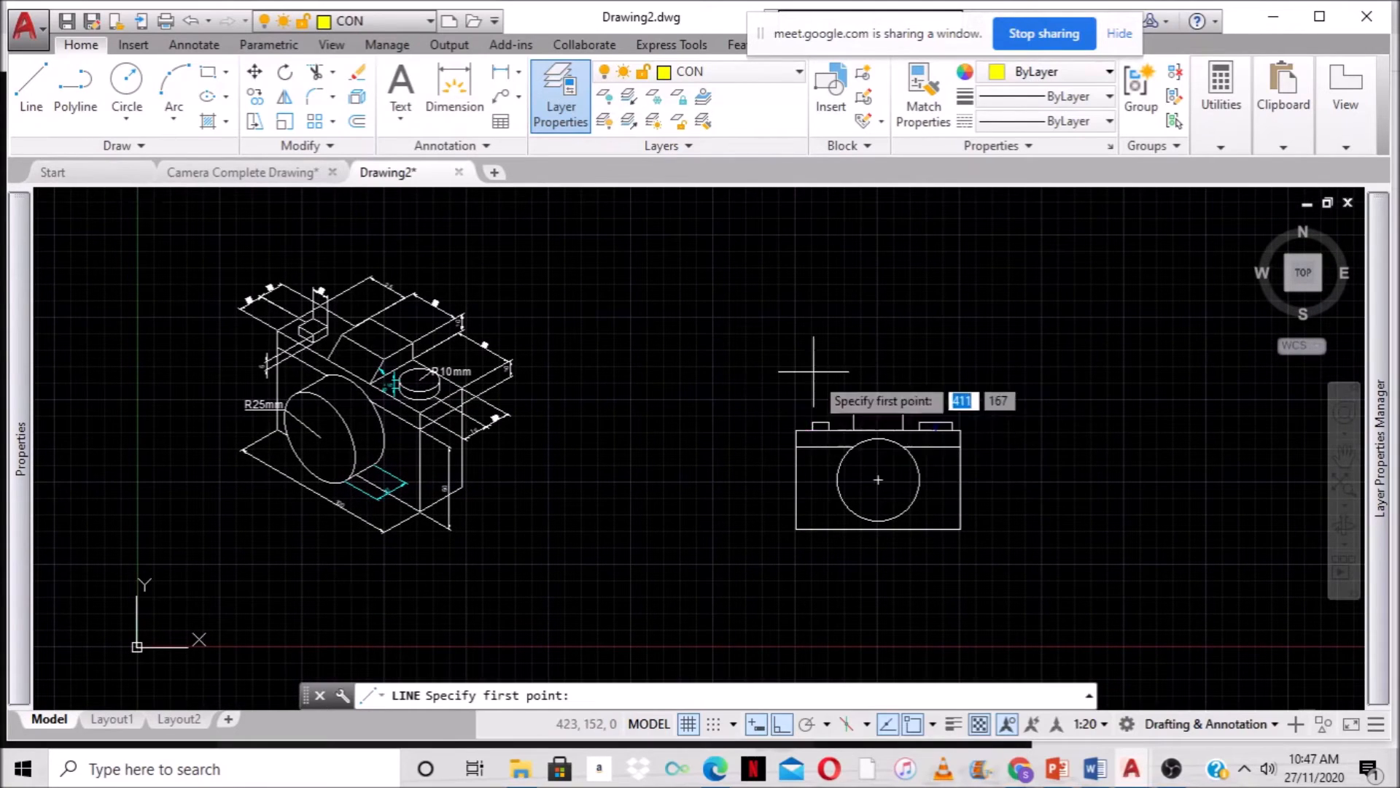
left_click(796, 430)
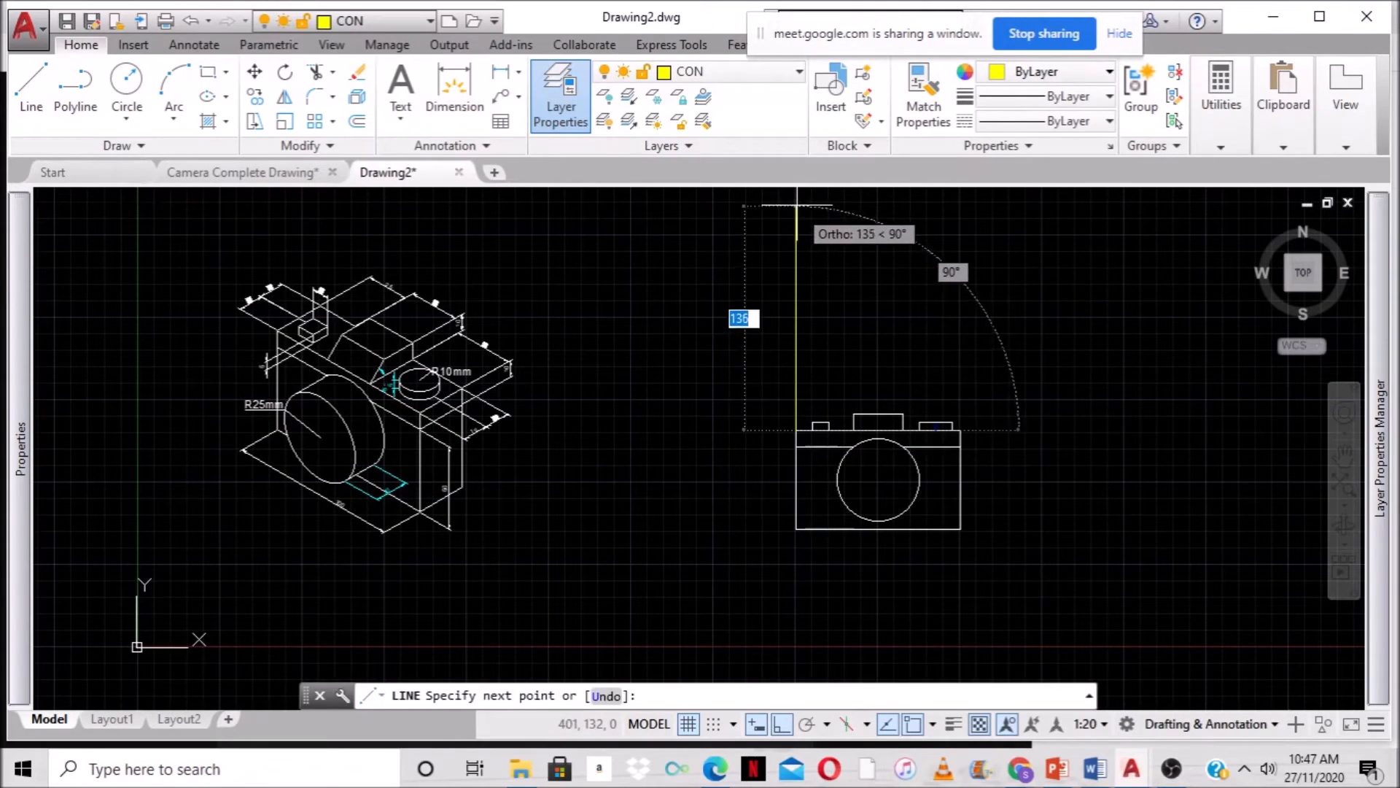
middle_click_drag(797, 191, 766, 321)
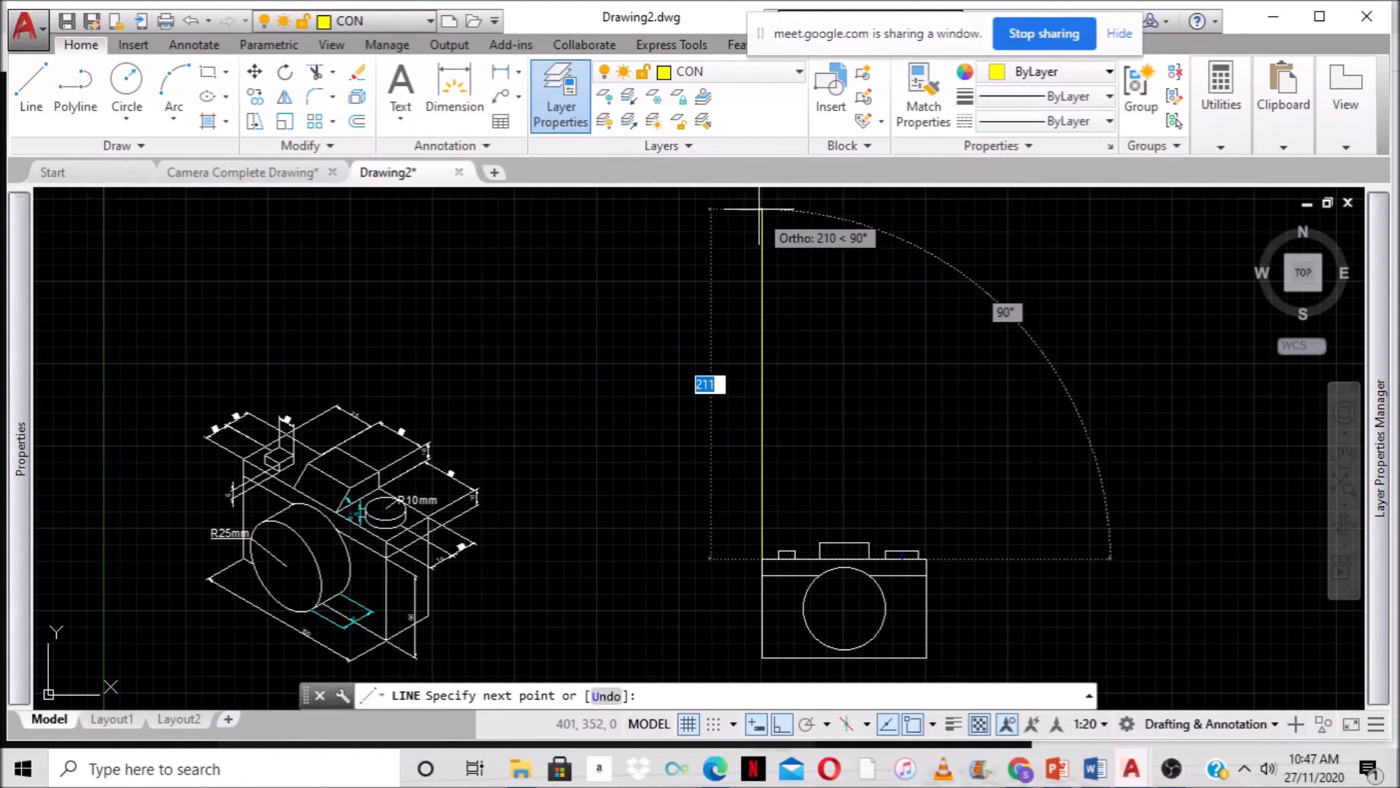
left_click(762, 200)
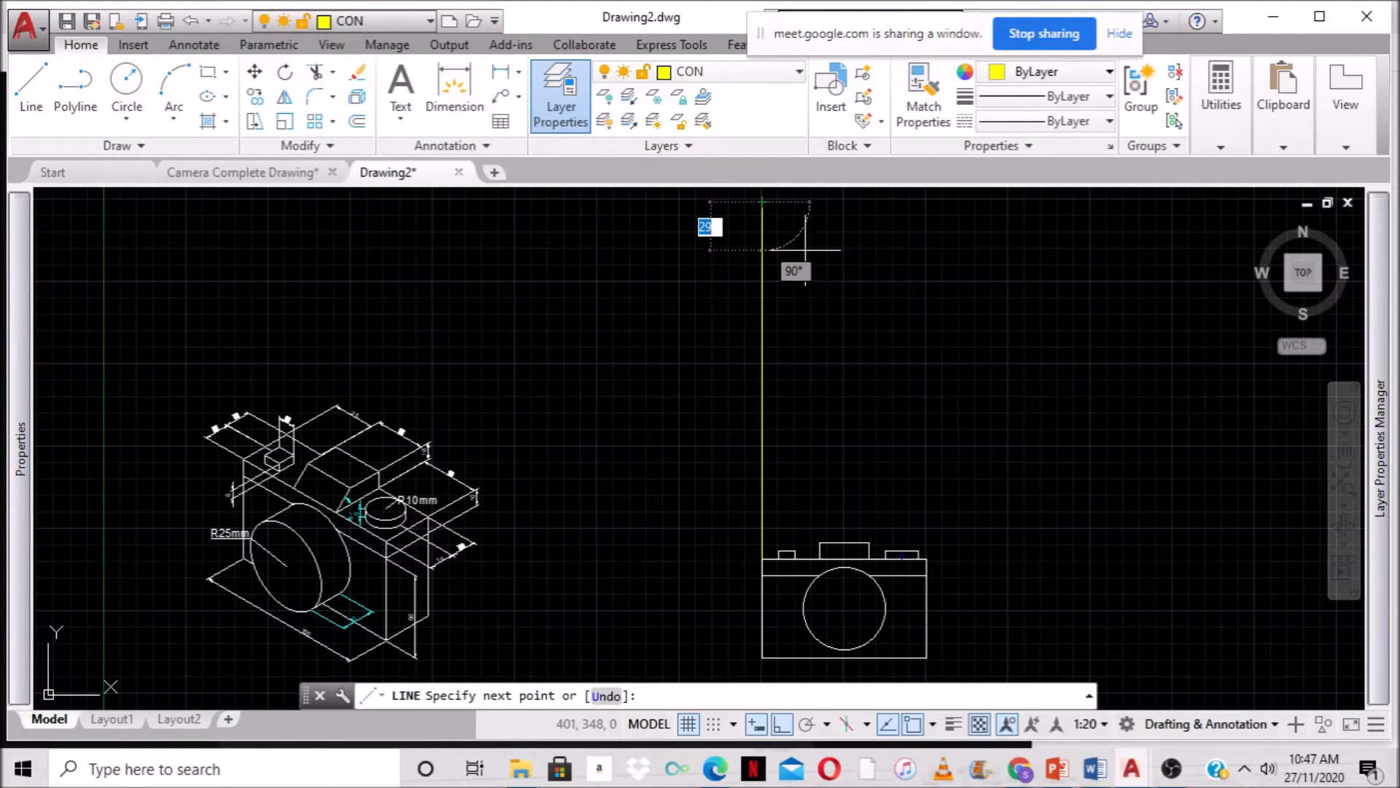
key("Return")
Draw vertical construction lines from both upper corners of the small left block, extending up to about Y 350.
key("Return")
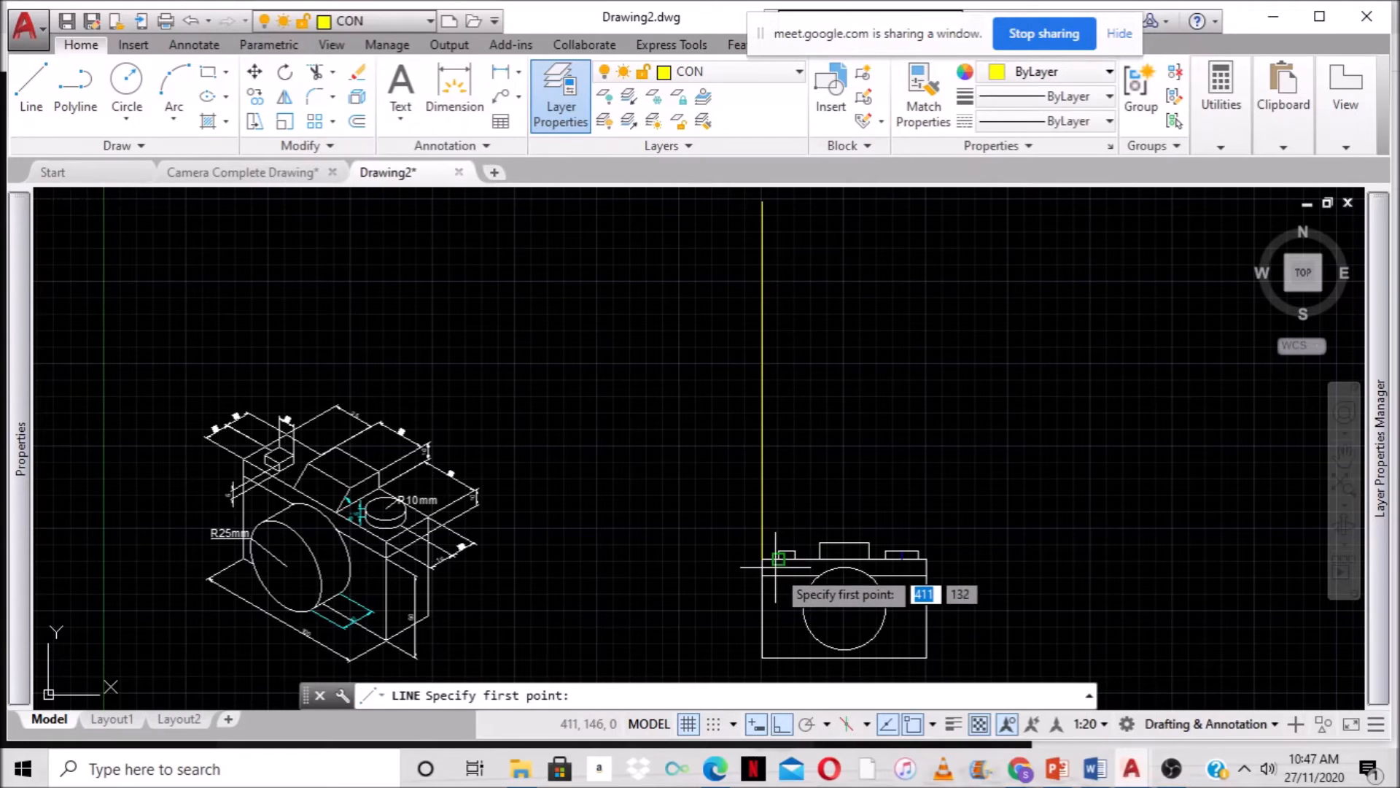
left_click(777, 559)
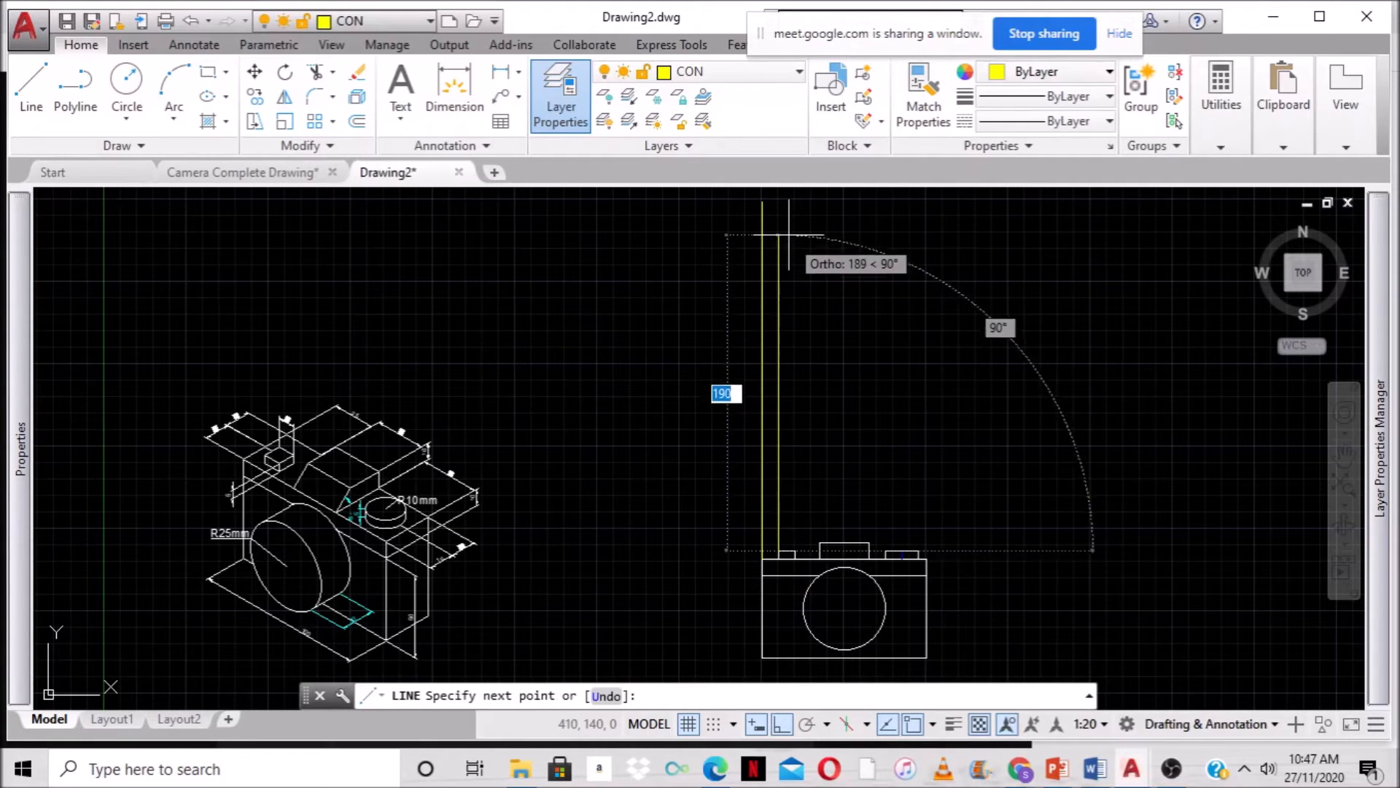
left_click(773, 200)
key("Return")
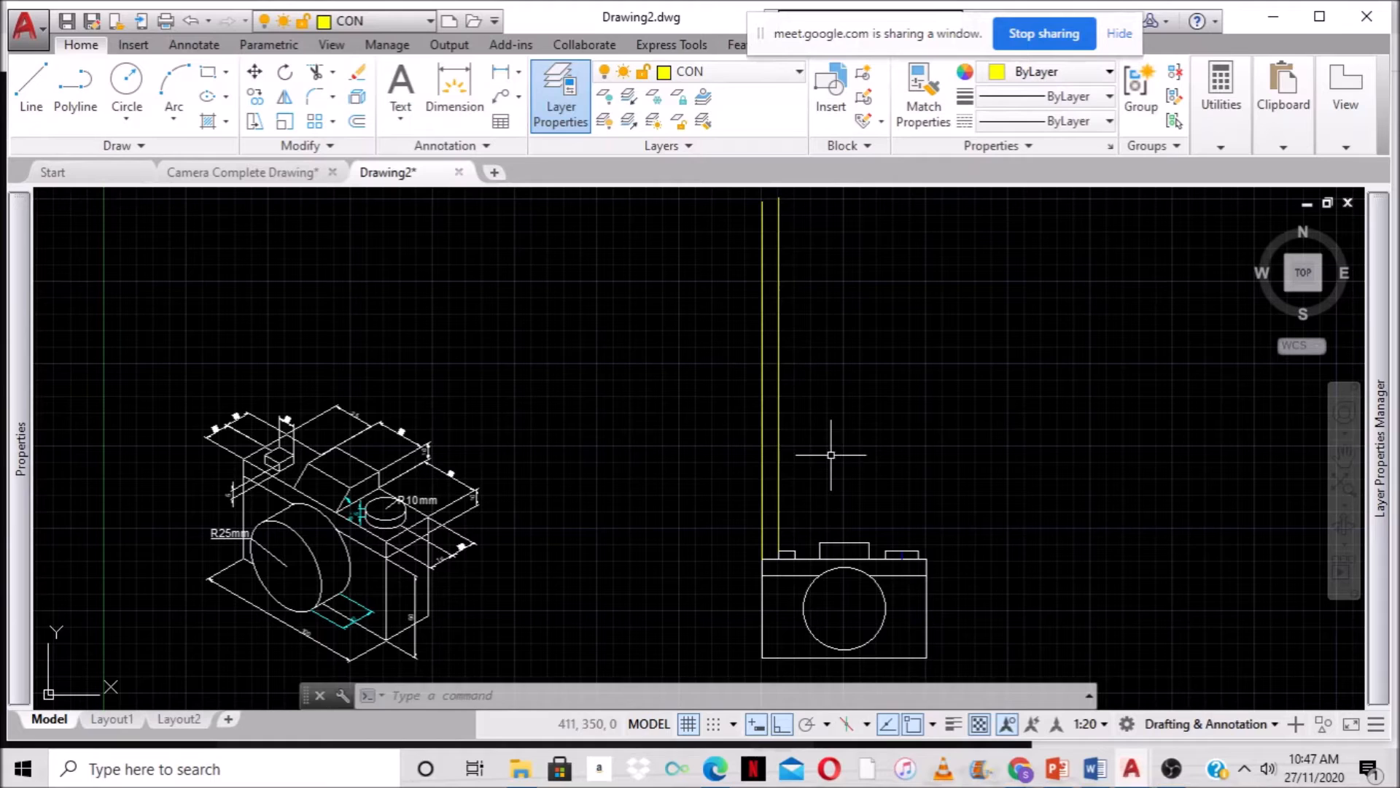
key("Return")
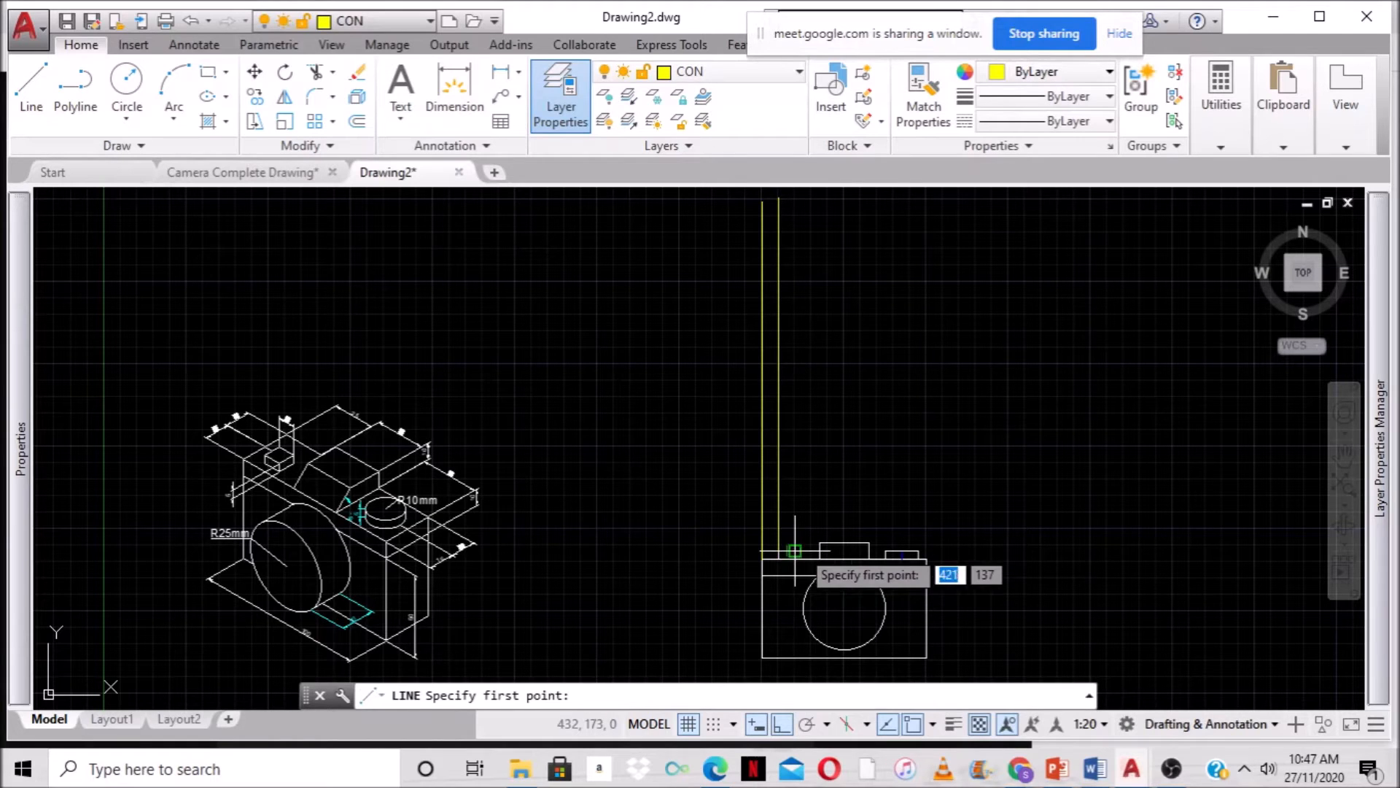
left_click(794, 550)
left_click(796, 192)
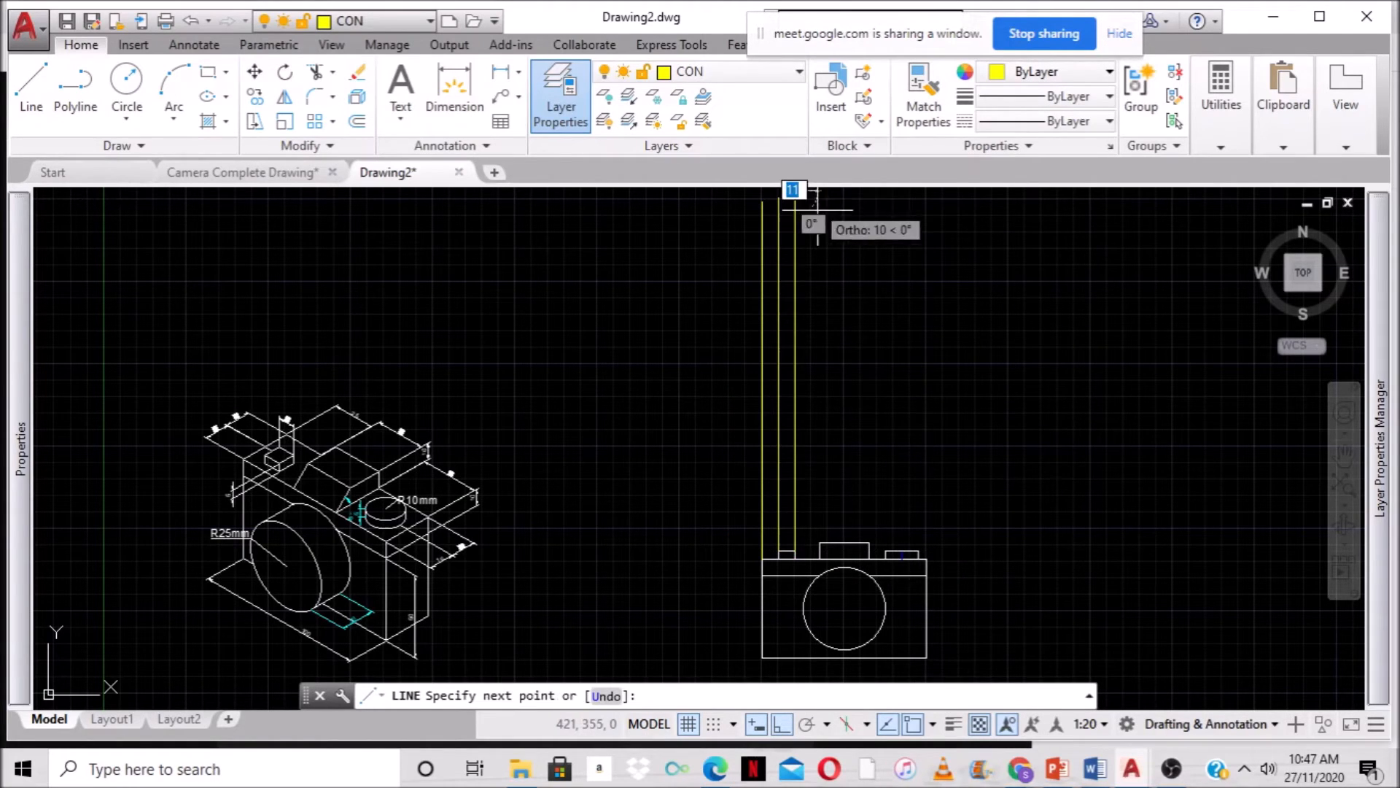
key("Return")
key("Return")
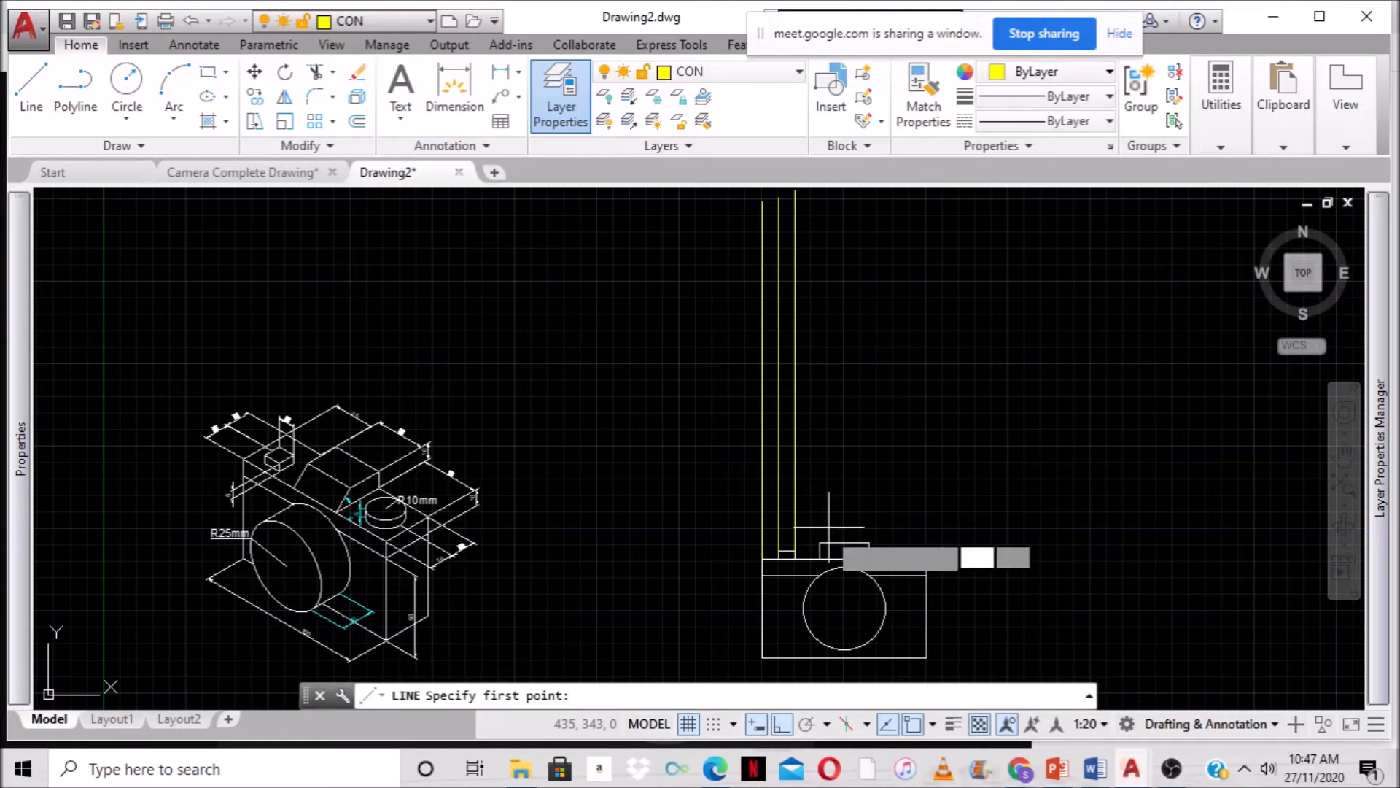
left_click(803, 607)
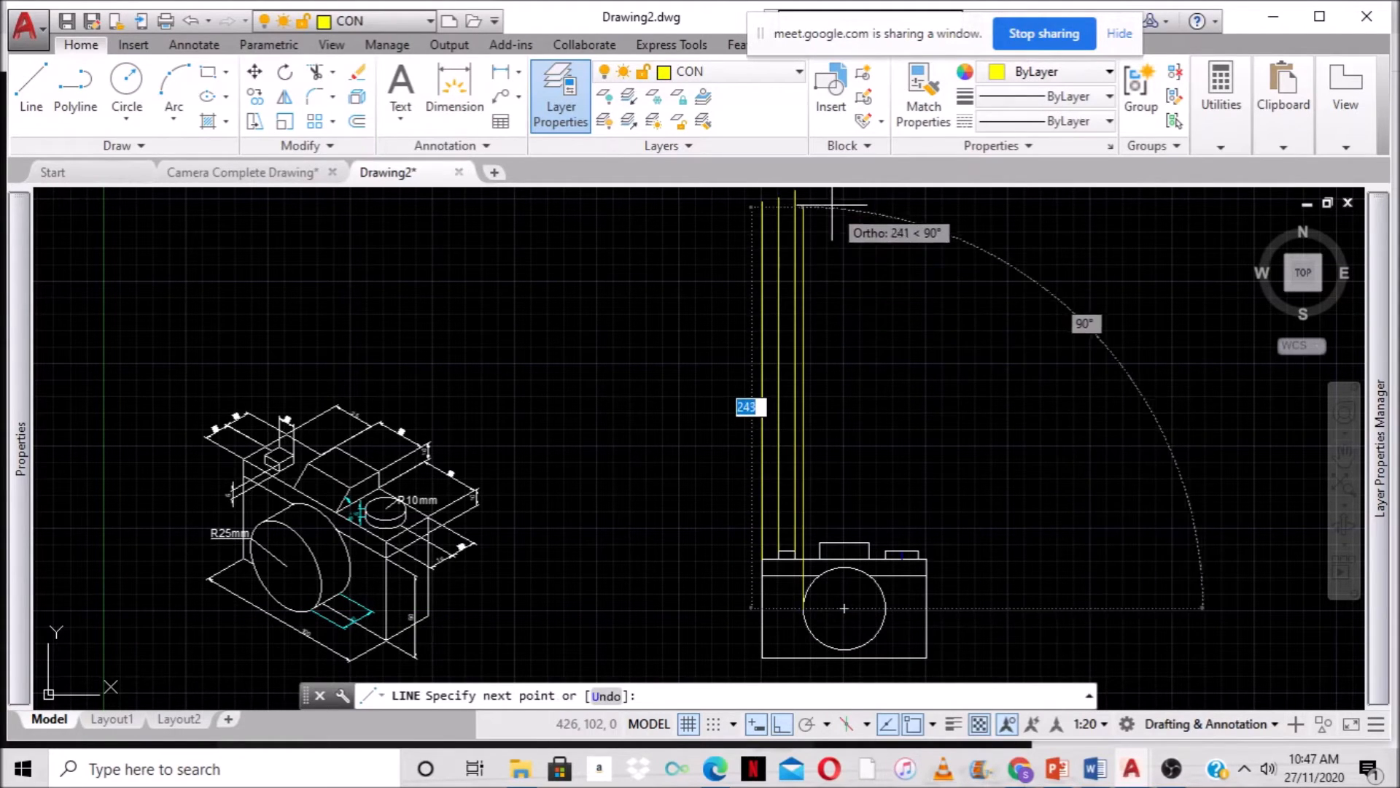
key("Escape")
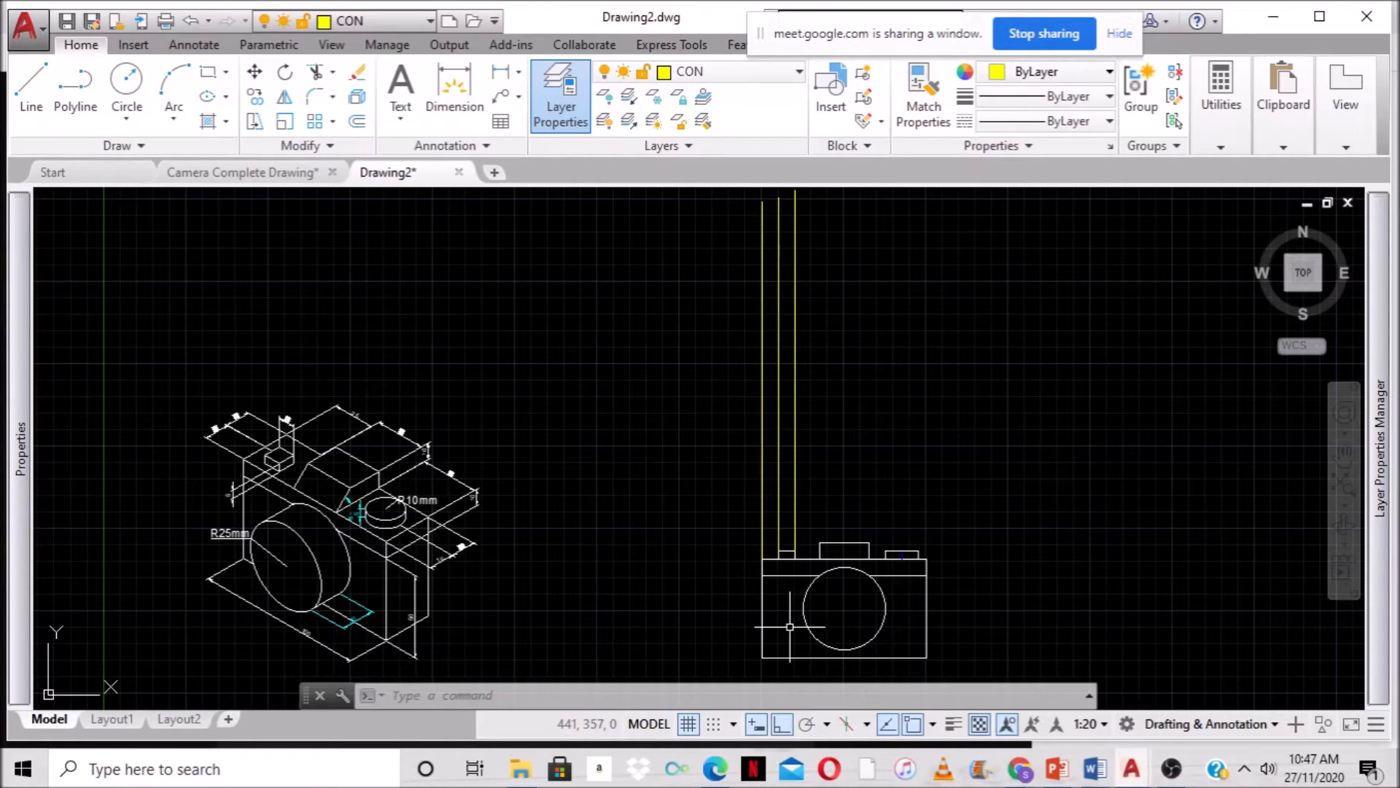
Draw vertical construction lines up to about Y 353 from the lens circle's left quadrant and the raised middle block's upper-left corner.
key("Return")
left_click(803, 607)
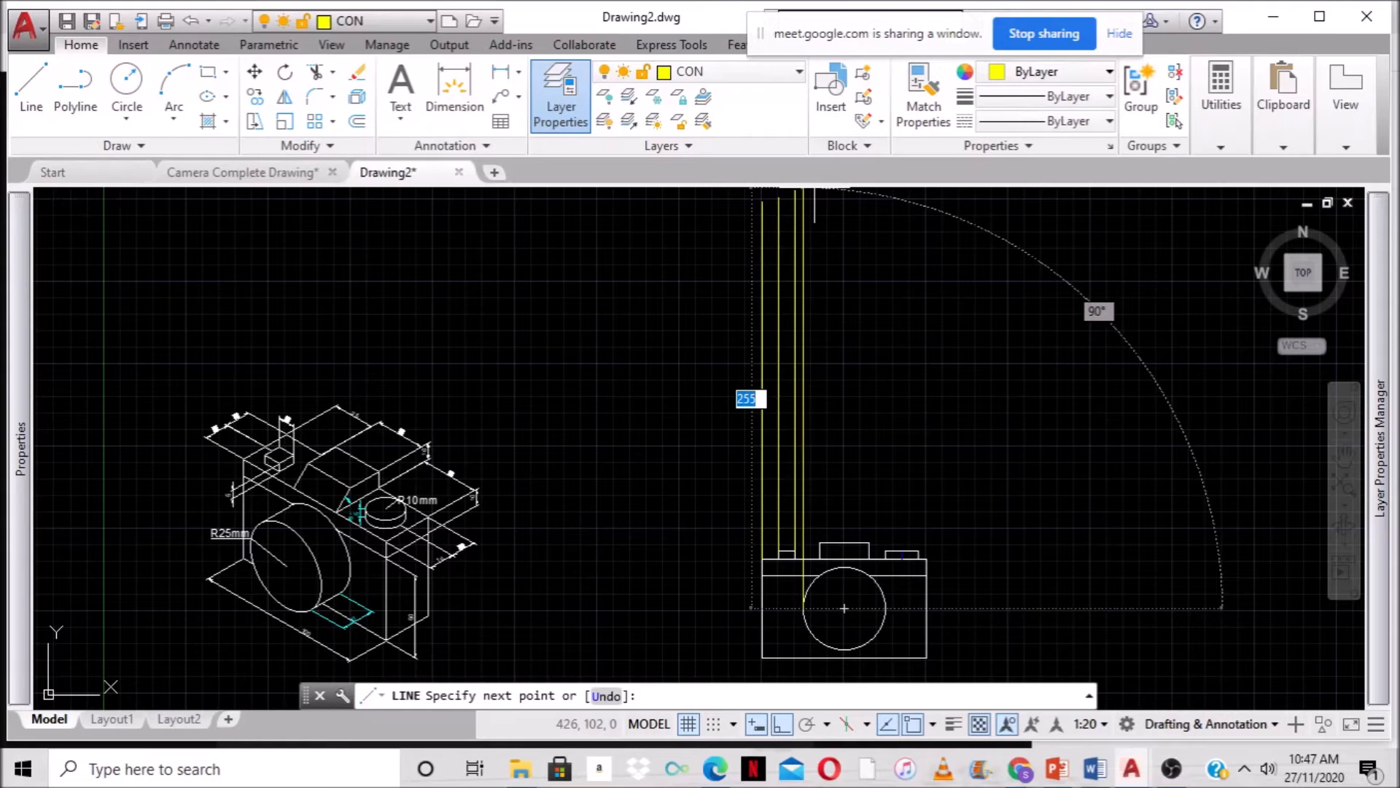
left_click(805, 192)
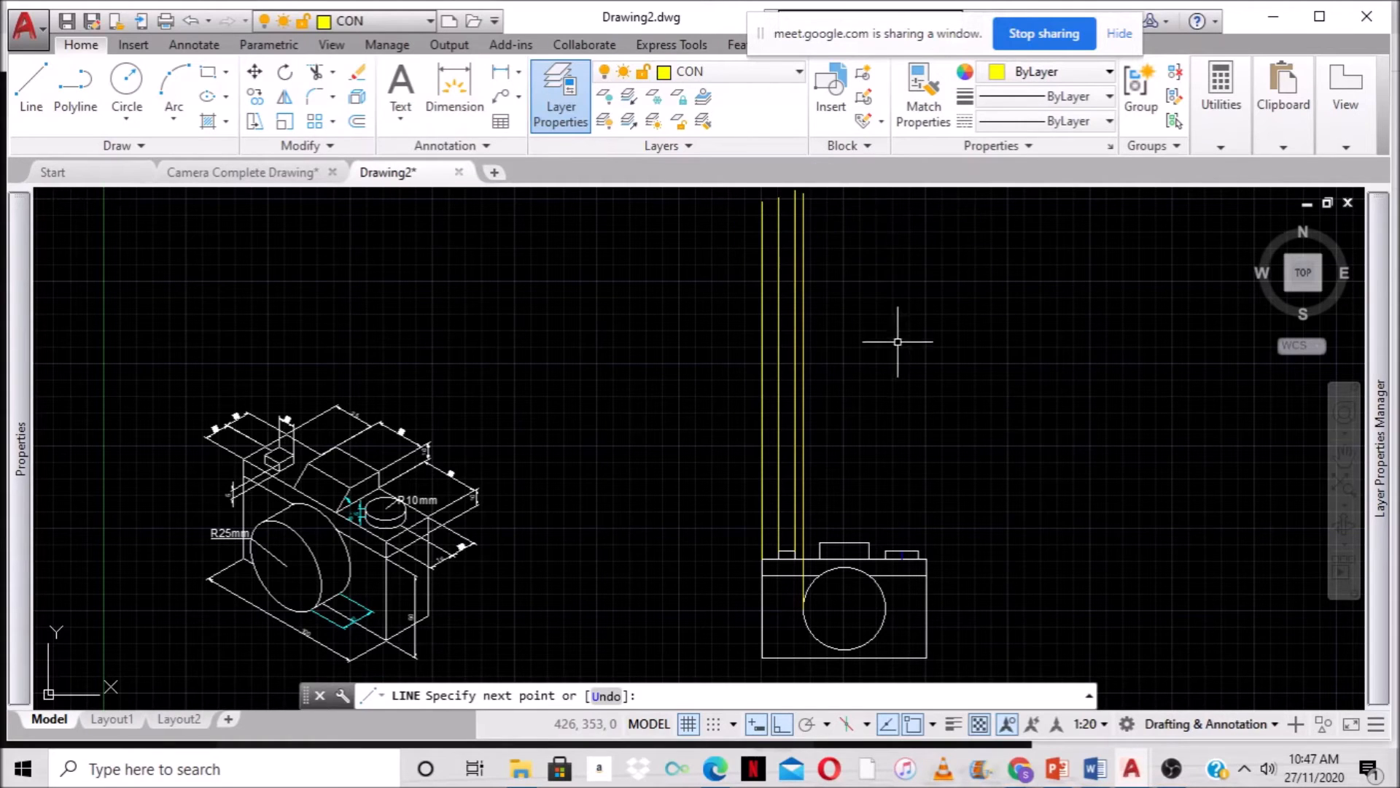
key("Escape")
key("Return")
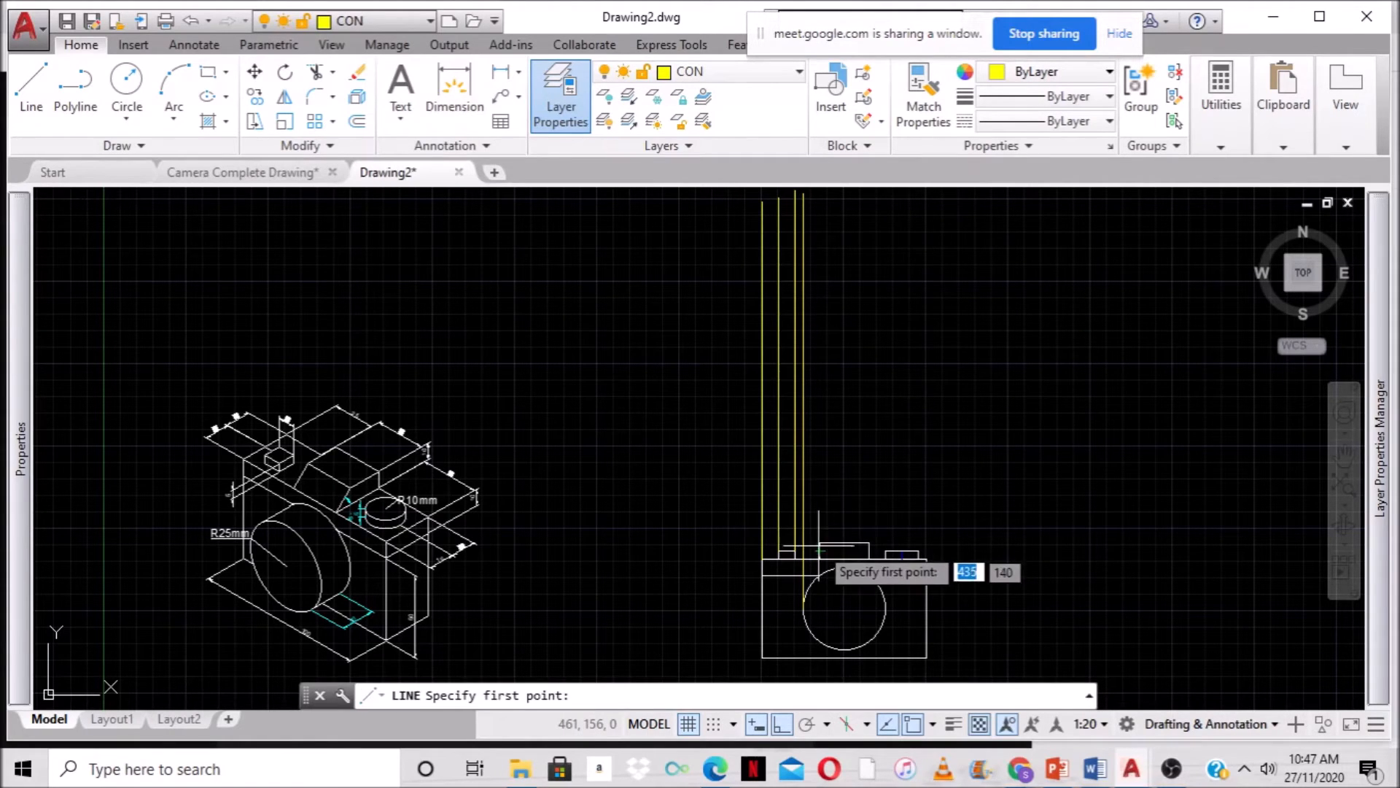
left_click(820, 543)
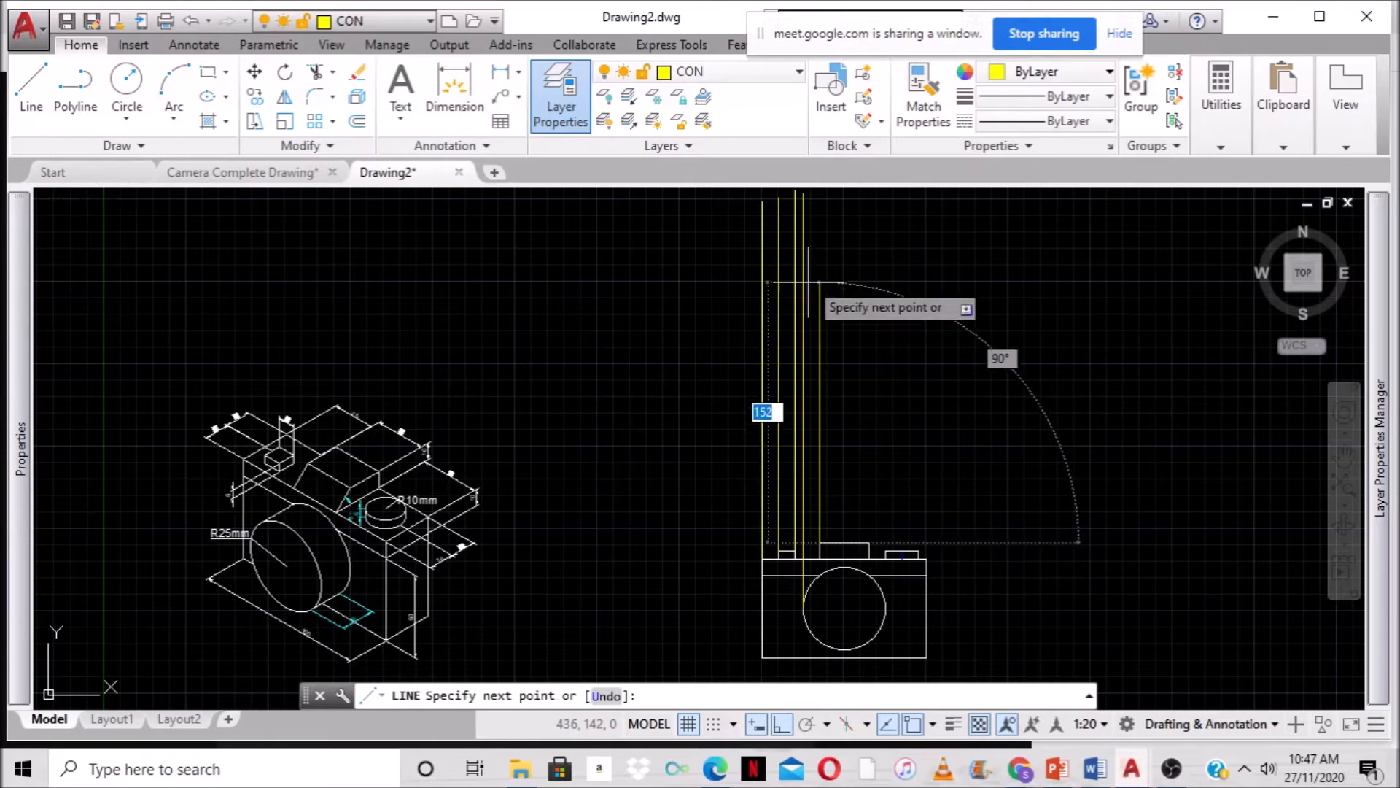
left_click(824, 191)
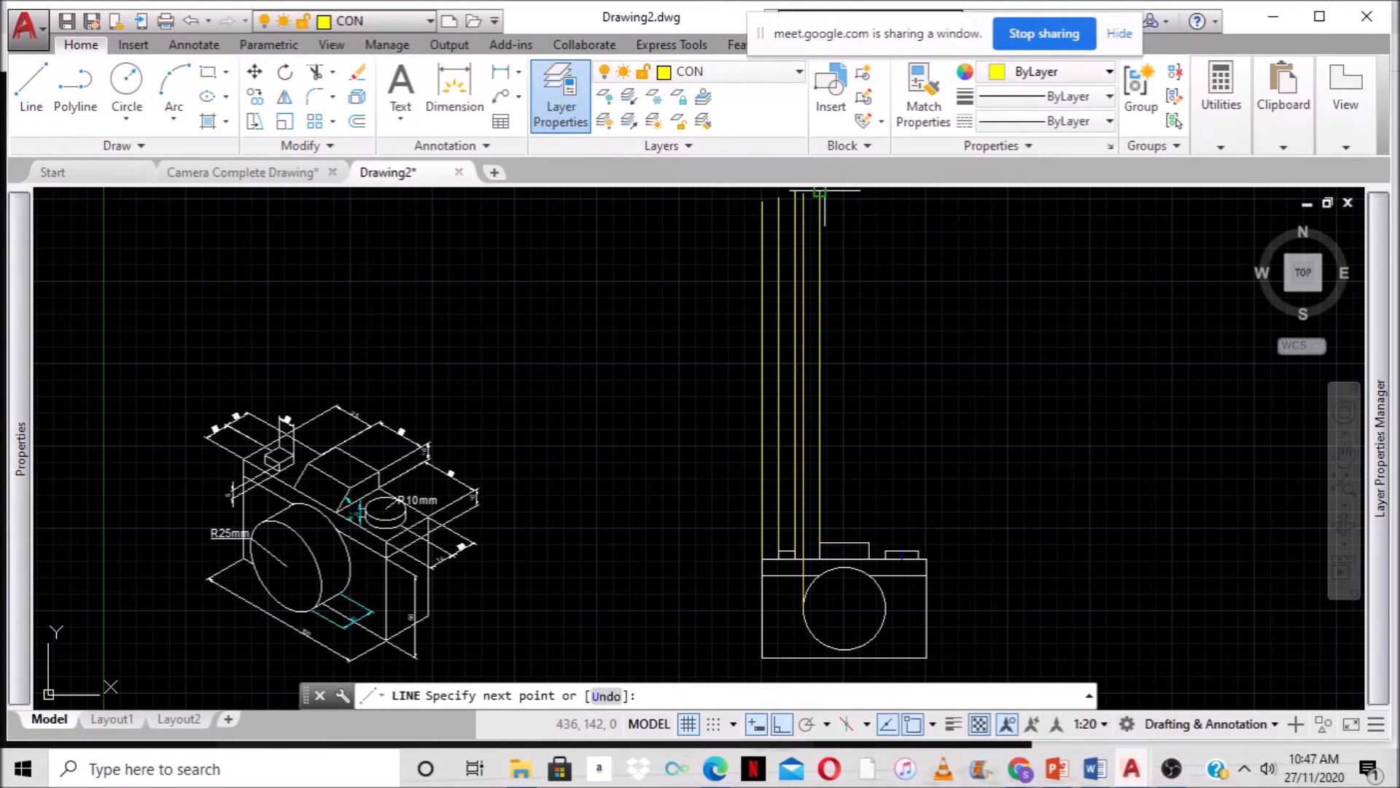
key("Escape")
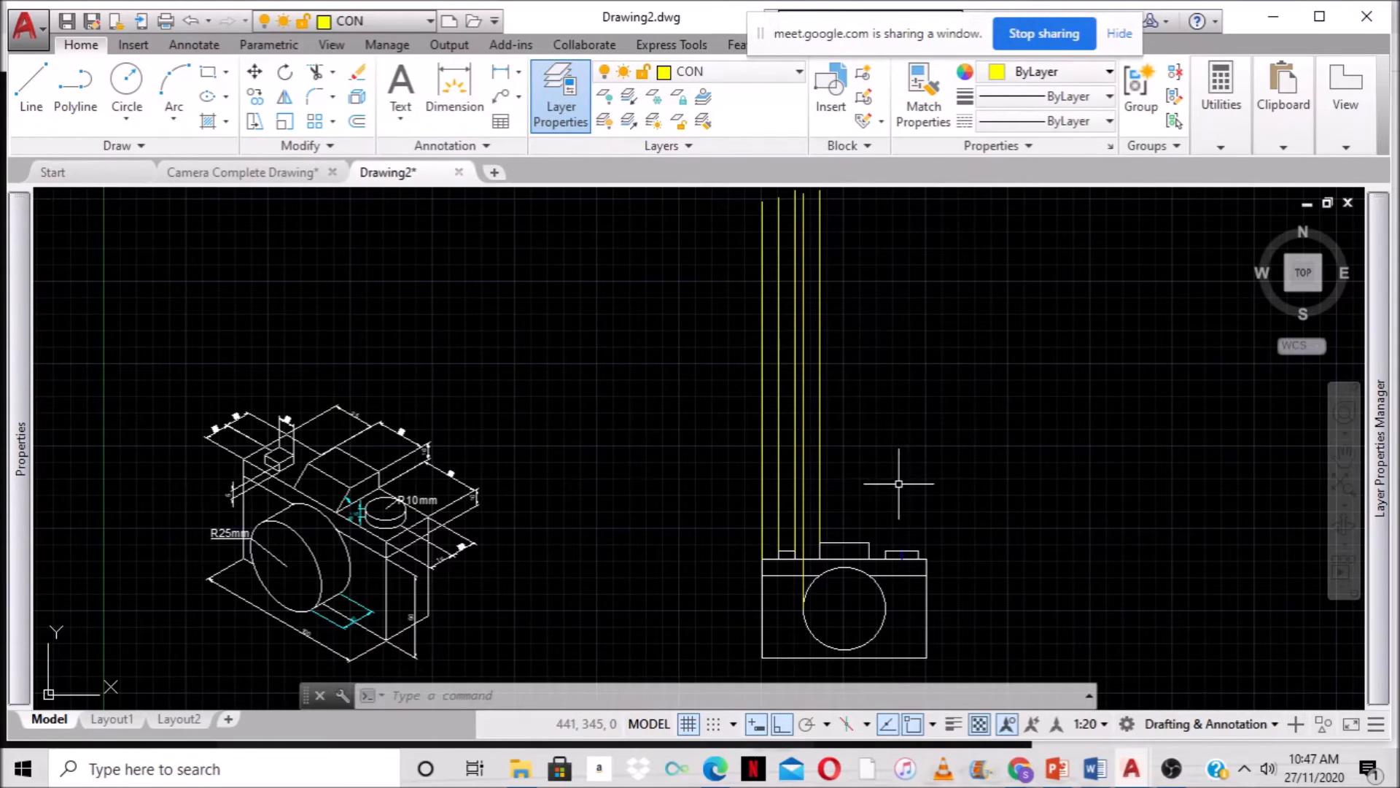
key("Return")
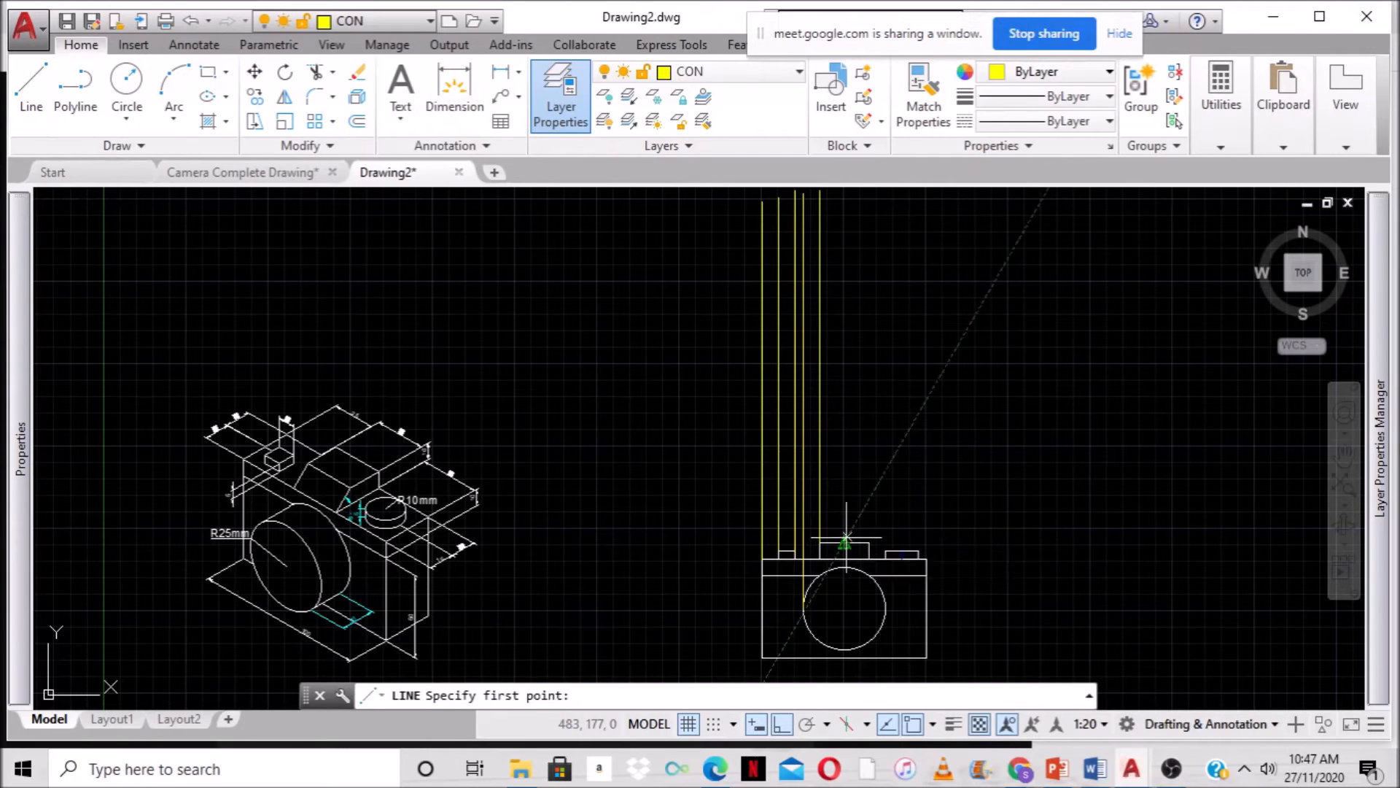
left_click(845, 542)
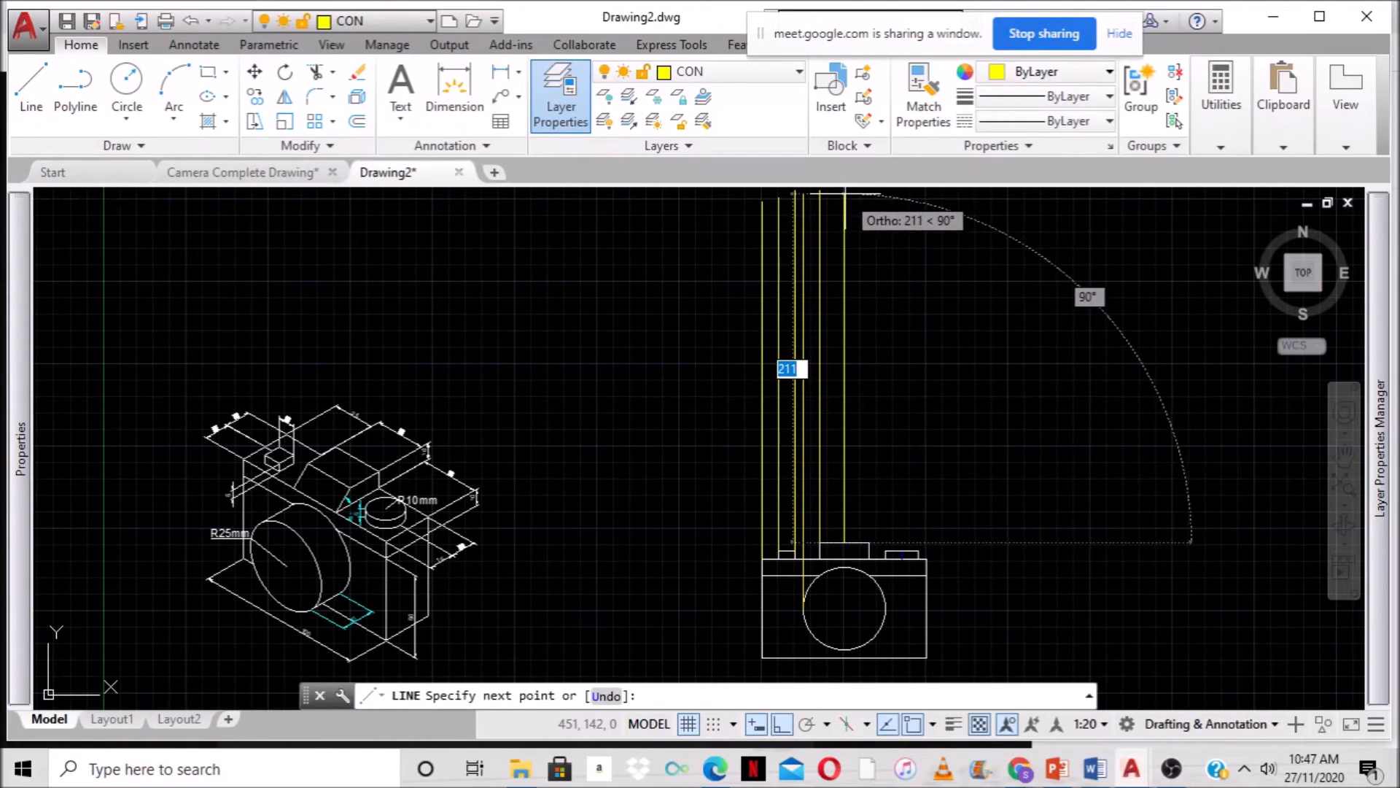
key("Escape")
Draw a vertical construction line from the raised middle block's upper-right corner up to about Y 354.
key("Return")
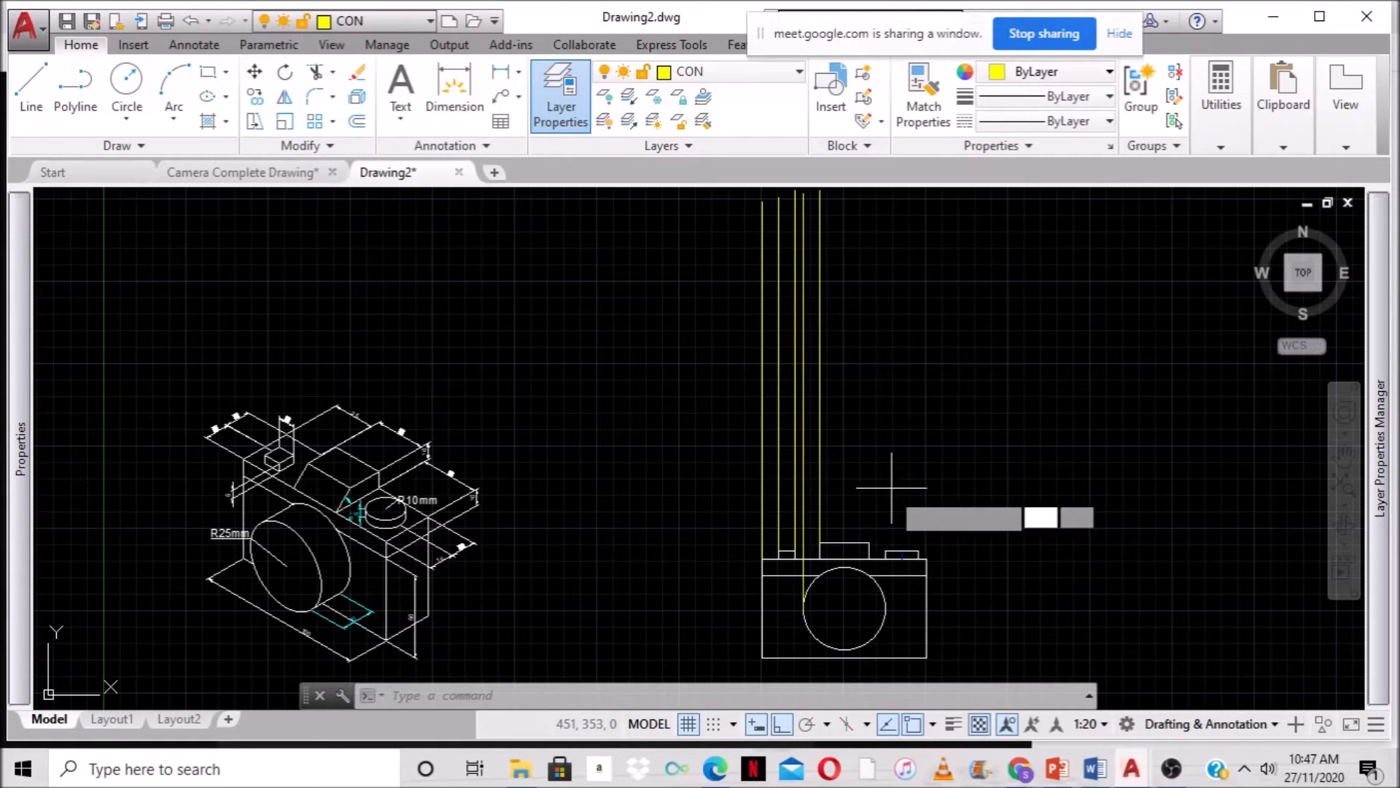
left_click(868, 543)
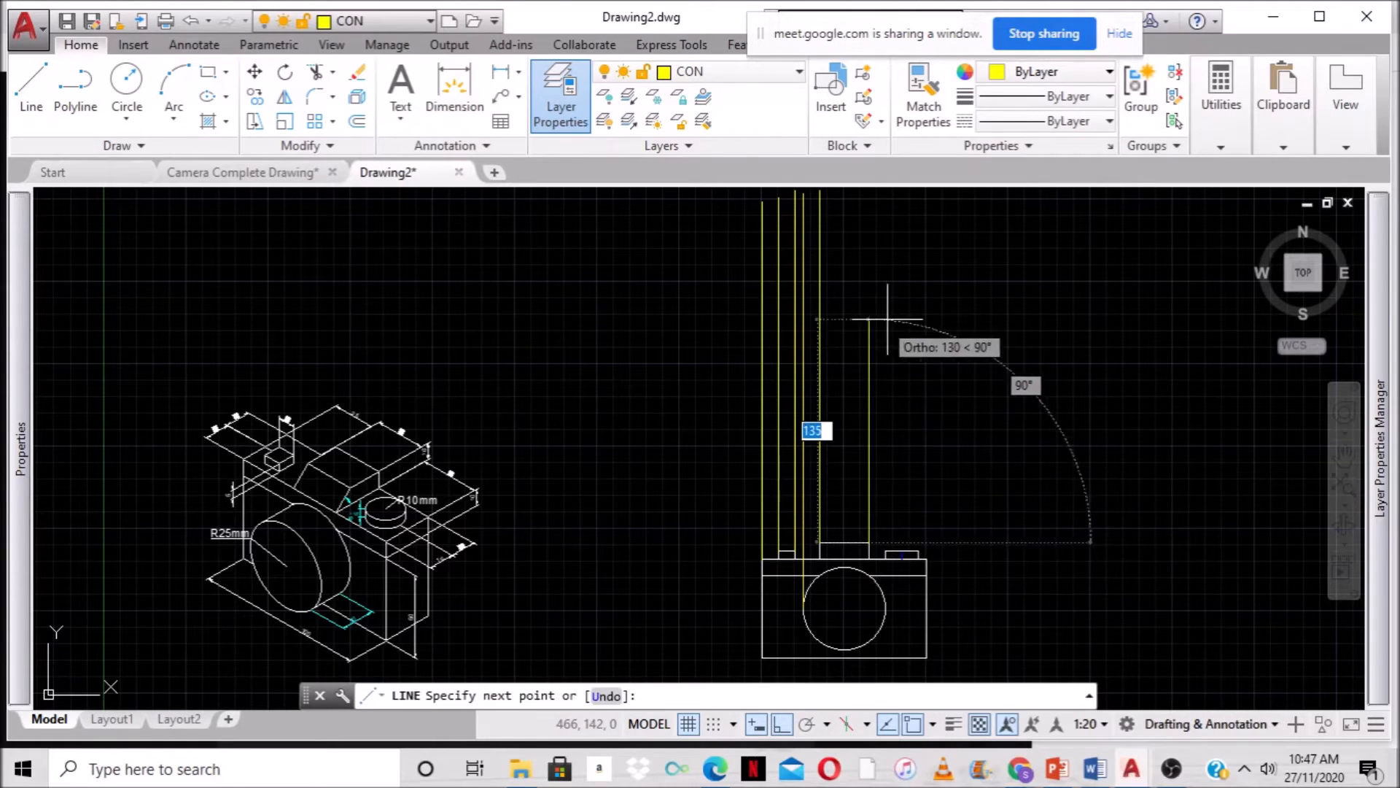
left_click(877, 191)
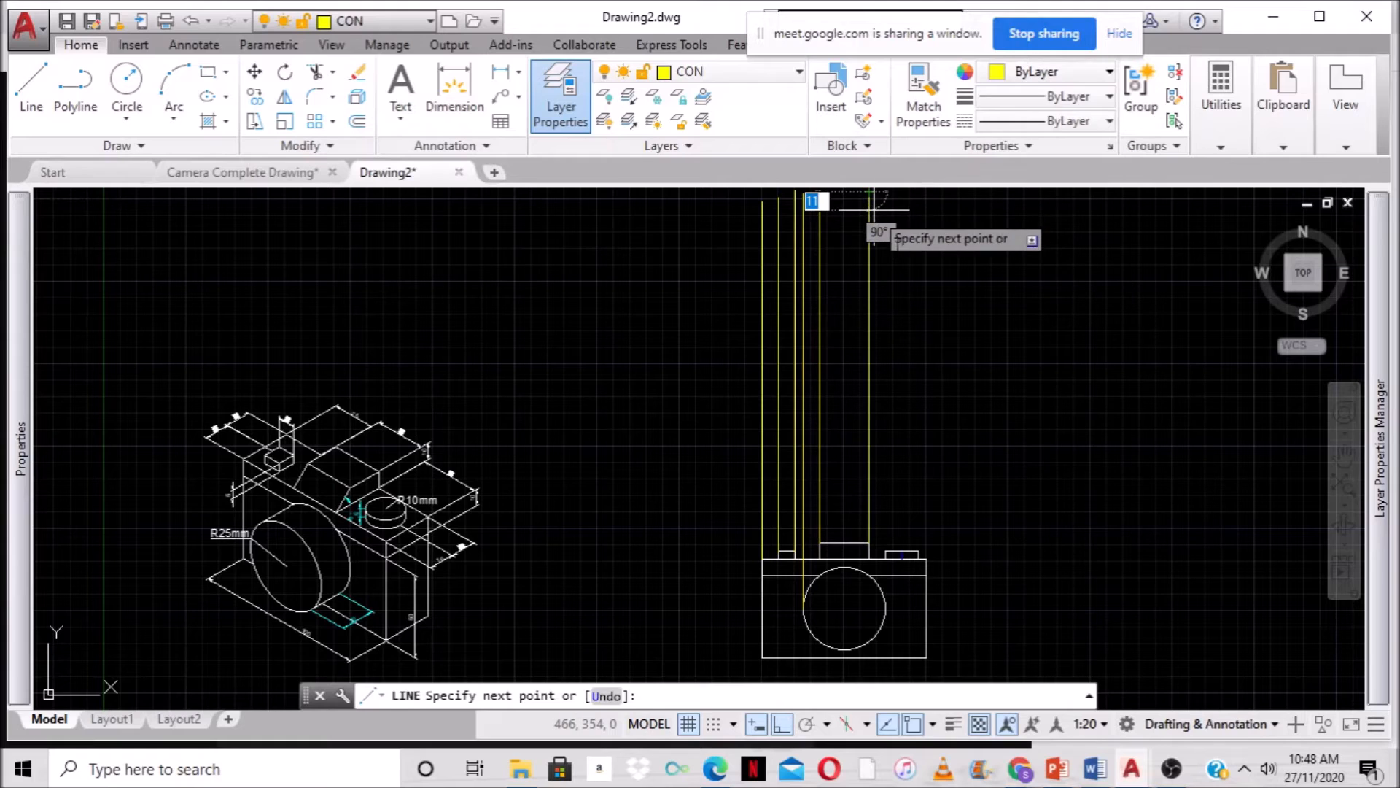
key("Escape")
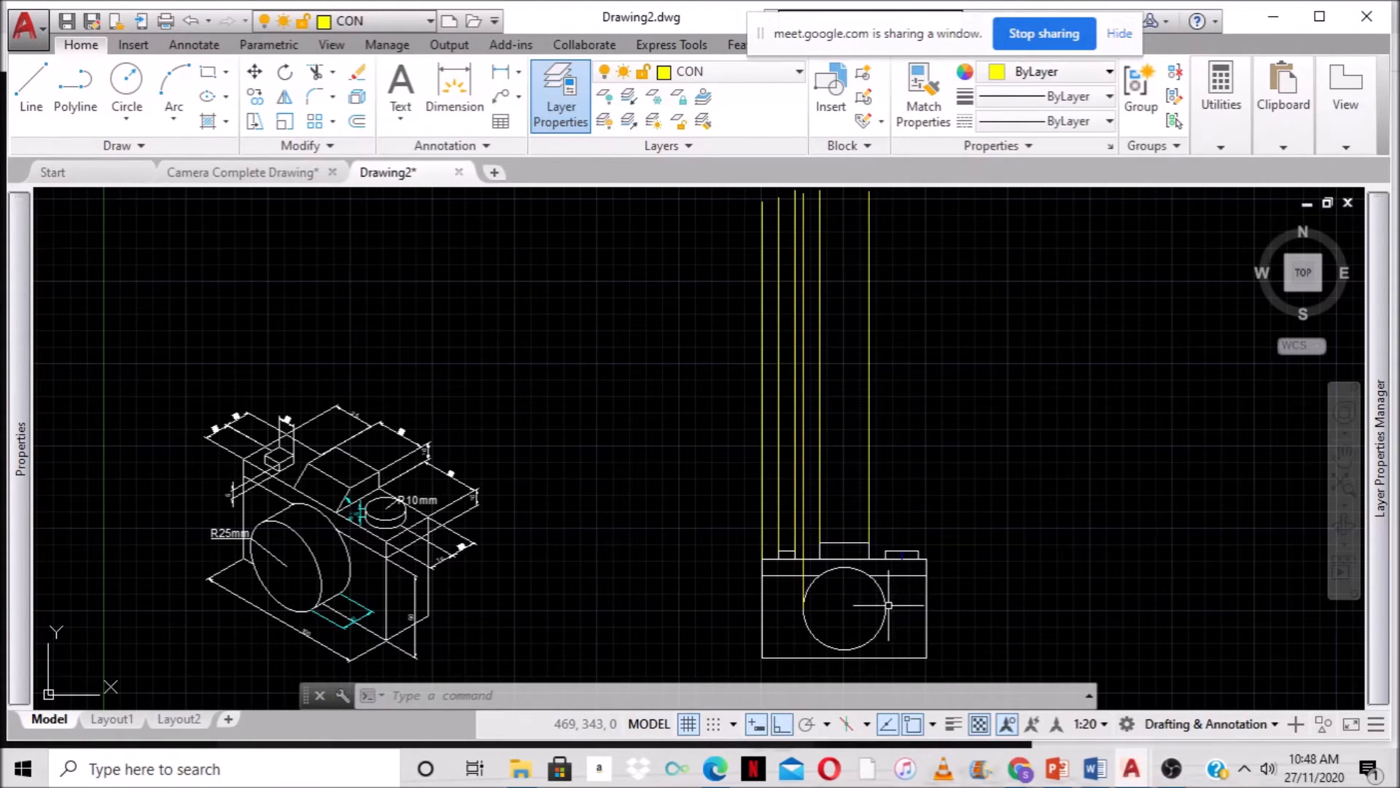
type("l")
key("Return")
left_click(843, 608)
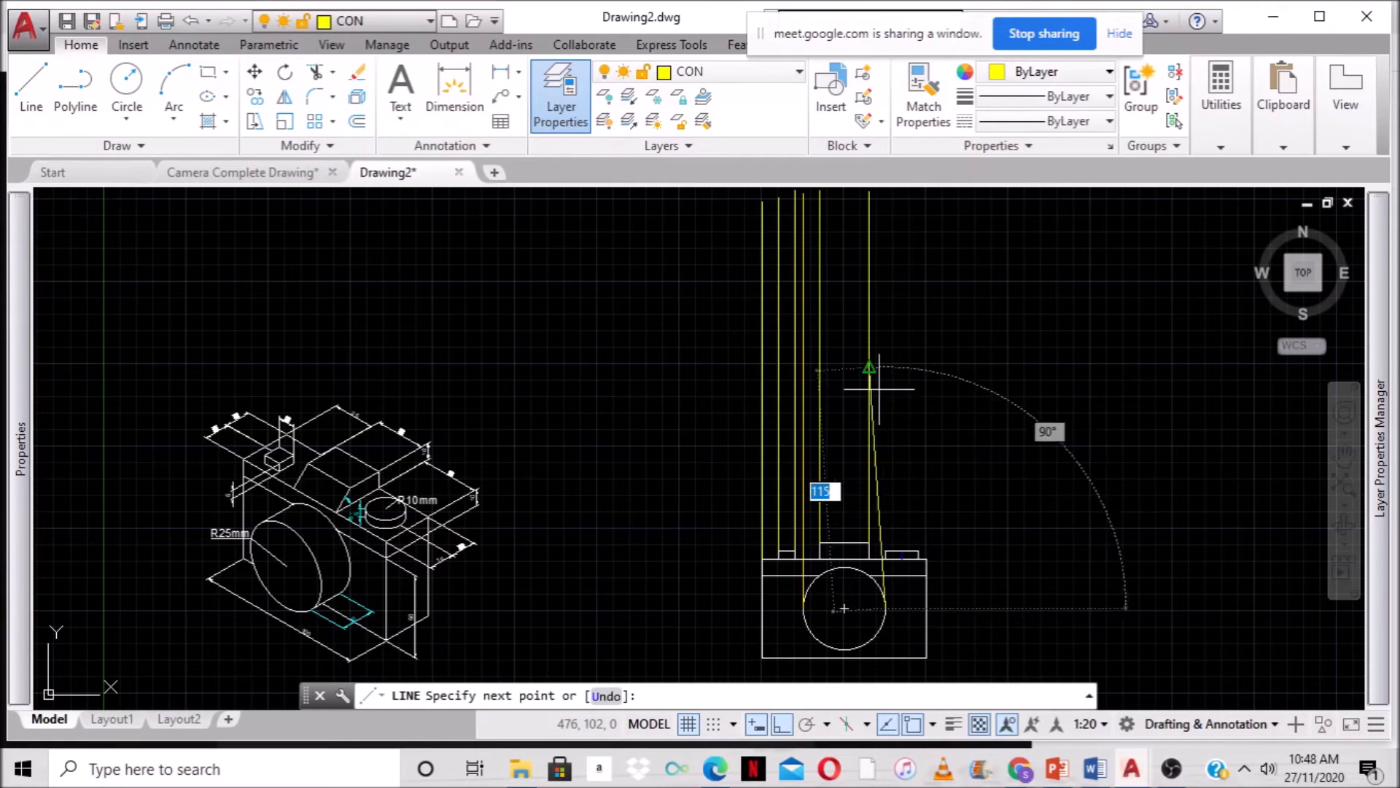
key("Escape")
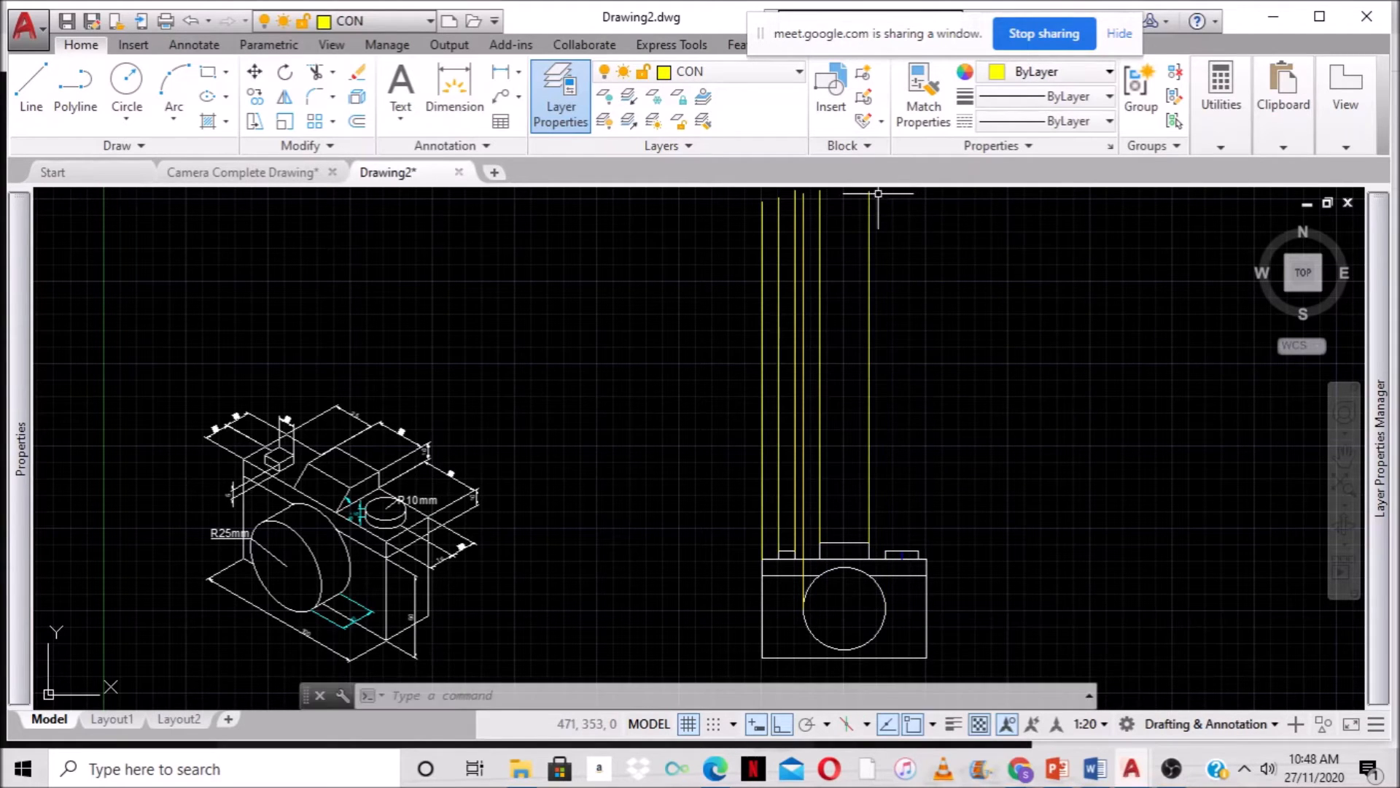
Draw a vertical construction line from the lens circle's right quadrant up to about Y 354.
key("Return")
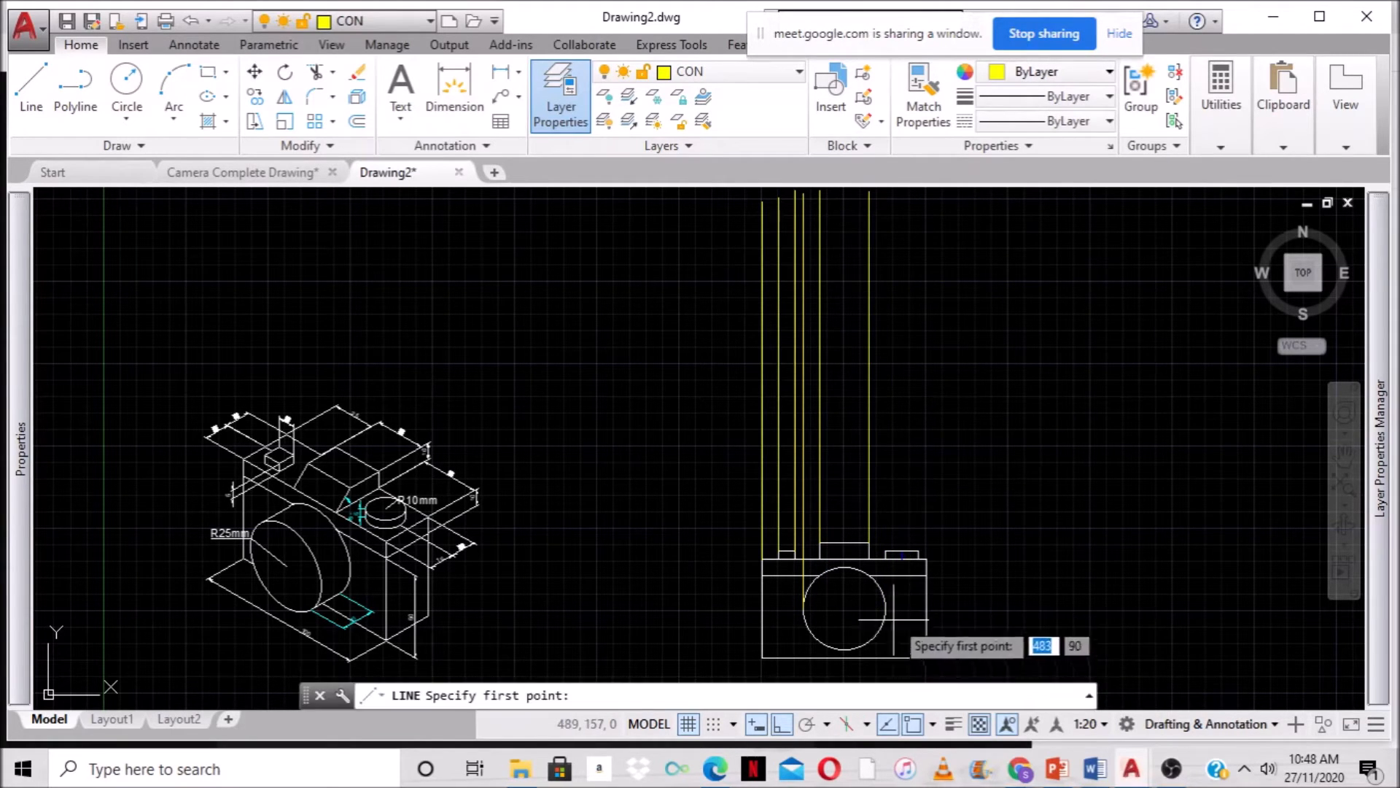
left_click(844, 608)
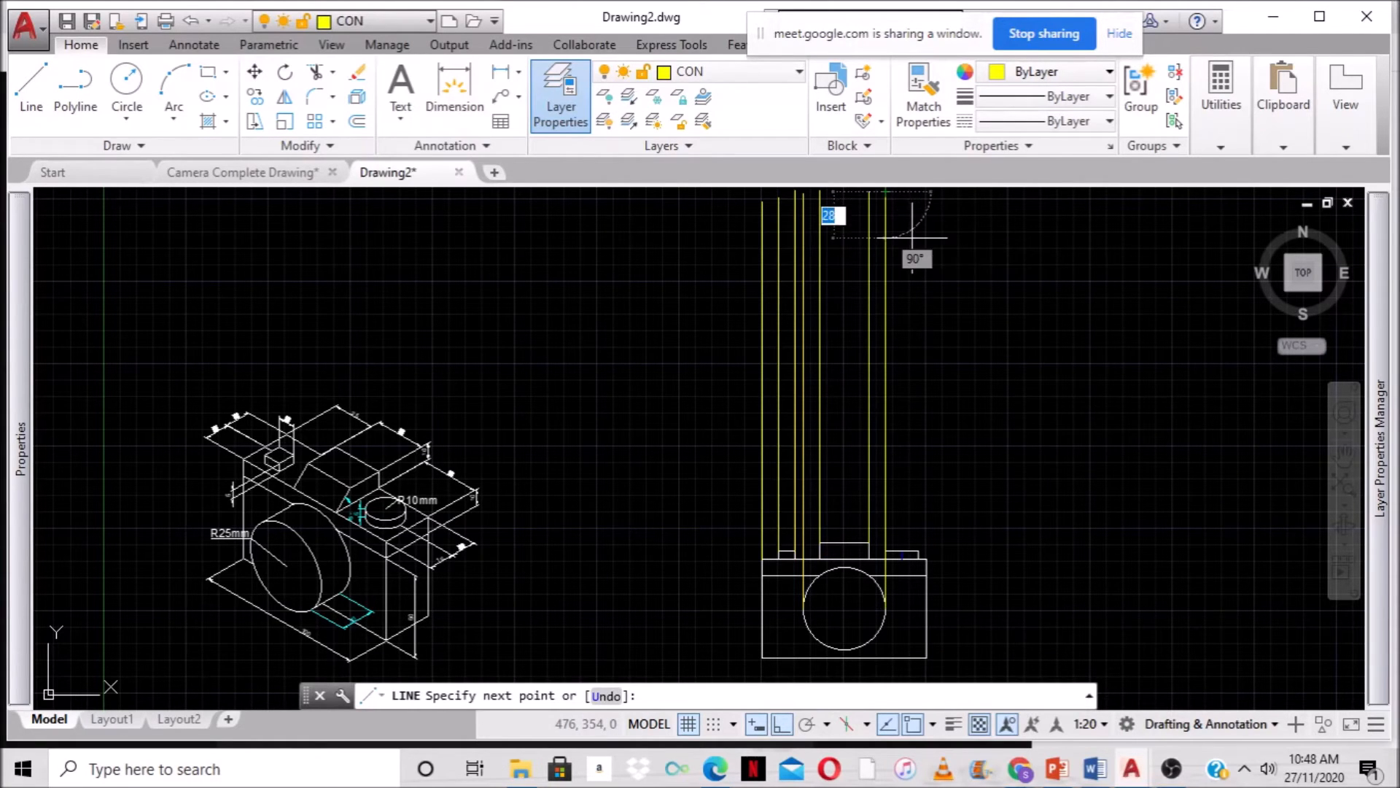
left_click(886, 212)
key("Escape")
type("l")
key("Return")
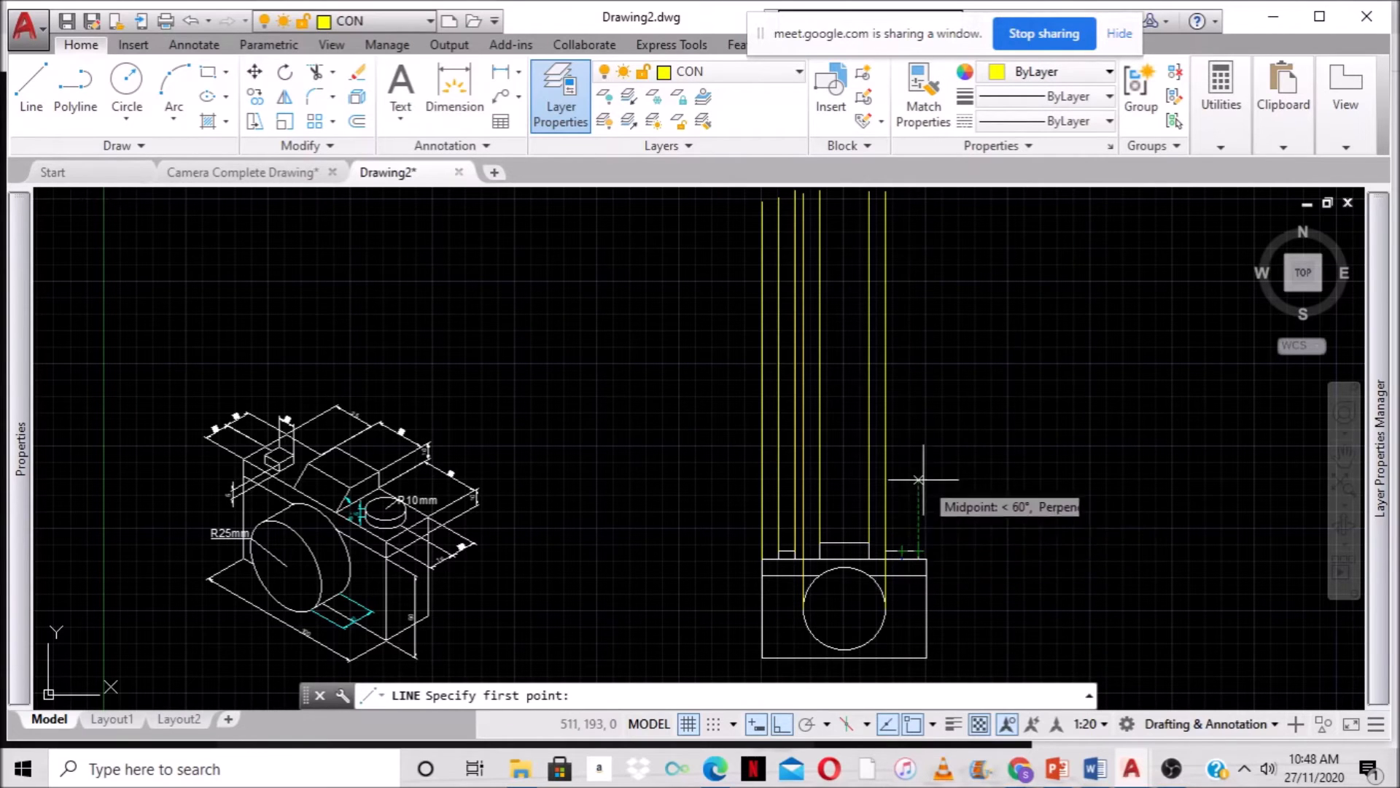
left_click(902, 552)
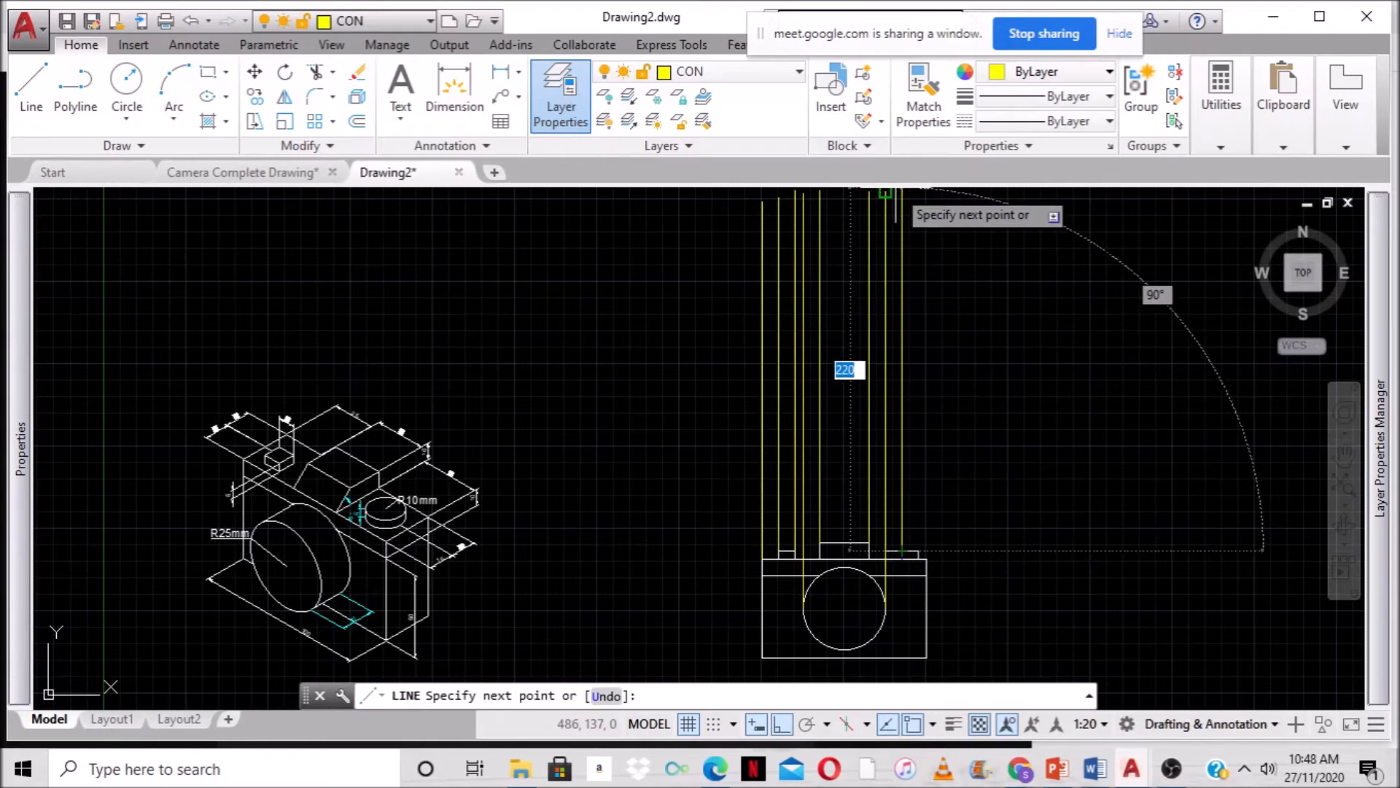
key("Escape")
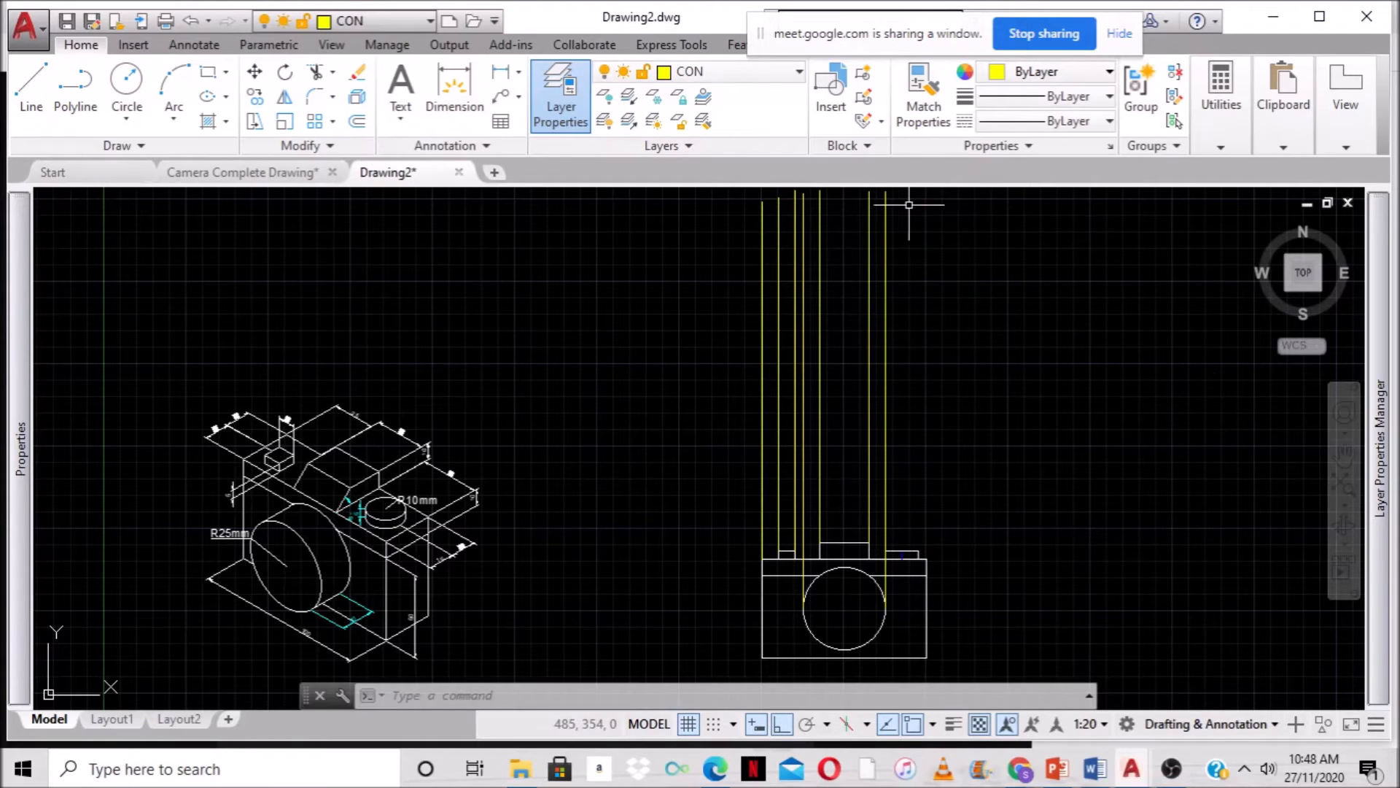
Draw a vertical construction line from the midpoint of the right block's upper edge, ending level with the neighbouring construction lines.
type("l")
key("Return")
left_click(902, 552)
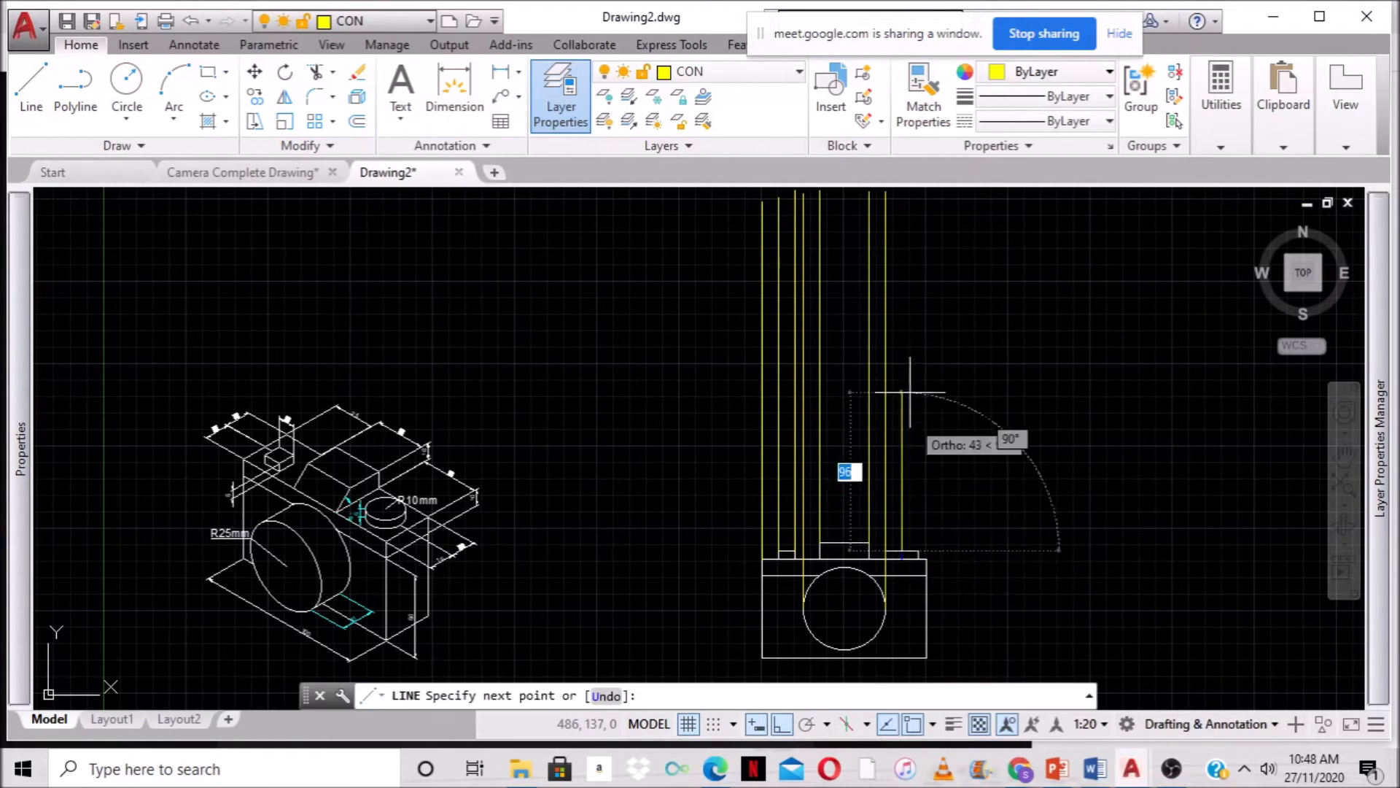
left_click(902, 192)
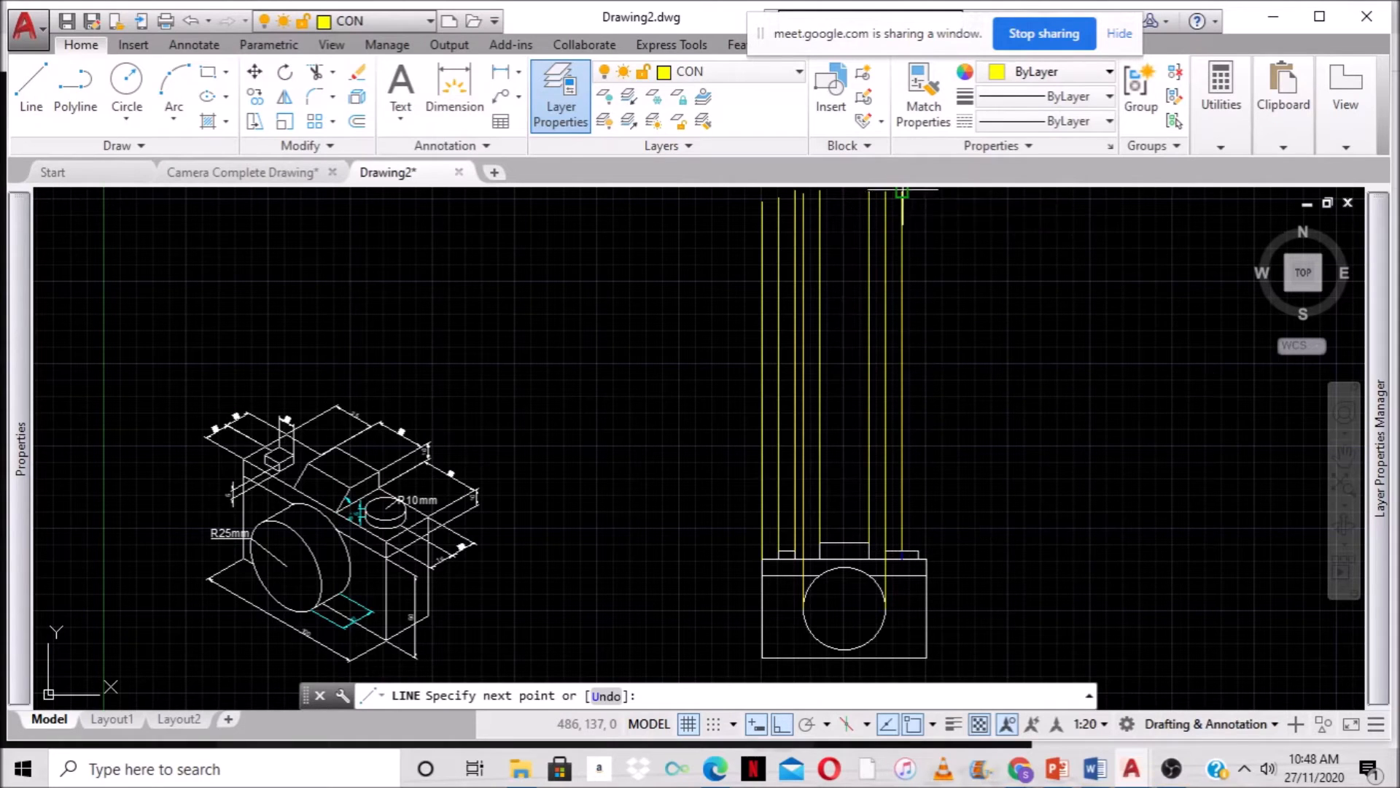
Draw vertical construction lines up to about Y 353 from the right block's upper-right corner and the camera body's upper-right corner.
key("Escape")
key("Return")
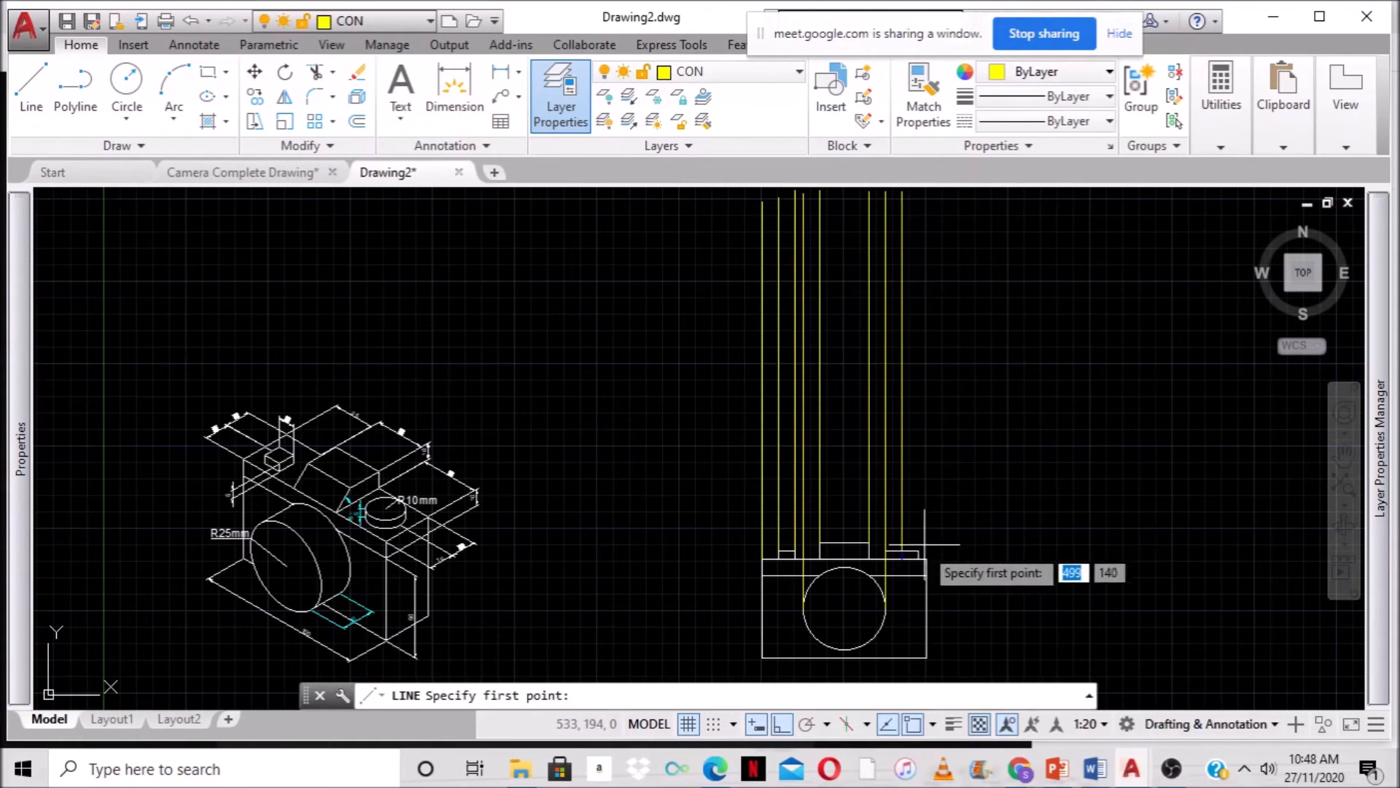
left_click(918, 552)
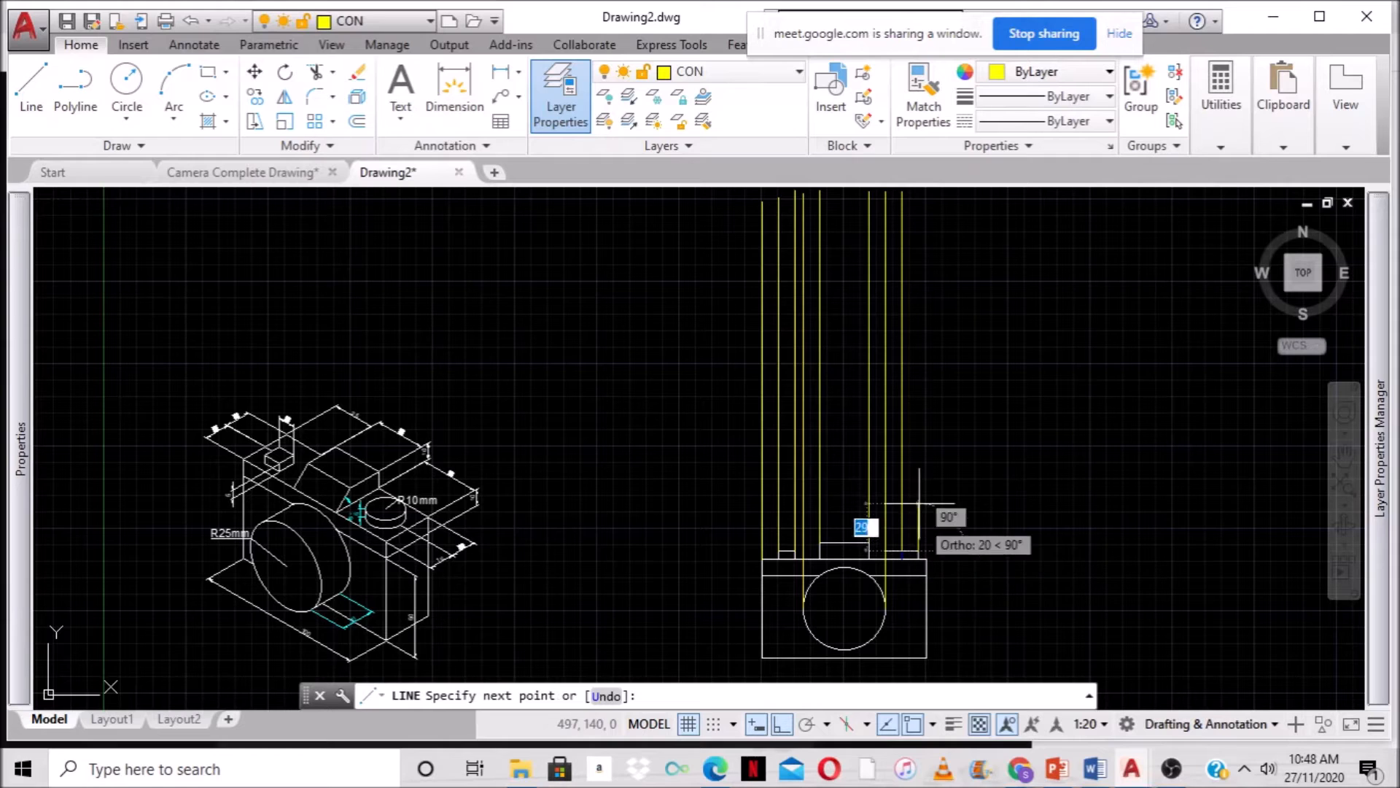
left_click(927, 196)
key("Escape")
key("Return")
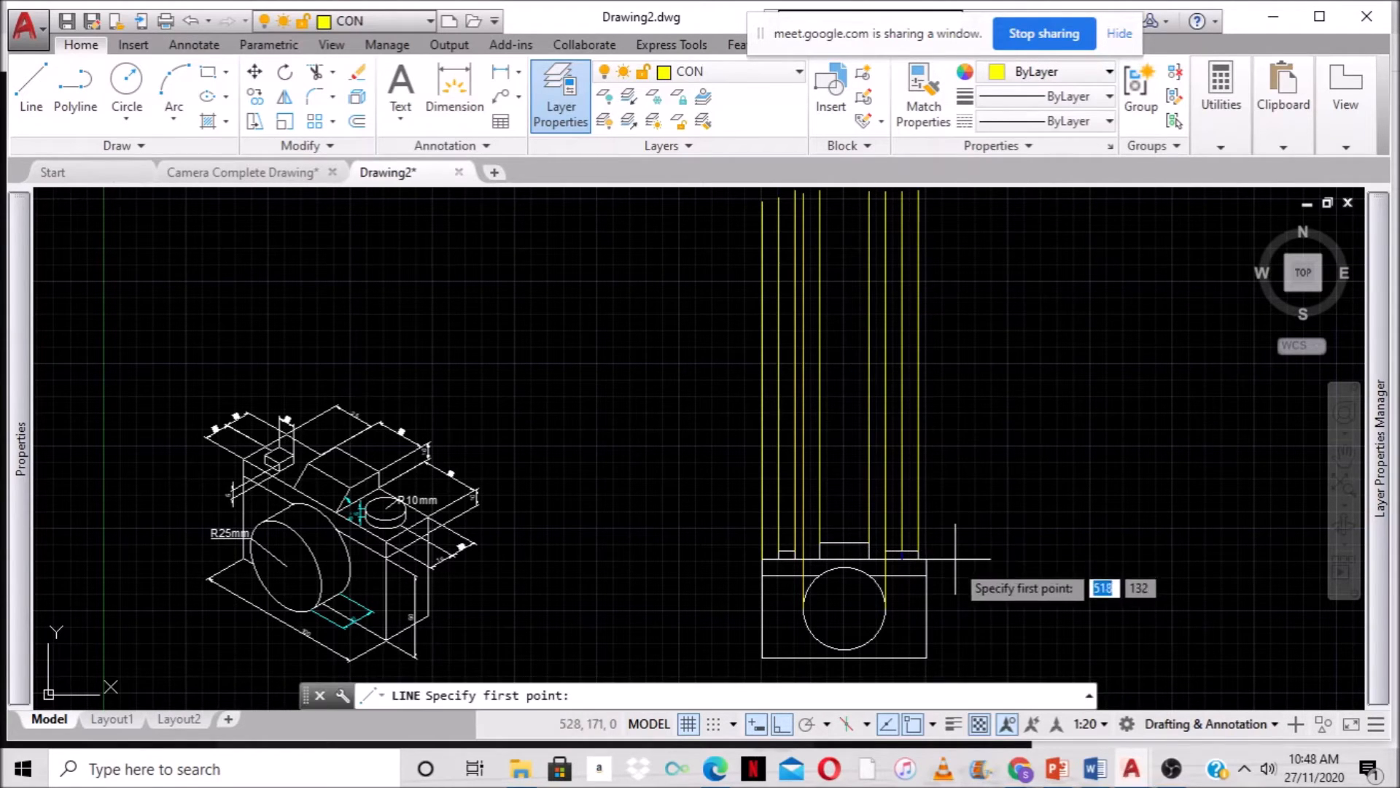
left_click(927, 559)
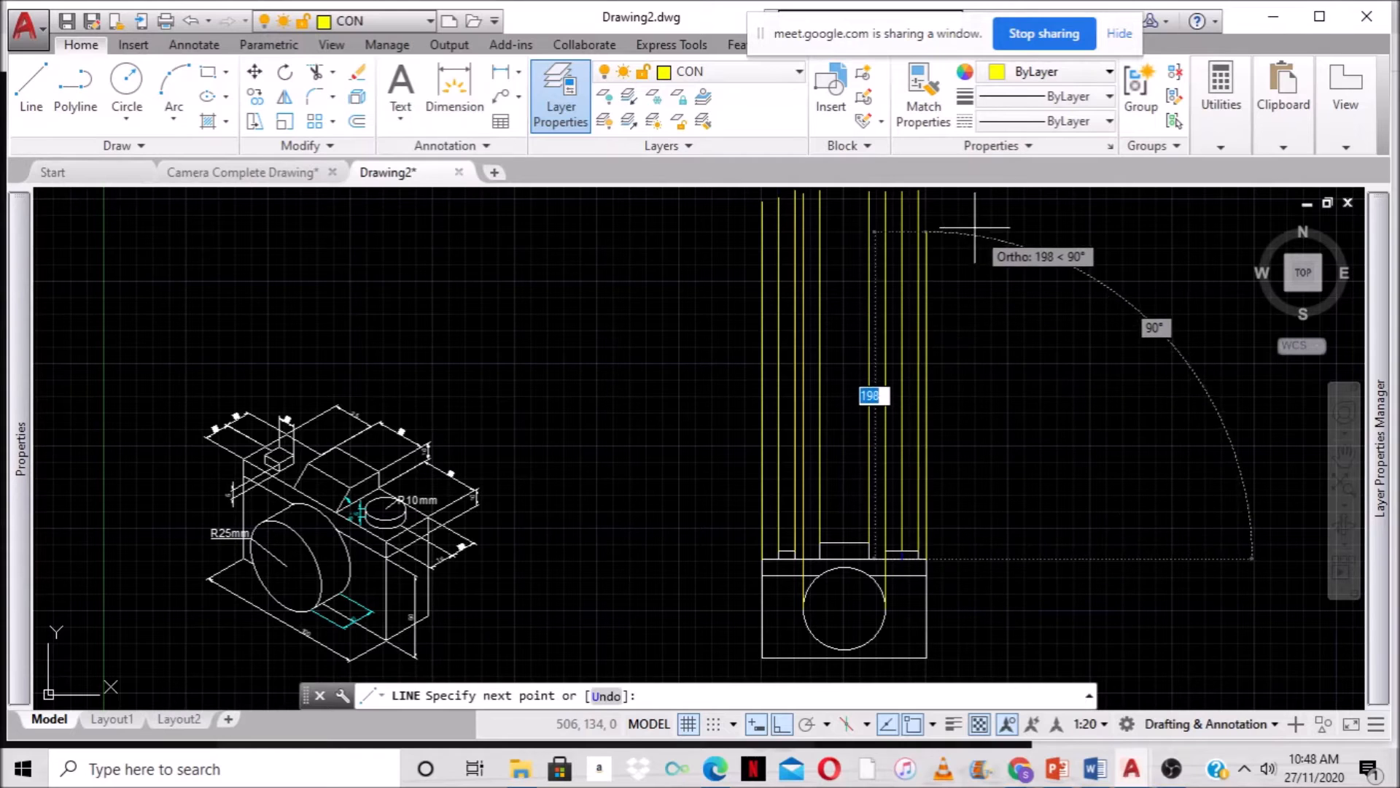
left_click(955, 193)
key("Escape")
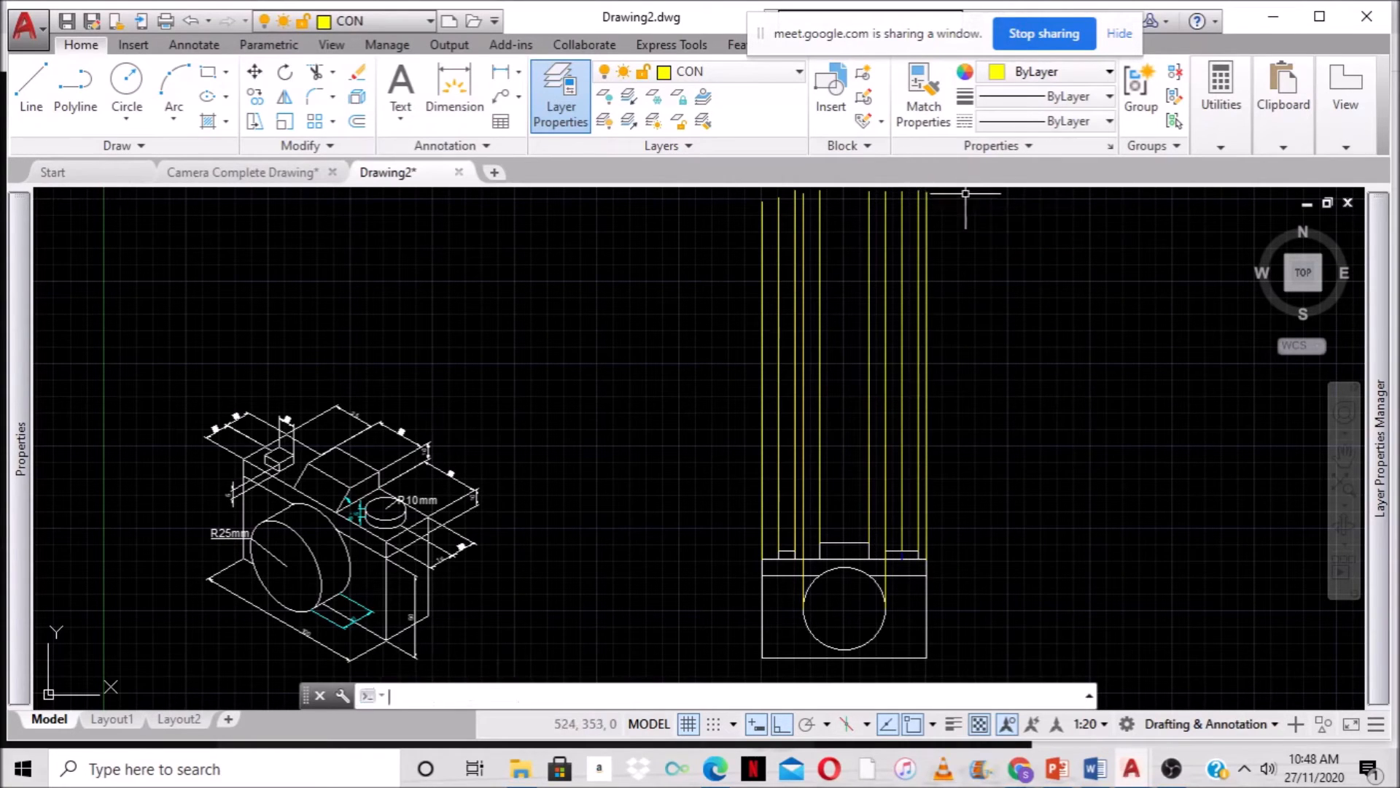
Draw horizontal construction lines leftward from the front view's lower-left corner to about X 229 and from the lens circle's bottom quadrant to about X 223.
middle_click_drag(998, 546, 1006, 481)
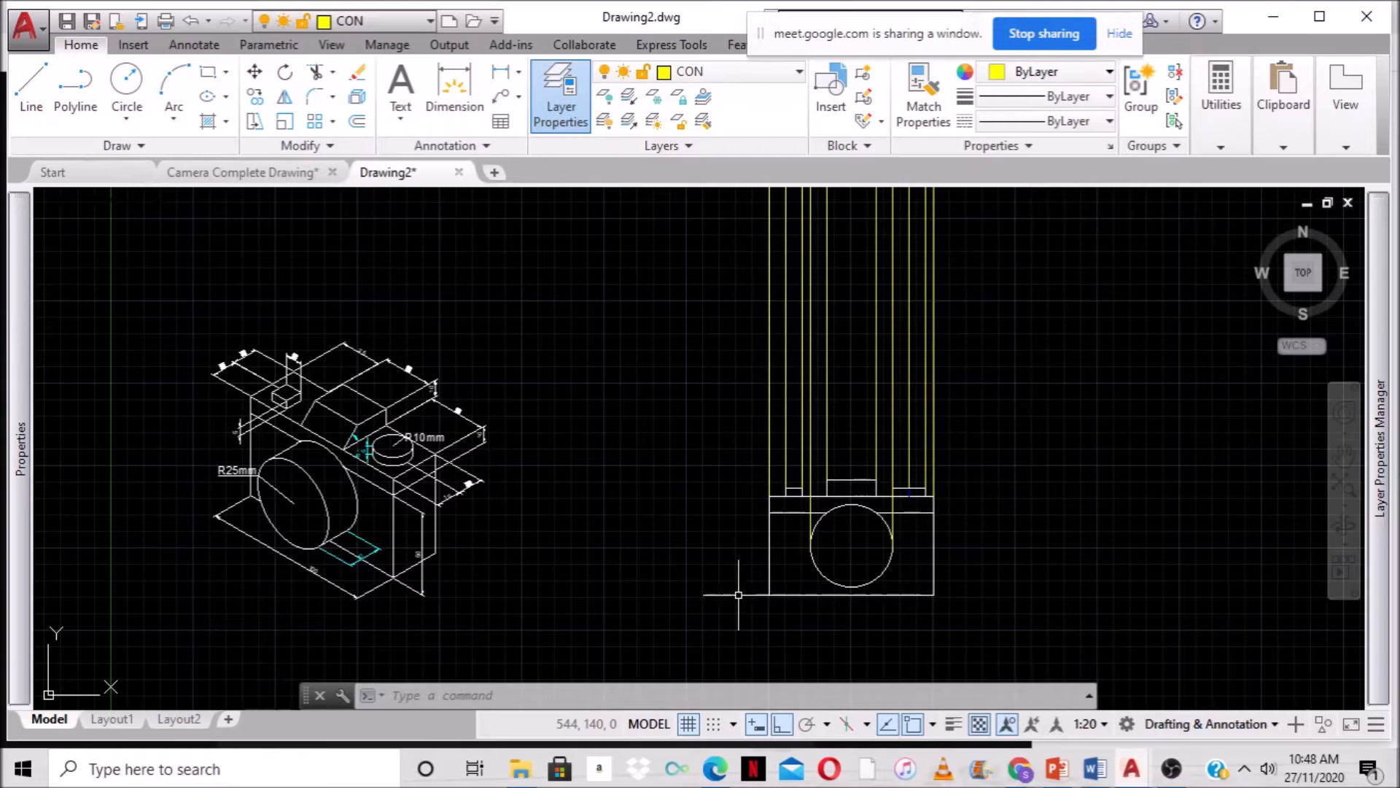
type("l")
key("Return")
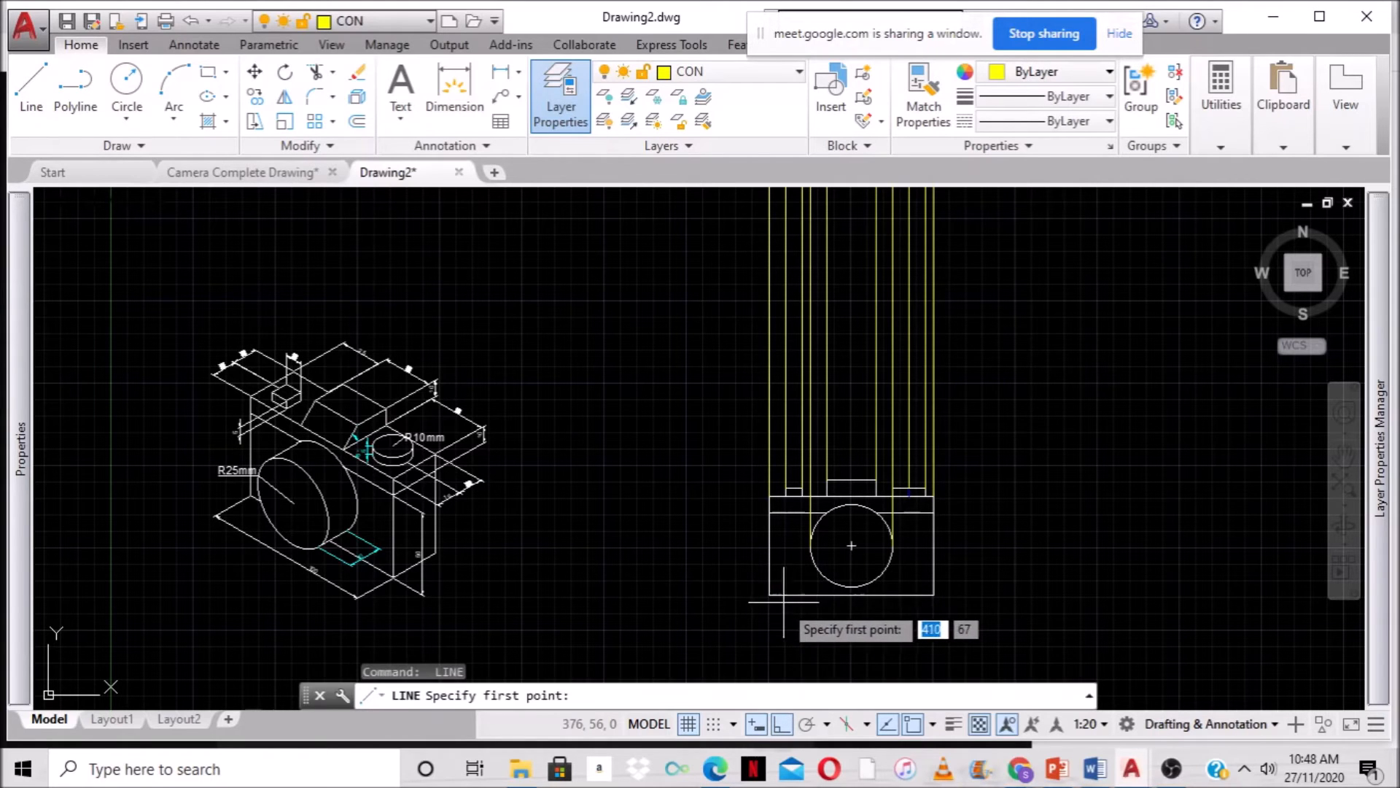
left_click(768, 595)
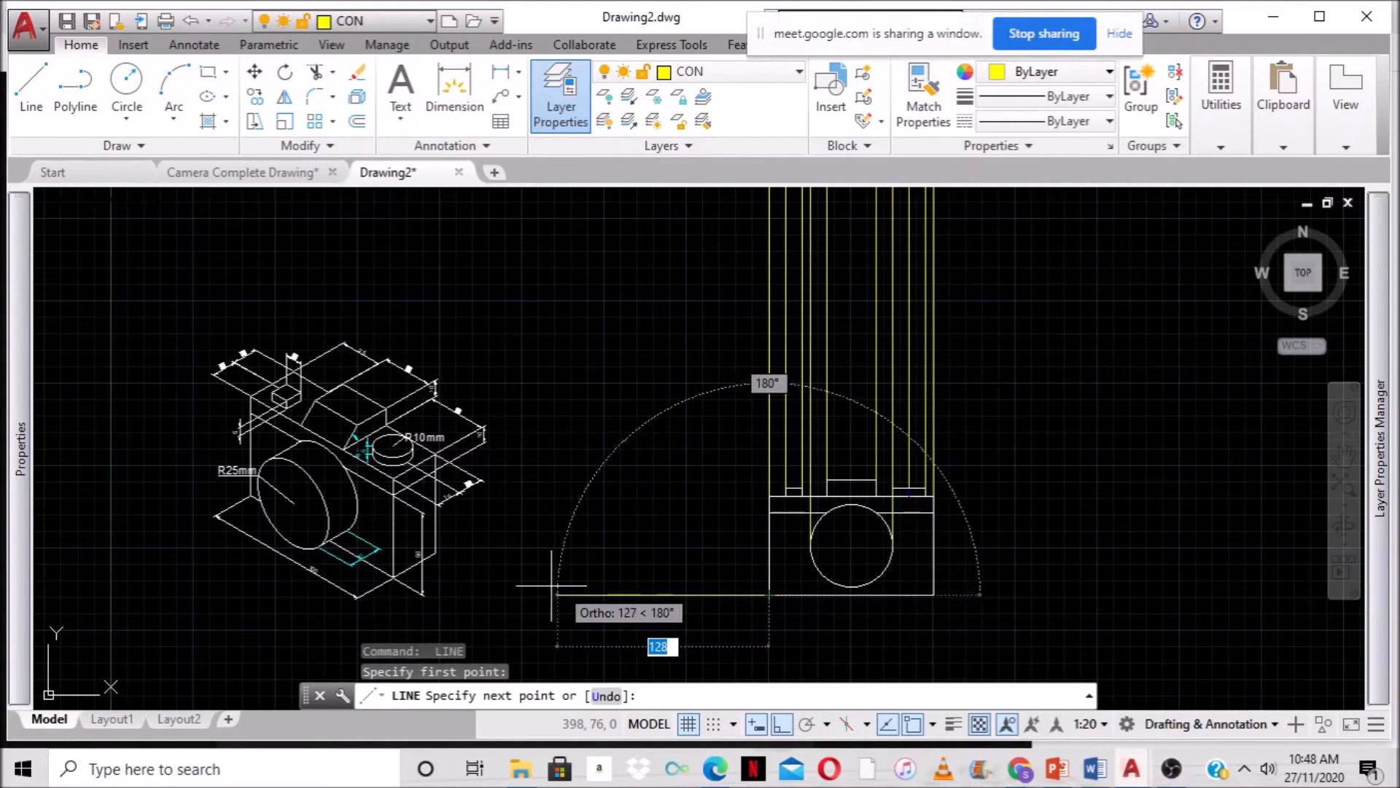
left_click(485, 594)
key("Return")
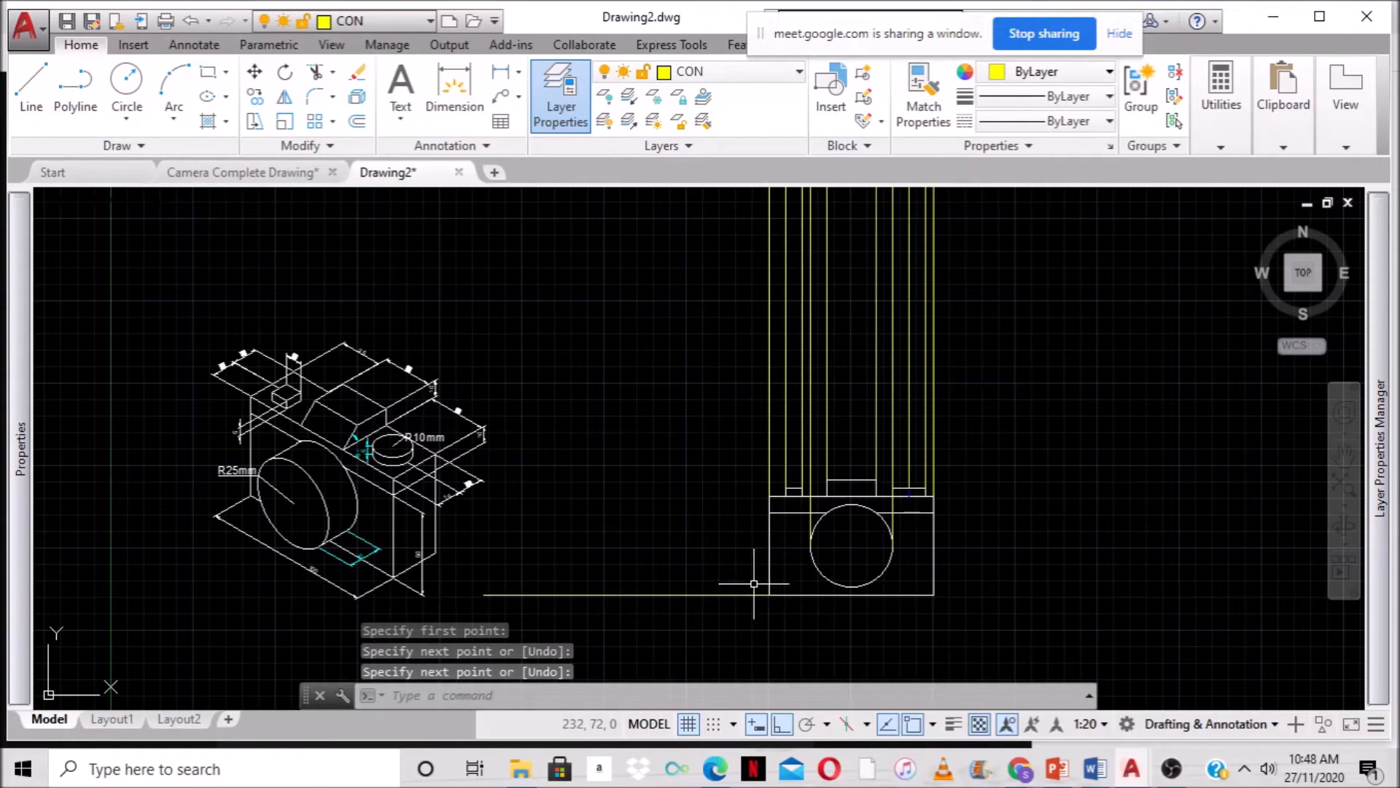
key("Return")
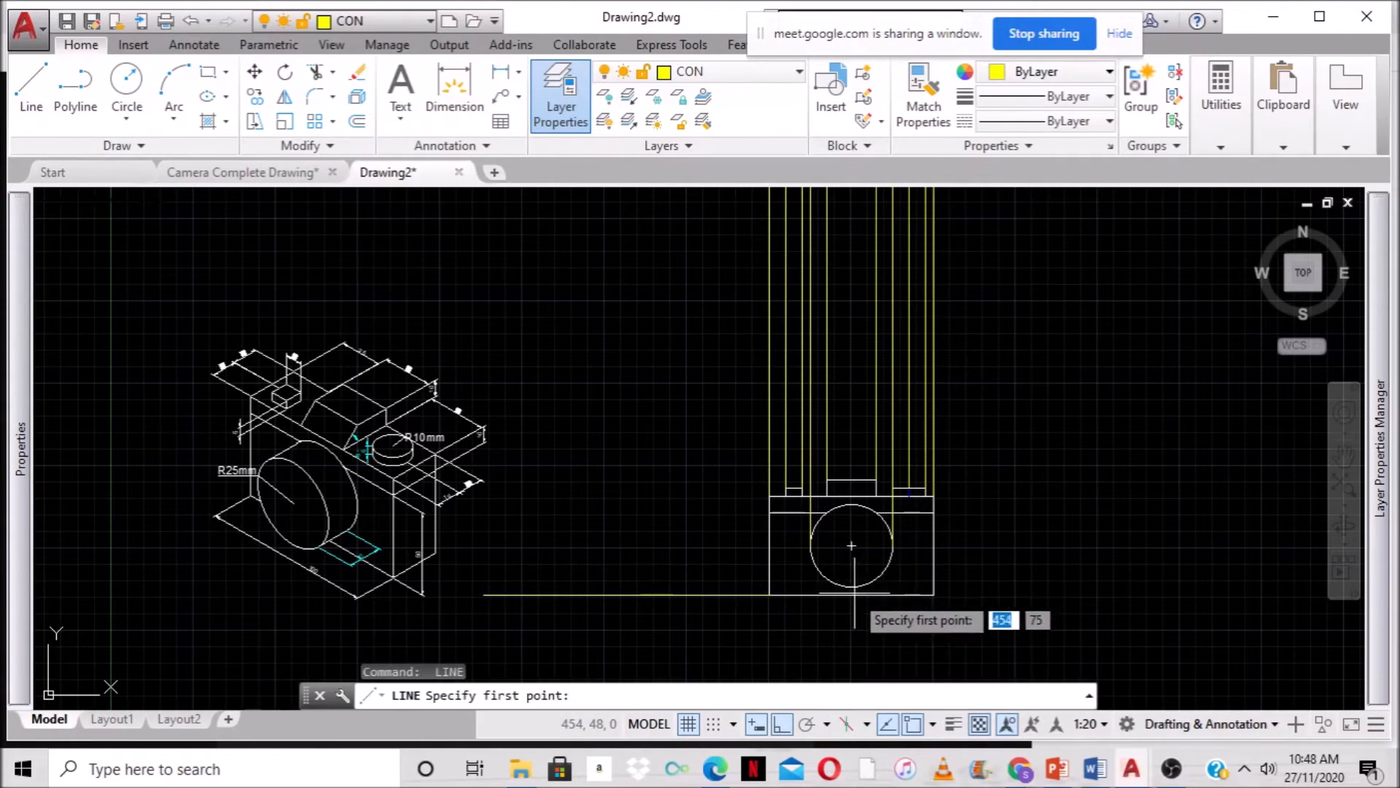
left_click(851, 585)
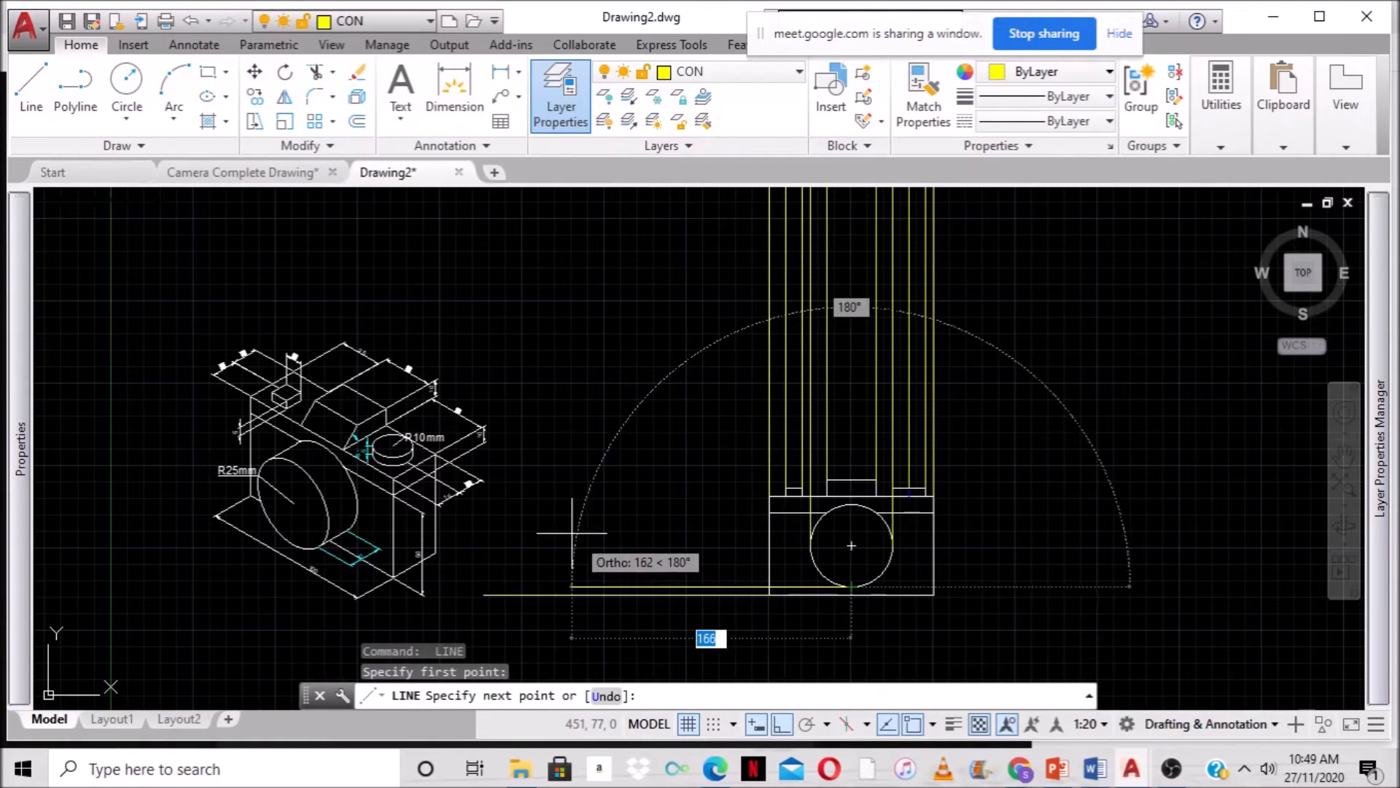
left_click(475, 546)
key("Return")
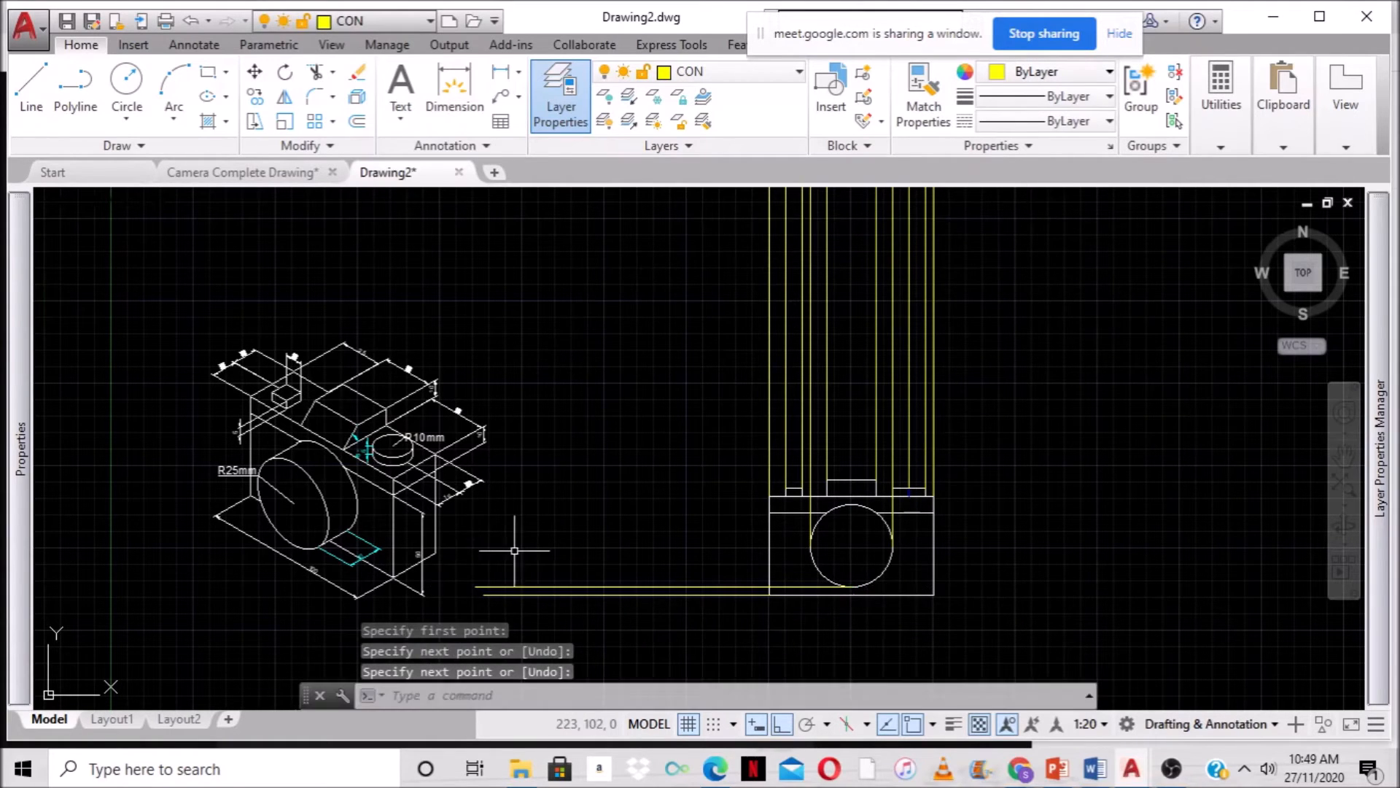
Draw horizontal construction lines leftward to about X 230 from the left end of the body's inner horizontal edge and the lens circle's top quadrant.
key("Return")
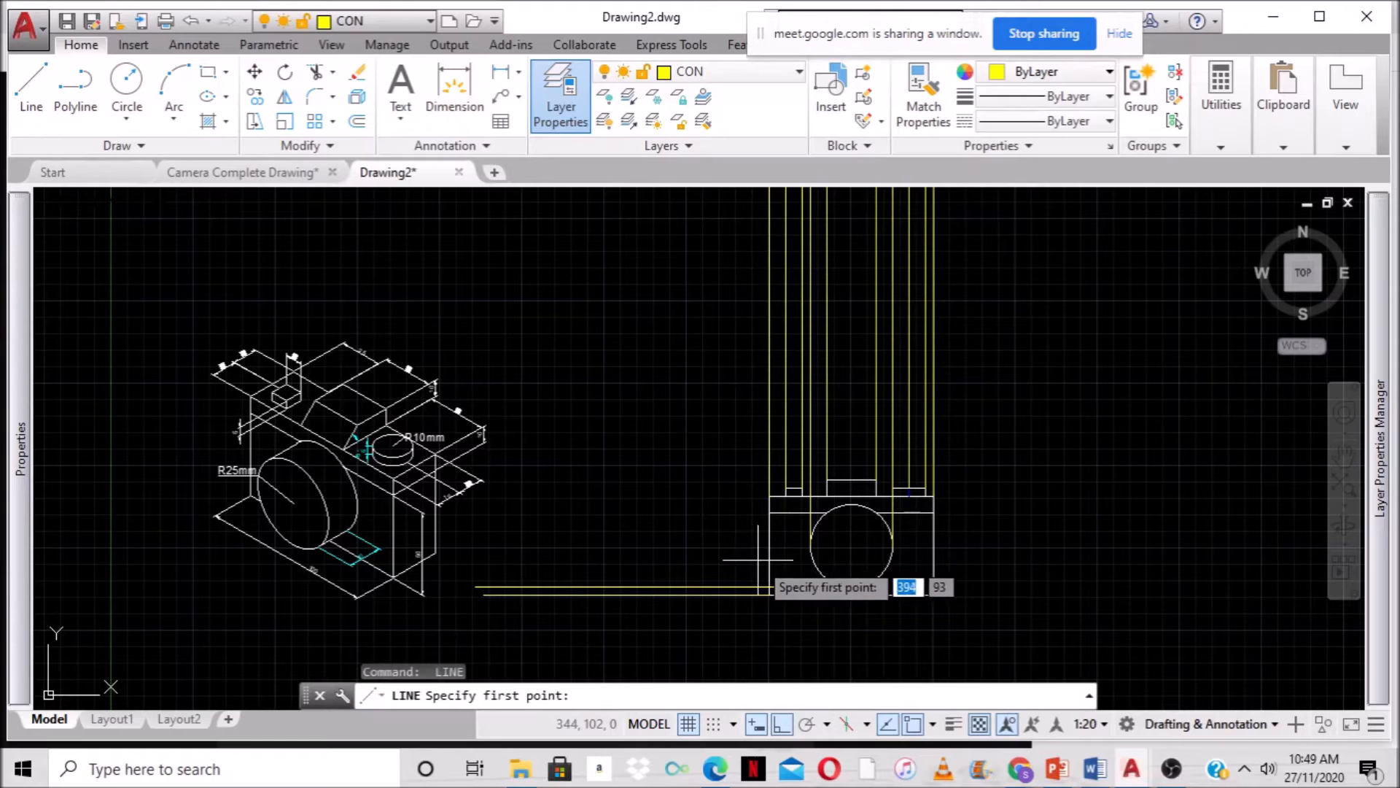
left_click(770, 513)
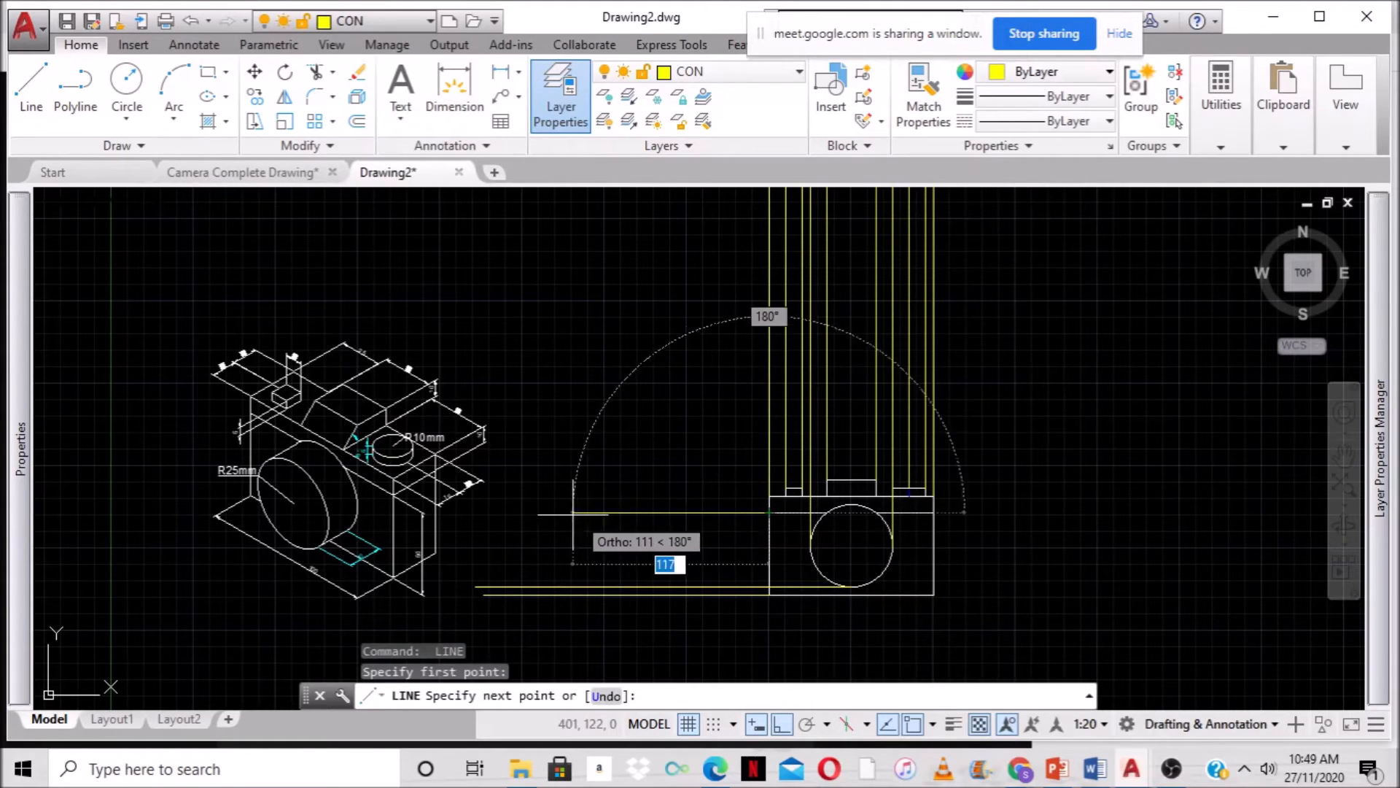
left_click(487, 512)
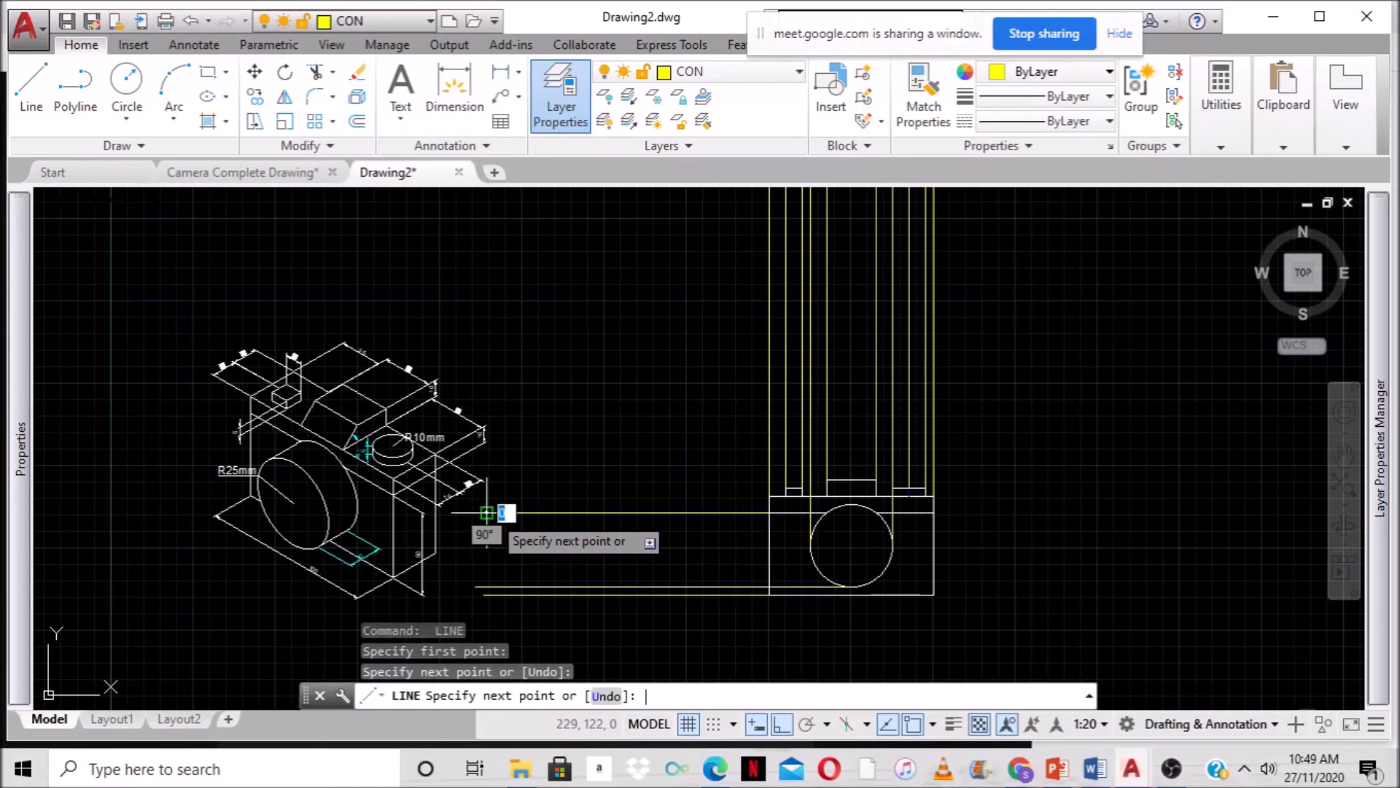
key("Return")
key("Return")
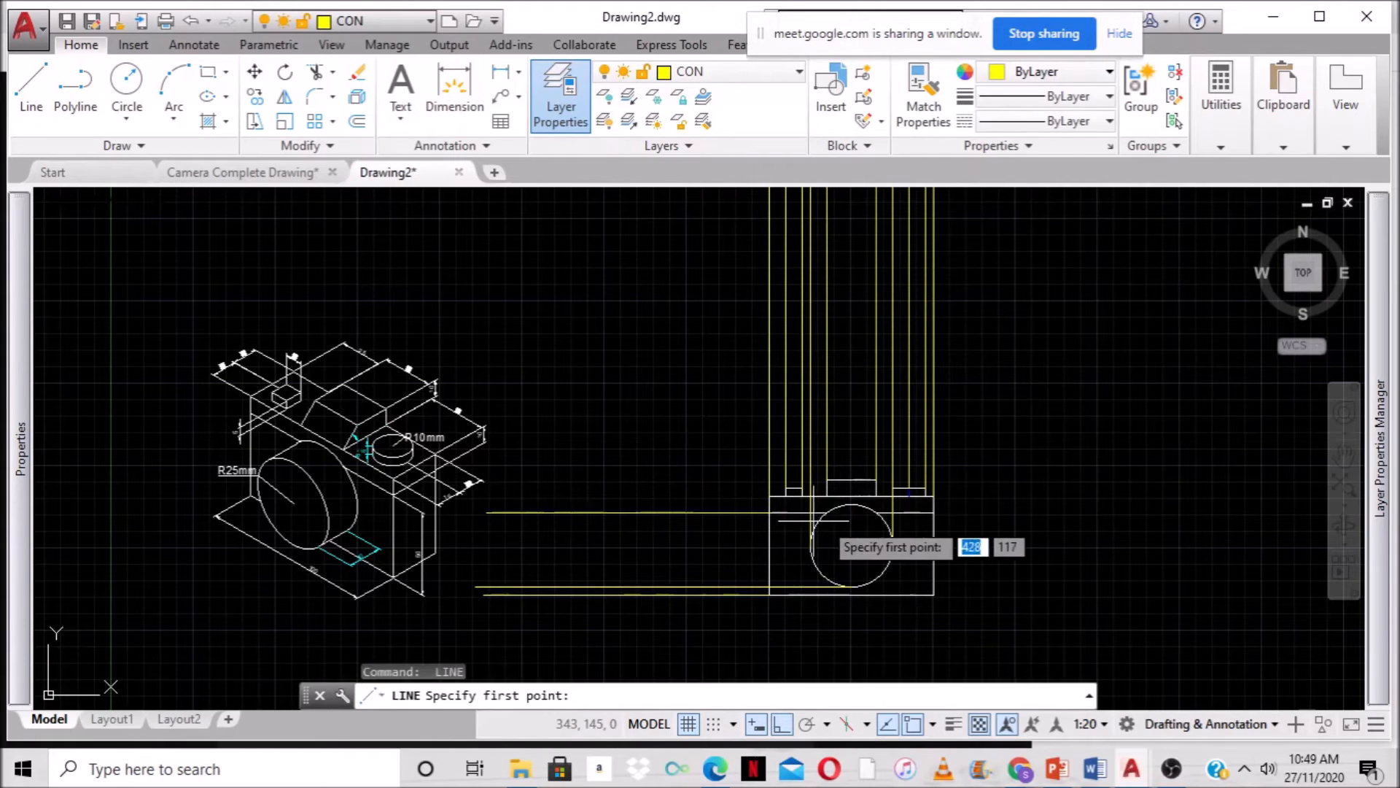
left_click(851, 545)
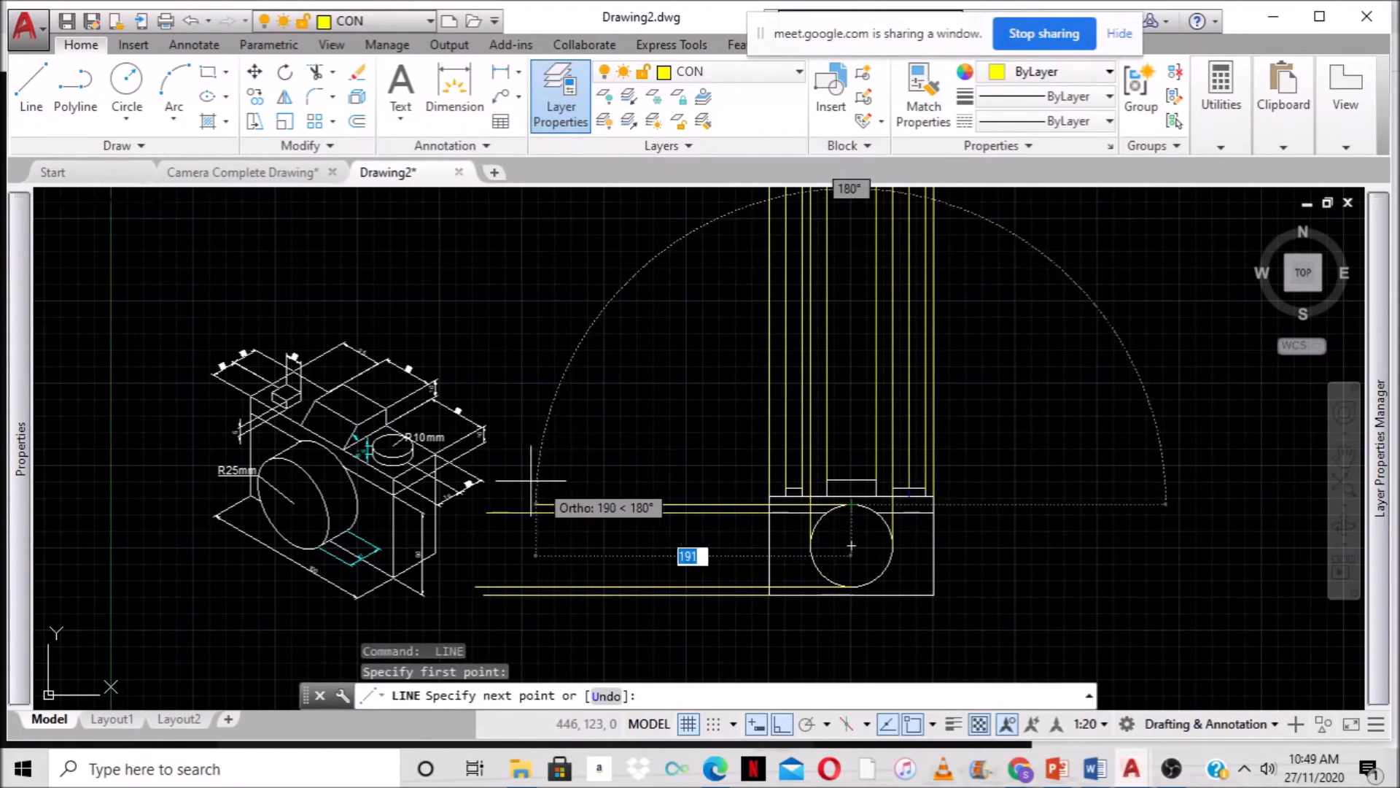
left_click(495, 495)
key("Return")
Draw a horizontal construction line leftward from the camera body's upper-left corner to about X 229.
key("Return")
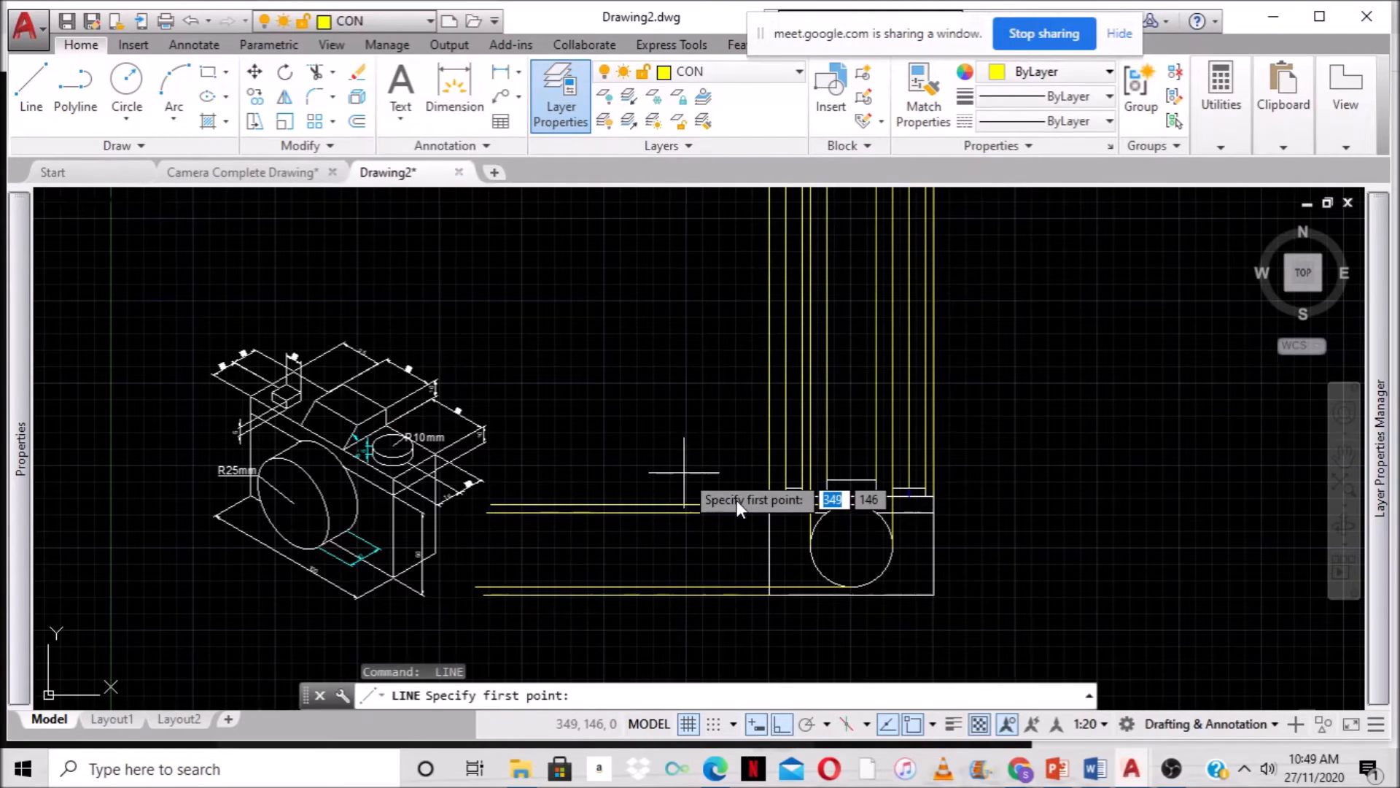
left_click(769, 497)
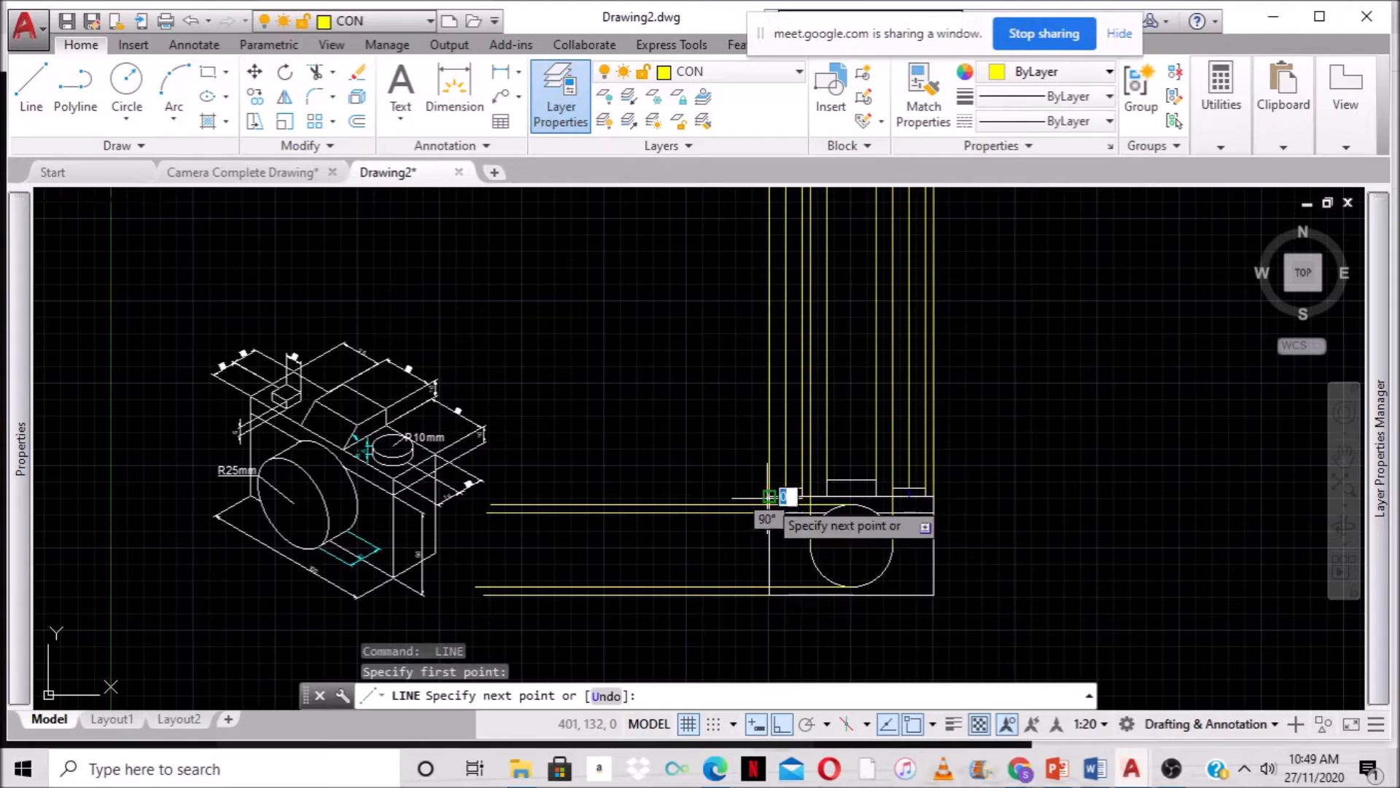
left_click(487, 496)
key("Return")
key("Return")
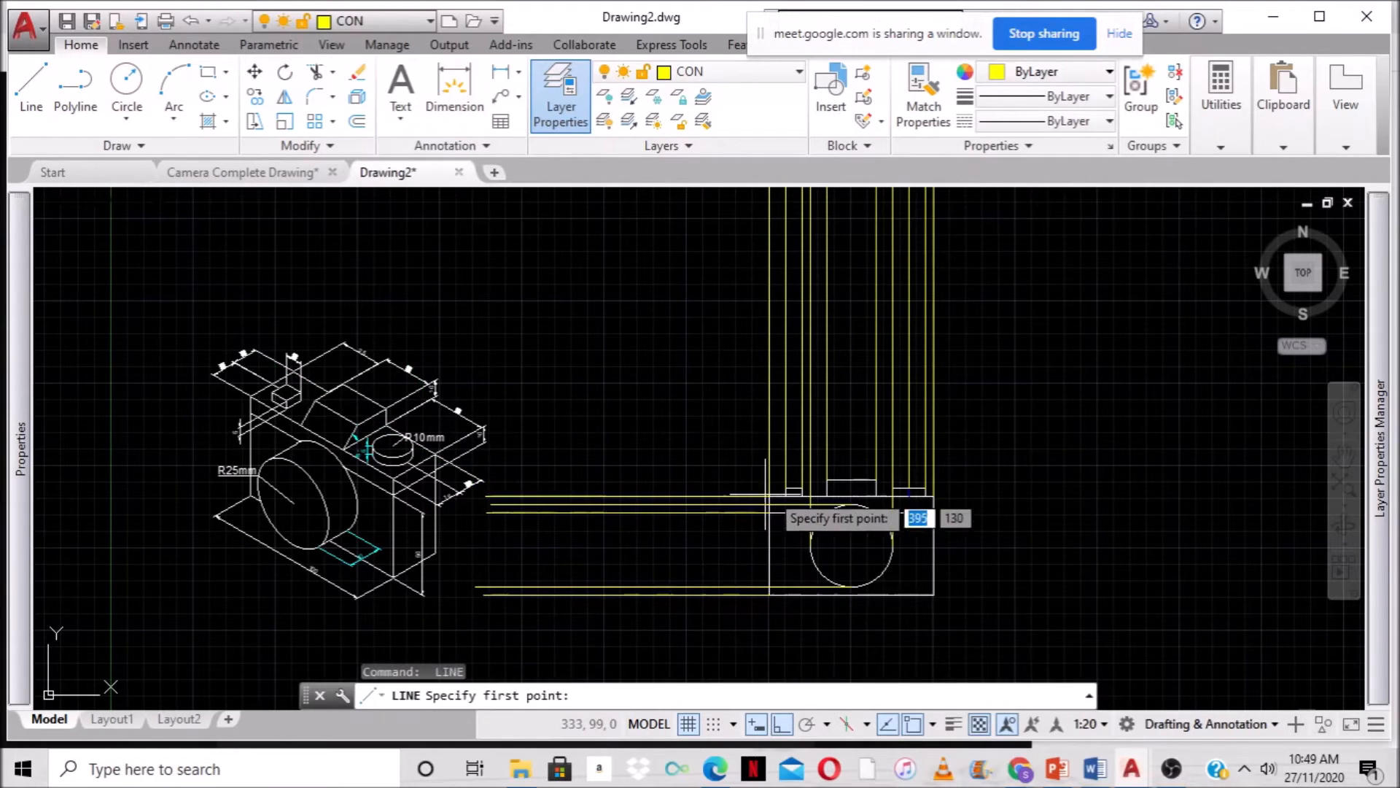
left_click(786, 489)
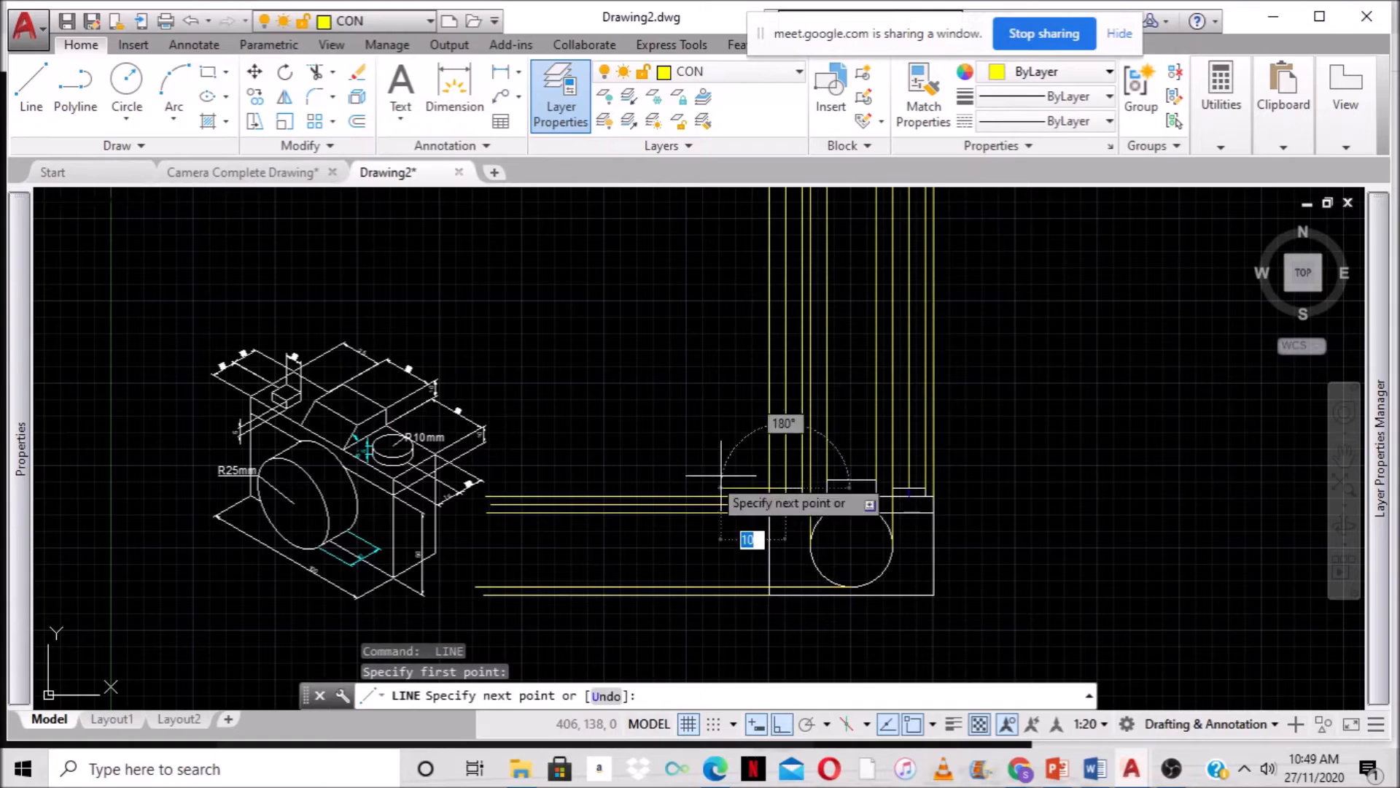
left_click(487, 481)
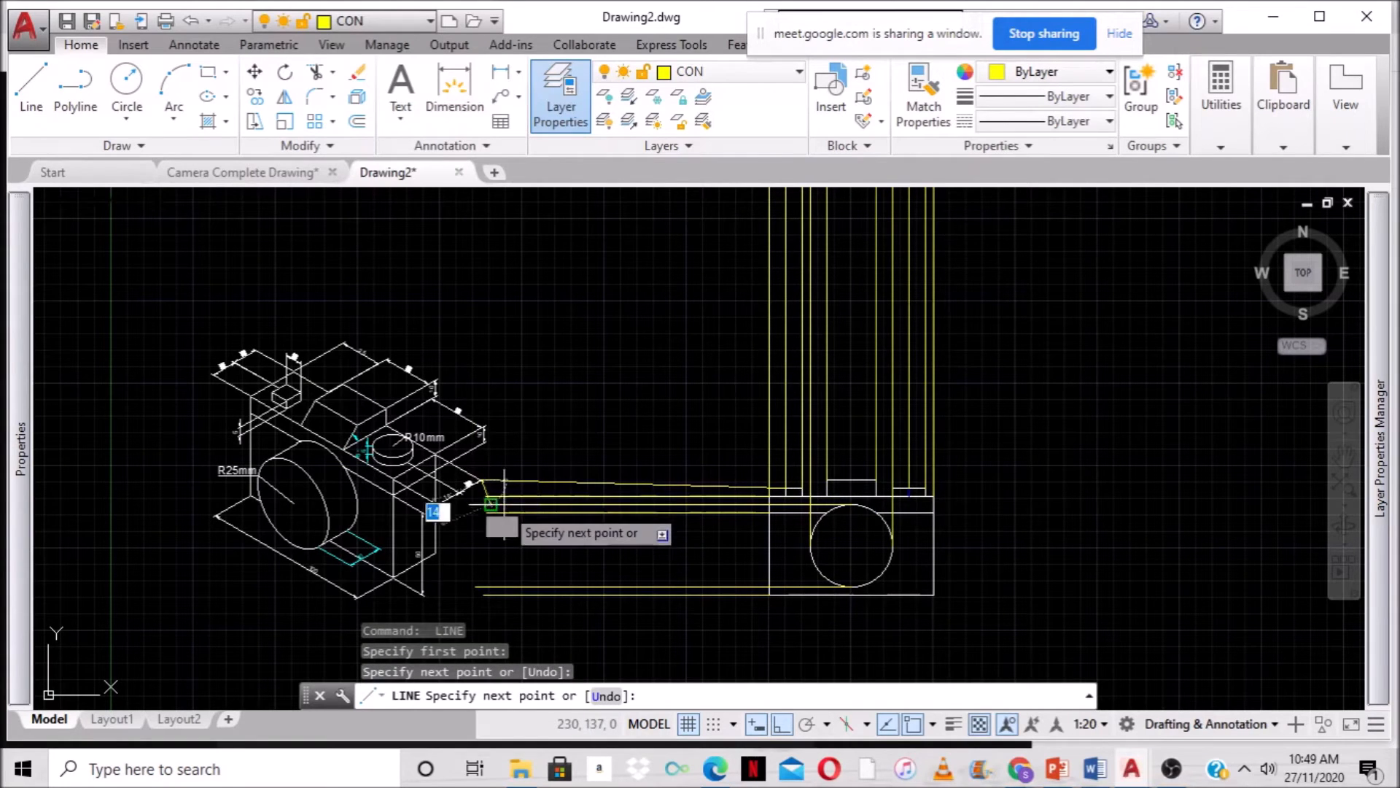
key("Return")
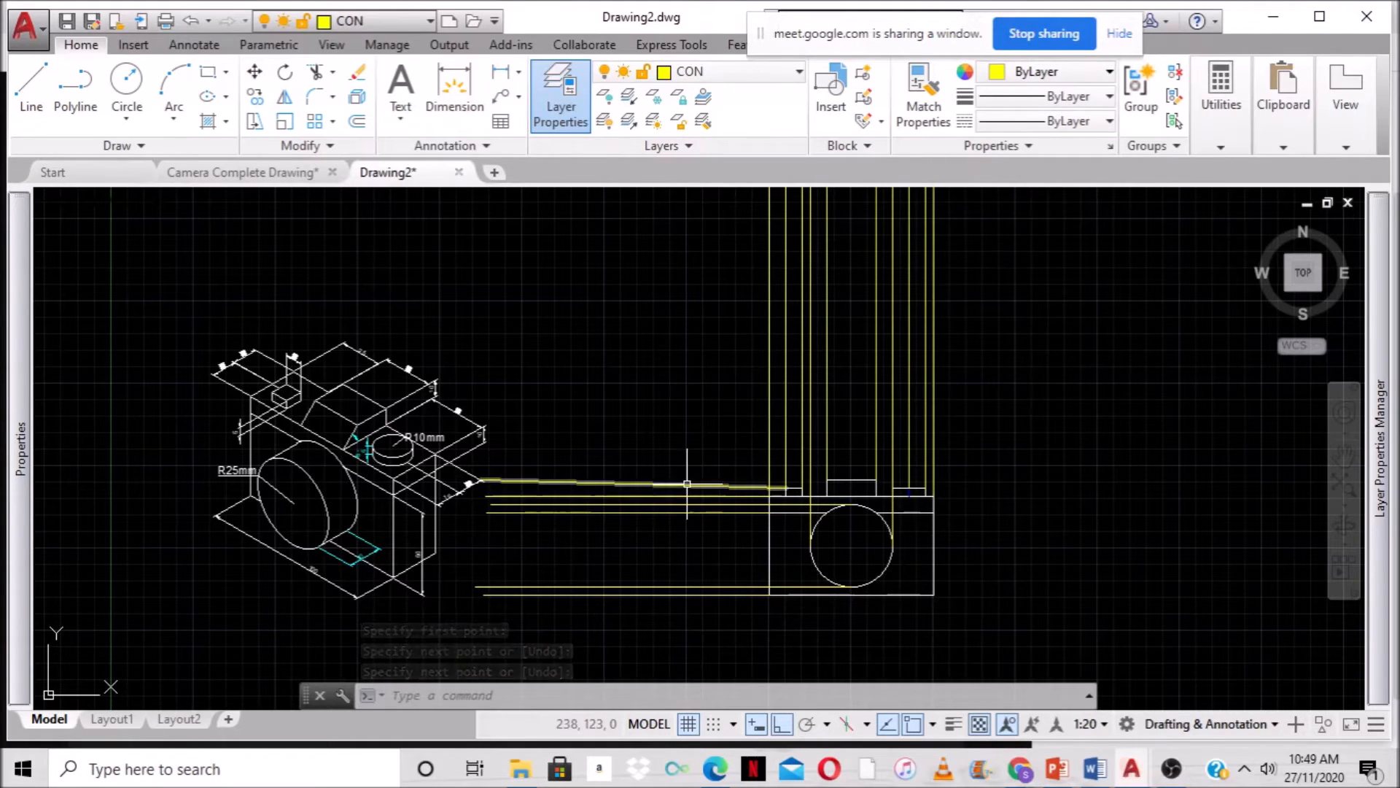
key("Delete")
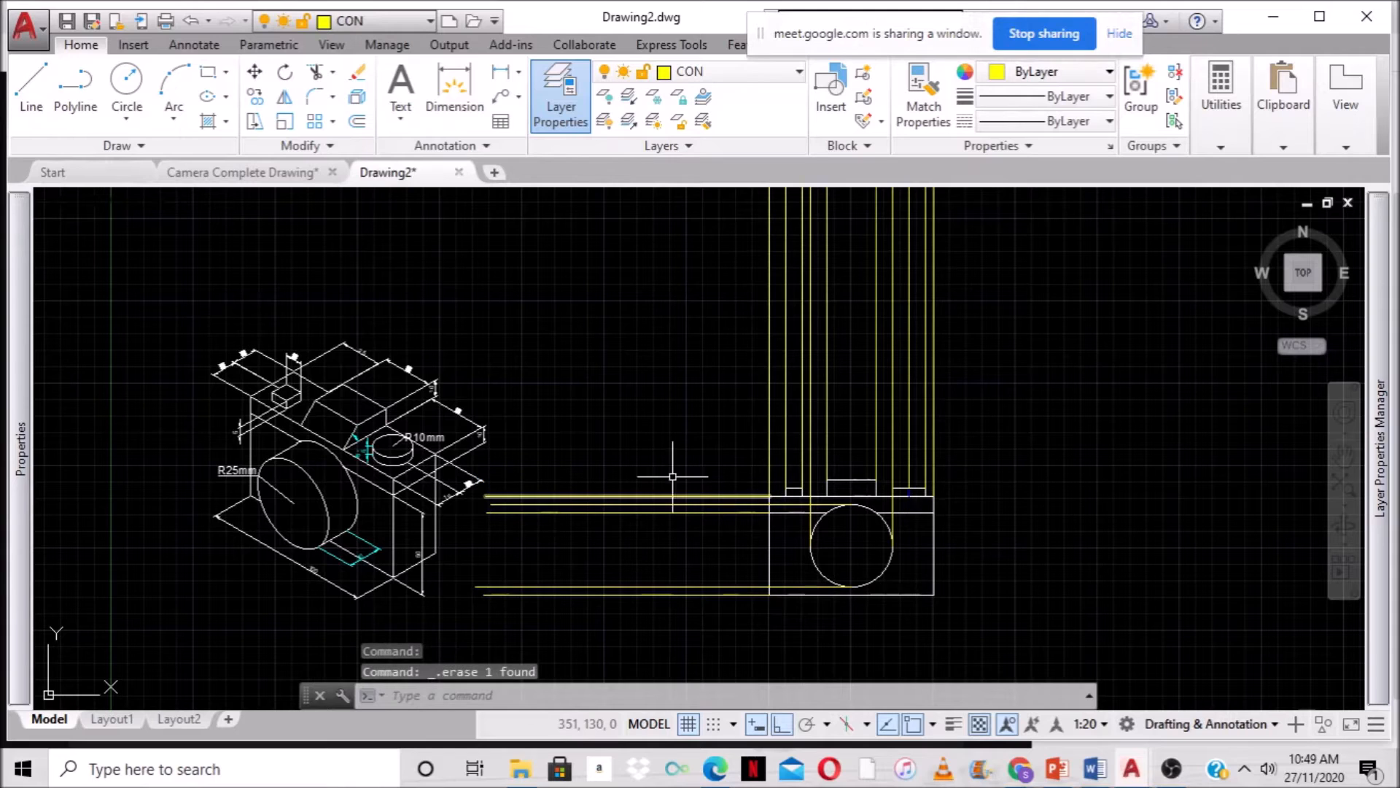
Draw horizontal construction lines leftward to about X 237 from the small left block's upper-left corner and the raised middle block's upper-left corner.
left_click(30, 86)
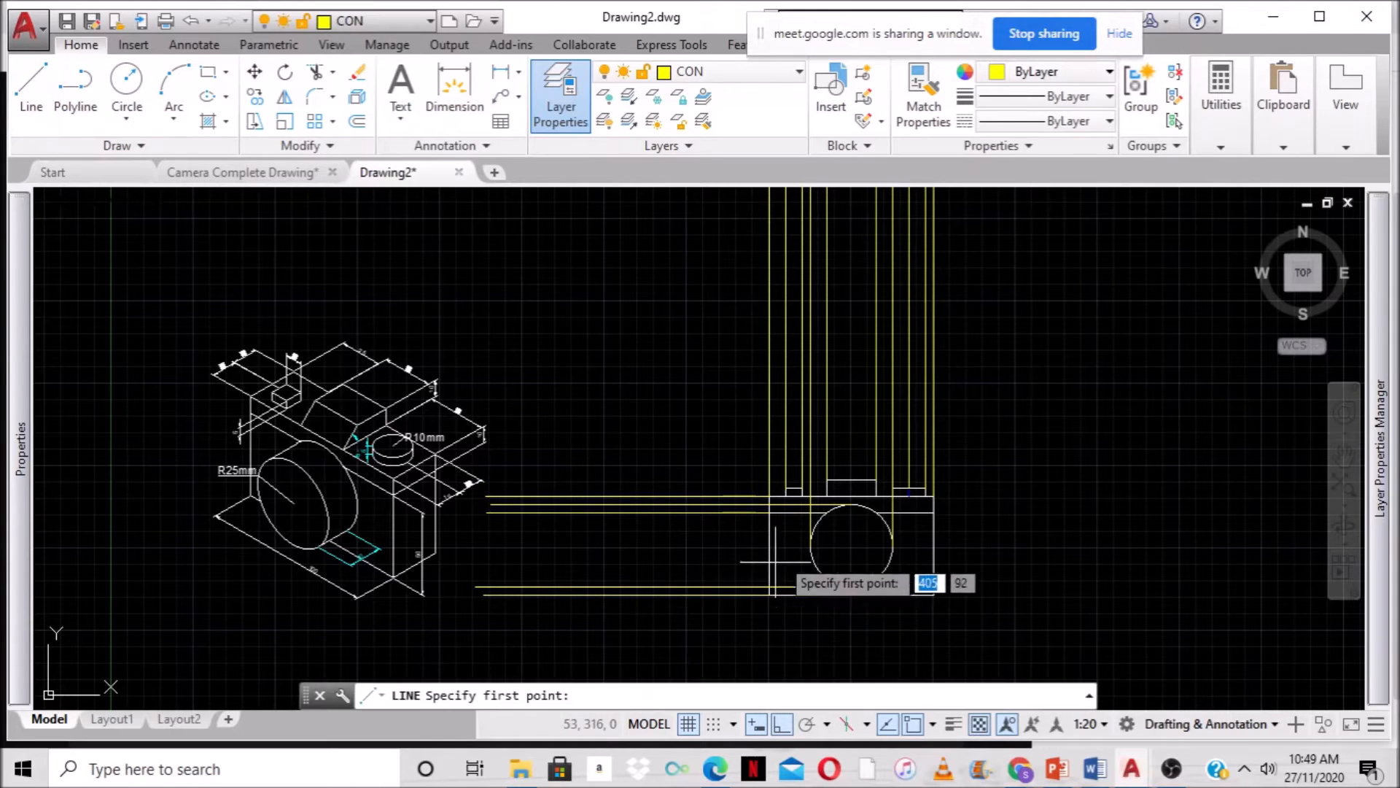
left_click(786, 487)
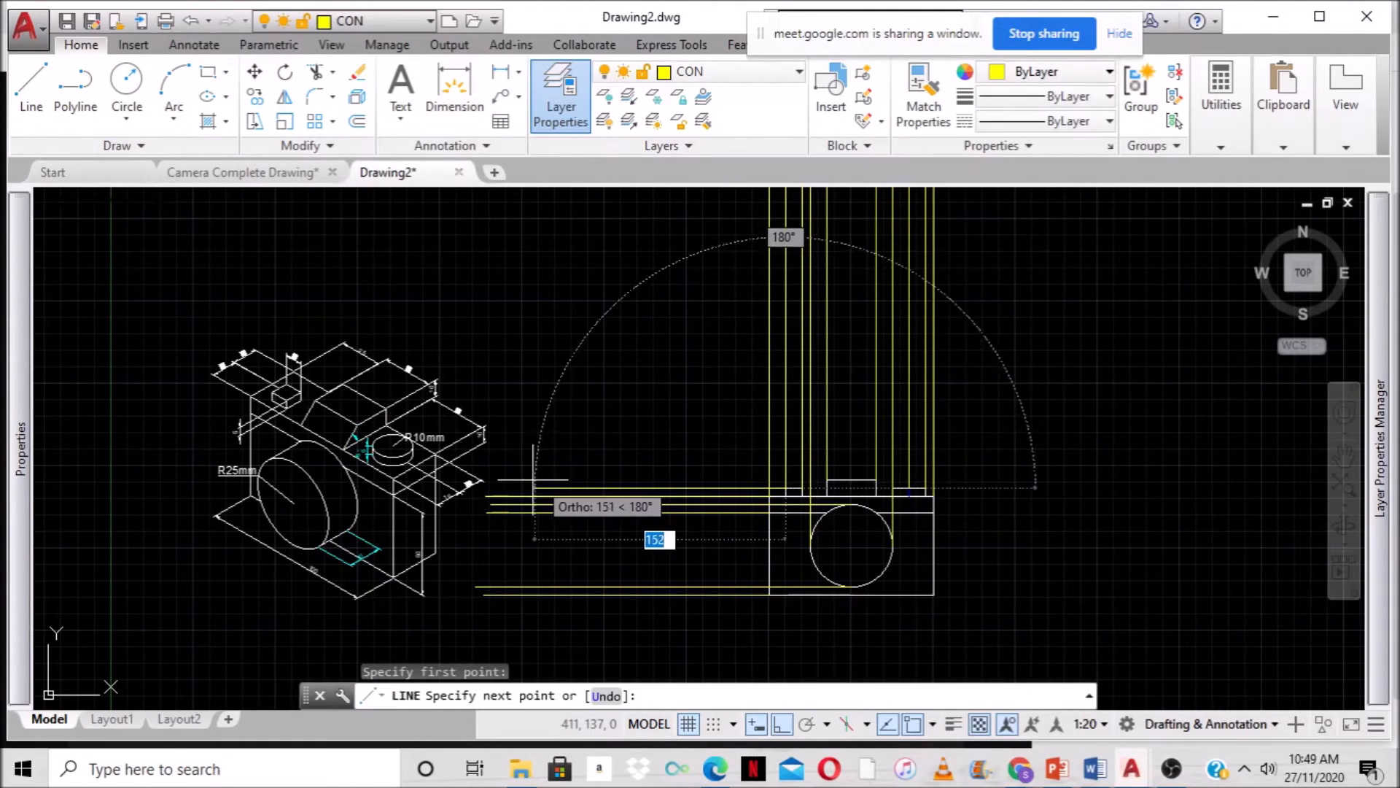
left_click(499, 487)
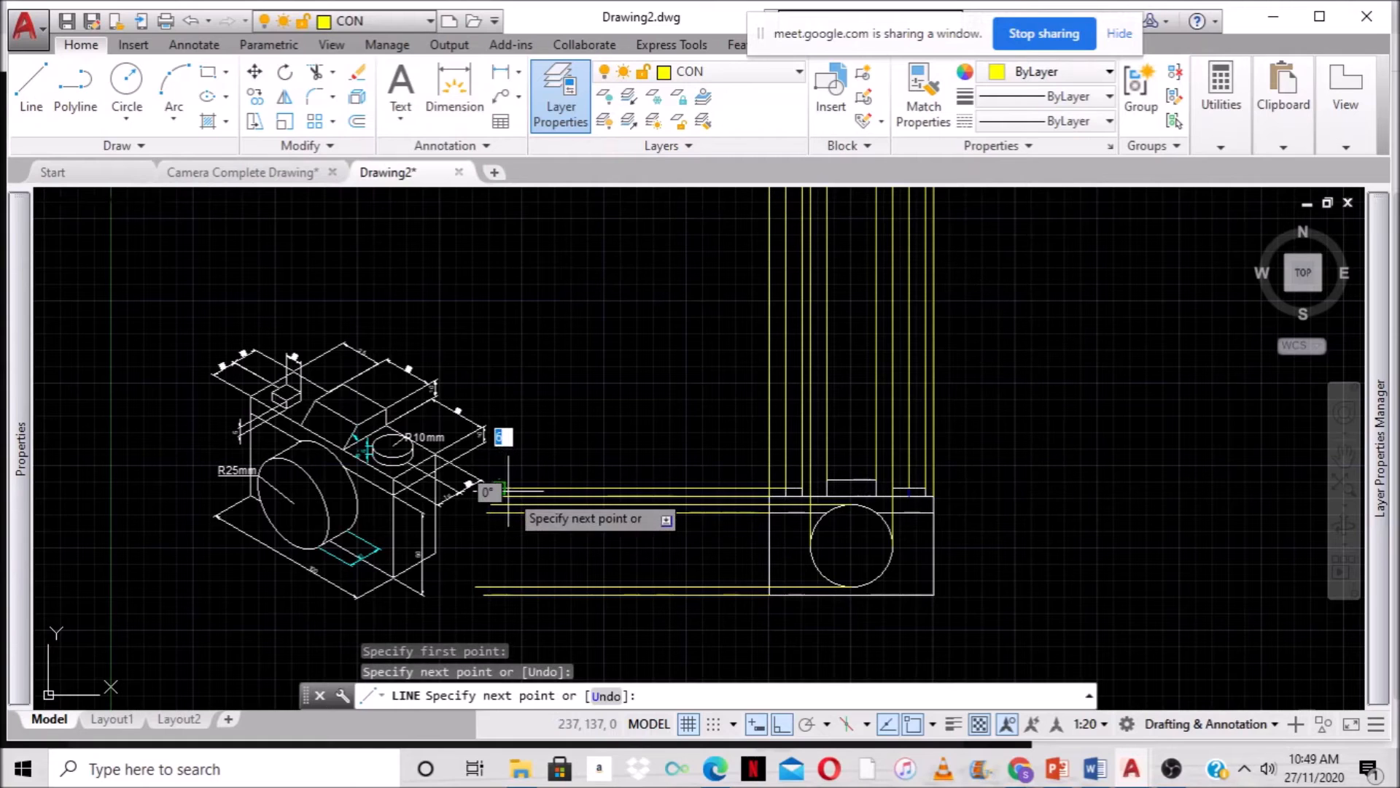
key("Return")
key("Return")
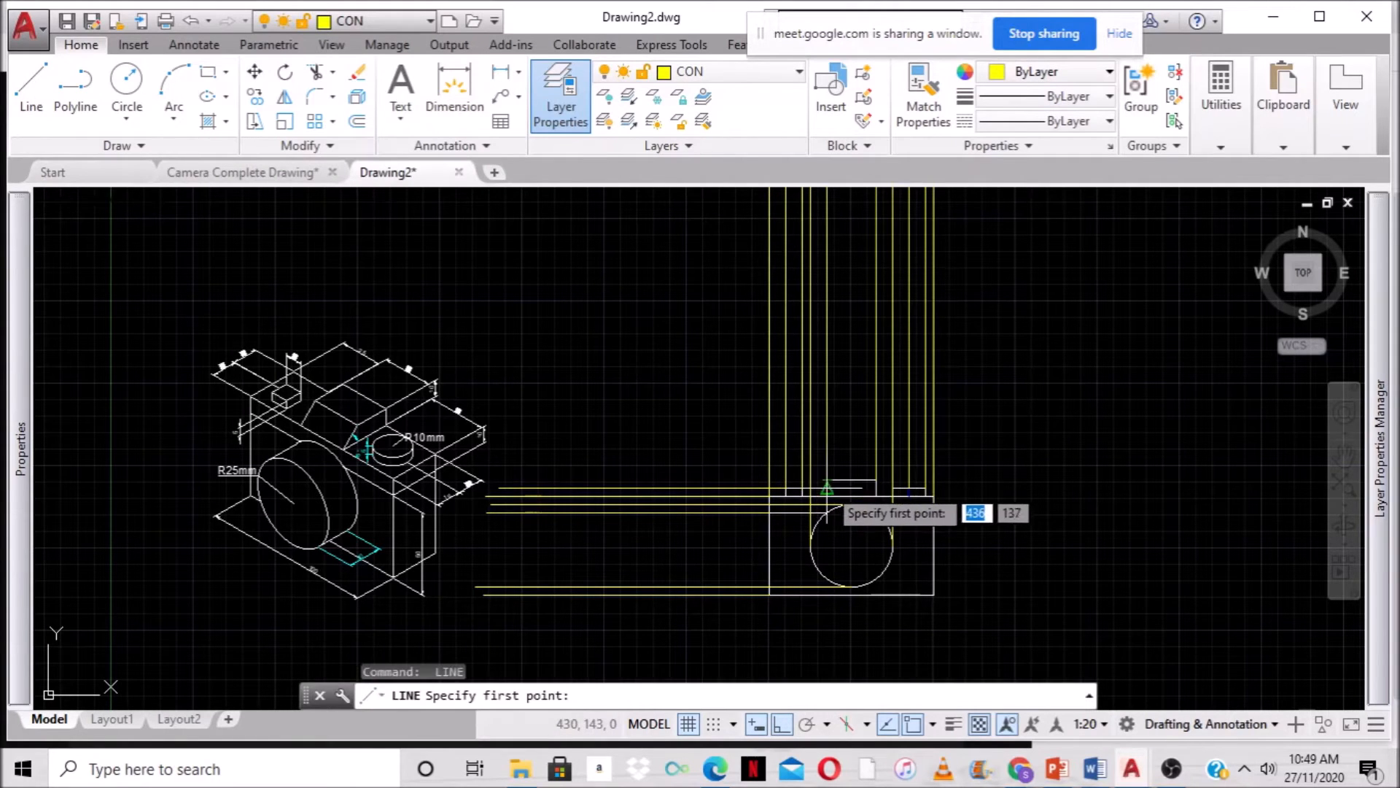
left_click(828, 480)
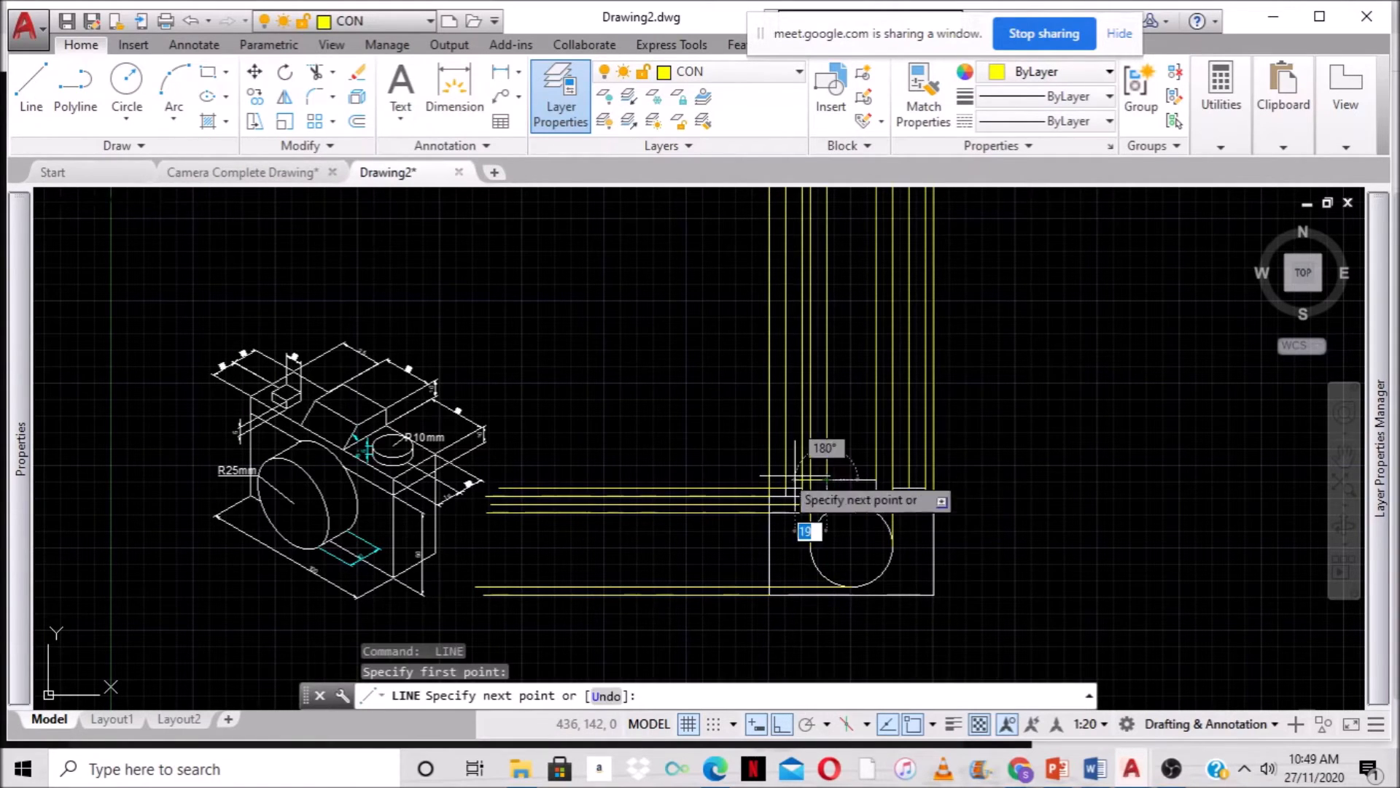
left_click(501, 479)
key("Return")
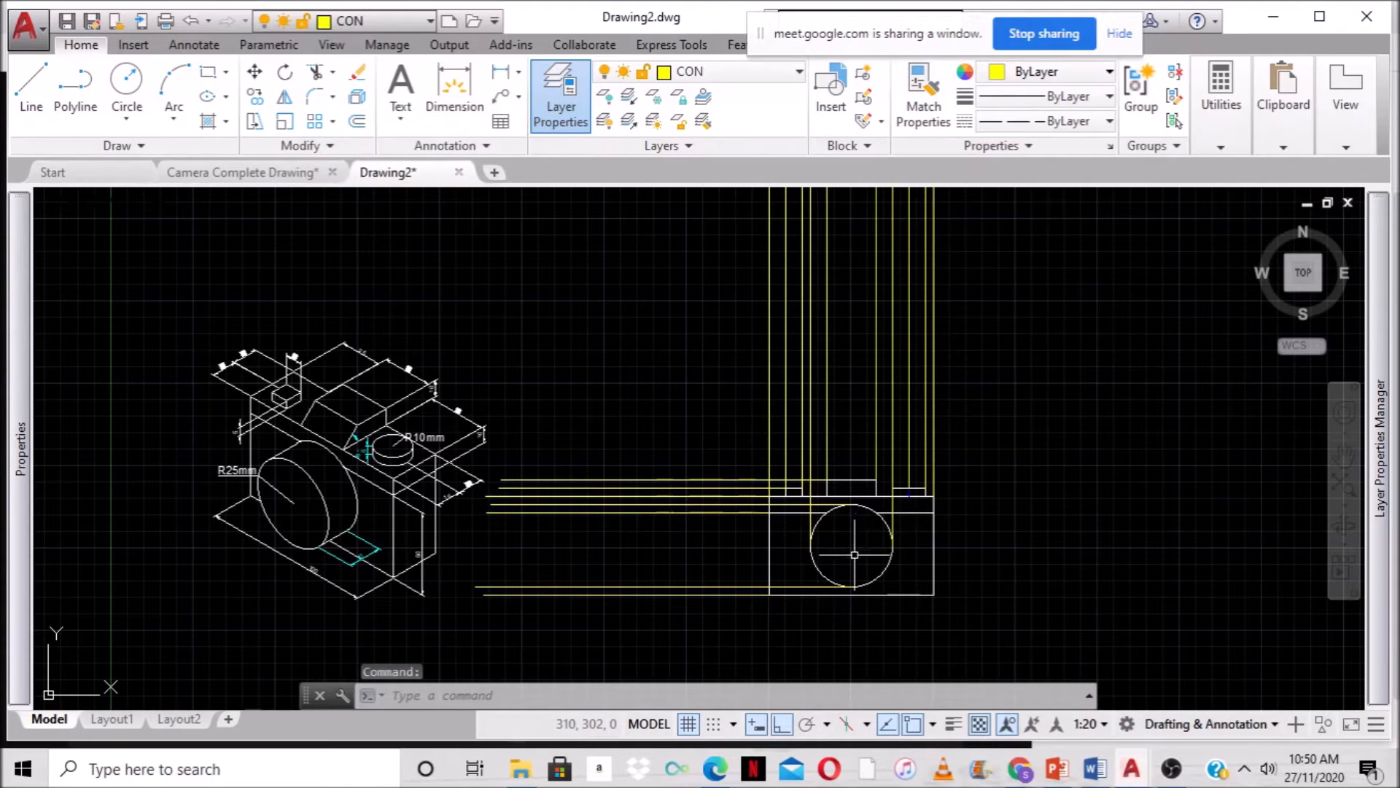
Draw a horizontal construction line from the lens circle's right quadrant leftward through its centre to about X 223.
type("line")
key("Return")
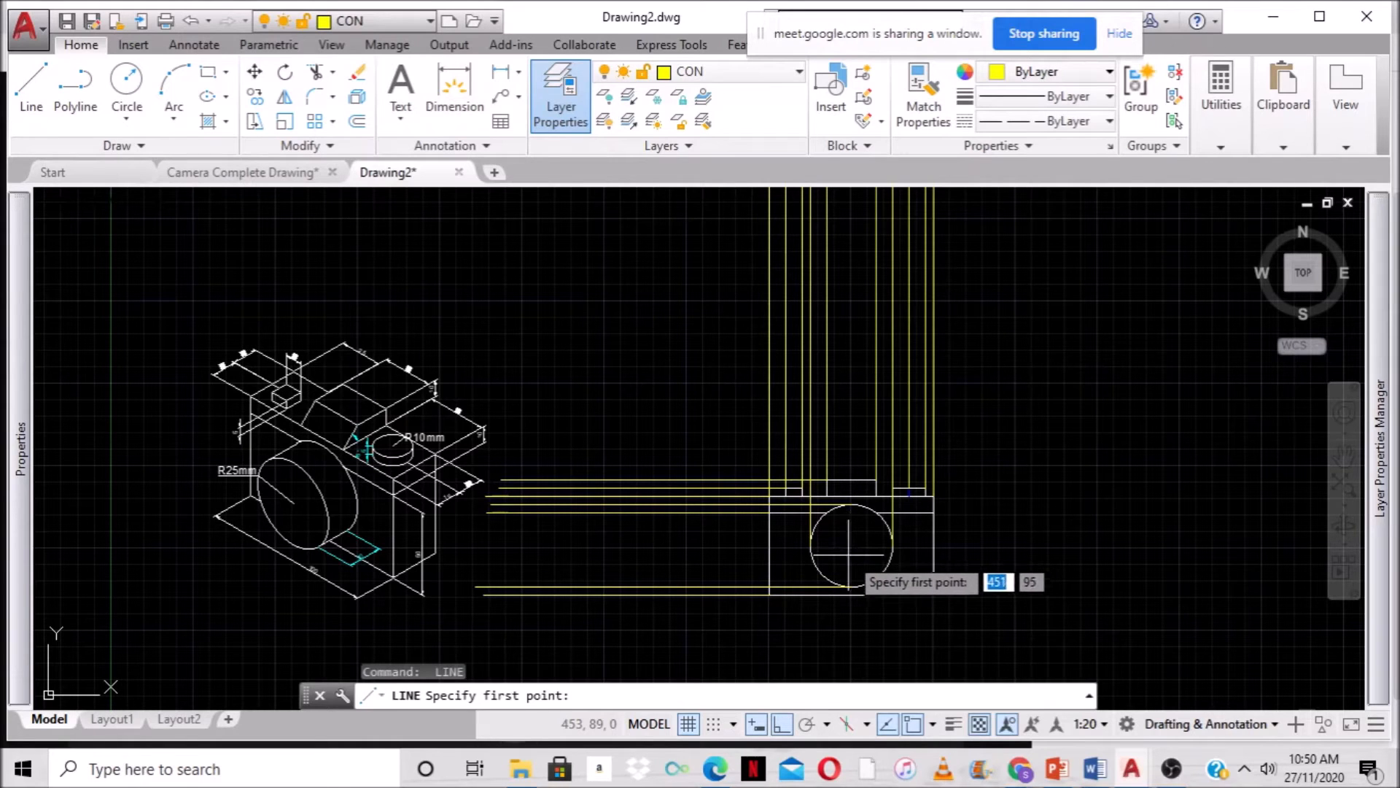
left_click(891, 545)
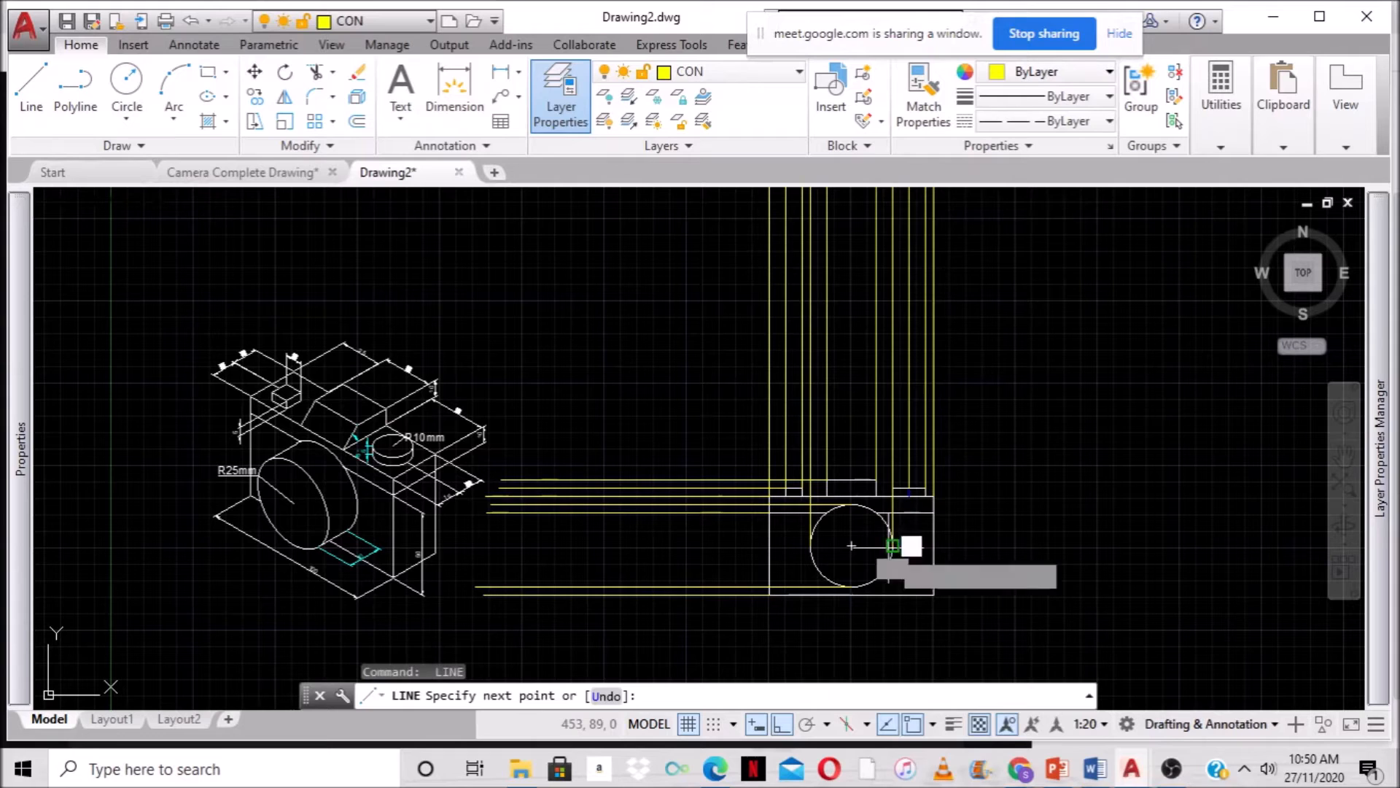
left_click(476, 546)
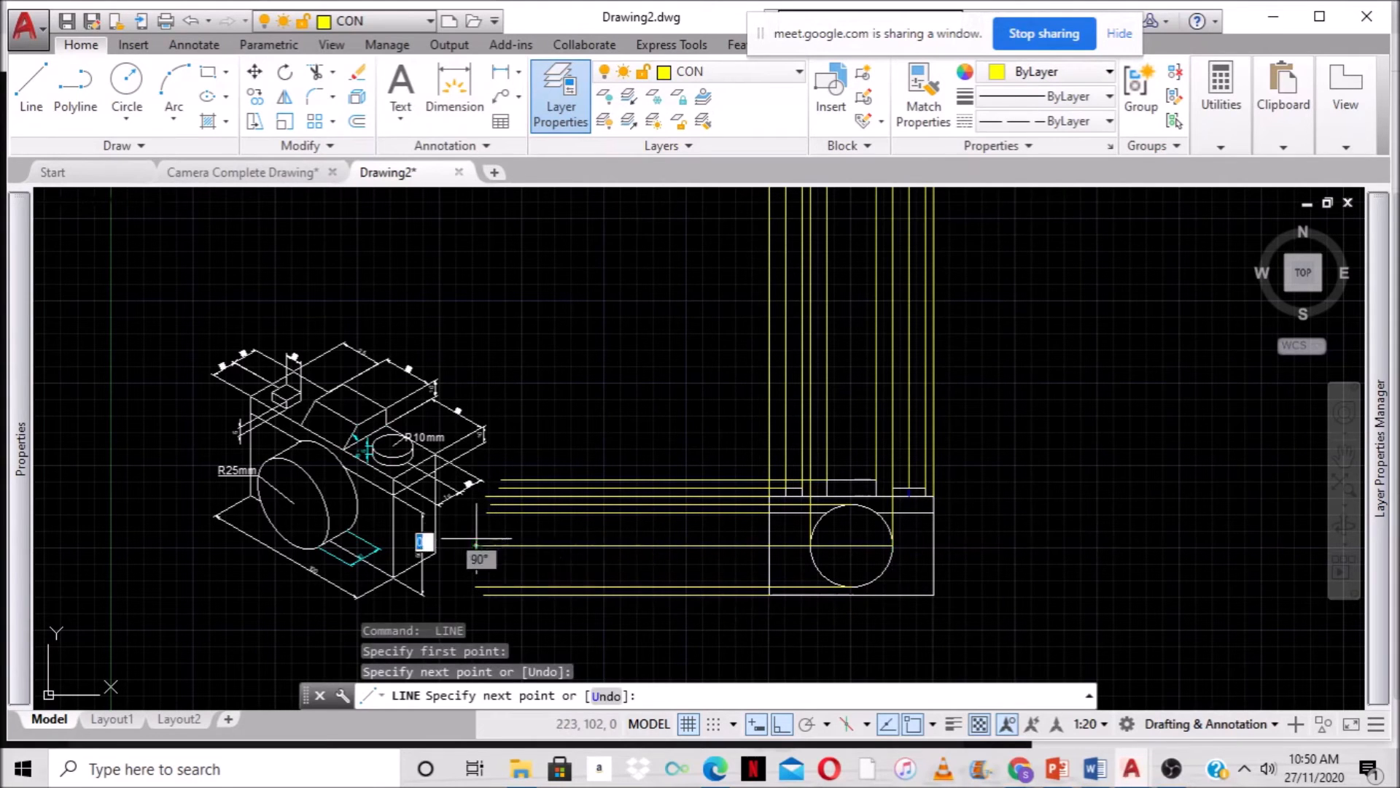
key("Return")
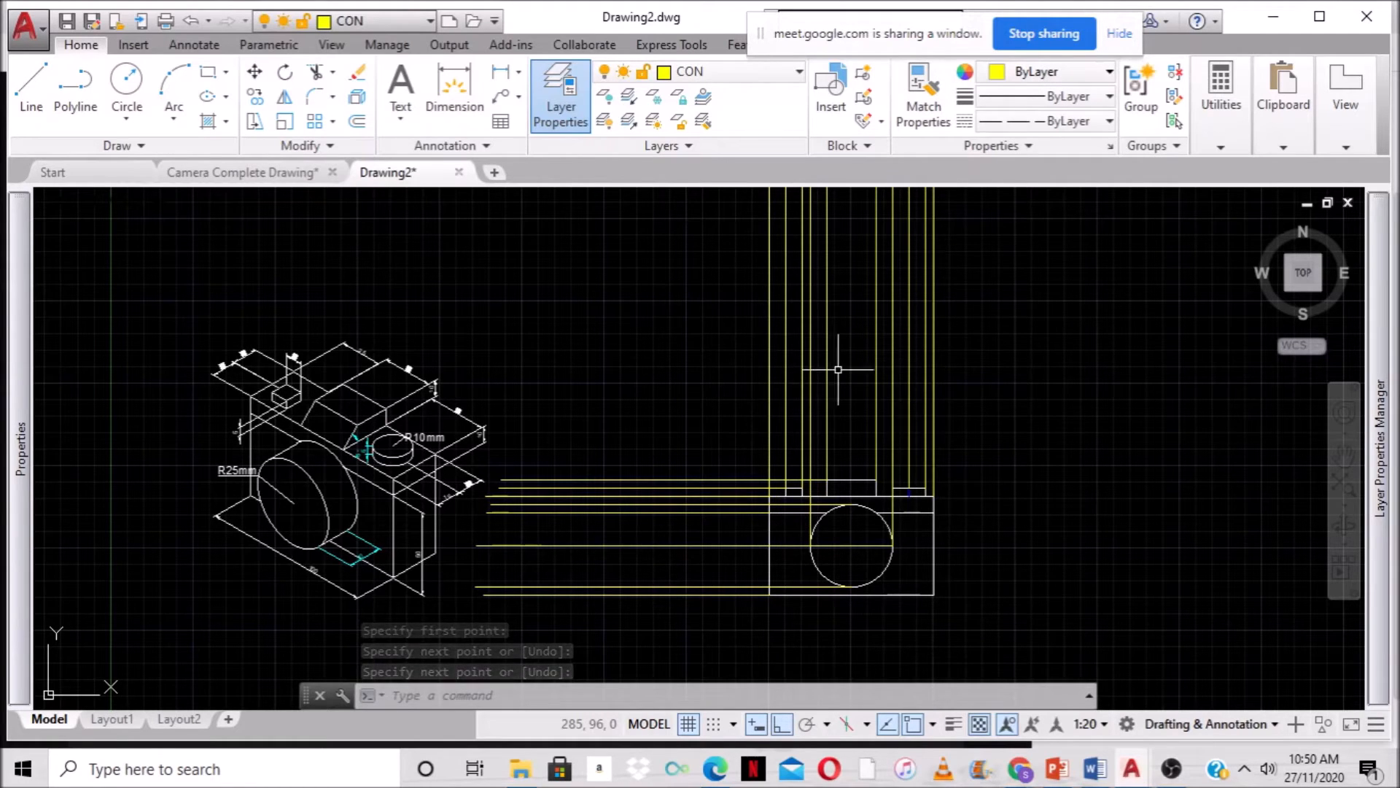
Set the linetype scale of all the horizontal and vertical yellow construction lines to 3 in their properties, and clear the selection.
scroll(772, 356, "down", 2)
left_click(715, 515)
left_click(616, 432)
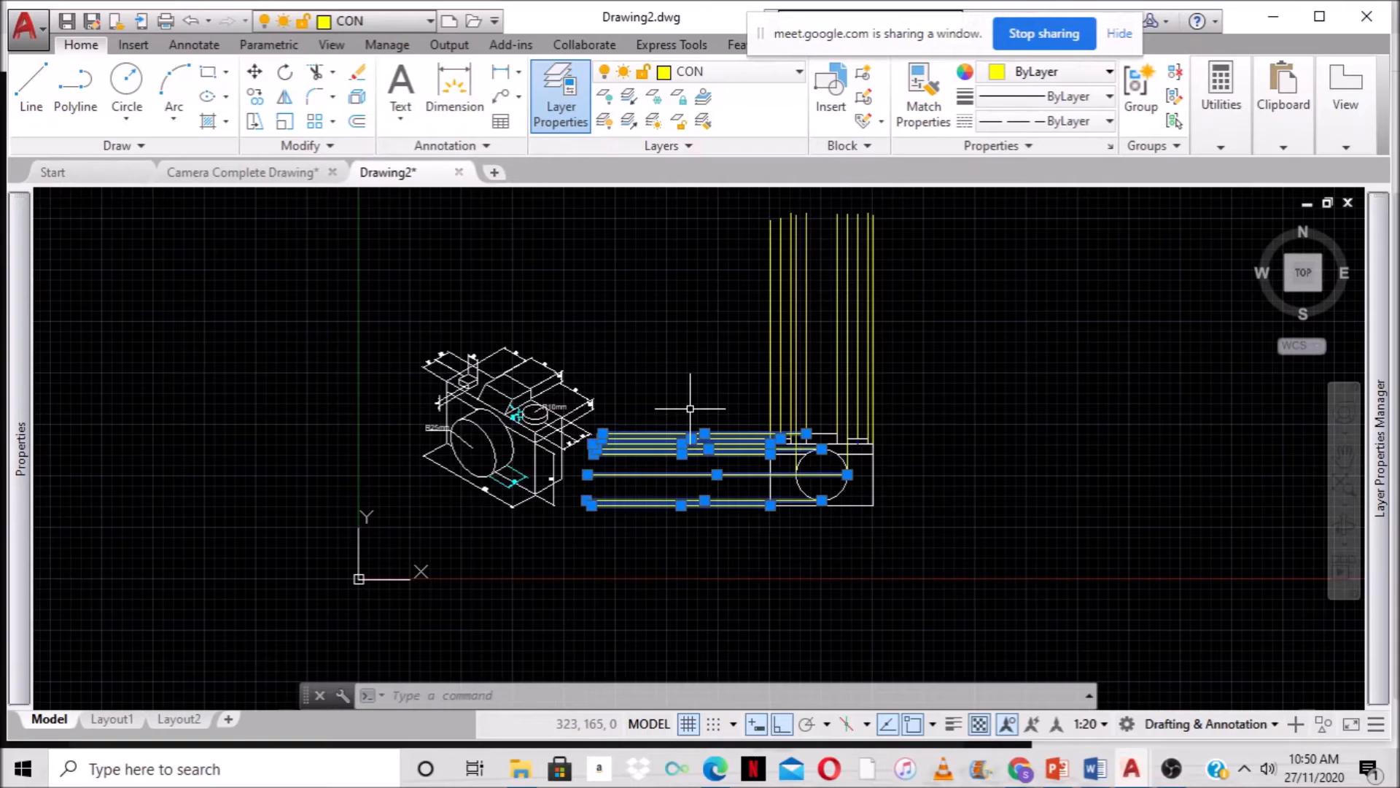
left_click(910, 359)
left_click(741, 328)
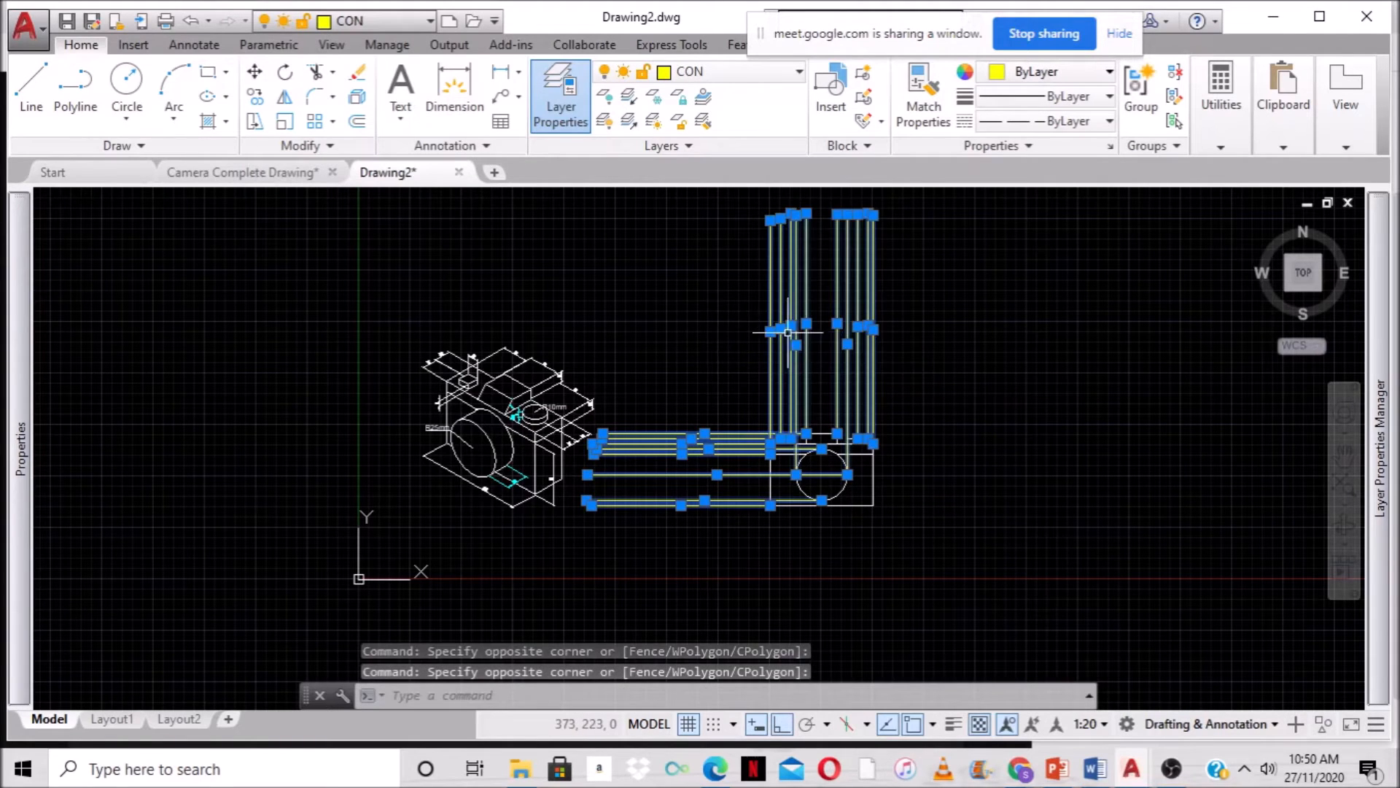
right_click(793, 275)
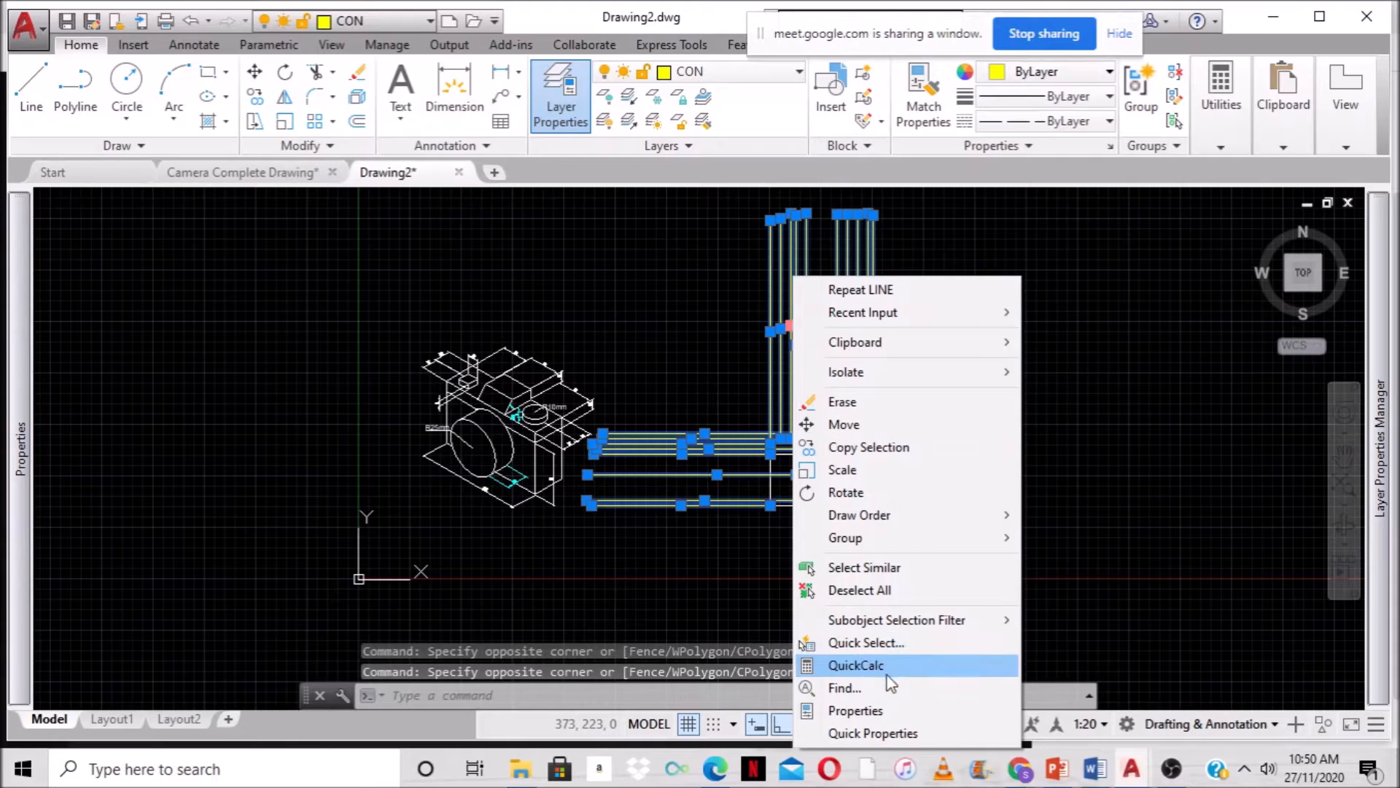
left_click(854, 710)
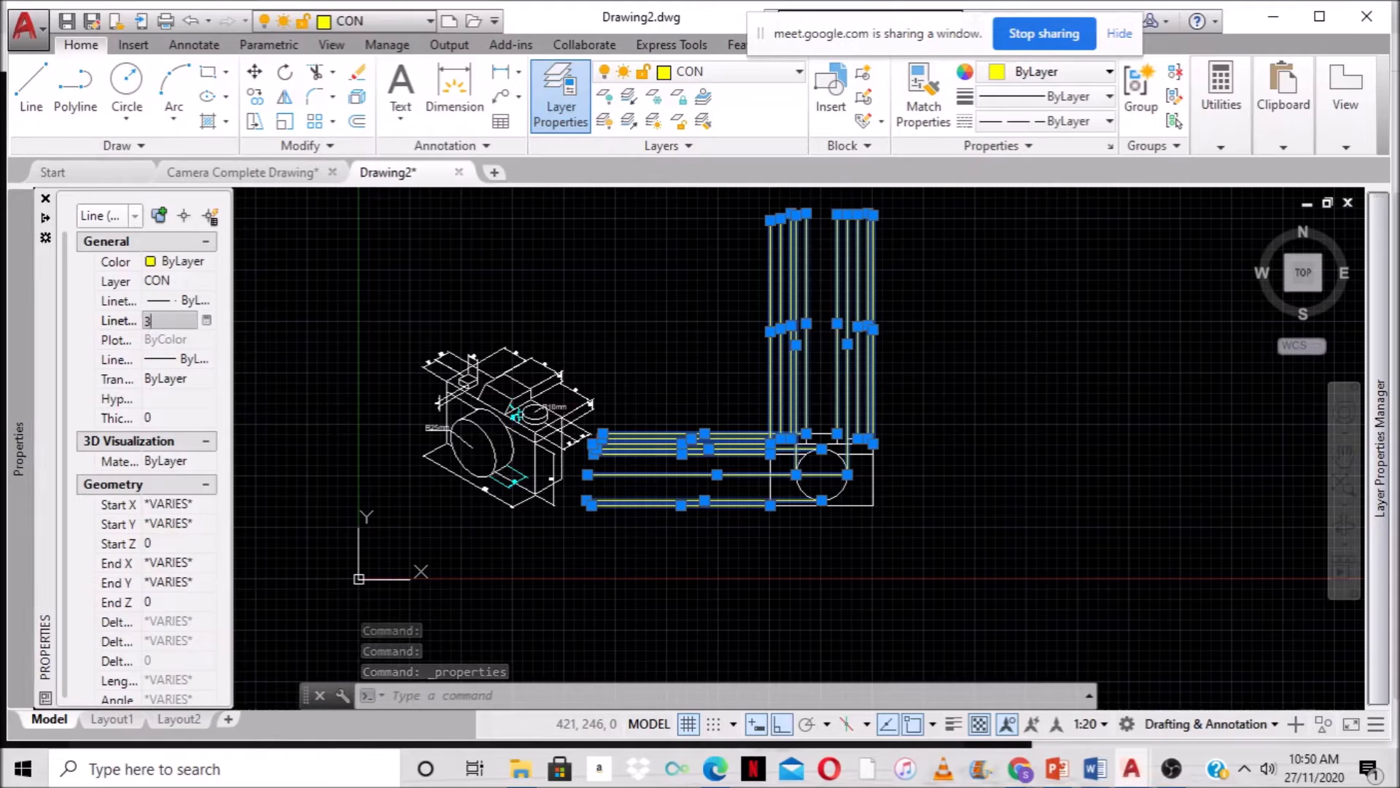
key("Return")
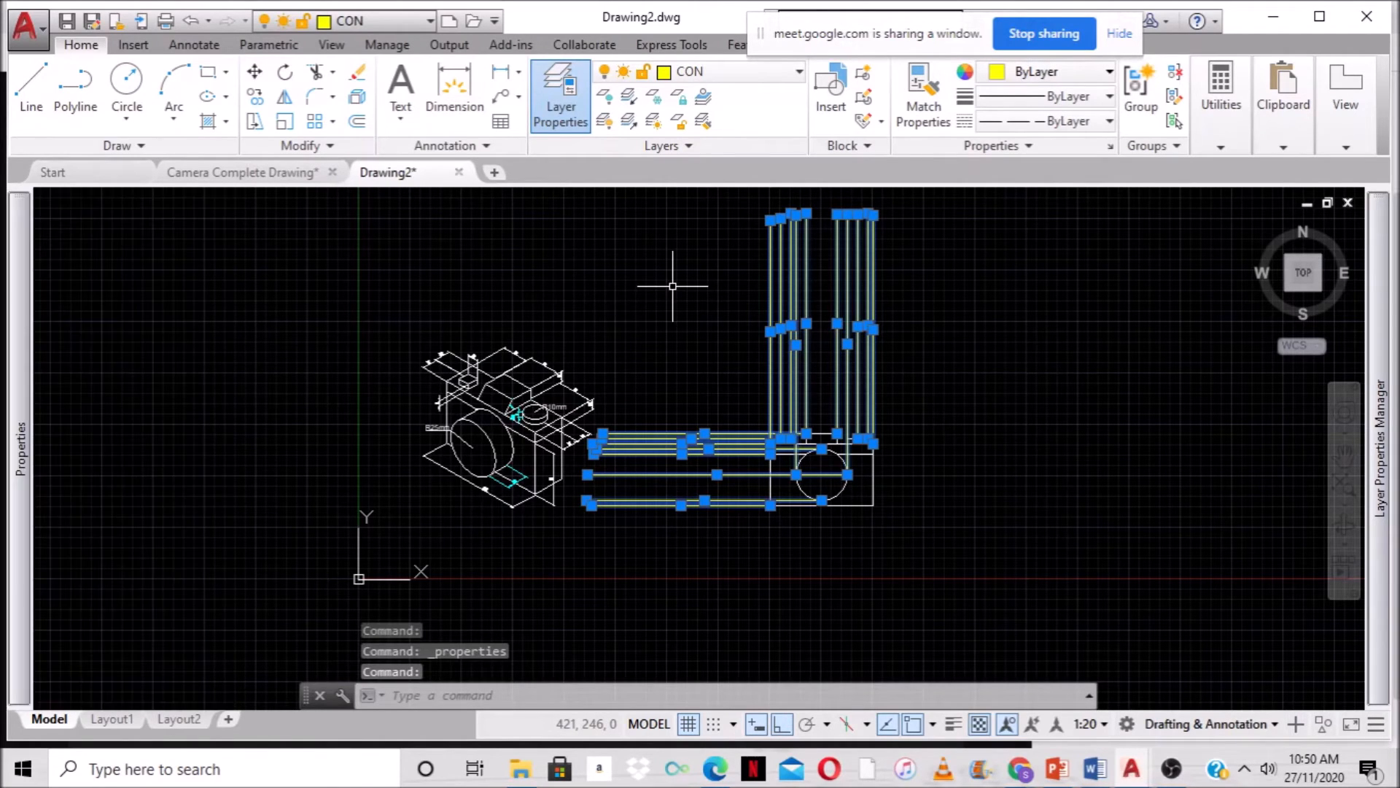
left_click(683, 316)
key("Escape")
key("Escape")
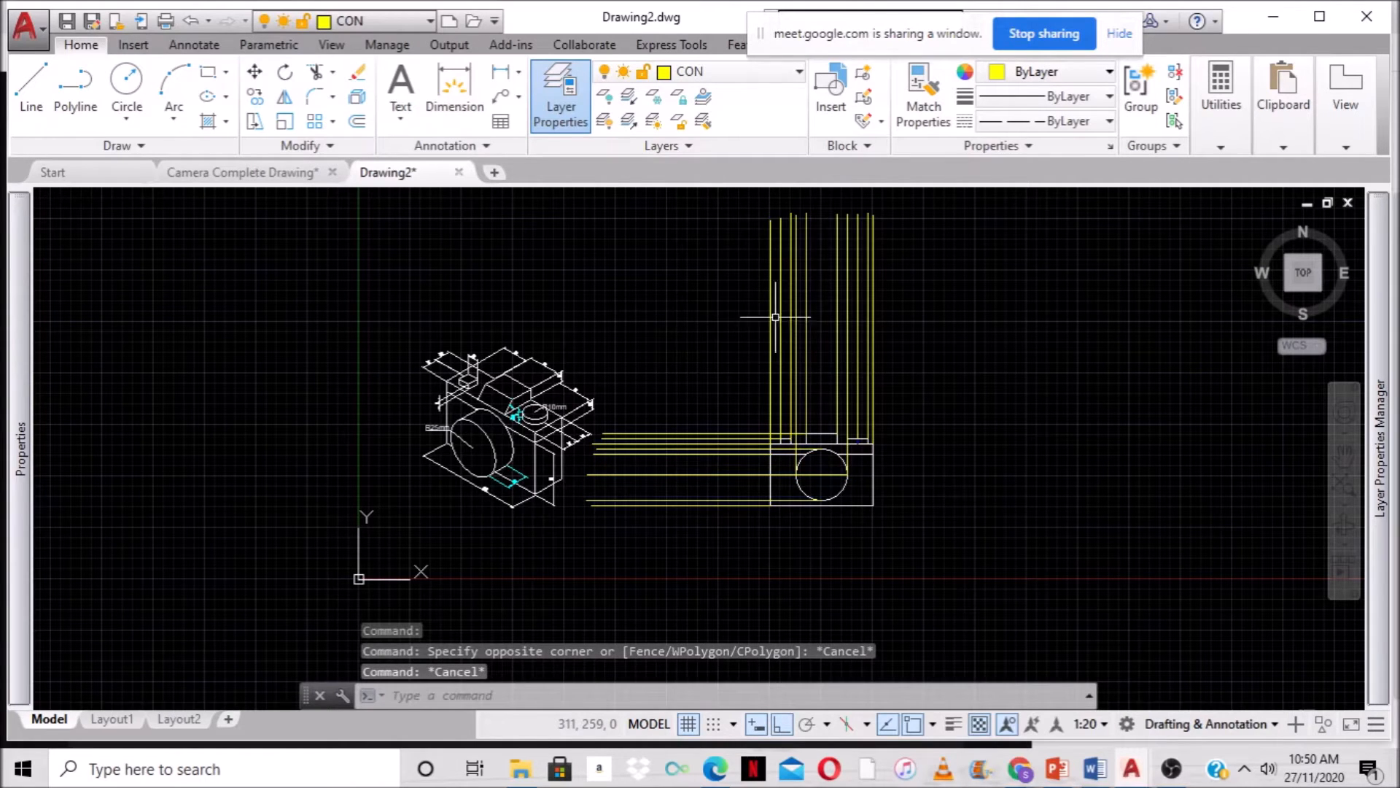
Select all the vertical and horizontal construction lines again and set the drawing's global linetype scale factor (LTSCALE) to 0.0005.
left_click(900, 343)
left_click(737, 313)
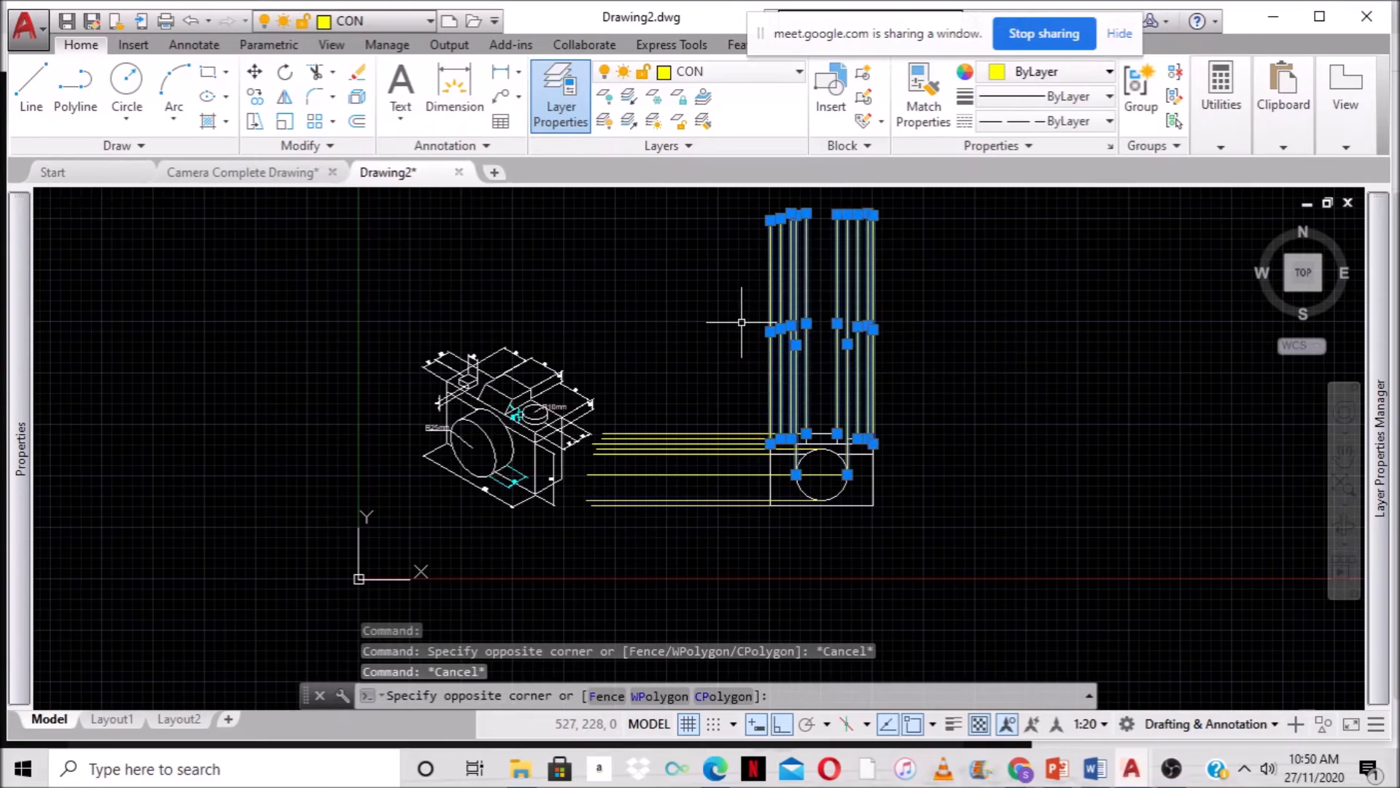
left_click(697, 523)
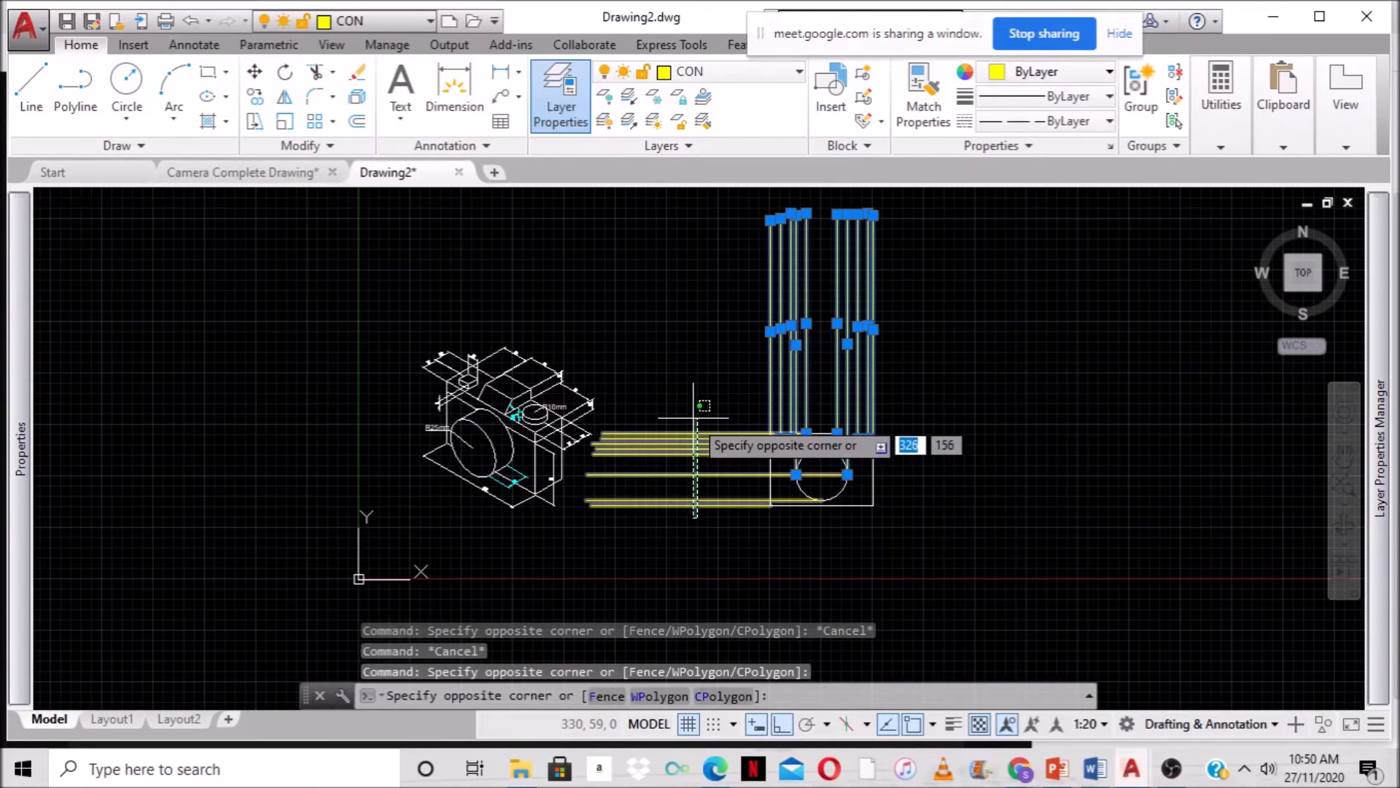
left_click(616, 429)
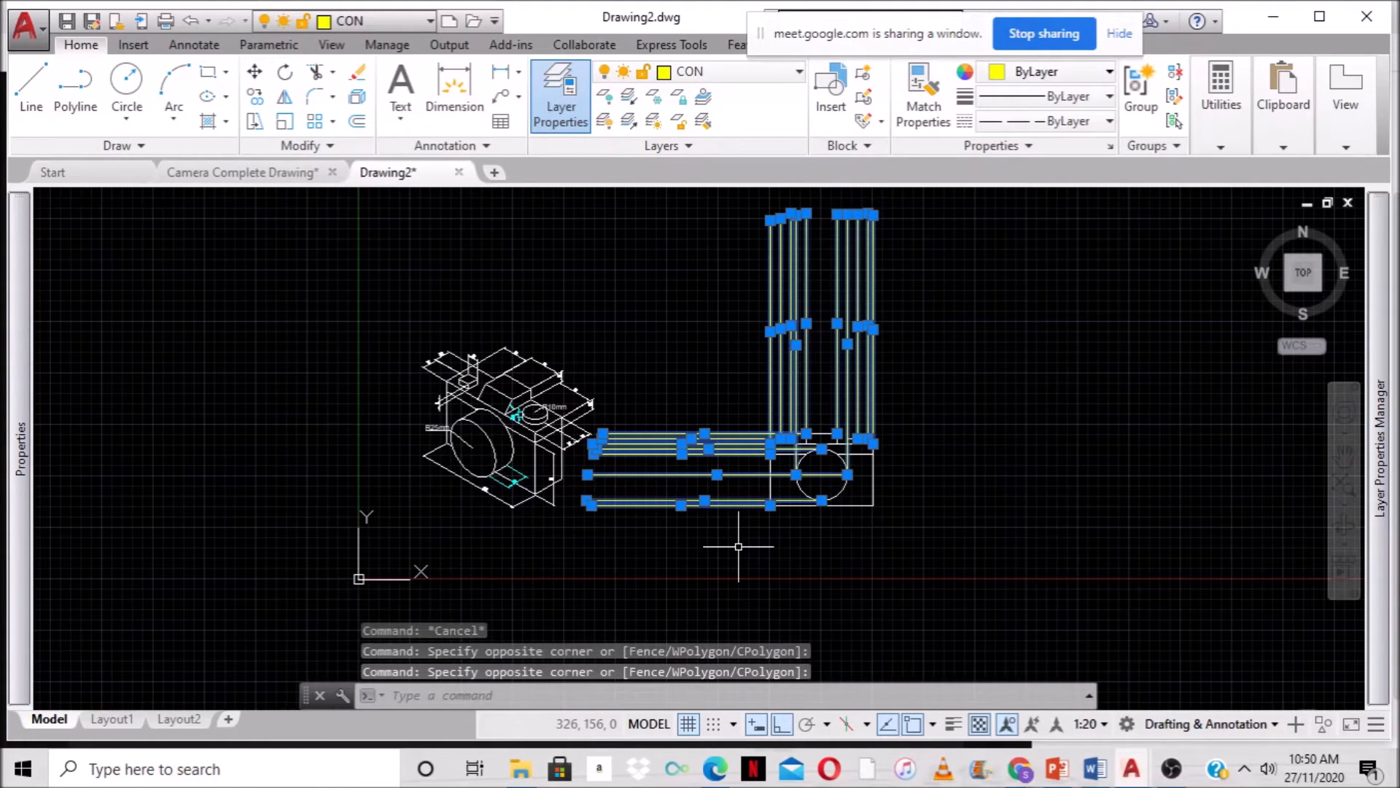
type("L")
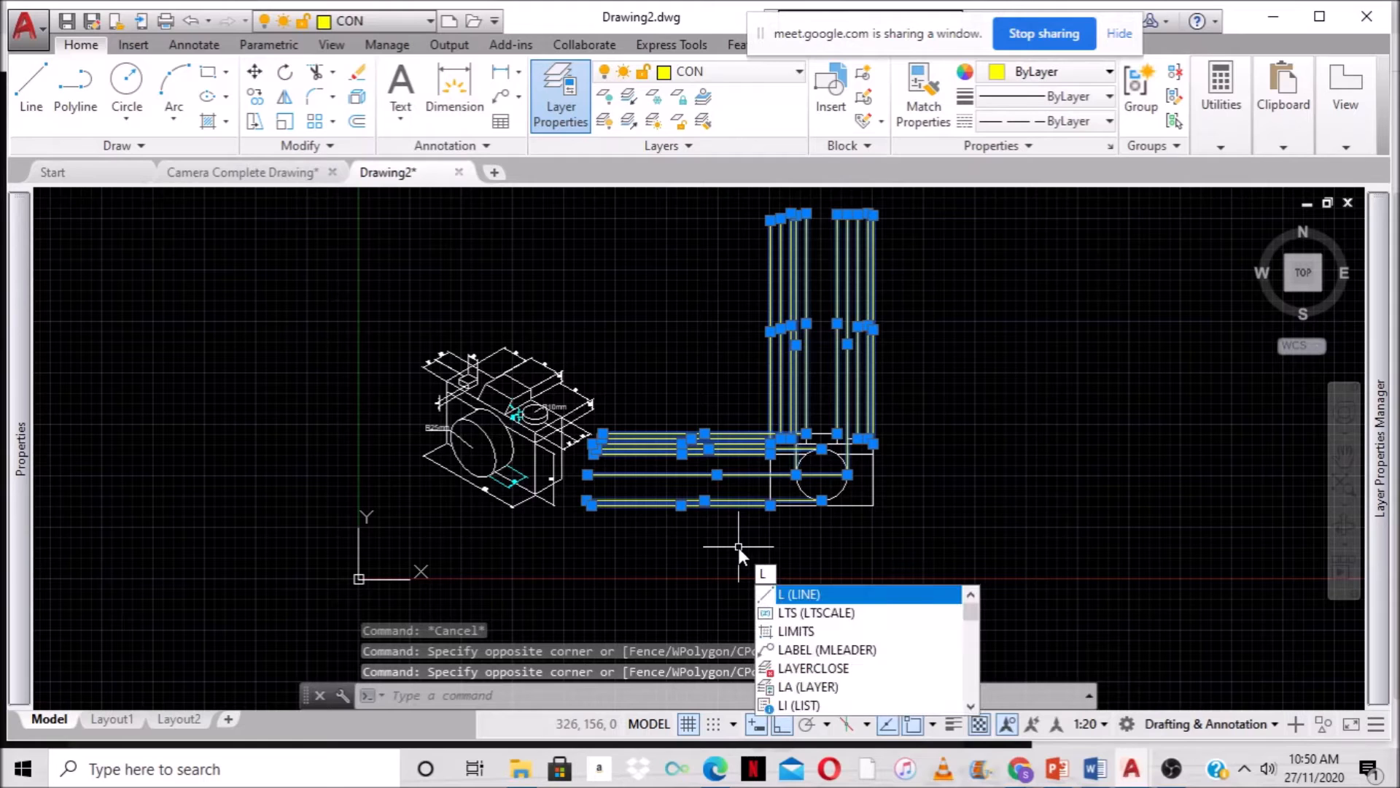
type("TS")
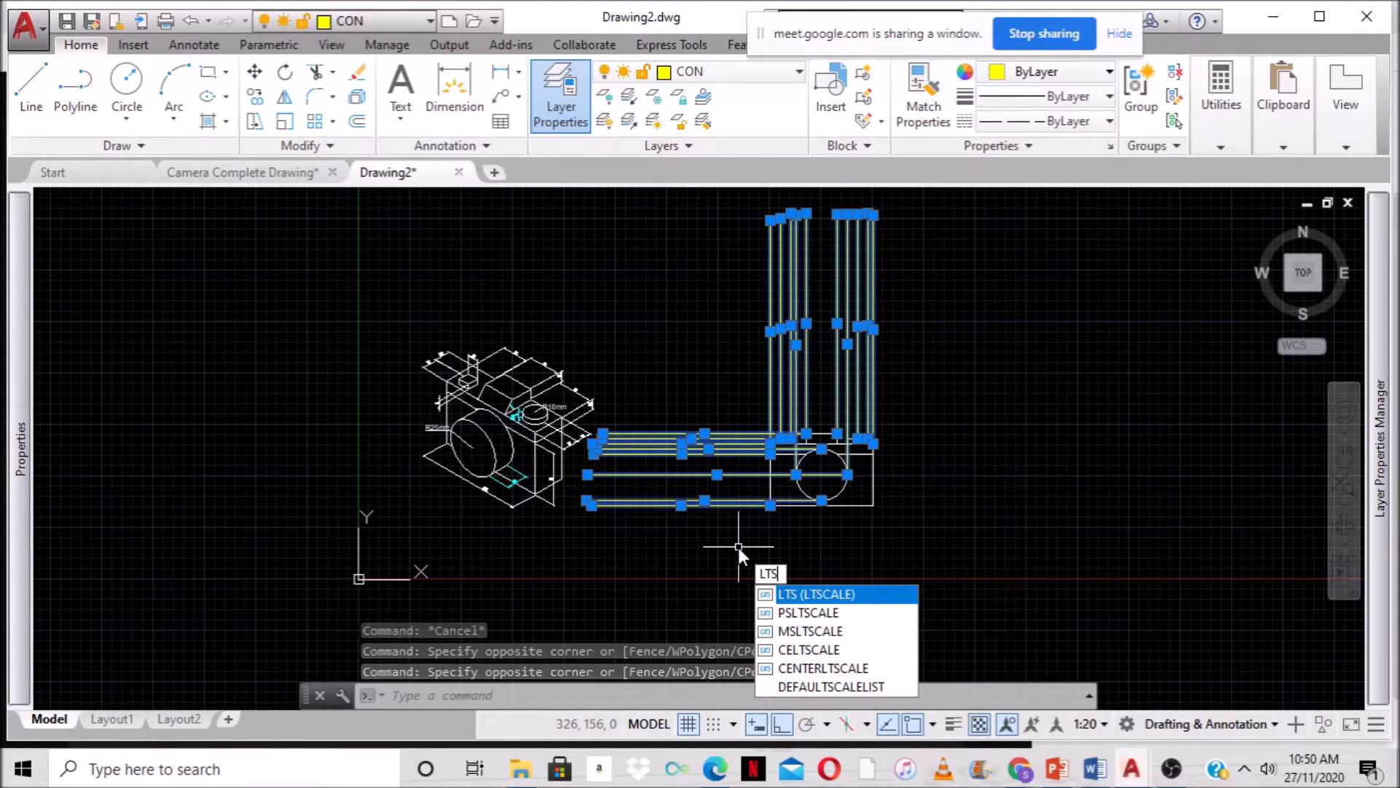
key("Return")
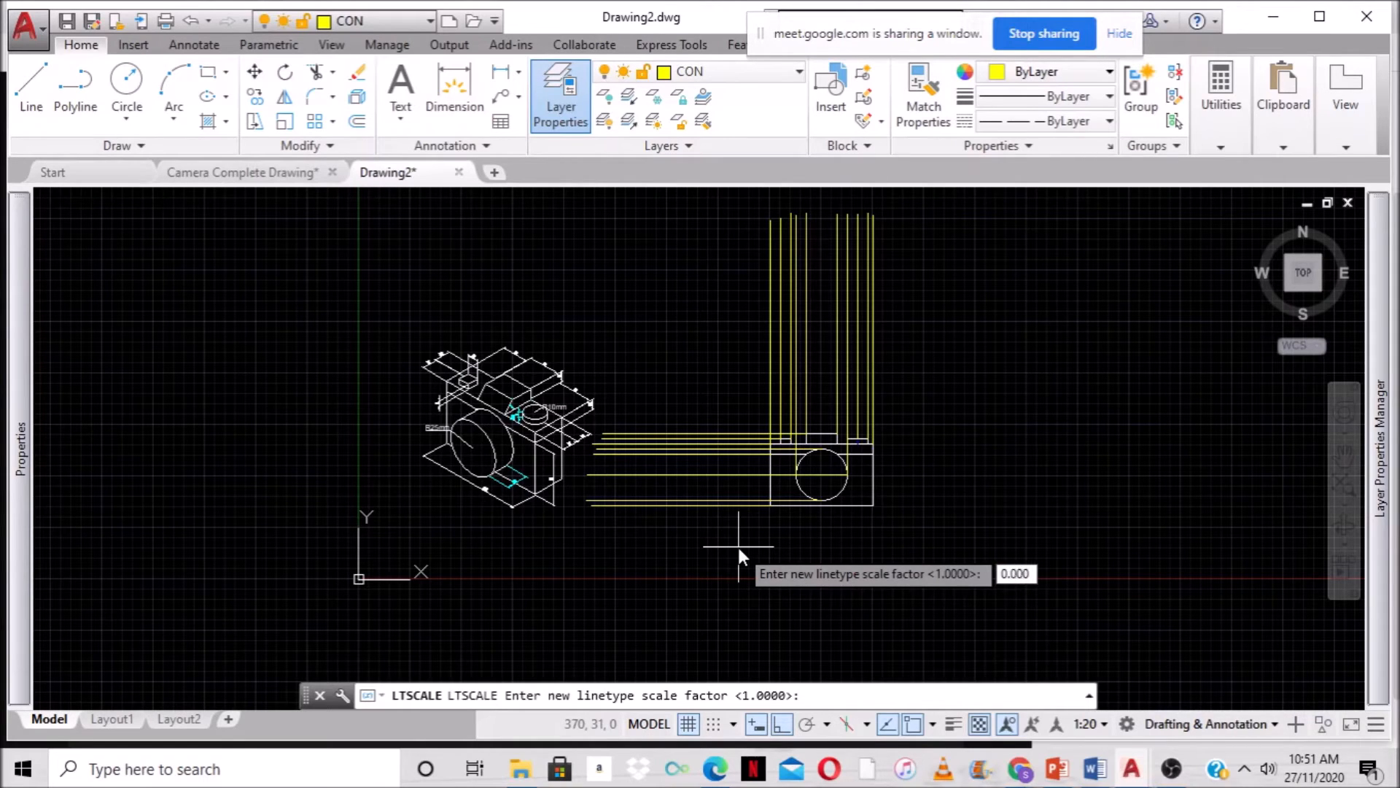
key("Return")
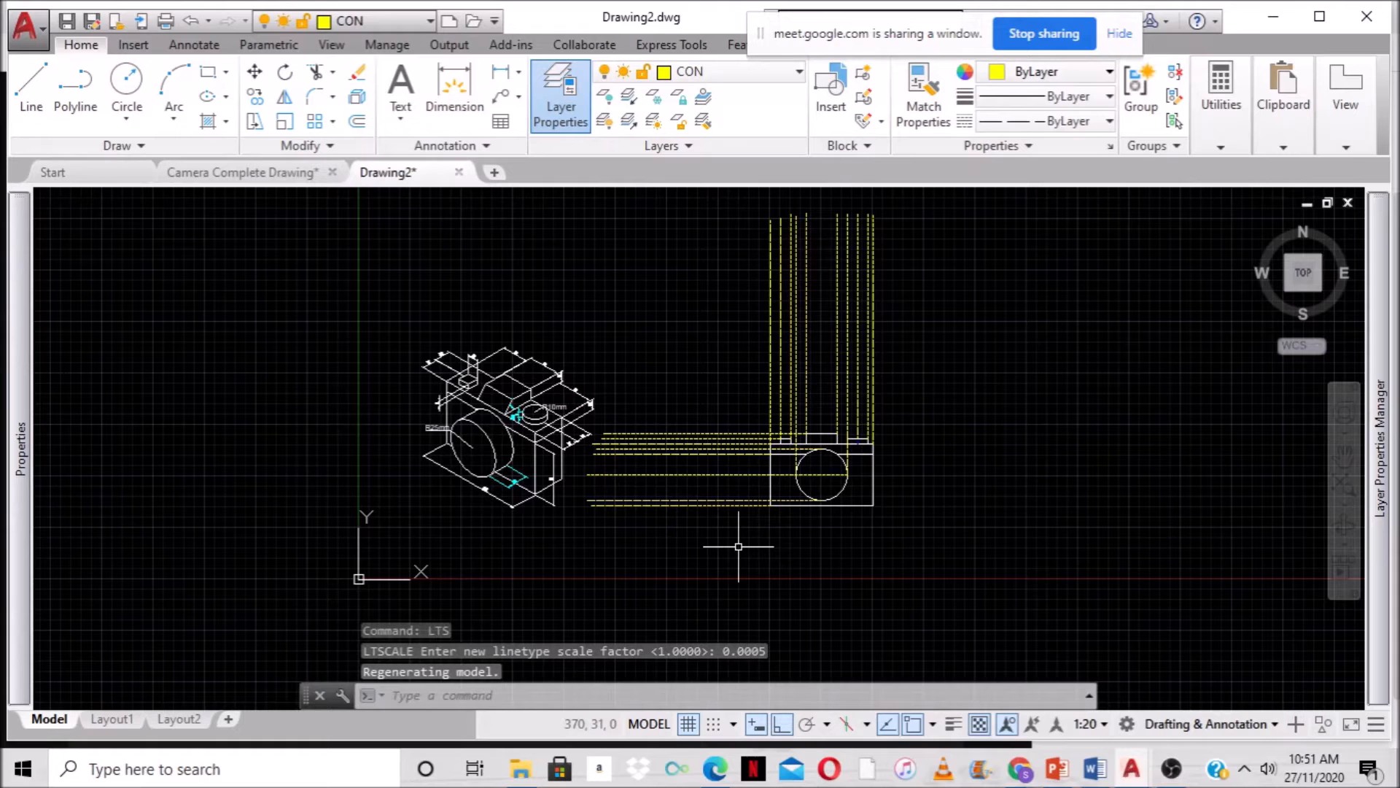
scroll(994, 461, "up", 2)
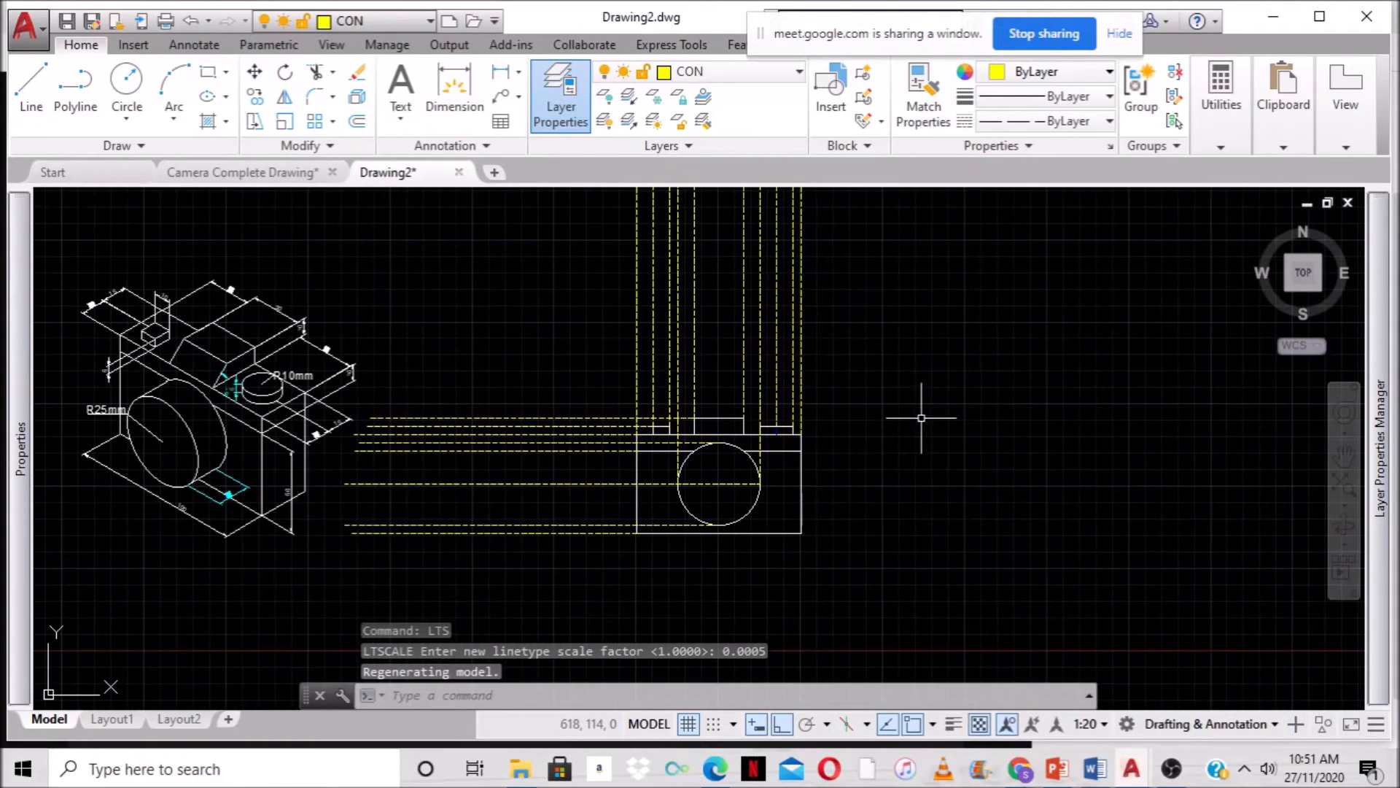
Make layer 0 the current layer in place of the CON construction layer.
middle_click_drag(916, 396, 927, 474)
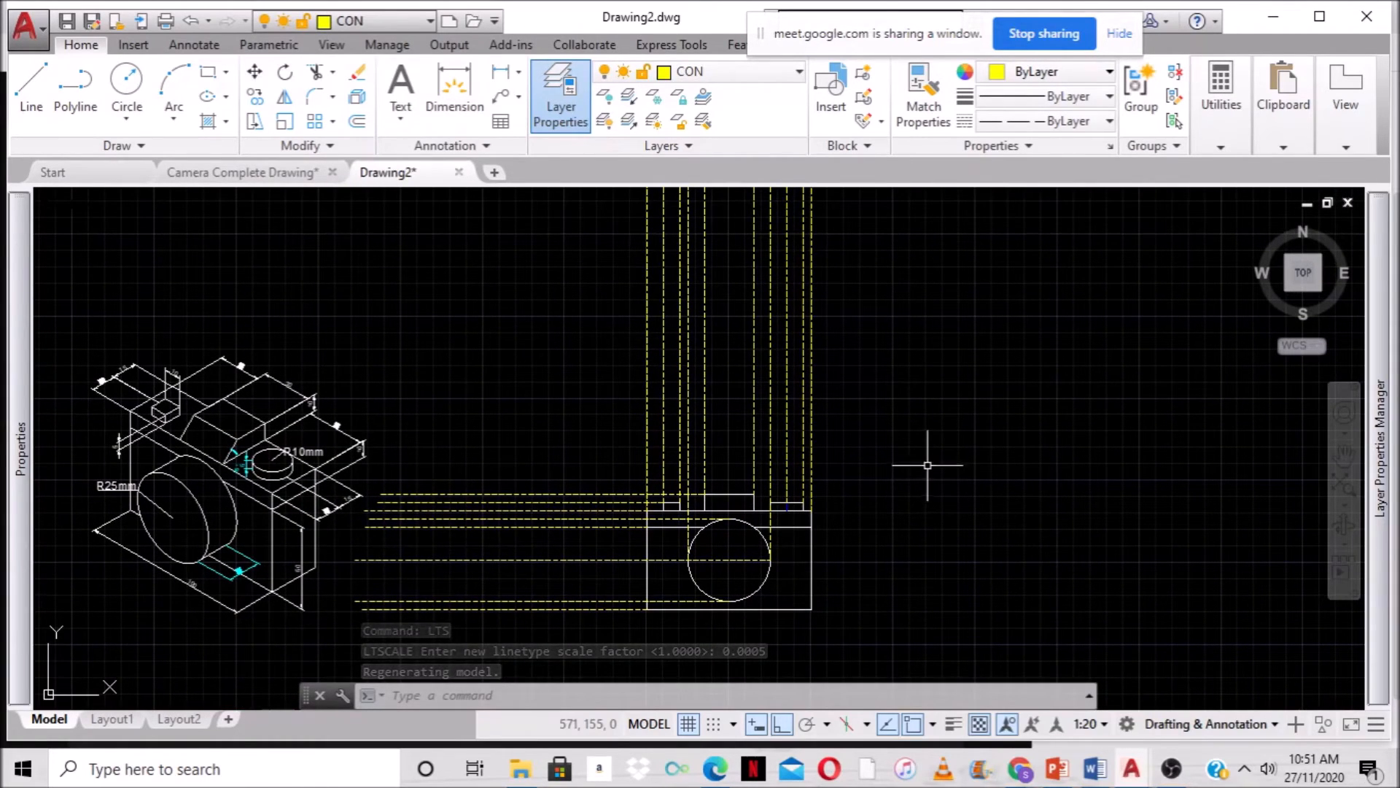
mouse_move(935, 453)
middle_mouse_down()
mouse_move(946, 487)
mouse_move(977, 503)
mouse_move(981, 417)
mouse_move(965, 386)
middle_mouse_up()
scroll(965, 416, "up", 2)
scroll(892, 436, "down", 2)
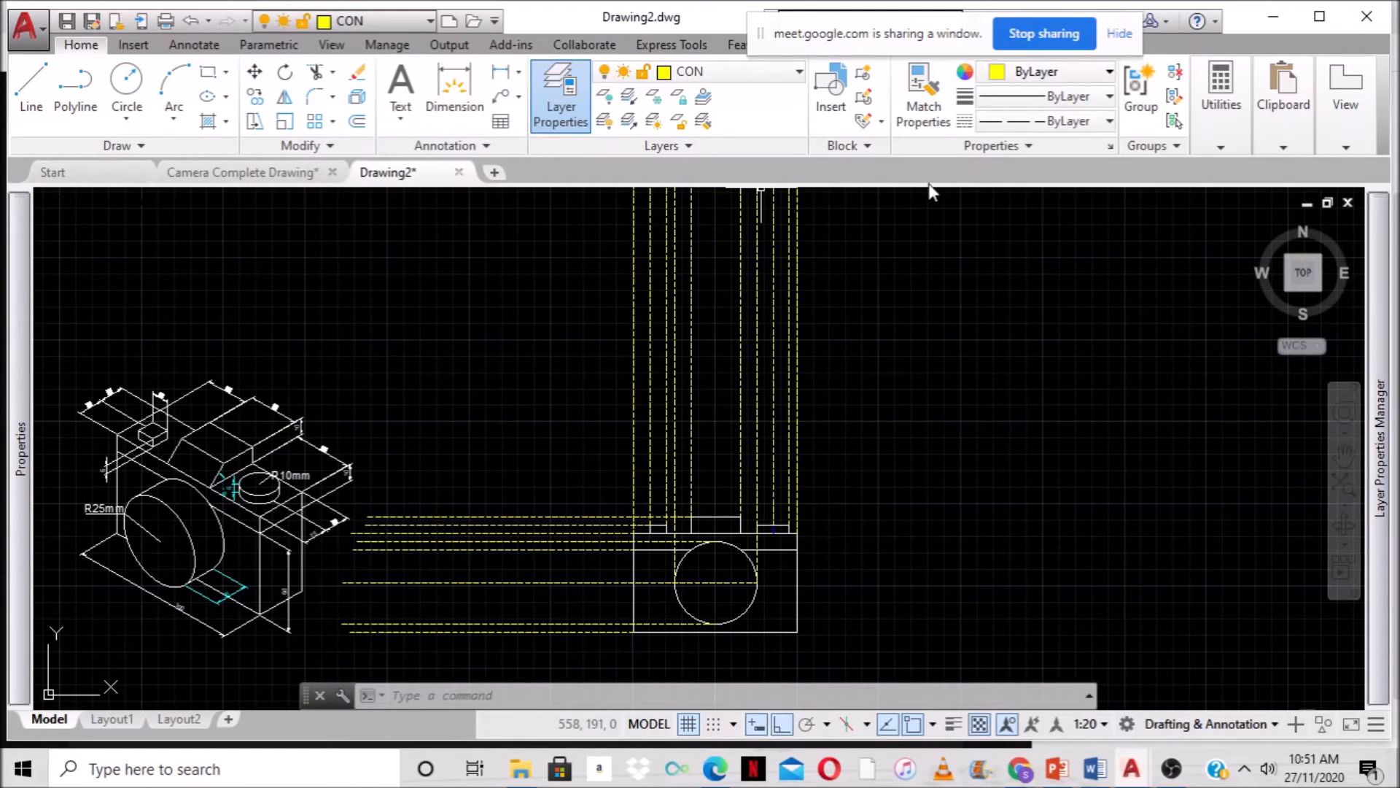
mouse_move(1381, 437)
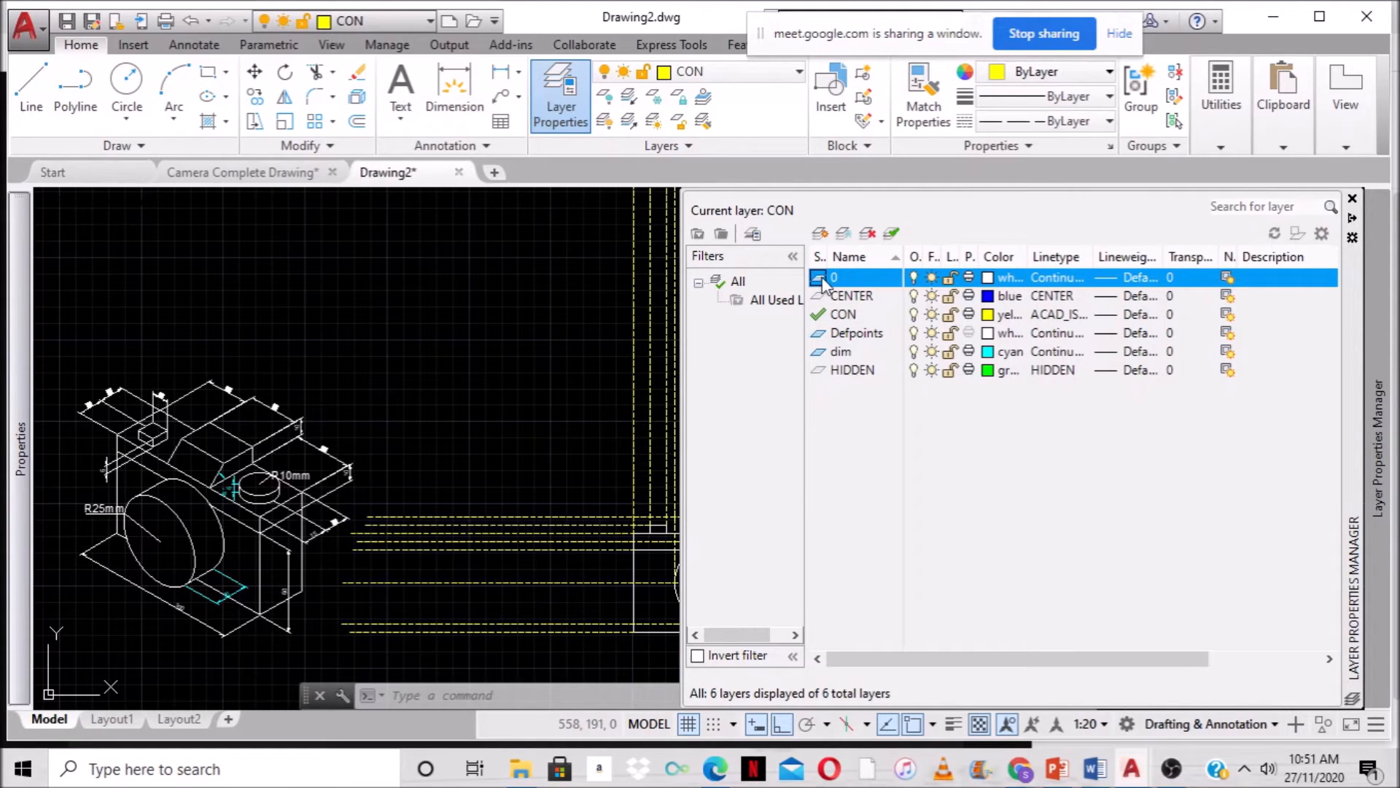
left_click(552, 380)
left_click(640, 439)
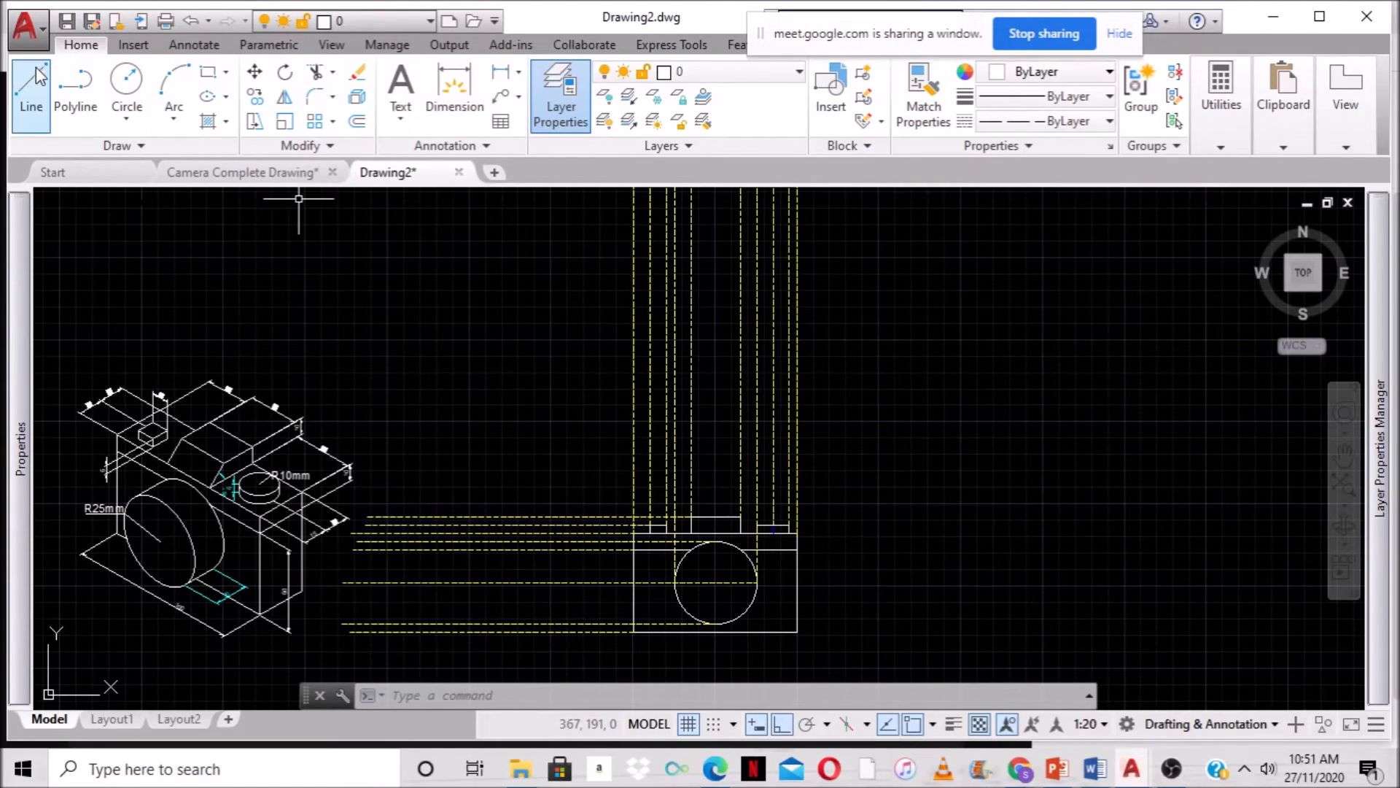
Draw a horizontal line about 102 mm long above the front view, spanning the outermost vertical projection lines.
left_click(32, 91)
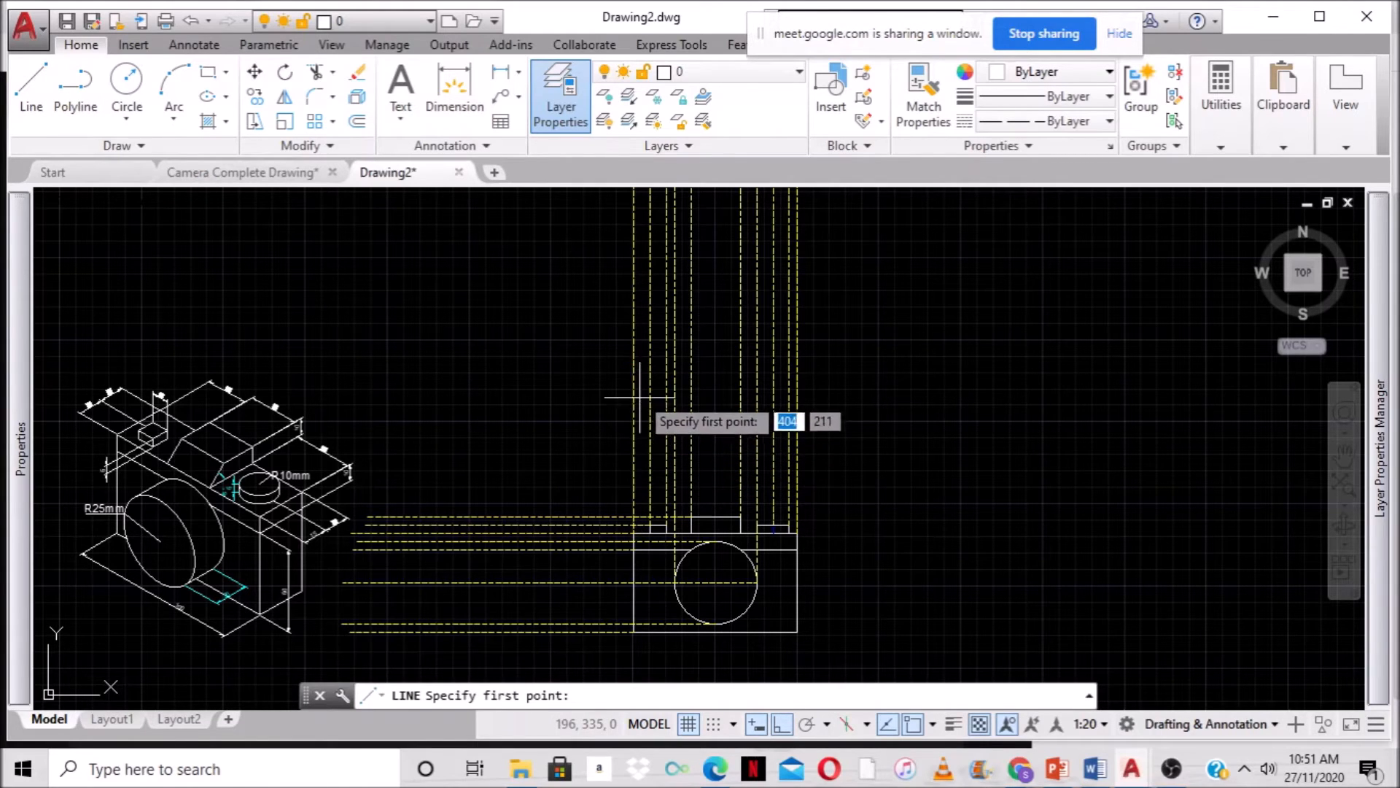
left_click(632, 361)
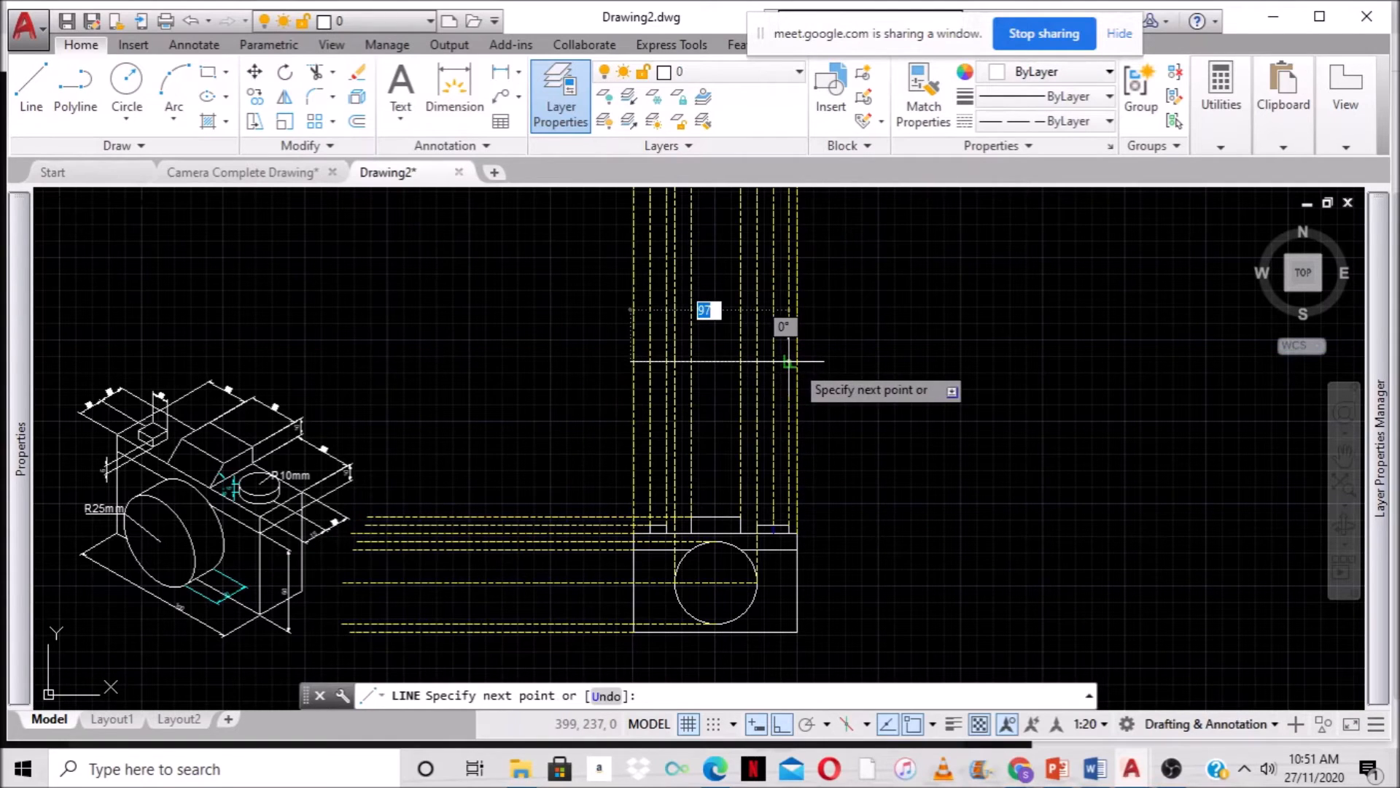
left_click(798, 361)
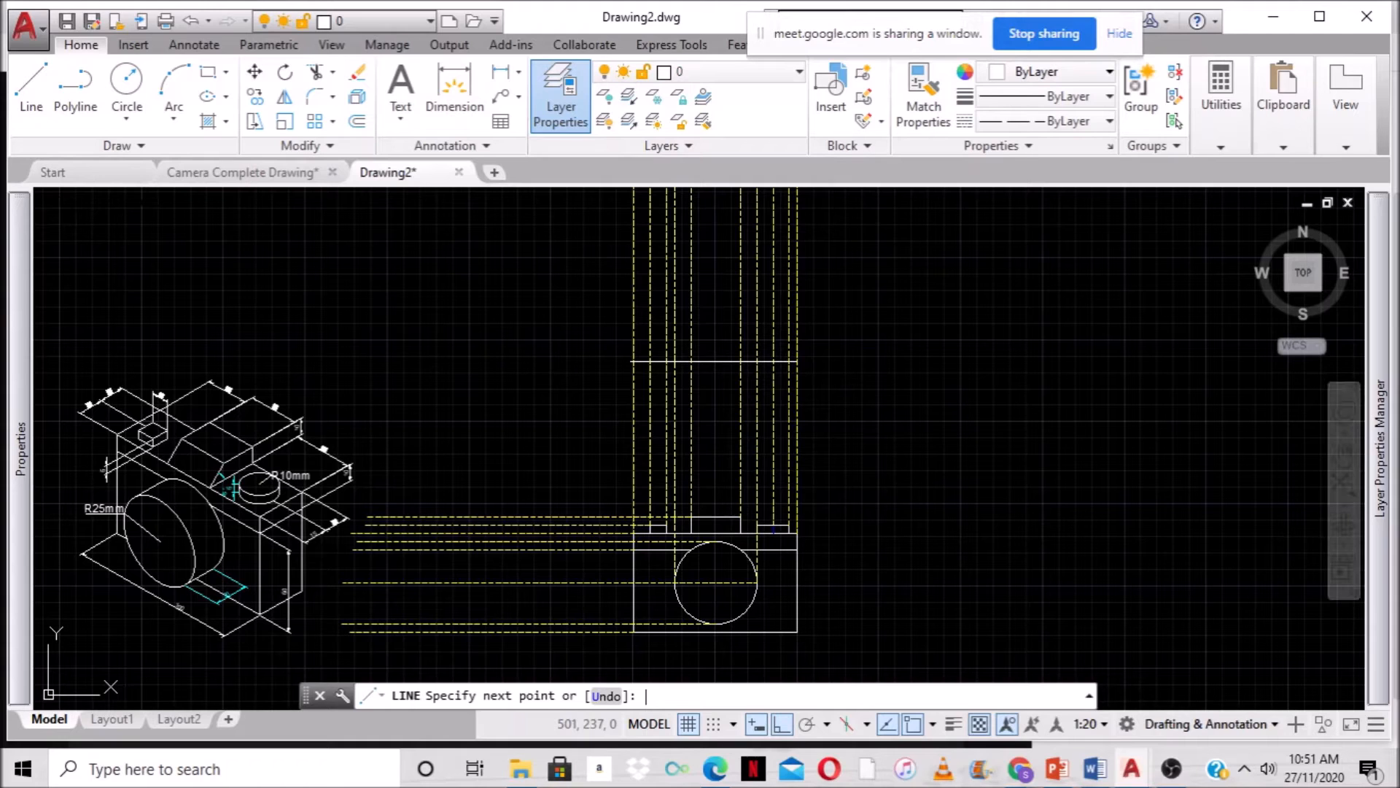
key("Escape")
Trim the new horizontal line's short overhang beyond the leftmost vertical projection line.
scroll(449, 311, "up", 4)
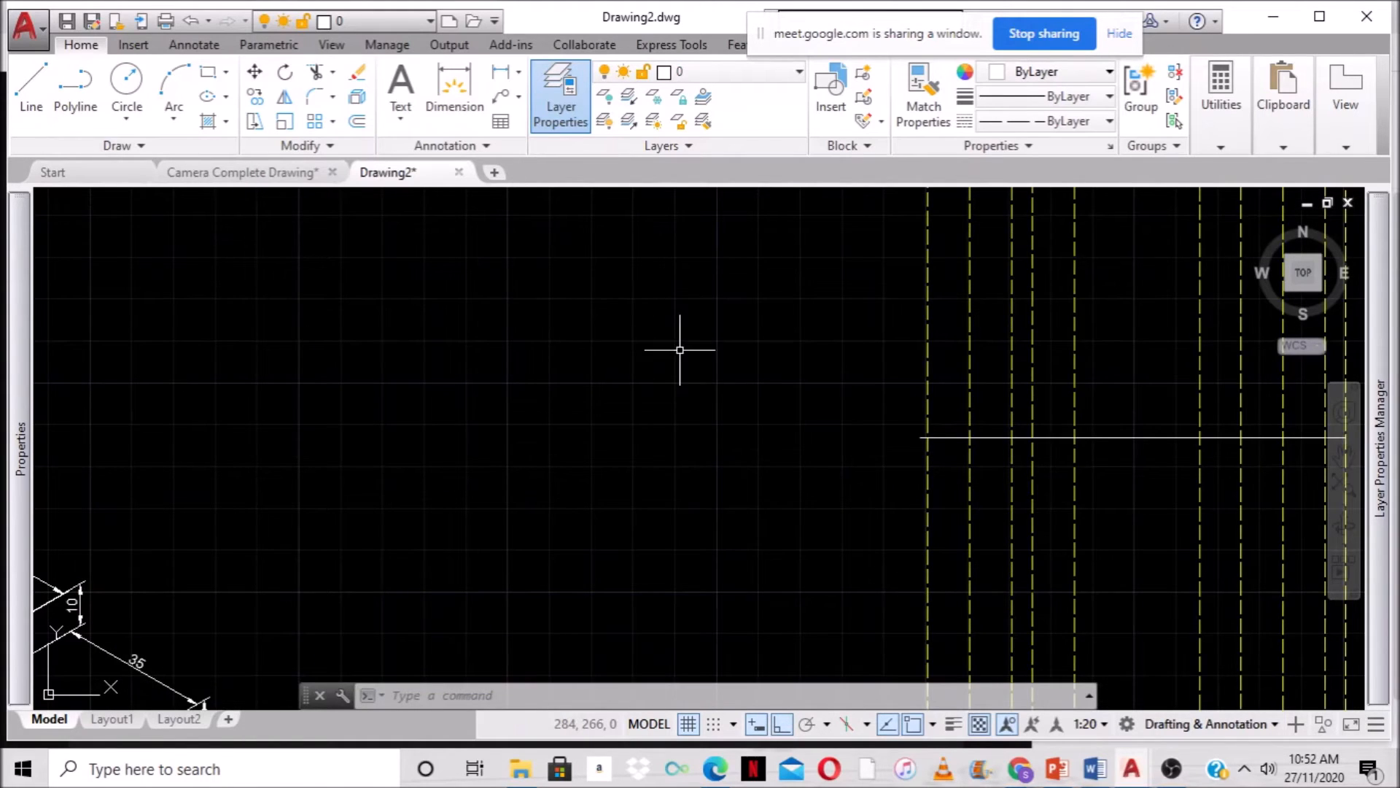
scroll(679, 349, "down", 2)
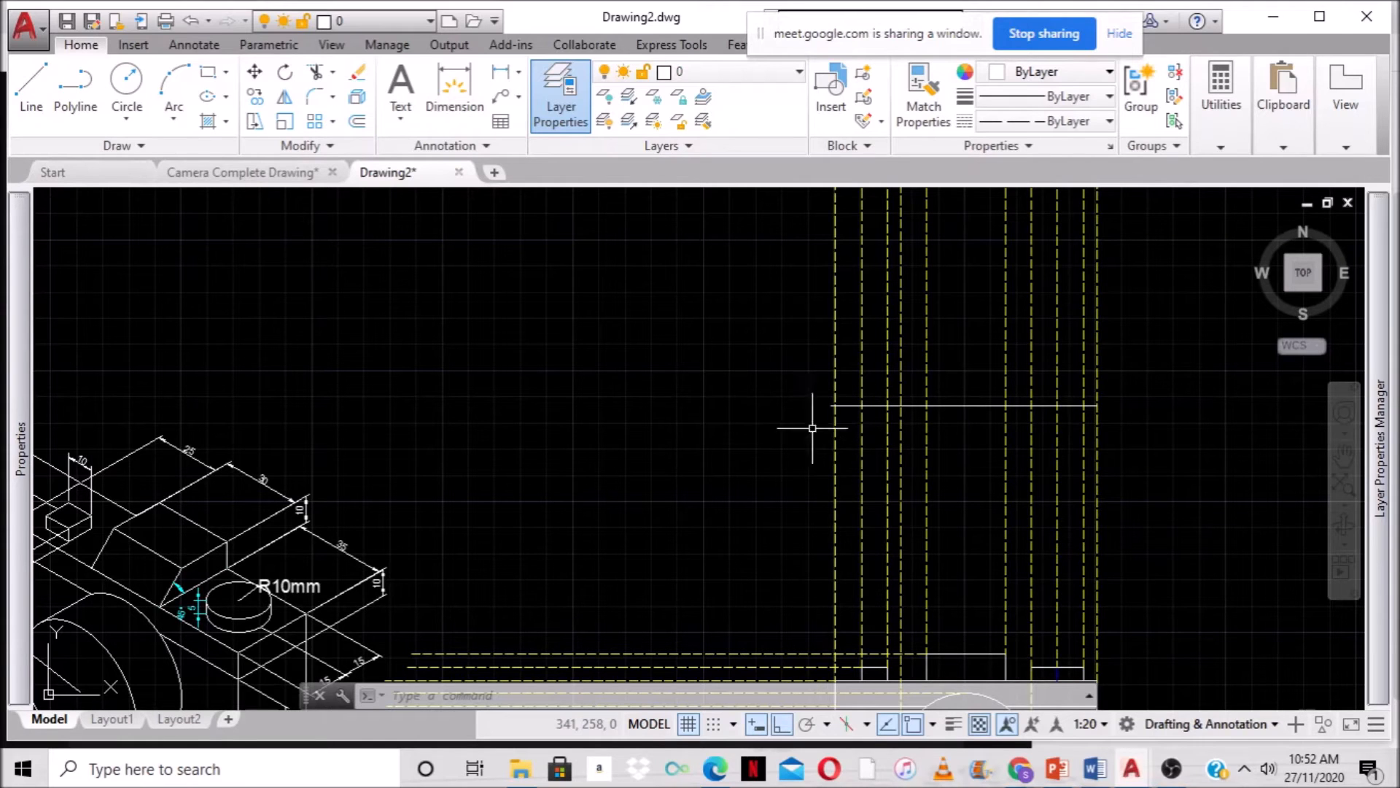
scroll(681, 416, "down", 3)
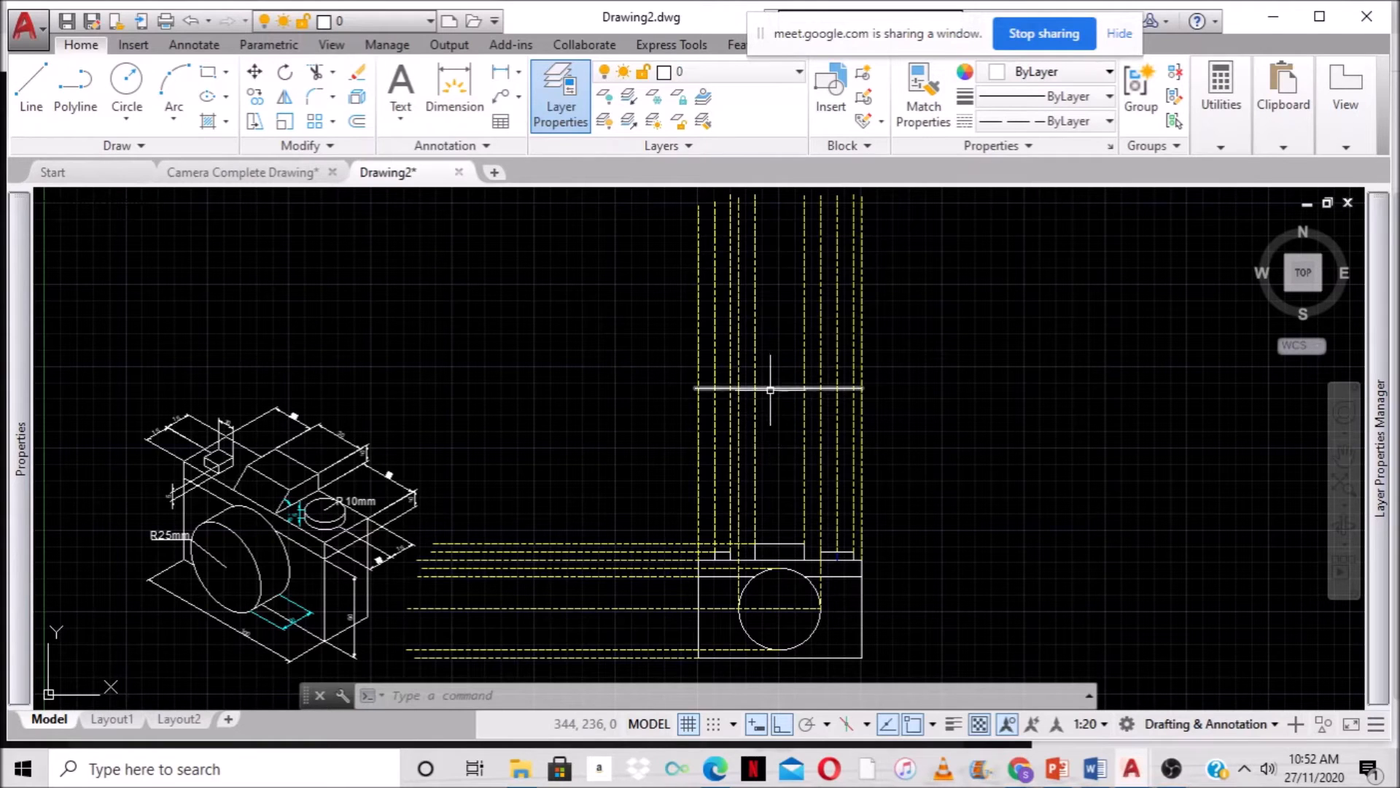
scroll(681, 418, "up", 3)
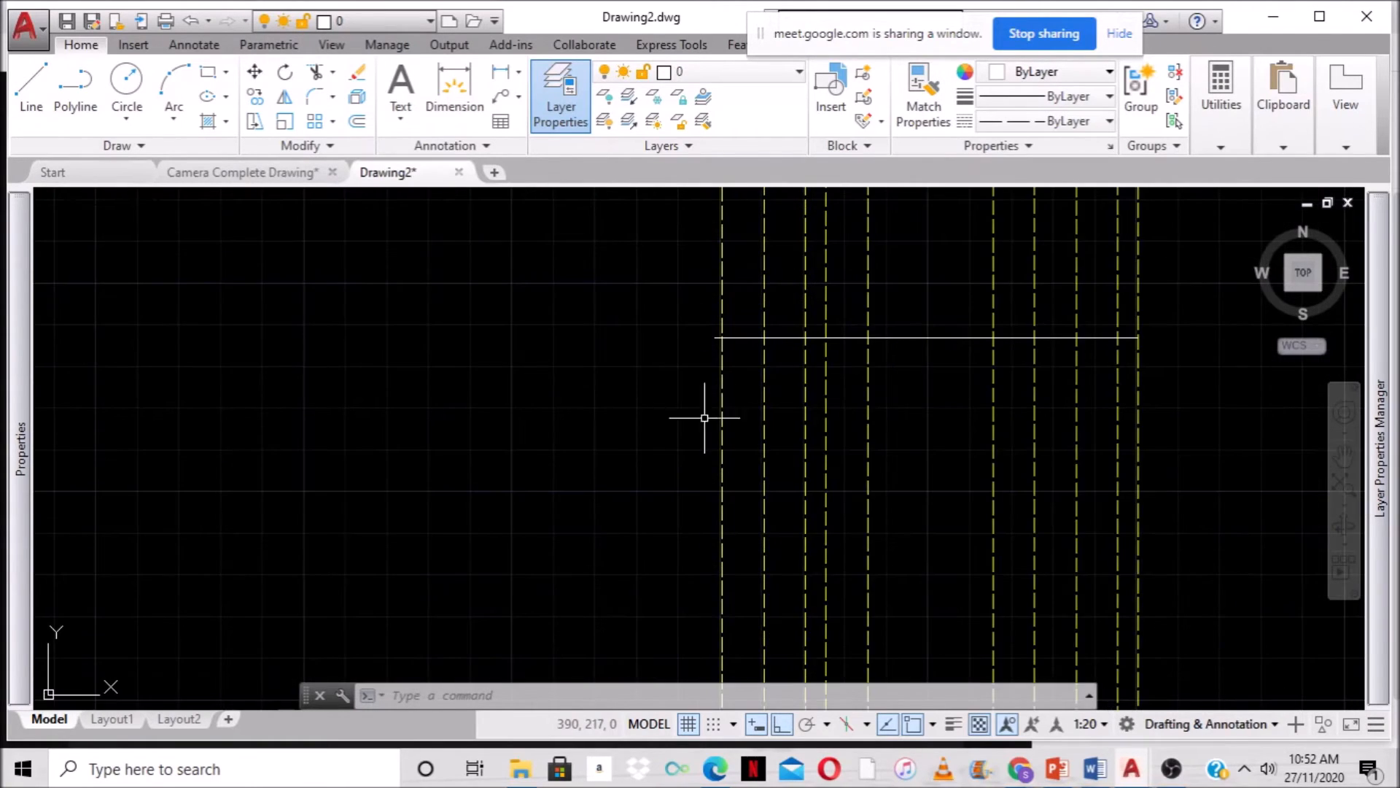
scroll(616, 415, "up", 3)
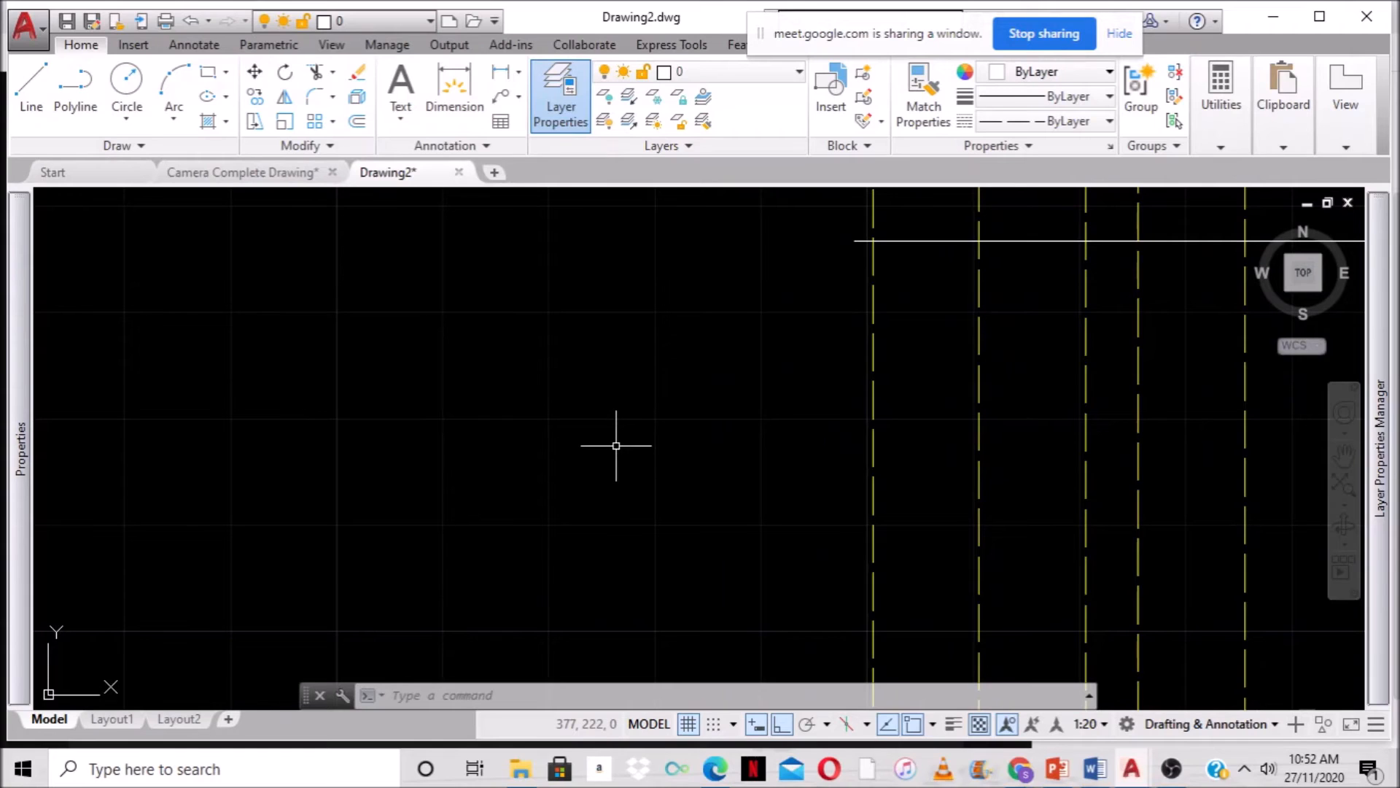
key("Return")
key("Return")
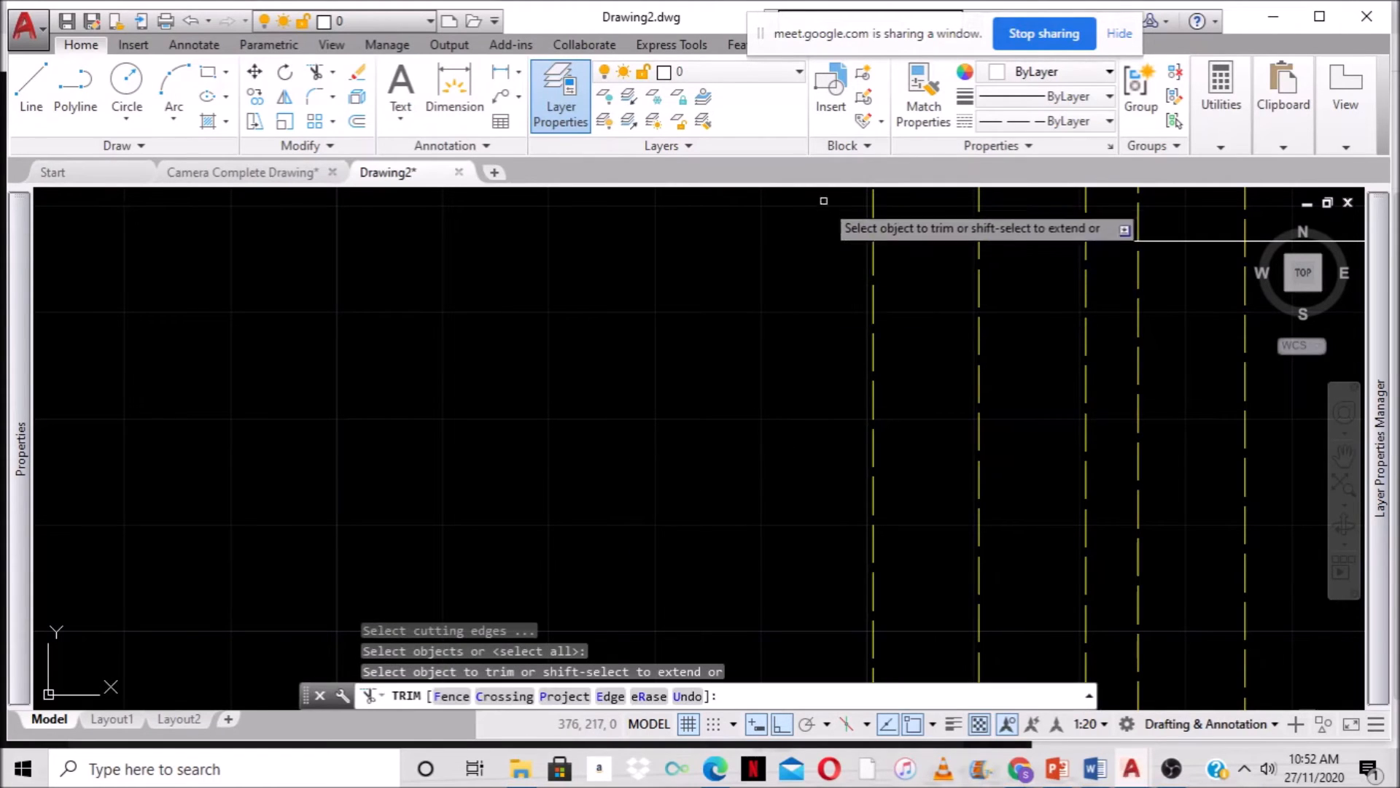
left_click(859, 244)
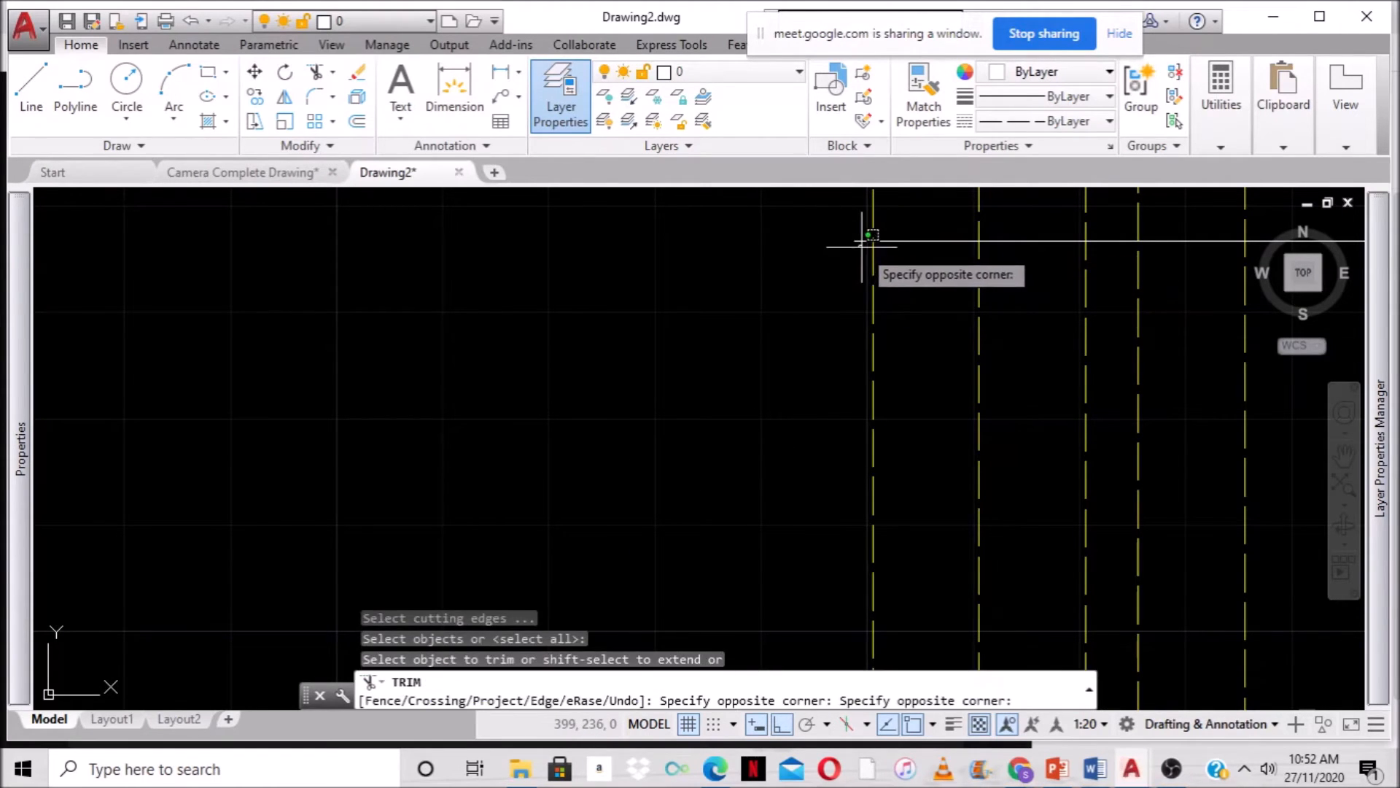
left_click(844, 312)
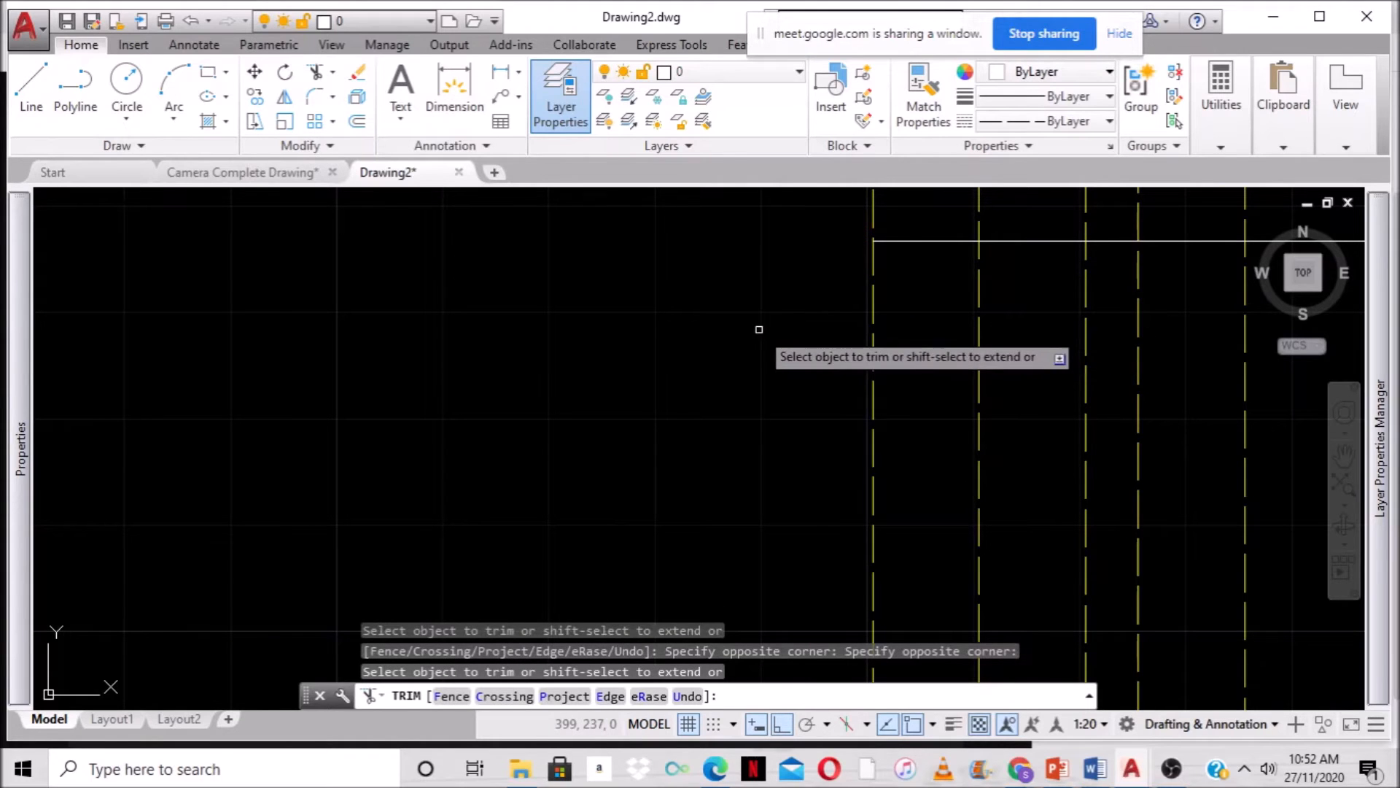
key("Escape")
Offset the horizontal line 30 mm downward to form the top view's lower edge.
scroll(802, 303, "down", 5)
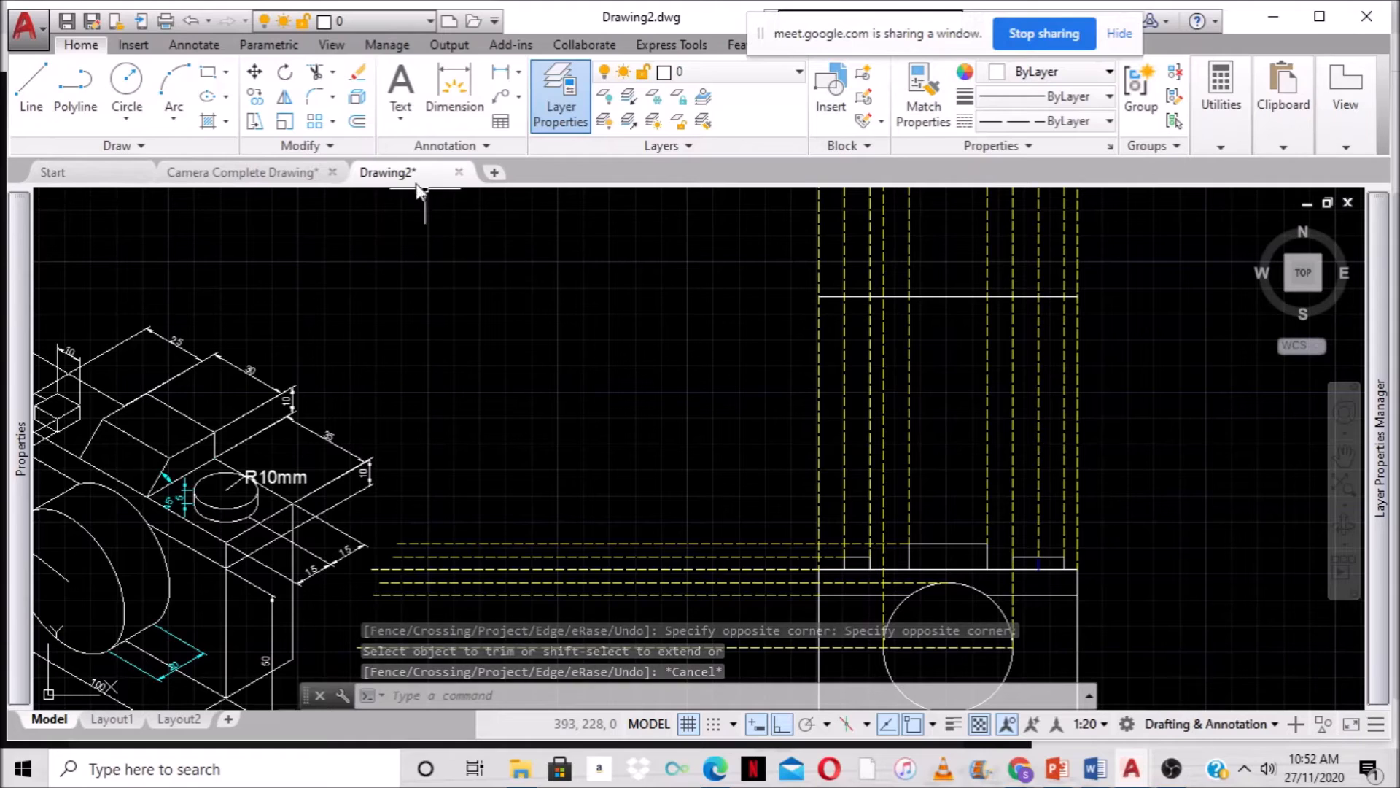
left_click(364, 123)
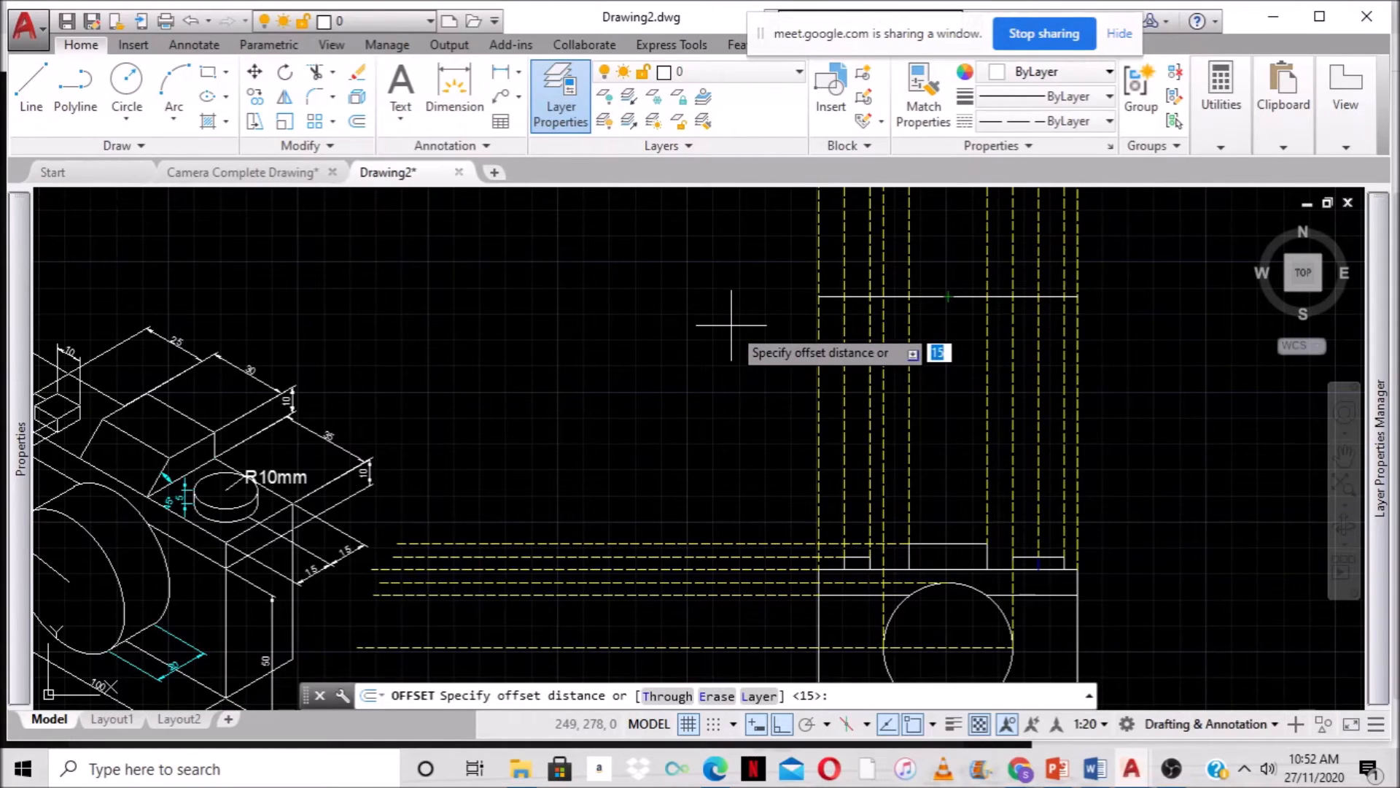
key("Return")
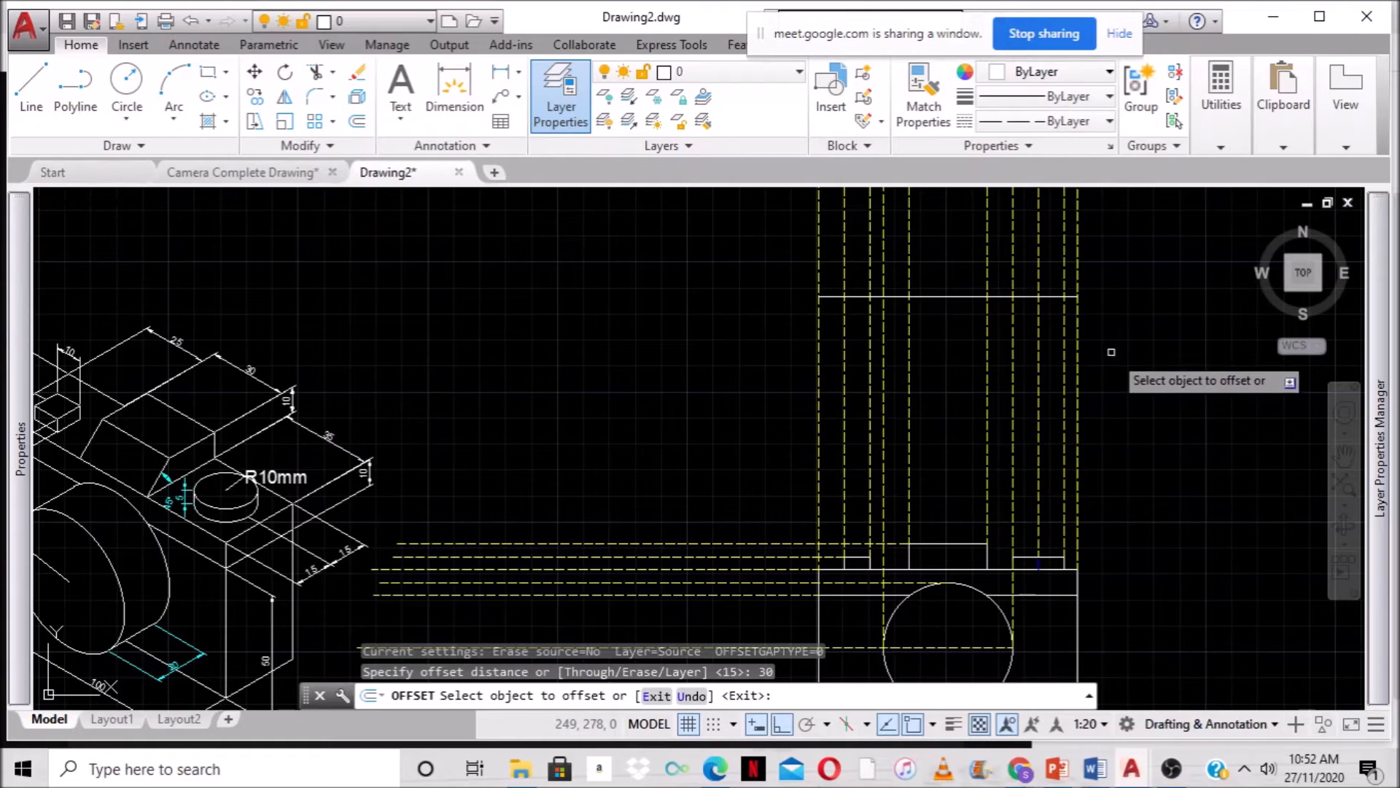
left_click(953, 295)
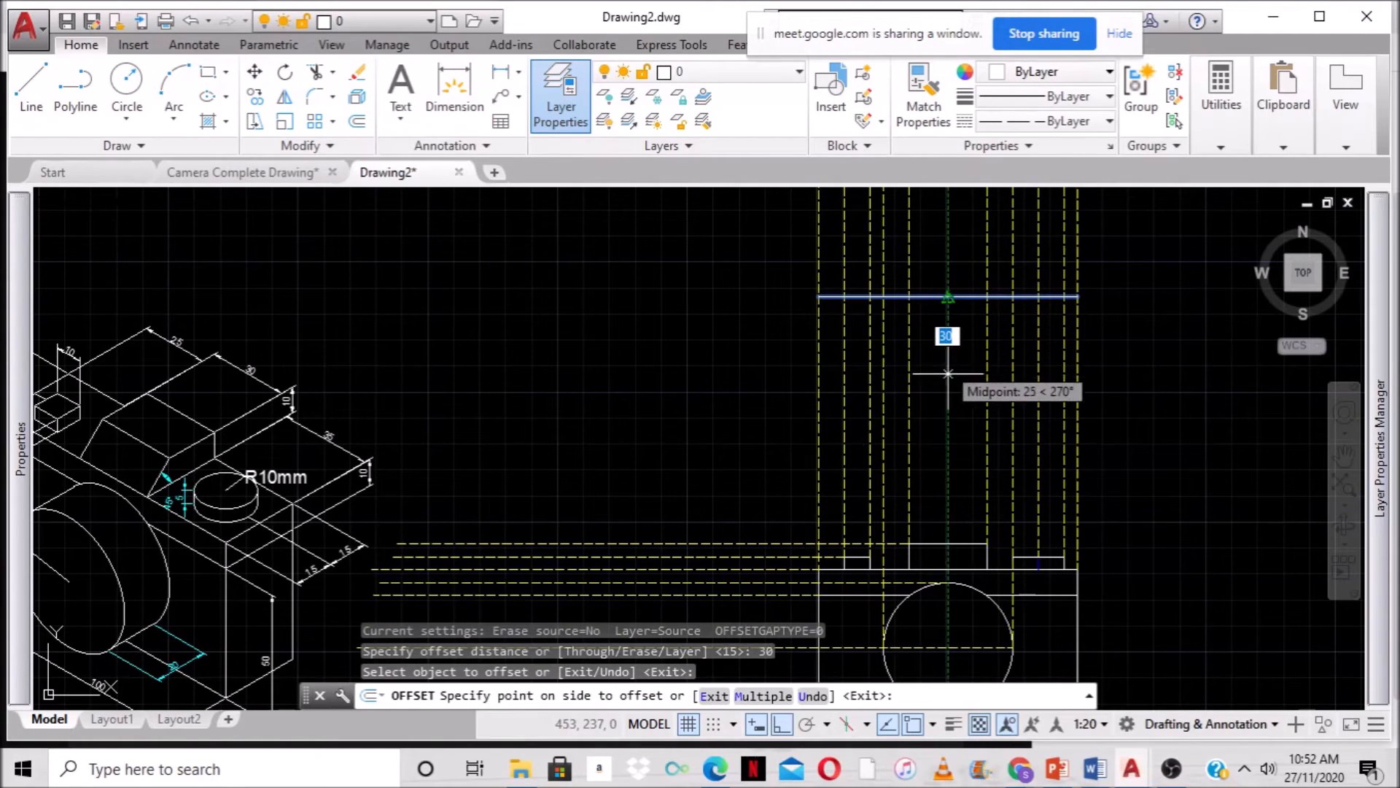
left_click(966, 406)
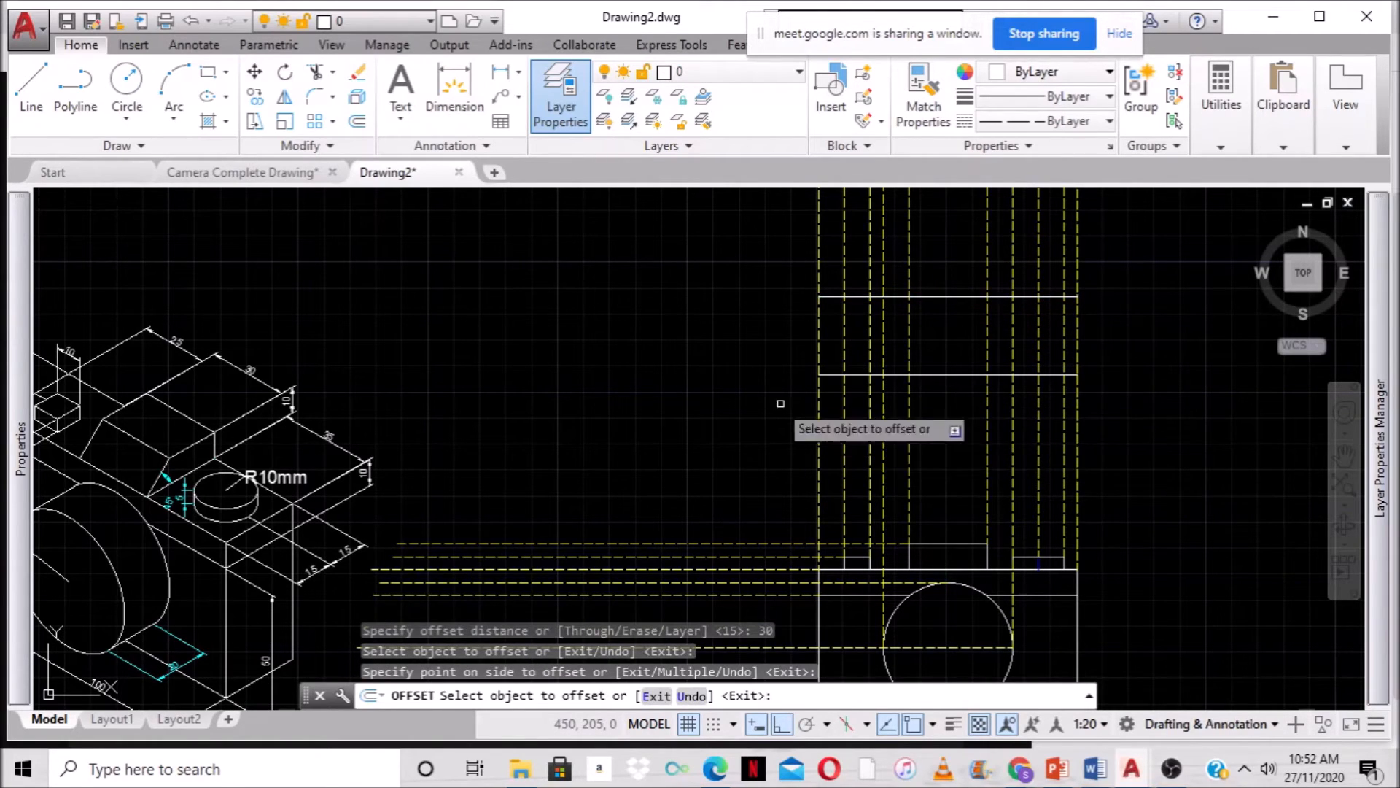
key("Escape")
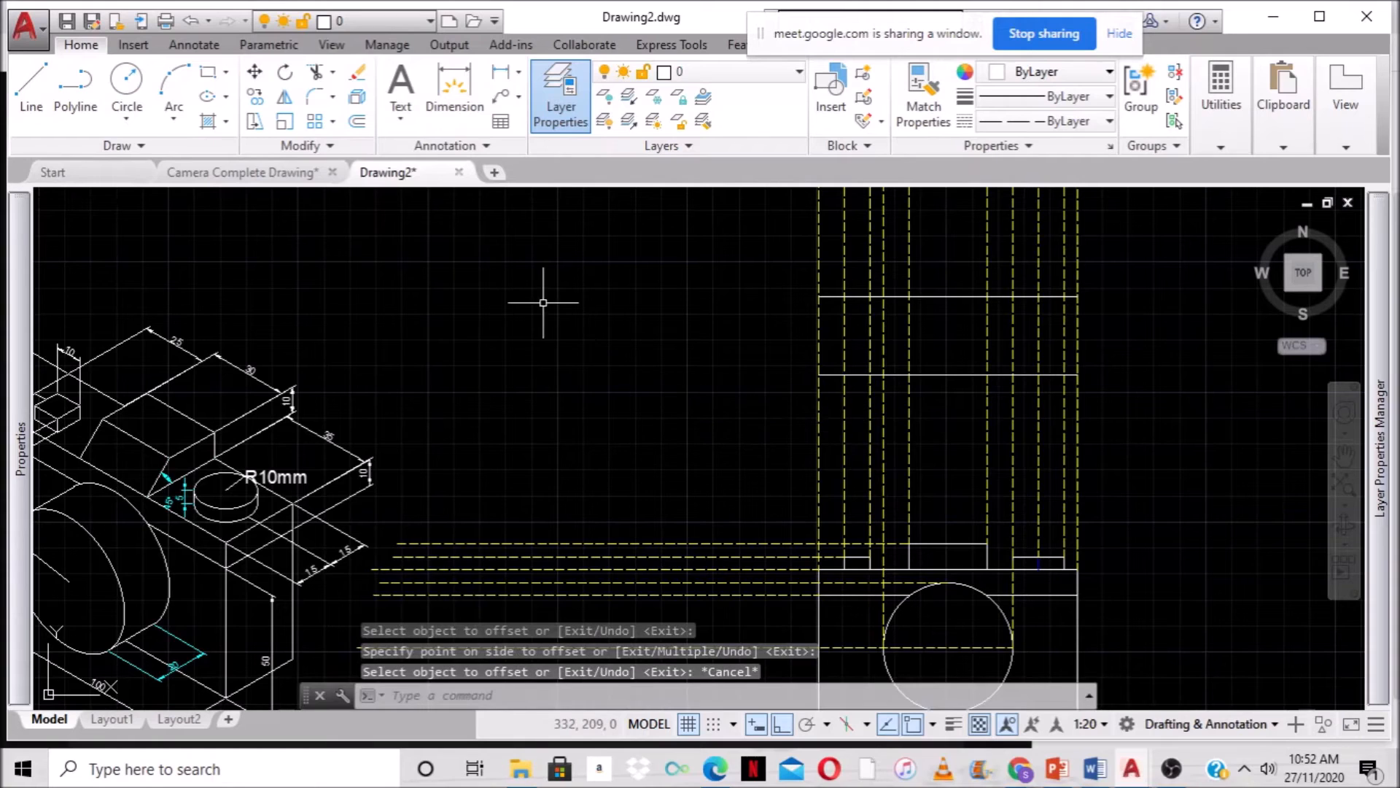
Draw vertical lines joining both ends of the two horizontal edges to close the top view's rectangle.
left_click(31, 86)
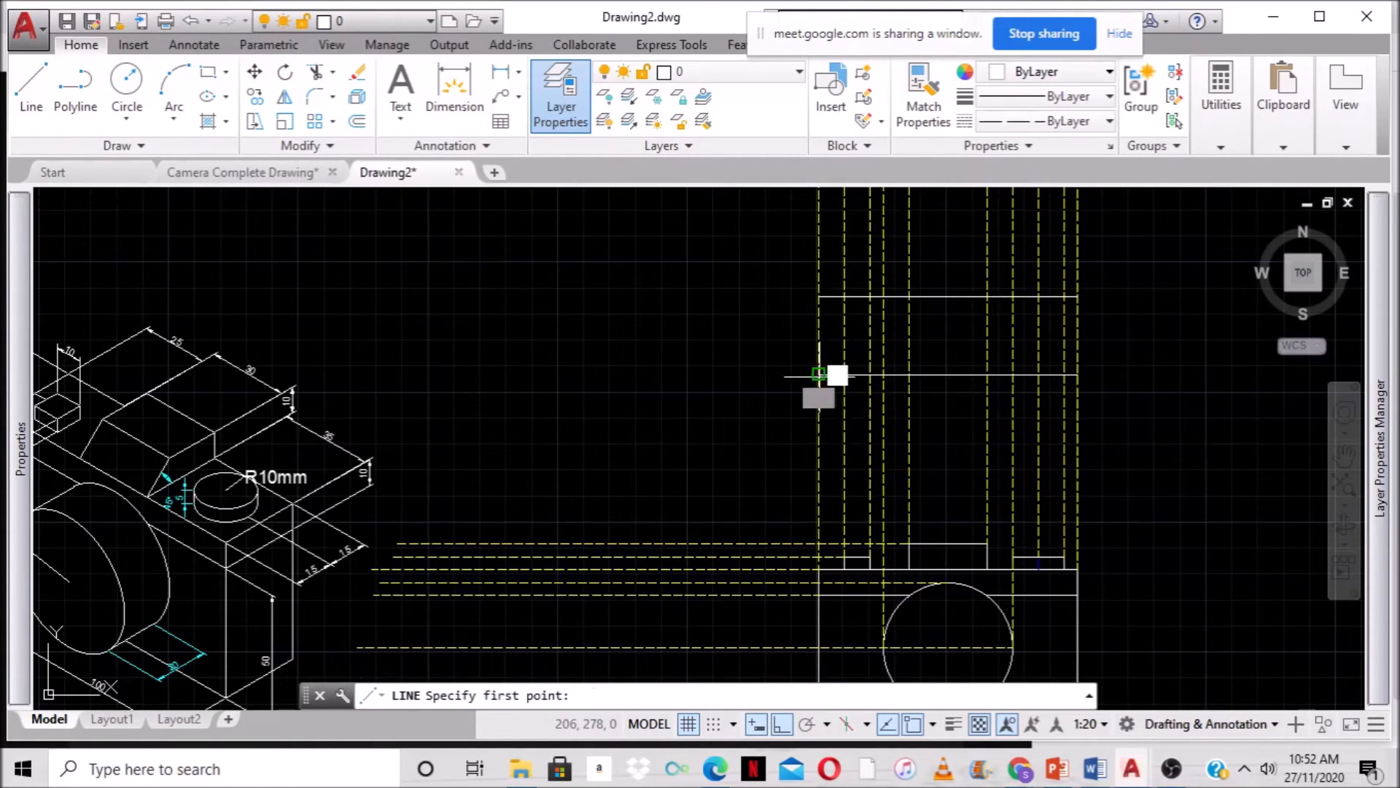
left_click(818, 296)
left_click(818, 296)
key("Return")
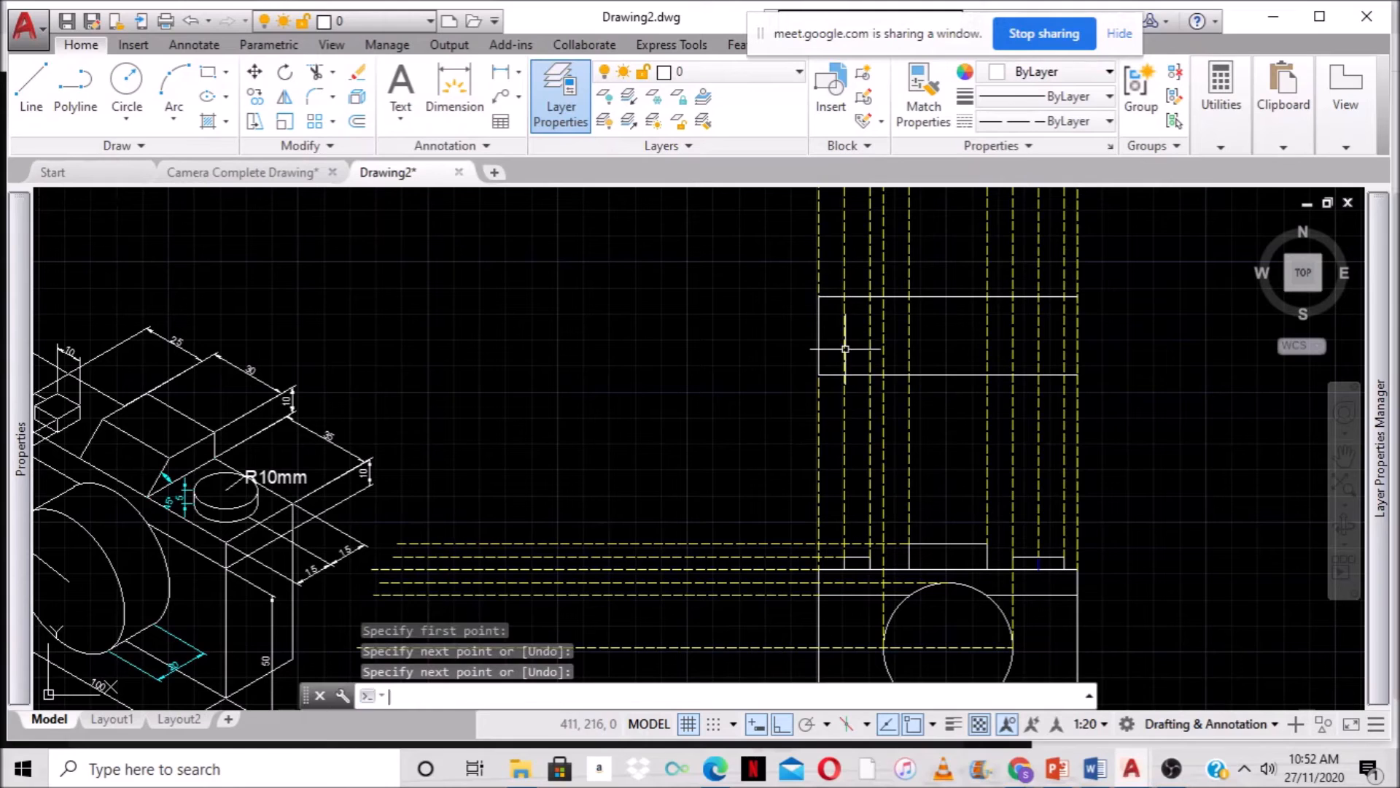
key("Return")
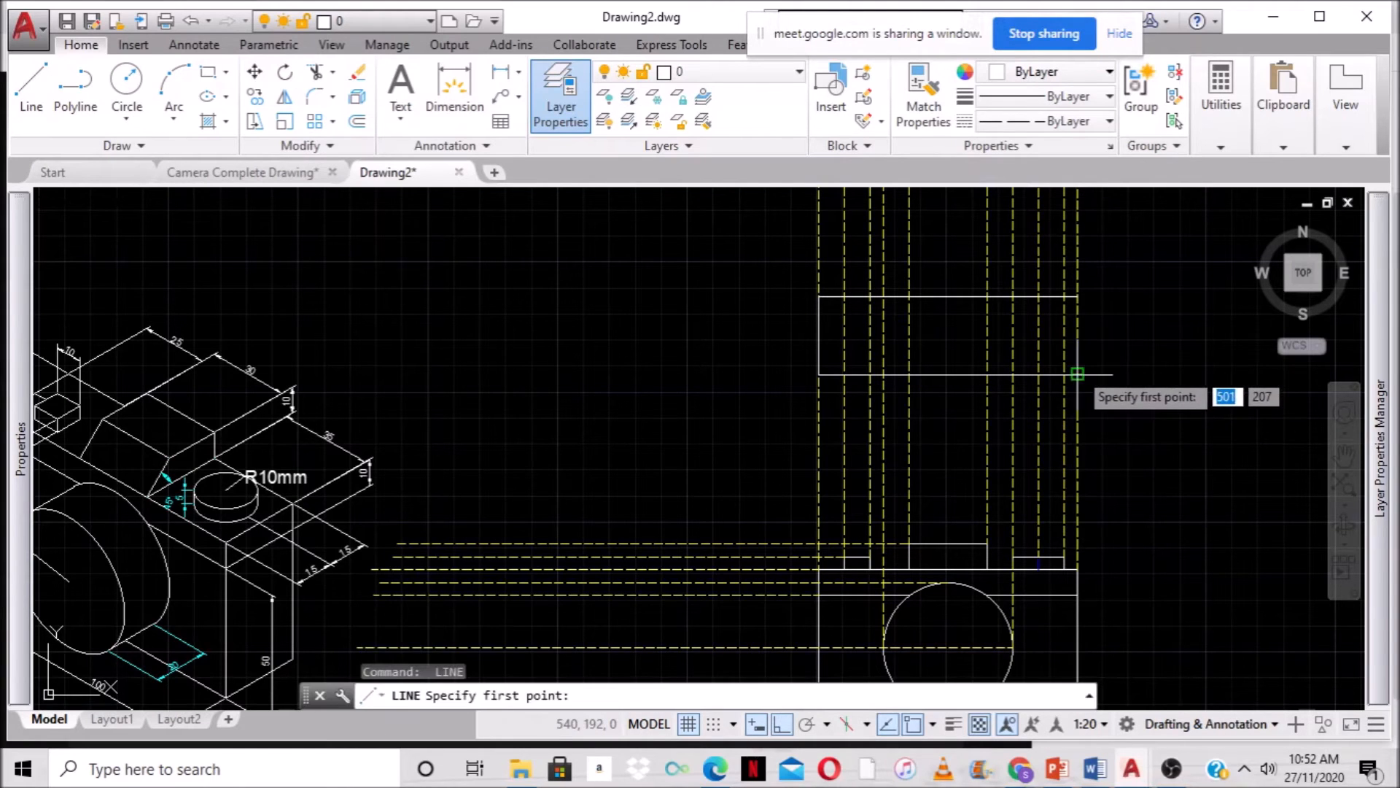
left_click(1025, 375)
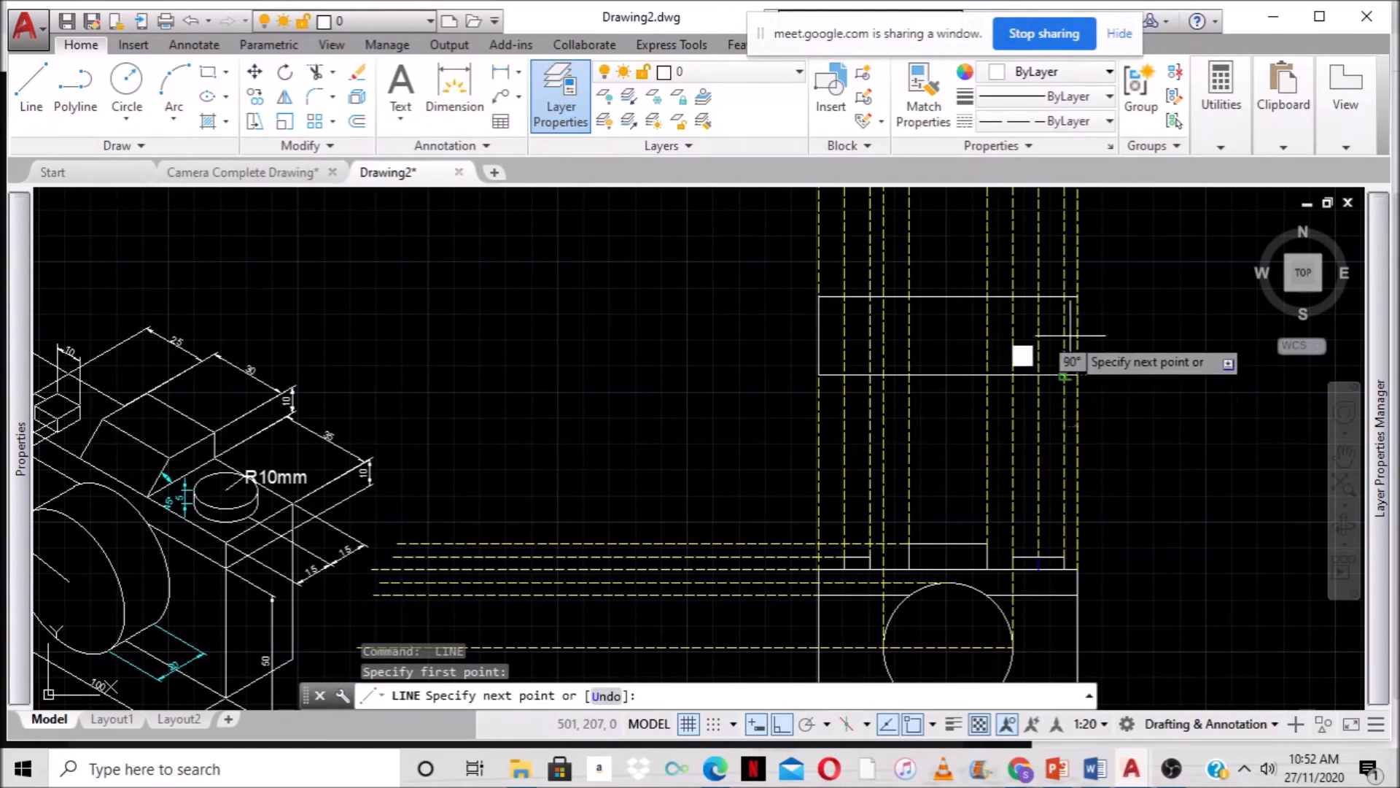
left_click(1078, 296)
key("Return")
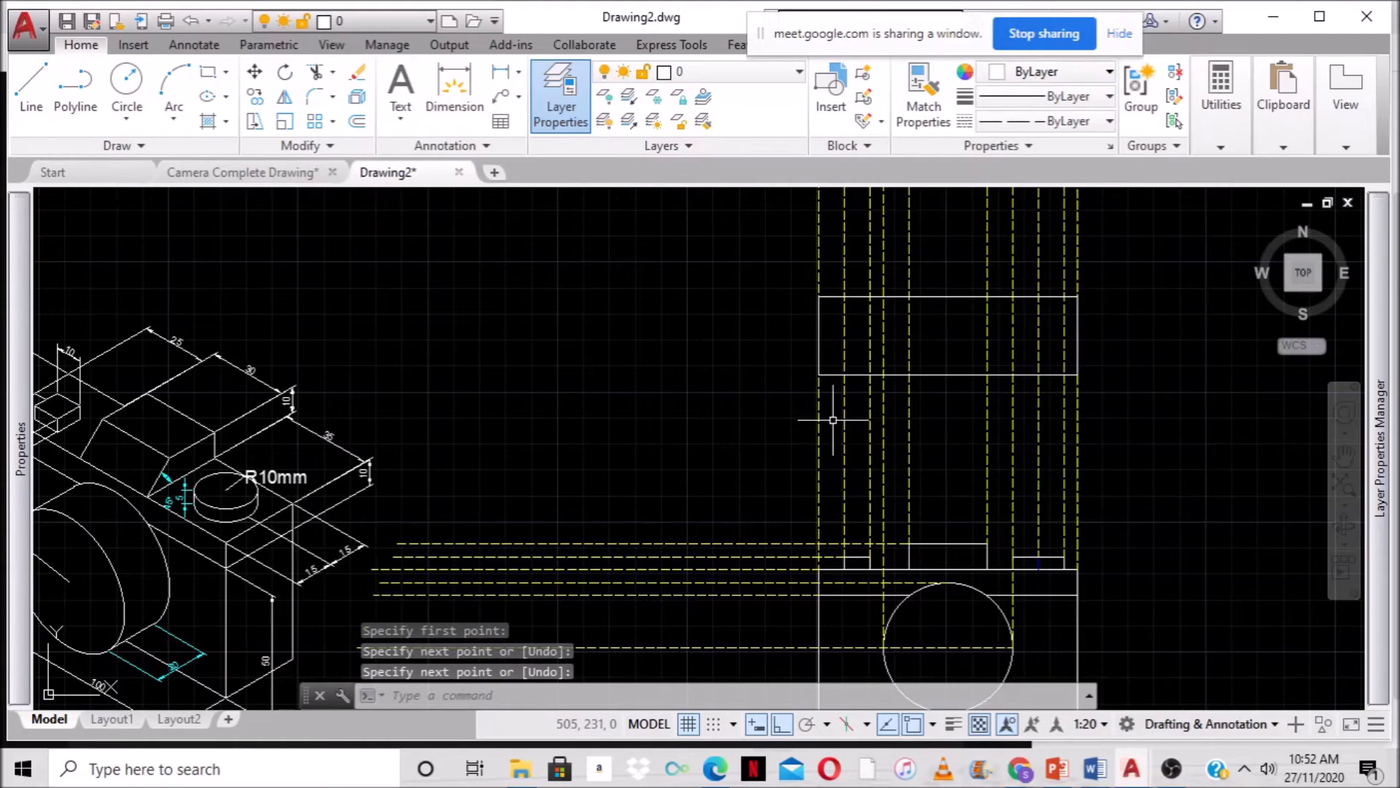
Draw a circle of radius 10 mm centred on the midpoint of the top view rectangle's right edge.
scroll(752, 395, "down", 2)
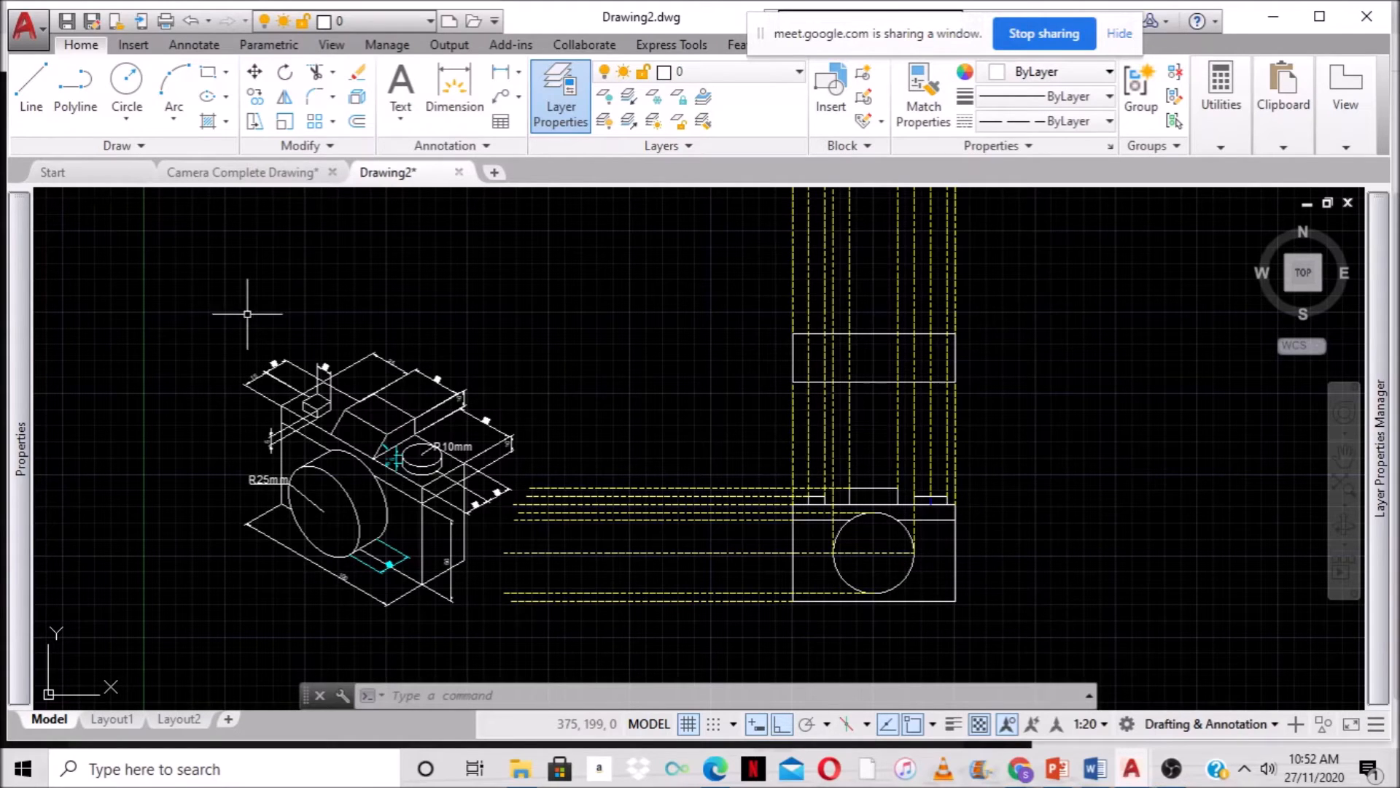
left_click(415, 465)
scroll(928, 502, "up", 2)
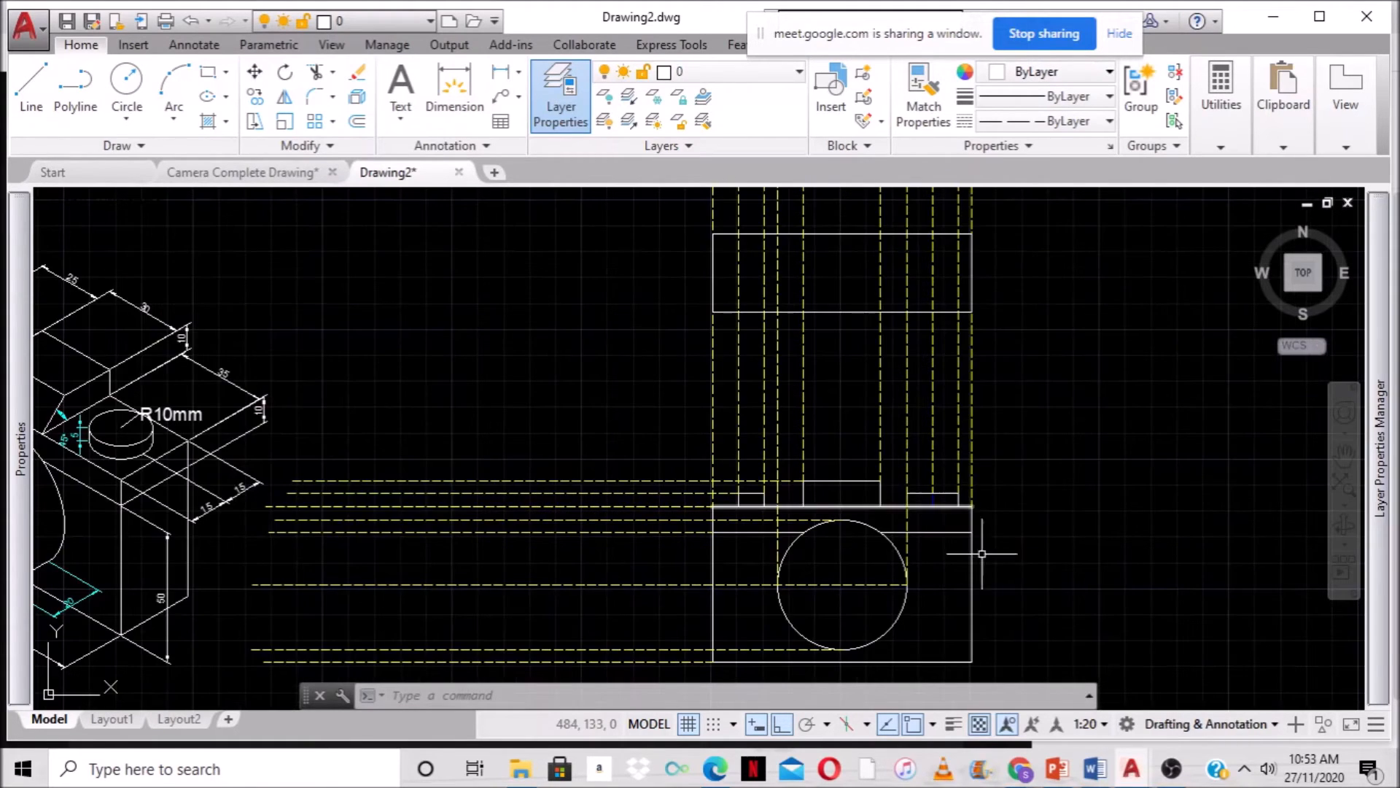
left_click(936, 505)
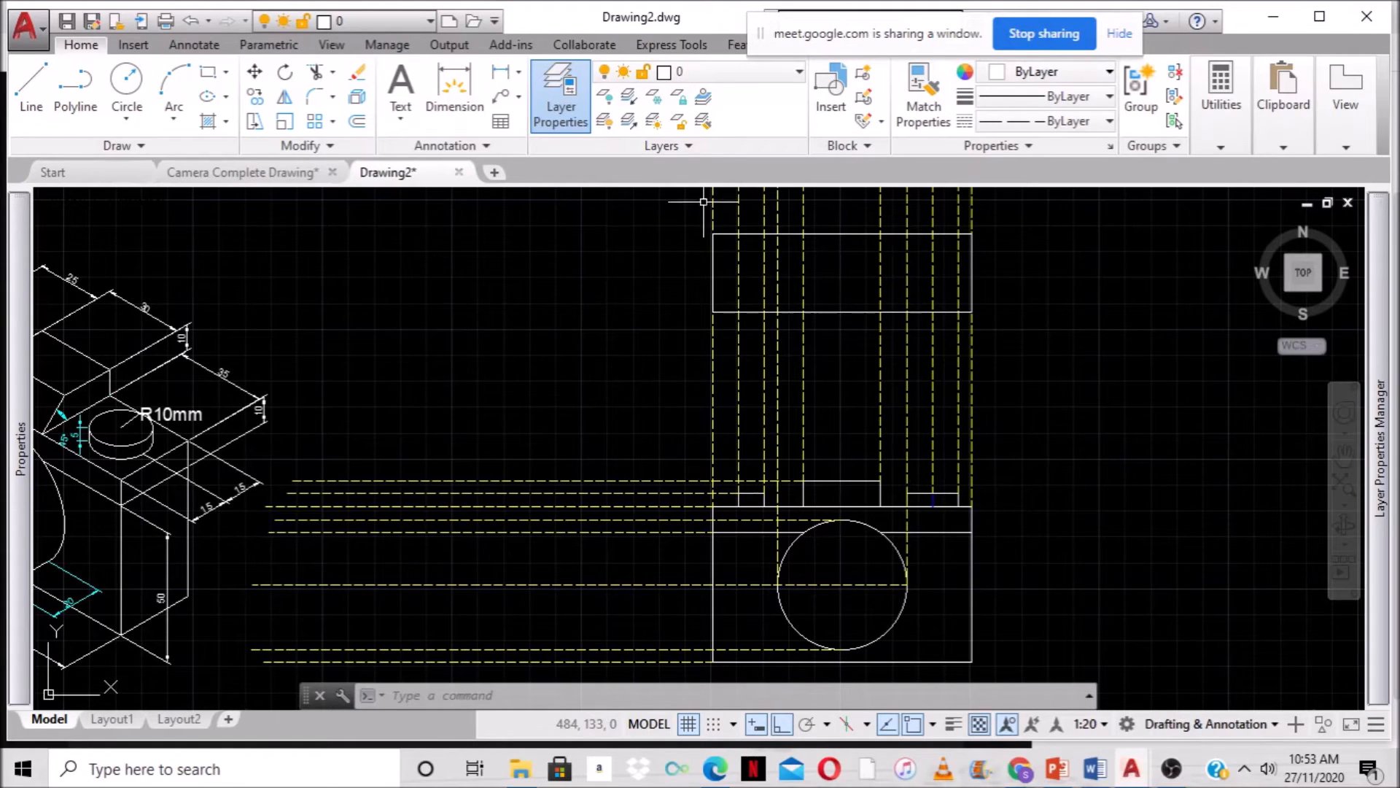
left_click(132, 126)
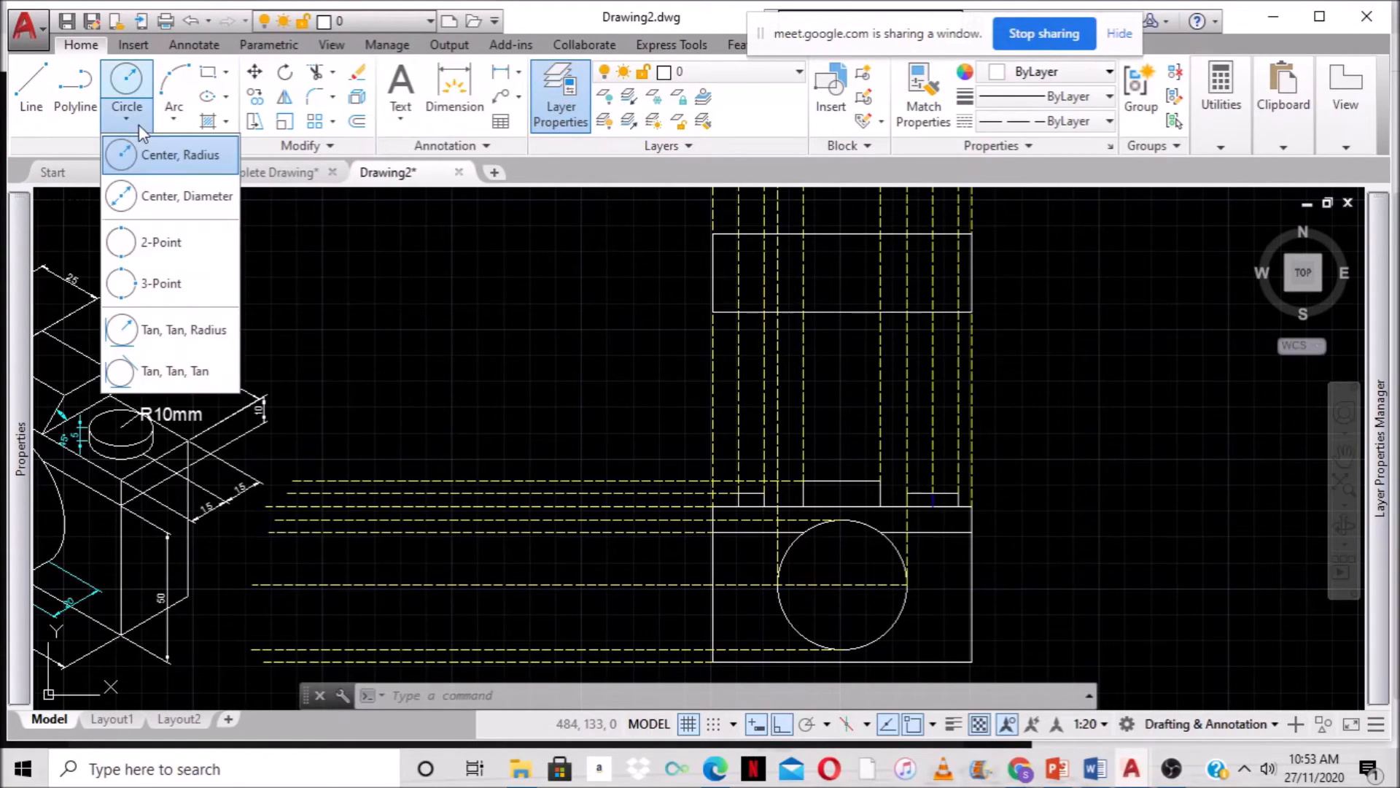
left_click(164, 155)
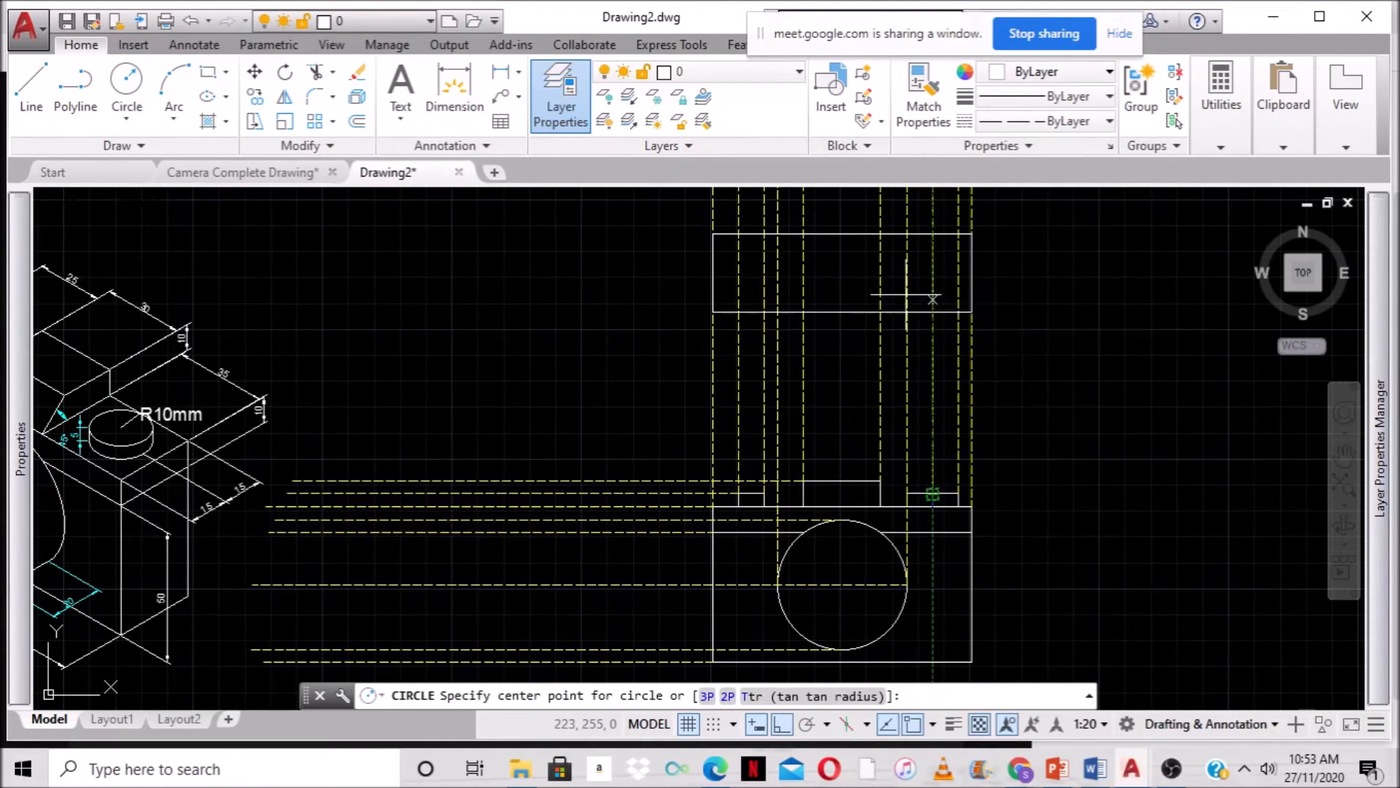
left_click(977, 274)
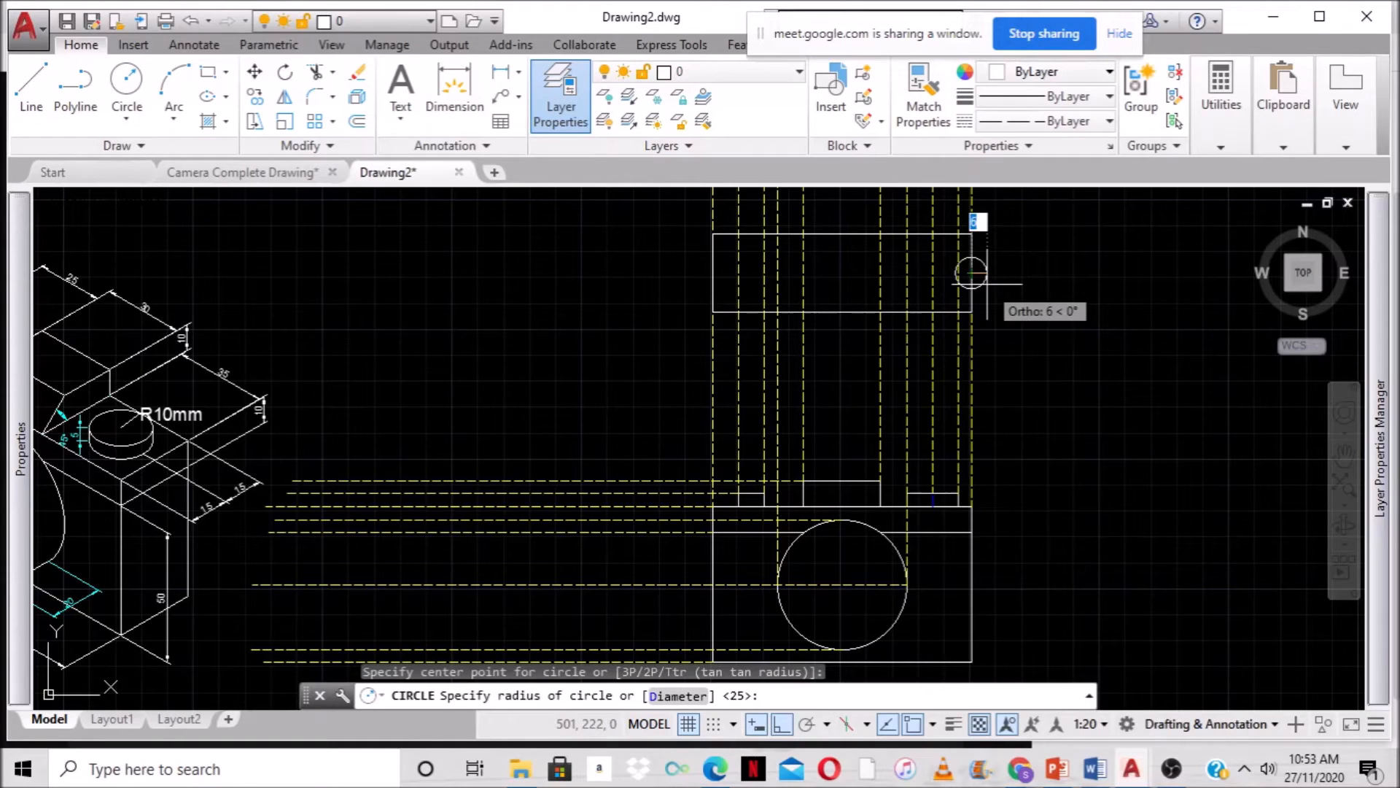
type("10")
key("Return")
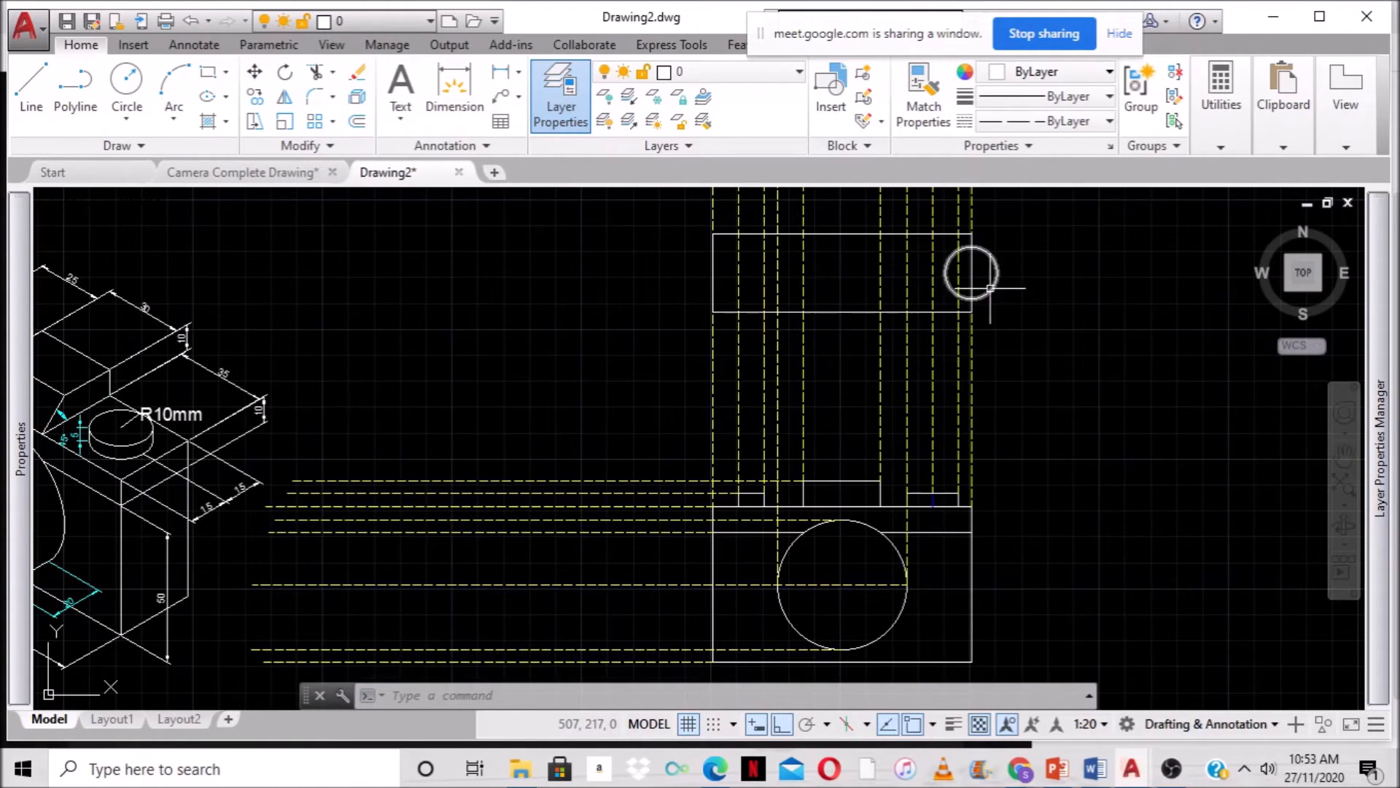
Move the 10 mm radius circle by its centre 15 mm left onto the projection line through the middle of the front view's button.
left_click(256, 73)
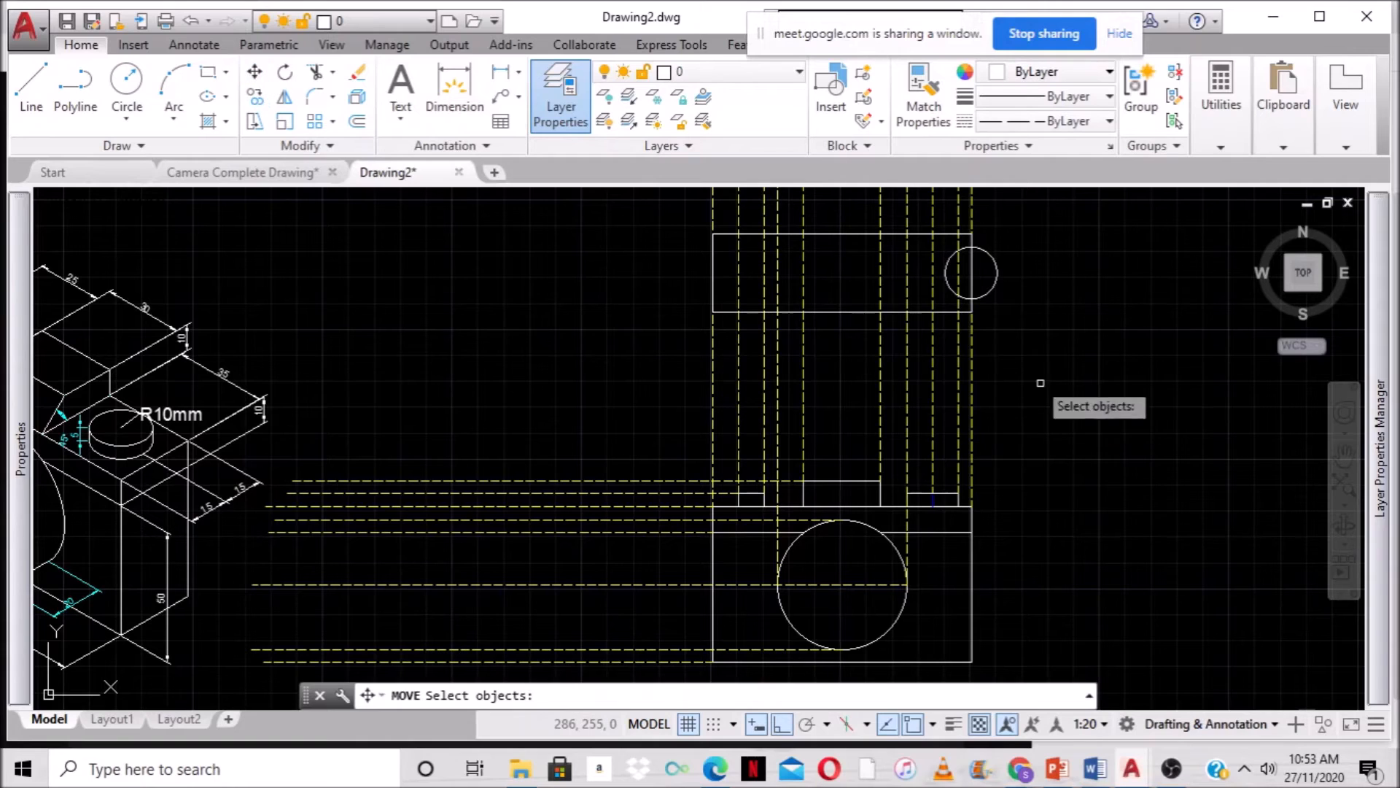
left_click(996, 290)
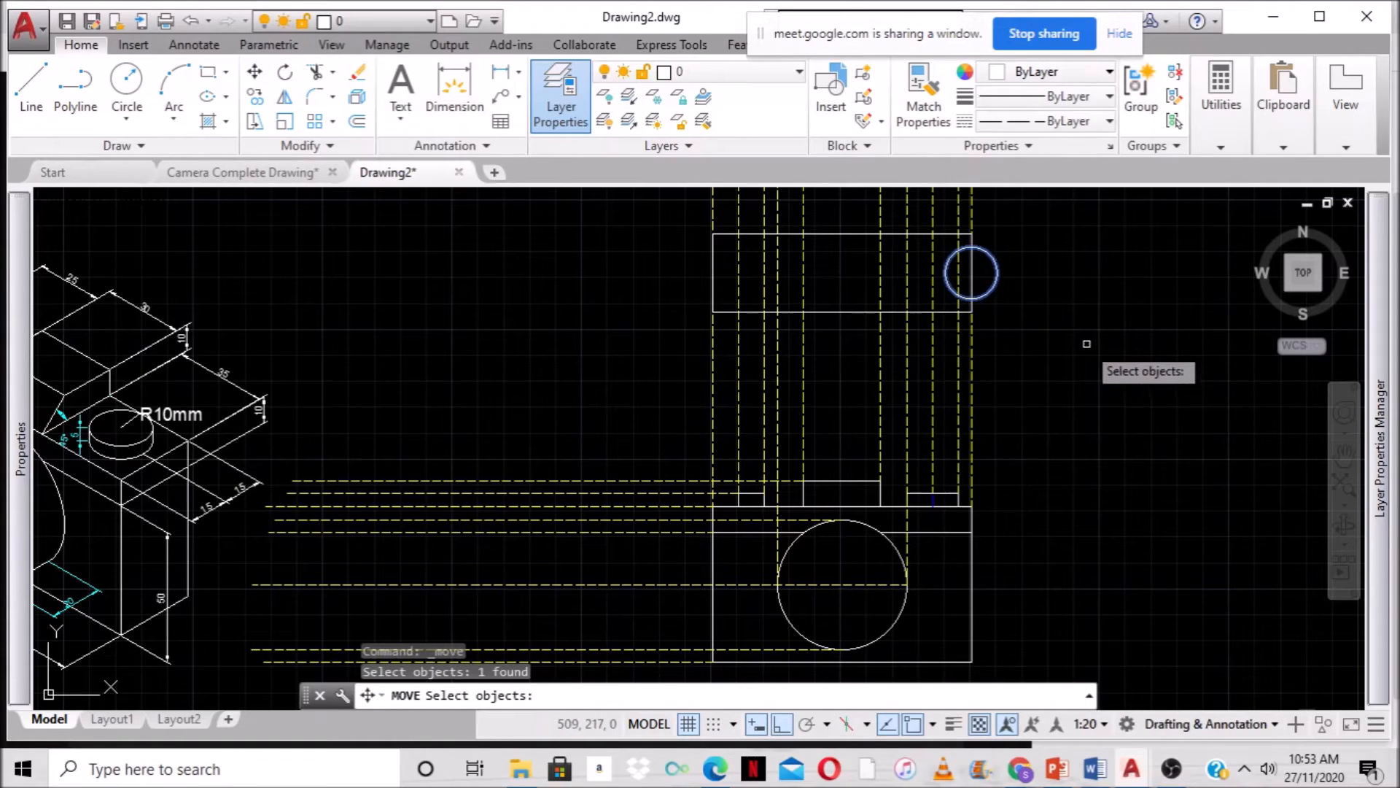
key("Return")
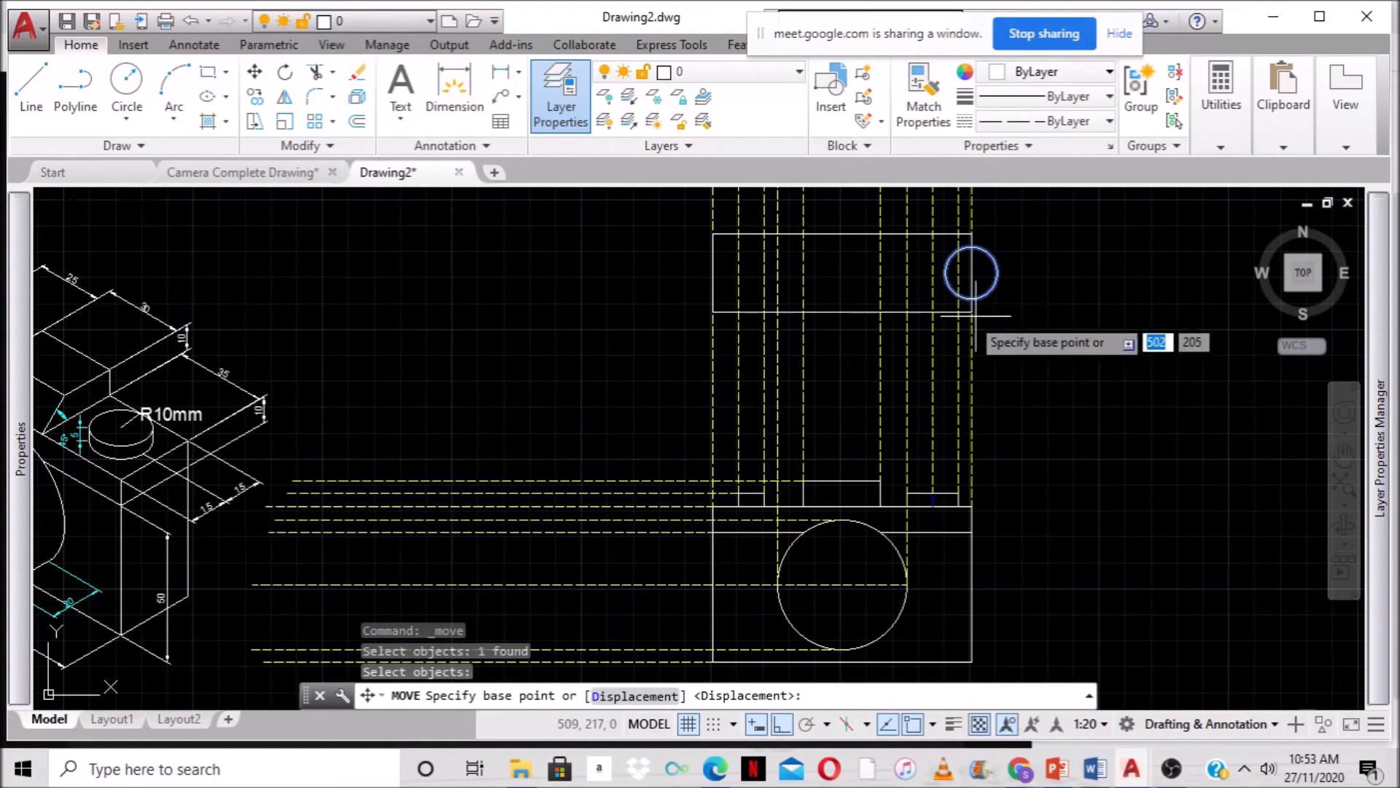
left_click(971, 273)
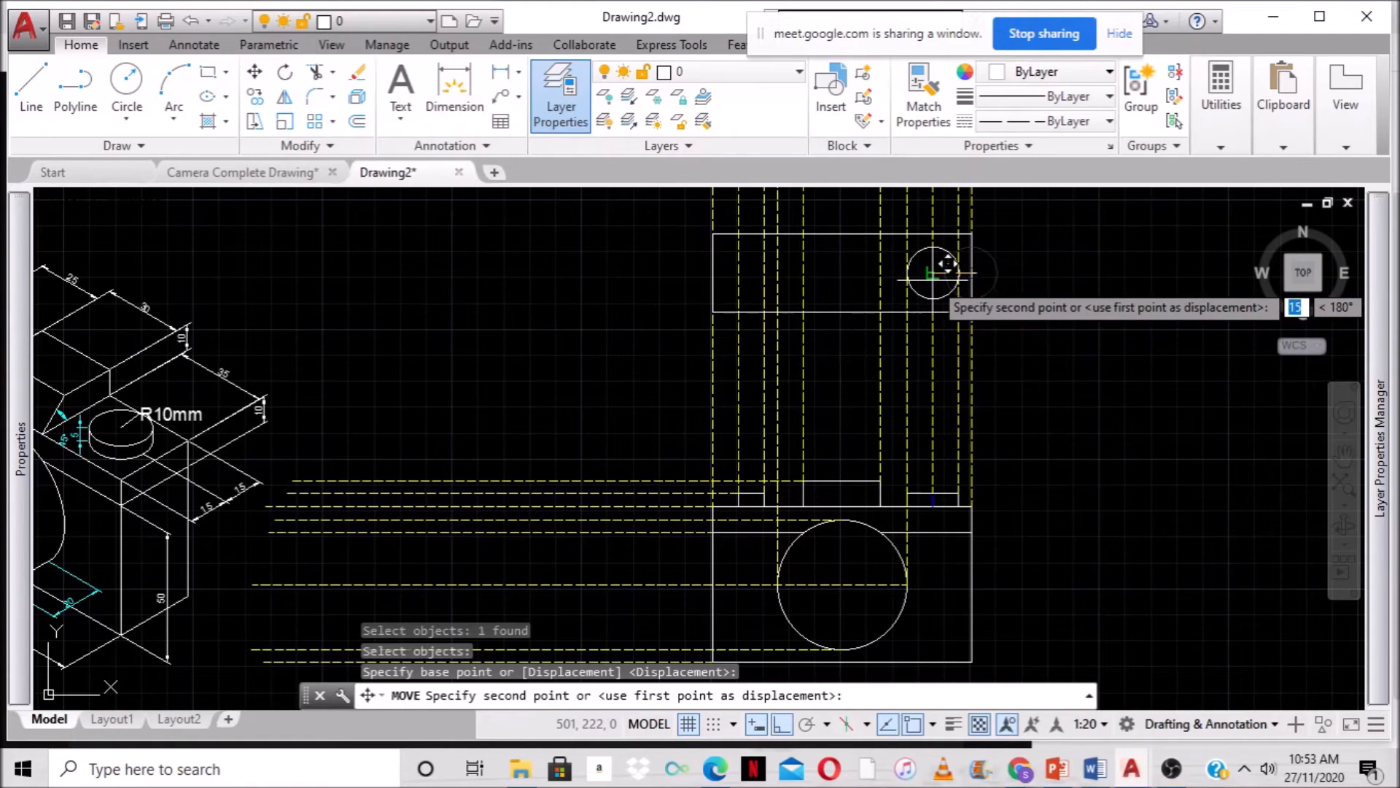
left_click(932, 279)
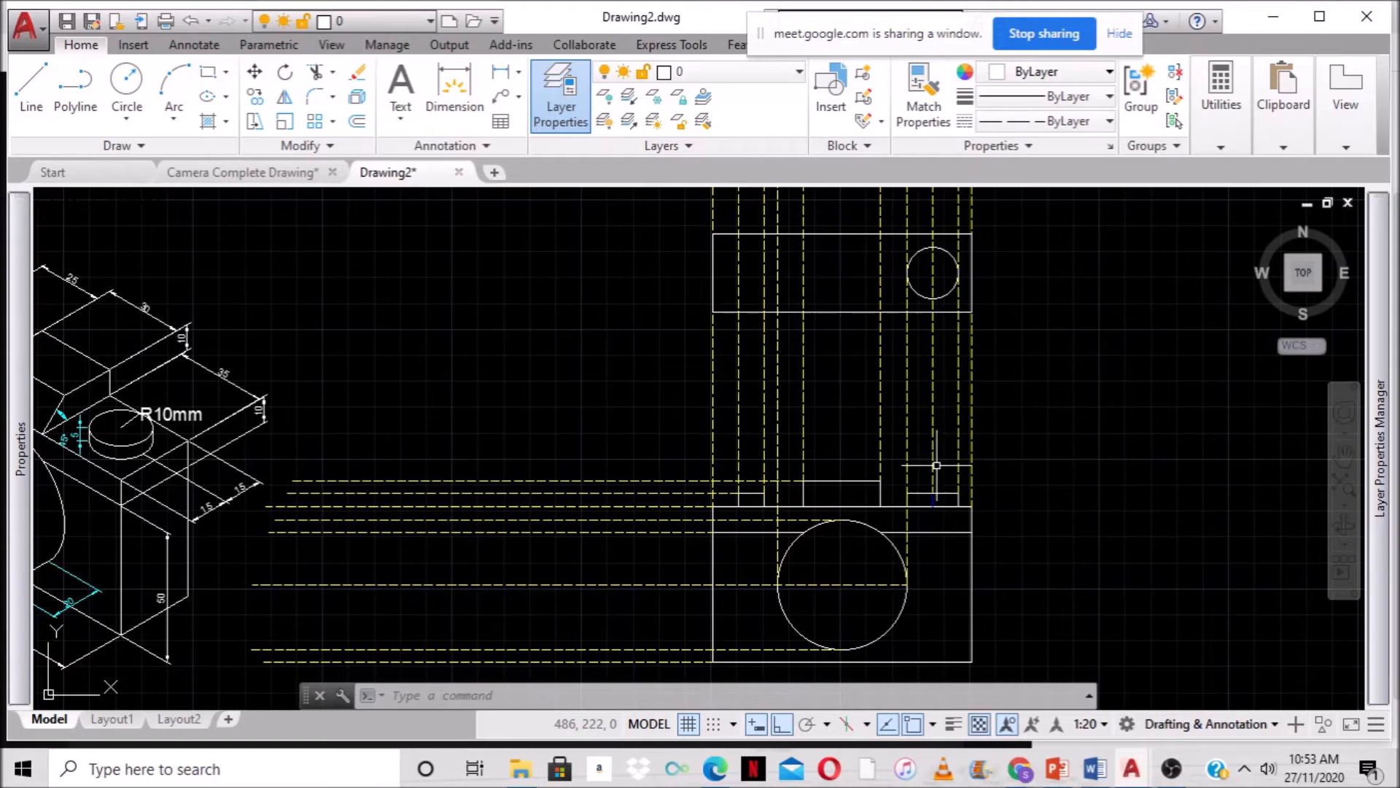
Copy the top edge of the front view's central raised block straight up onto the top view's lower edge, using its midpoint as base.
scroll(307, 404, "down", 2)
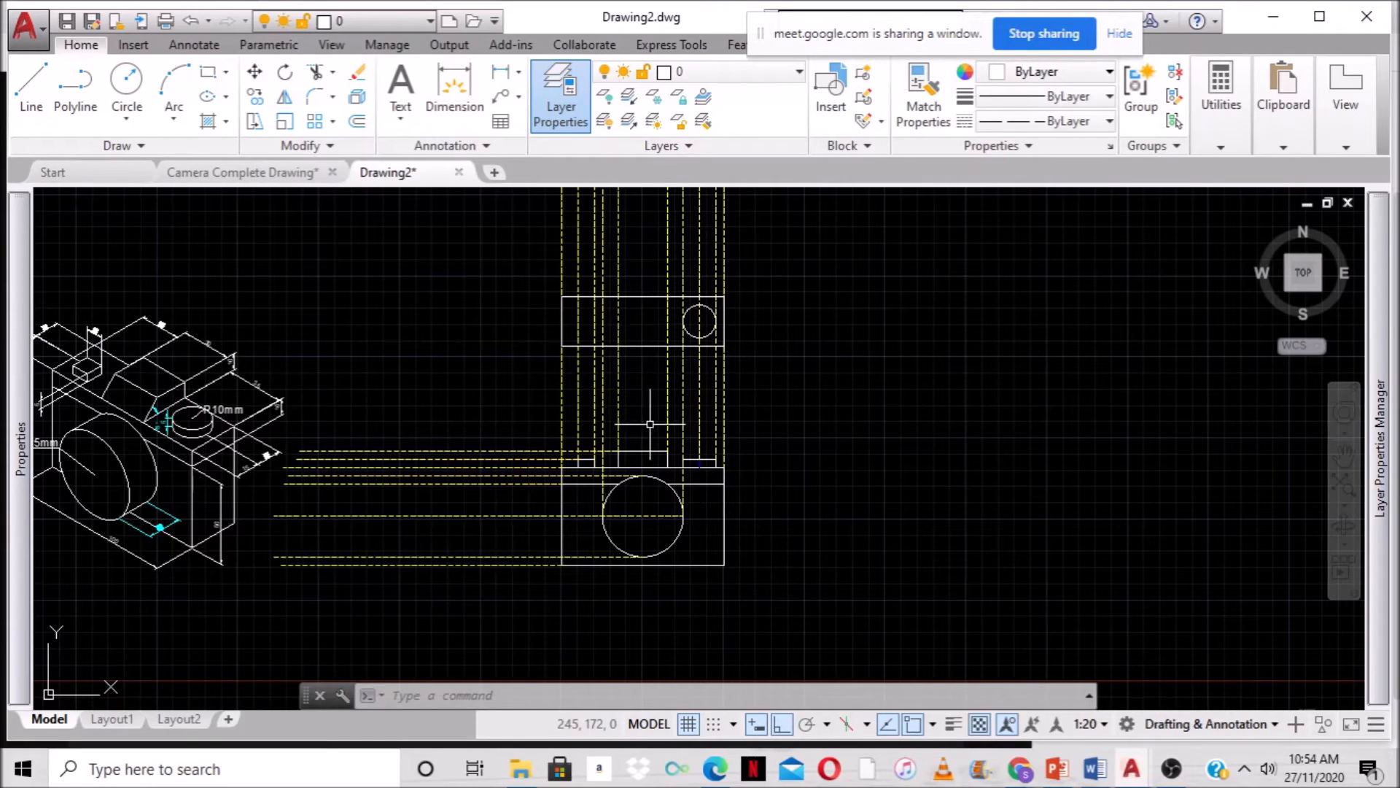
left_click(255, 97)
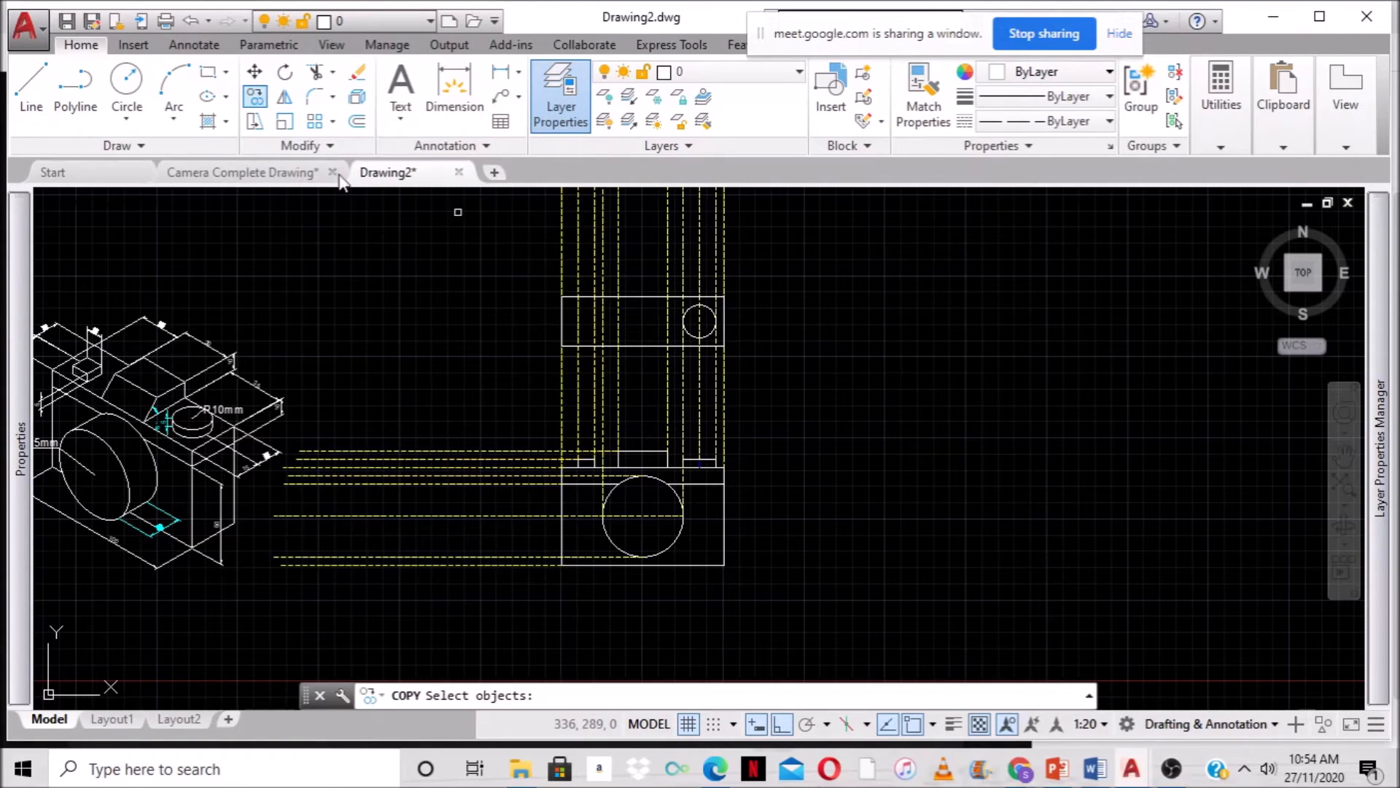
left_click(634, 450)
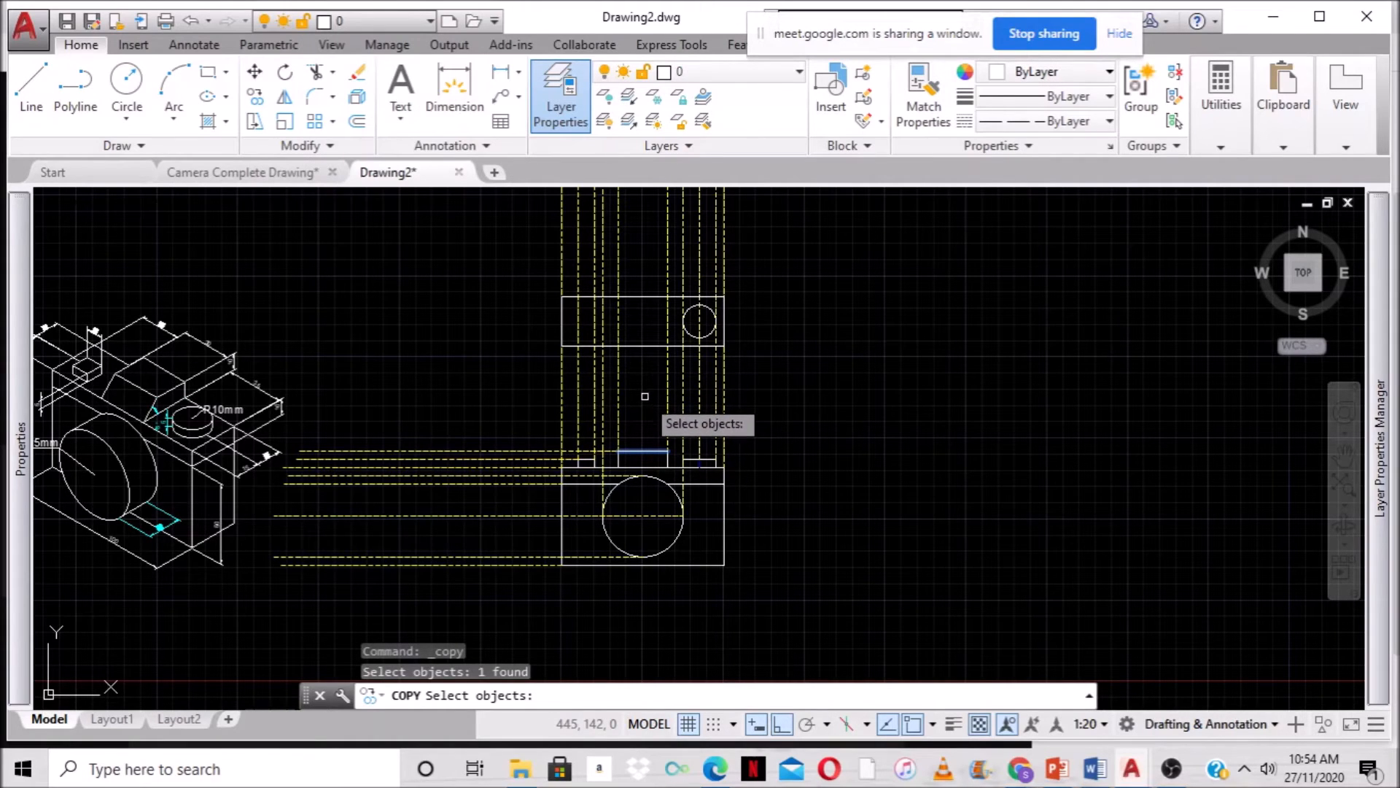
key("Return")
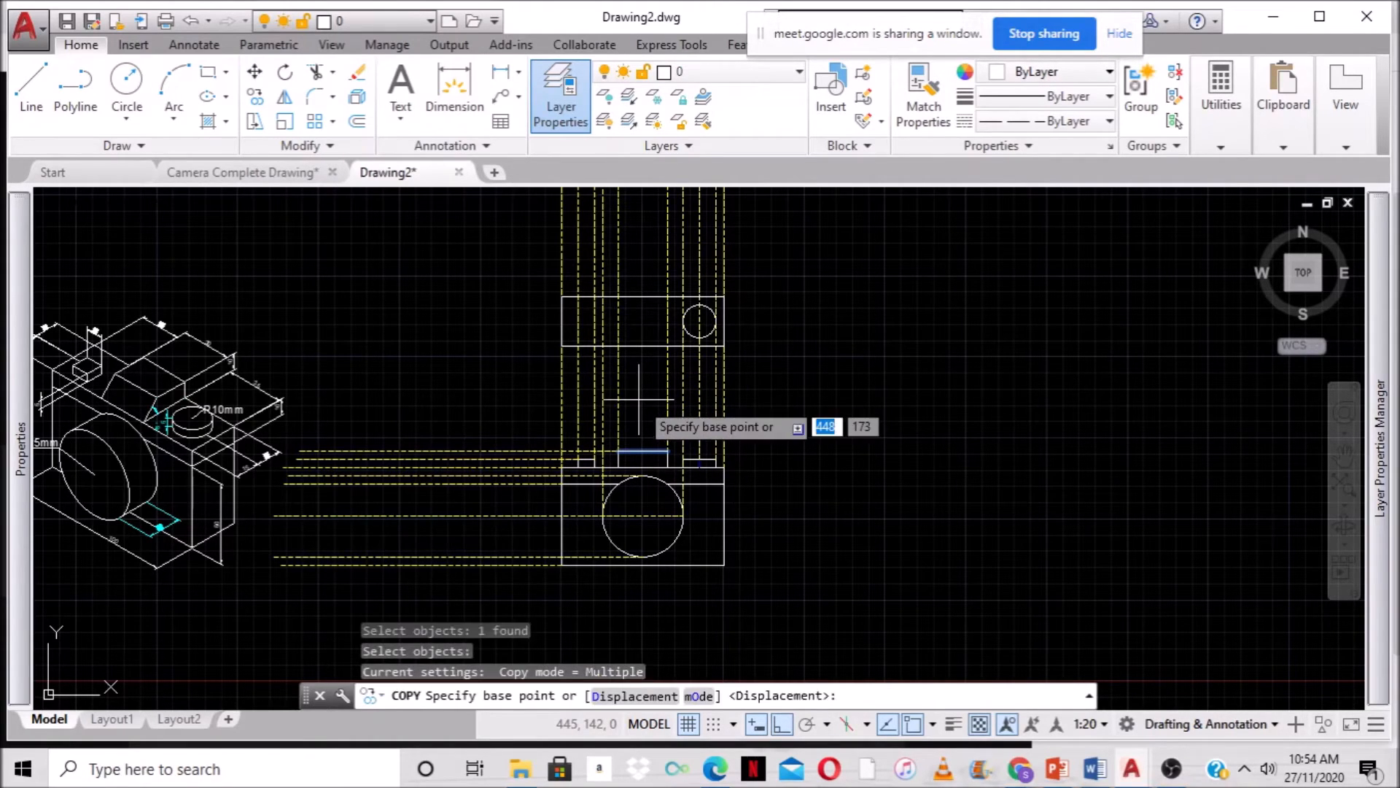
left_click(643, 450)
type("15")
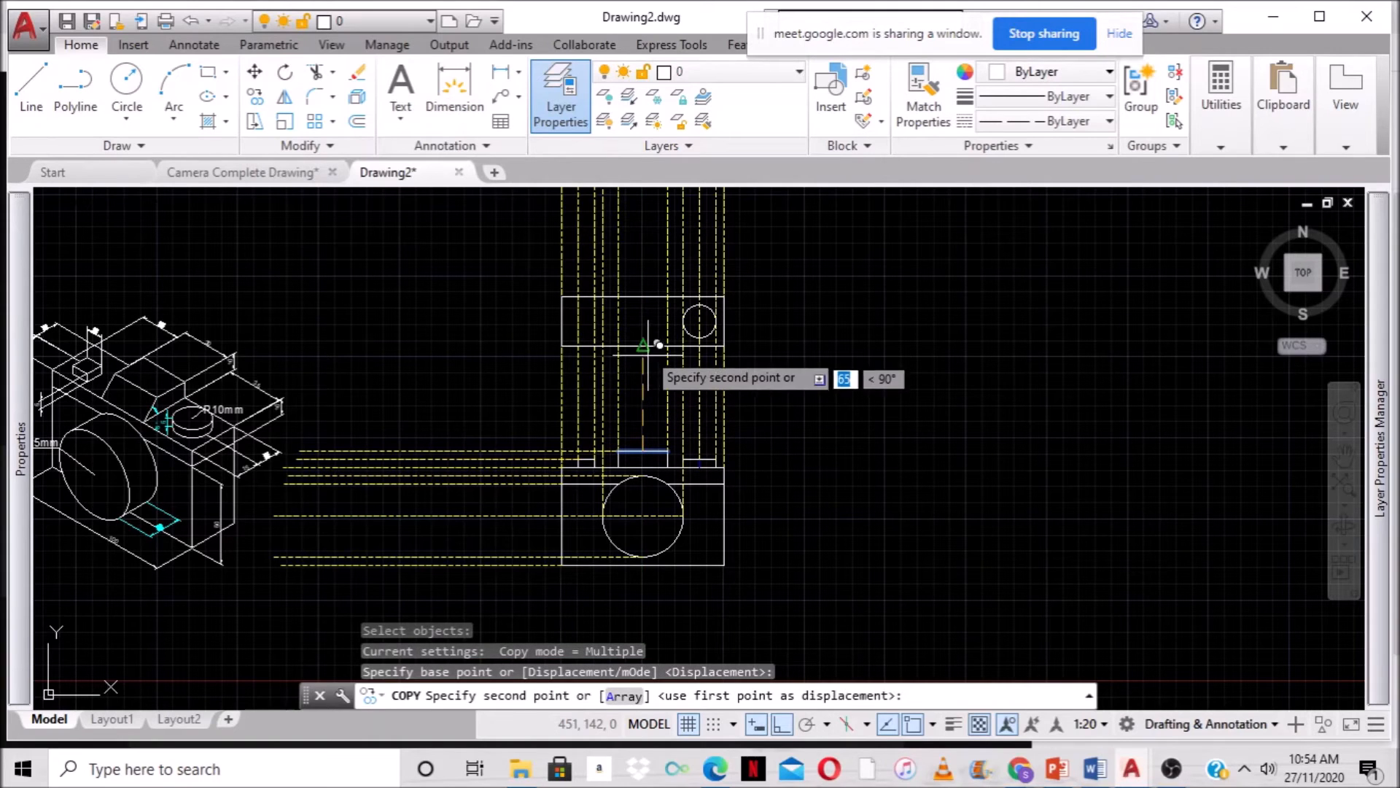
key("Return")
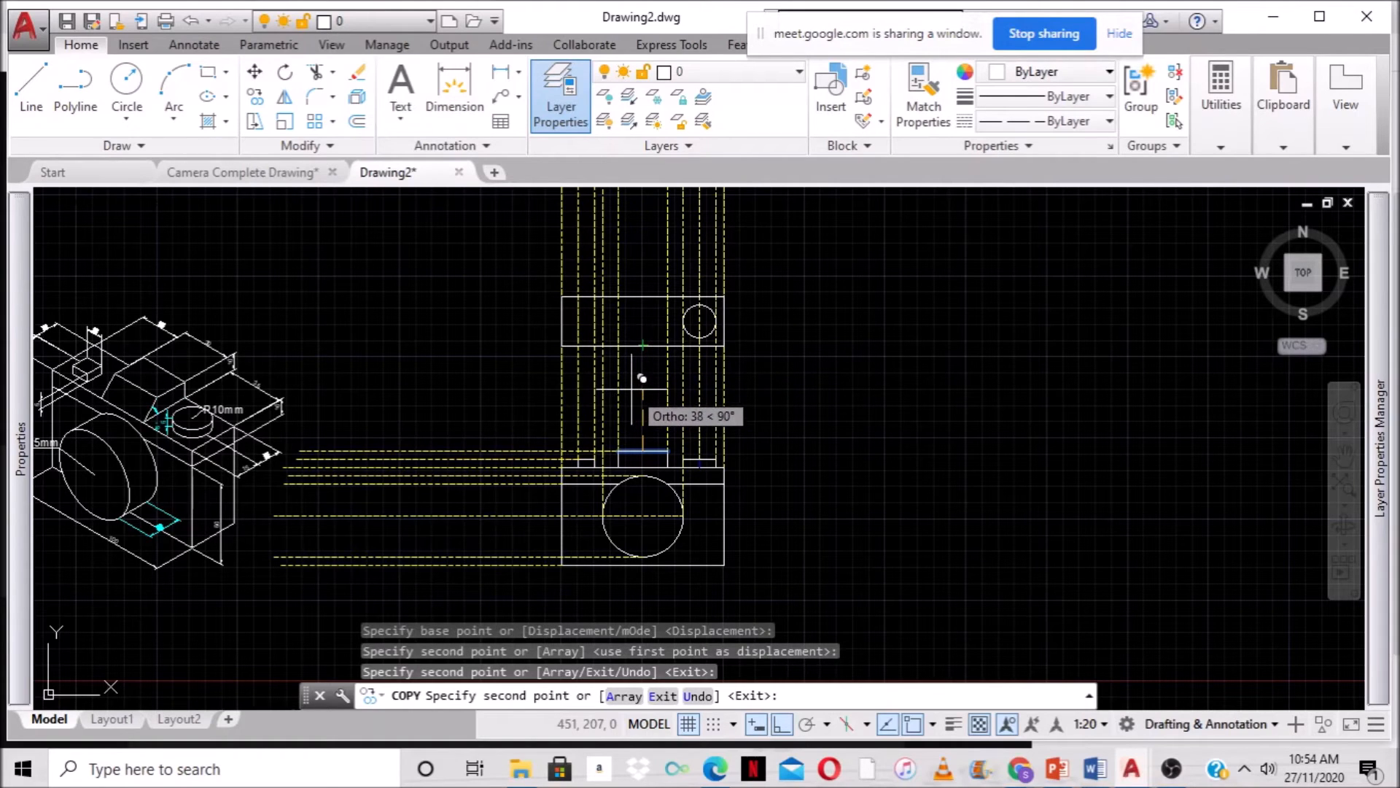
key("Escape")
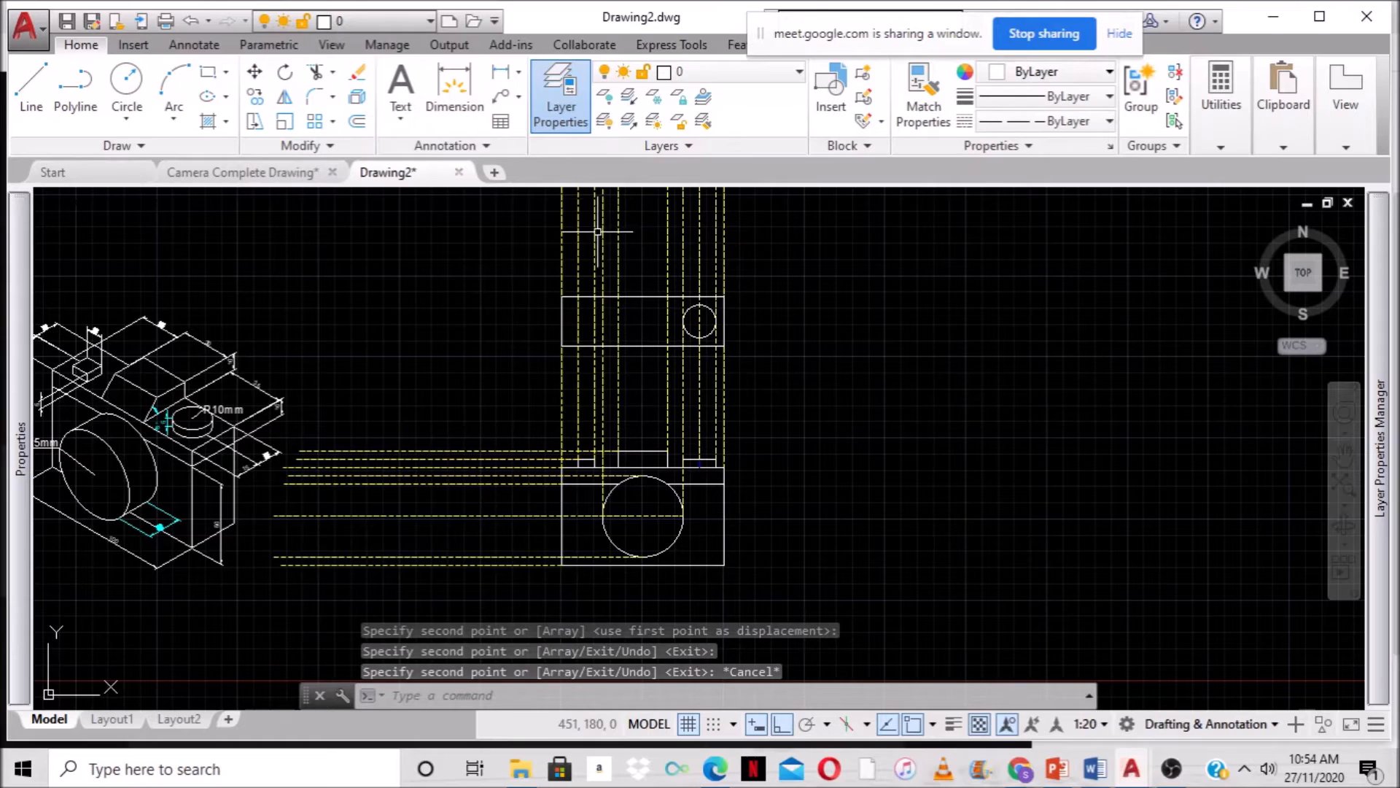
Draw two vertical lines across the top view rectangle along the projection lines from both sides of the central raised block.
left_click(29, 86)
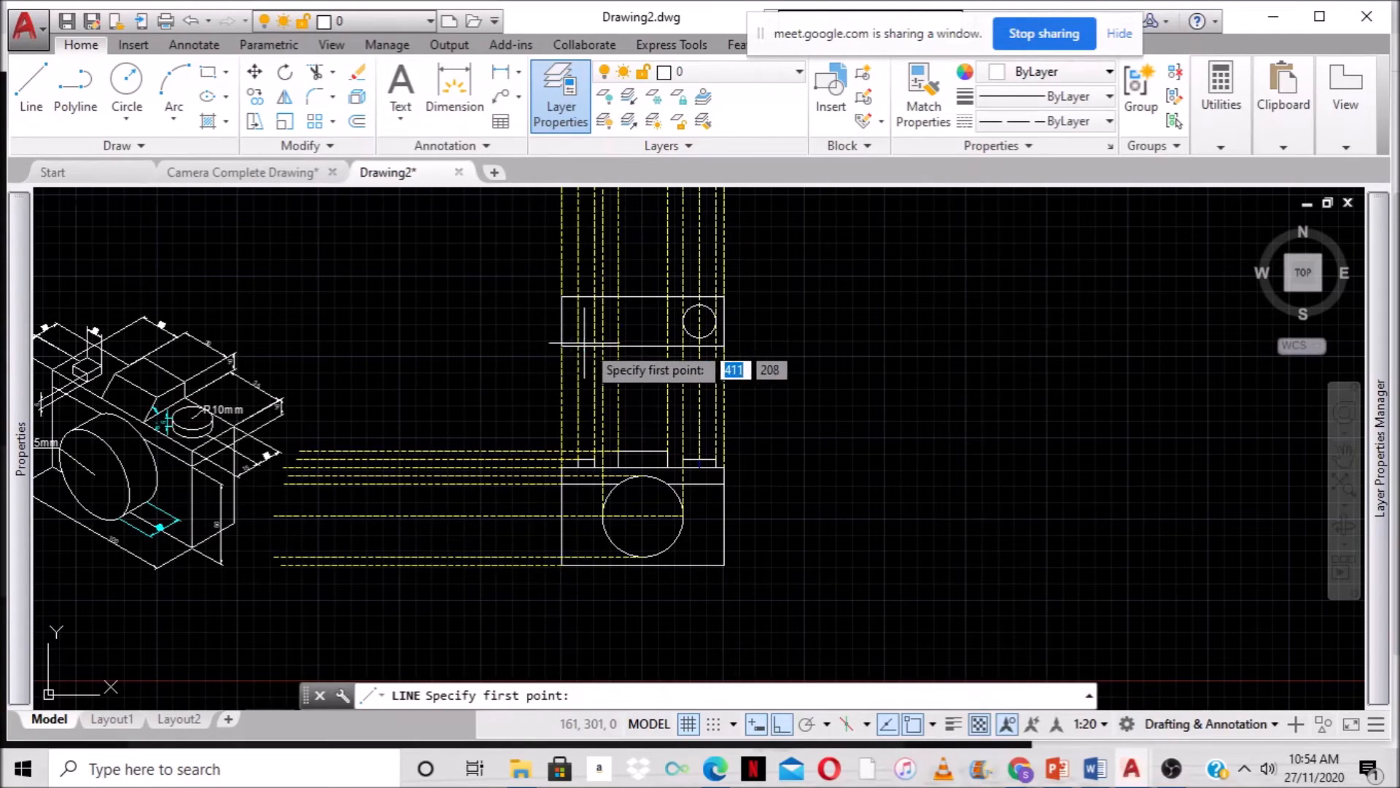
left_click(617, 344)
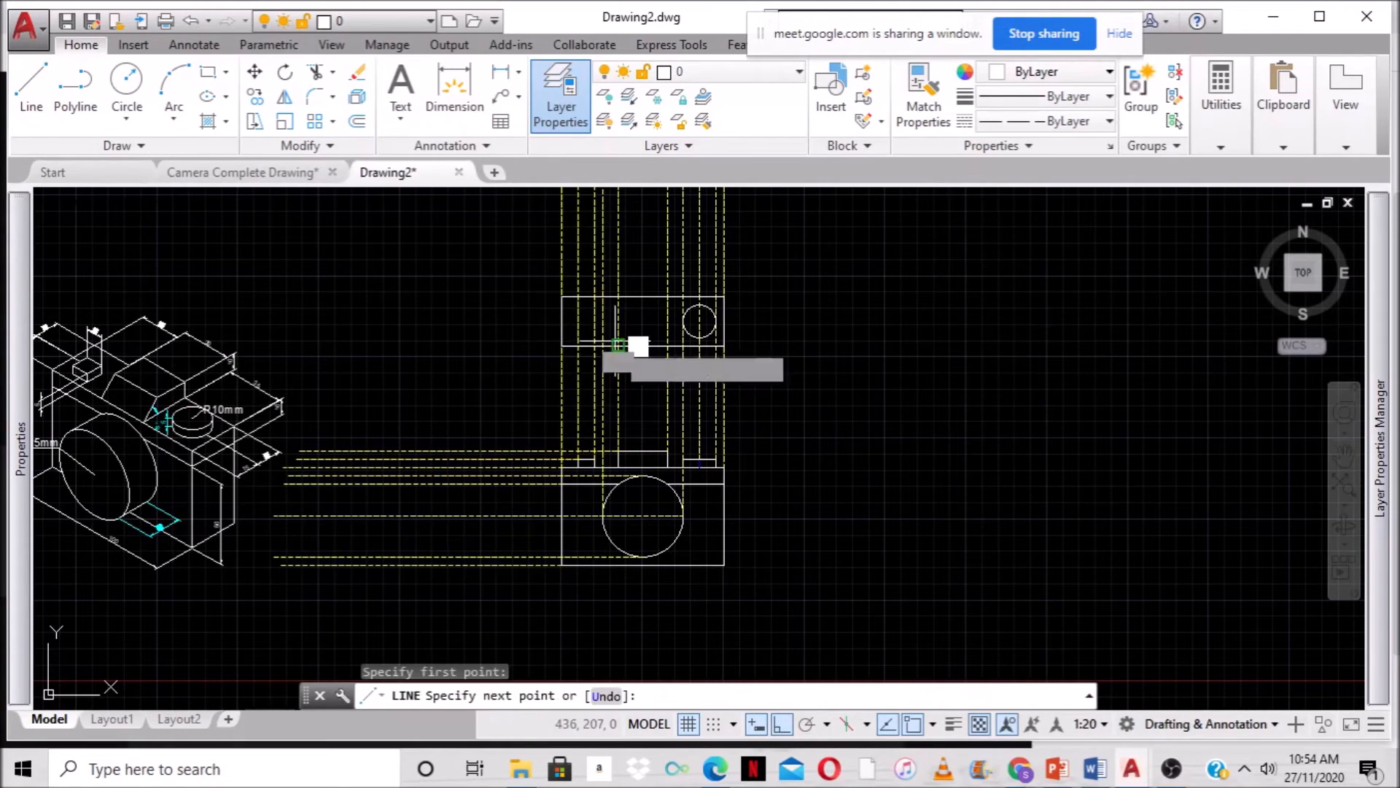
left_click(614, 298)
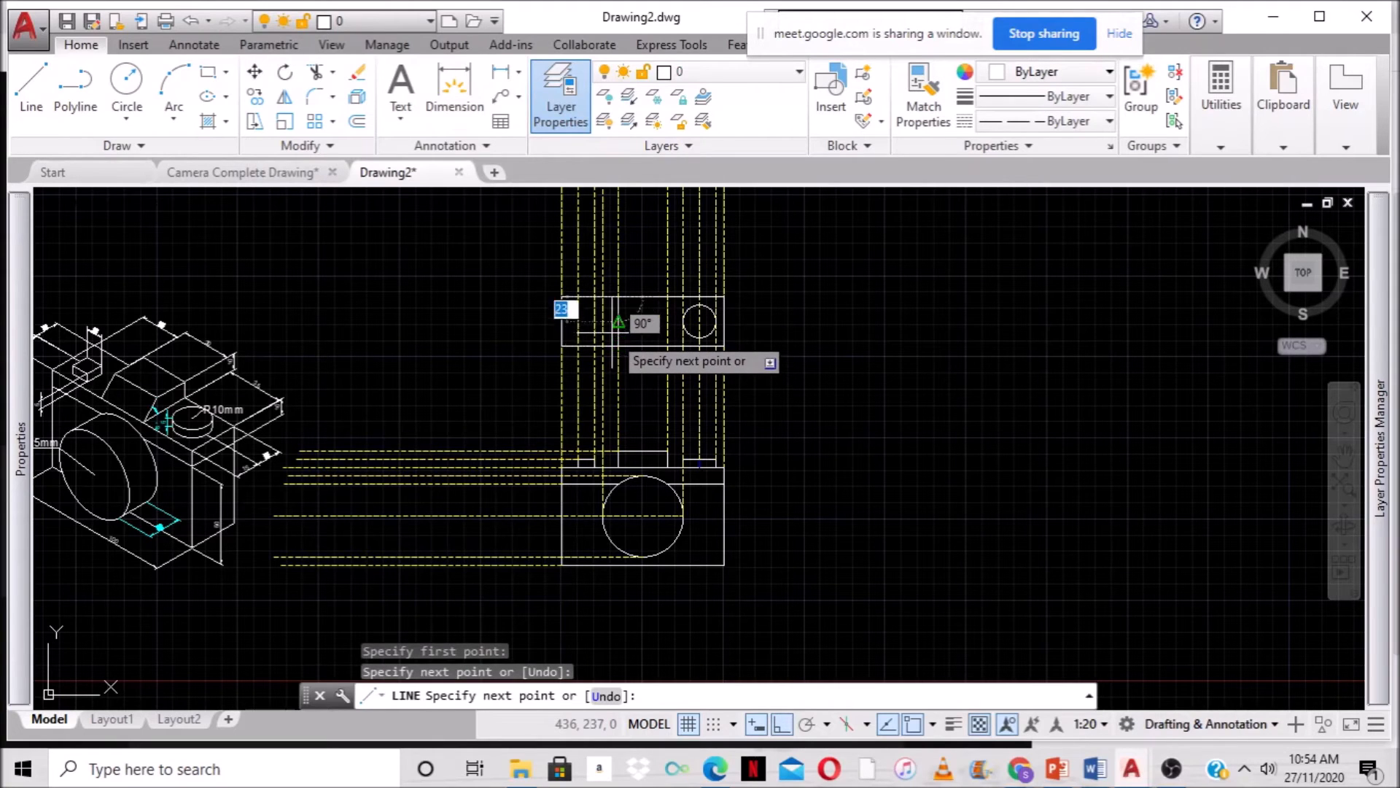
key("Return")
key("Return")
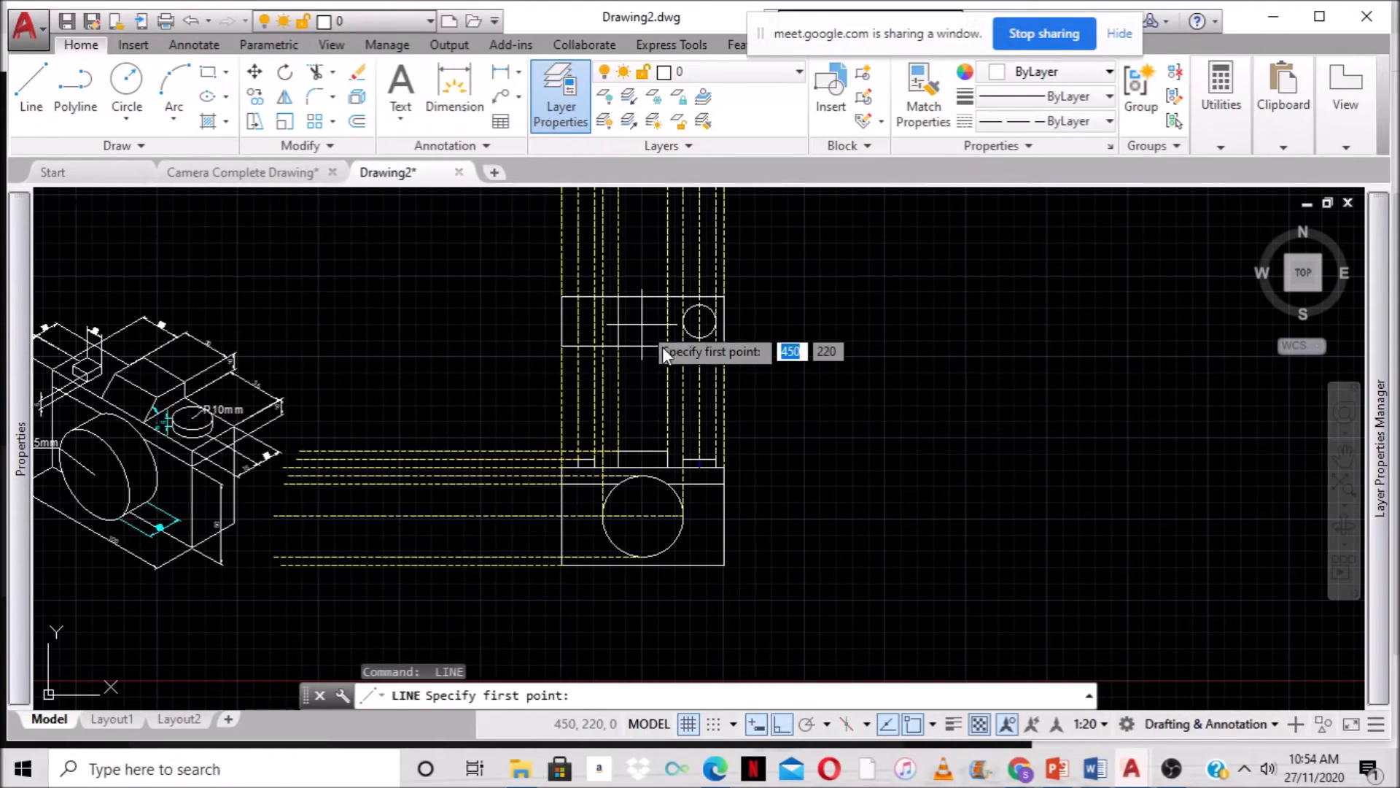
left_click(618, 321)
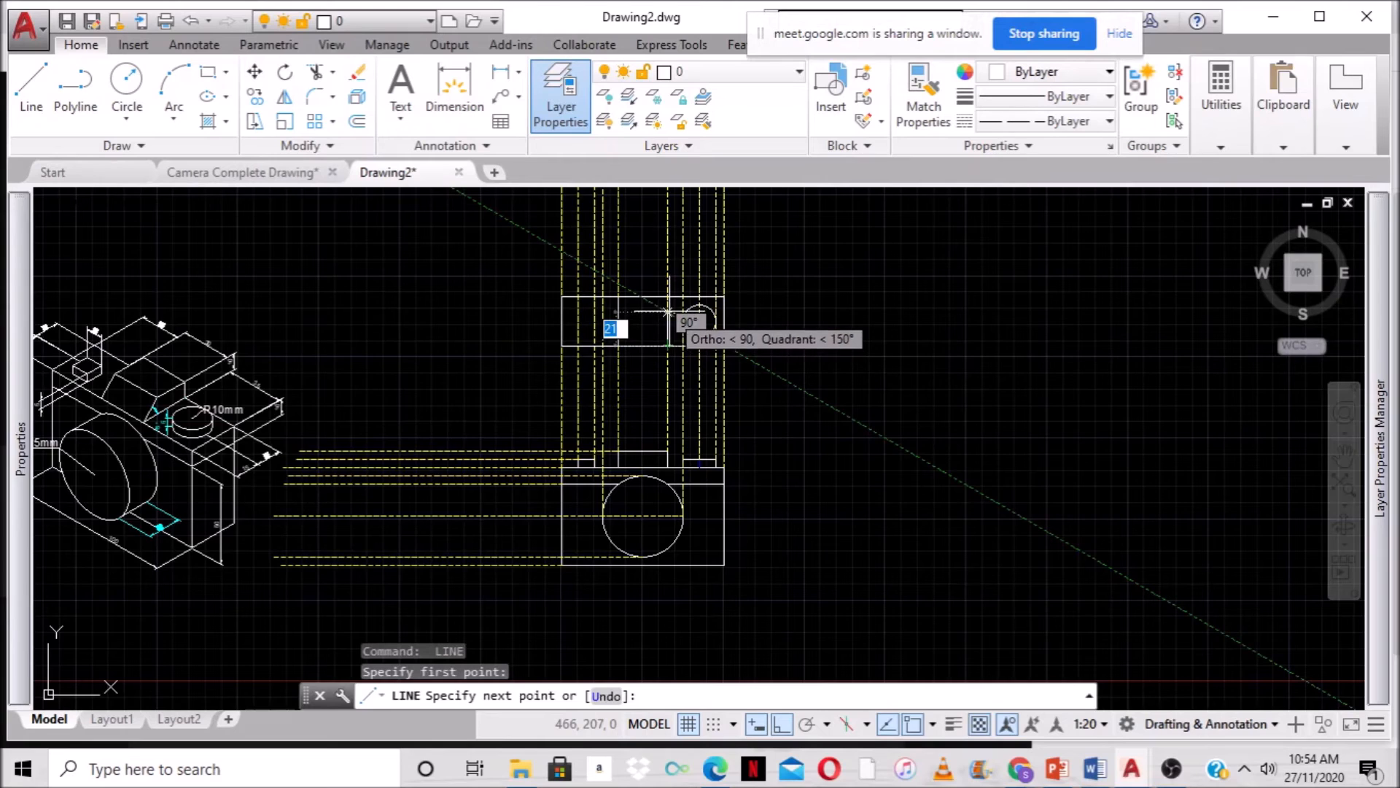
scroll(686, 321, "up", 5)
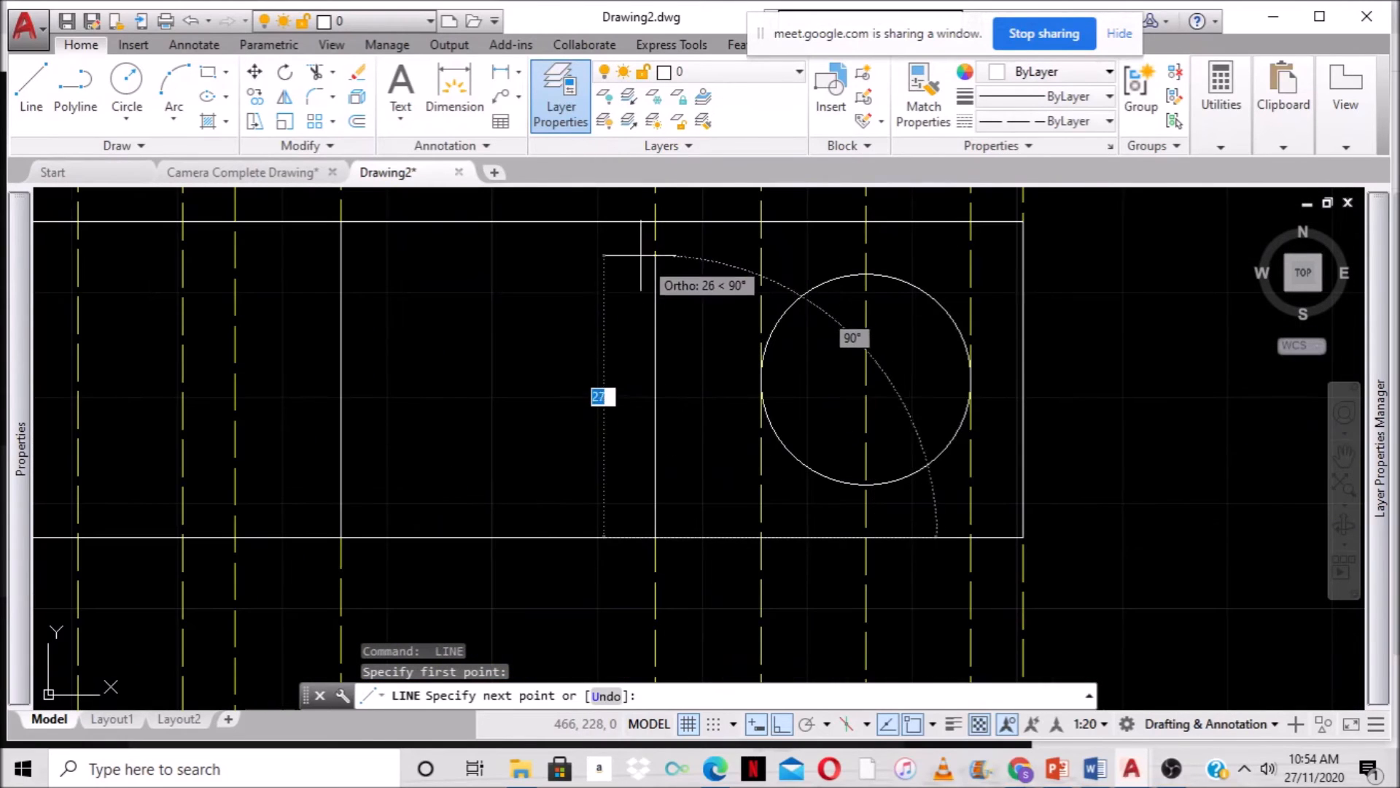
left_click(655, 220)
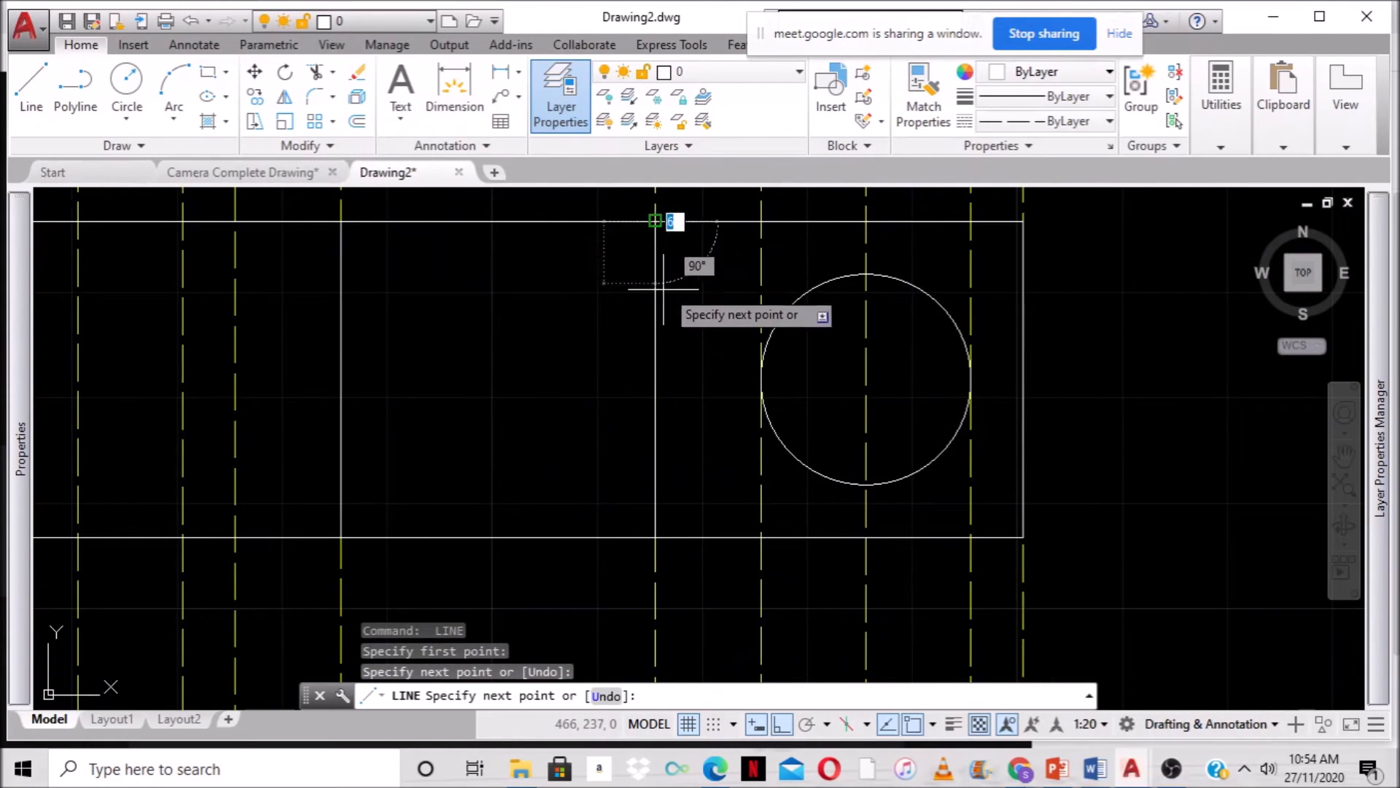
key("Return")
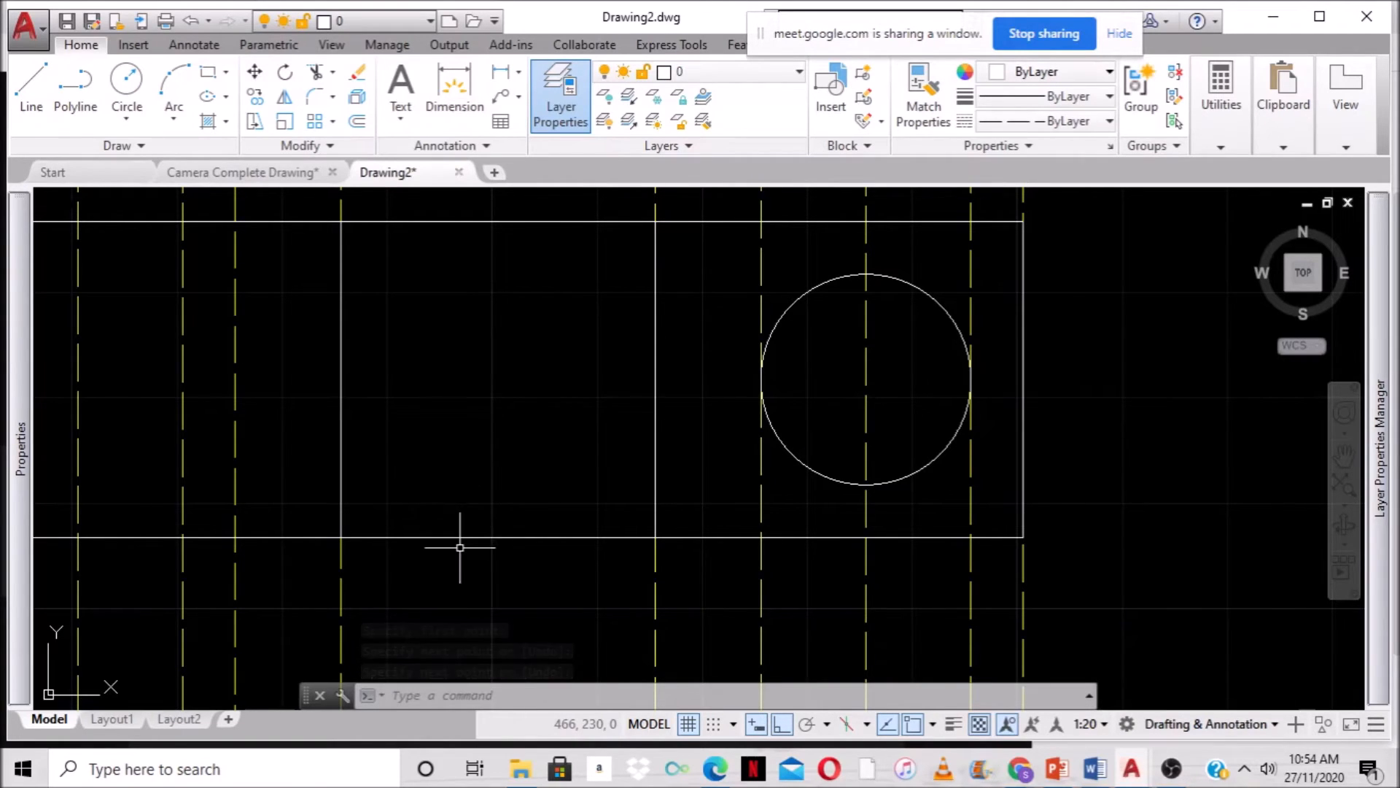
Offset the copied block edge 10 mm upward inside the top view and delete the source line from the rectangle's lower edge.
left_click(357, 121)
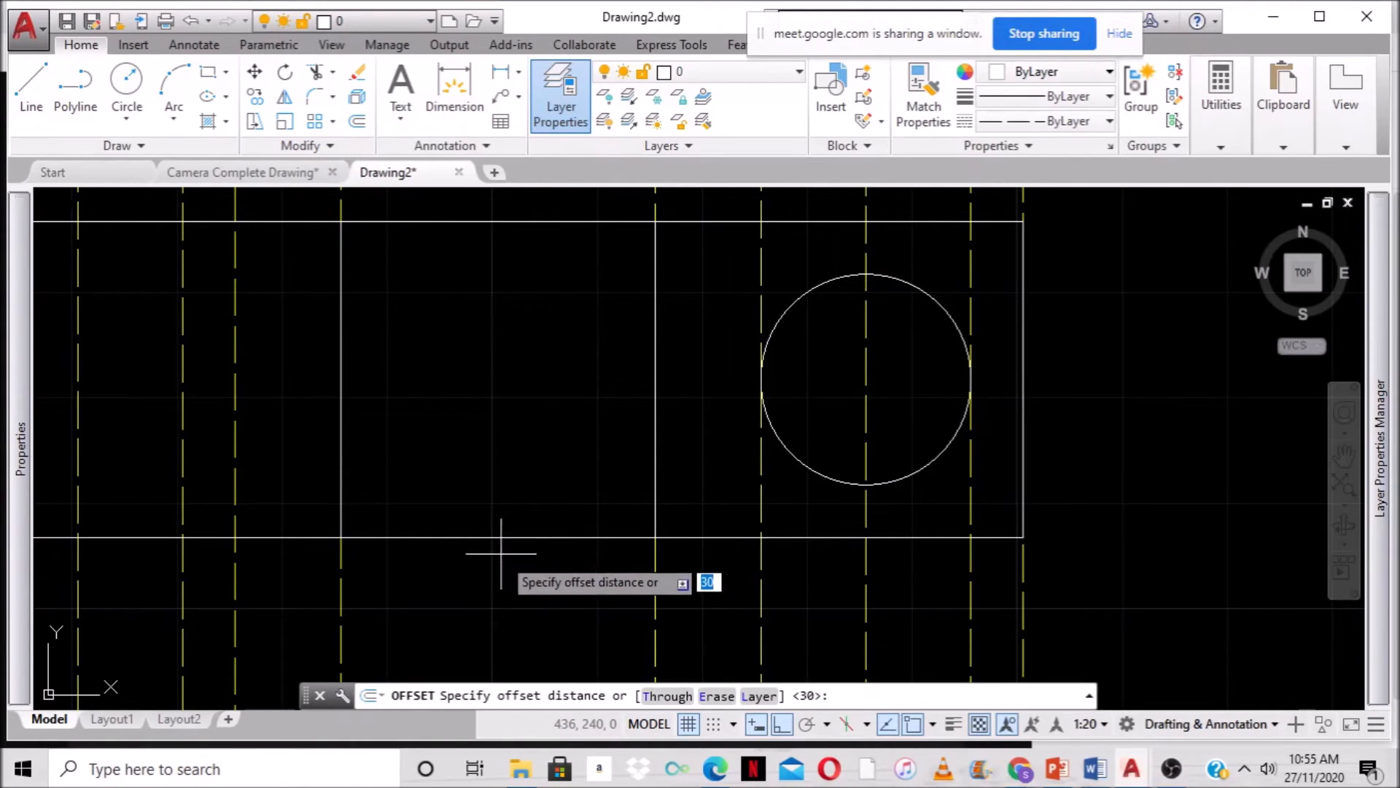
type("10")
key("Return")
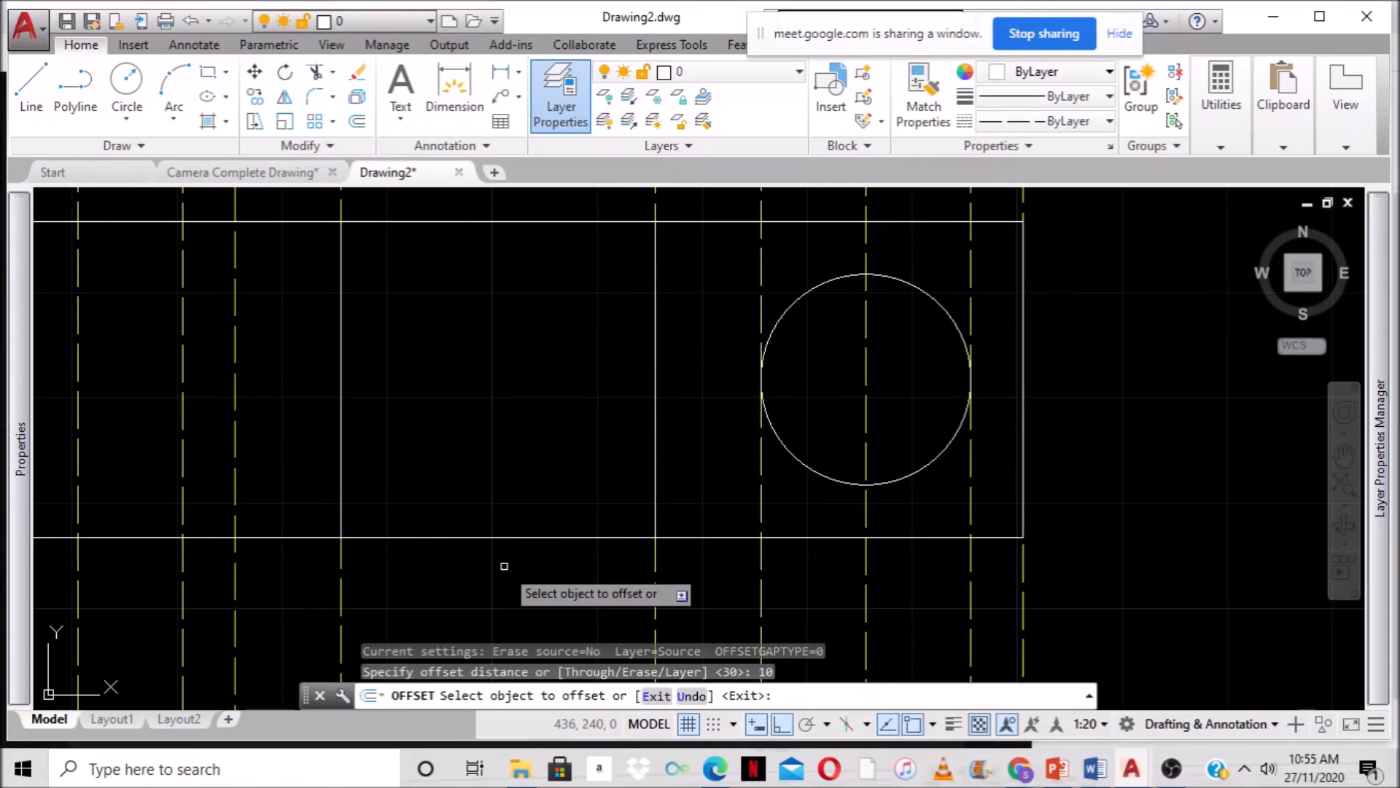
left_click(489, 536)
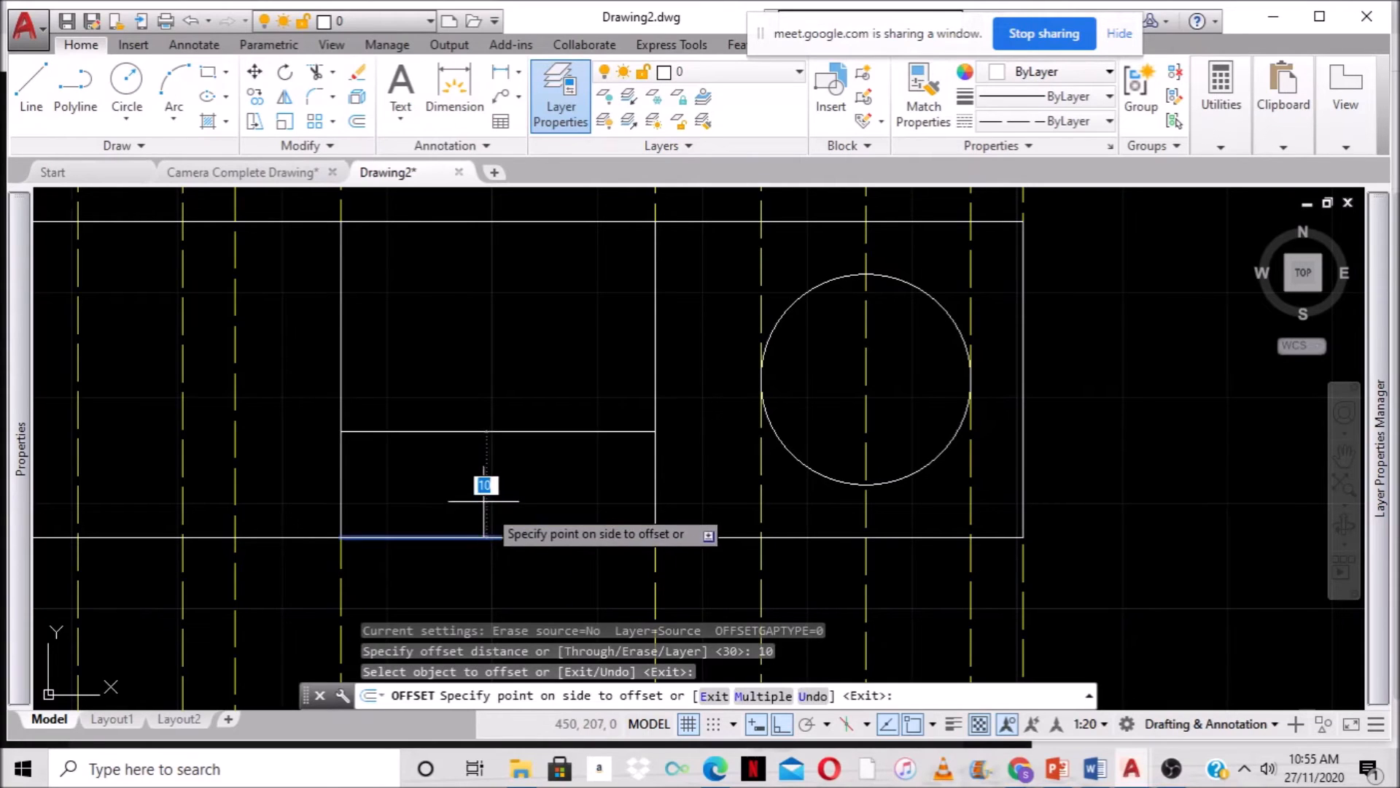
left_click(477, 475)
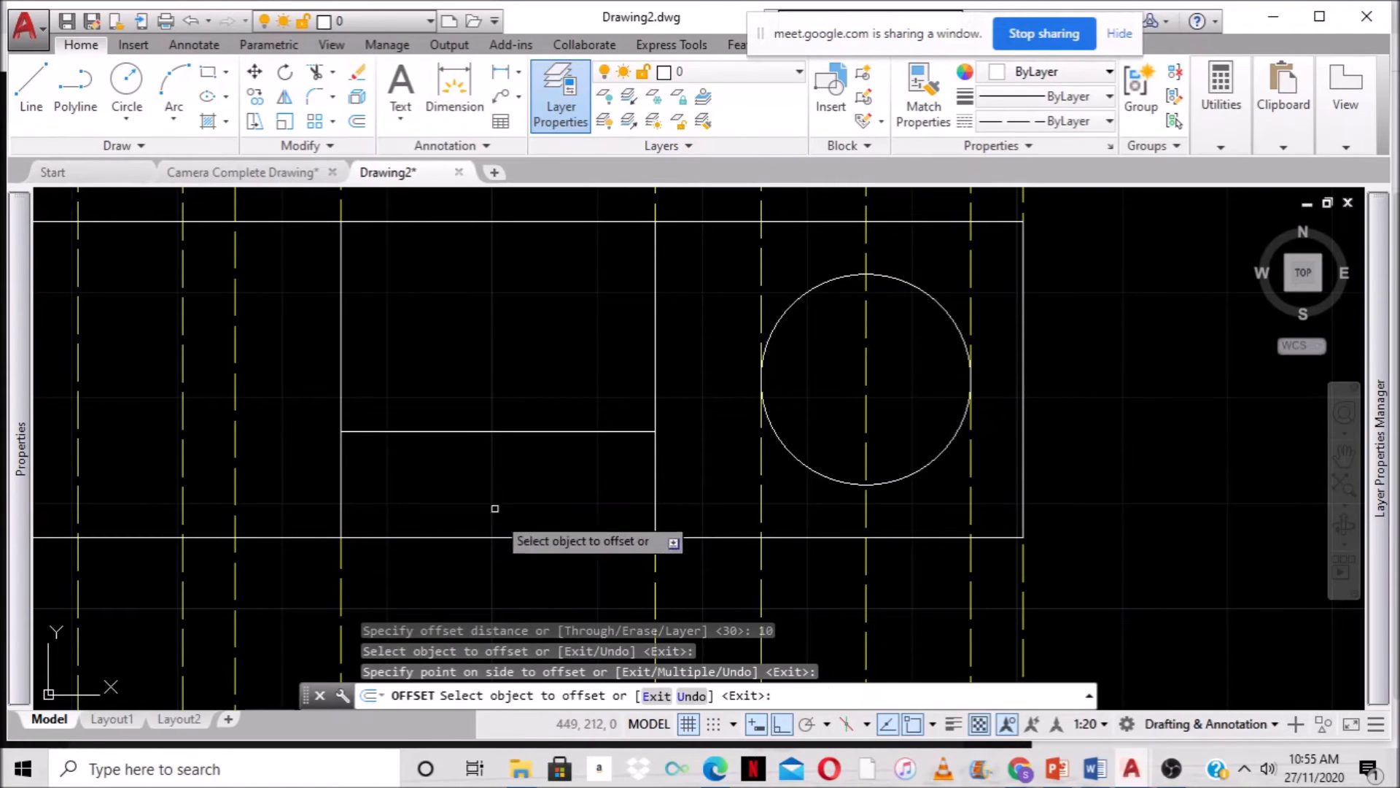
left_click(465, 538)
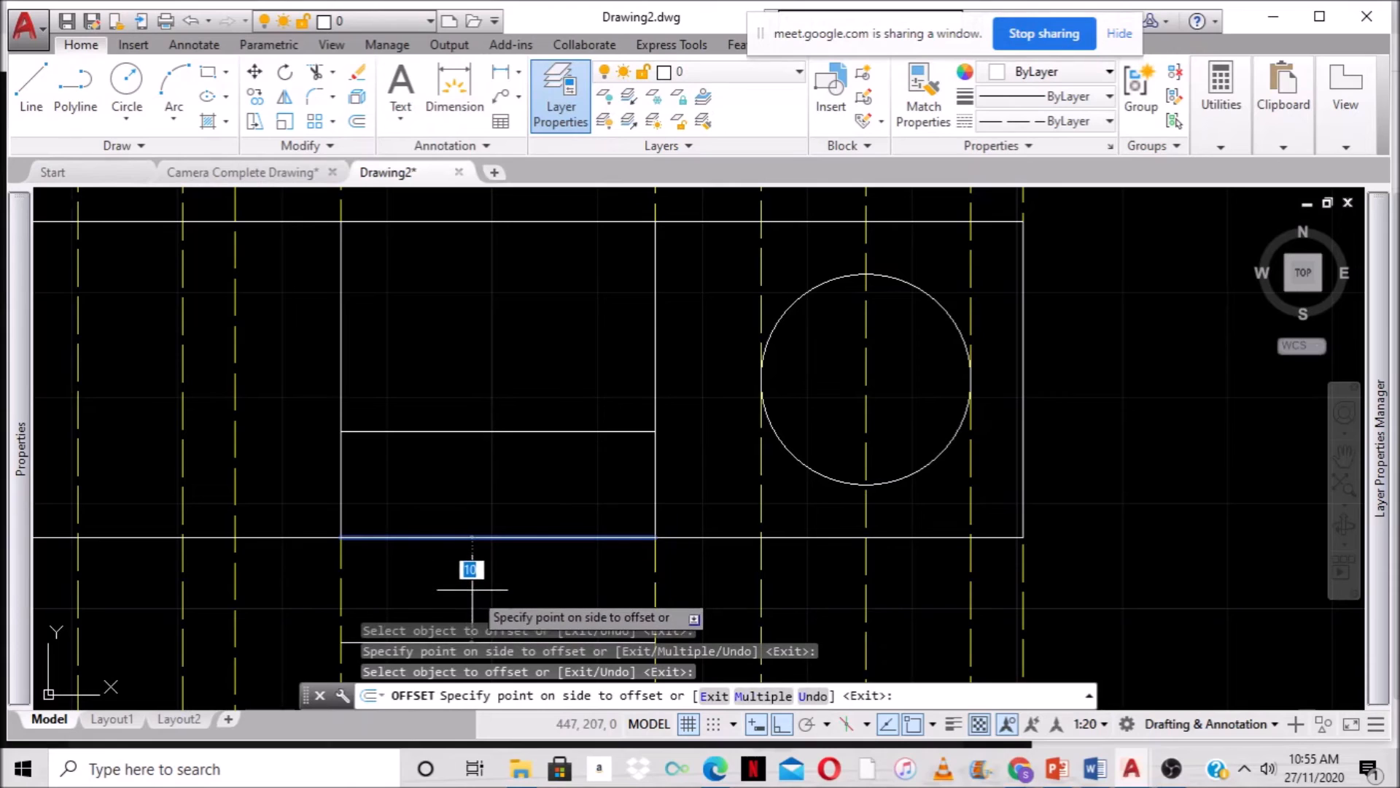
key("Escape")
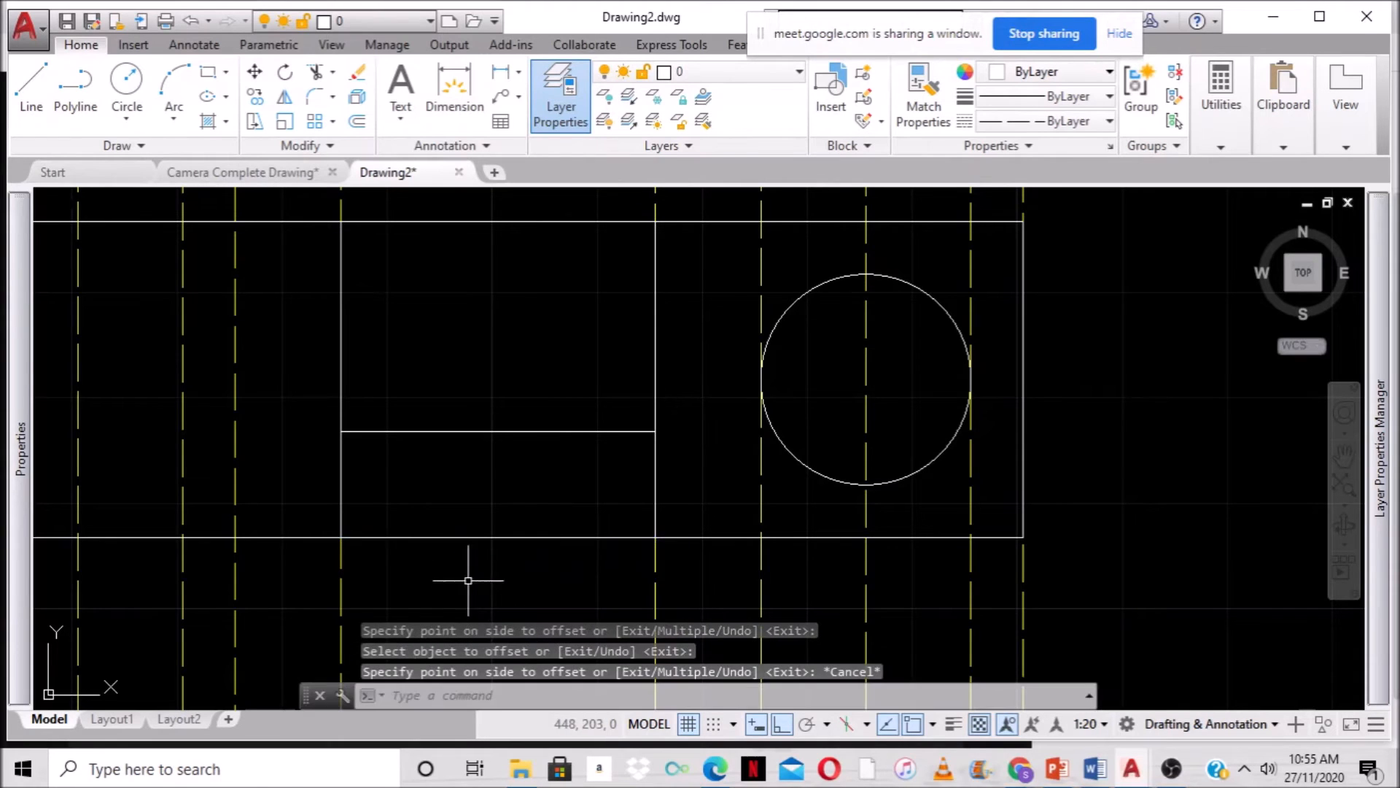
left_click(472, 540)
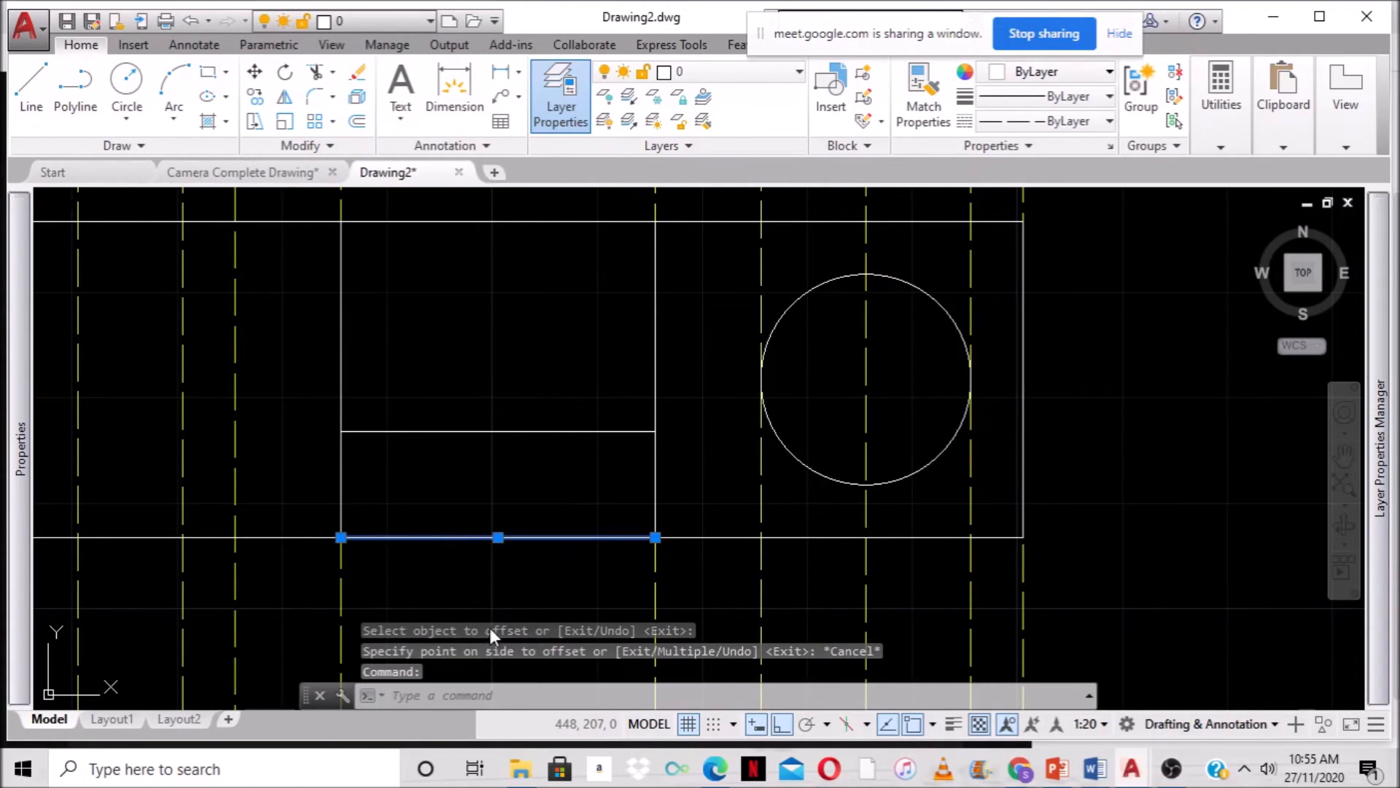
key("Delete")
Examine the top view's layout against the front view and the dimensioned isometric drawing.
scroll(468, 549, "down", 2)
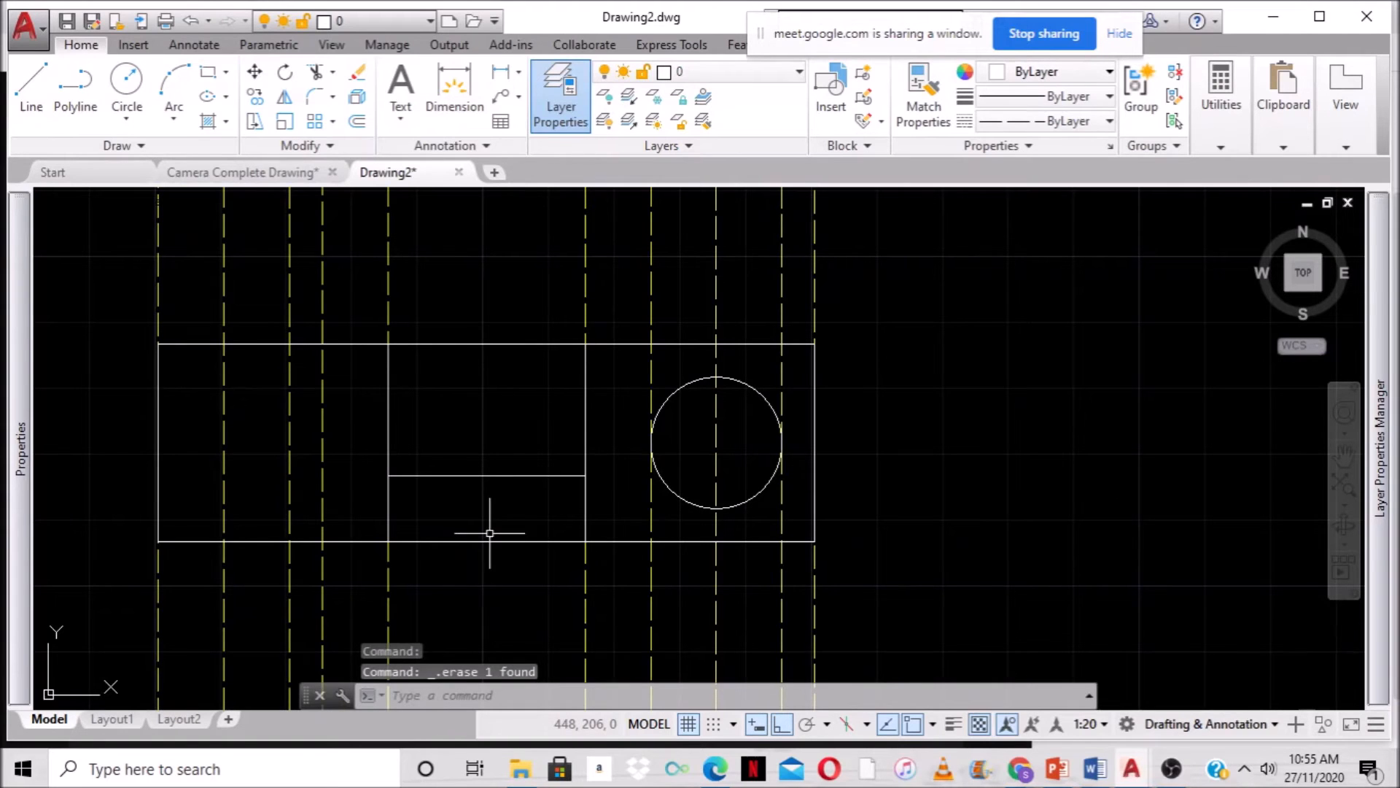
scroll(489, 533, "down", 1)
scroll(506, 485, "down", 3)
middle_click_drag(489, 519, 747, 438)
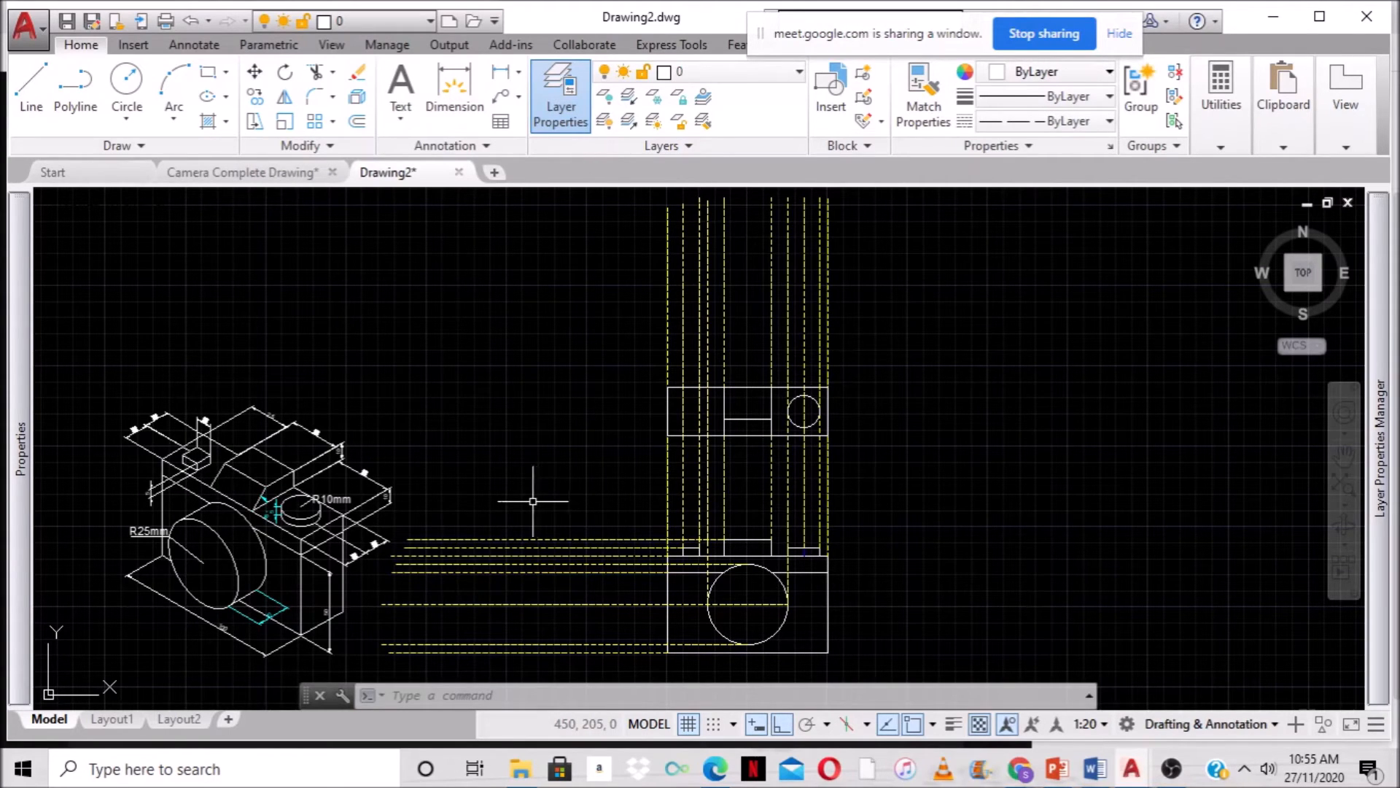
scroll(745, 469, "up", 2)
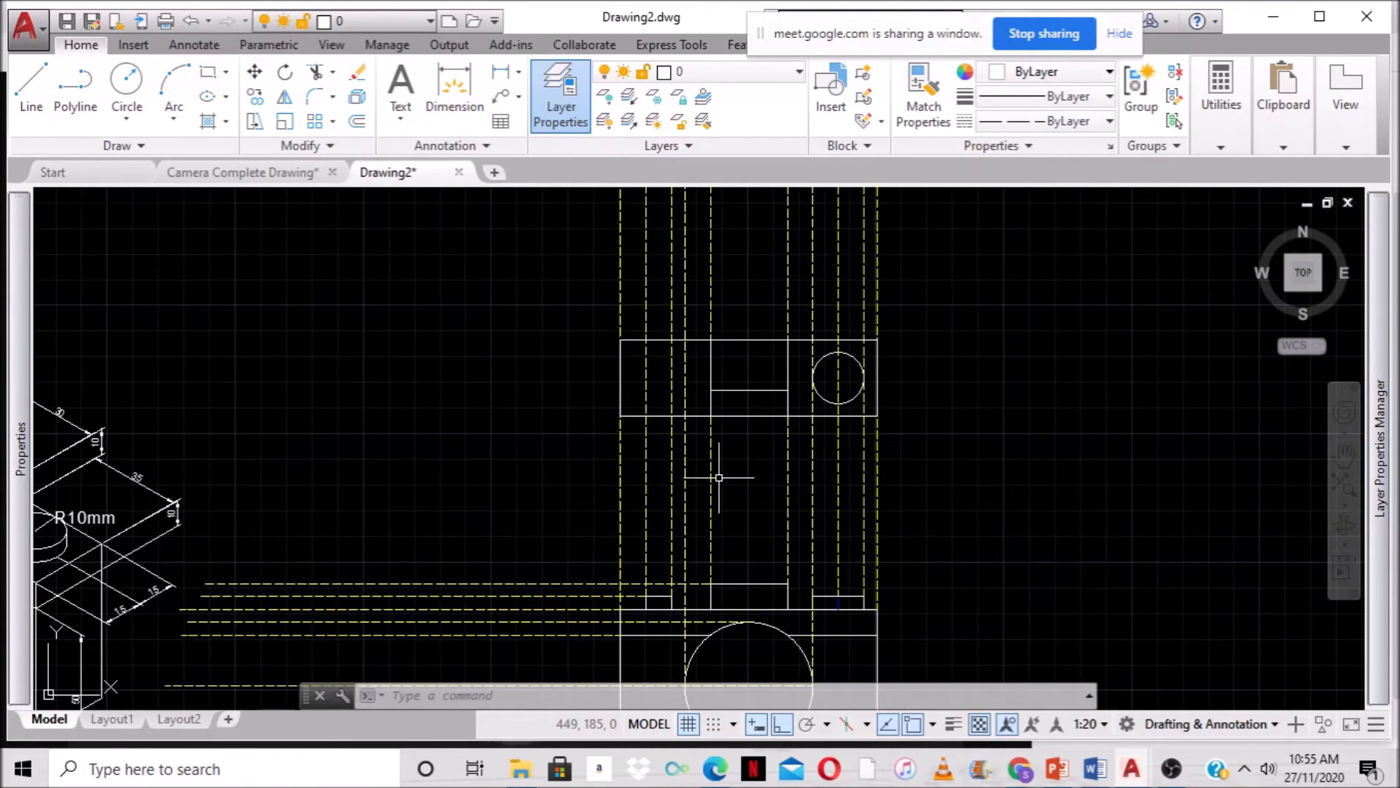
scroll(719, 478, "down", 2)
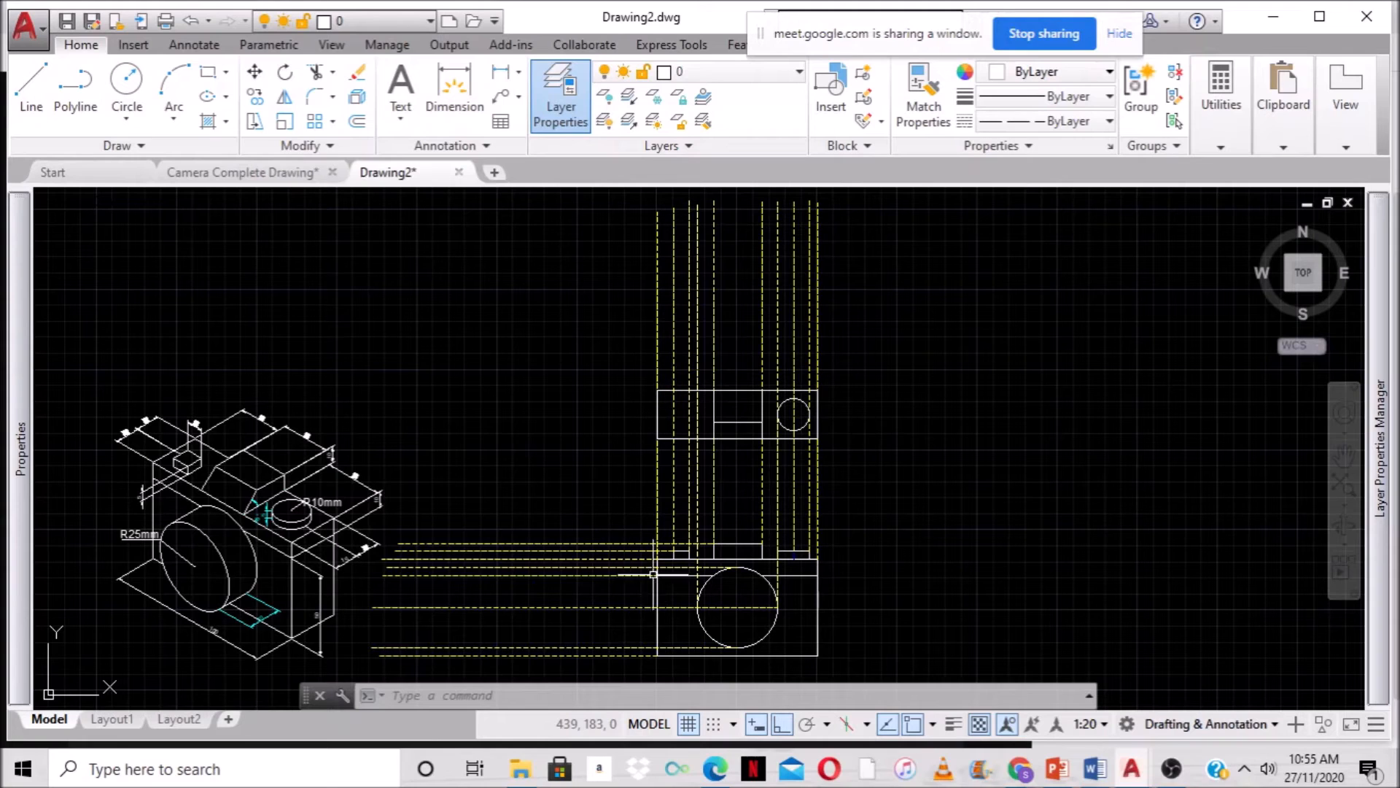
mouse_move(18, 514)
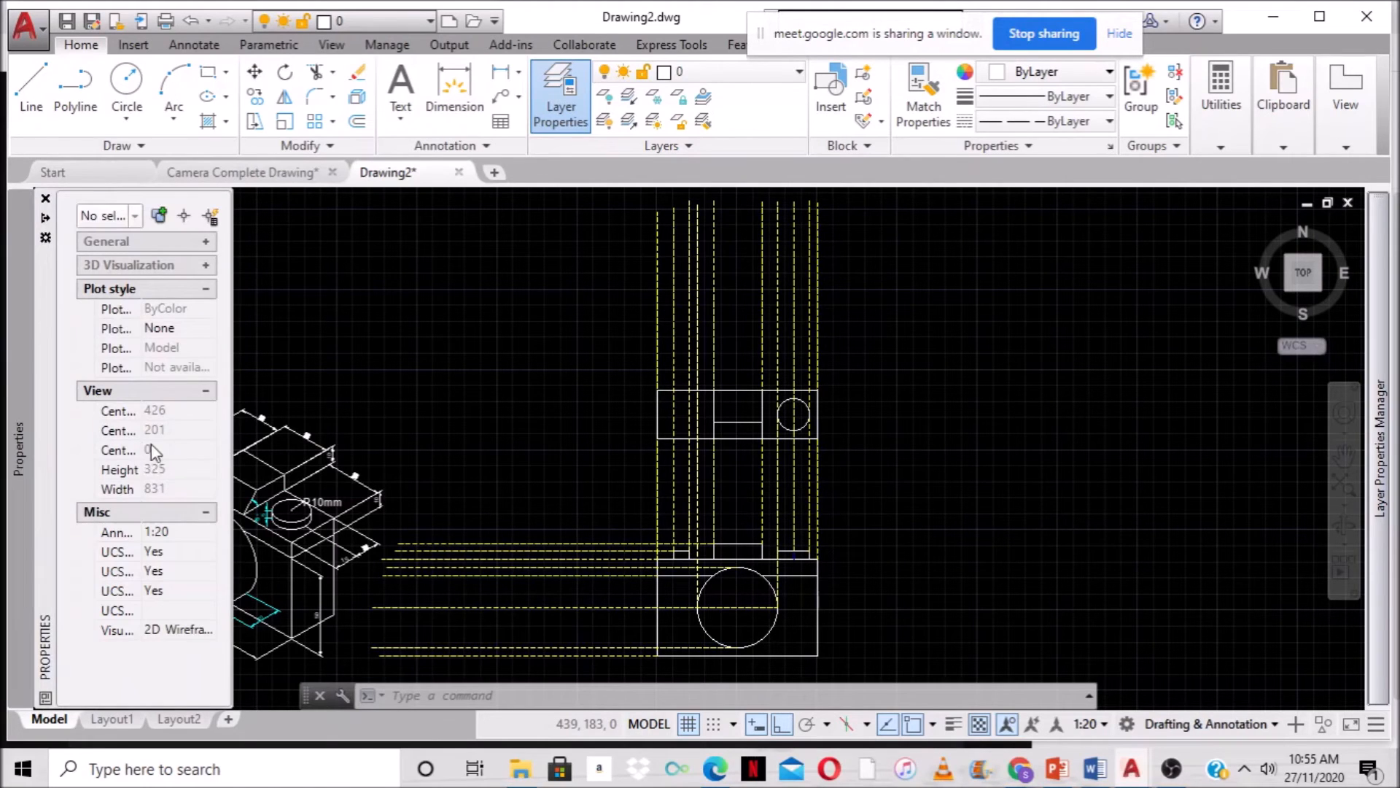
scroll(688, 555, "up", 2)
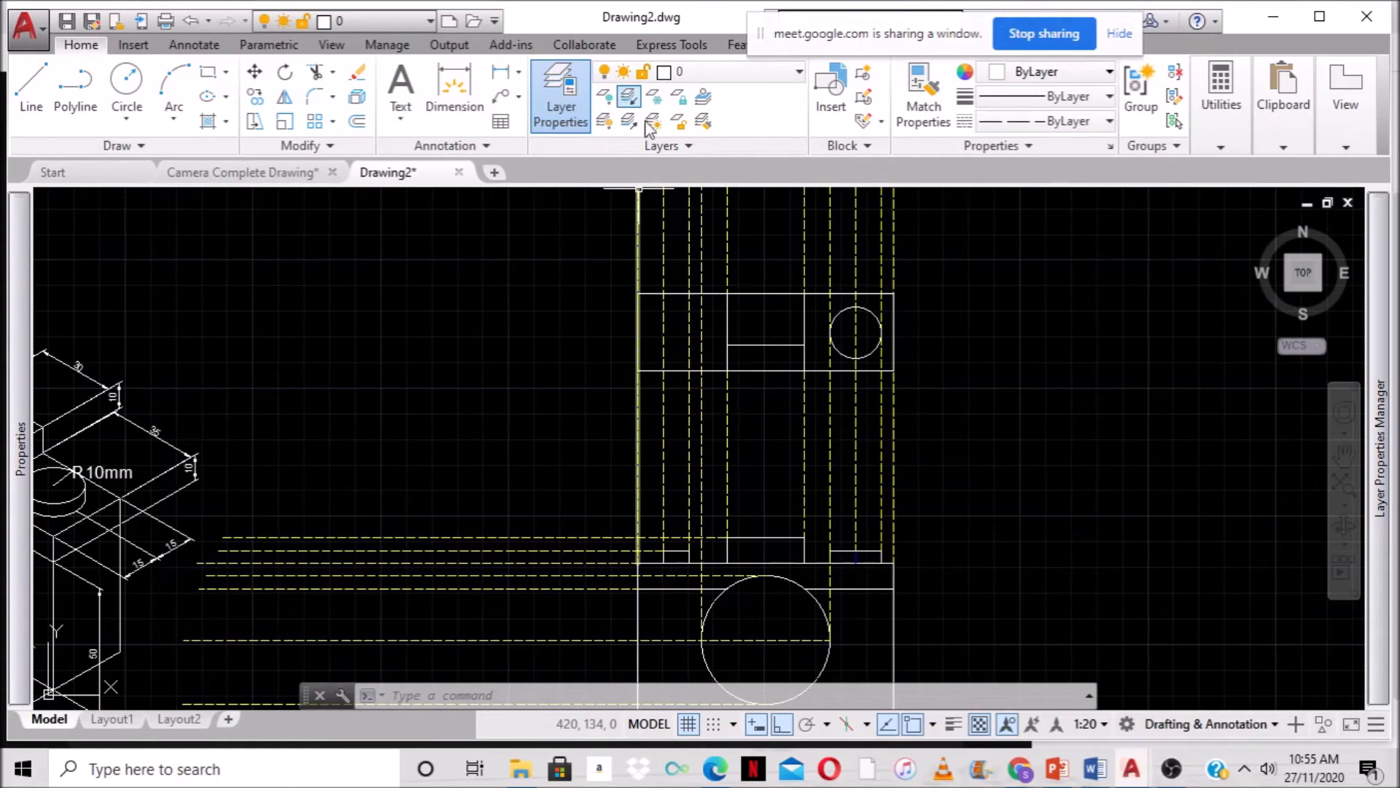
Make CENTER the current layer and draw a horizontal centre line across the top view between the midpoints of its two side edges.
mouse_move(1383, 390)
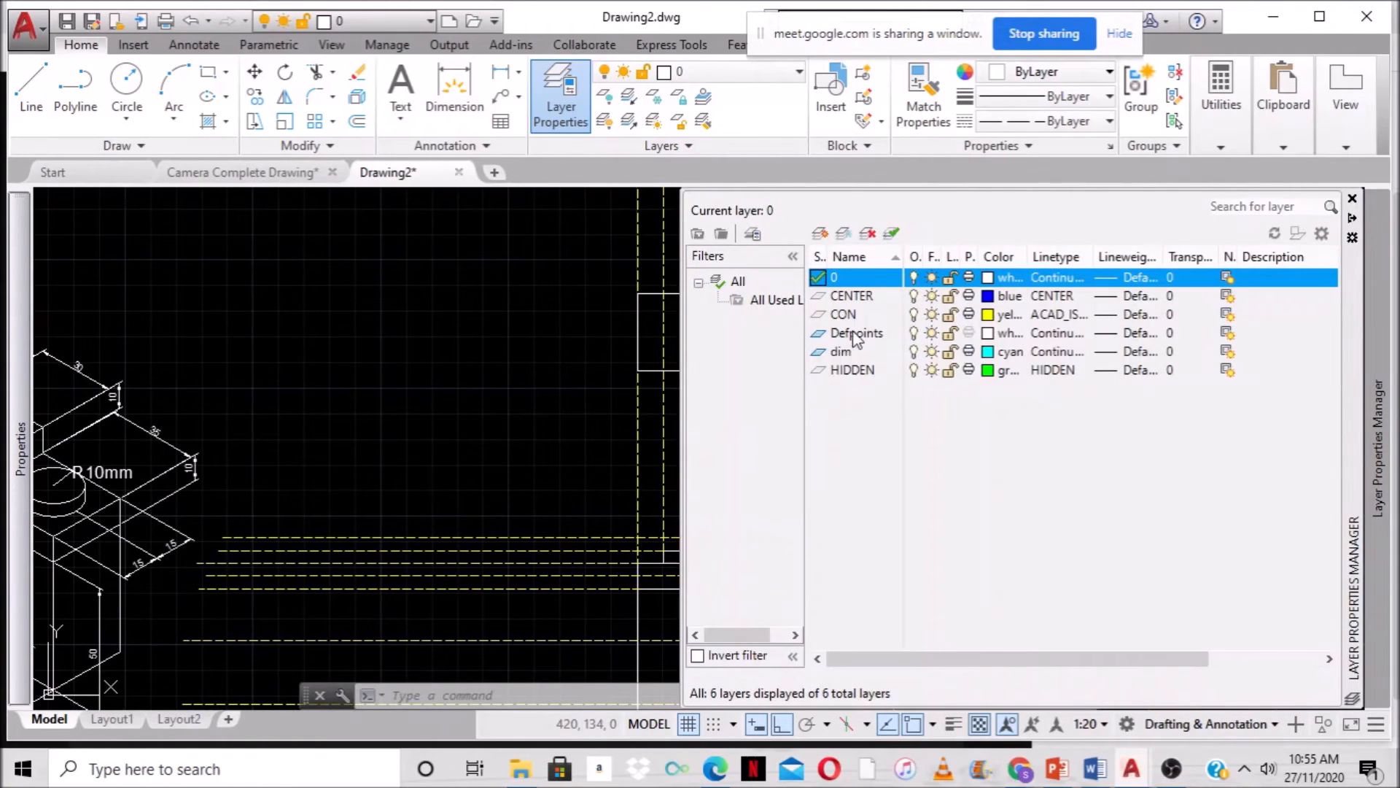
left_click(822, 299)
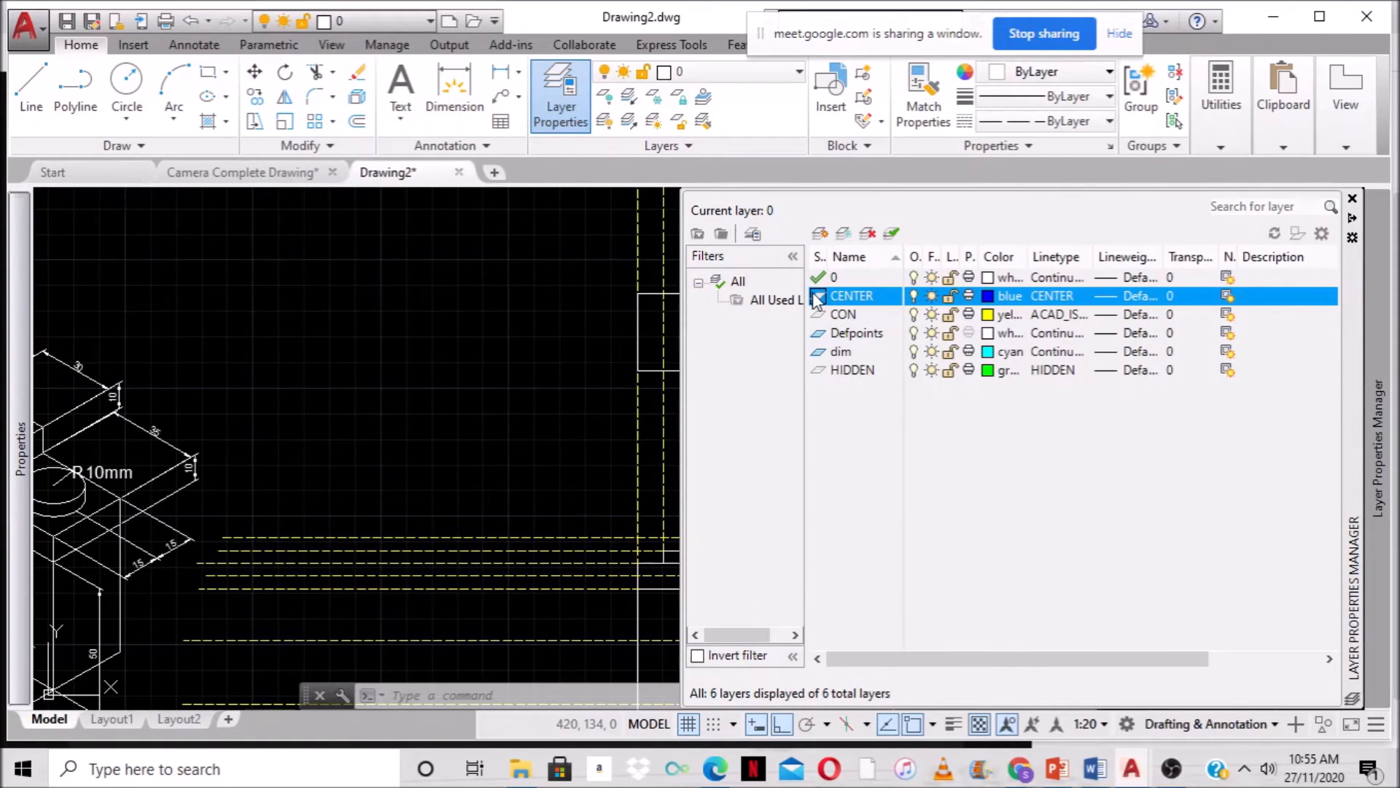
double_click(817, 299)
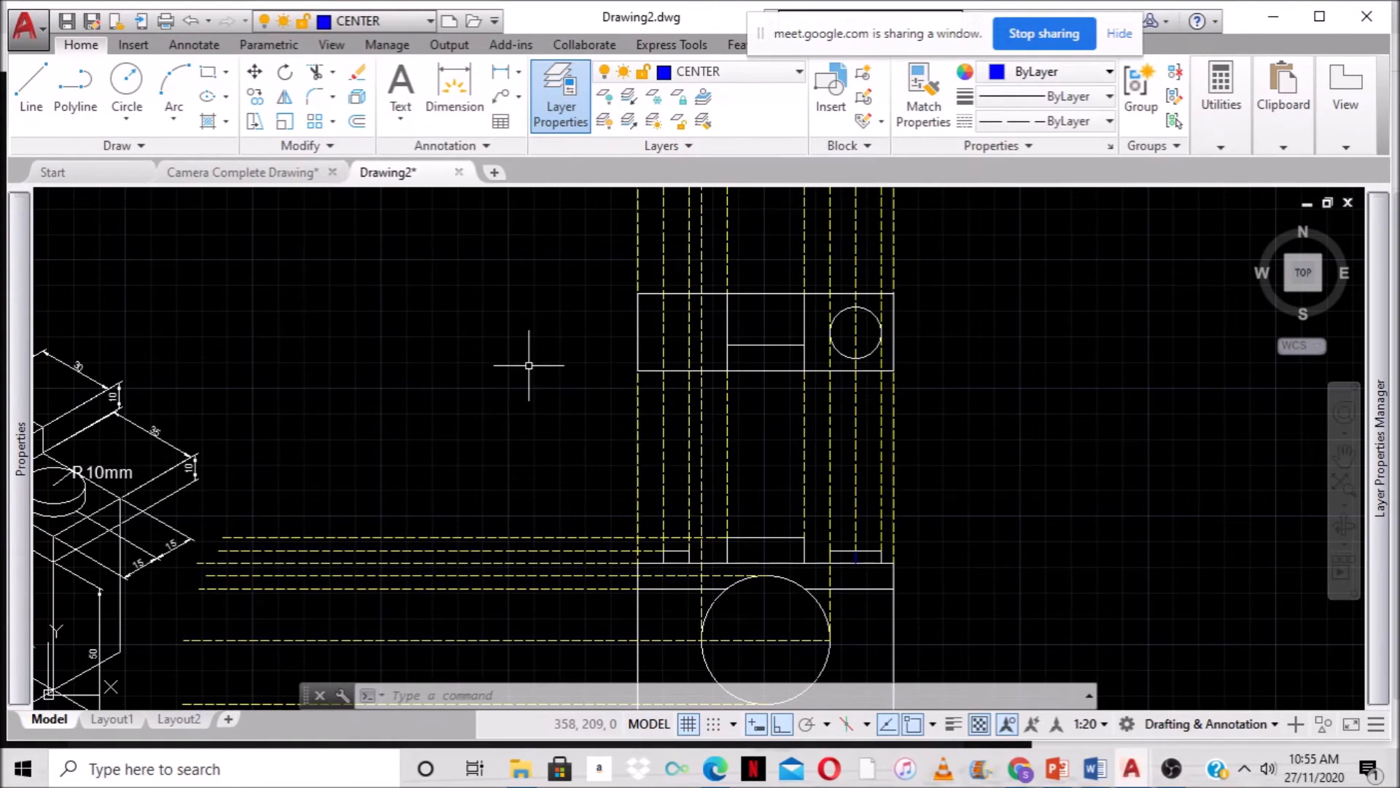
left_click(16, 108)
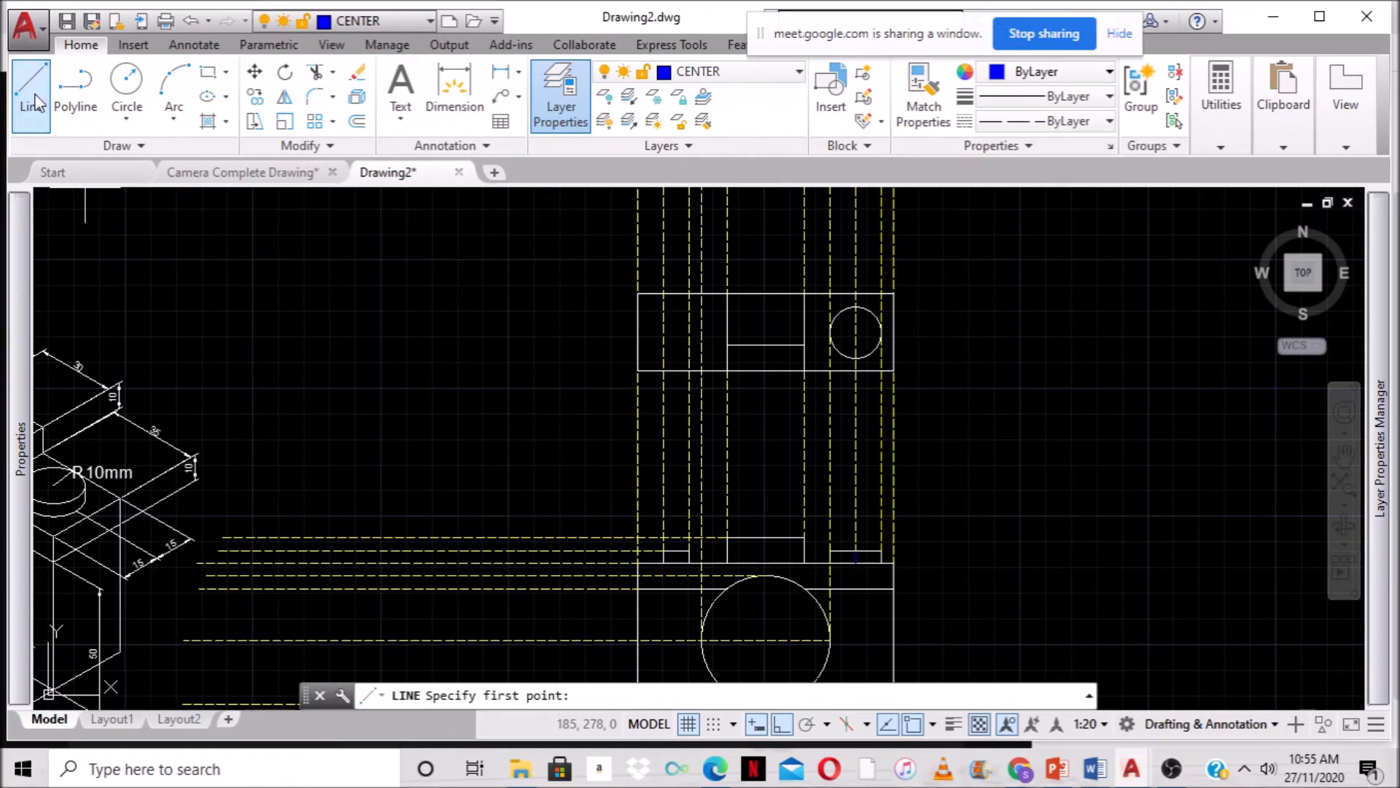
left_click(894, 334)
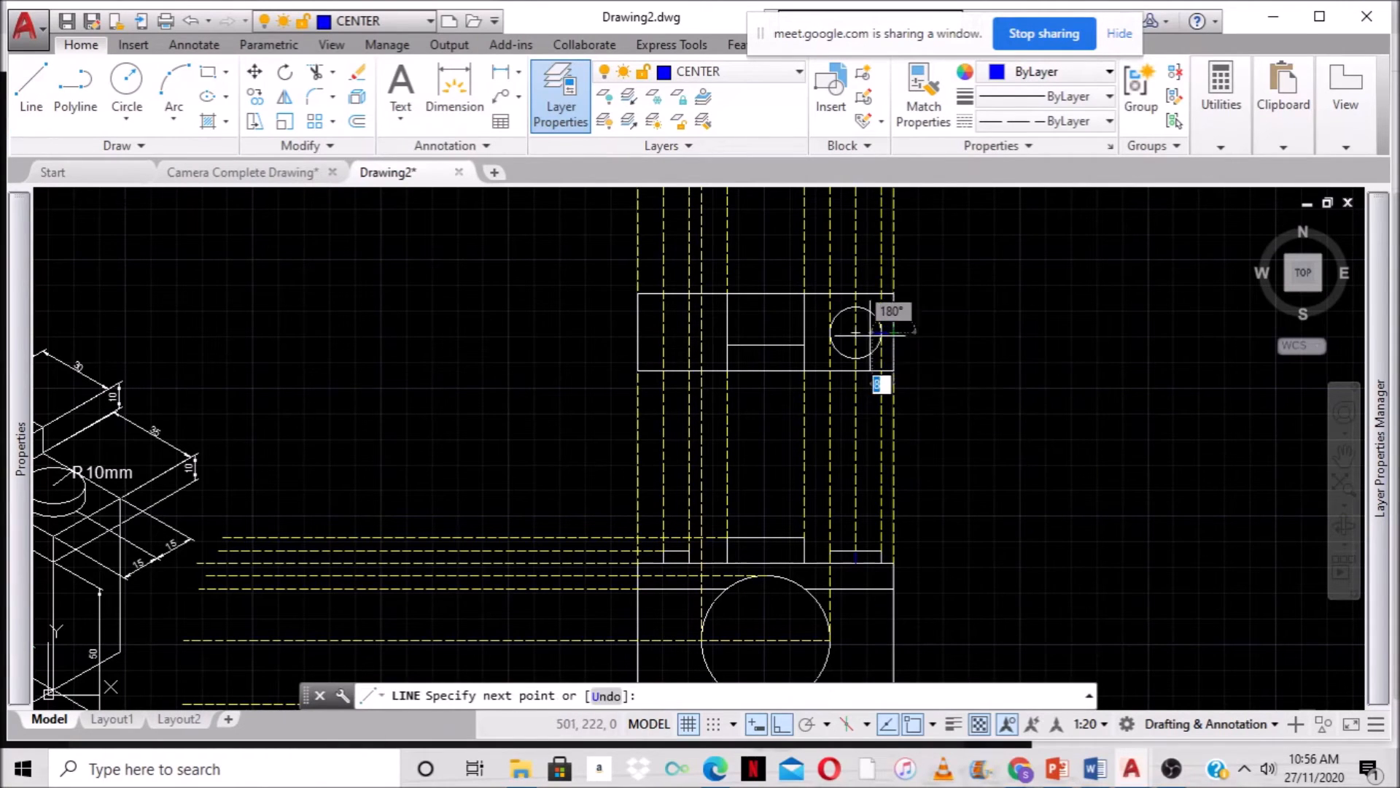
left_click(638, 334)
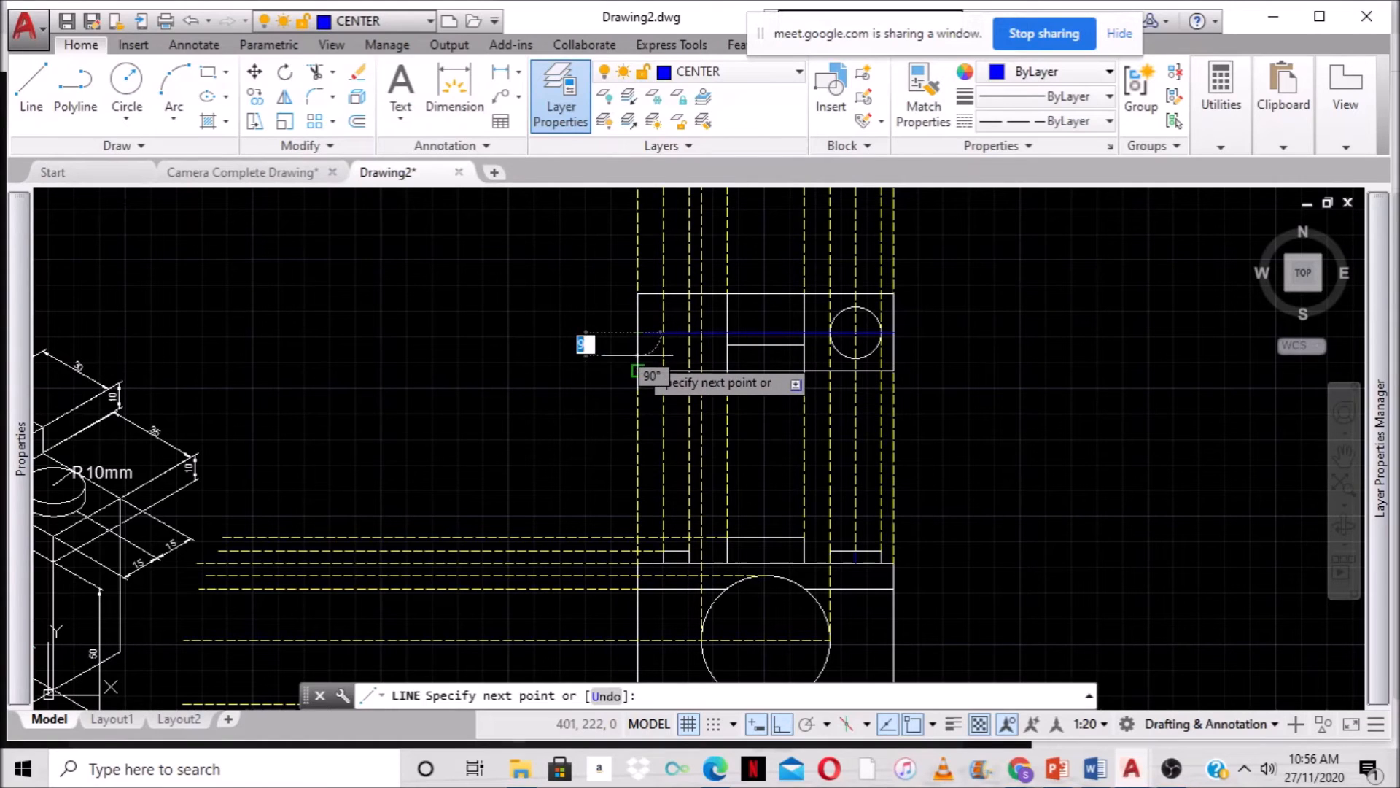
key("Escape")
middle_click_drag(951, 477, 934, 507)
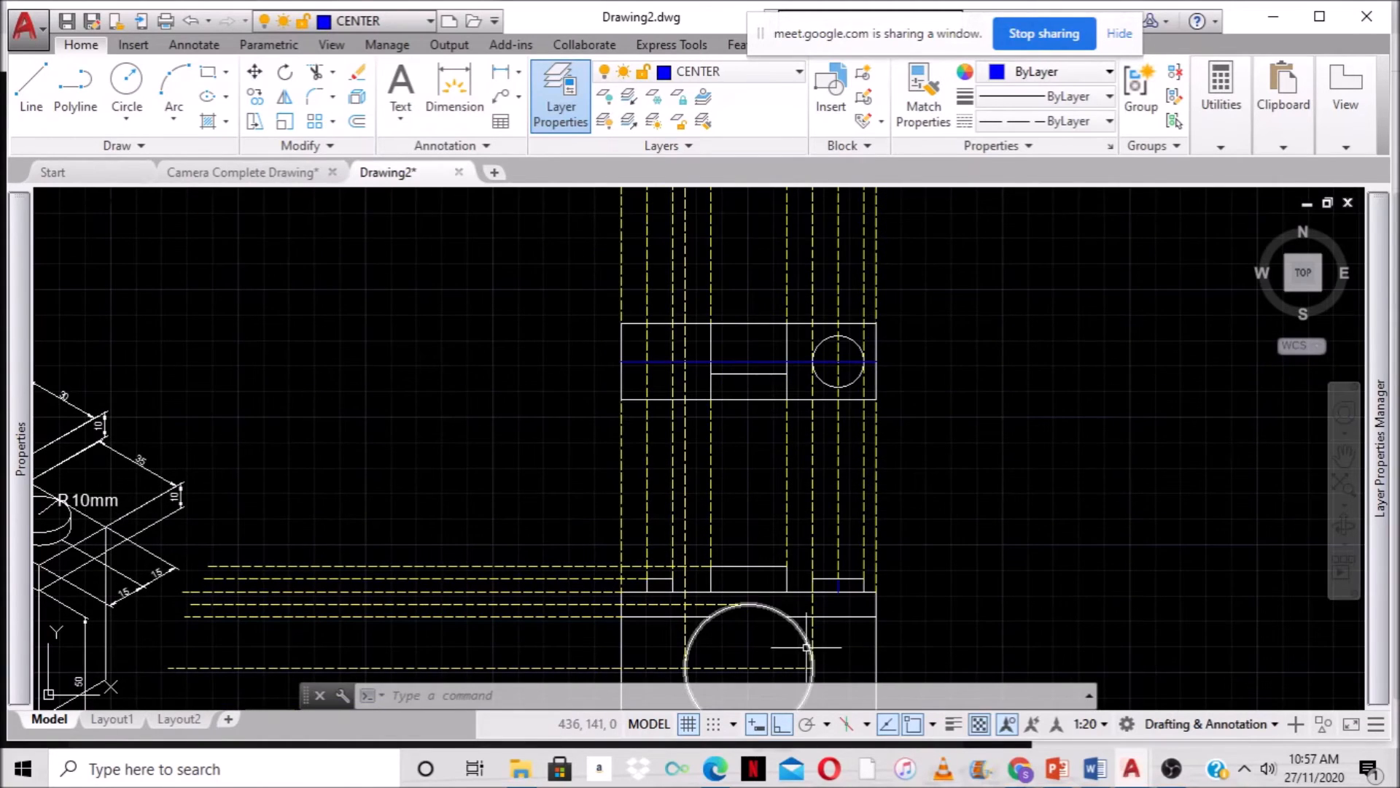
Draw a vertical centre line from the bottom quadrant of the top view's circle up to the rectangle's upper edge.
mouse_move(811, 645)
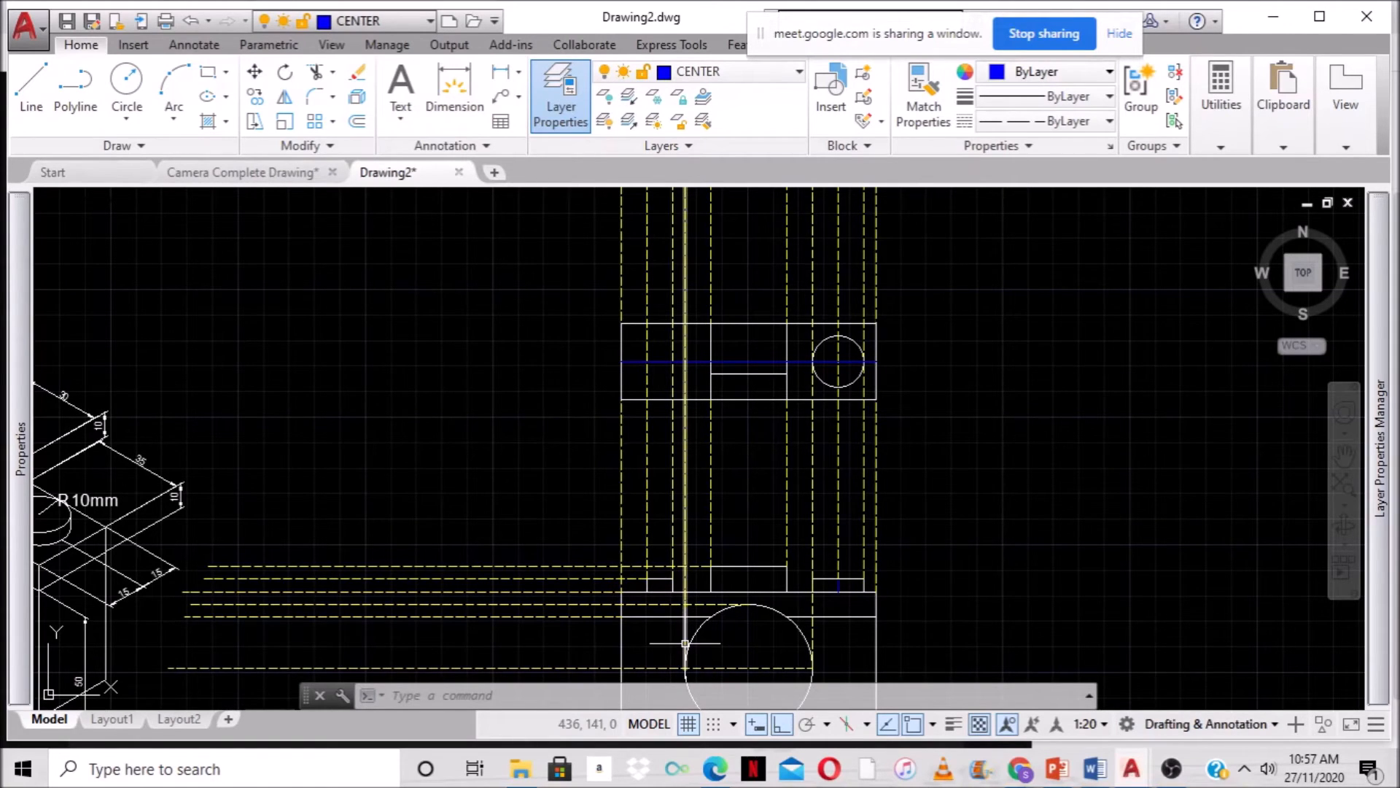
mouse_move(685, 643)
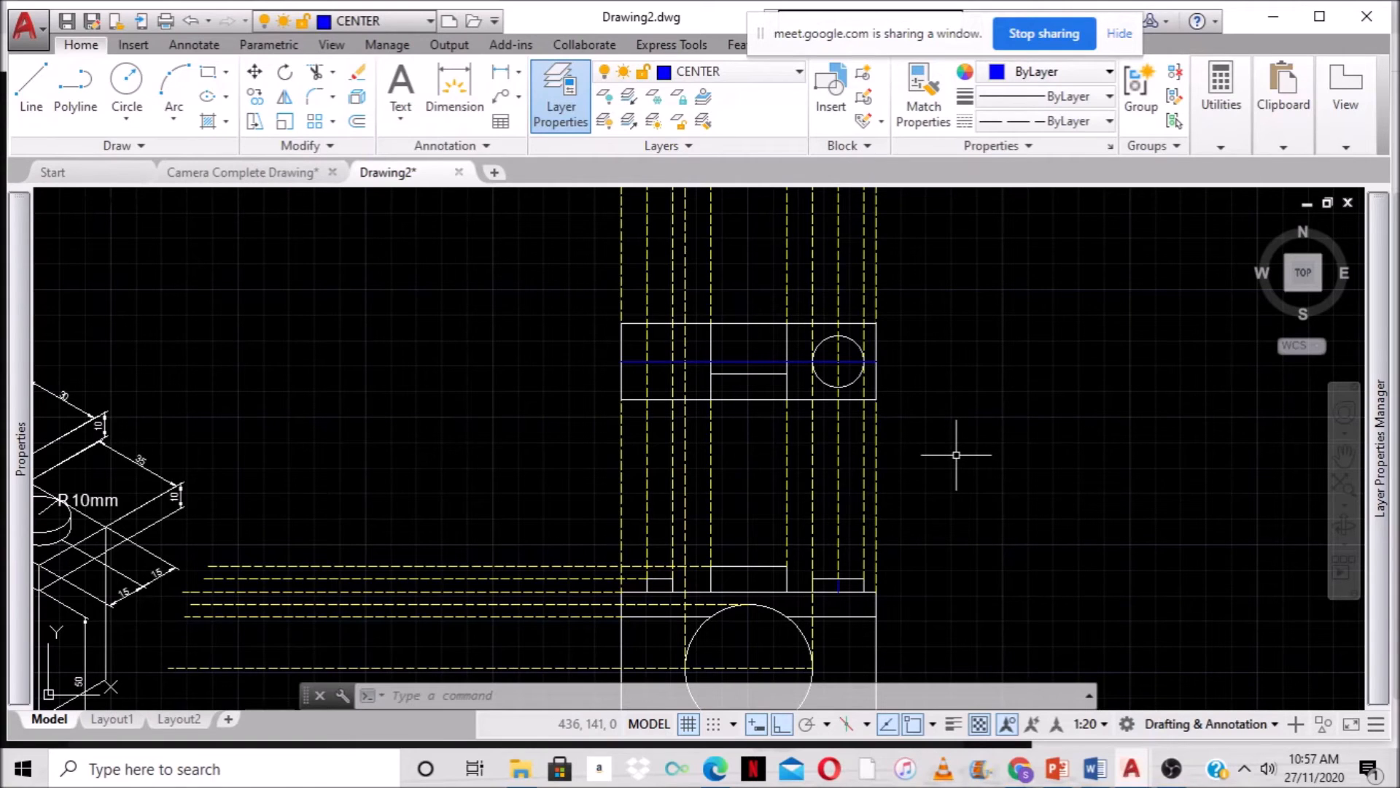
type("l")
key("Return")
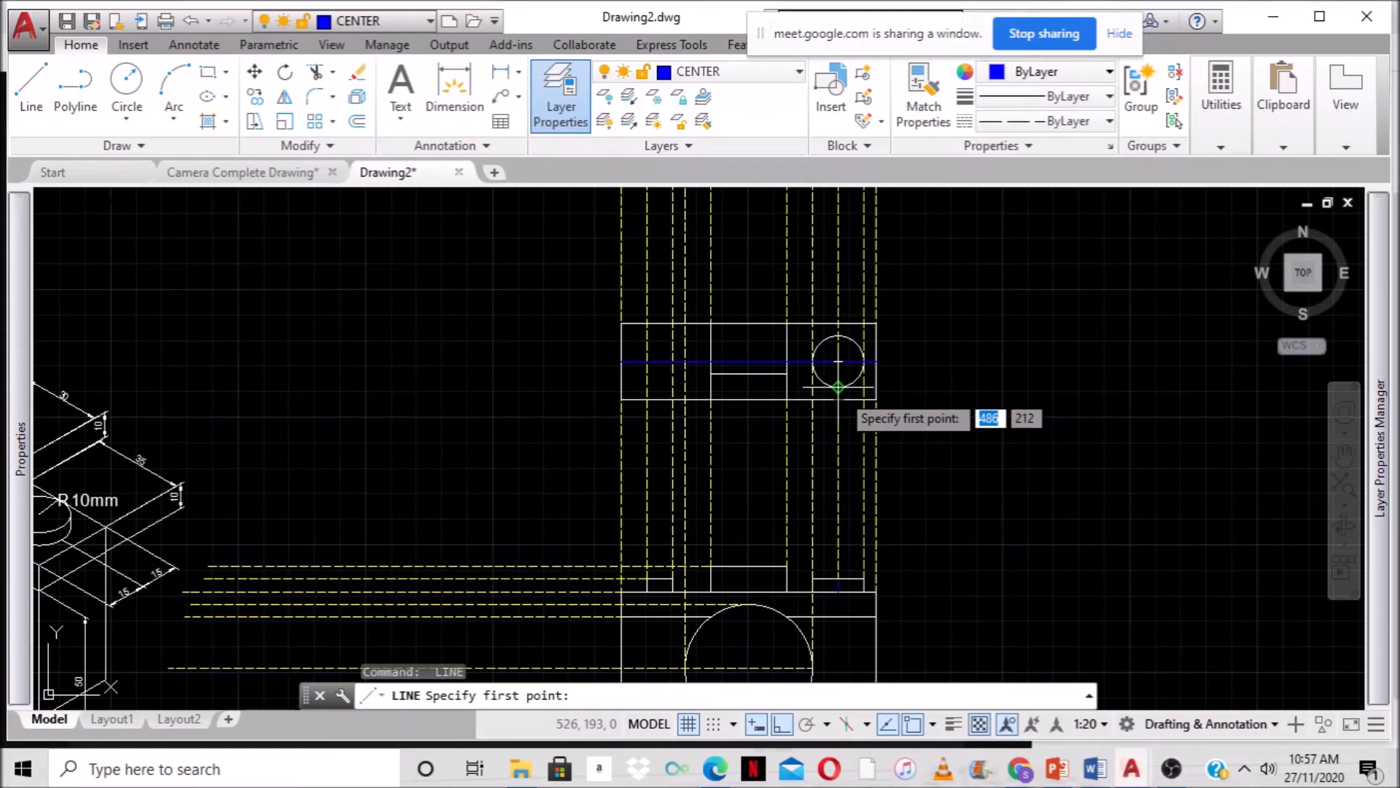
left_click(838, 387)
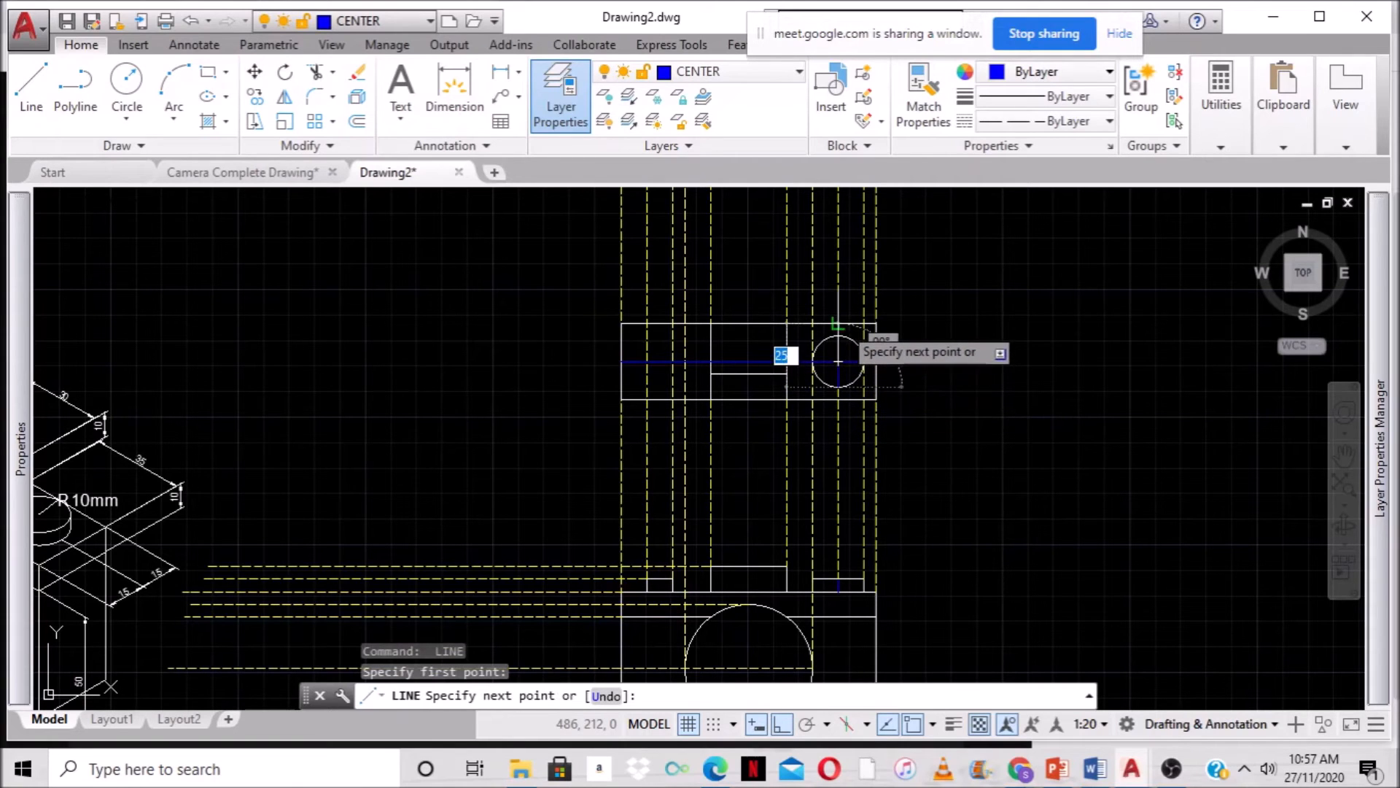
left_click(838, 323)
key("Return")
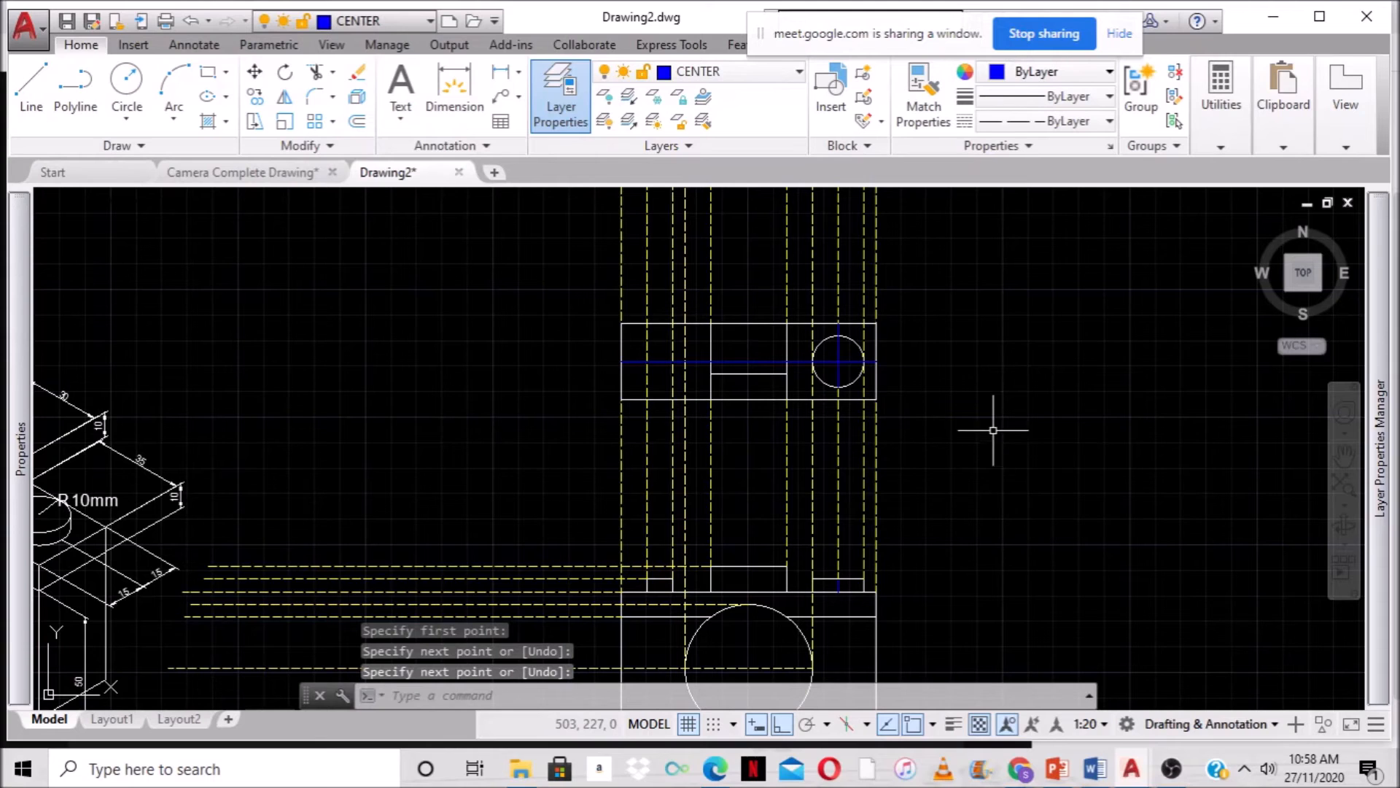
Shorten the vertical centre line so its upper end meets the circle's top quadrant, making it 20 mm long.
scroll(948, 415, "up", 4)
middle_click_drag(938, 391, 1019, 611)
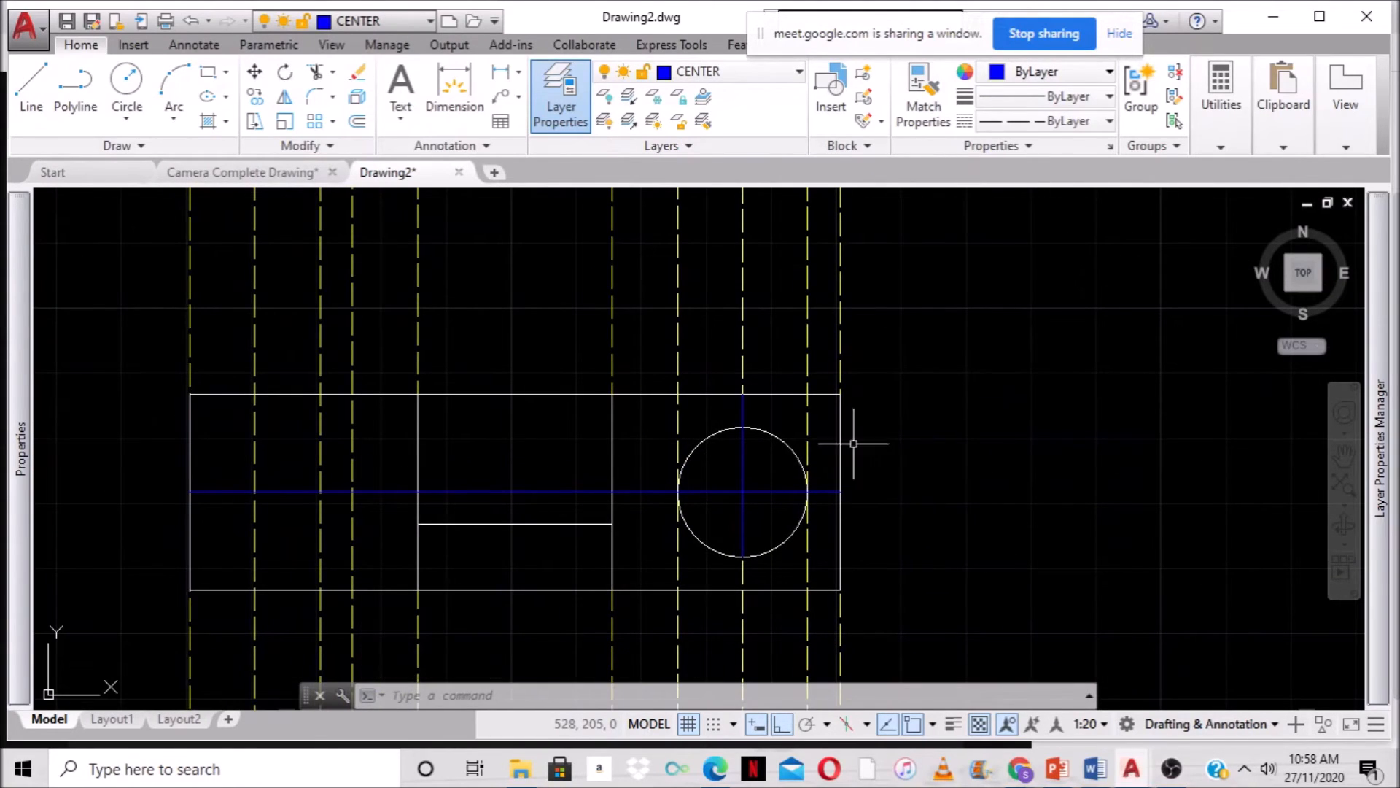
left_click(742, 394)
left_click(742, 395)
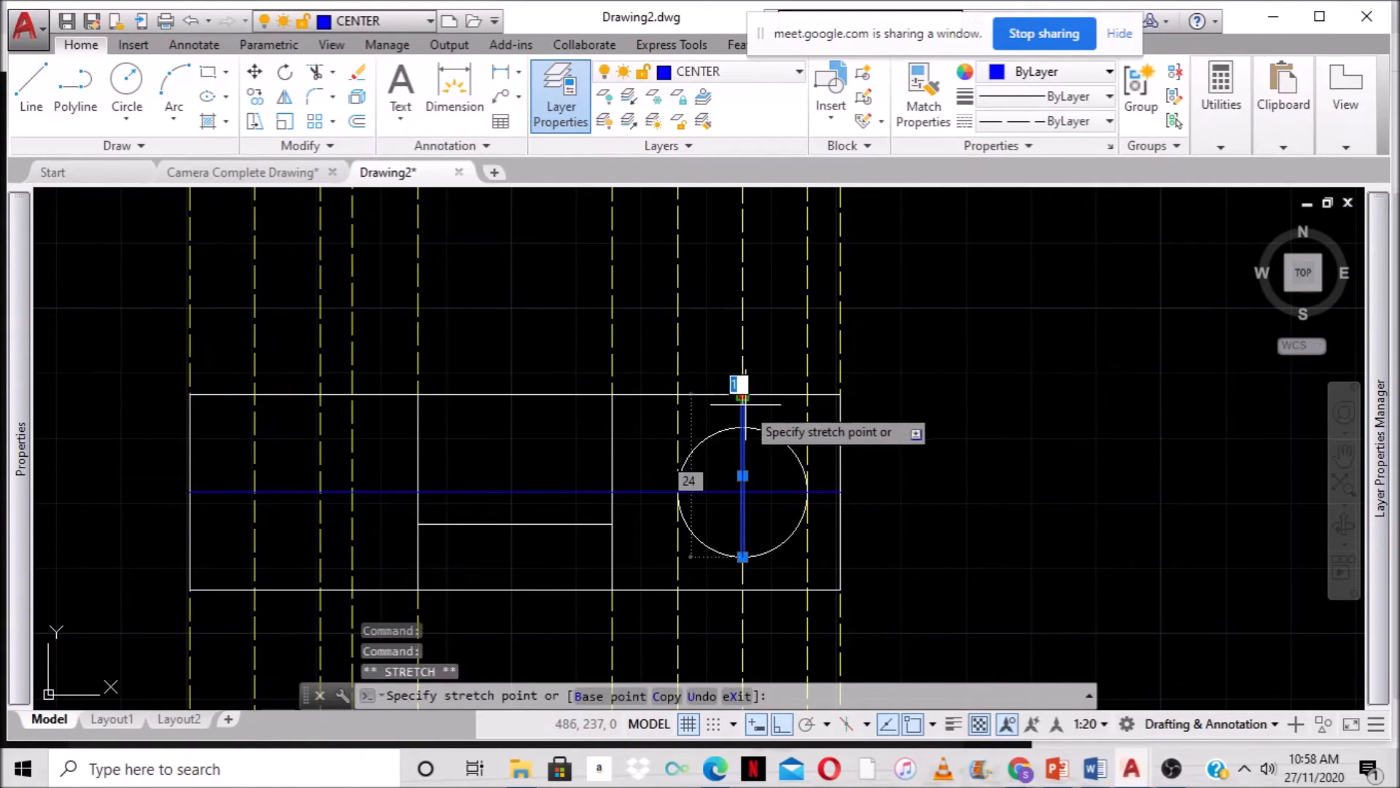
left_click(742, 394)
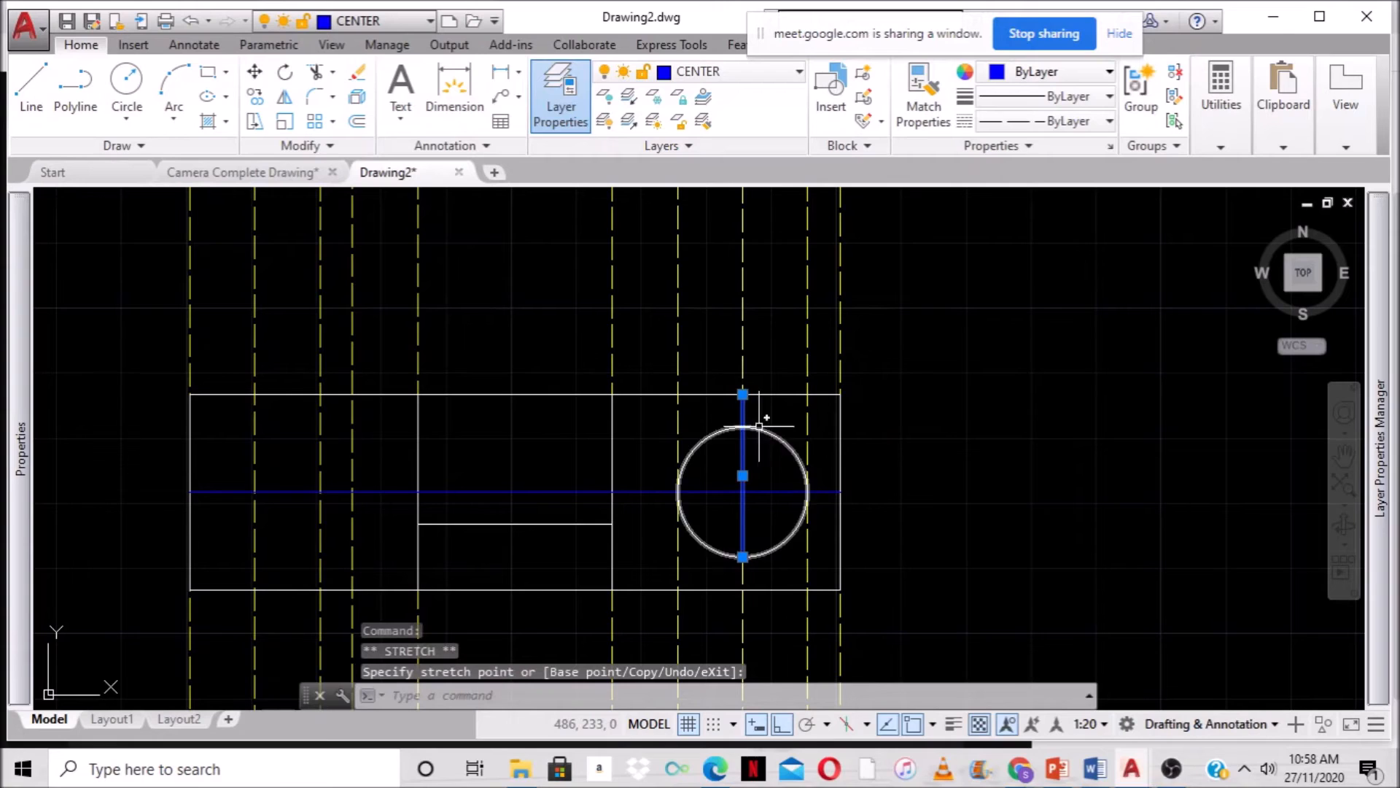
left_click(742, 394)
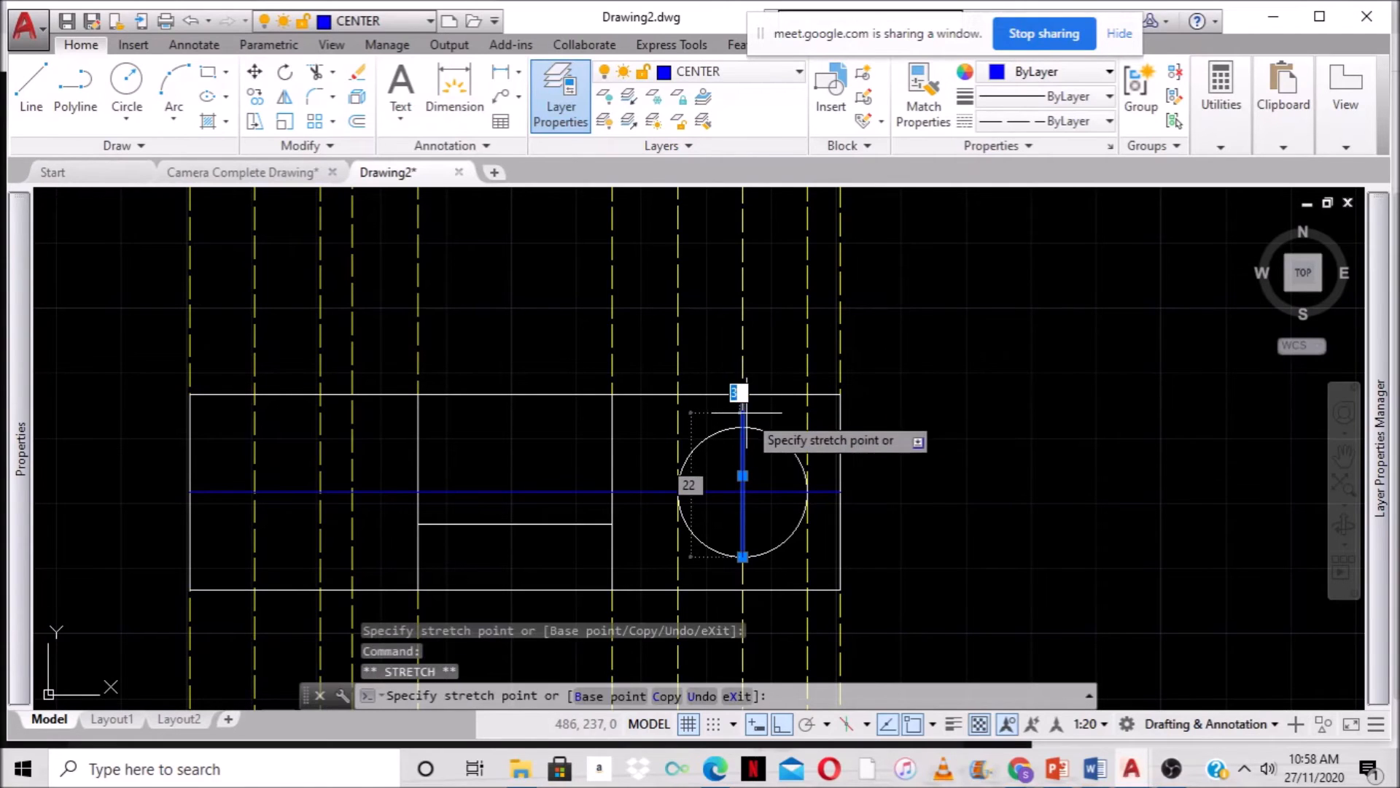
left_click(750, 413)
left_click(742, 394)
left_click(742, 394)
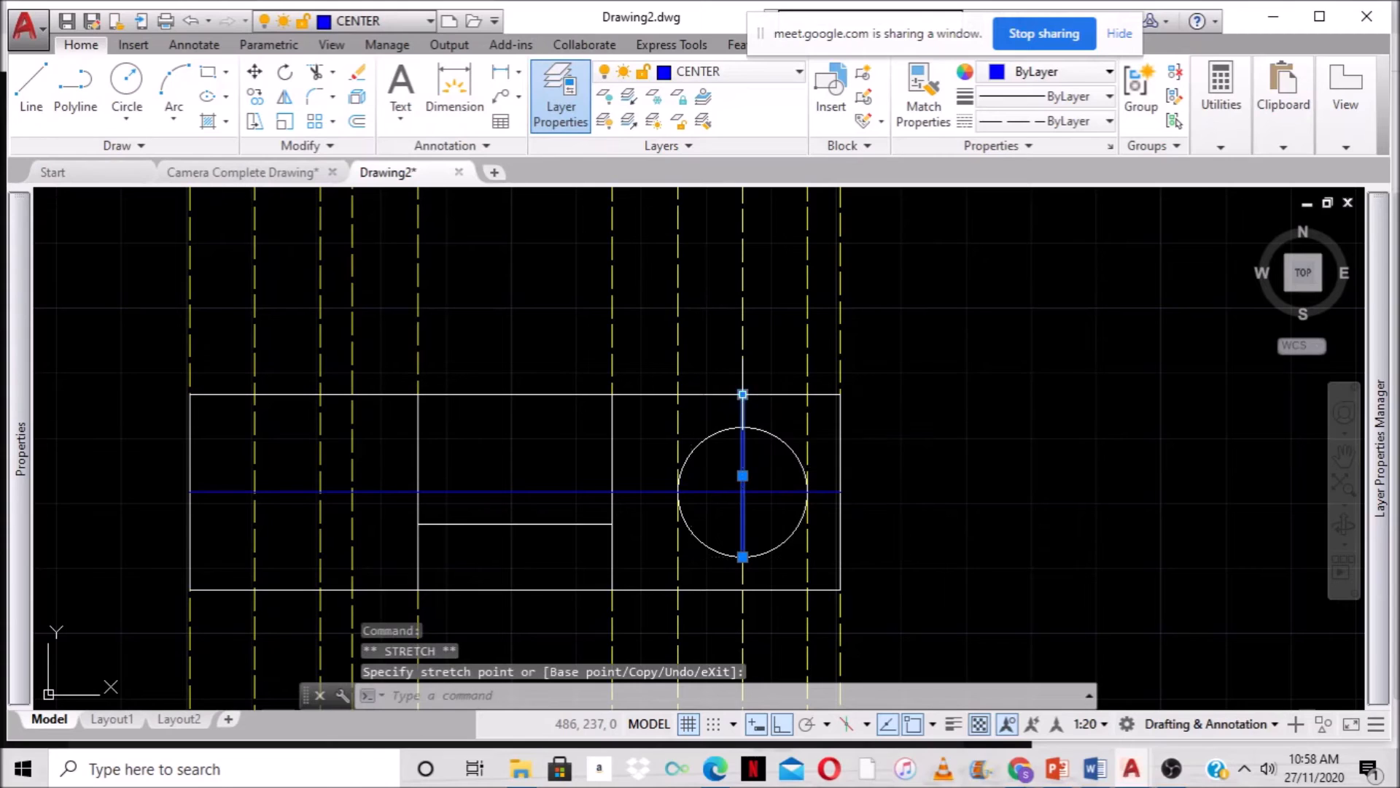
left_click(742, 394)
left_click(739, 410)
left_click(742, 395)
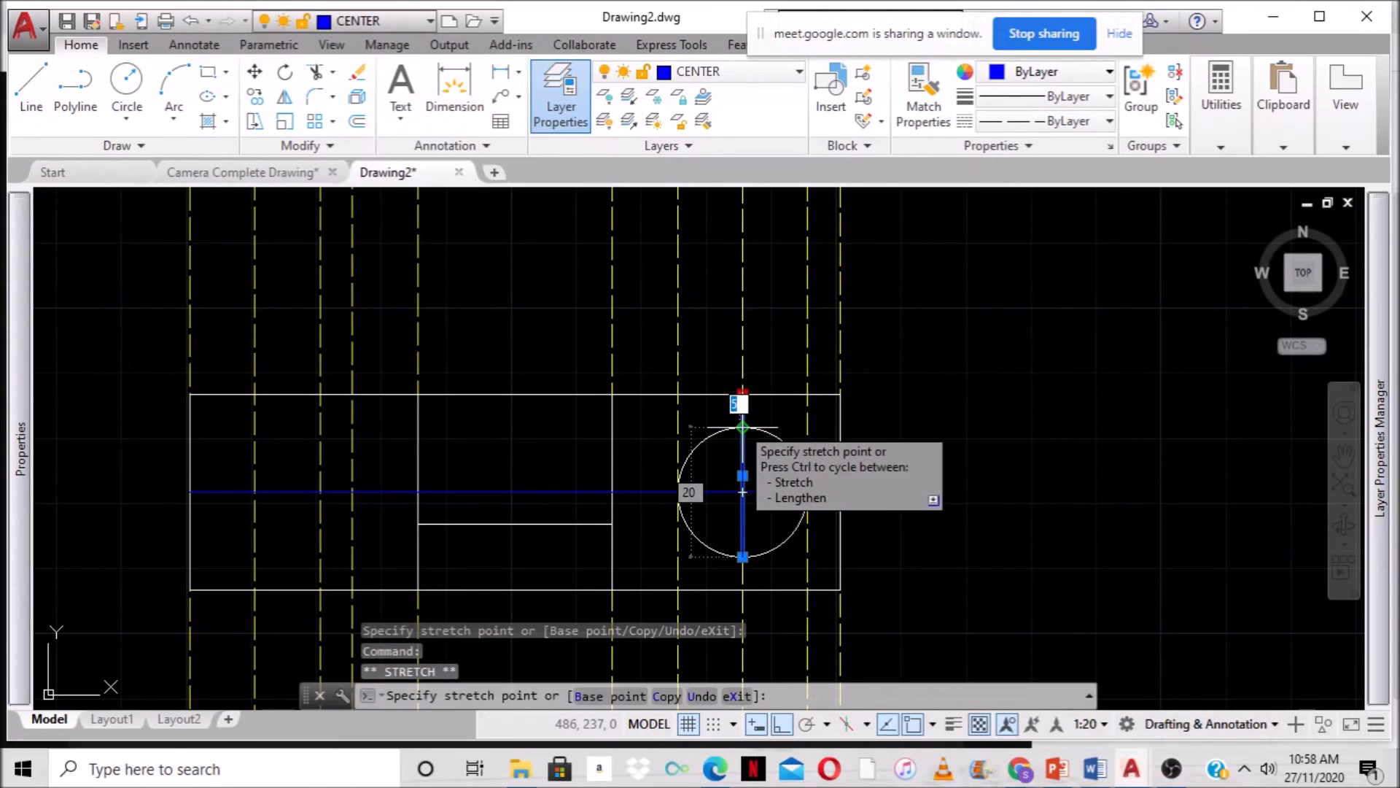
left_click(742, 396)
left_click(740, 418)
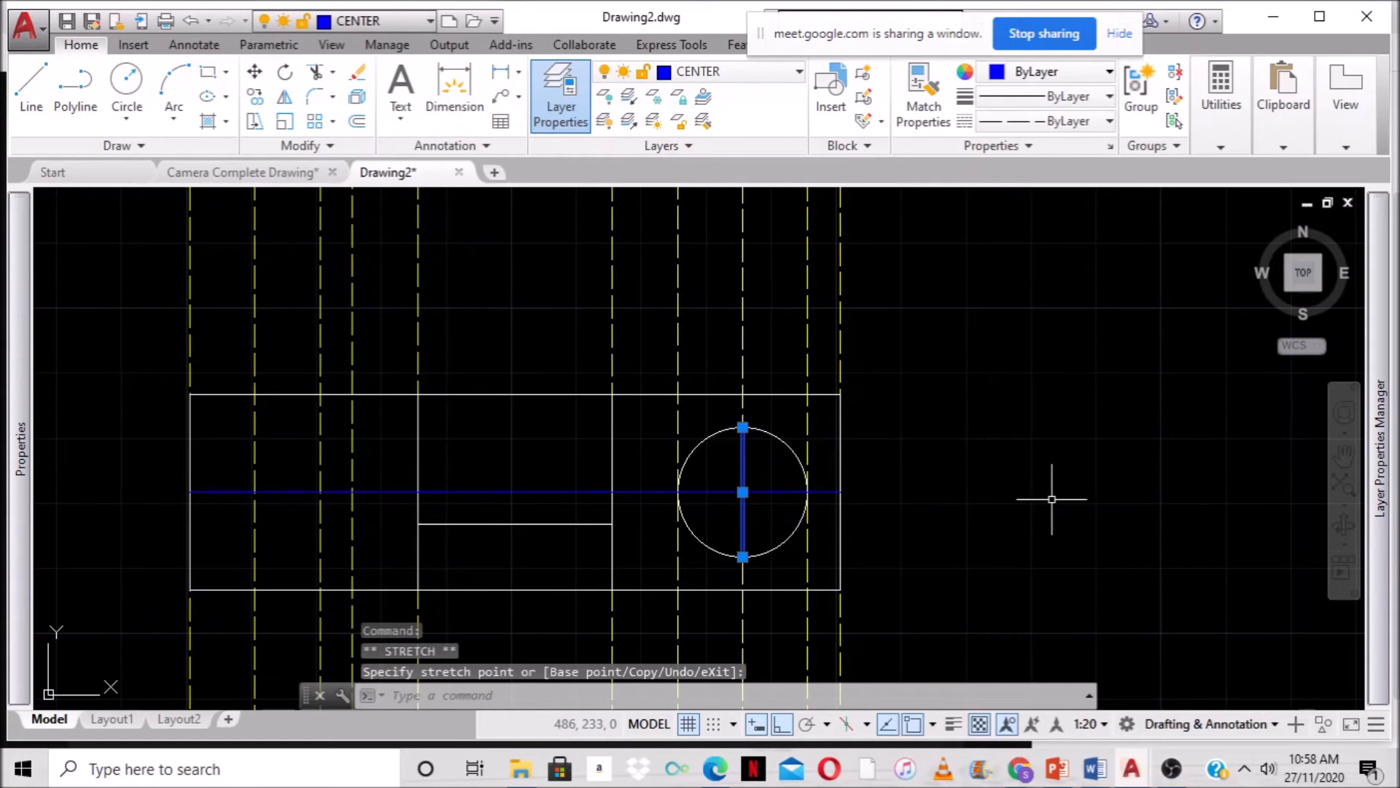
key("Escape")
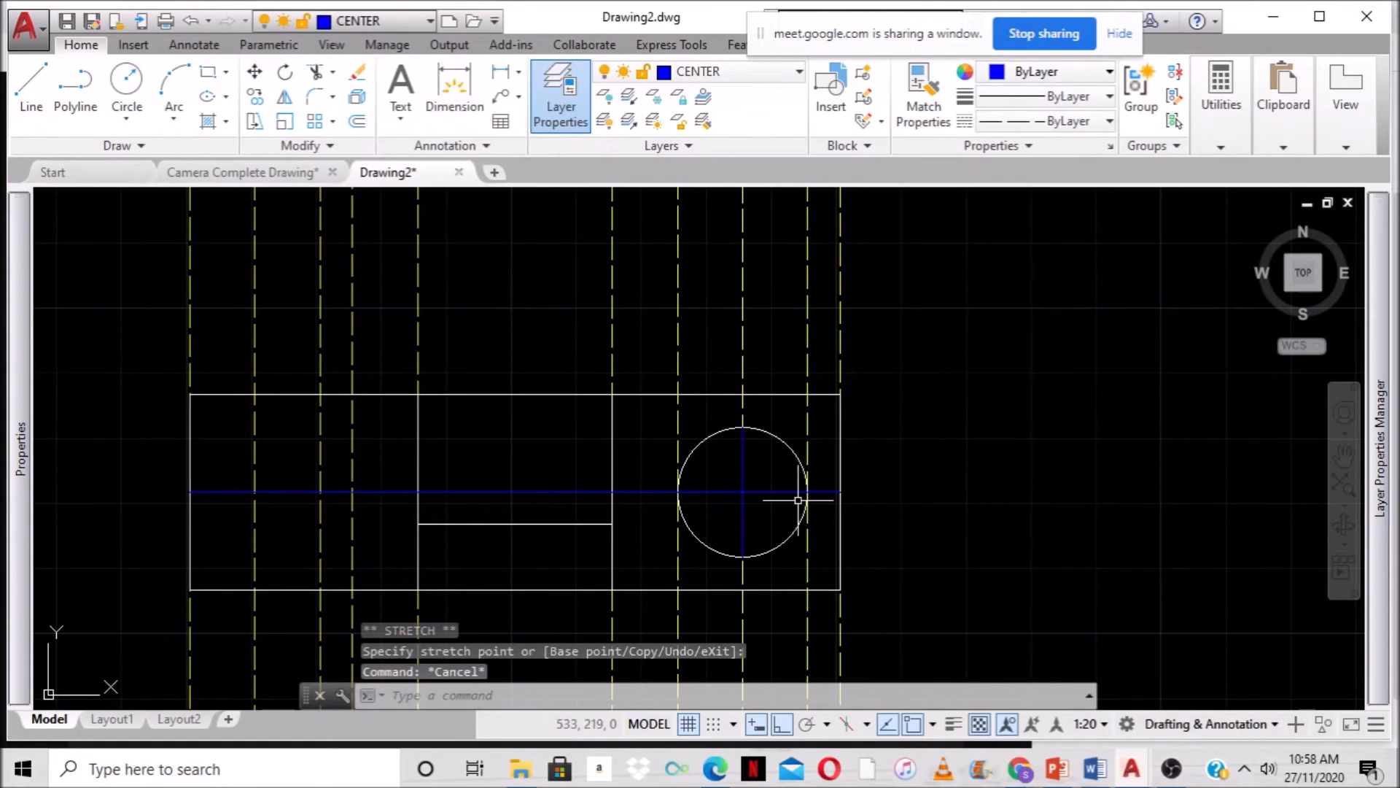
Set the linetype scale to 30 for the top view's two centre lines and the centre line of the front view's button.
mouse_move(437, 524)
middle_mouse_down()
mouse_move(552, 510)
mouse_move(646, 519)
middle_mouse_up()
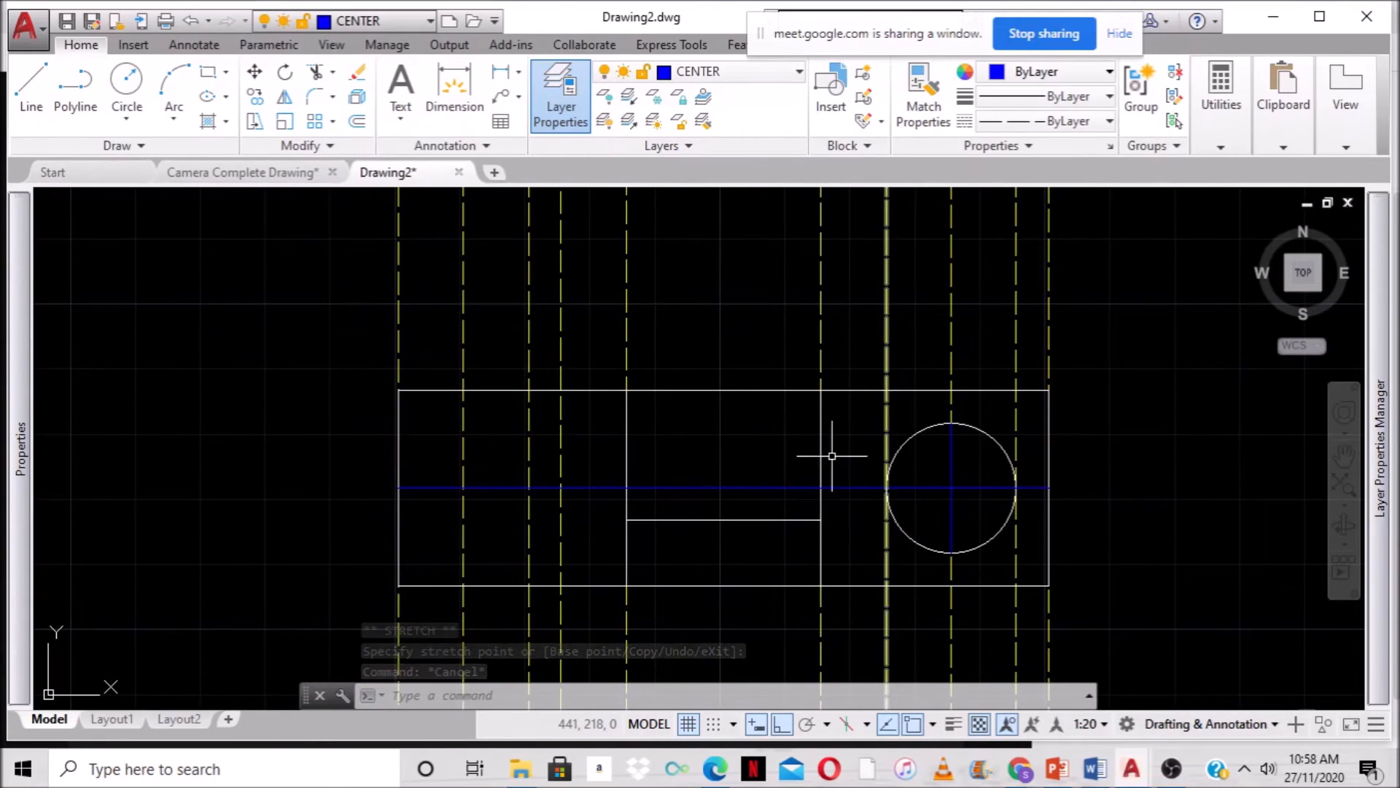
scroll(813, 460, "down", 2)
middle_click_drag(1049, 498, 991, 484)
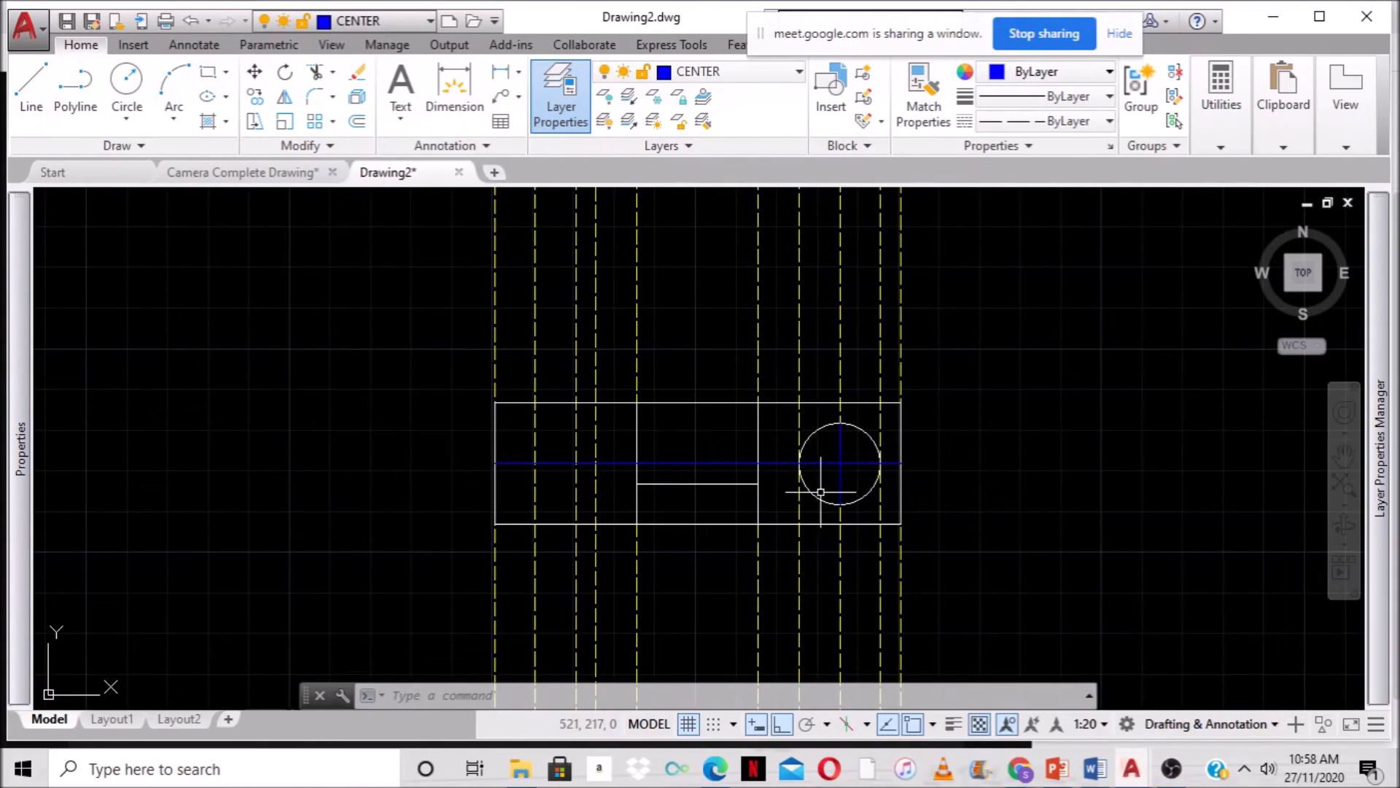
left_click(833, 463)
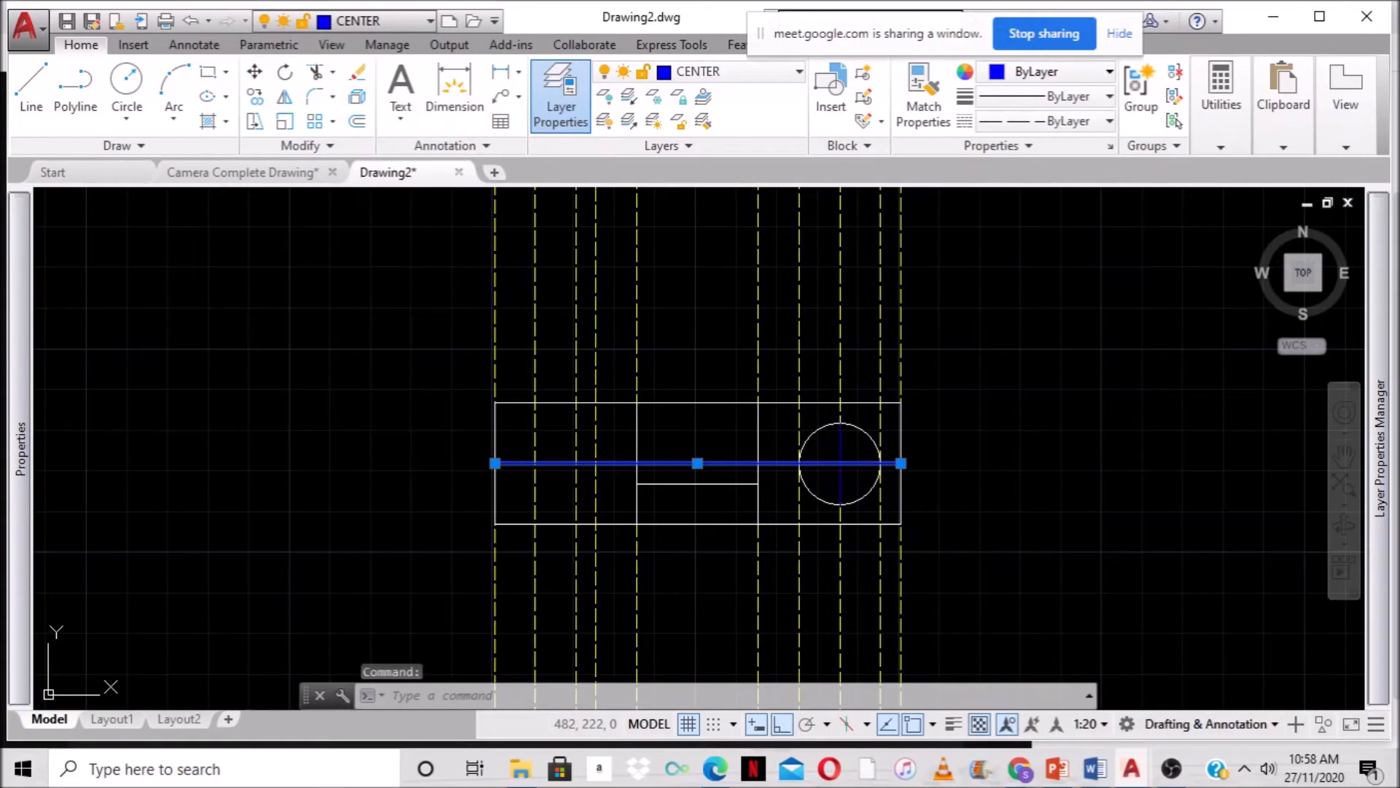
left_click(840, 448)
scroll(912, 522, "down", 2)
middle_click_drag(888, 538, 788, 393)
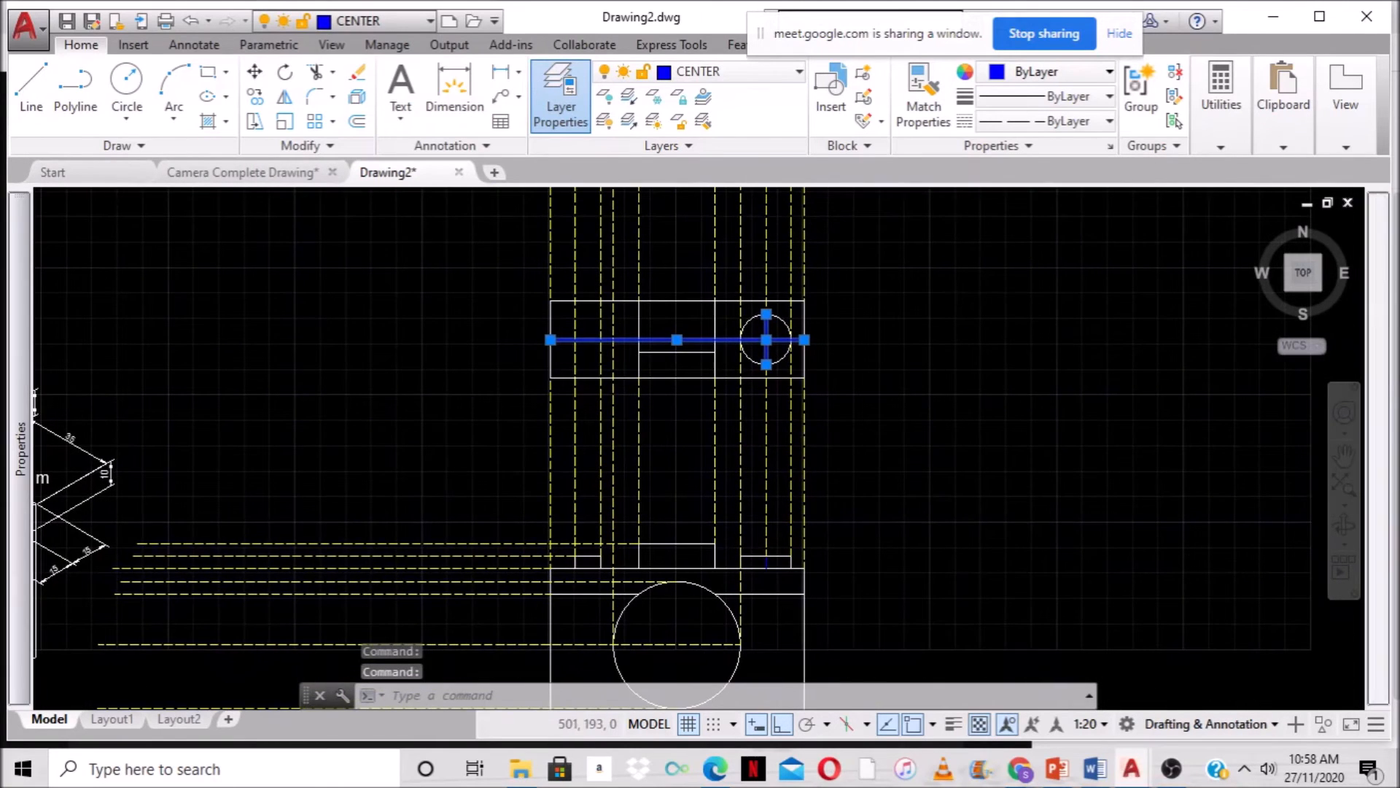
scroll(820, 594, "up", 2)
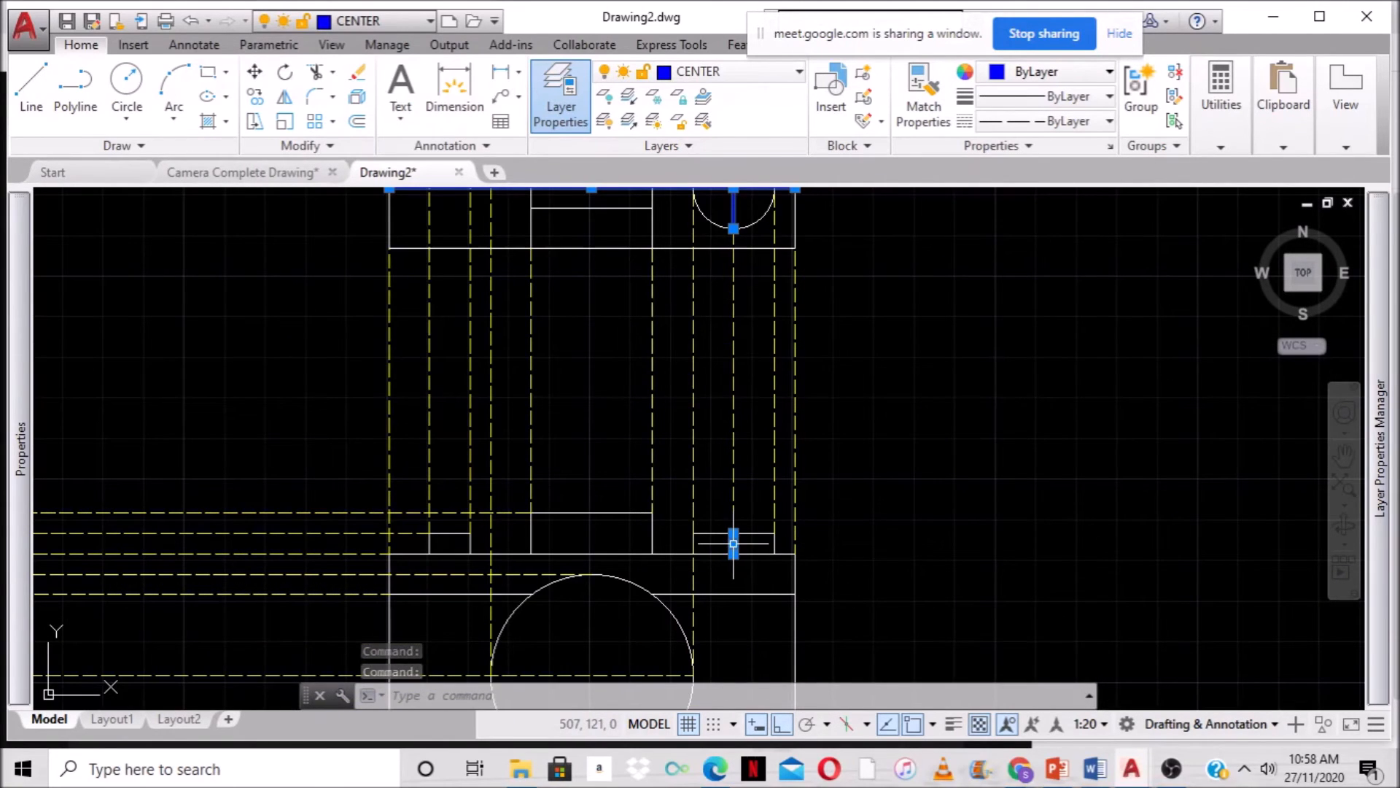
right_click(734, 544)
left_click(831, 508)
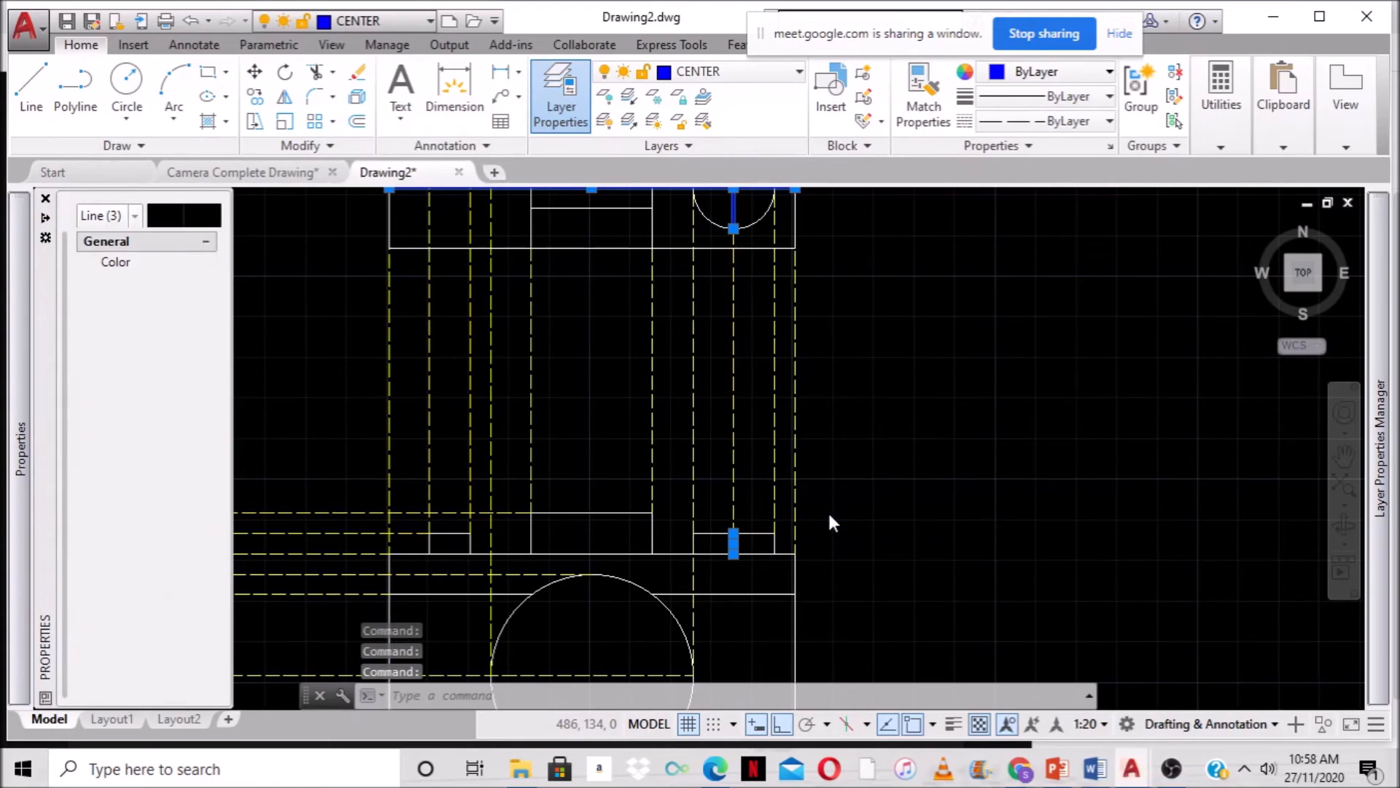
left_click(165, 320)
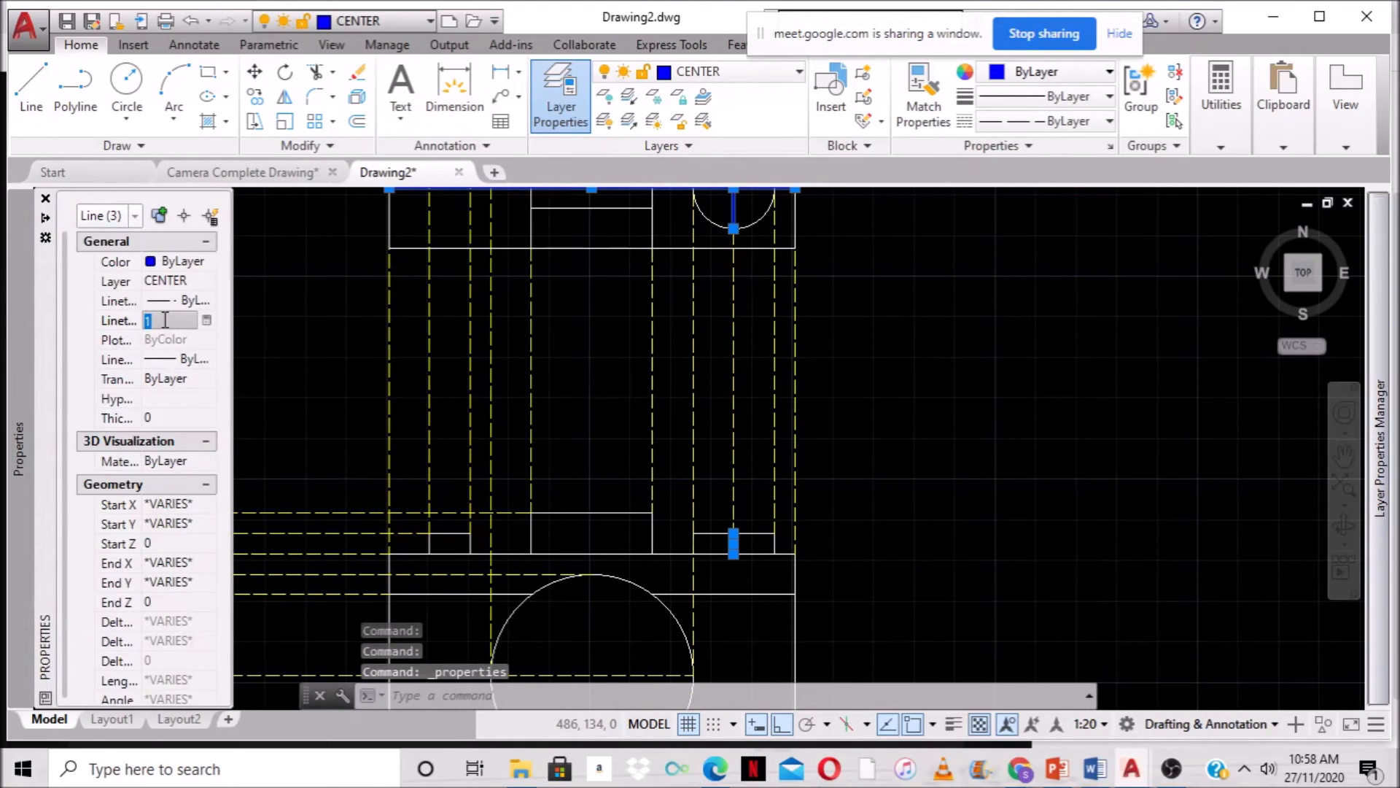
type("30")
key("Return")
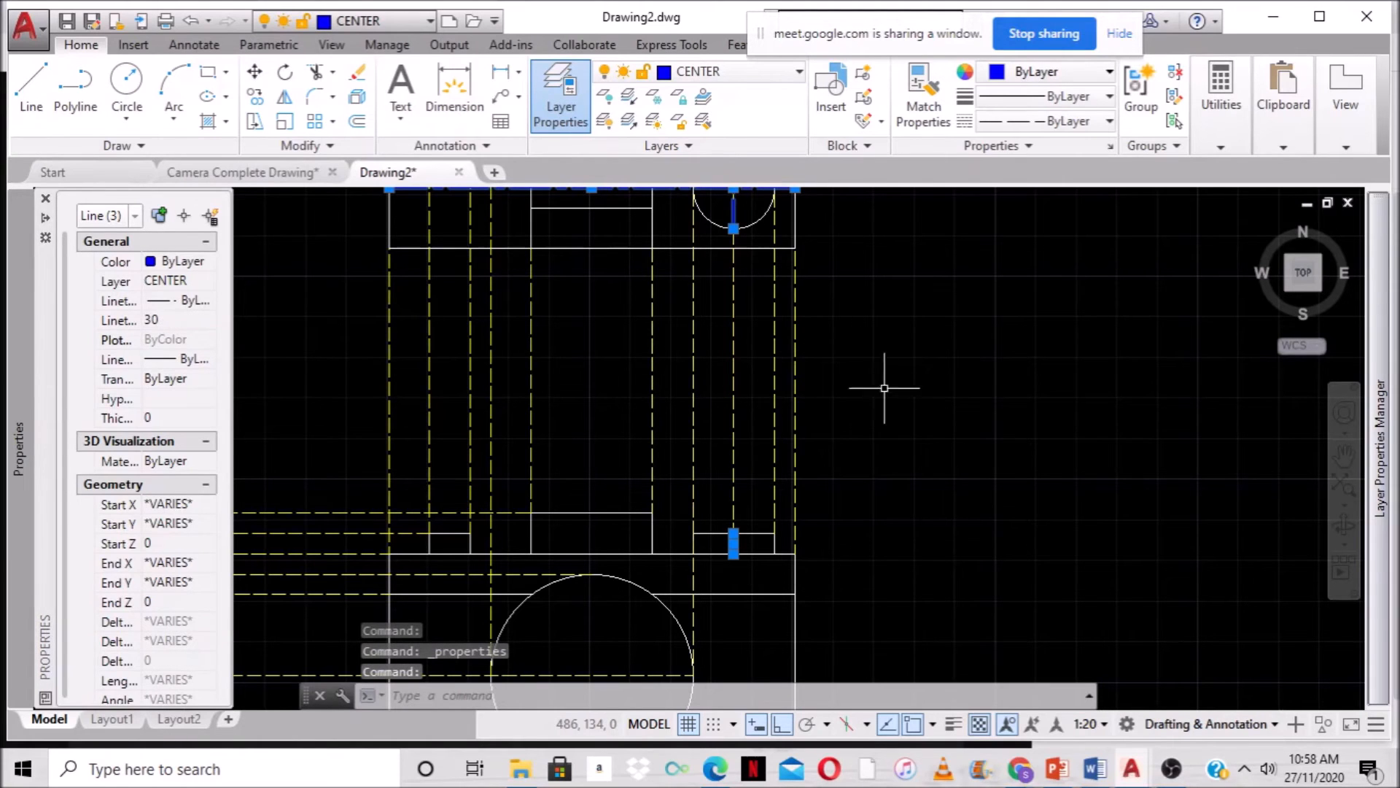
scroll(884, 388, "down", 2)
middle_click_drag(890, 360, 778, 400)
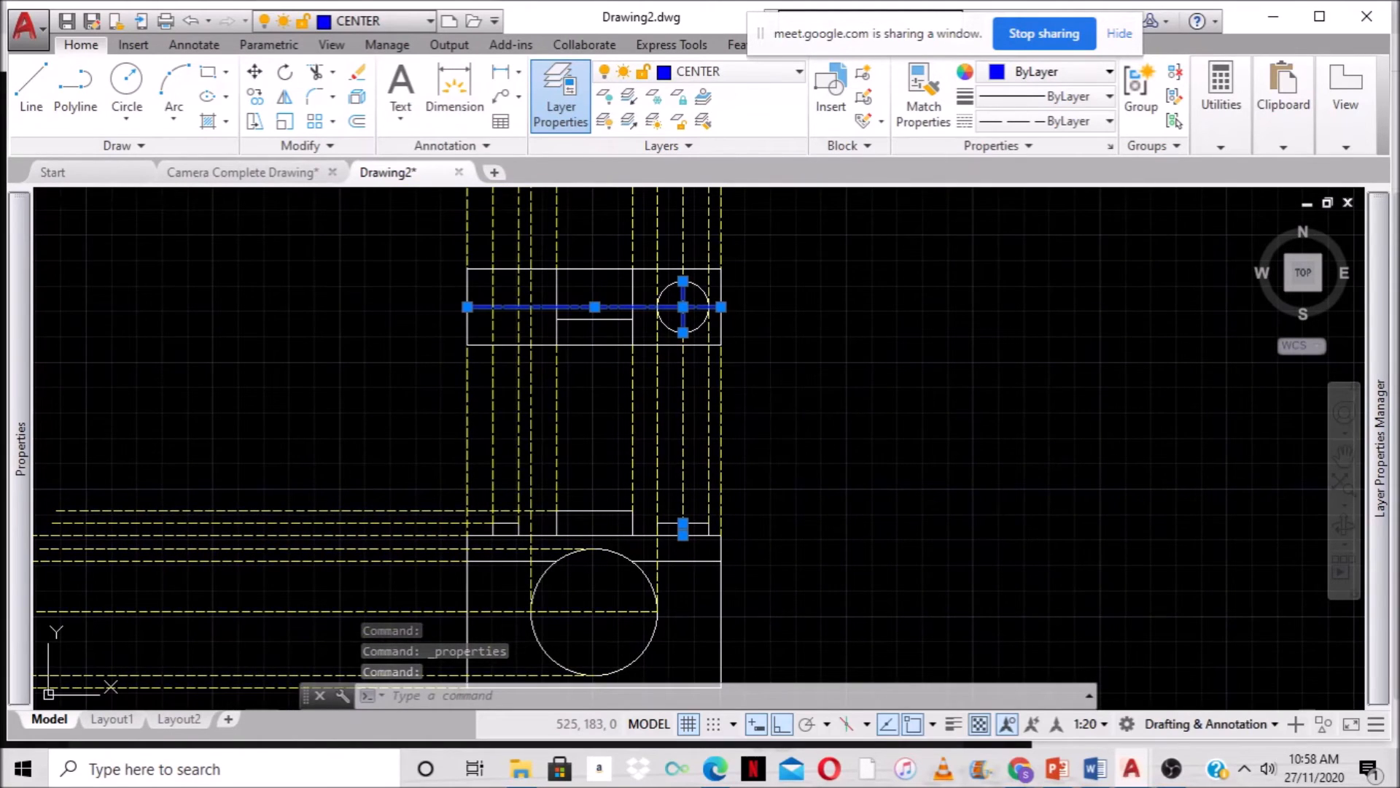
Copy the upper edge of the front view's small left block straight up onto the top view's horizontal centre line.
key("Escape")
scroll(767, 355, "up", 2)
mouse_move(770, 256)
middle_mouse_down()
mouse_move(772, 372)
mouse_move(834, 387)
middle_mouse_up()
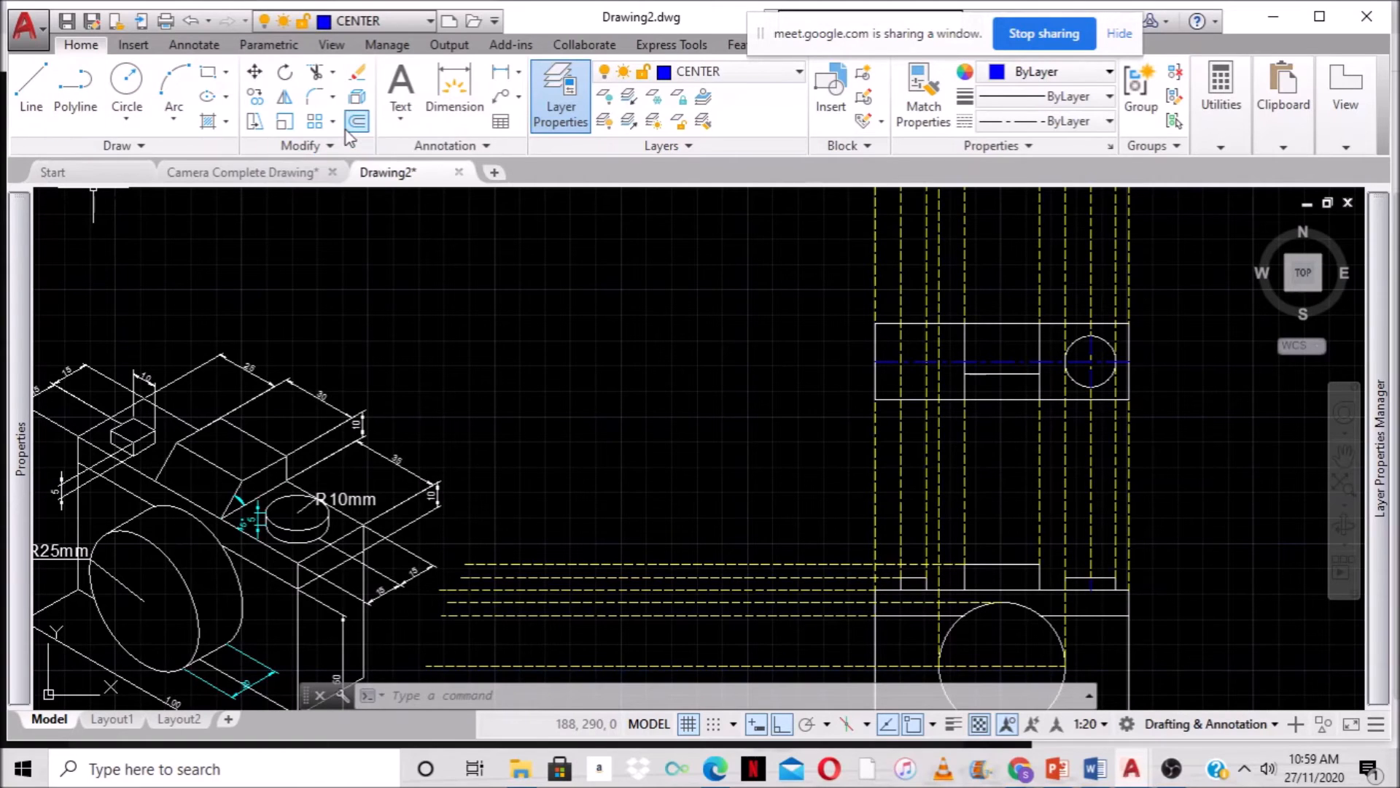
left_click(257, 99)
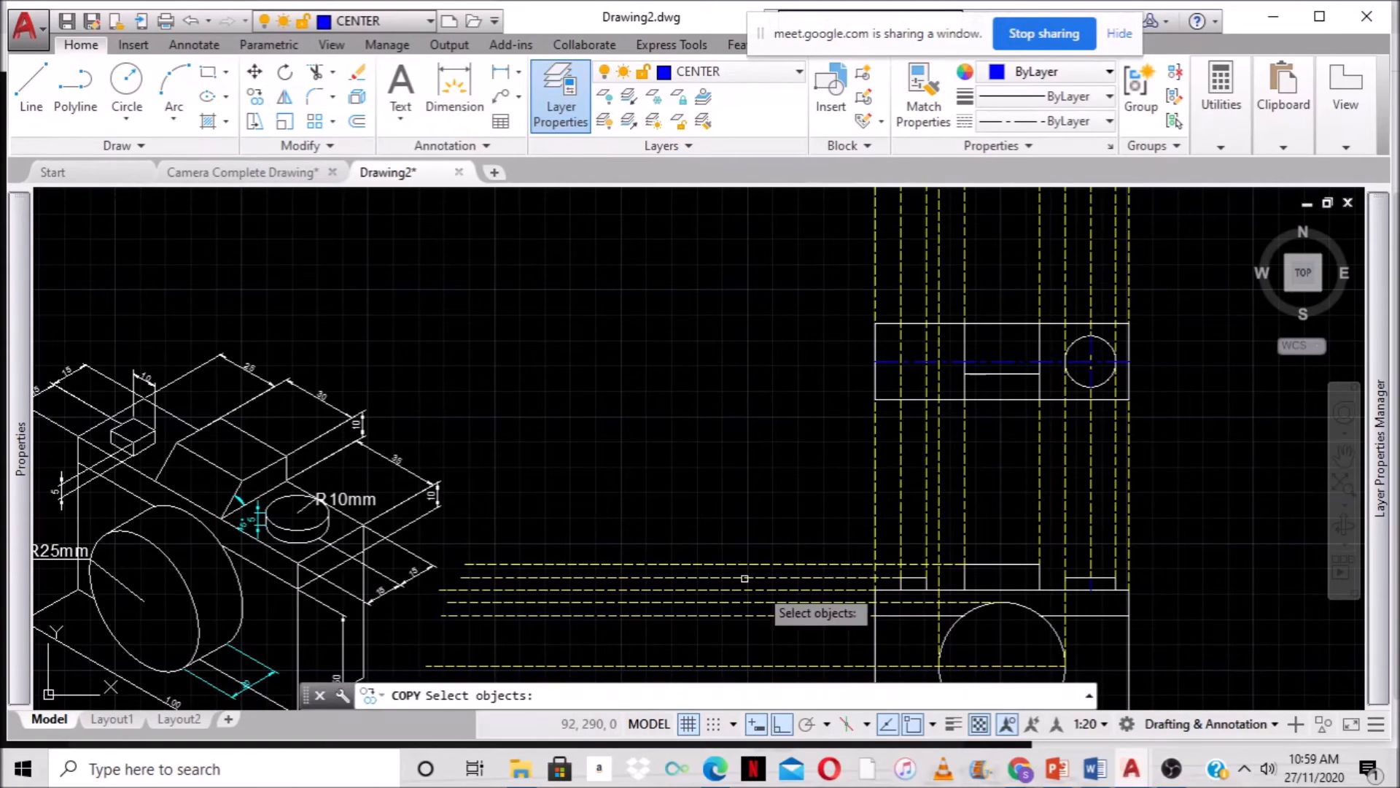
left_click(914, 577)
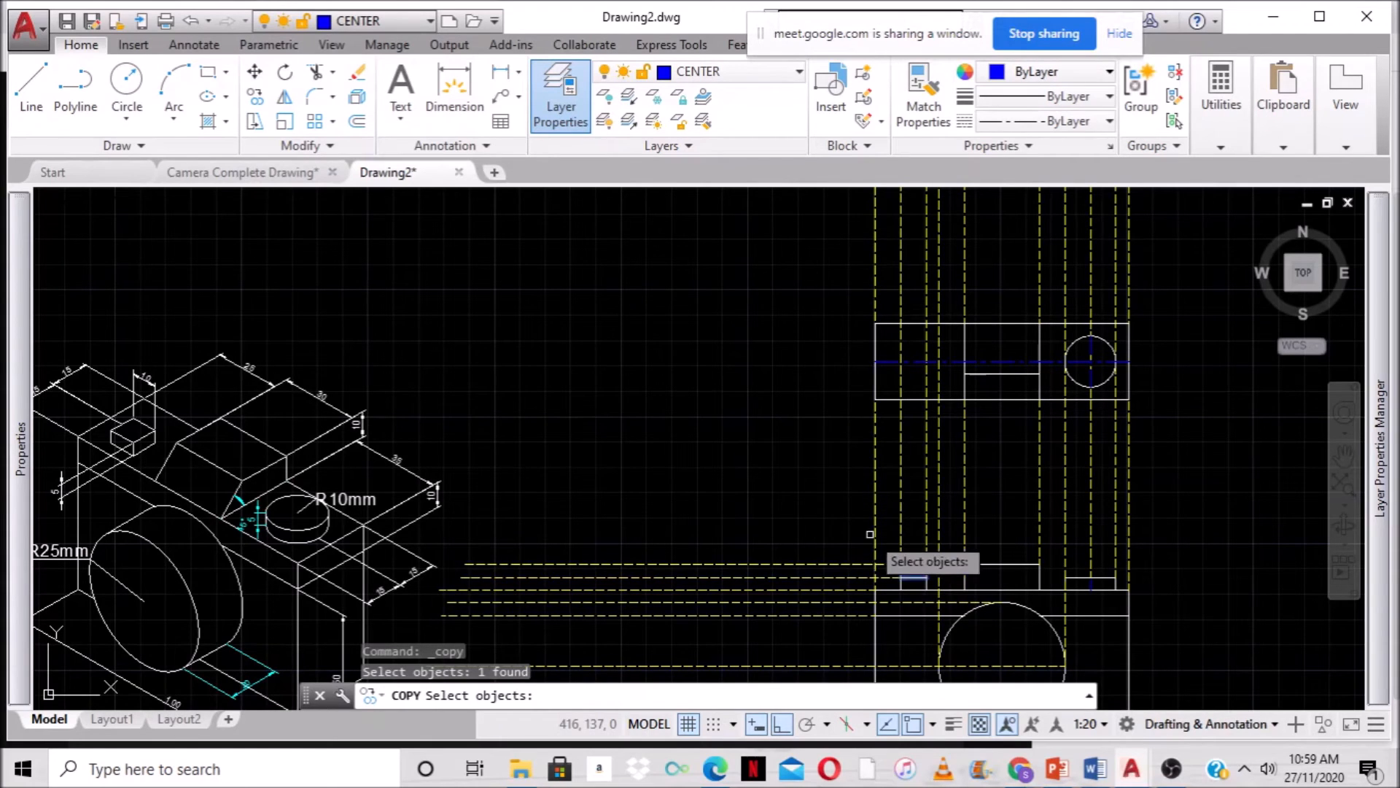
key("Return")
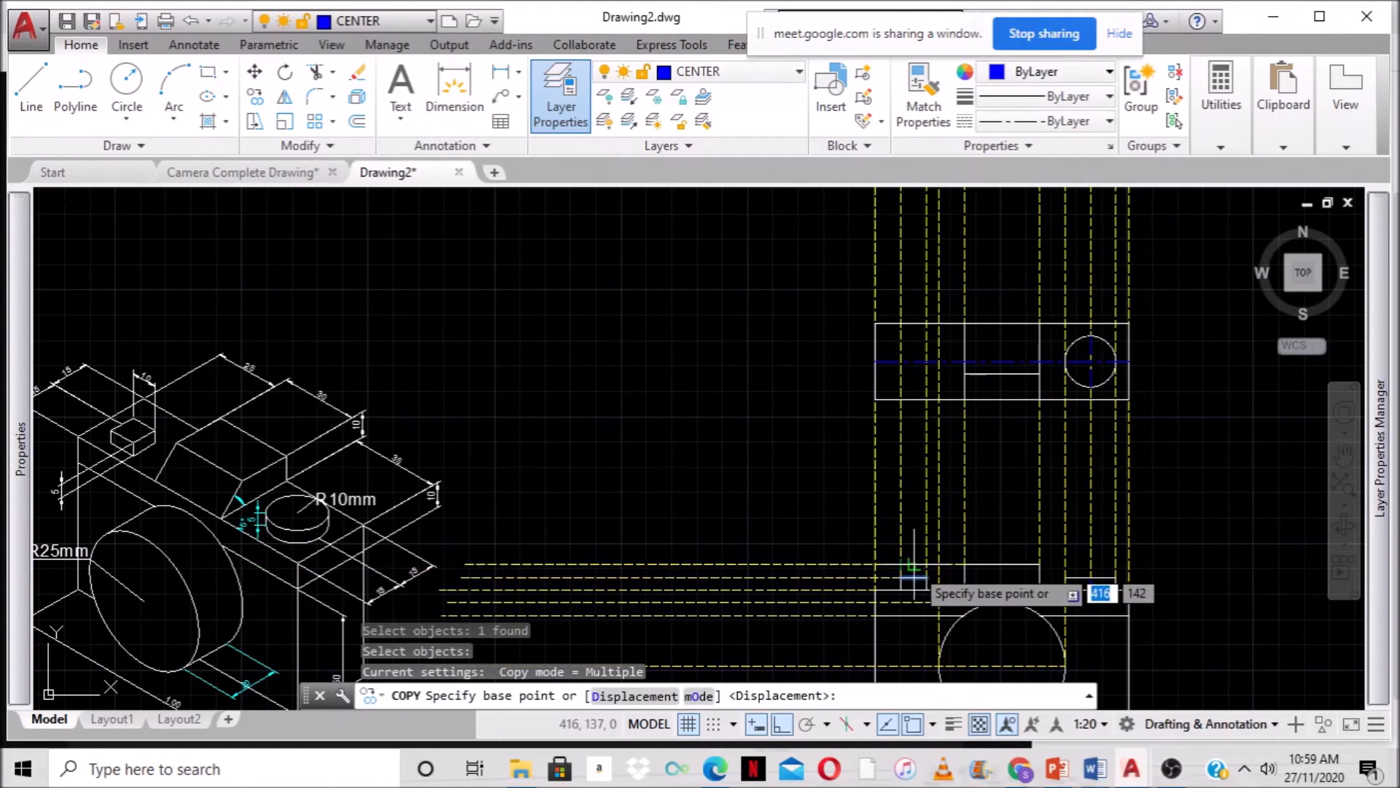
left_click(915, 571)
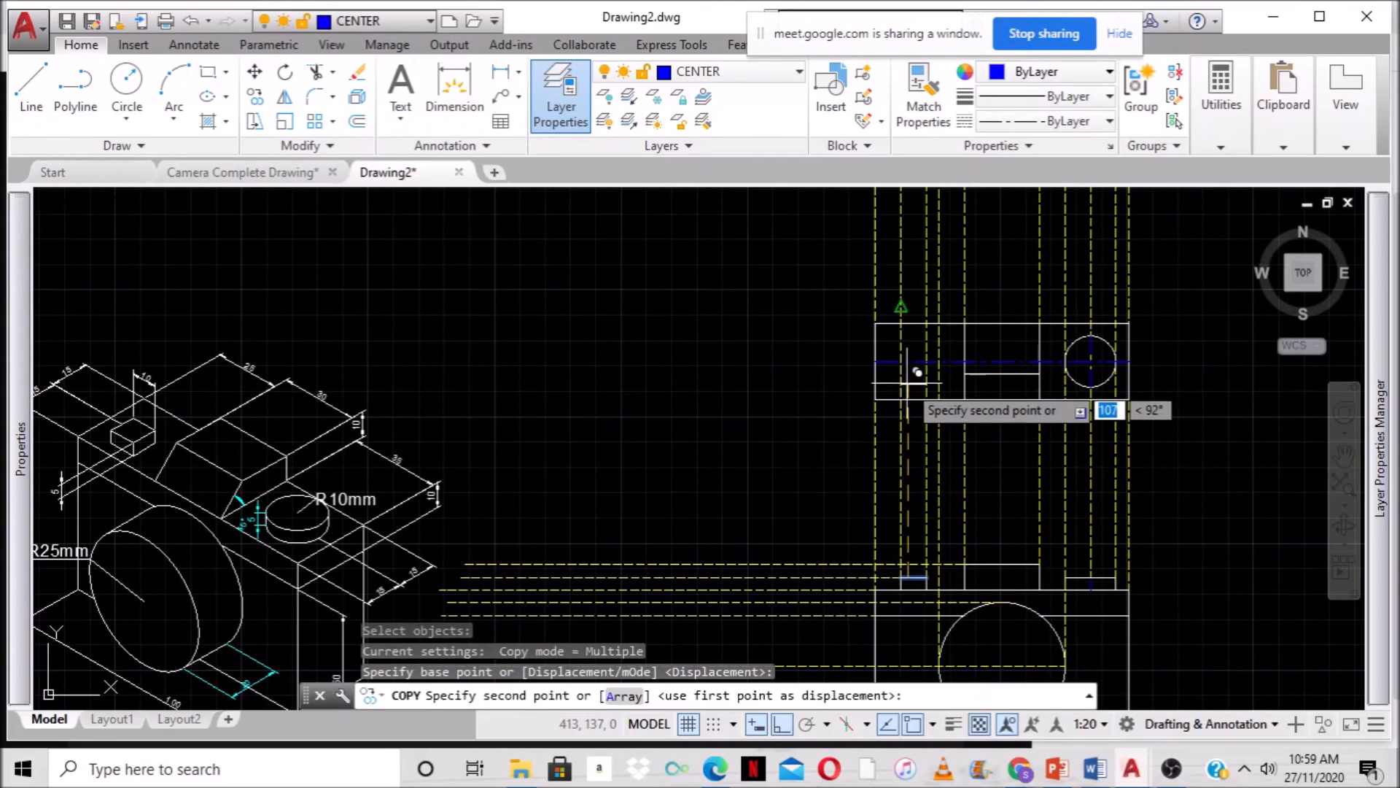
left_click(917, 351)
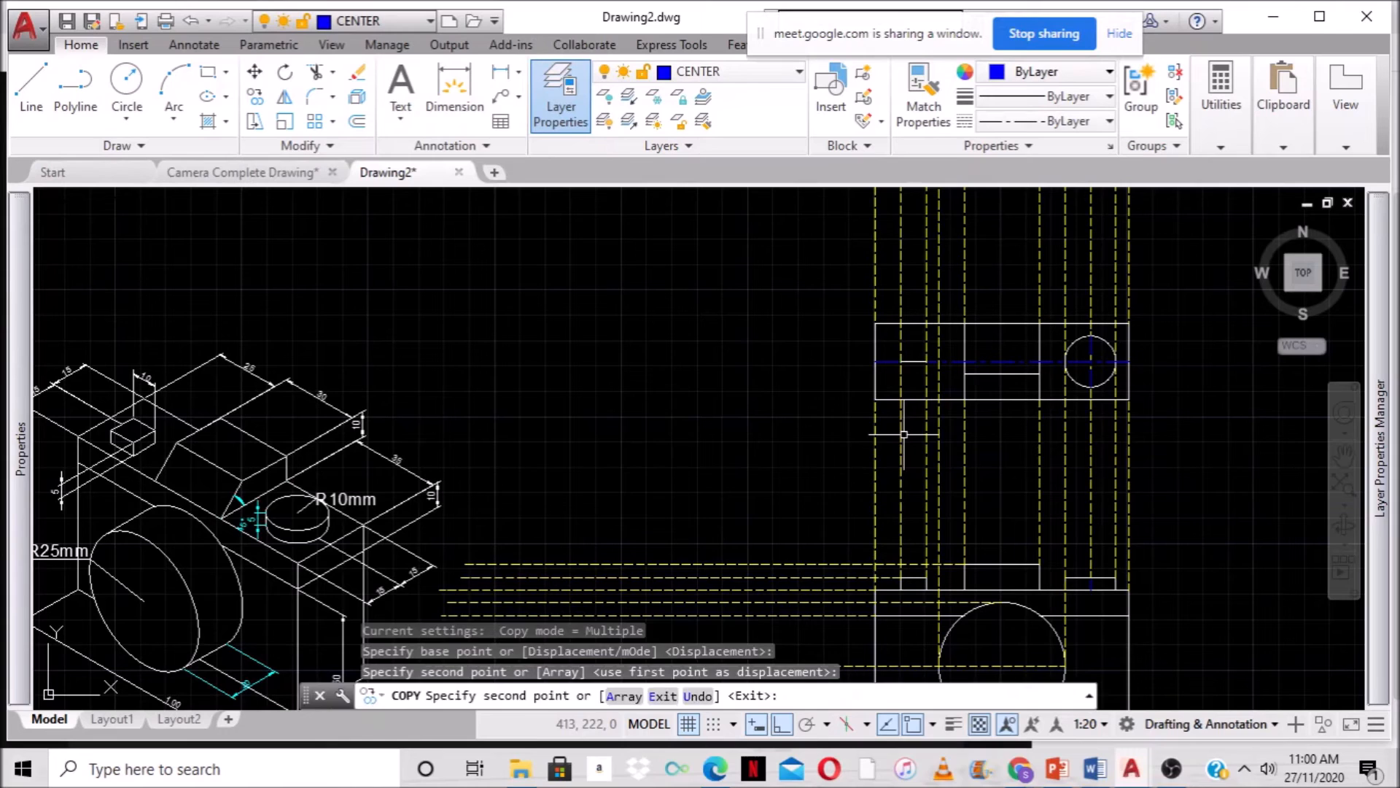
key("Escape")
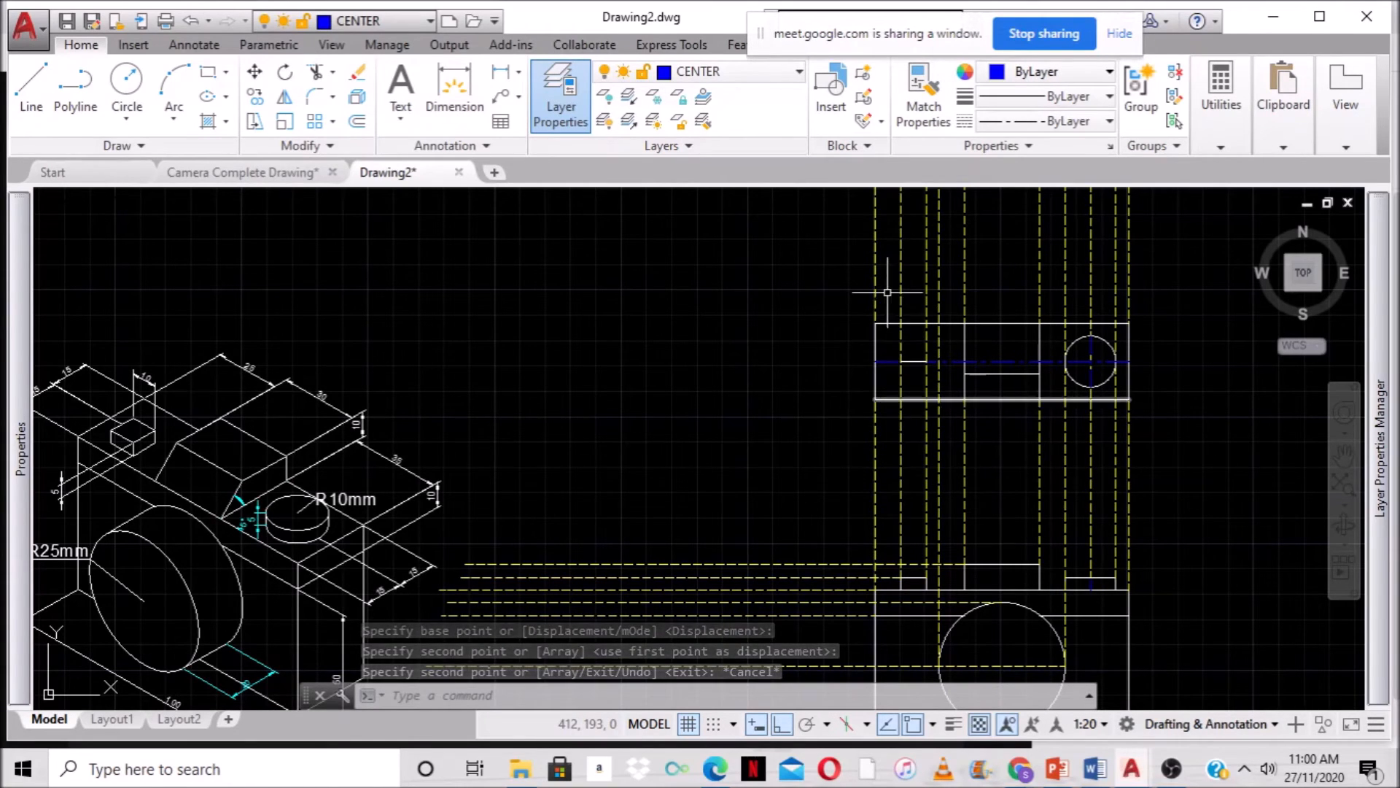
Offset the copied short line by 5 mm both above and below the top view's horizontal centre line.
left_click(357, 121)
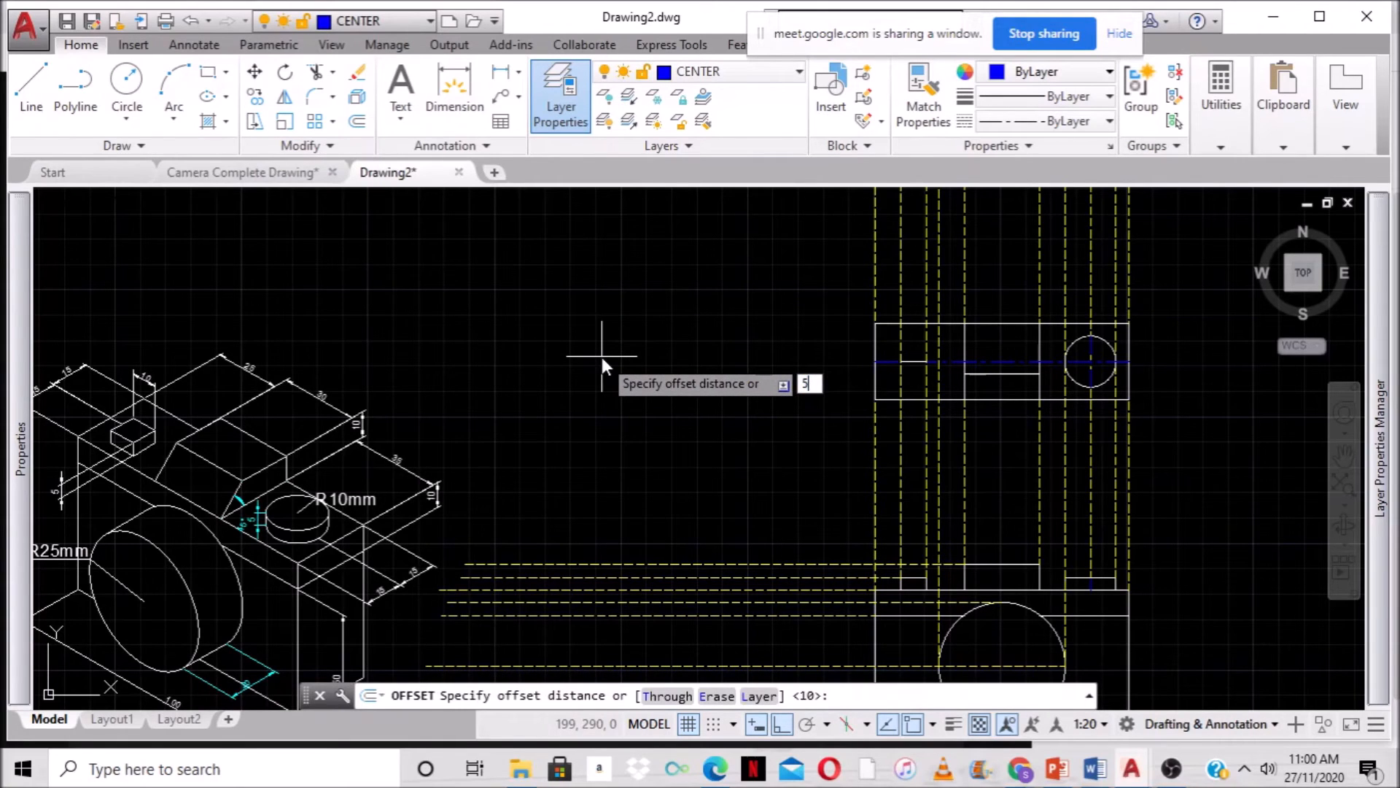
key("Return")
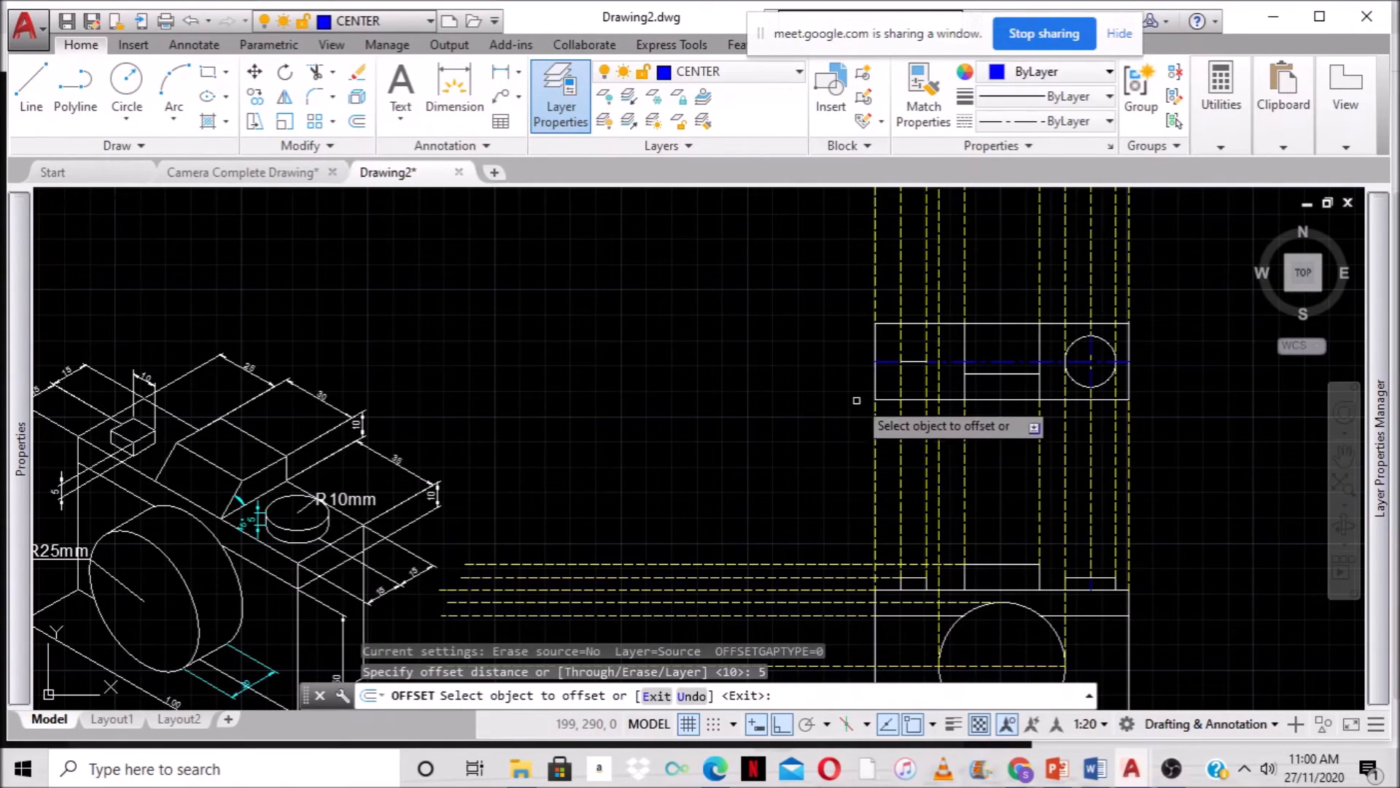
left_click(913, 363)
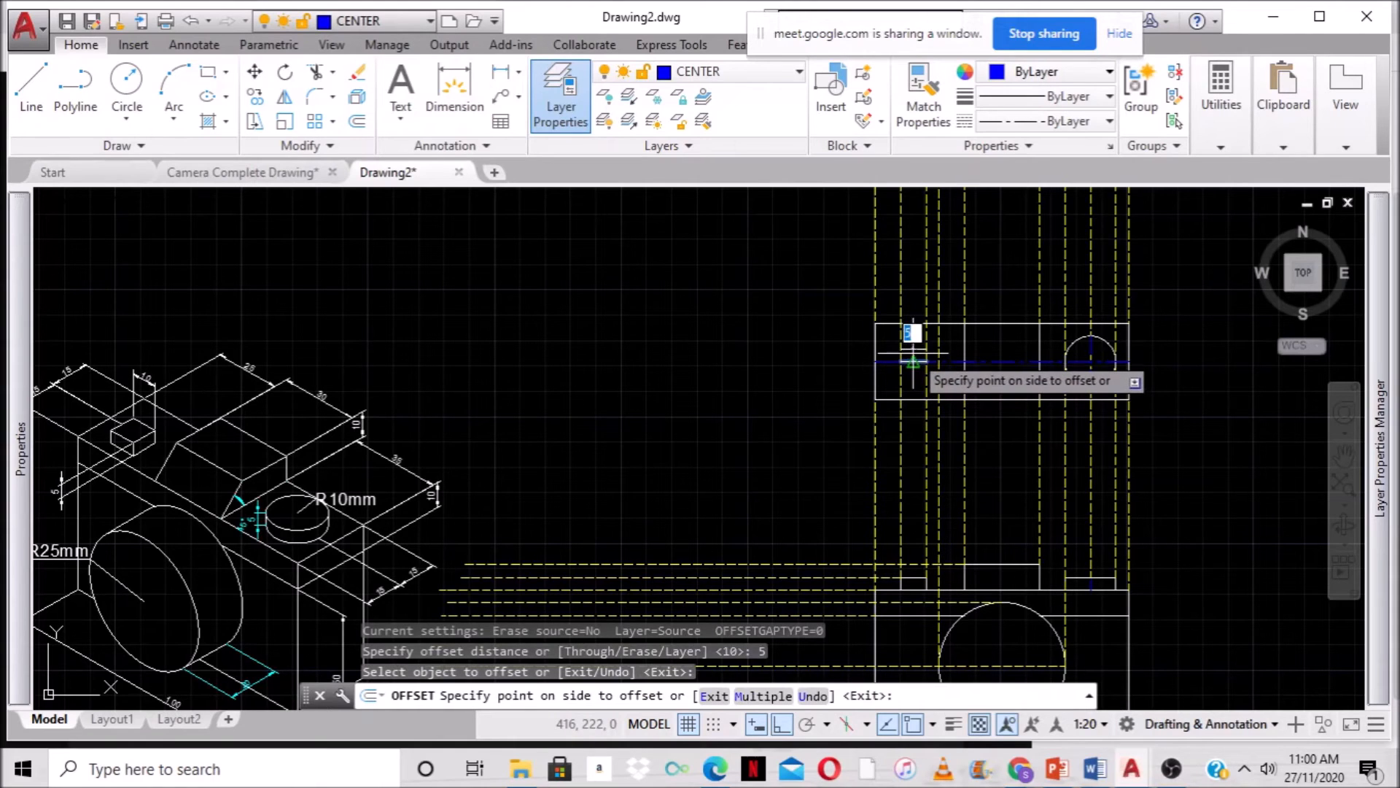
left_click(913, 347)
left_click(906, 363)
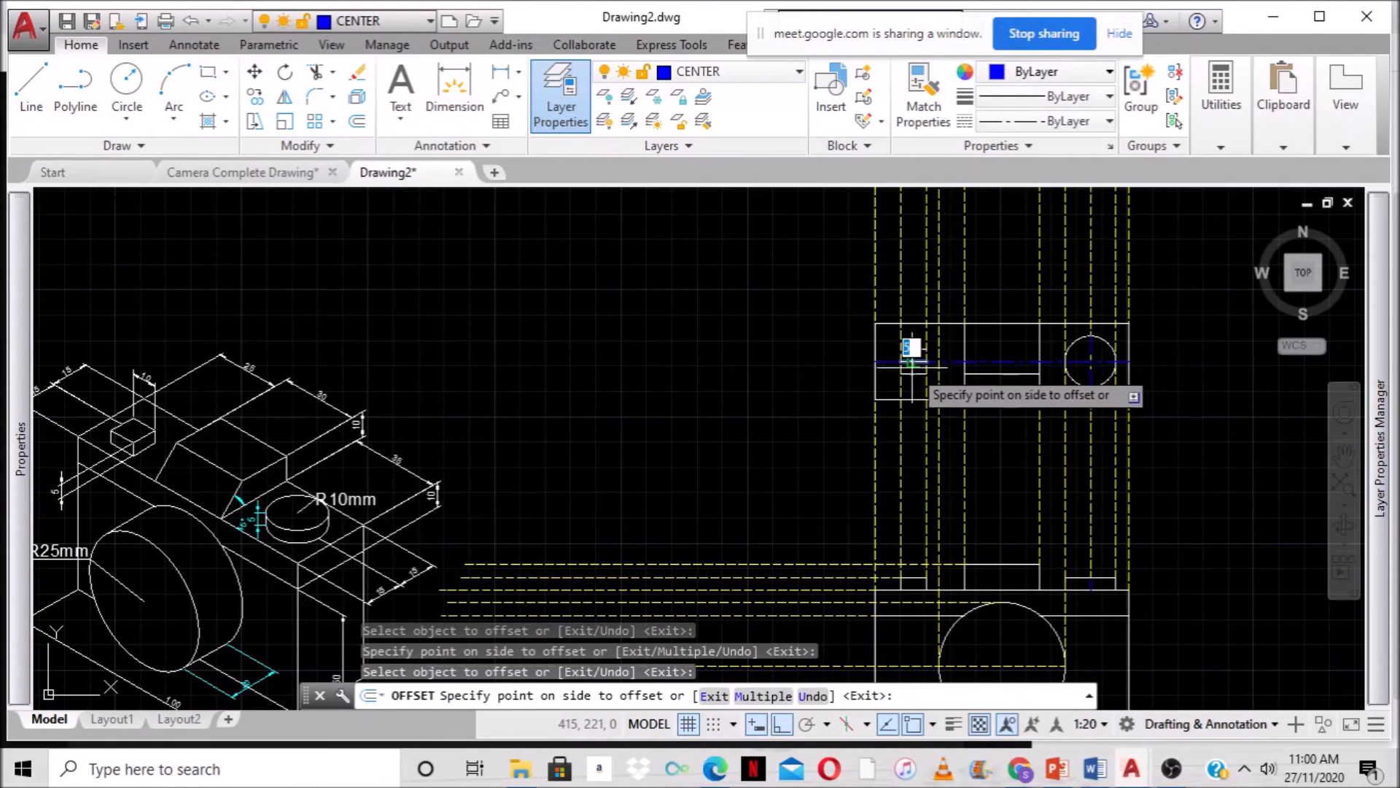
left_click(912, 383)
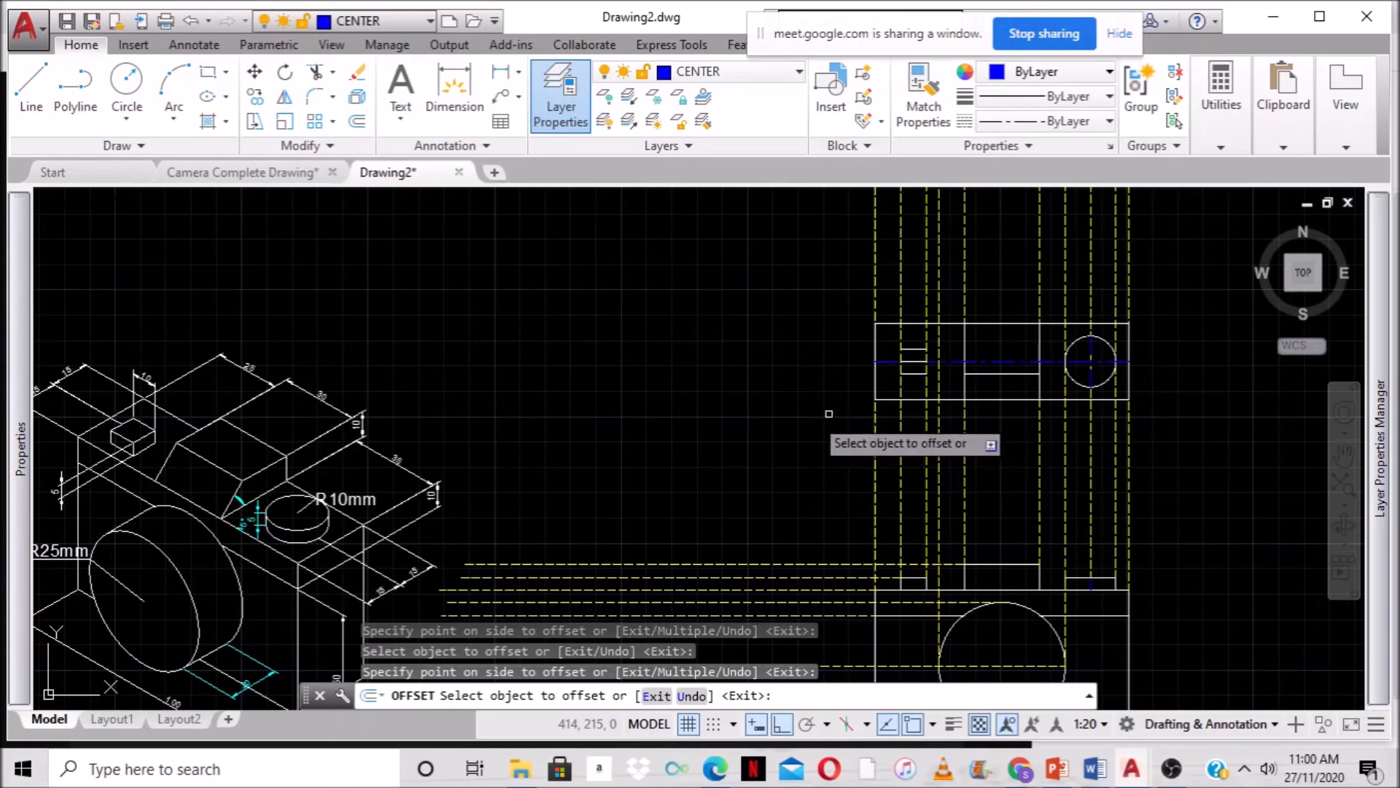
key("Escape")
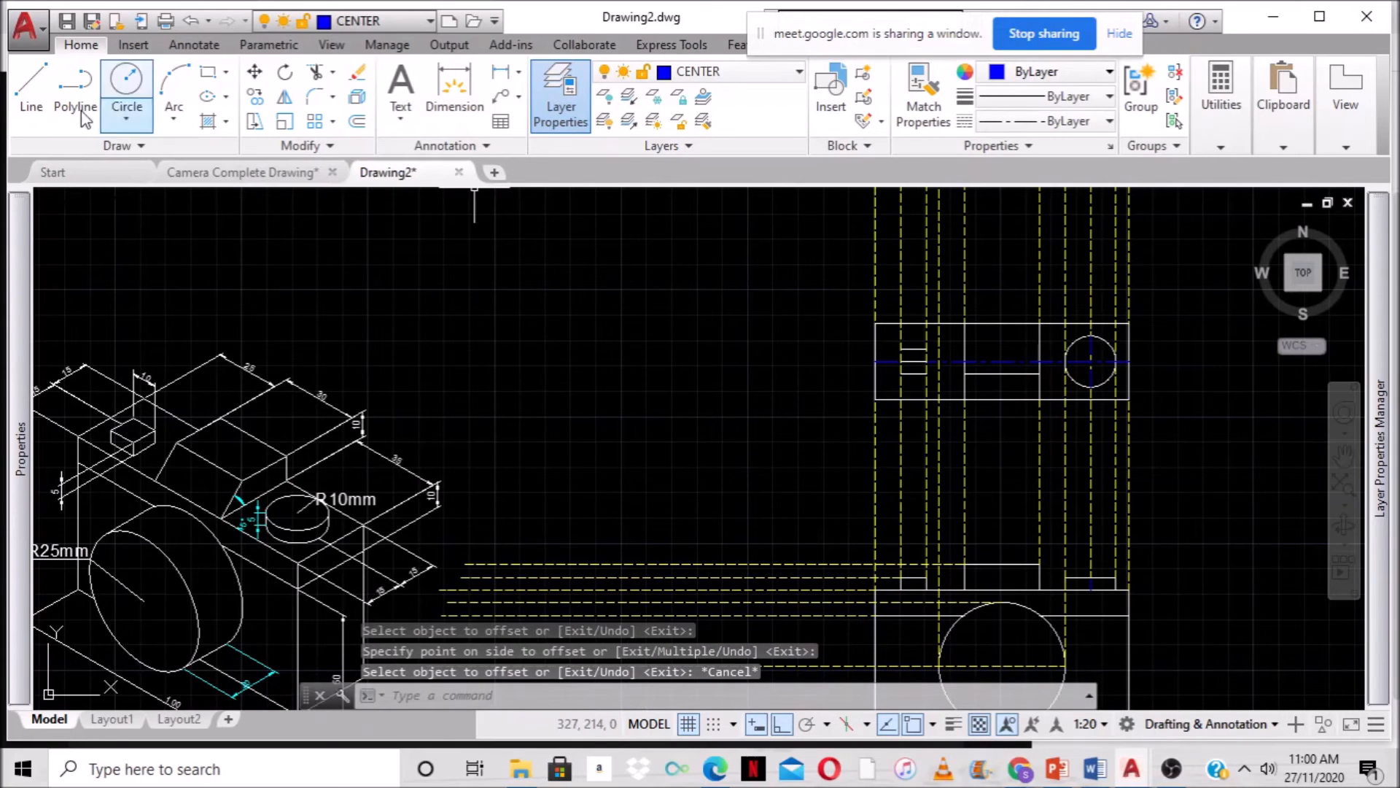
left_click(38, 87)
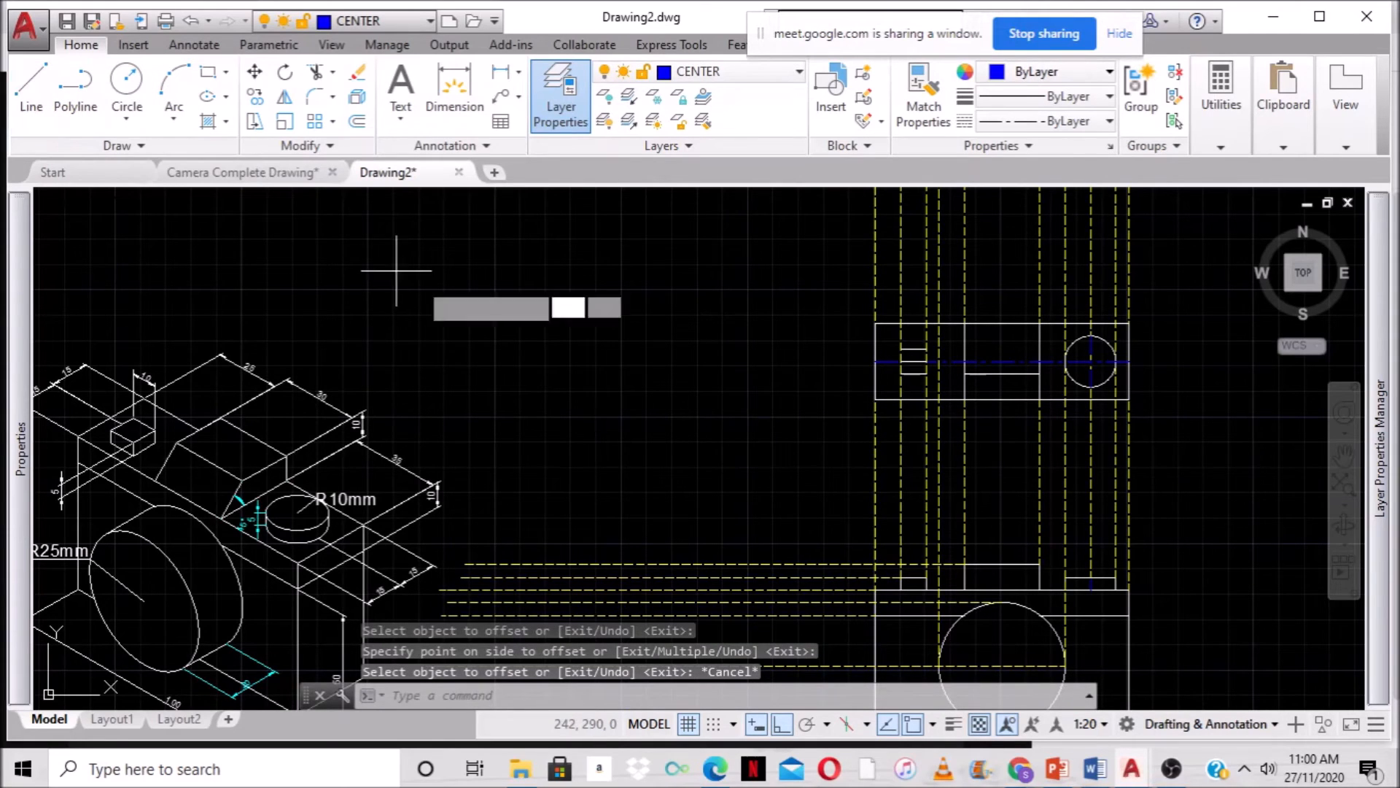
left_click(901, 350)
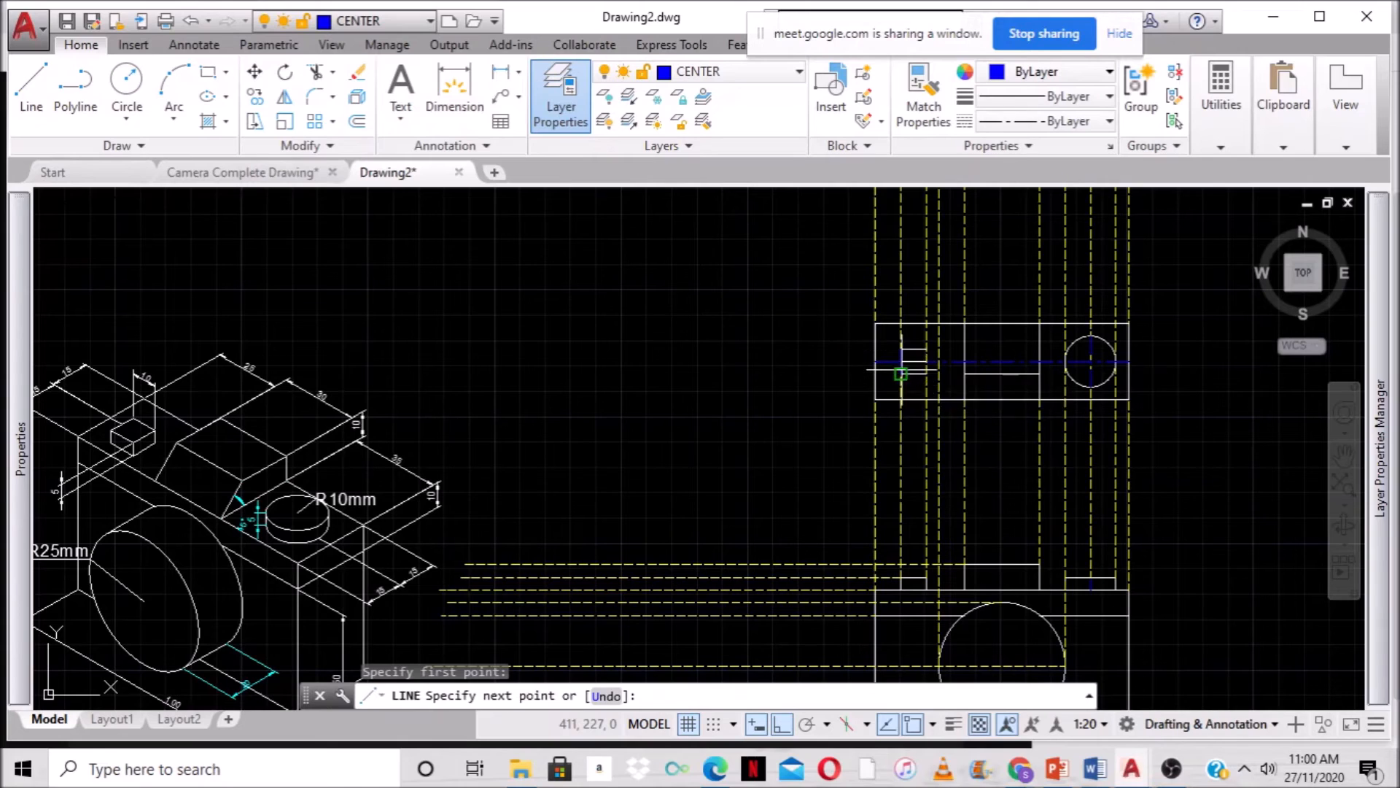
left_click(901, 373)
scroll(902, 402, "up", 6)
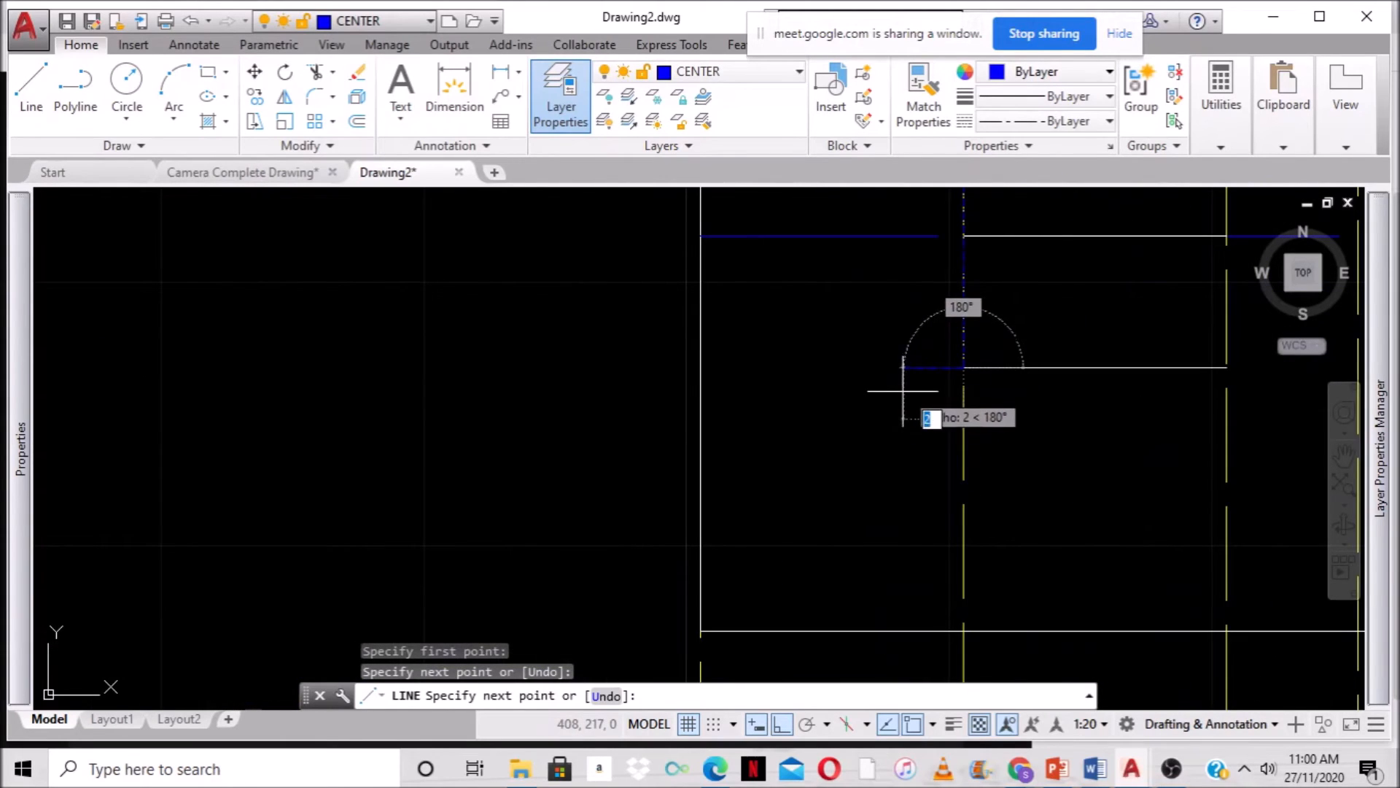
key("Escape")
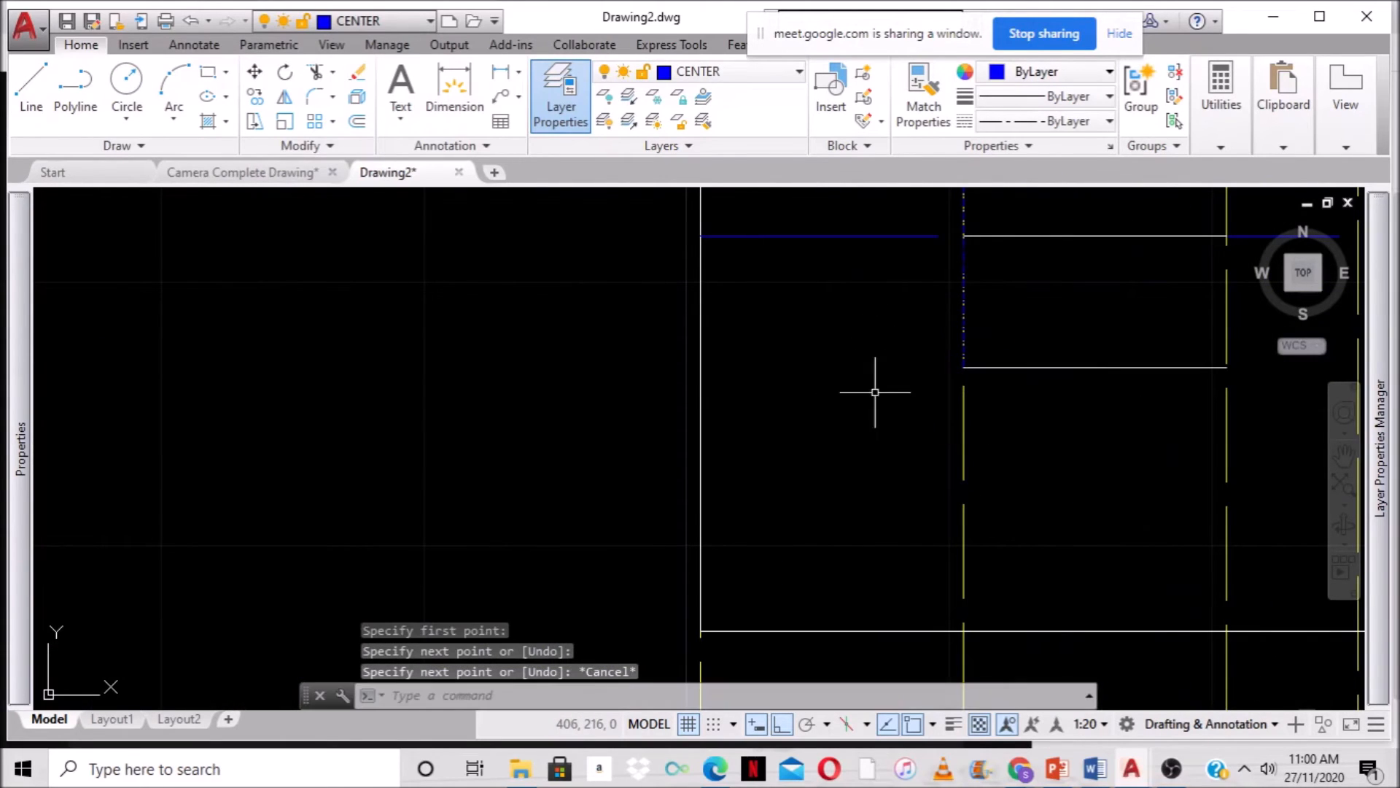
left_click(964, 309)
key("Delete")
Make 0 the current layer and draw a vertical line joining the left ends of the small block's upper and lower lines.
mouse_move(983, 312)
middle_mouse_down()
mouse_move(984, 401)
mouse_move(770, 476)
middle_mouse_up()
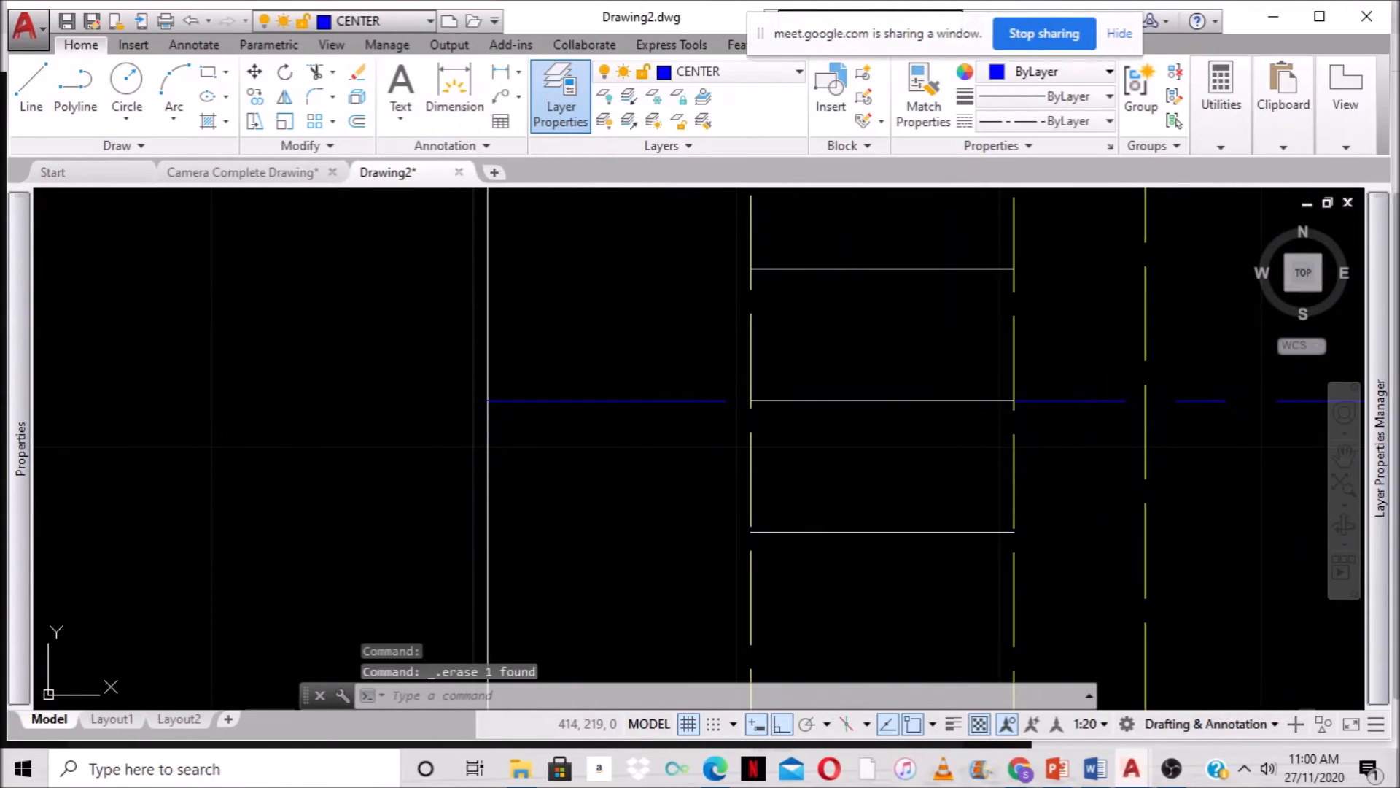
mouse_move(1378, 503)
double_click(819, 277)
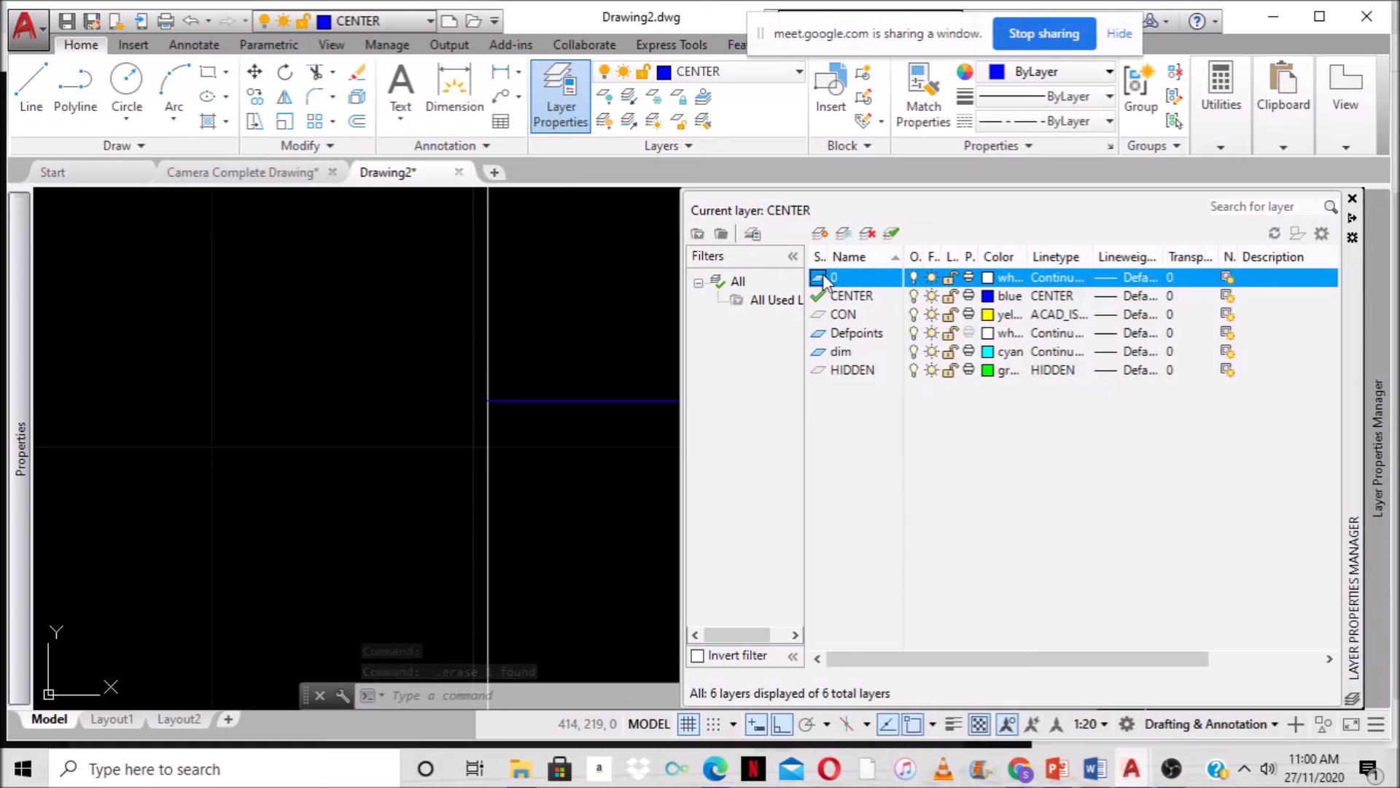
left_click(608, 335)
left_click(121, 246)
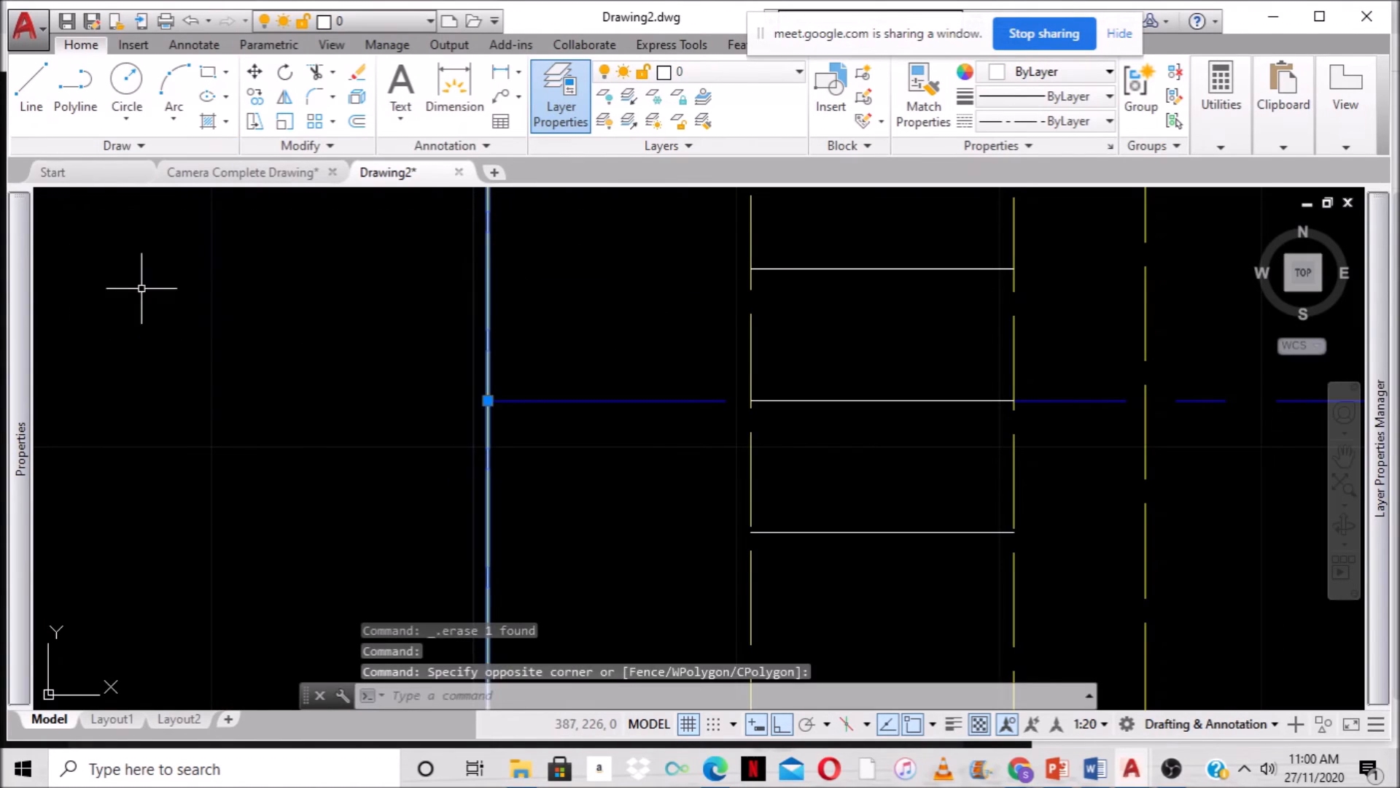
left_click(33, 89)
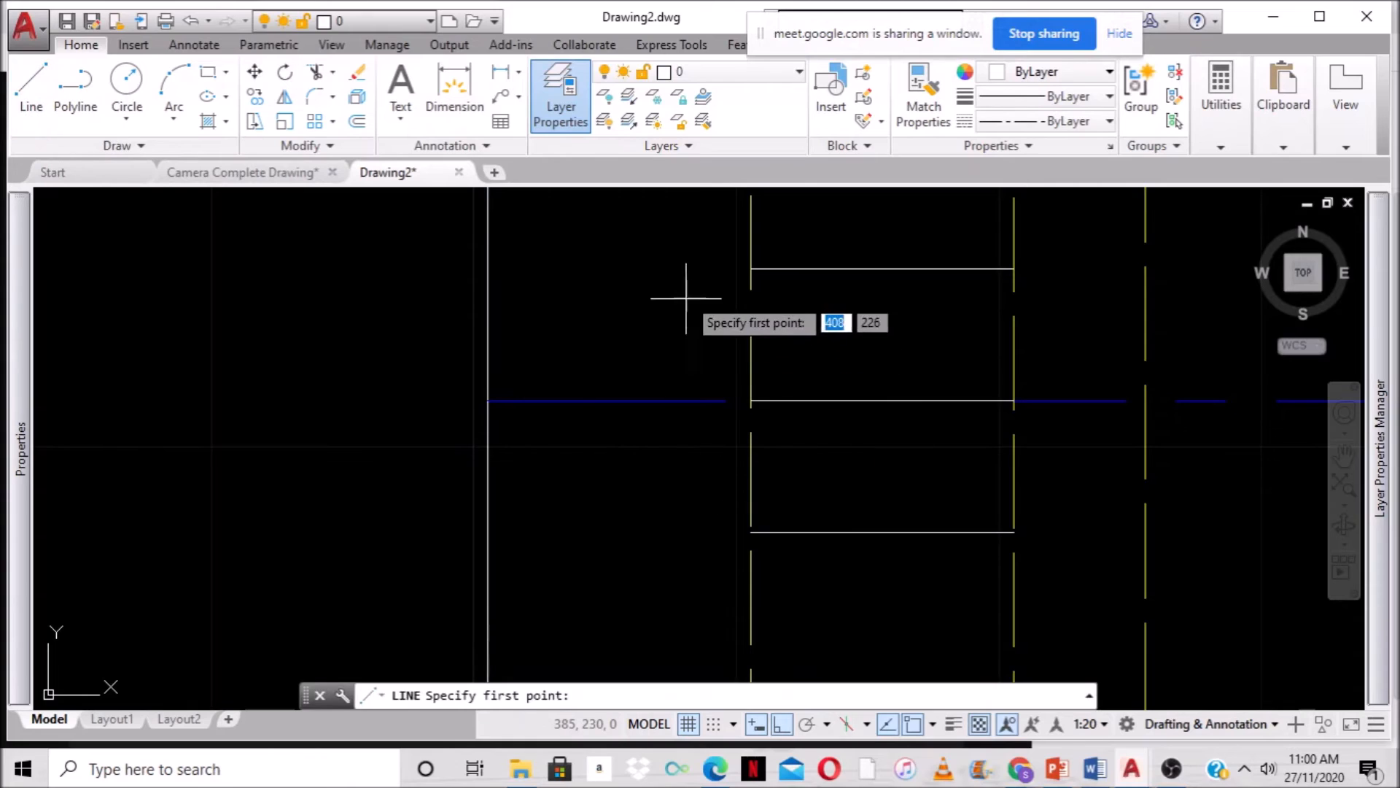
left_click(750, 260)
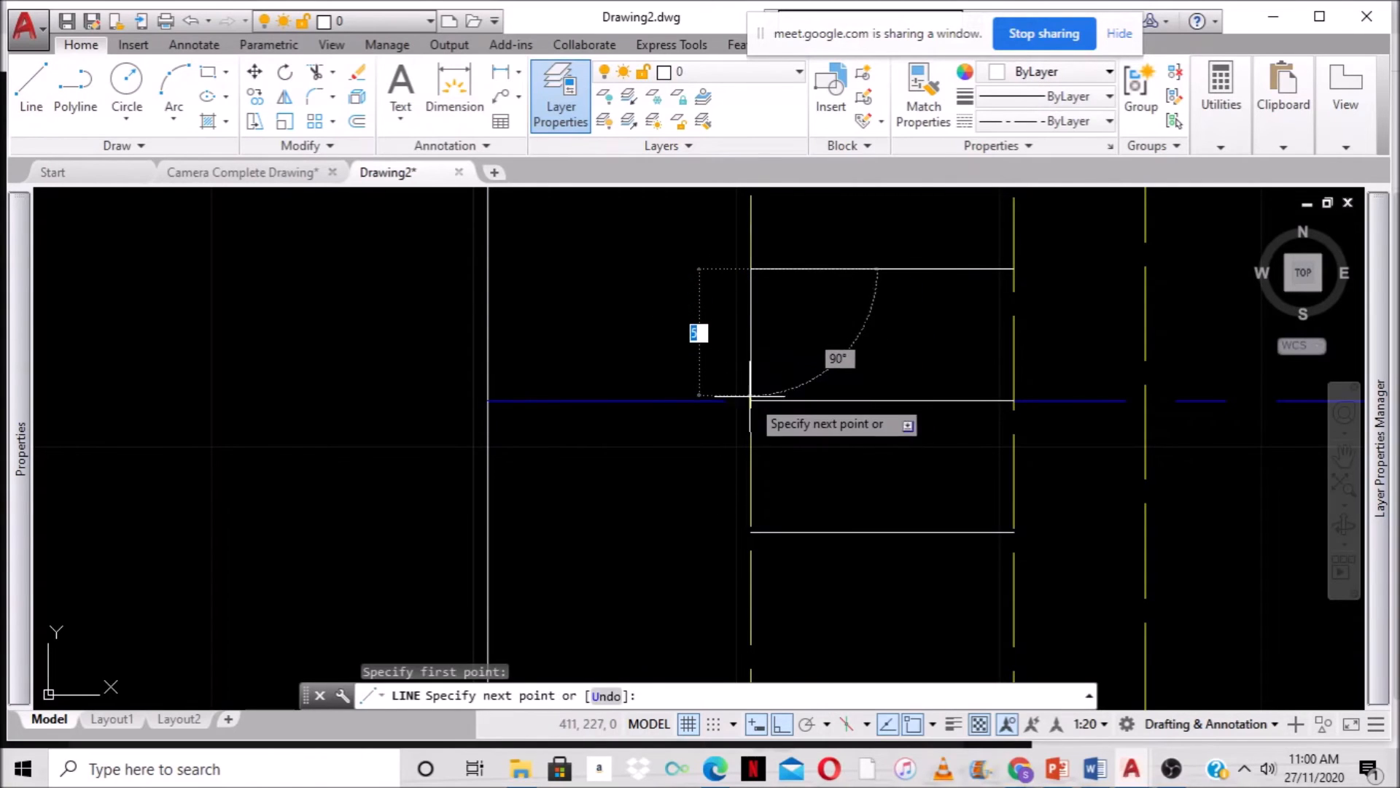
left_click(750, 532)
key("Return")
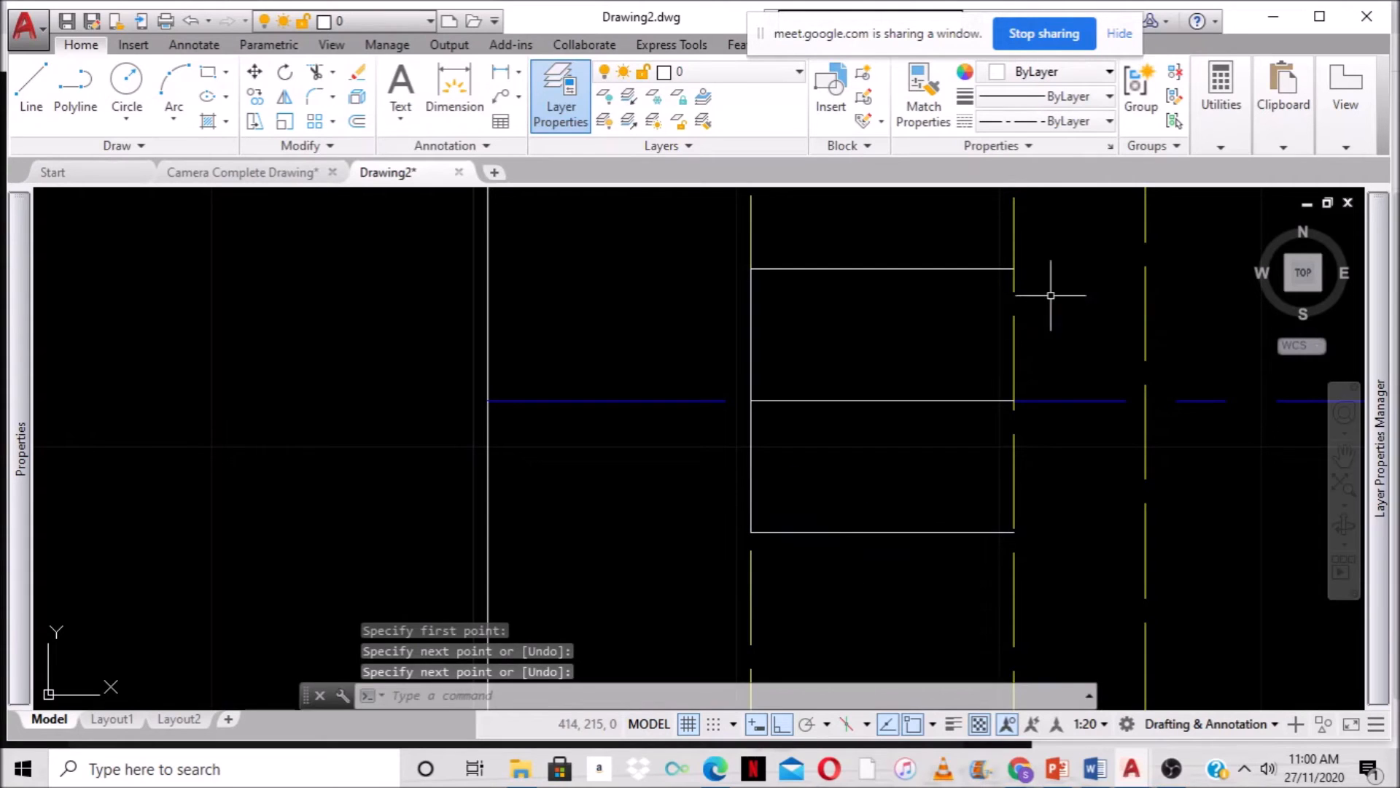
Draw the small block's right side between its upper and lower lines, and erase the middle line inside it.
key("Return")
left_click(1014, 270)
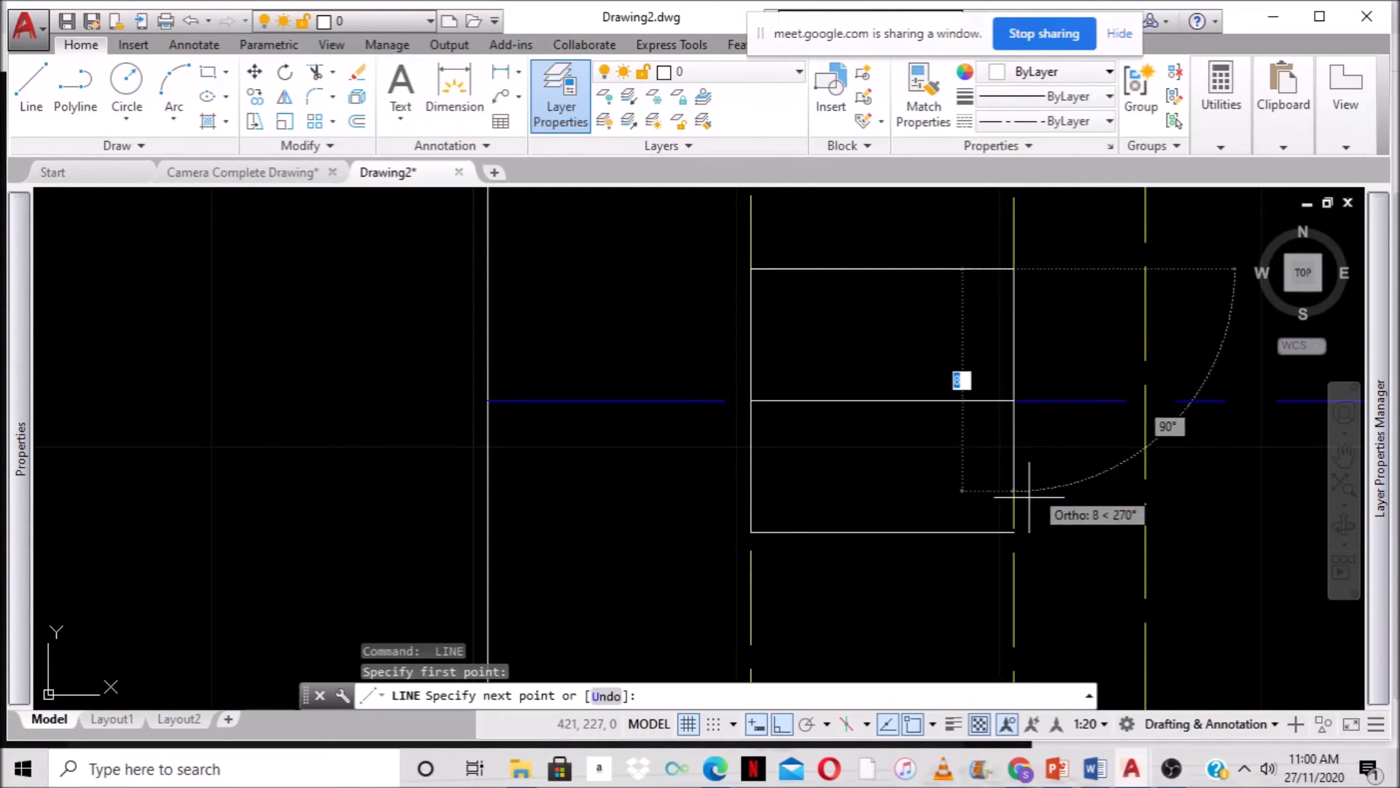
left_click(1015, 536)
key("Return")
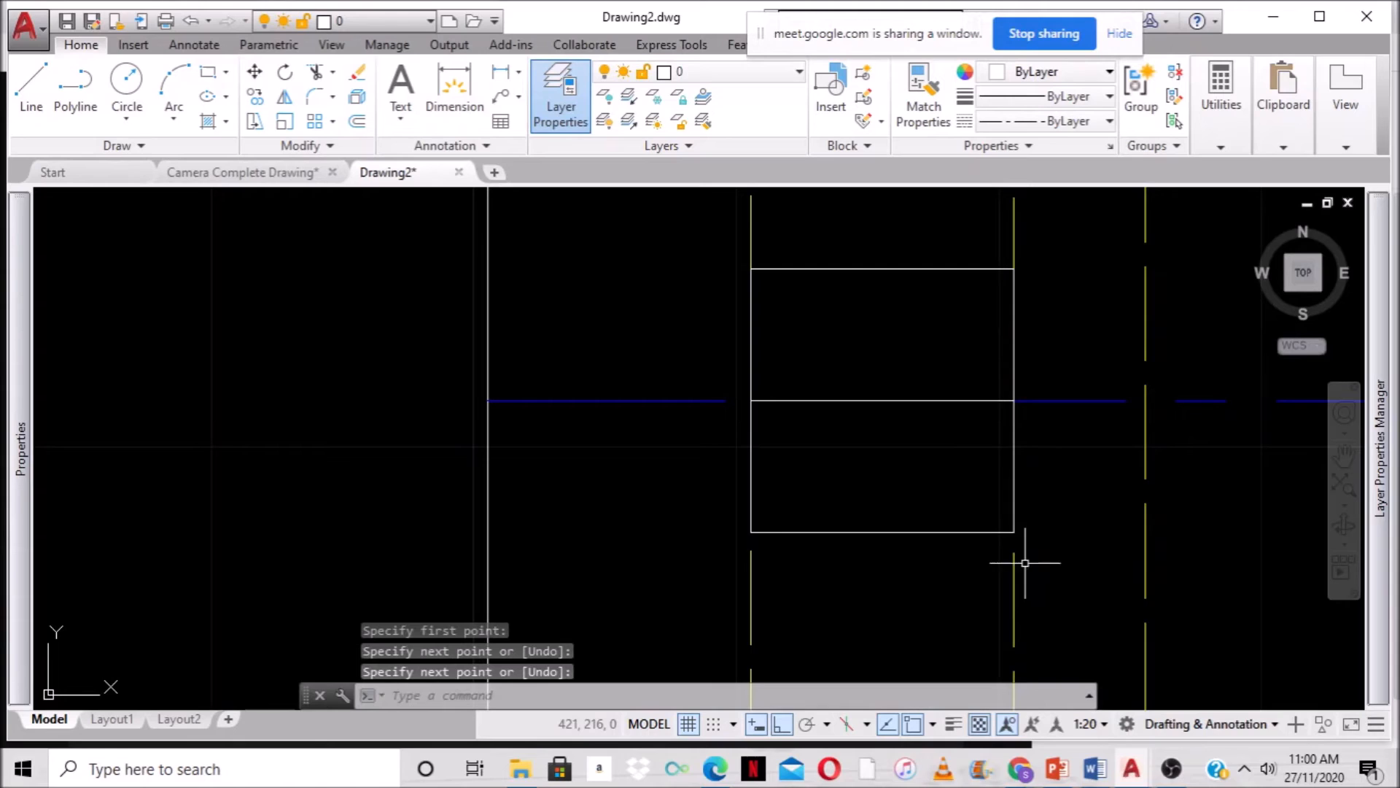
left_click(918, 401)
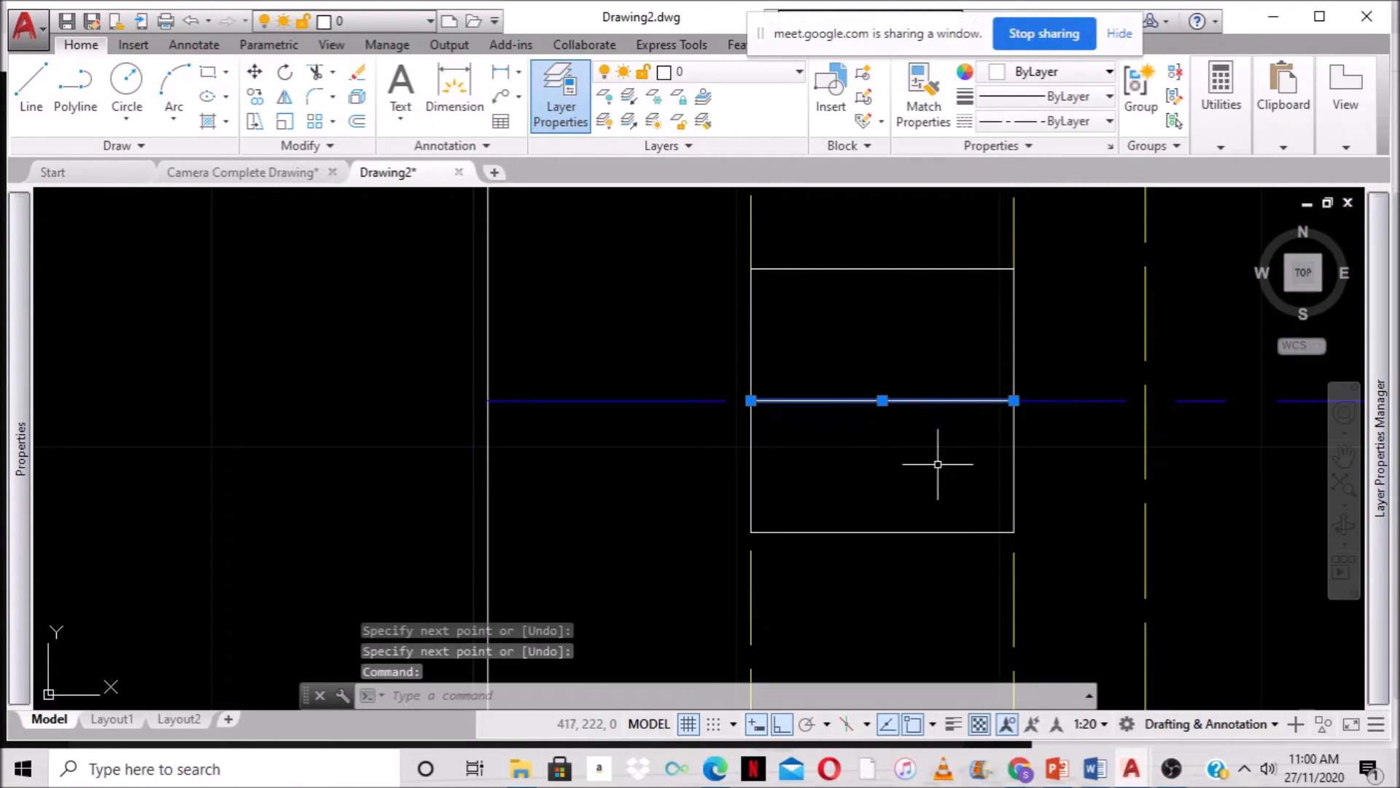
key("Delete")
Trim the top view's horizontal centre line so that only the part inside the circle remains.
scroll(944, 469, "down", 6)
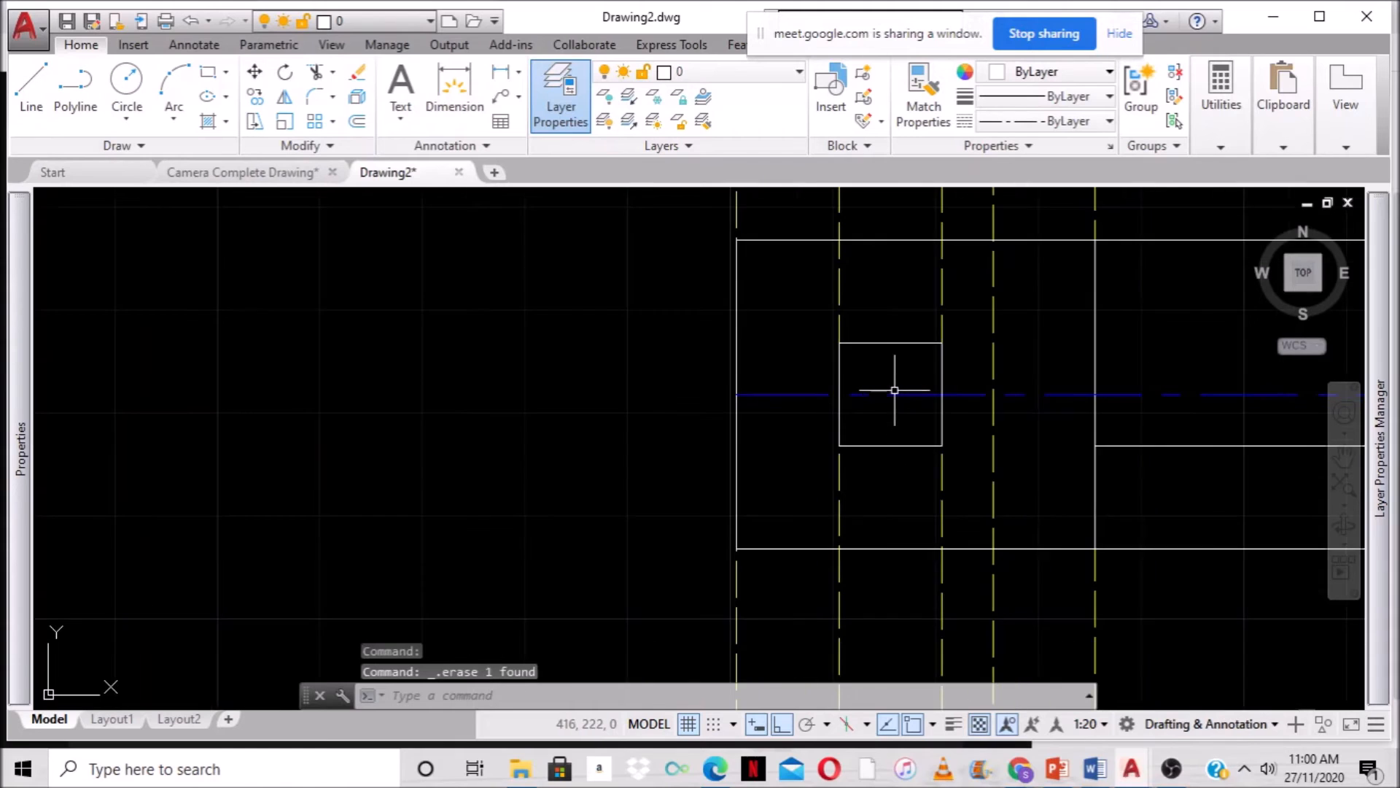
middle_click_drag(1219, 416, 993, 462)
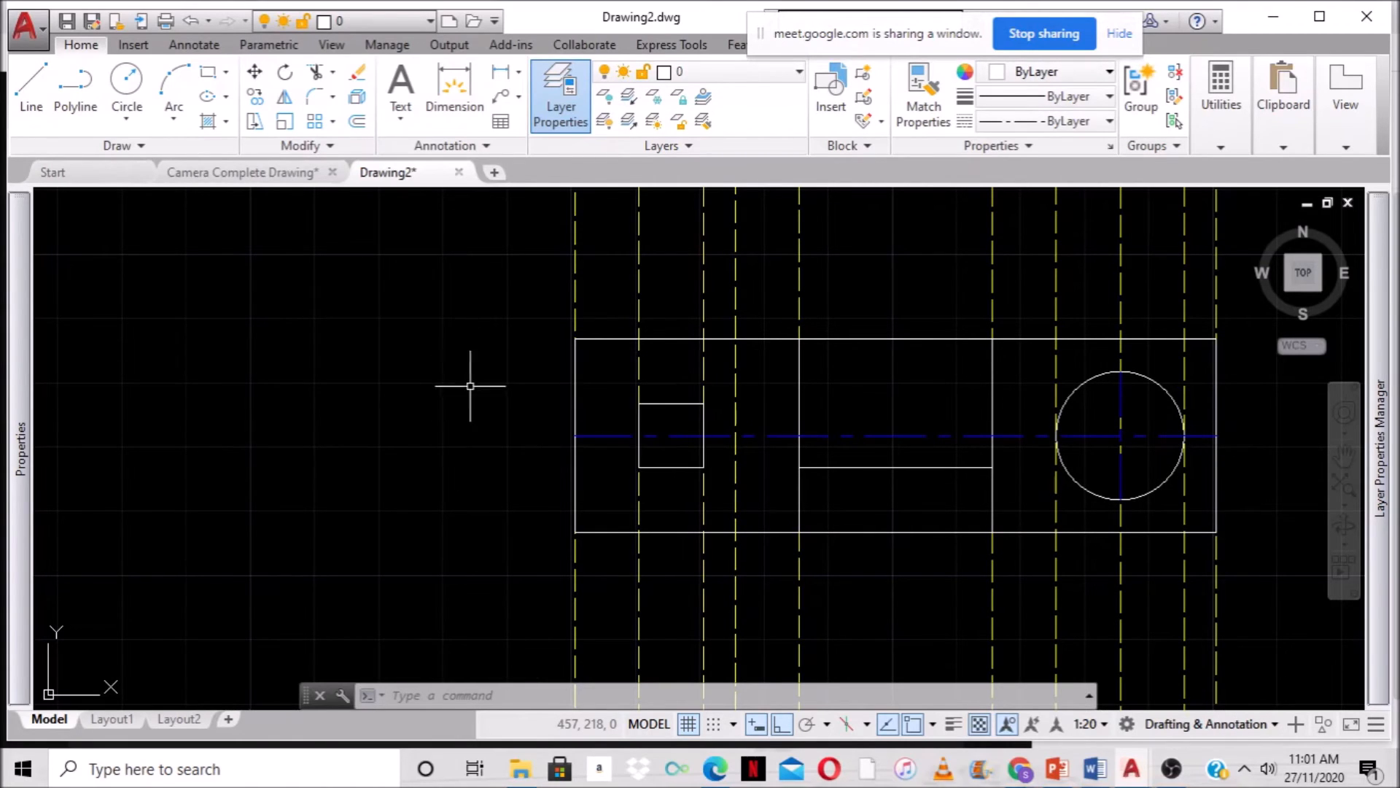
type("R")
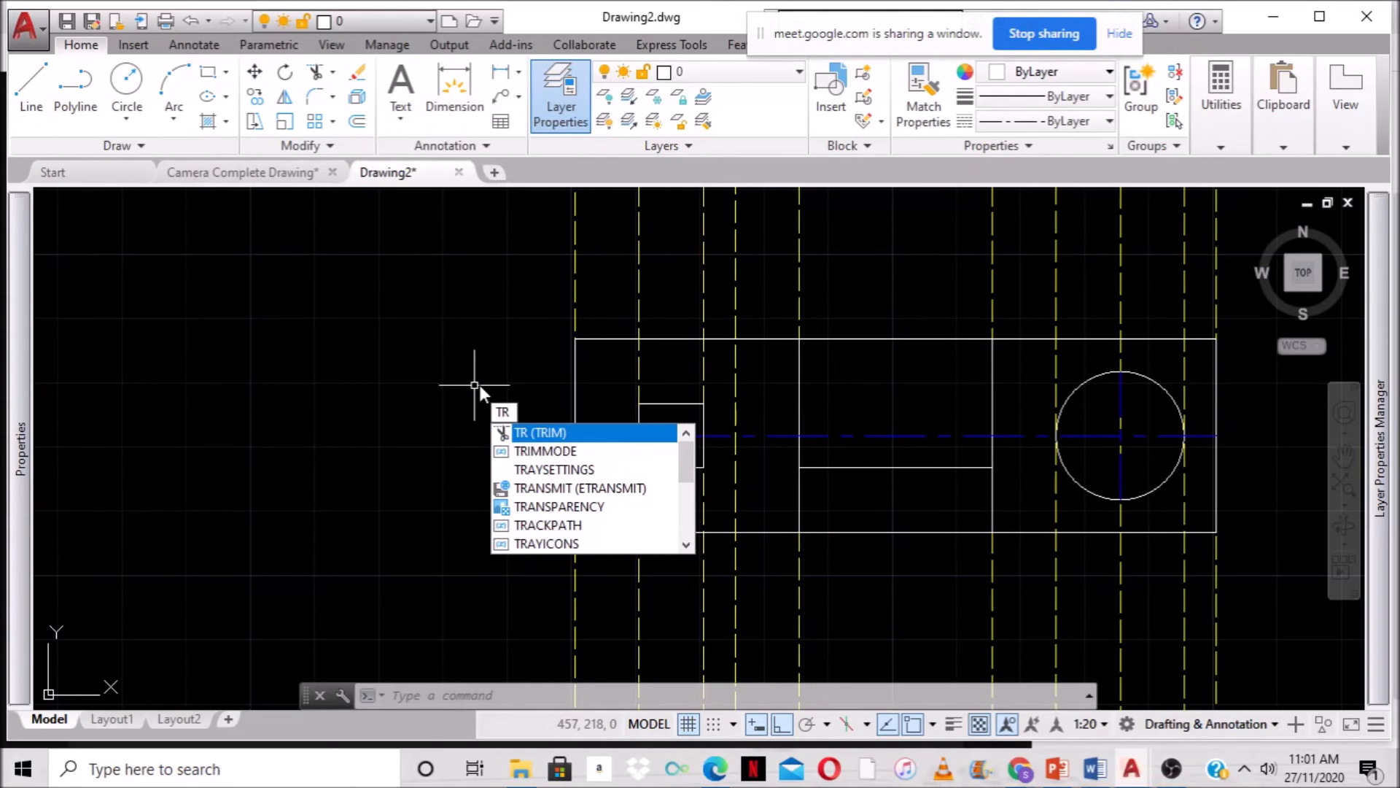
key("Return")
key("Return")
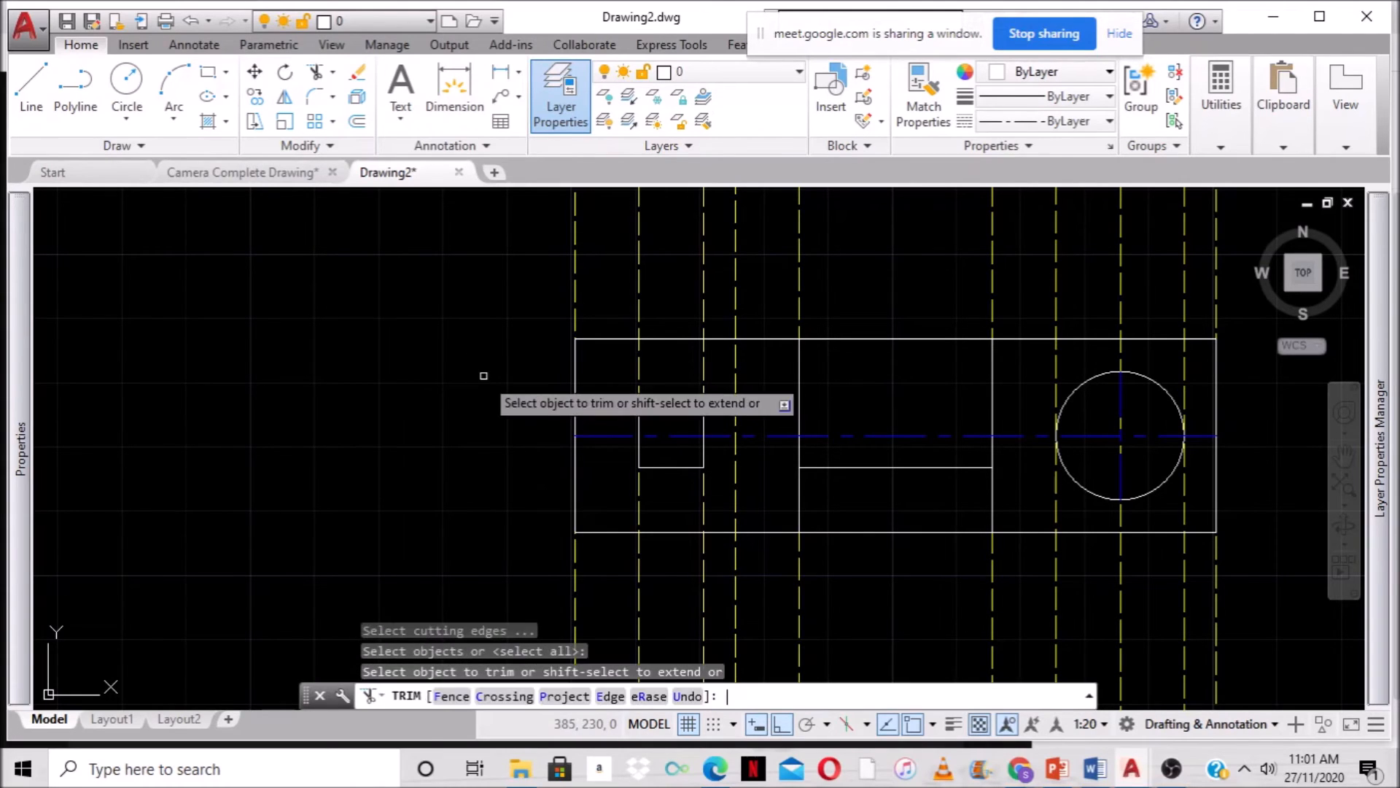
left_click(617, 435)
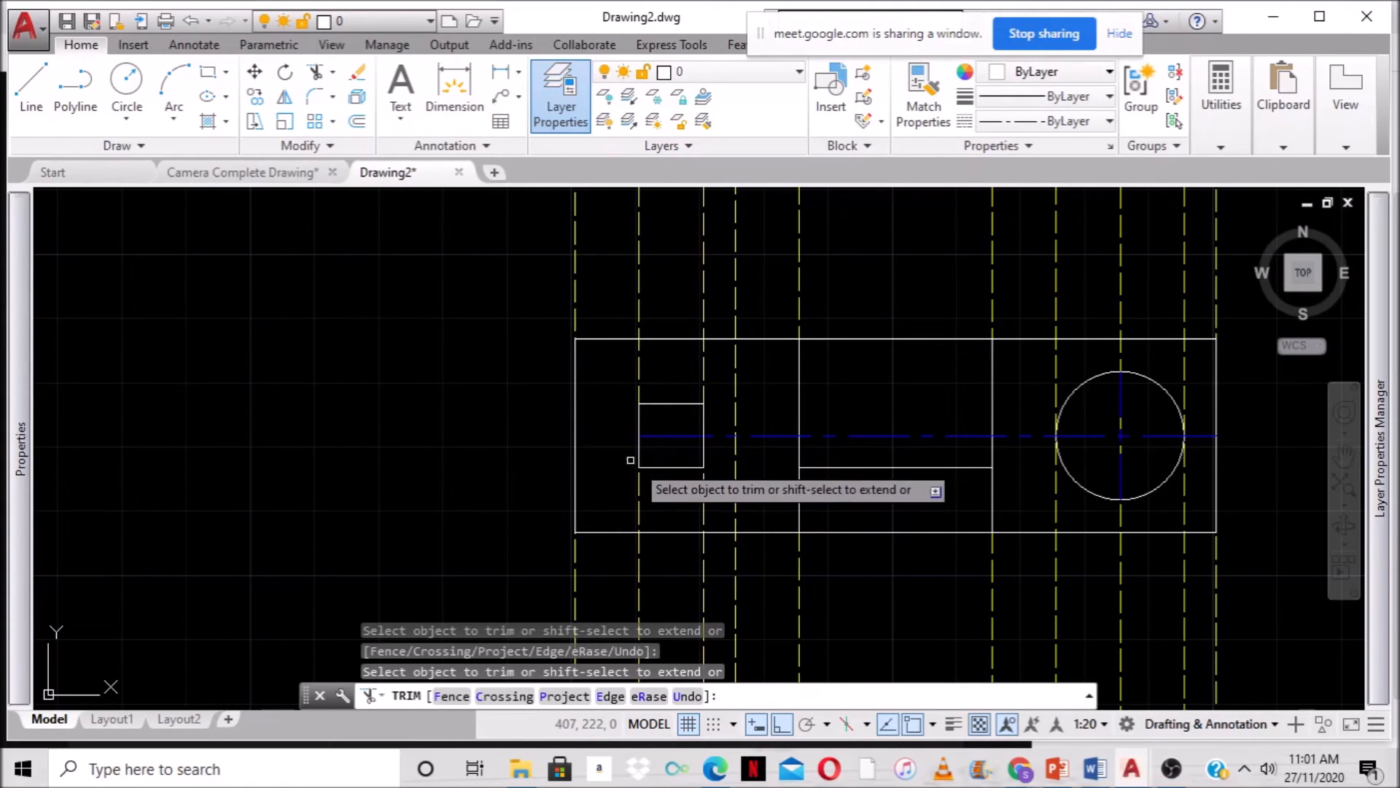
left_click(668, 438)
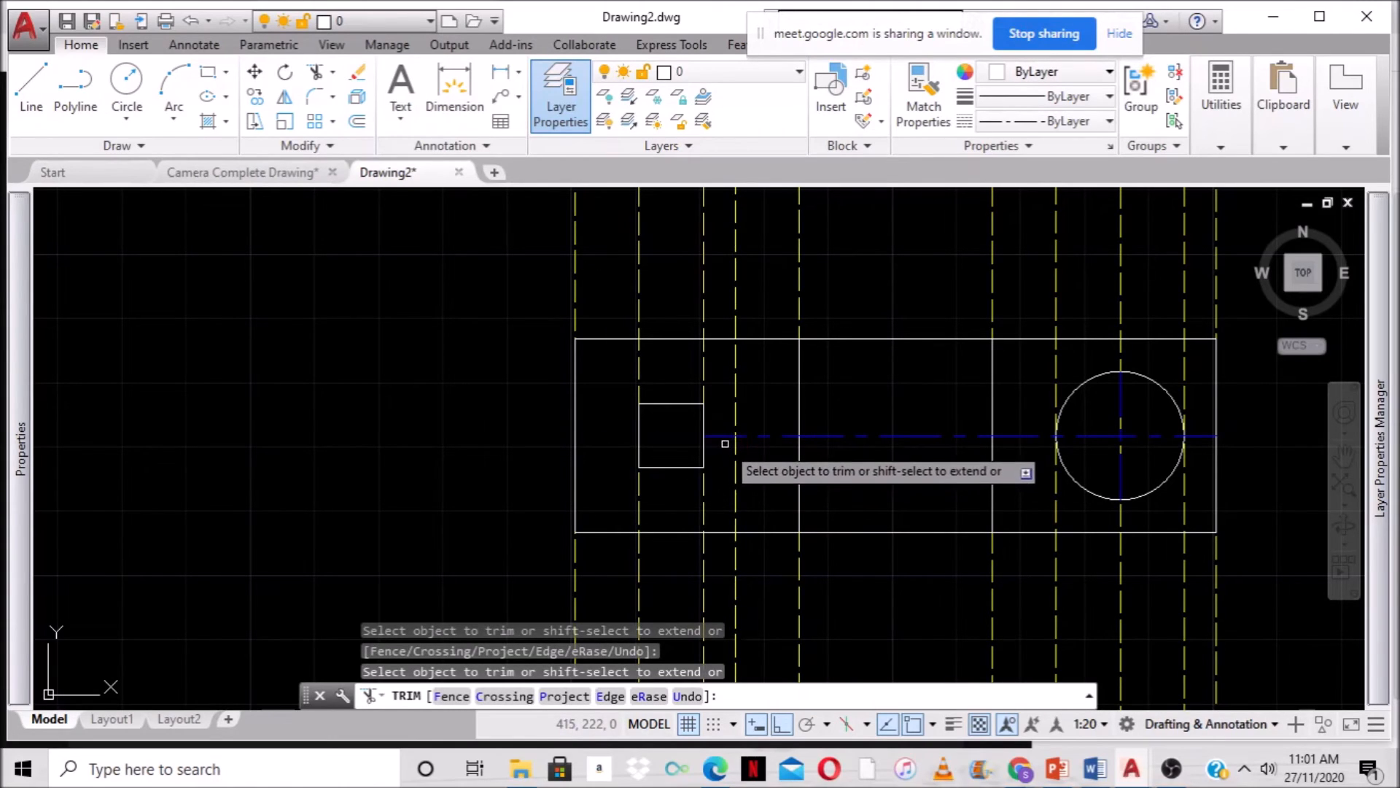
left_click(726, 436)
left_click(773, 435)
left_click(840, 435)
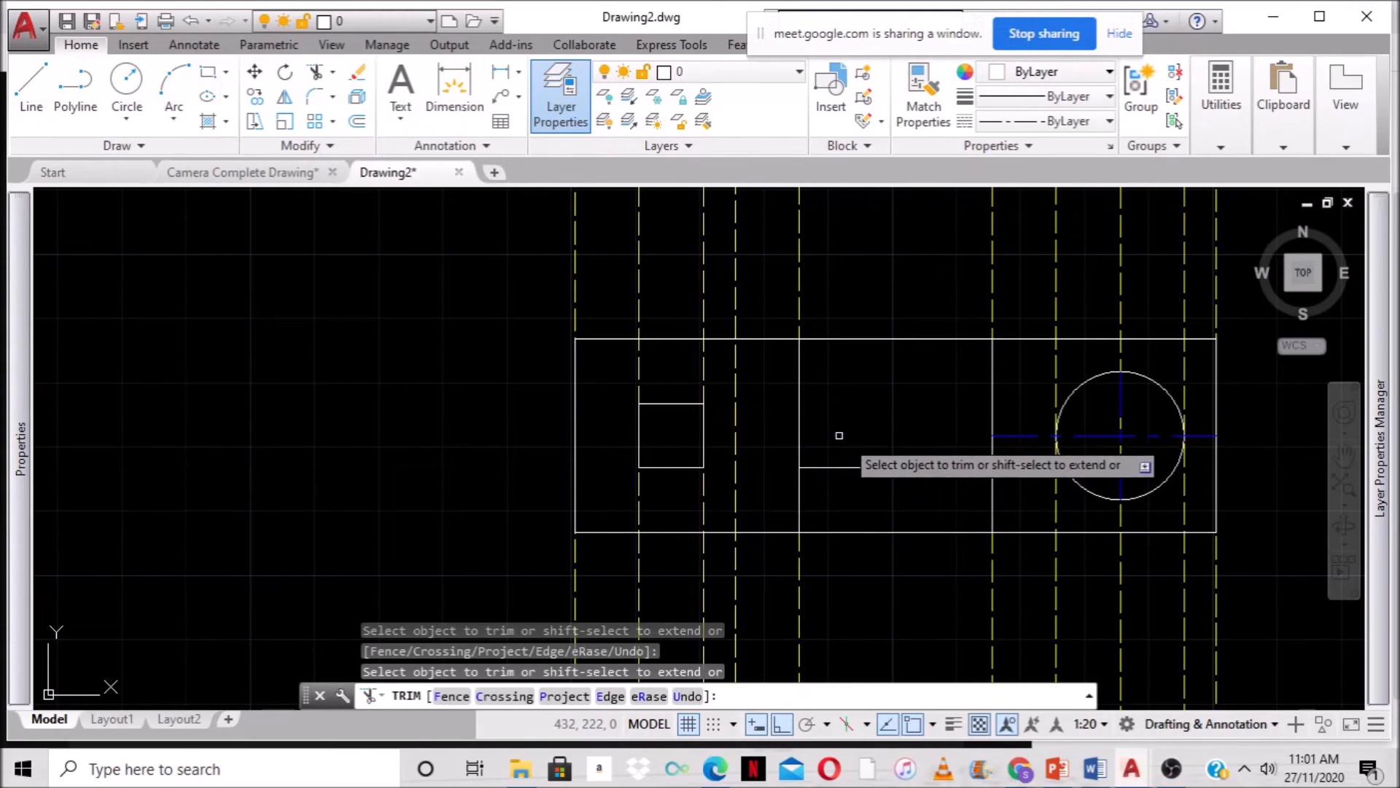
left_click(1014, 432)
left_click(1016, 434)
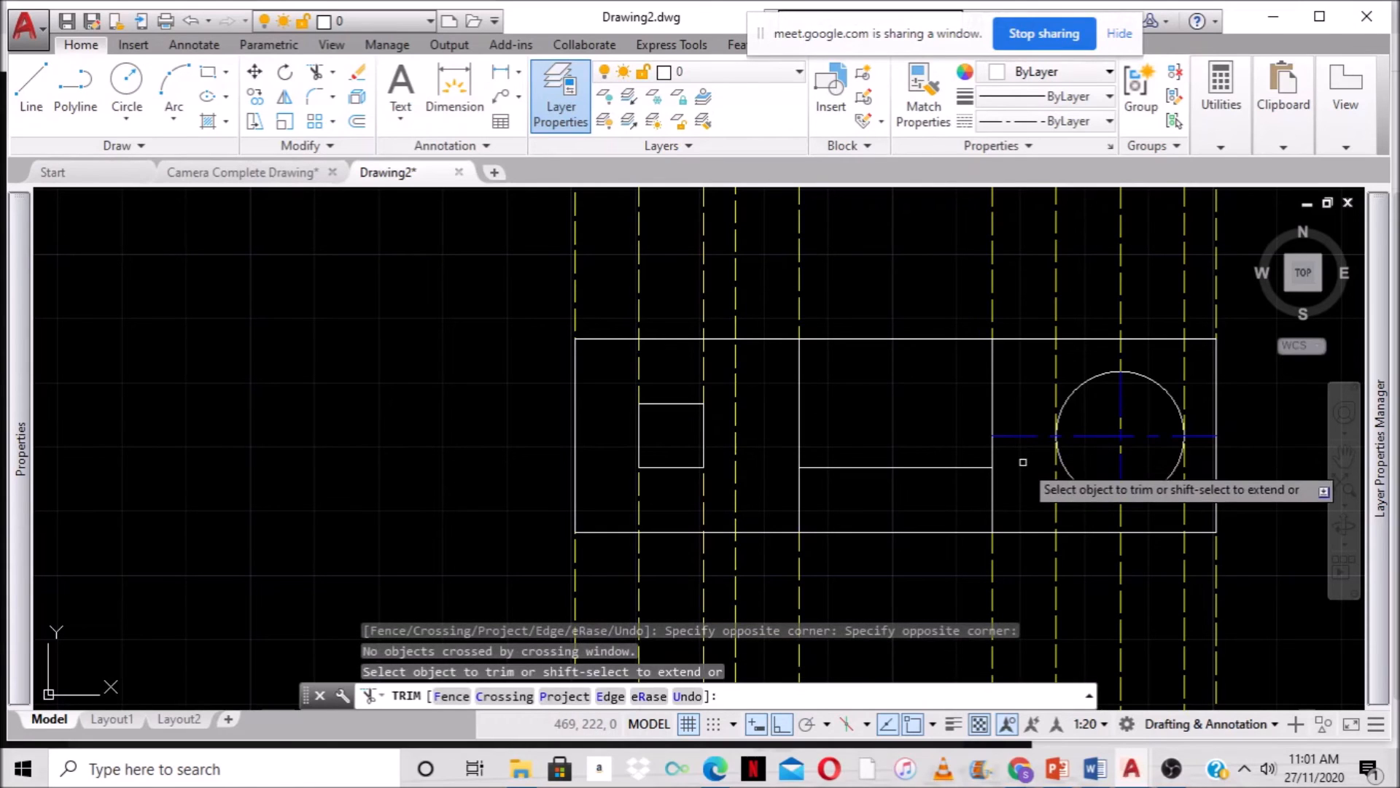
left_click(1018, 436)
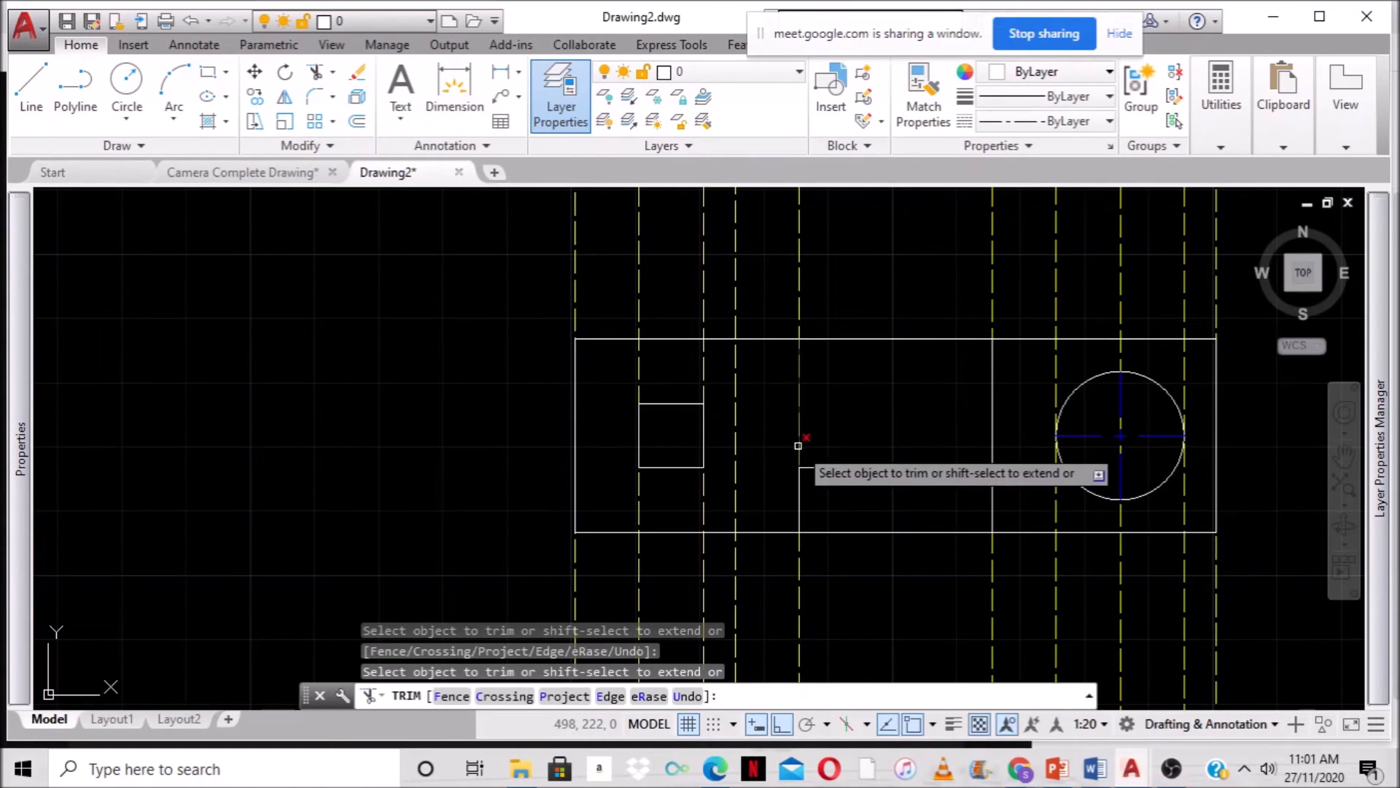
End trimming and examine the isometric drawing's dimensions against the front and top views.
key("Escape")
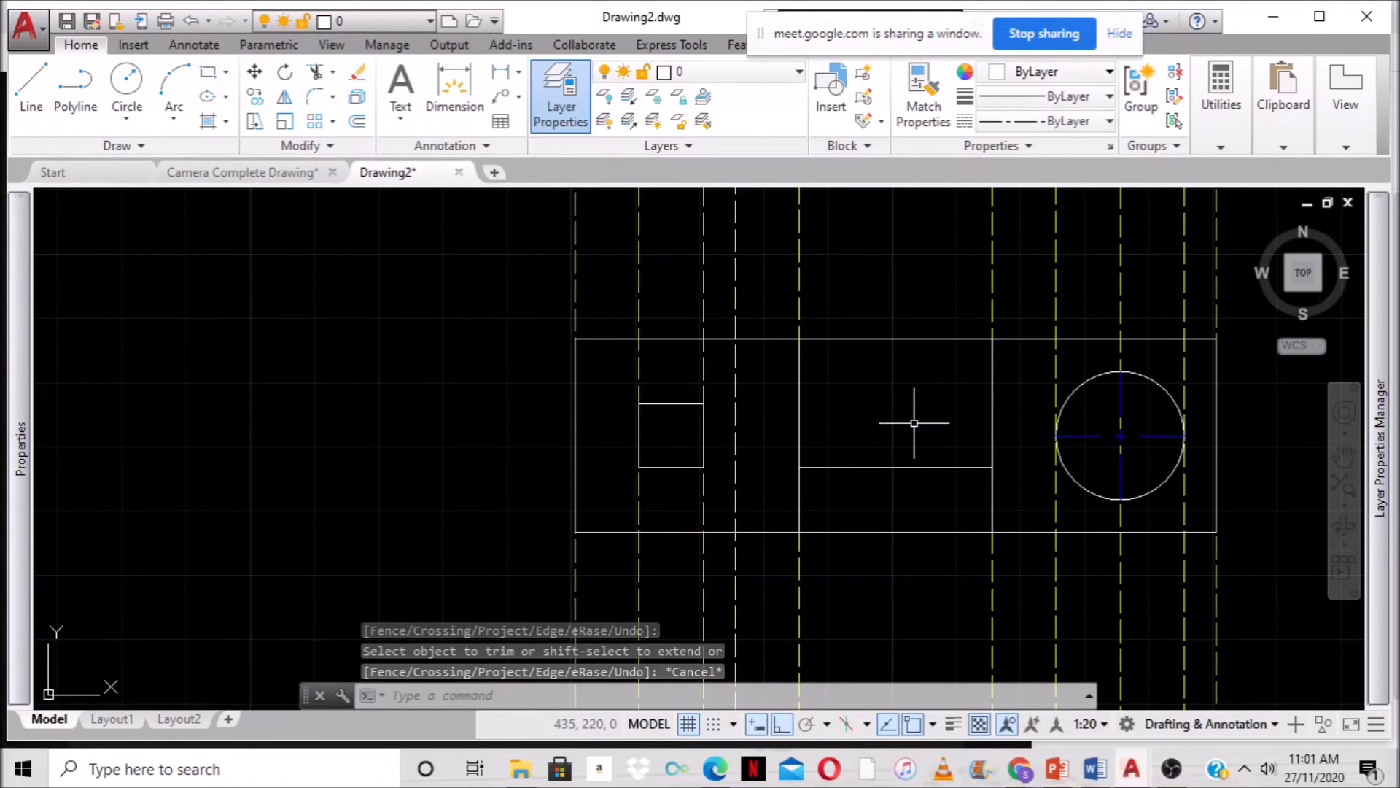
scroll(869, 400, "down", 4)
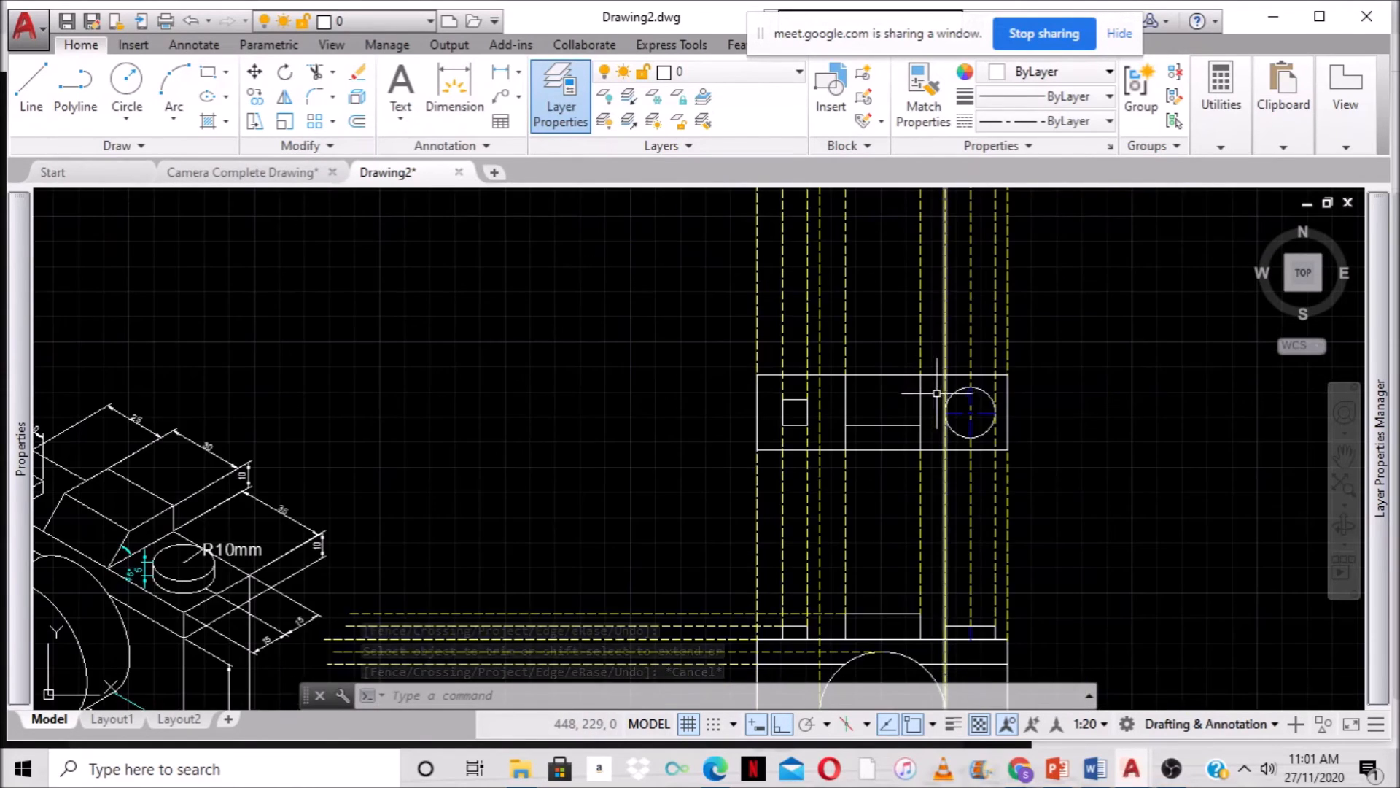
scroll(875, 386, "down", 2)
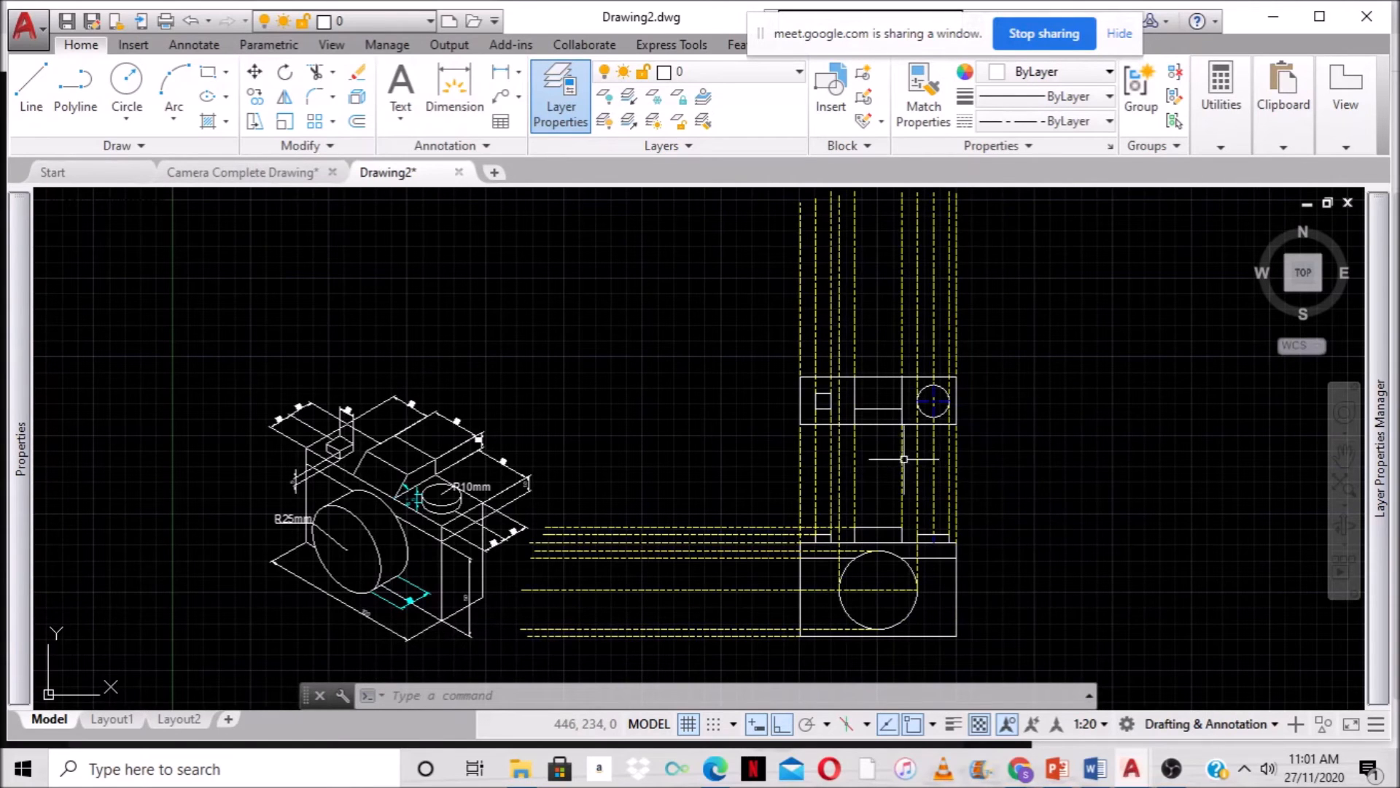
scroll(888, 440, "up", 2)
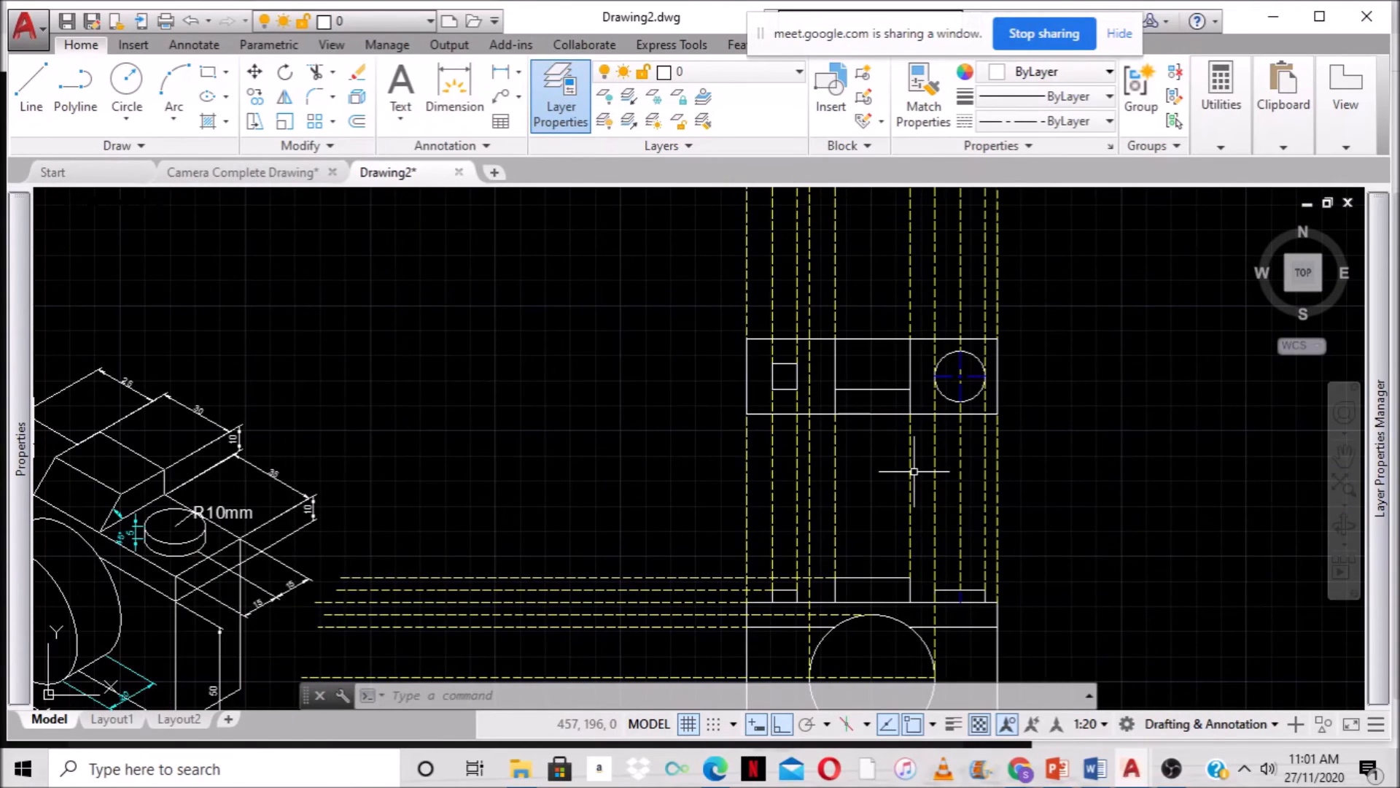
scroll(913, 471, "down", 2)
mouse_move(991, 580)
middle_mouse_down()
mouse_move(869, 519)
mouse_move(845, 560)
middle_mouse_up()
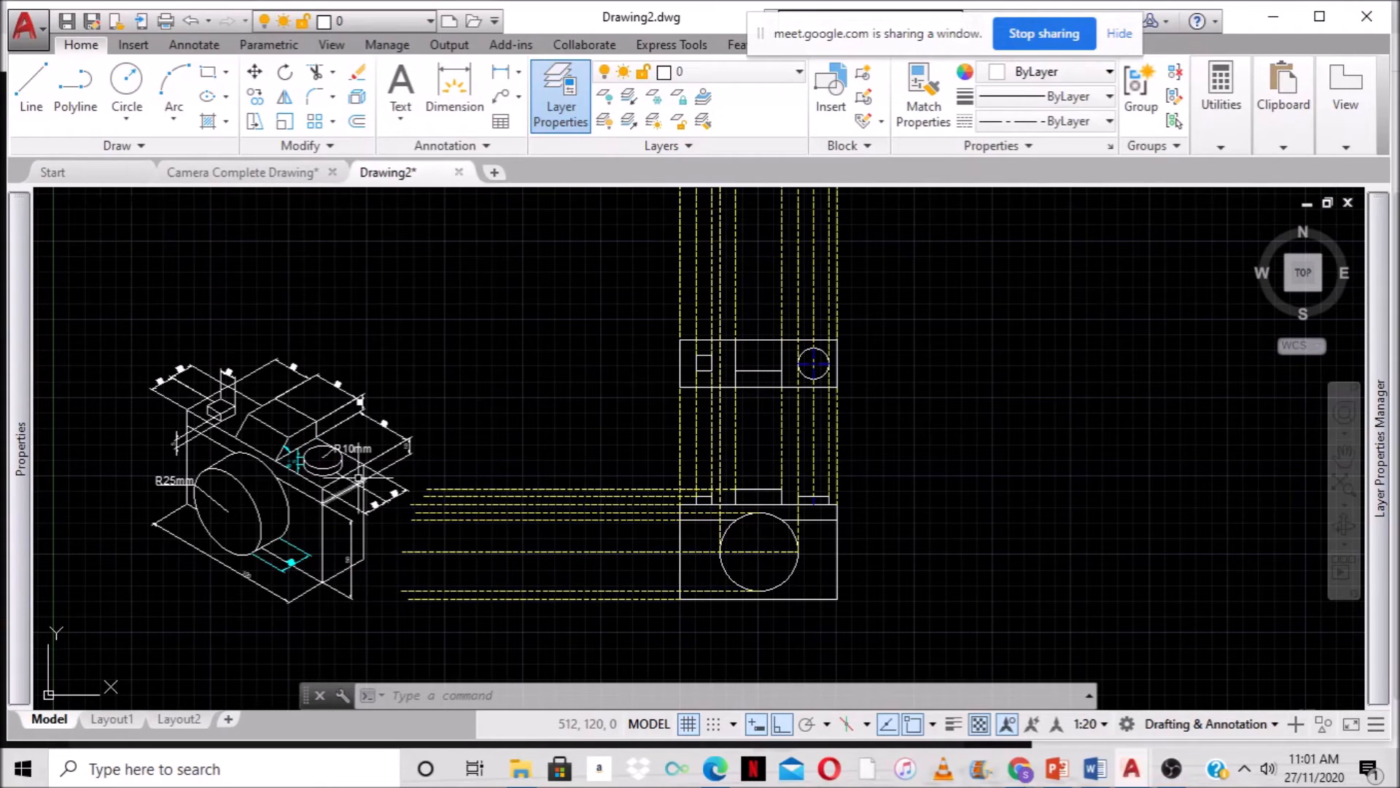
scroll(348, 514, "up", 5)
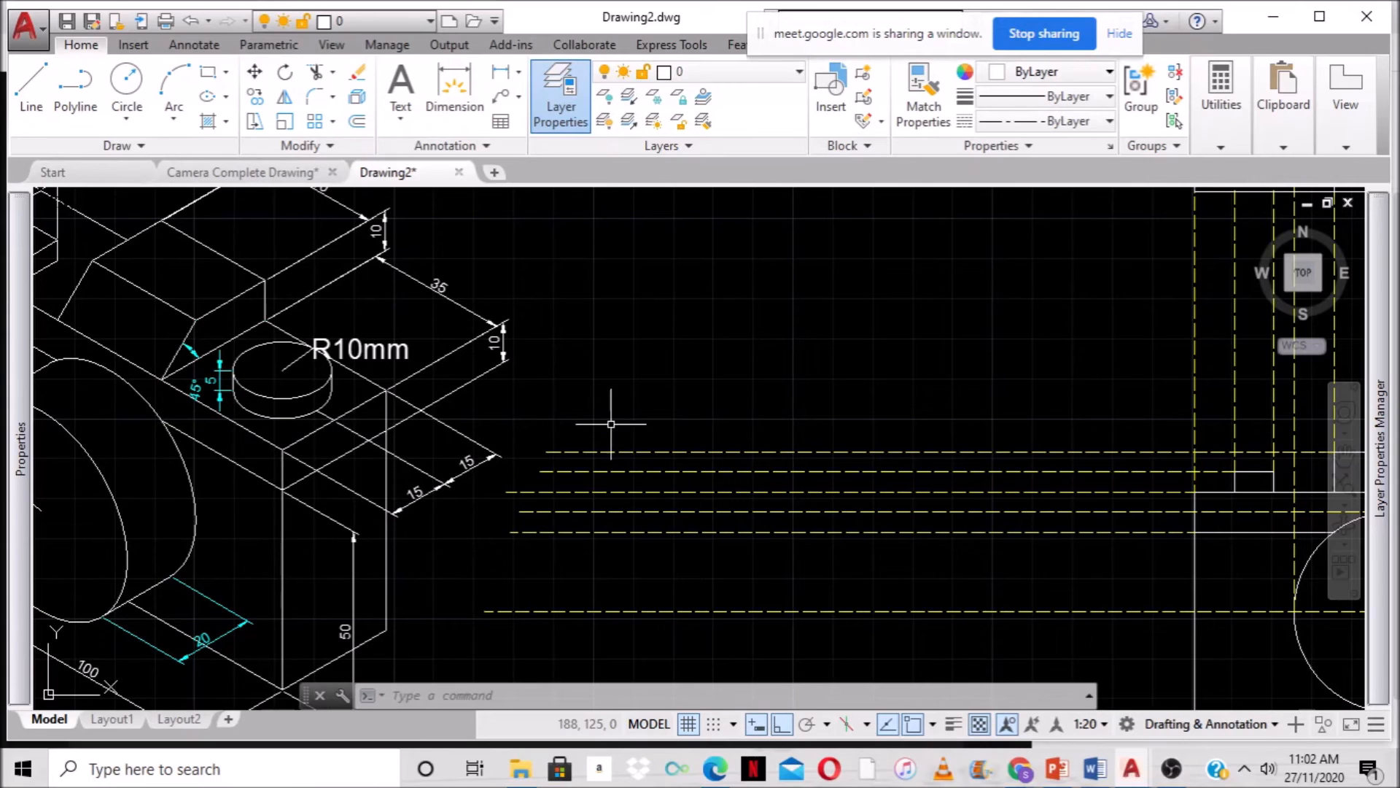
scroll(569, 424, "down", 2)
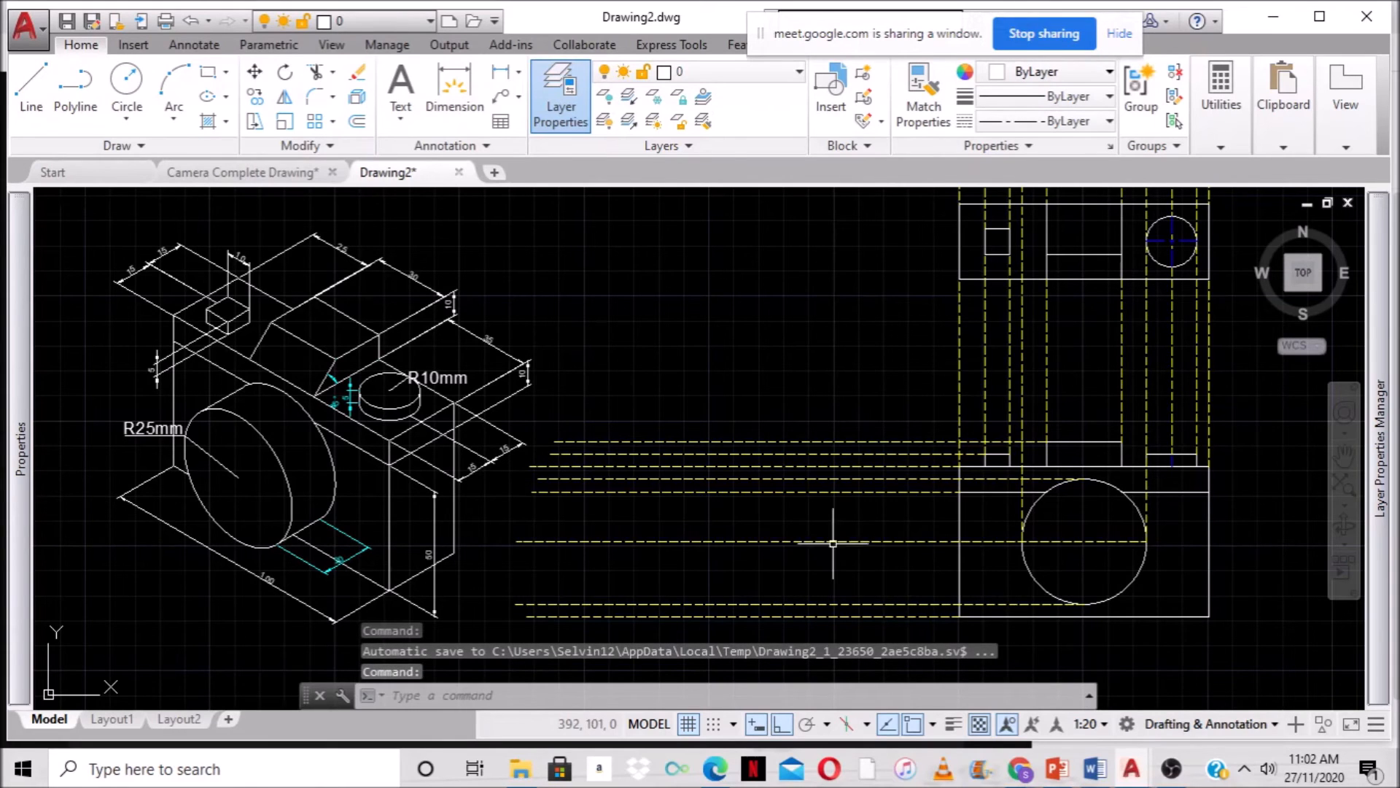
Offset the lower and short upper segments of the front view's left edge 50 mm to the left.
left_click(357, 121)
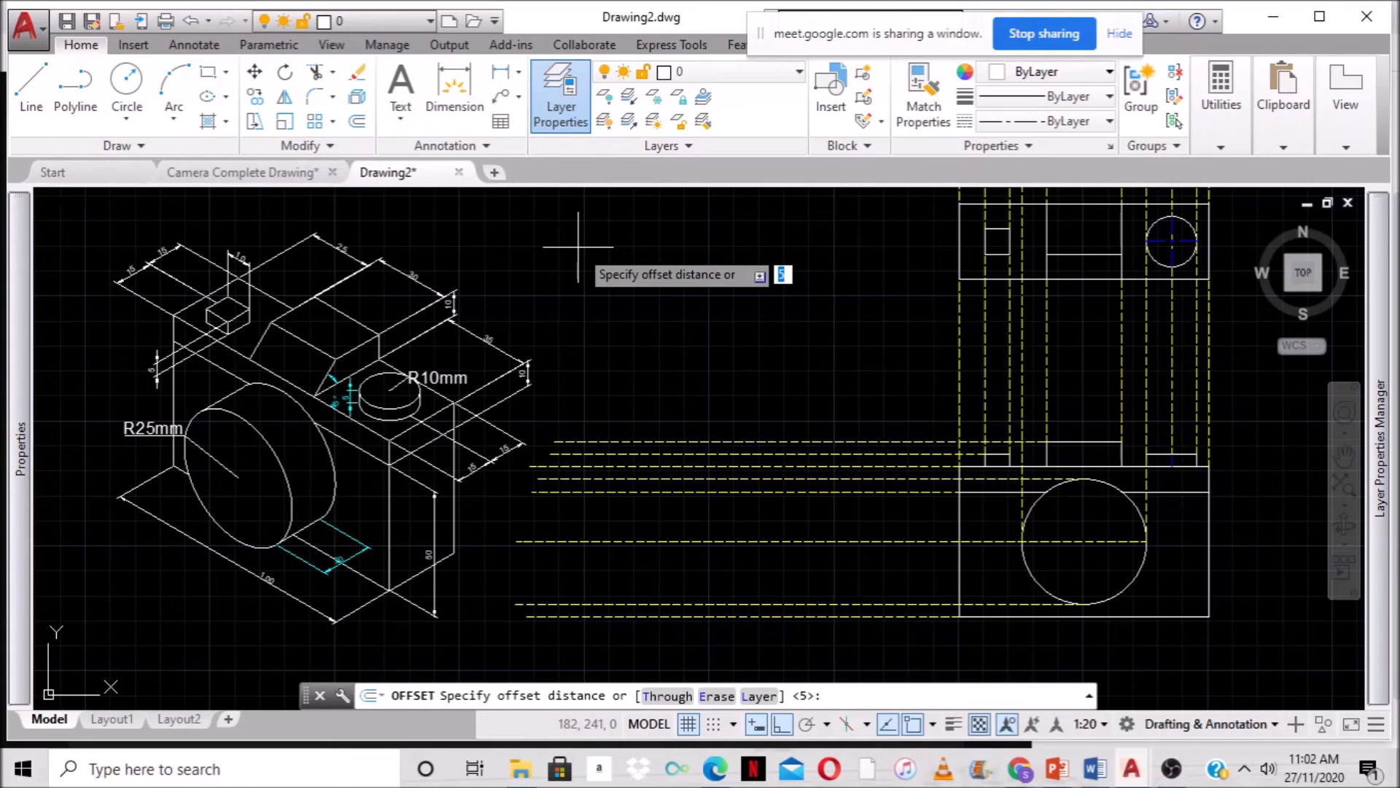
type("50")
key("Return")
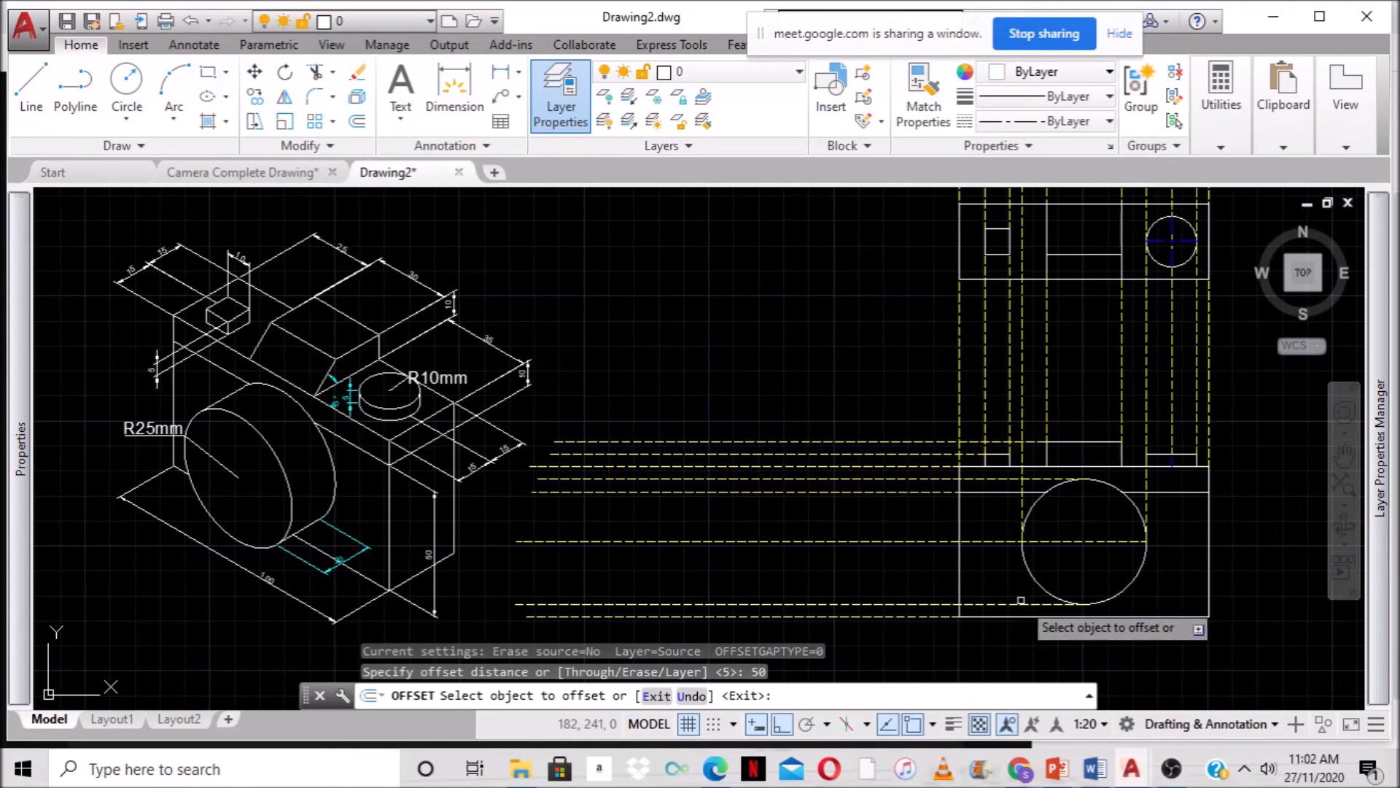
left_click(960, 530)
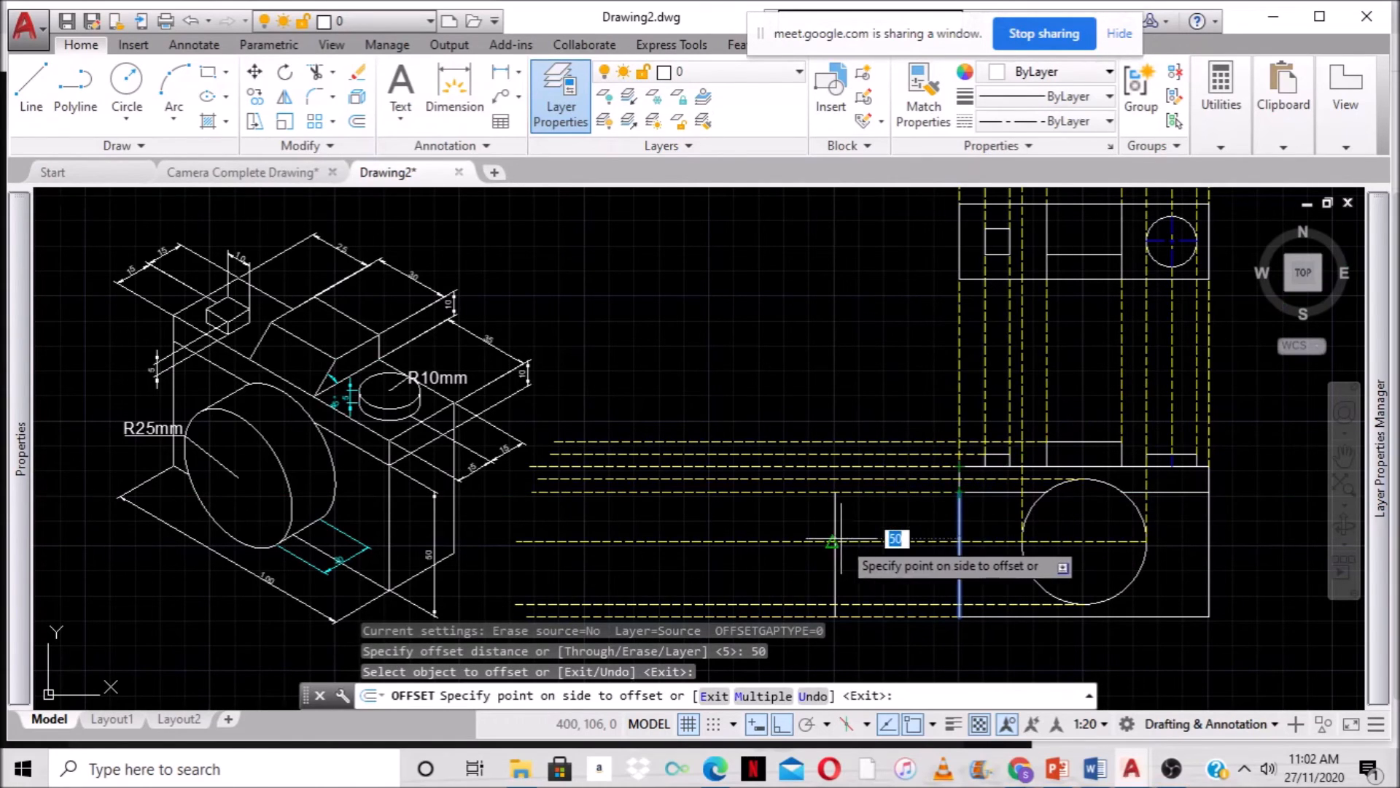
left_click(904, 565)
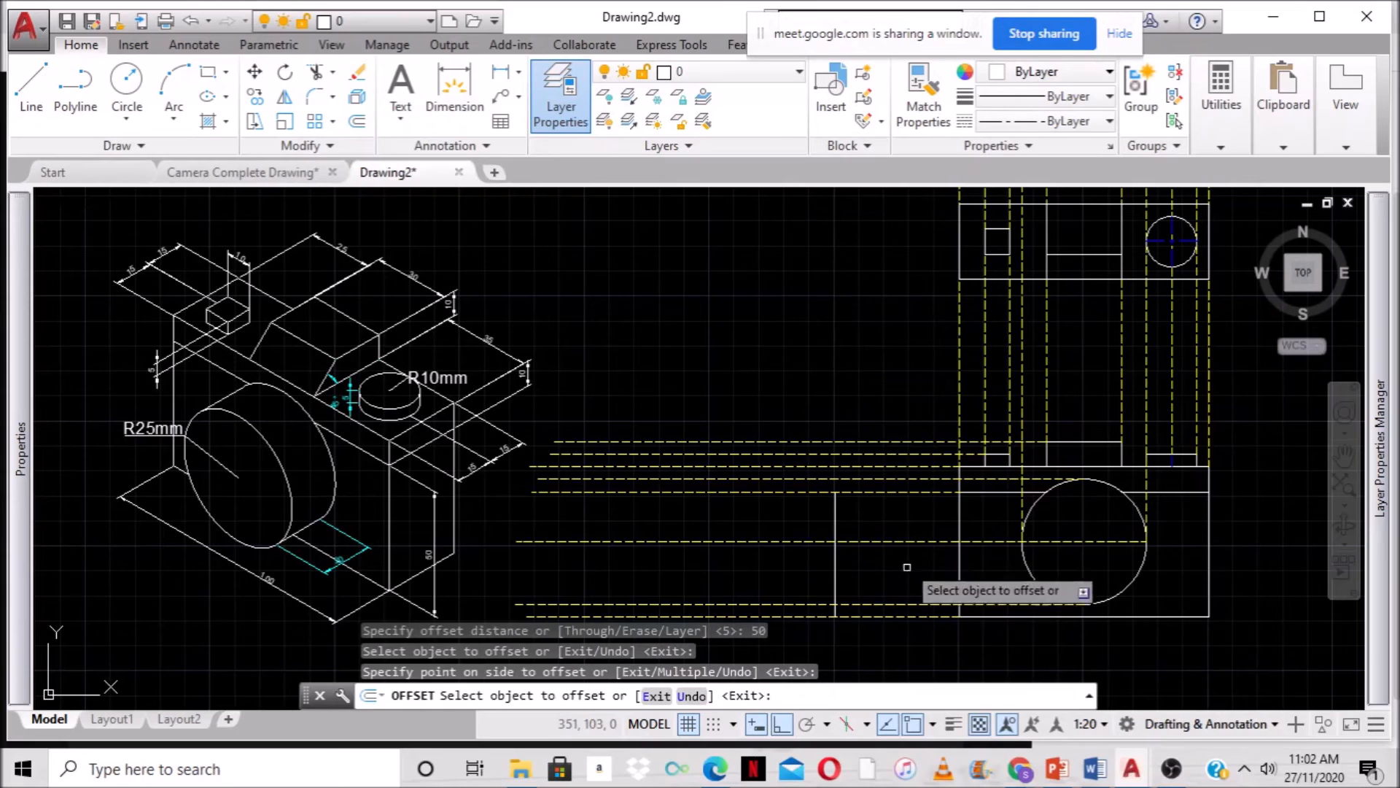
left_click(952, 479)
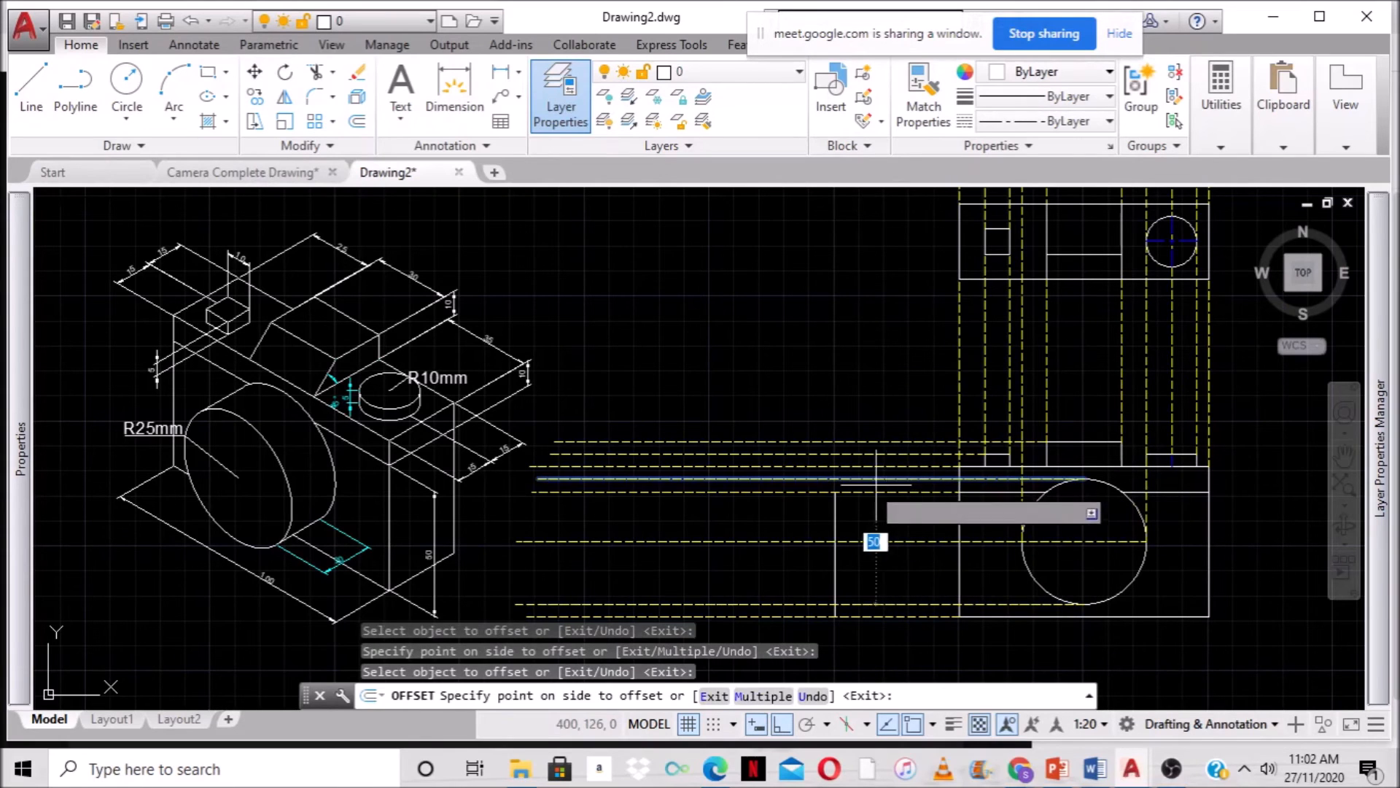
left_click(840, 494)
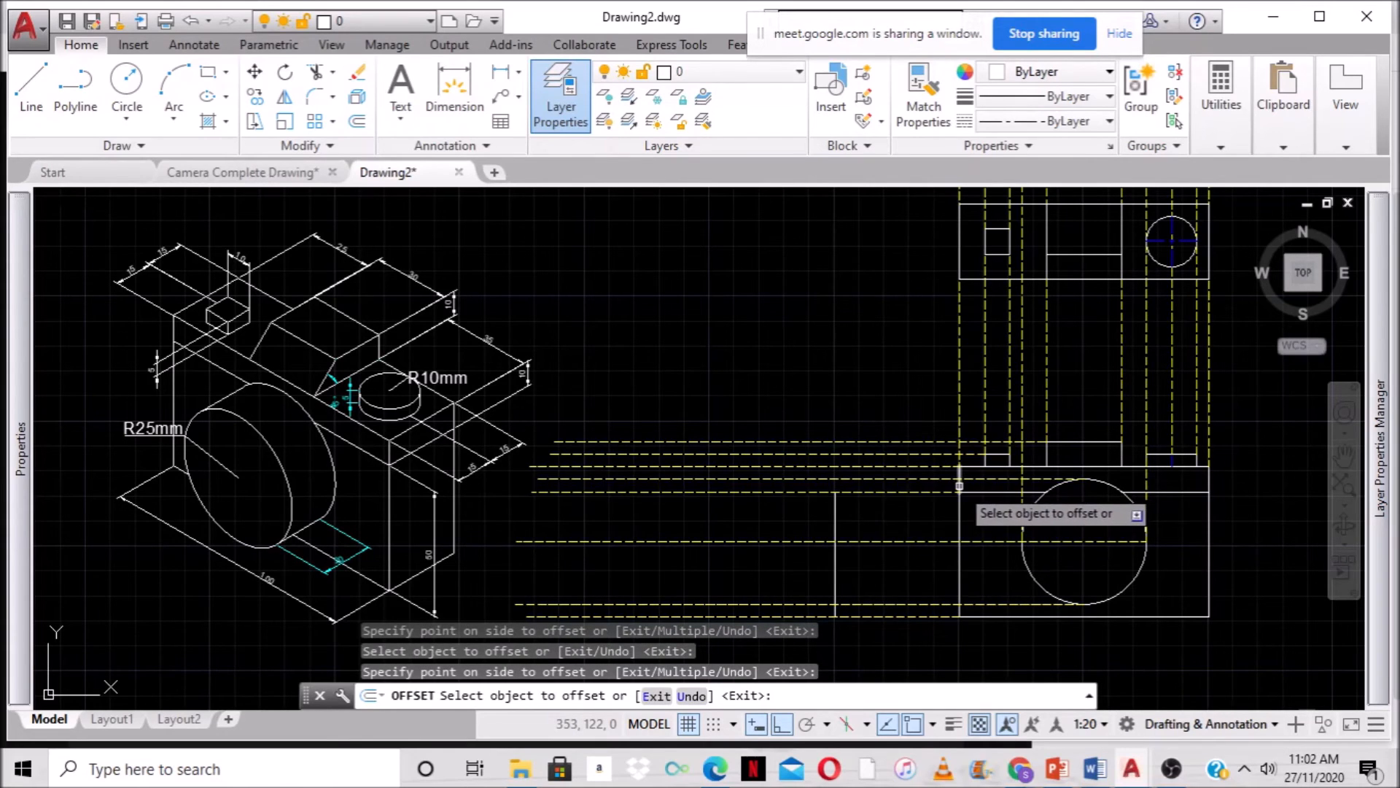
left_click(955, 477)
left_click(856, 482)
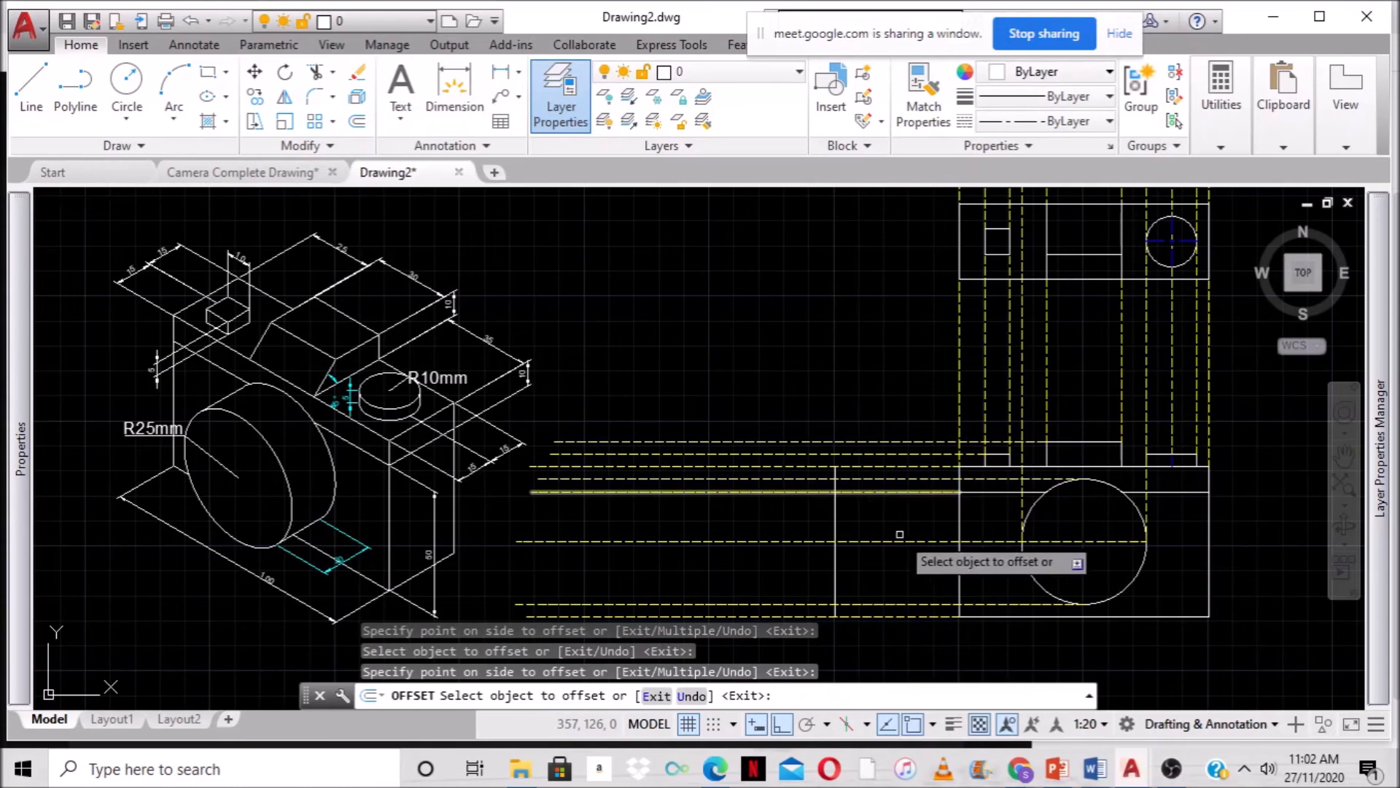
key("Escape")
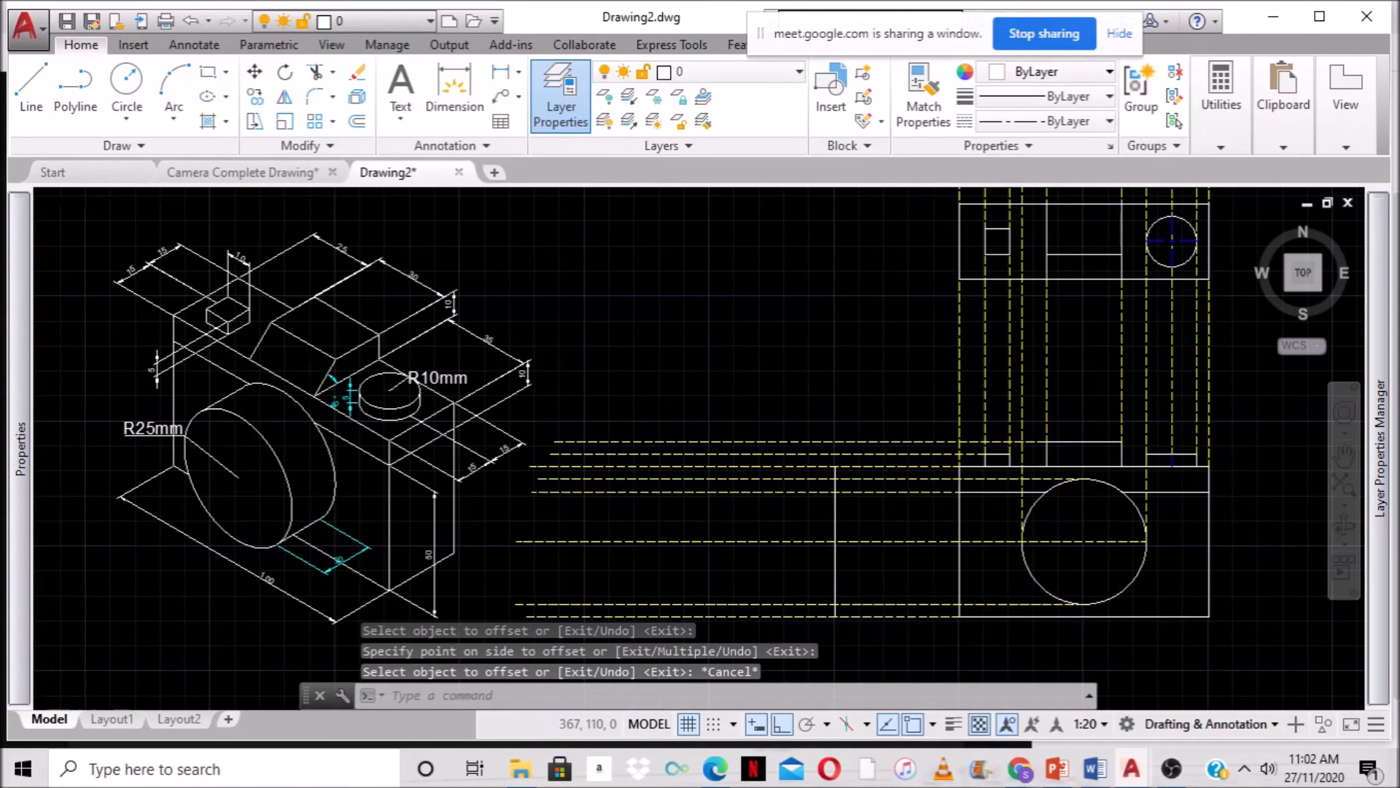
Try to join the two collinear offset segments left of the front view into one line.
scroll(868, 540, "down", 2)
scroll(863, 533, "up", 2)
scroll(863, 532, "up", 2)
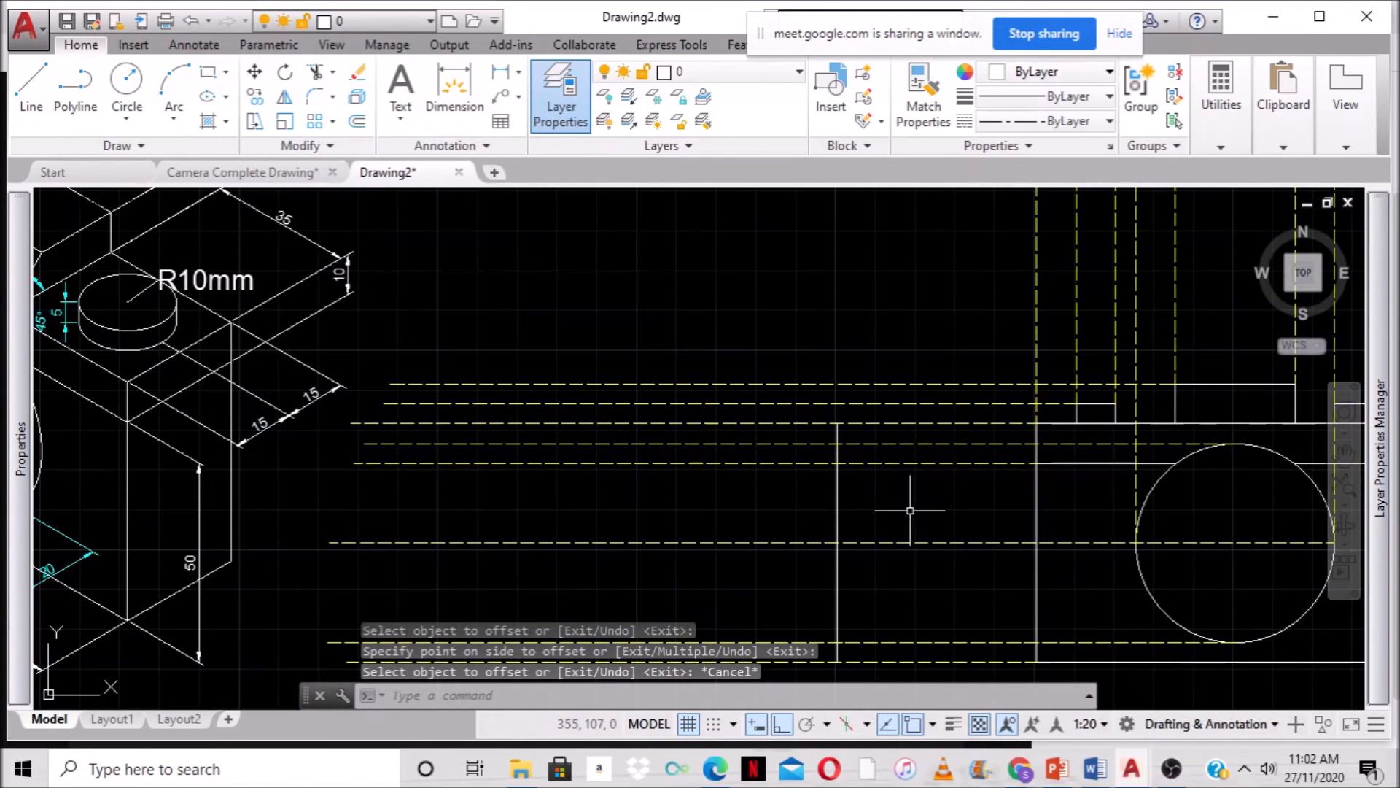
left_click(837, 514)
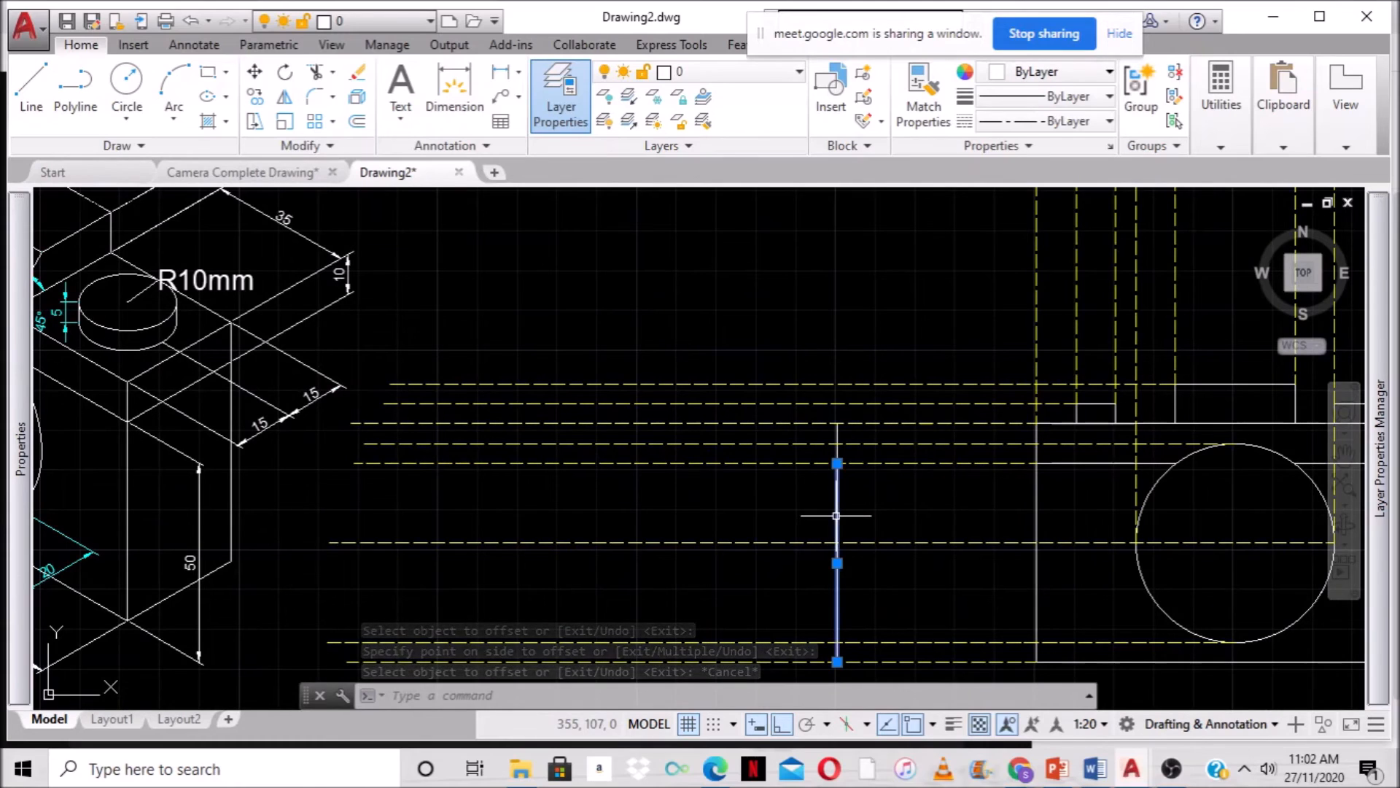
left_click(836, 441)
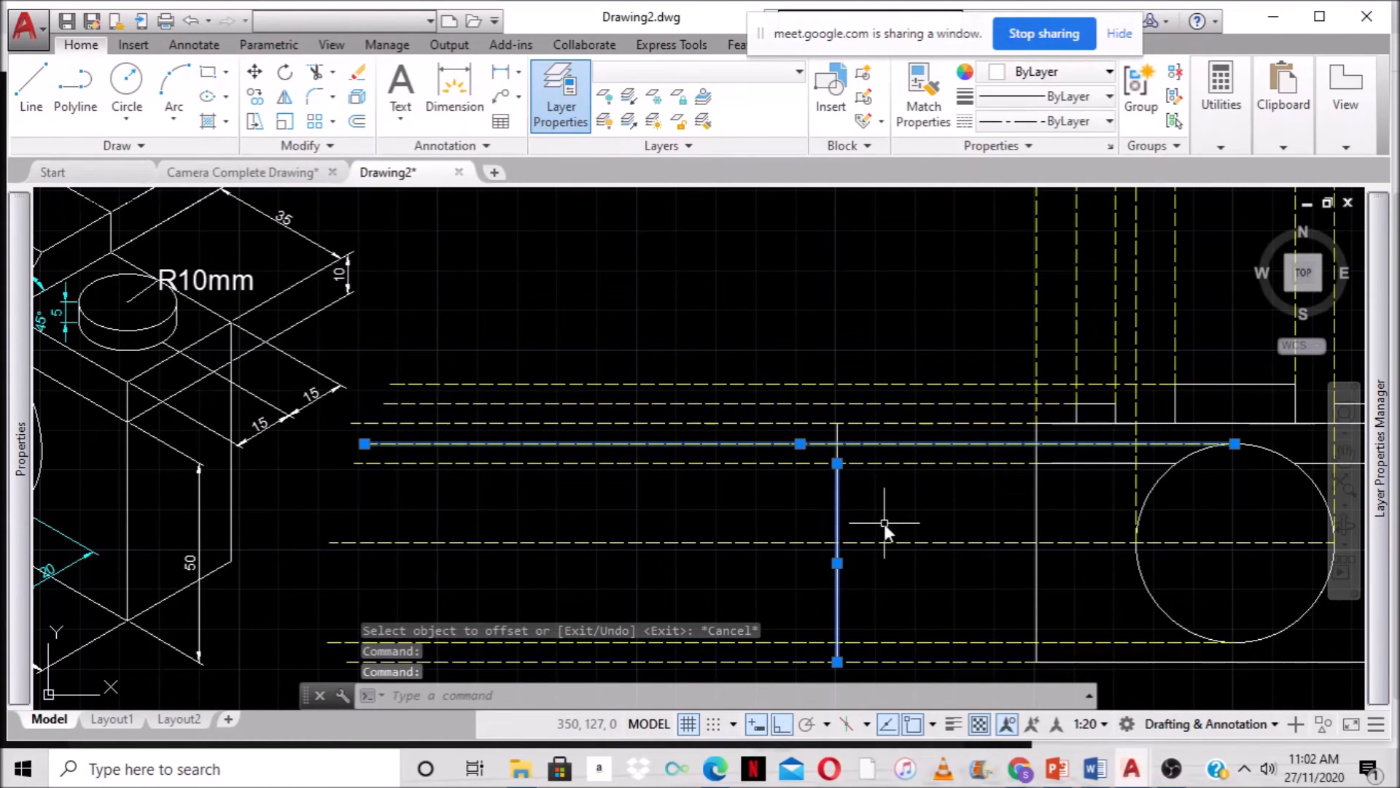
type("J")
key("Return")
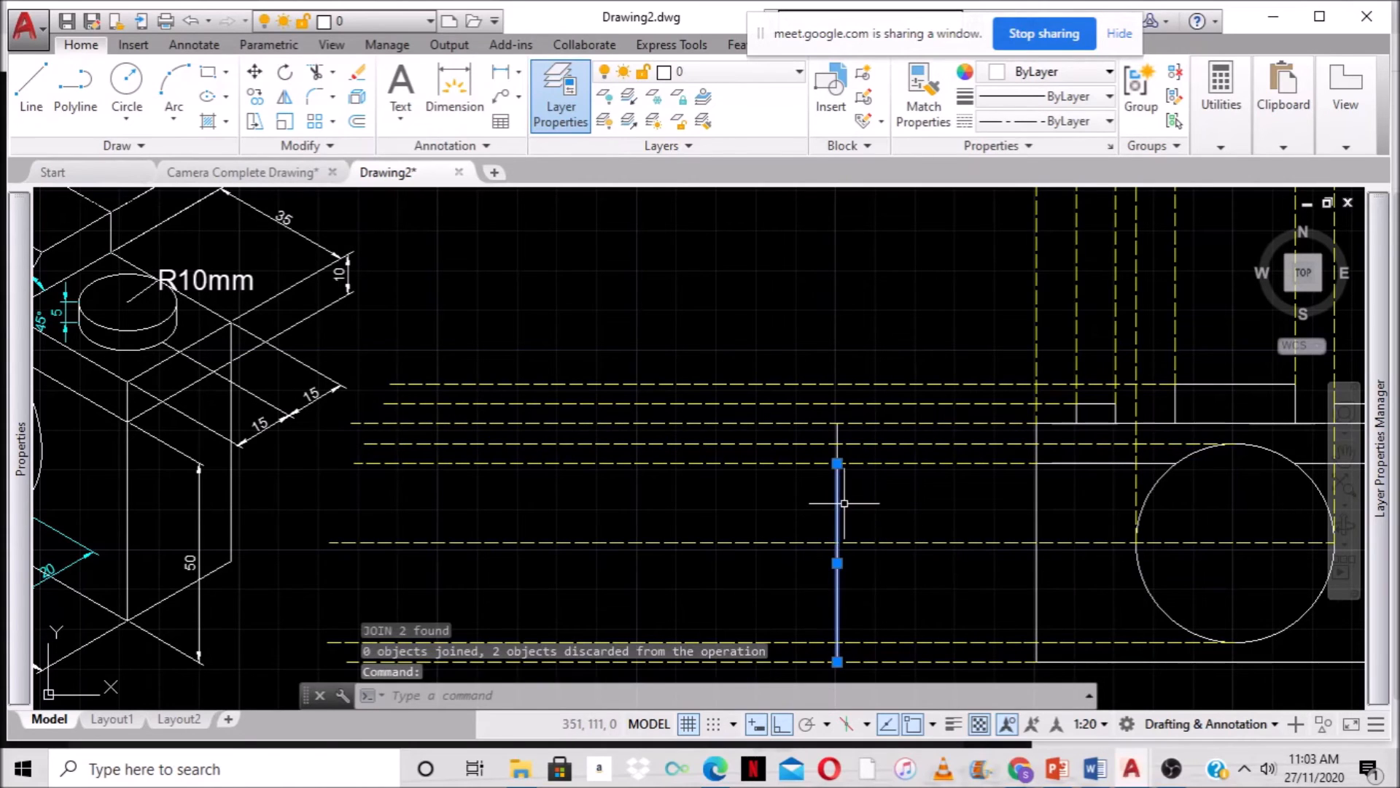
left_click(838, 442)
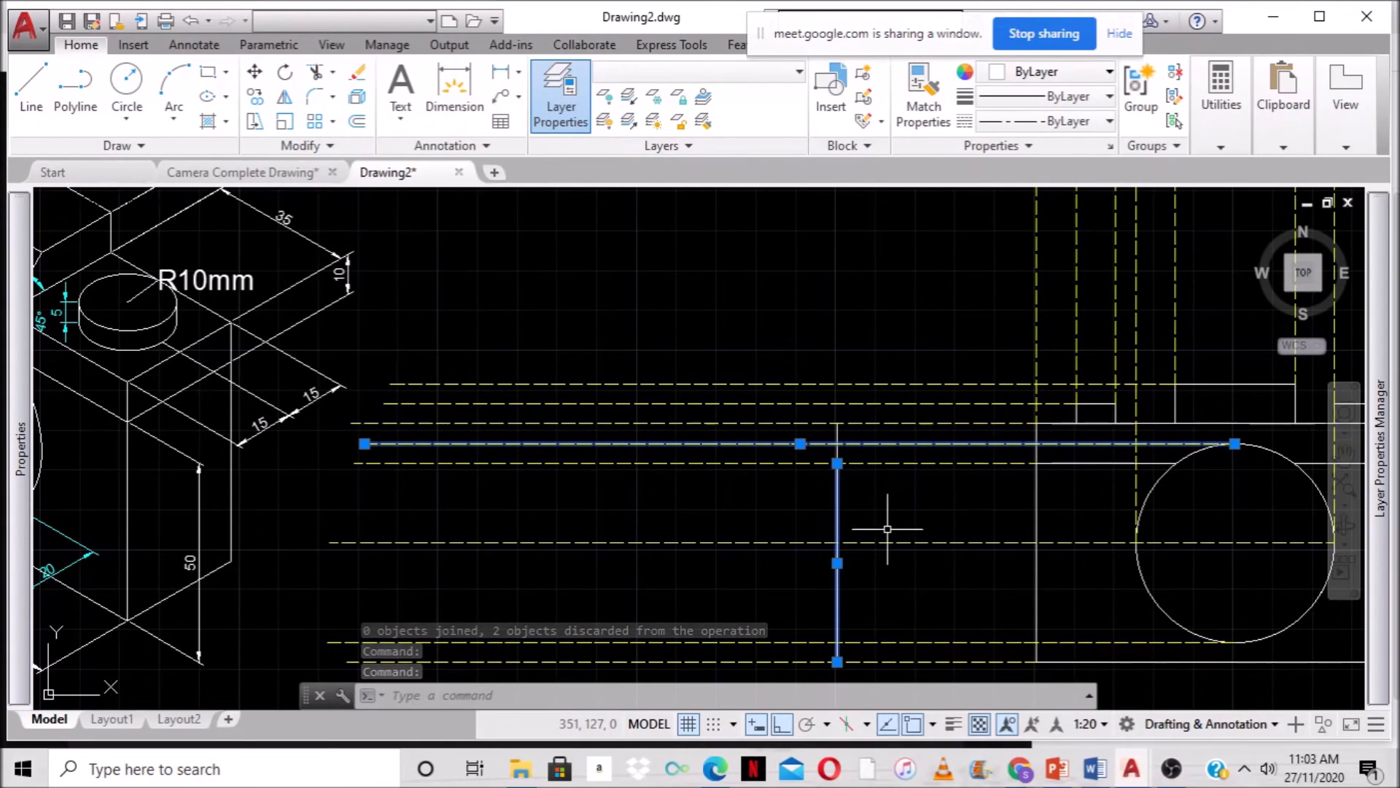
key("Escape")
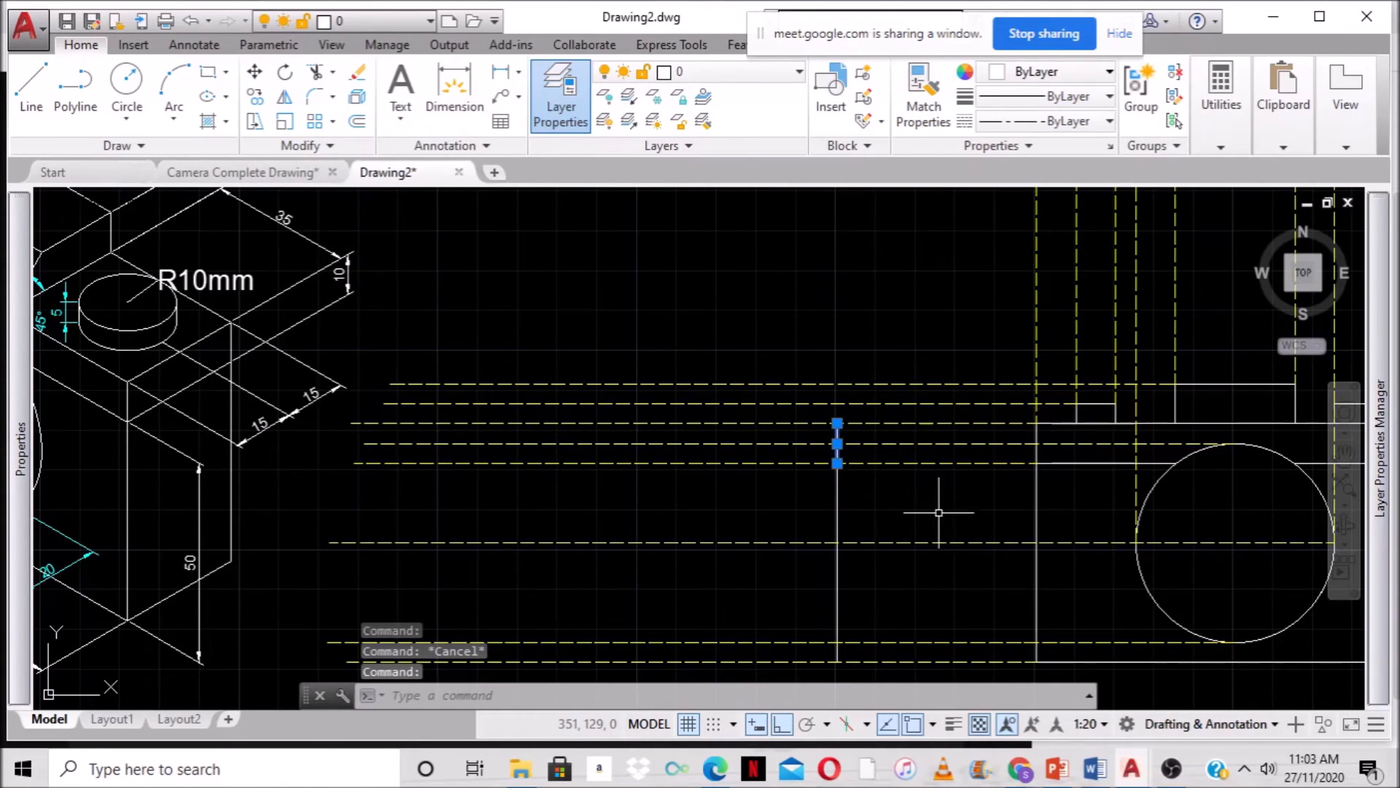
Erase the short upper offset segment and stretch the lower one up to the projection line of the camera body's top edge.
key("Delete")
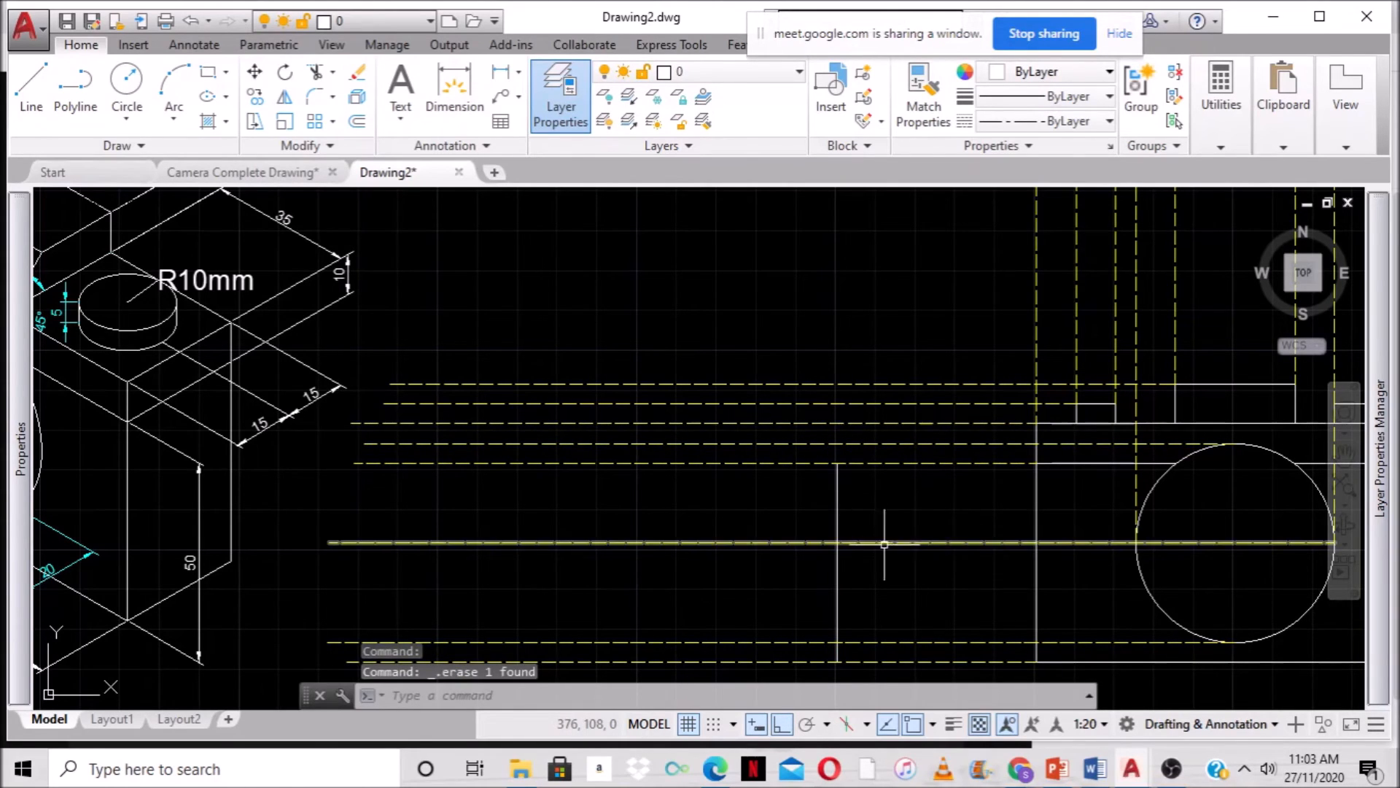
left_click(839, 482)
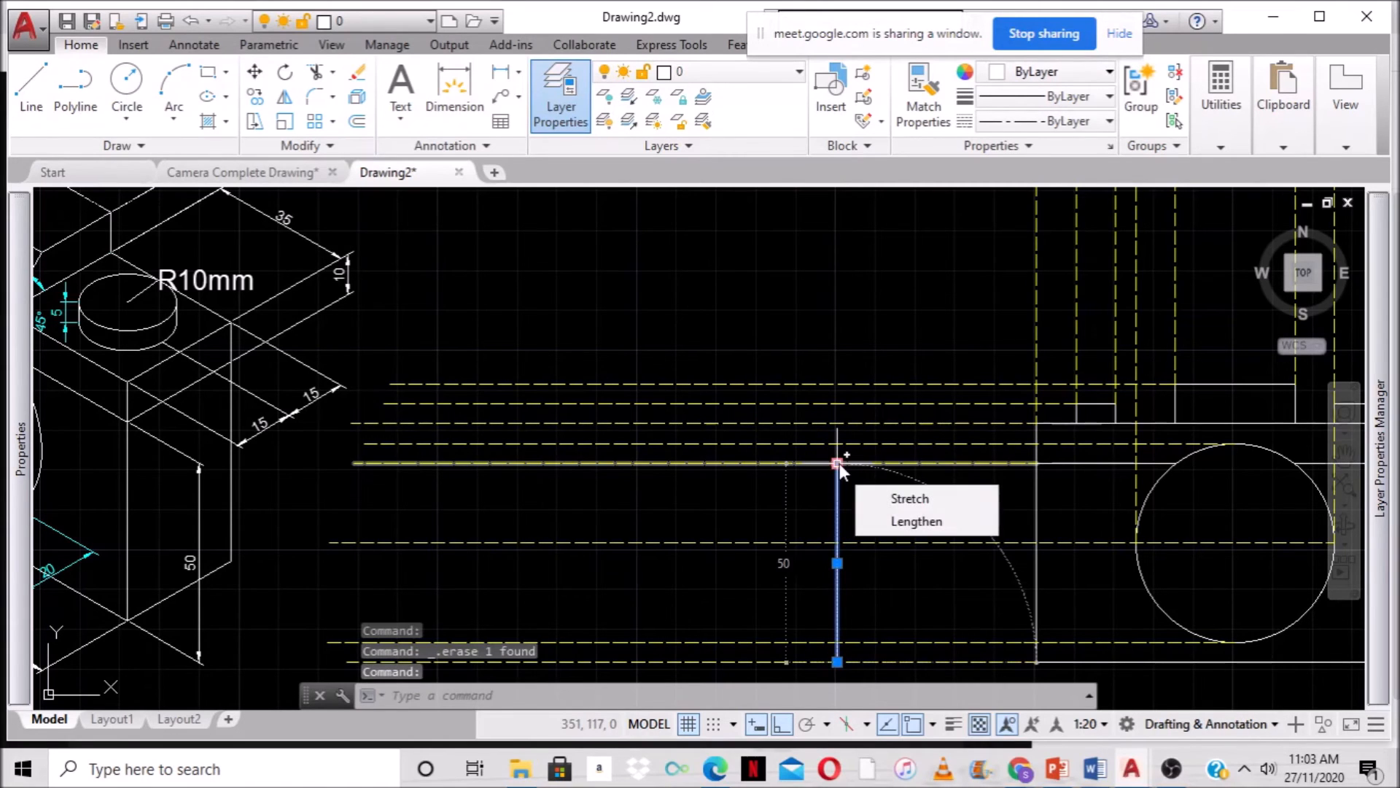
left_click(837, 462)
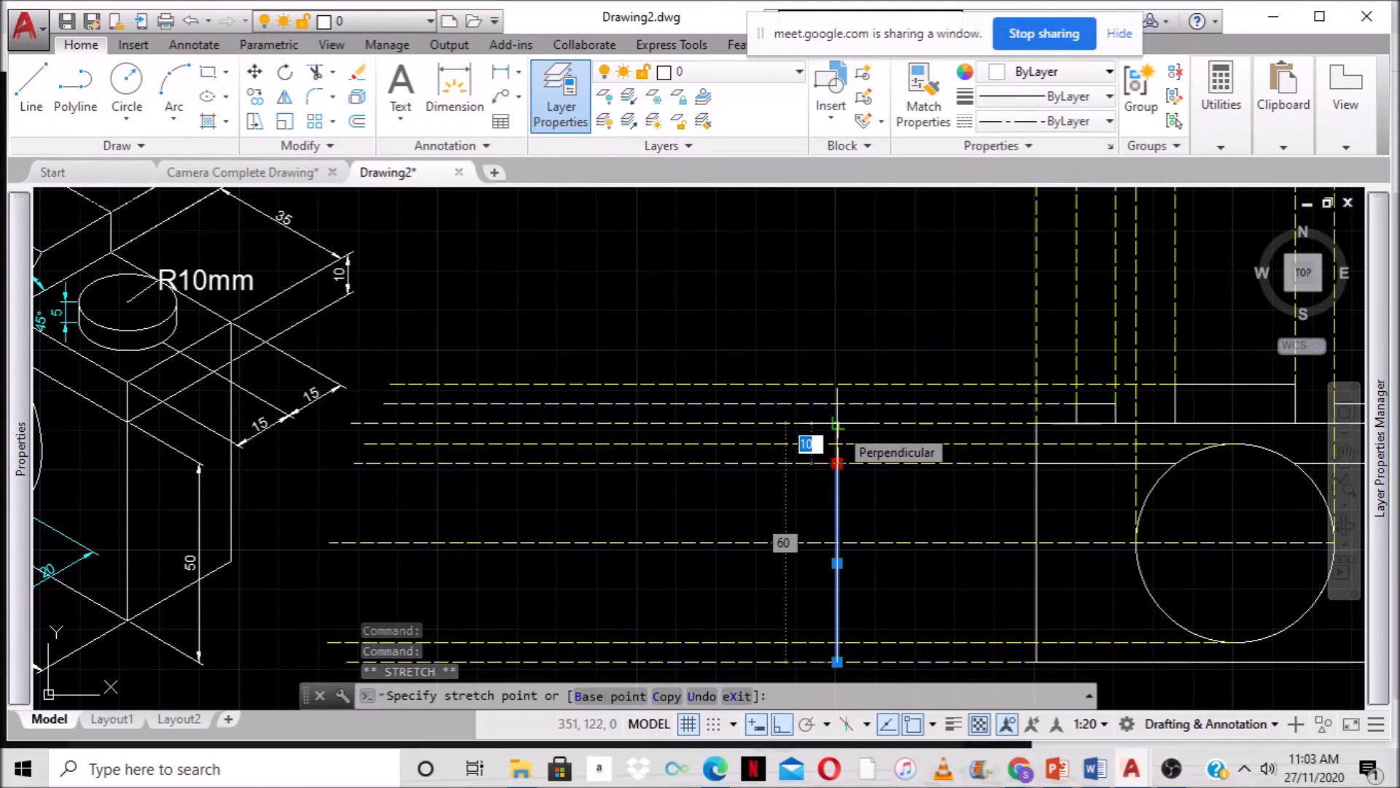
left_click(837, 423)
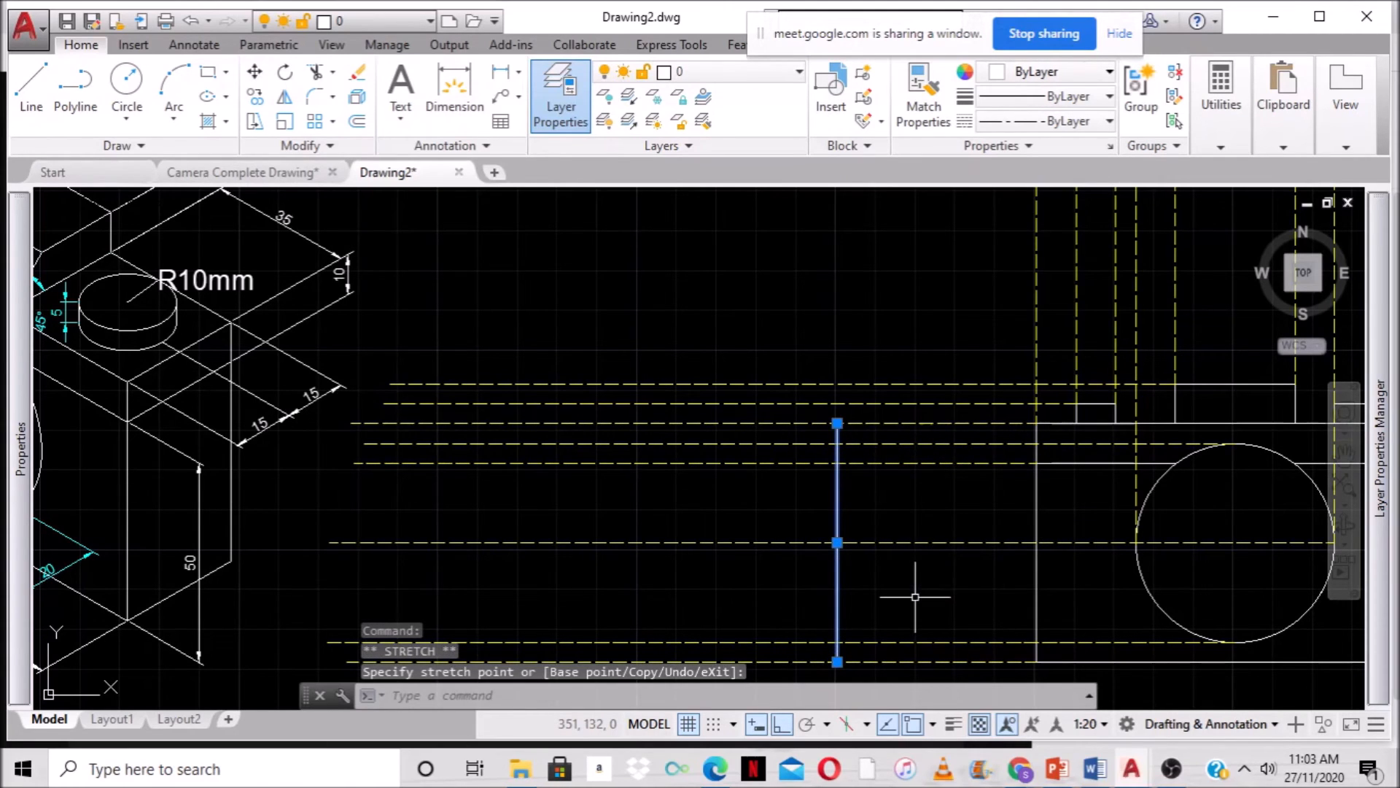
key("Escape")
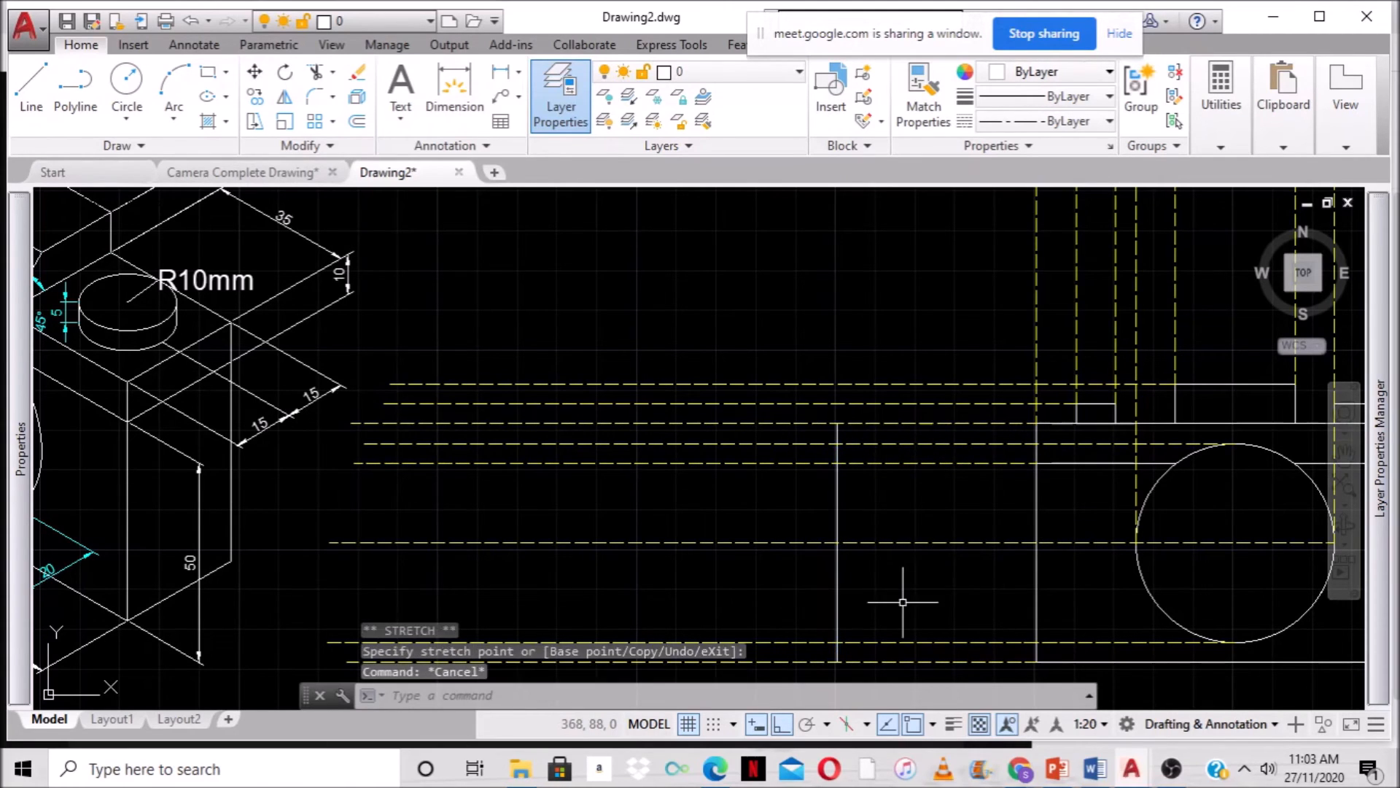
Measure the stretched vertical line from its upper end to its lower end.
left_click(1290, 107)
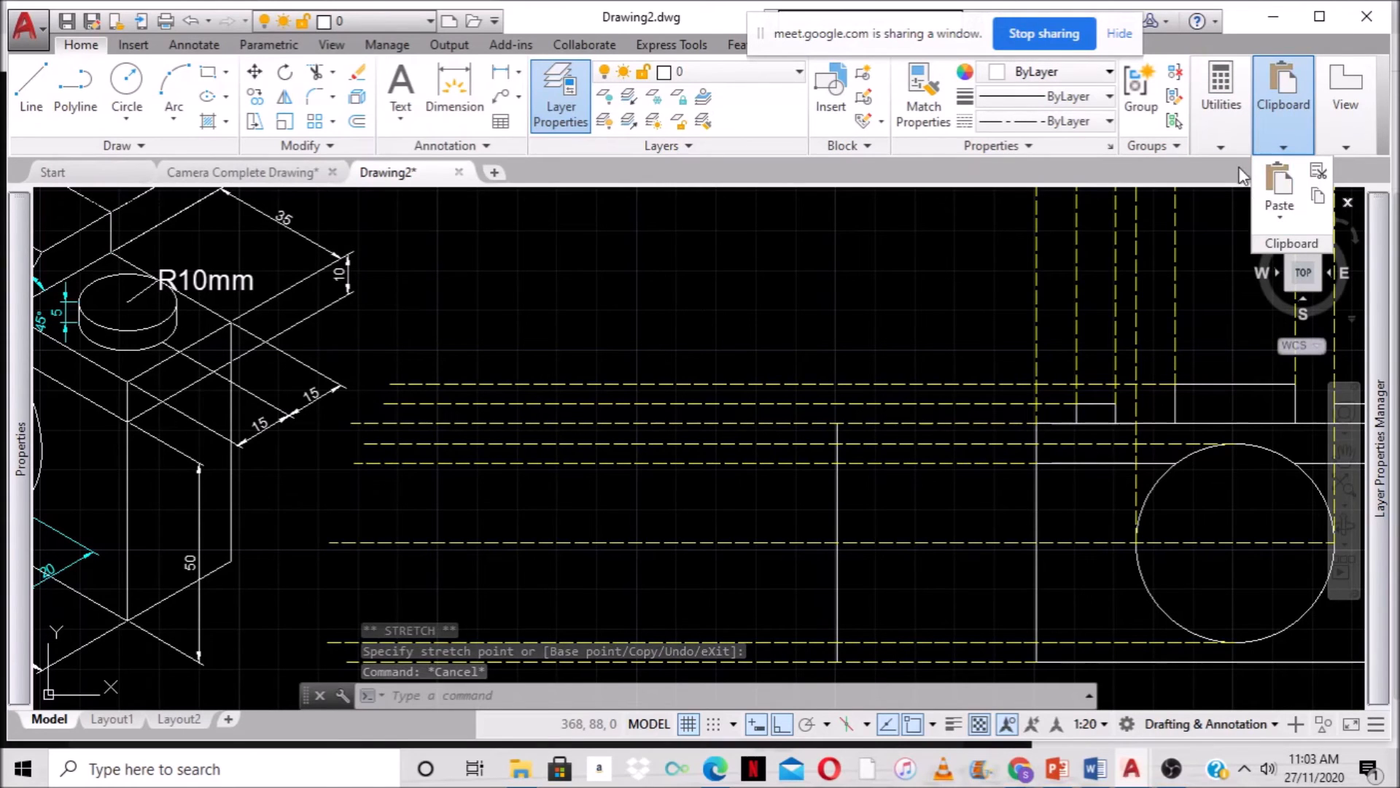
left_click(1221, 95)
left_click(1225, 182)
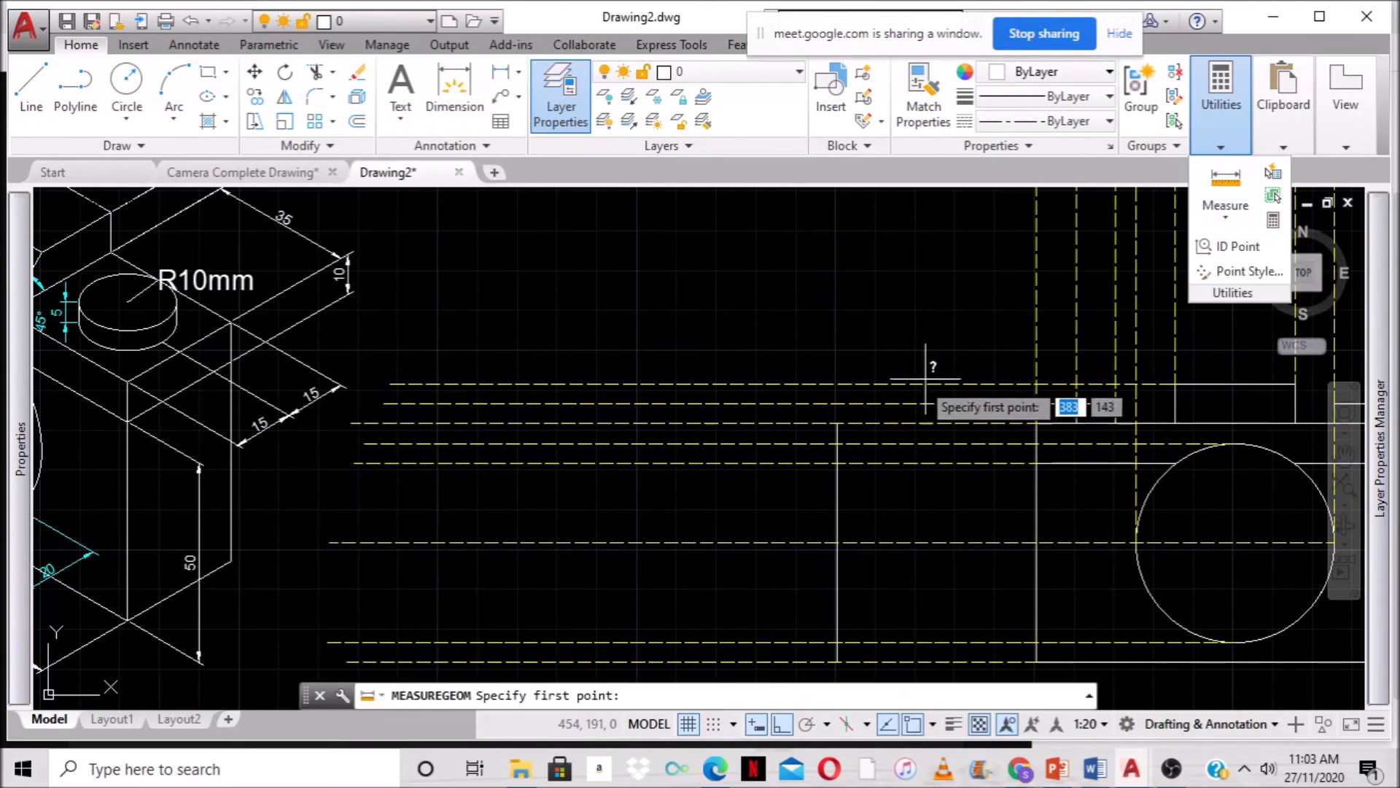
left_click(837, 423)
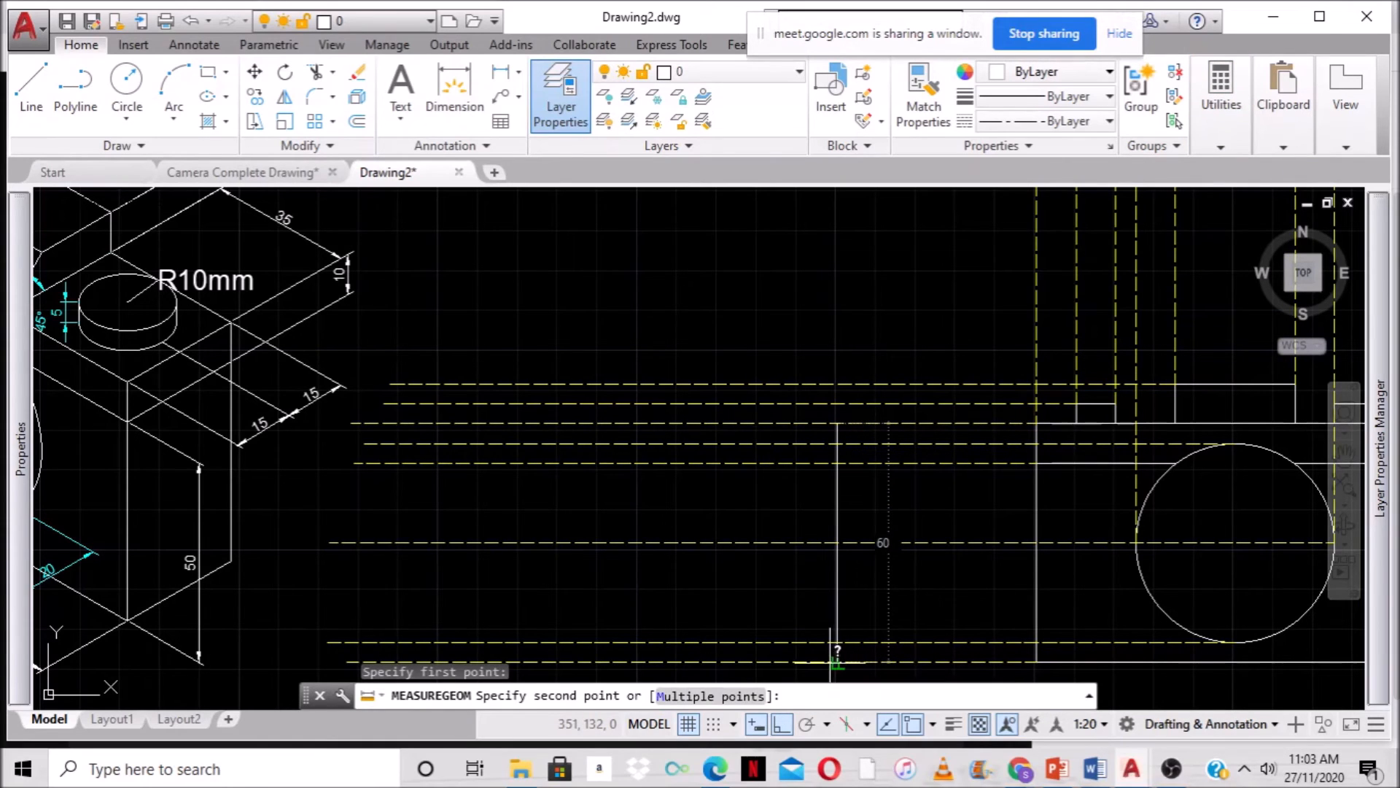
key("Escape")
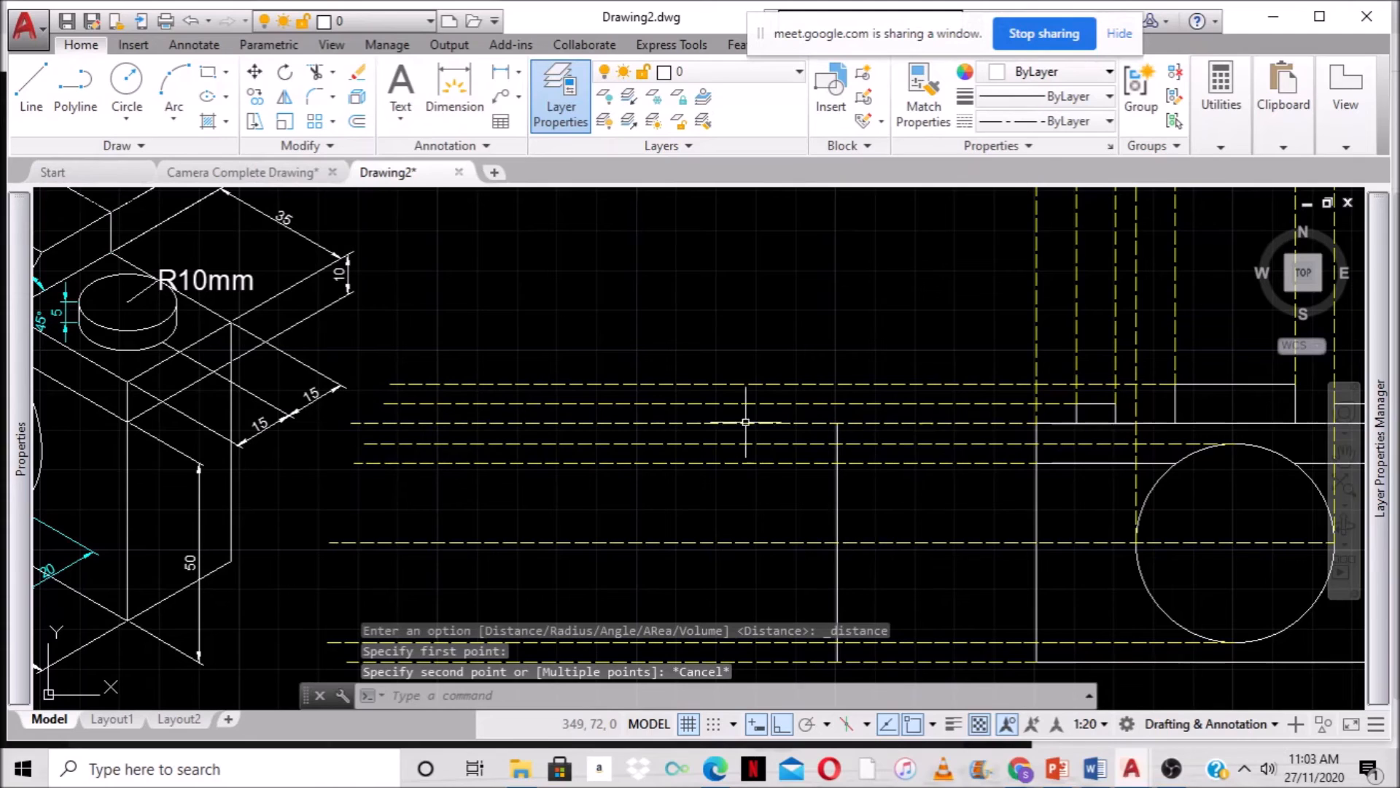
Offset the stretched vertical line 30 mm to the left to mark the side view's depth.
left_click(357, 121)
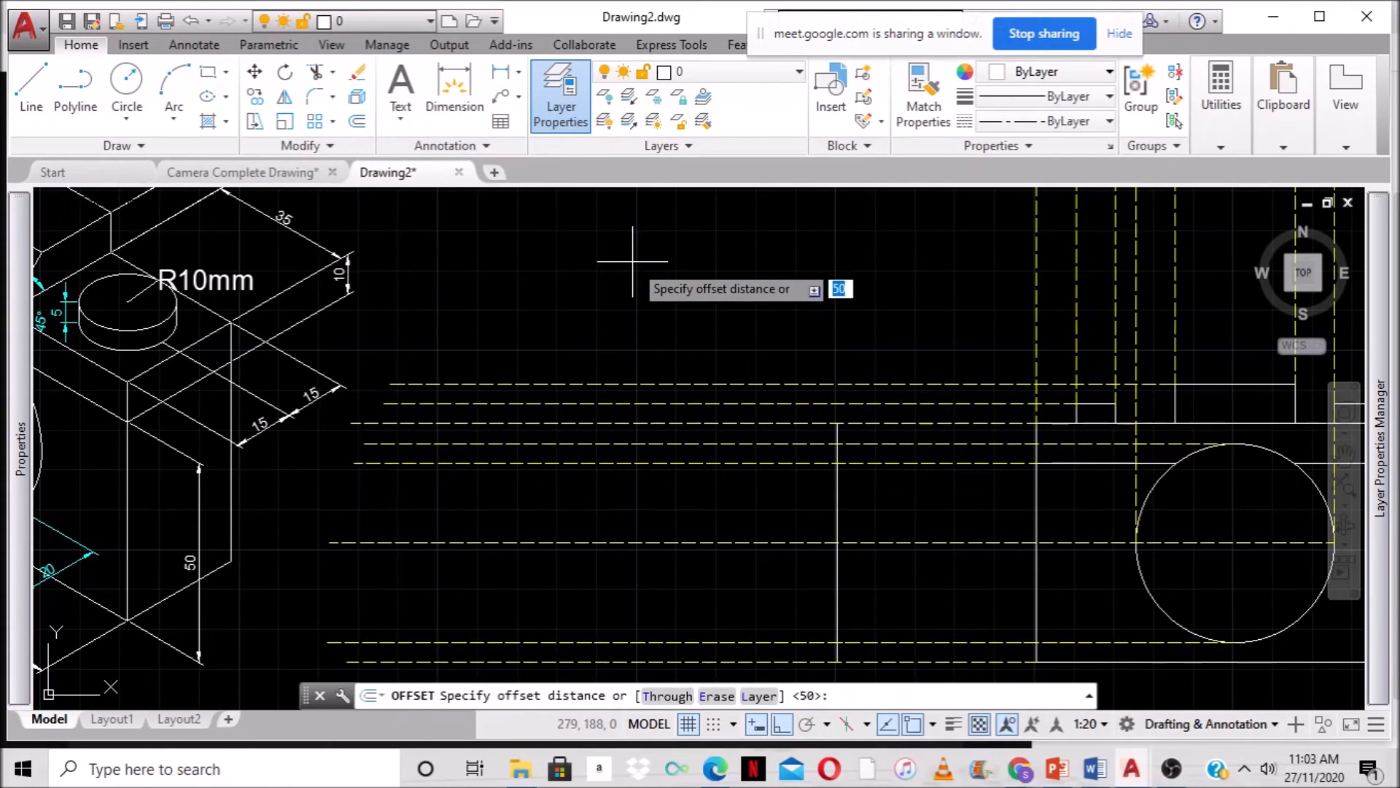
type("30")
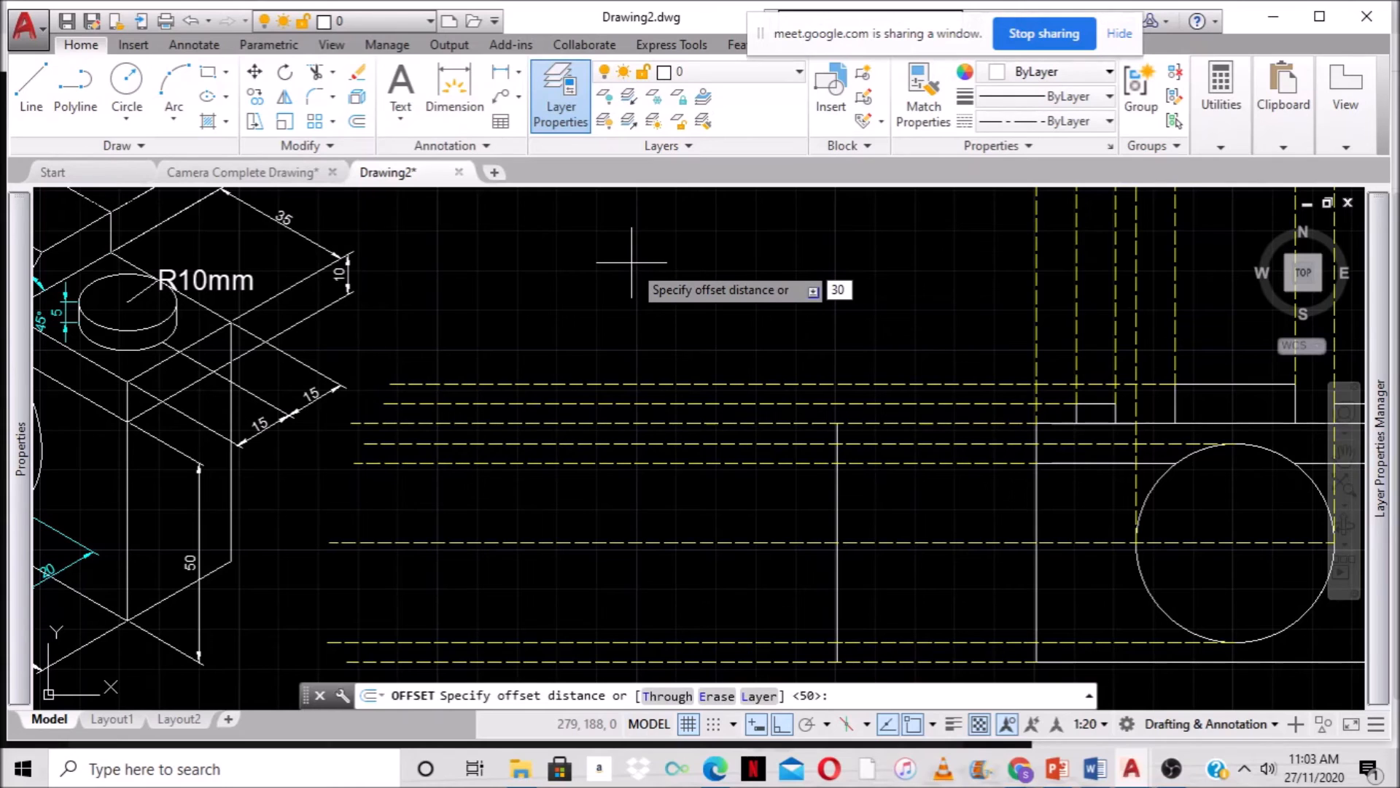
key("Return")
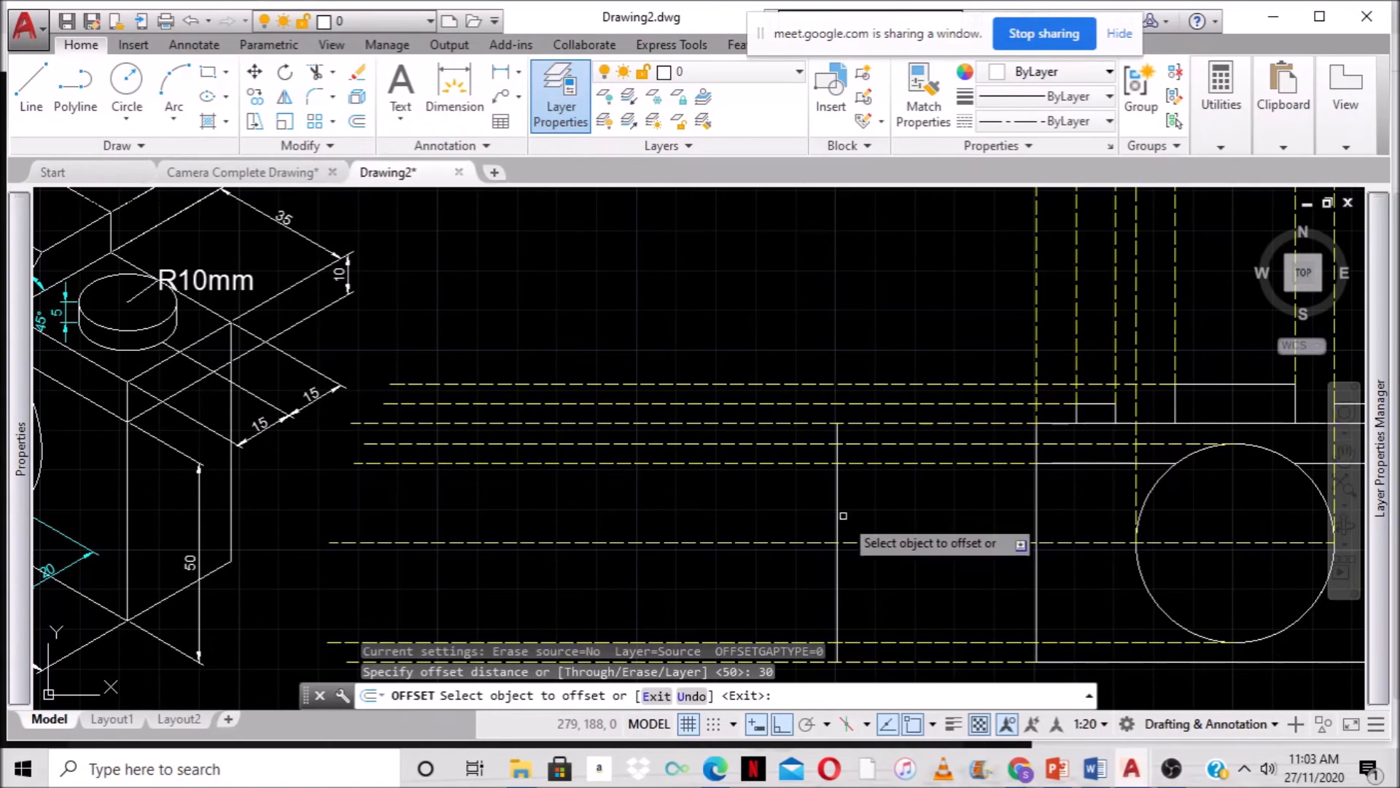
left_click(835, 510)
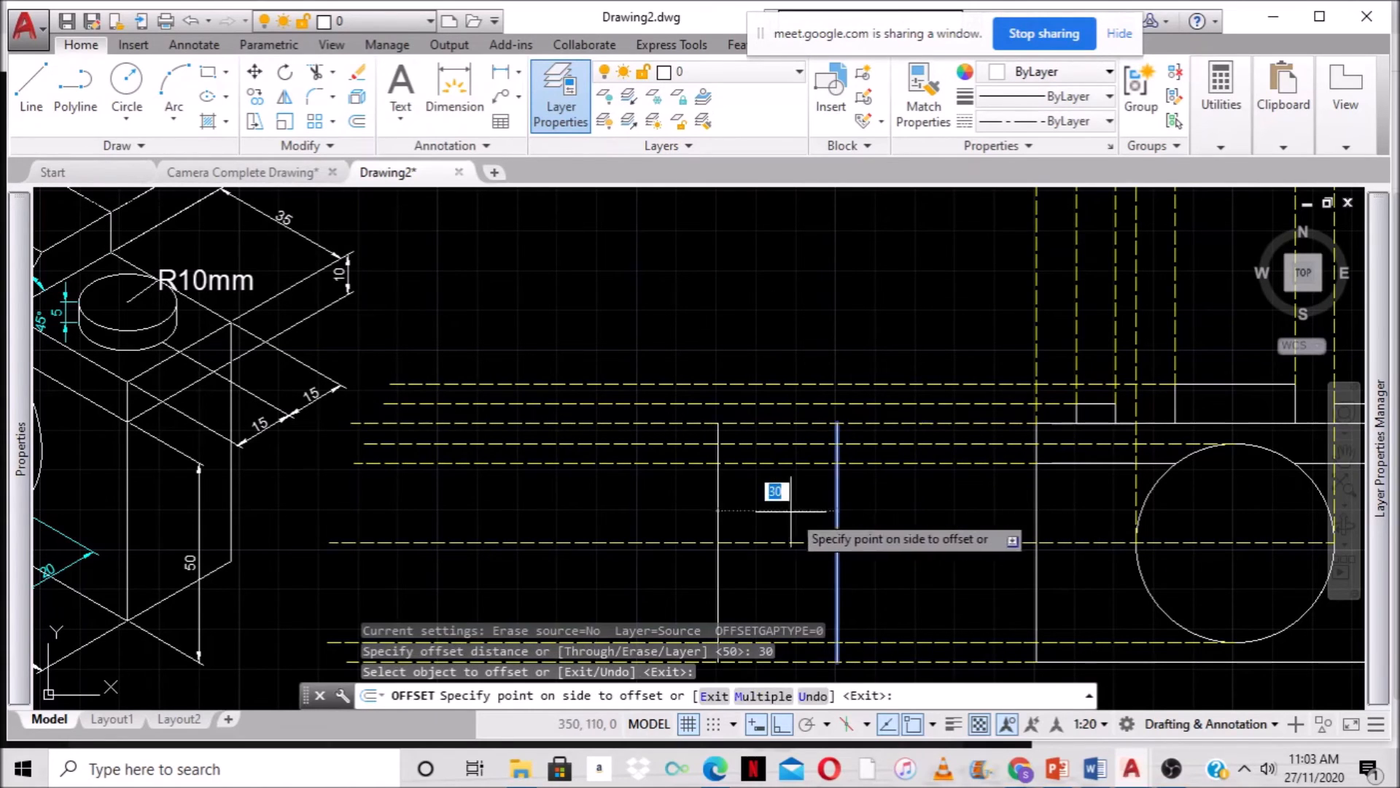
left_click(718, 510)
mouse_move(923, 520)
middle_mouse_down()
mouse_move(939, 480)
mouse_move(887, 420)
middle_mouse_up()
scroll(888, 420, "down", 3)
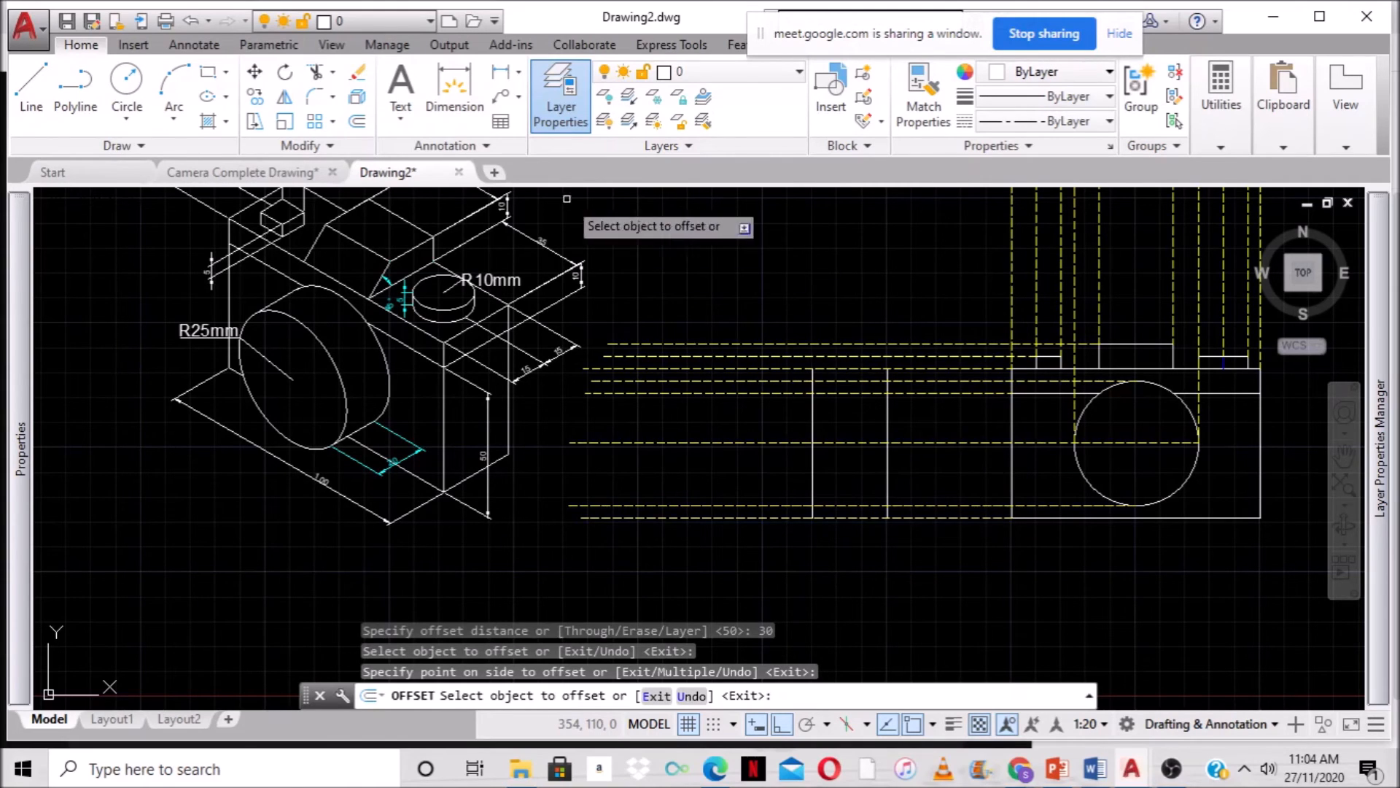
Offset the side view body's left vertical line 20 mm to the left to mark the lens depth.
left_click(366, 125)
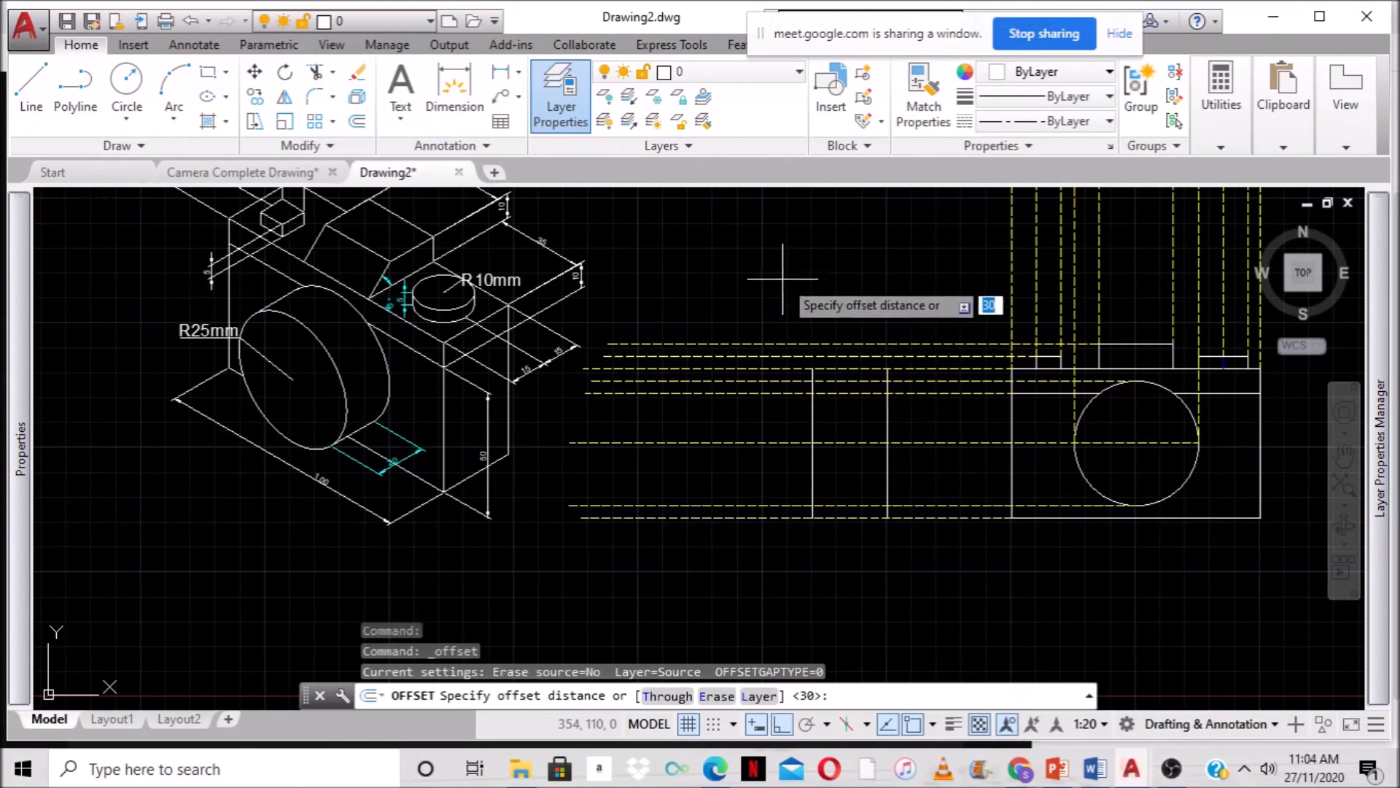
key("Return")
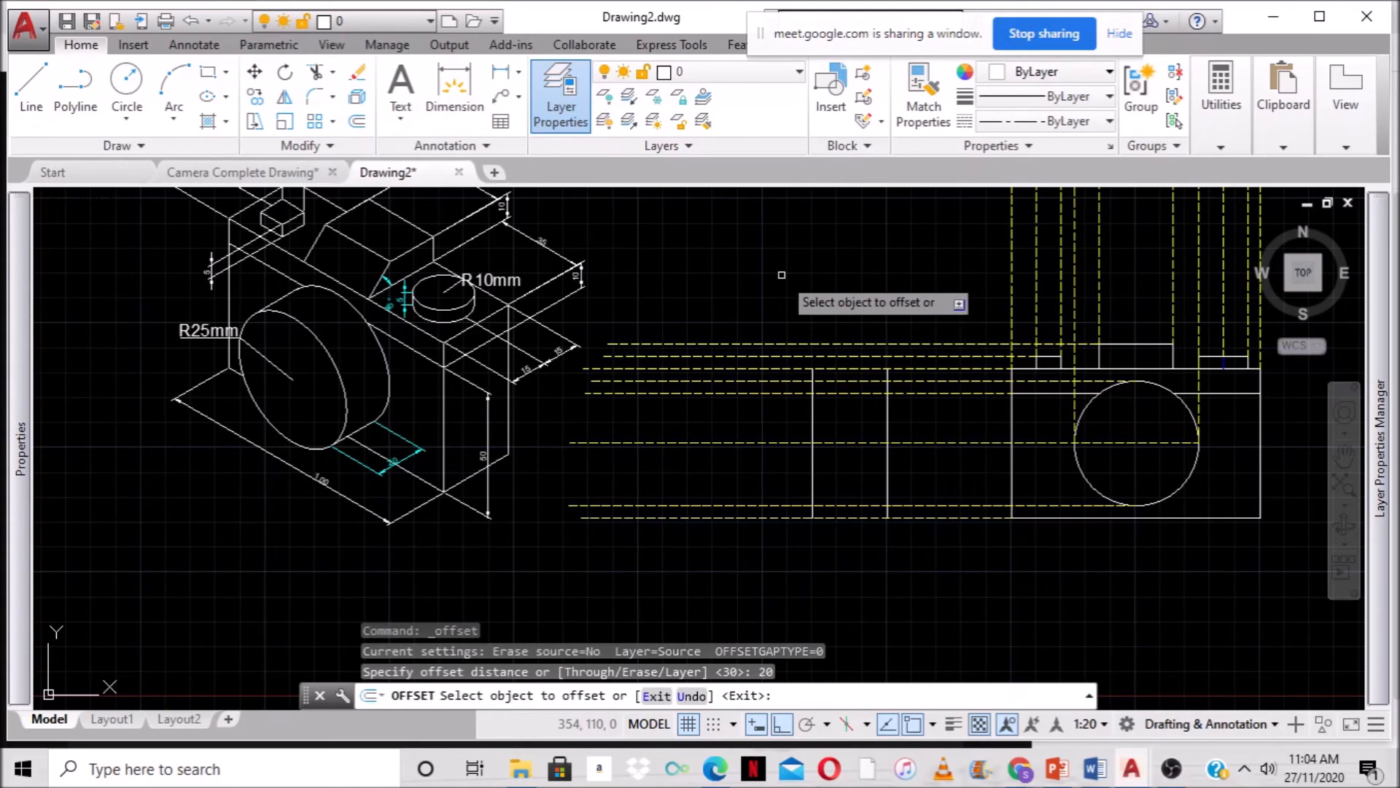
left_click(811, 425)
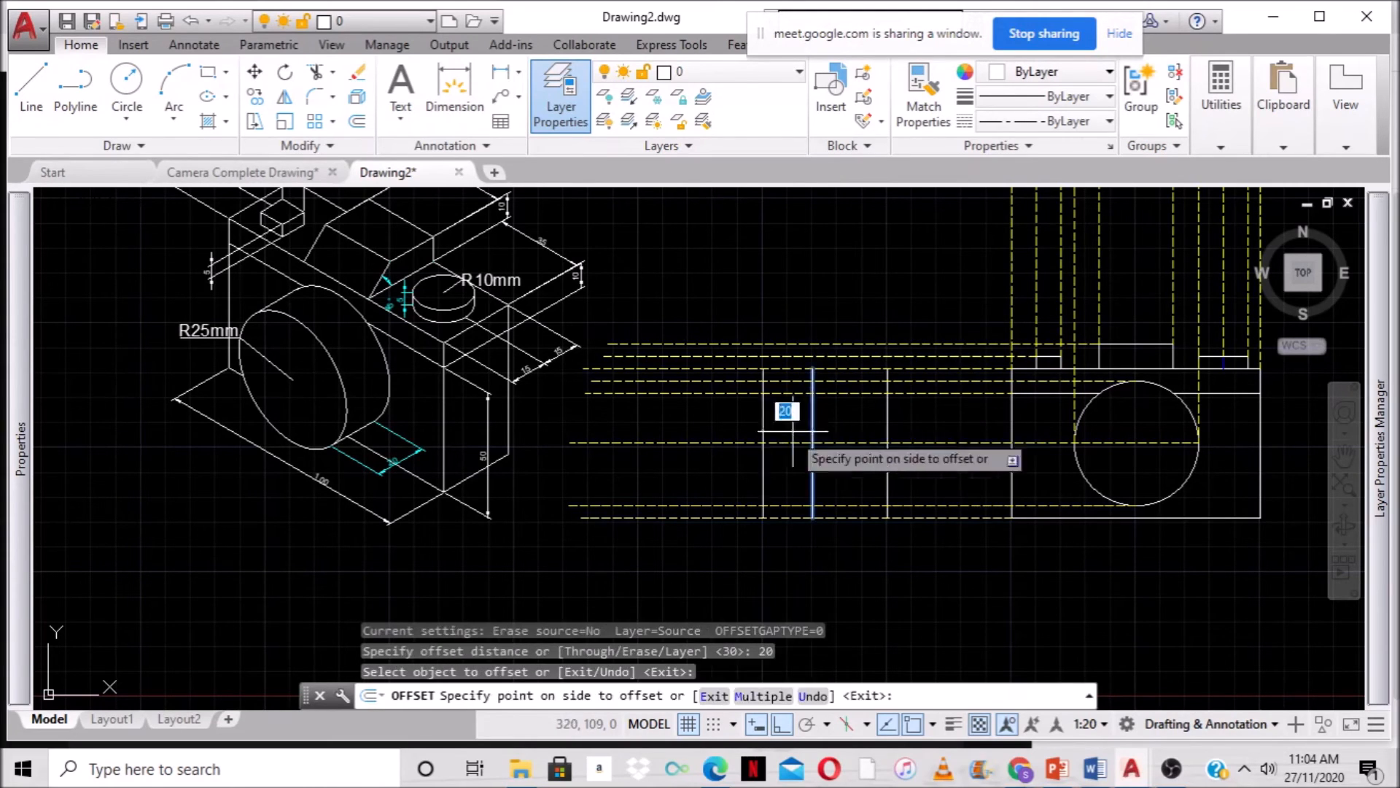
left_click(752, 436)
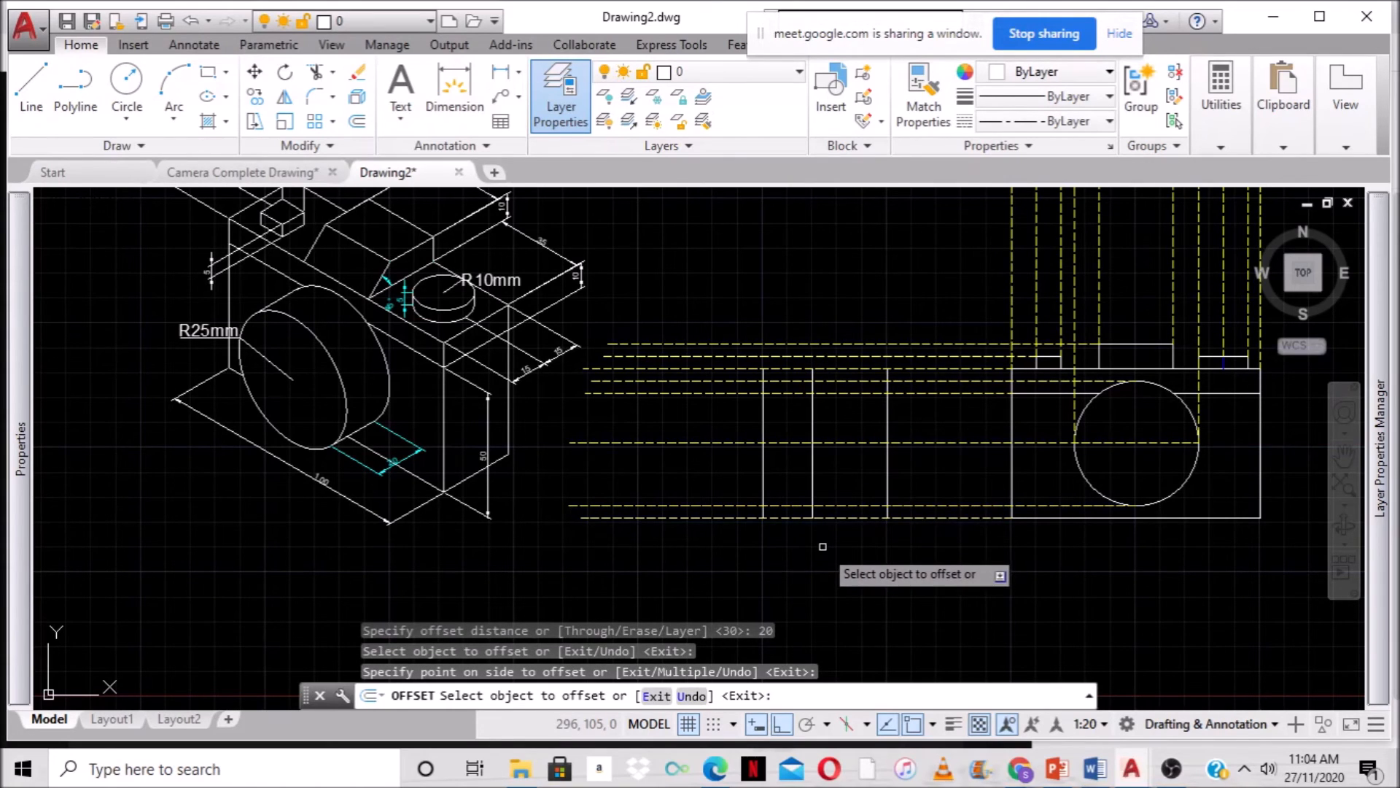
key("Escape")
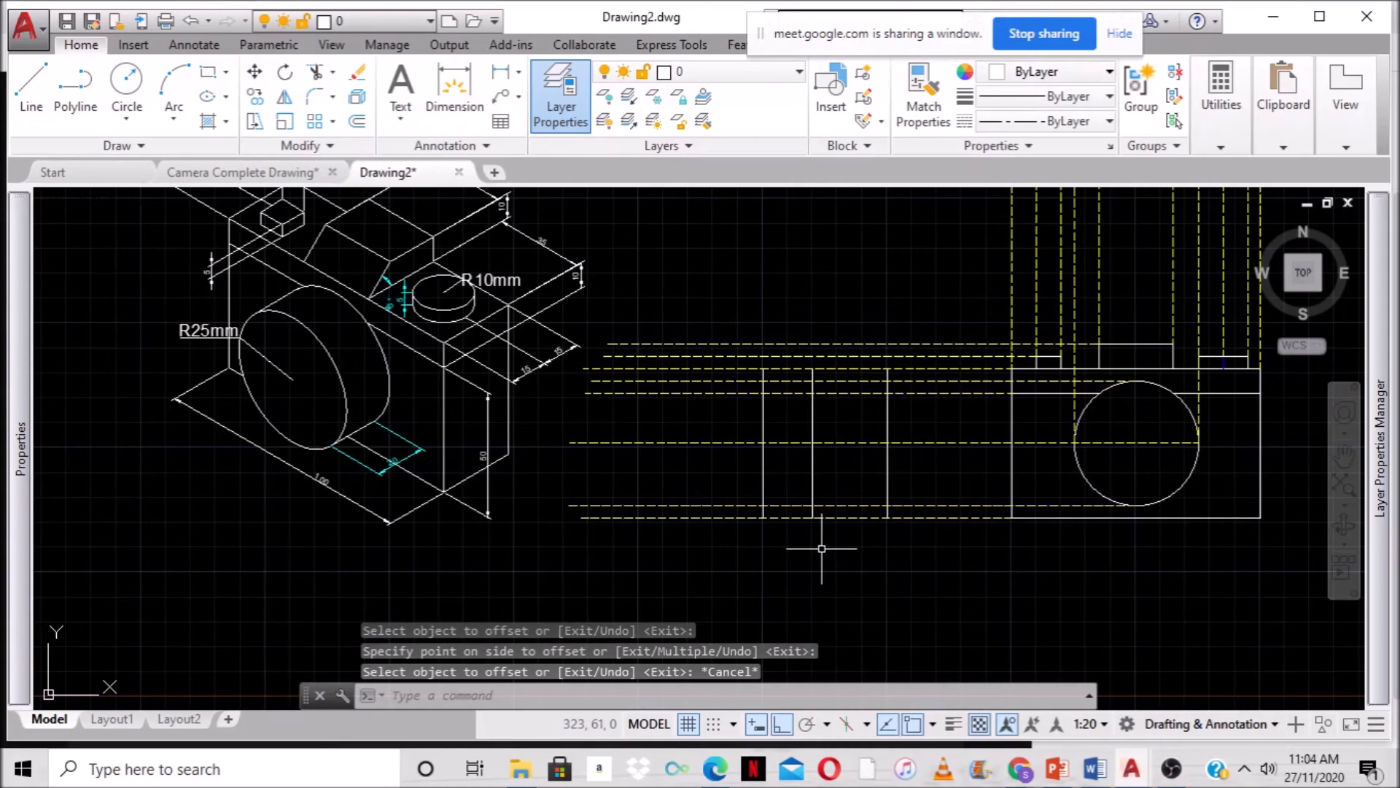
Draw the lens's top edge in the side view, along the circle's top projection line between the two left vertical lines.
scroll(809, 468, "up", 2)
scroll(806, 504, "down", 2)
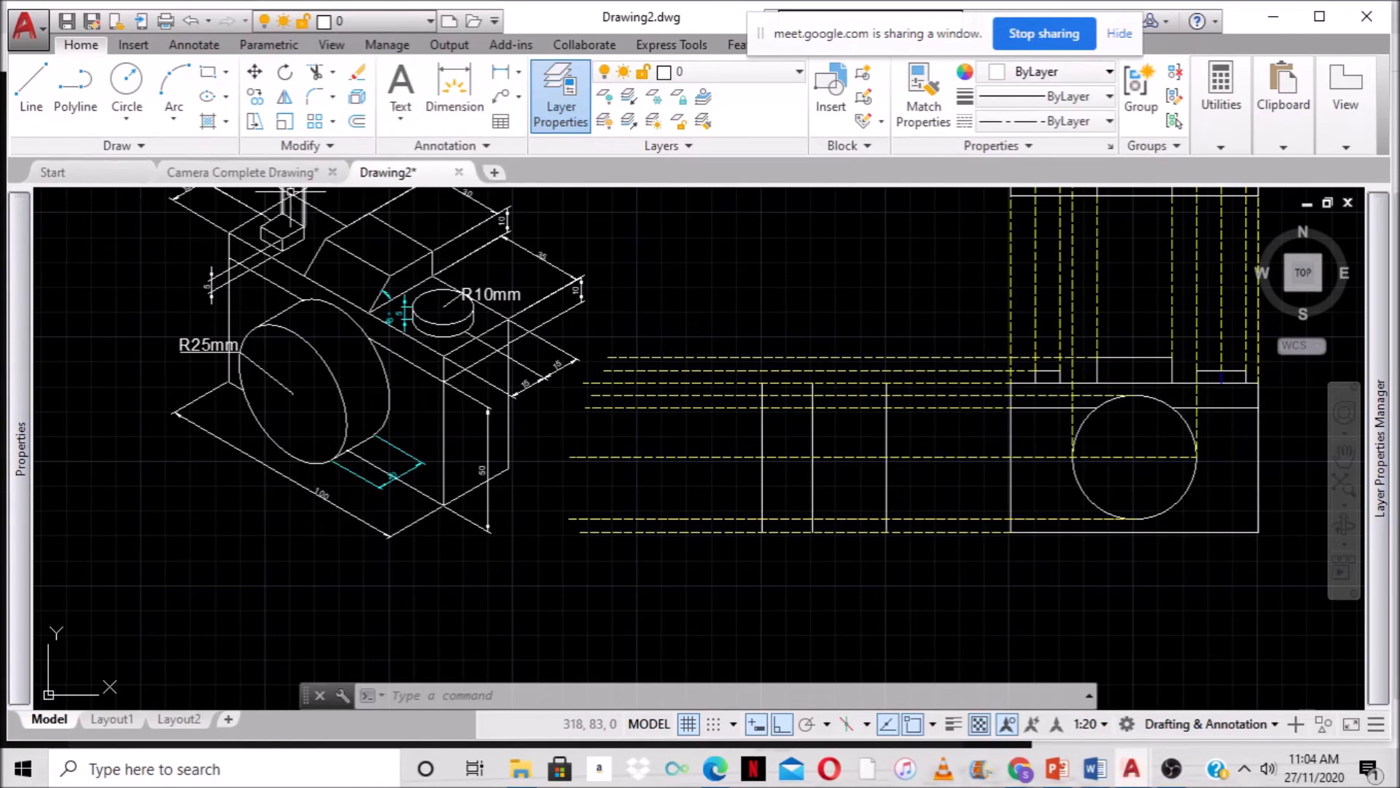
left_click(31, 97)
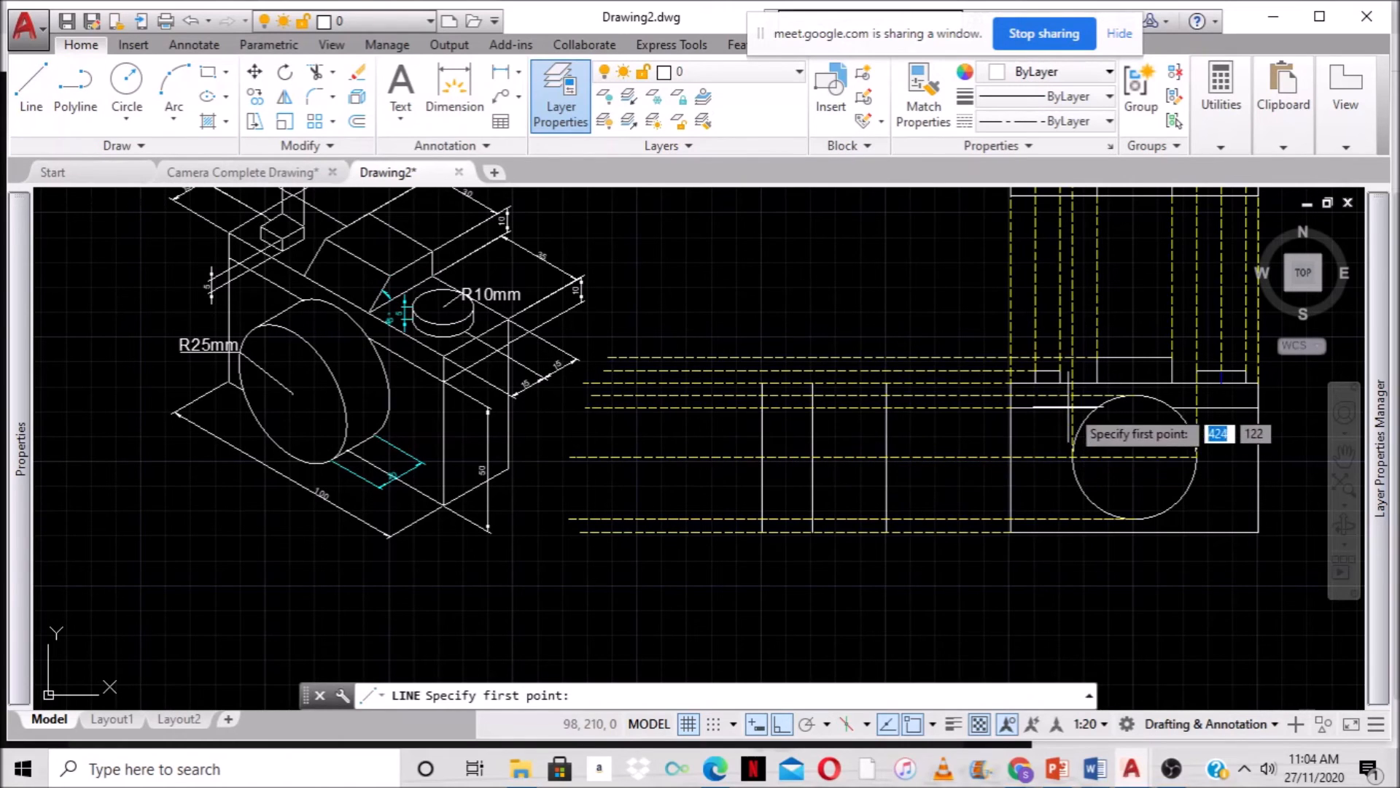
left_click(812, 397)
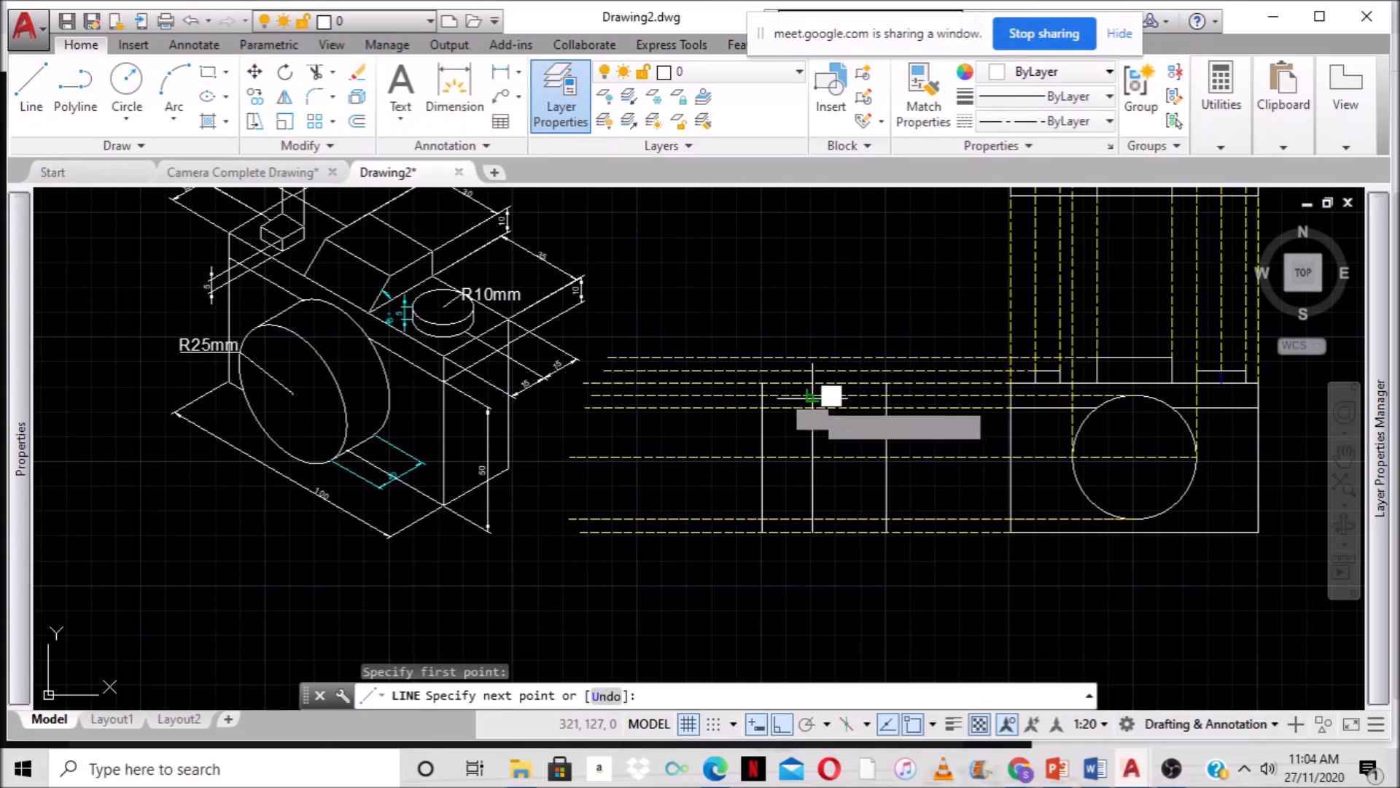
left_click(762, 396)
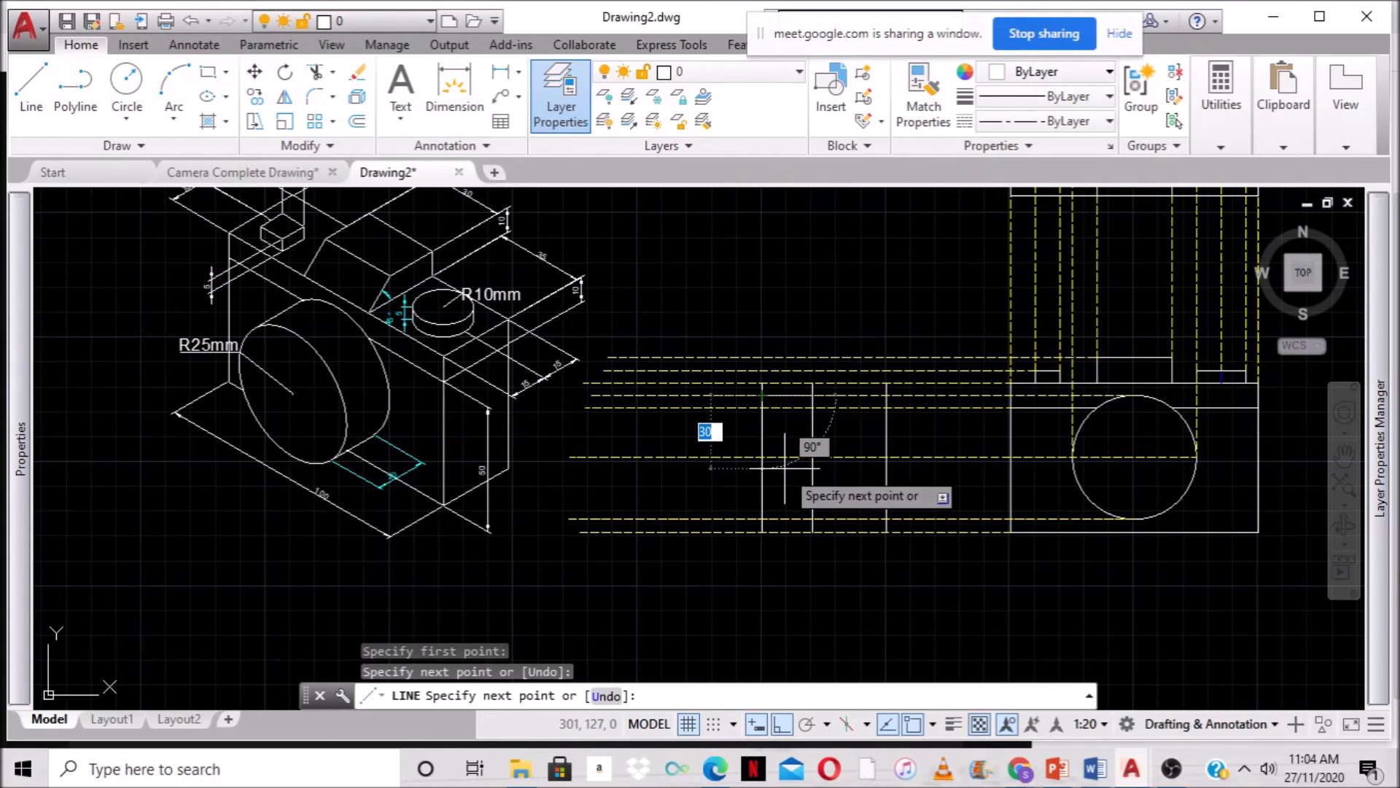
key("Escape")
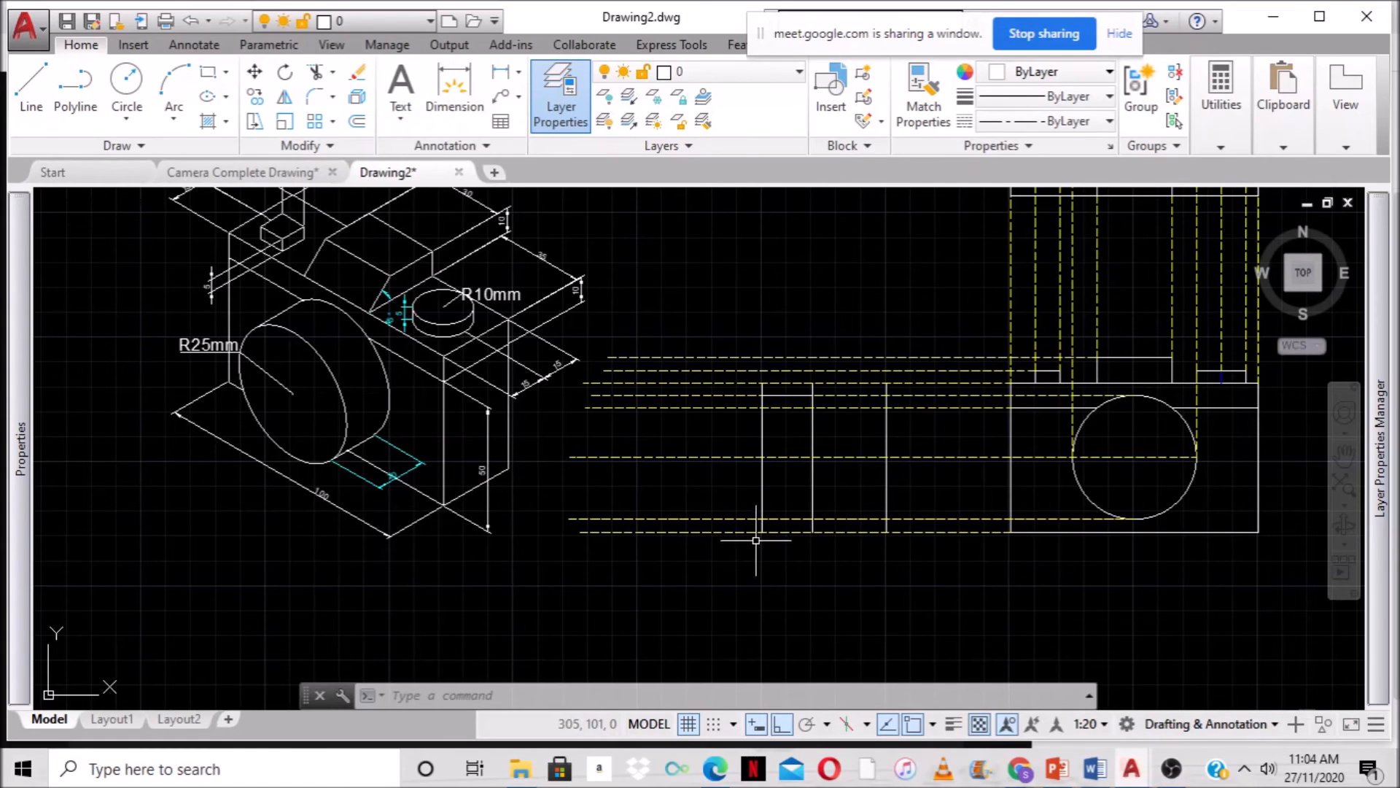
Draw a line along the side view's bottom projection line from the lens's front line to the body's right vertical line.
key("Return")
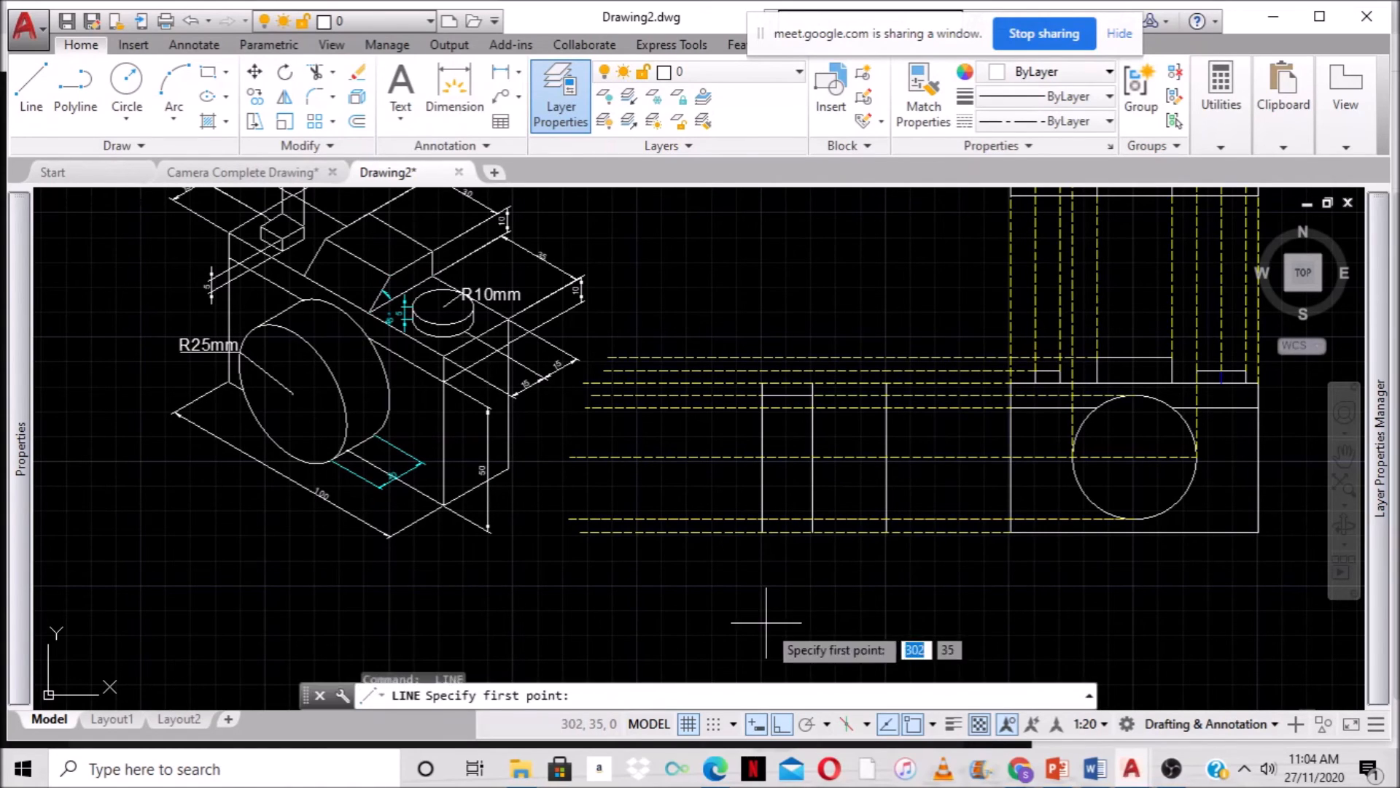
left_click(762, 532)
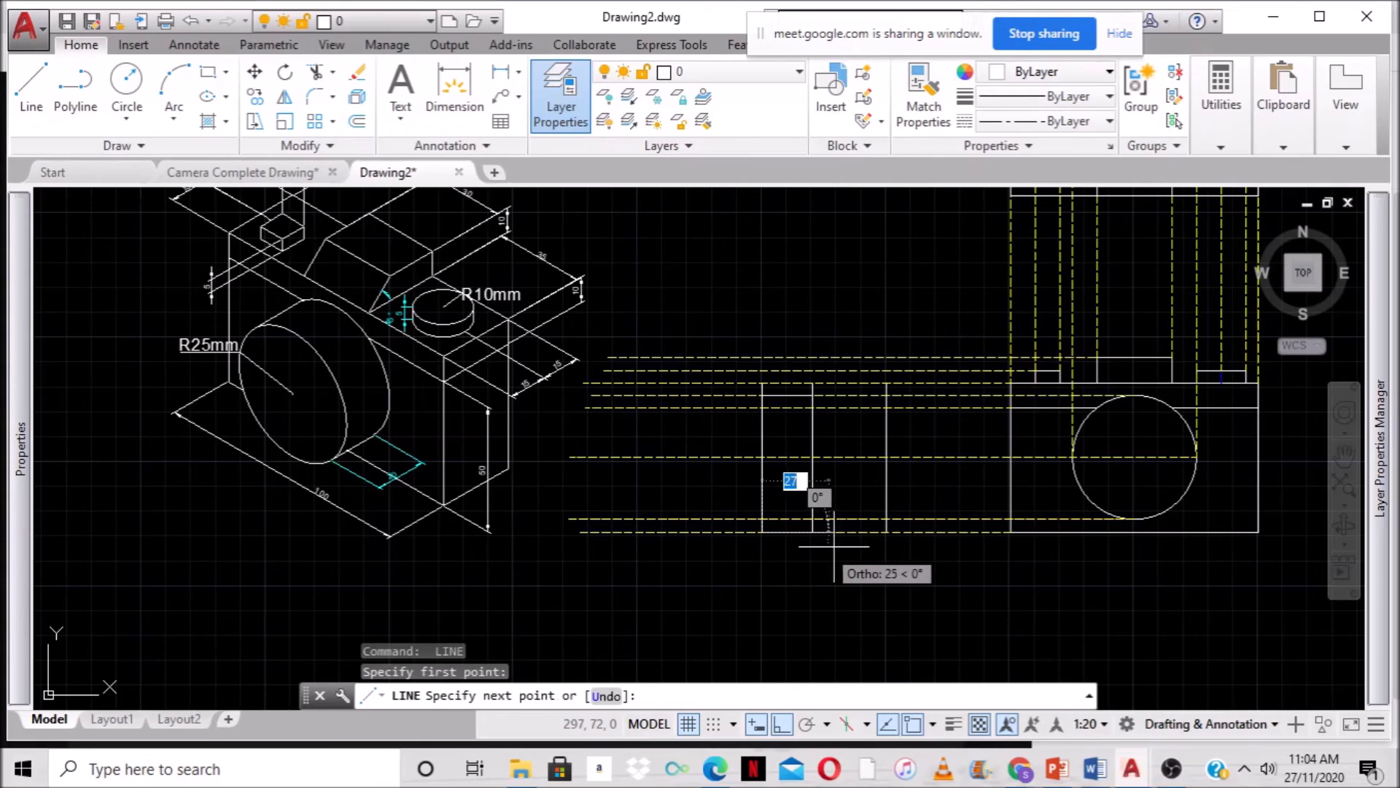
left_click(886, 531)
key("Return")
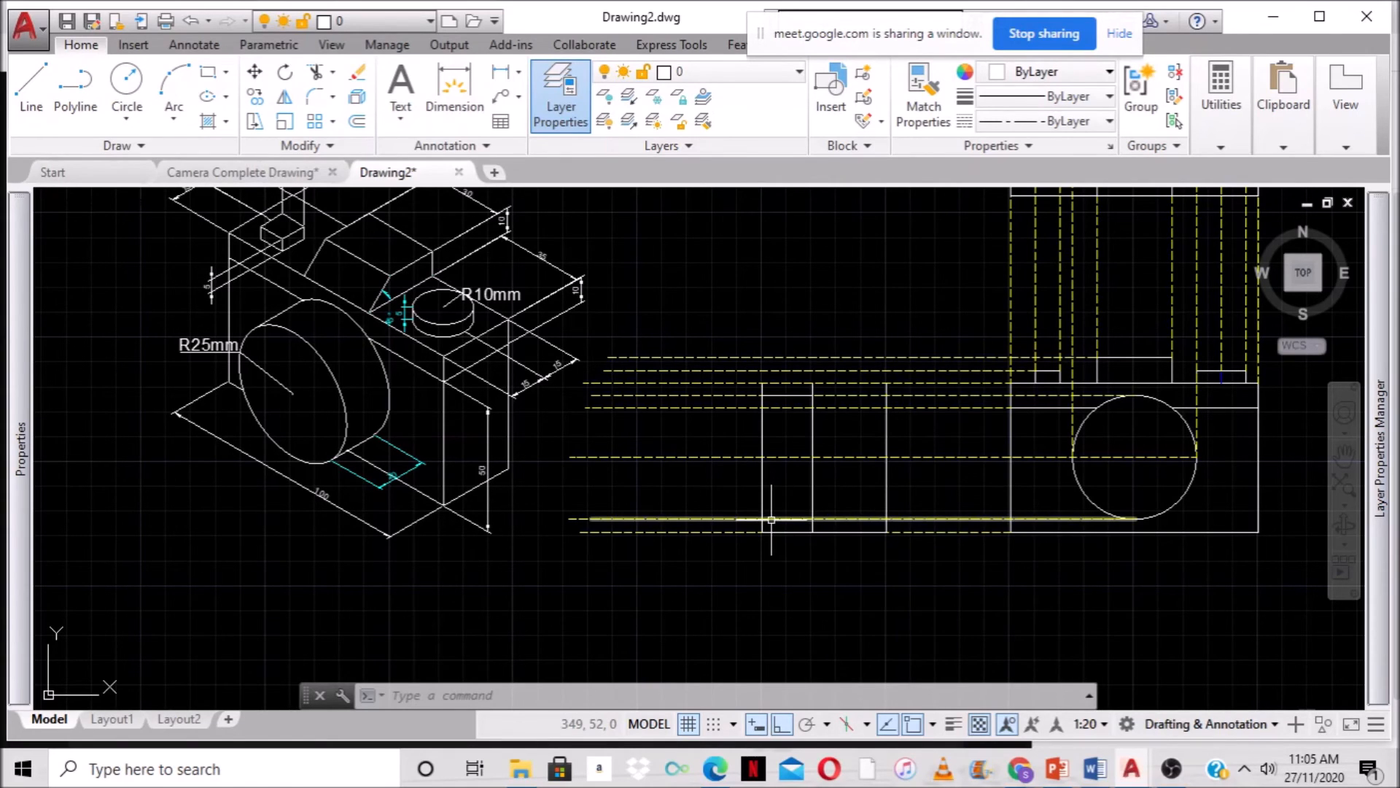
Draw the lens's bottom edge in the side view, along the circle's bottom projection line from the lens front to the body.
type("line")
key("Return")
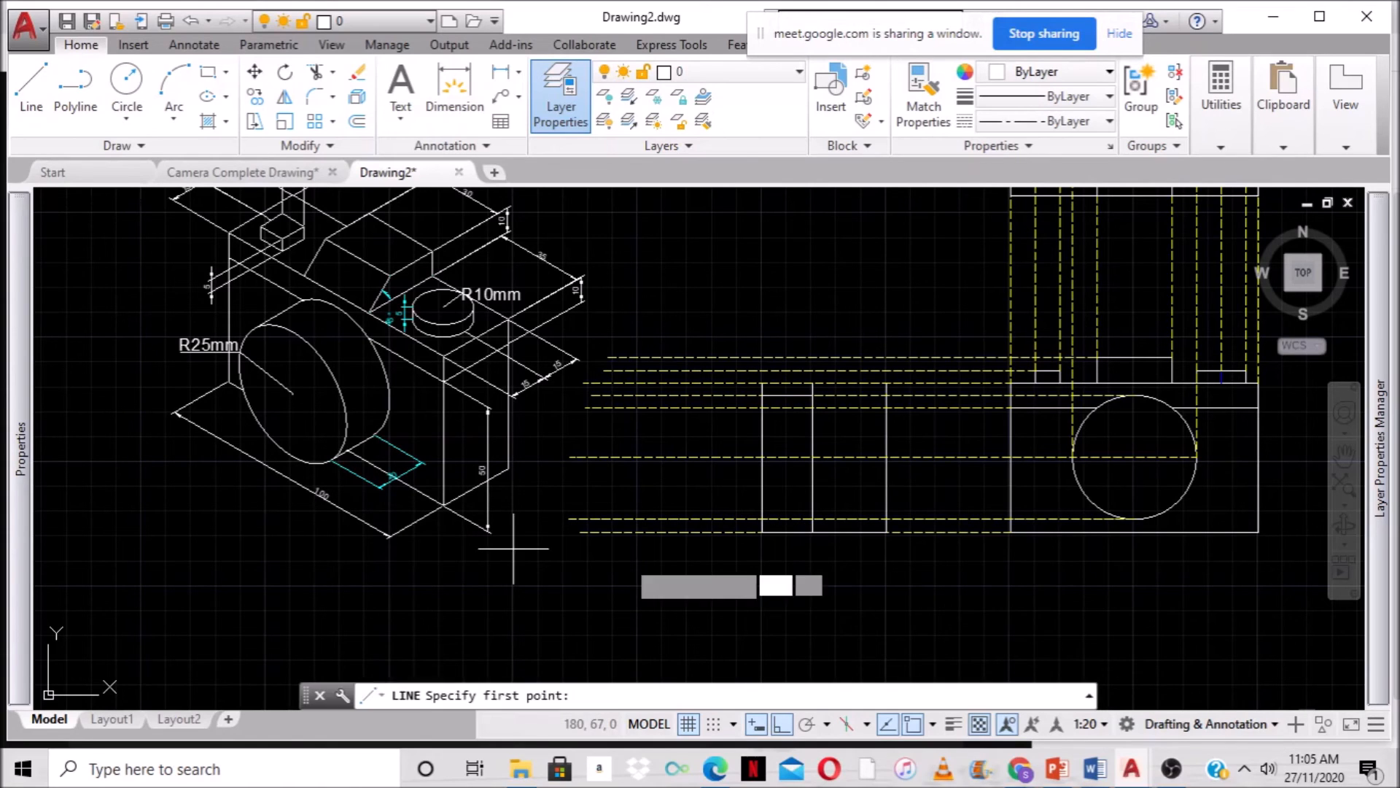
left_click(762, 520)
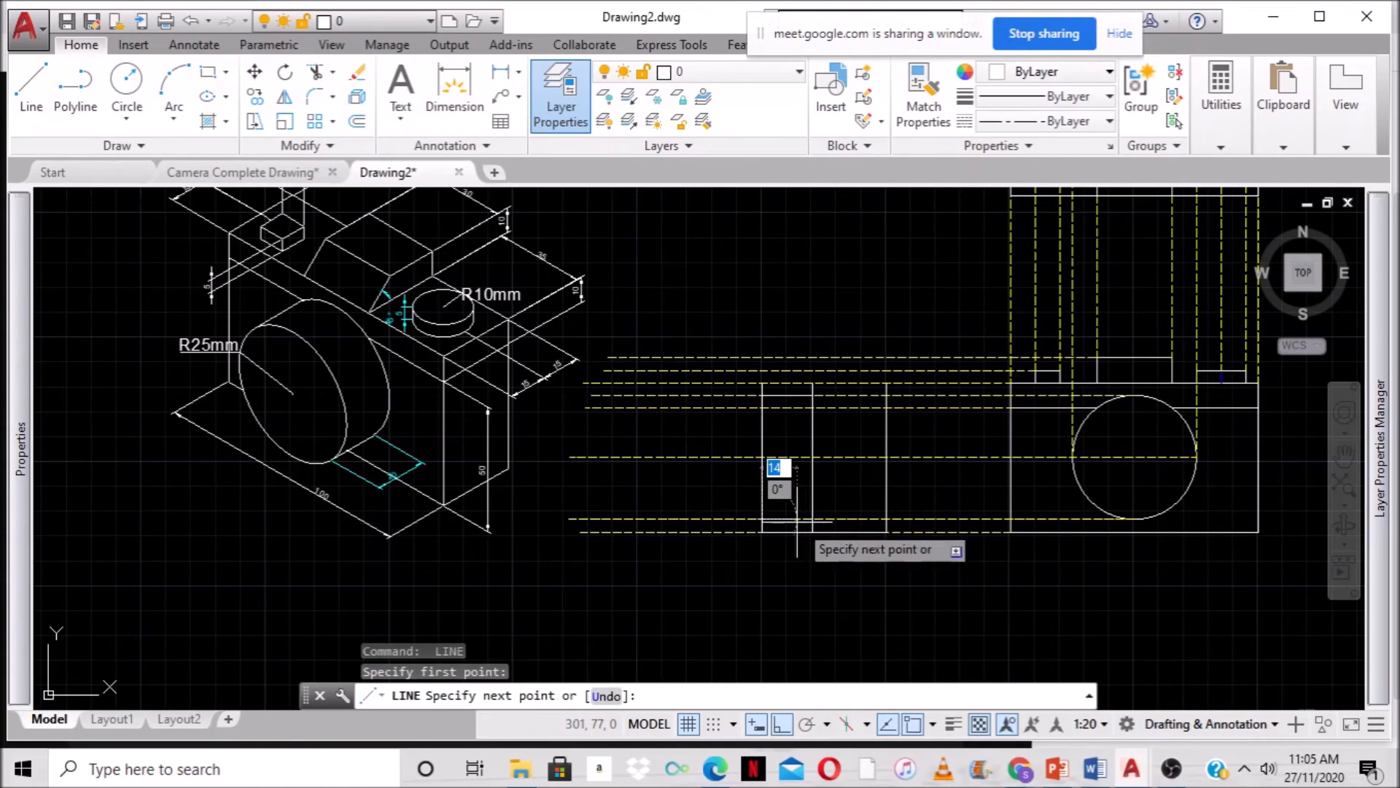
left_click(813, 520)
key("Return")
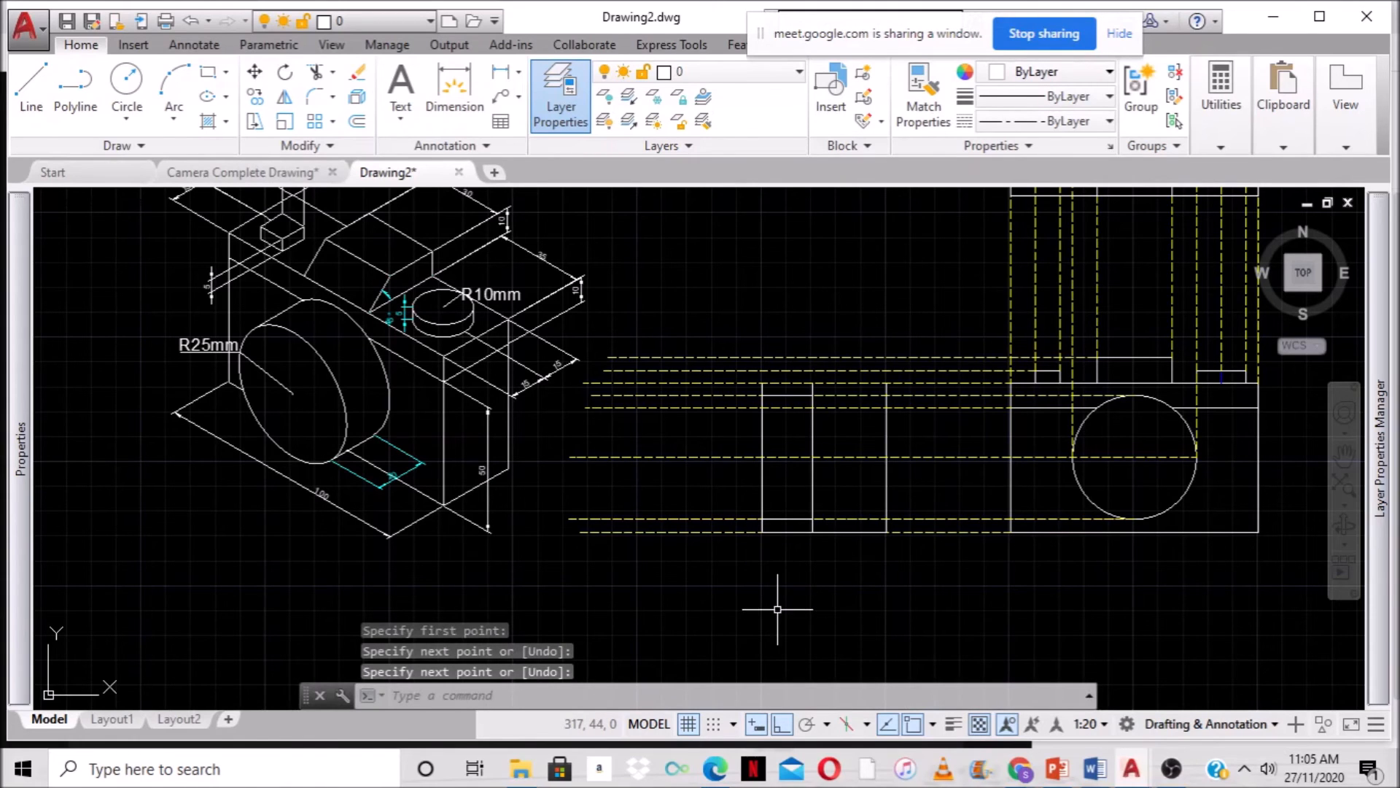
Trim the bottom line beneath the lens and the ends of the lens's front line beyond its top and bottom edges.
type("TR")
key("Return")
key("Return")
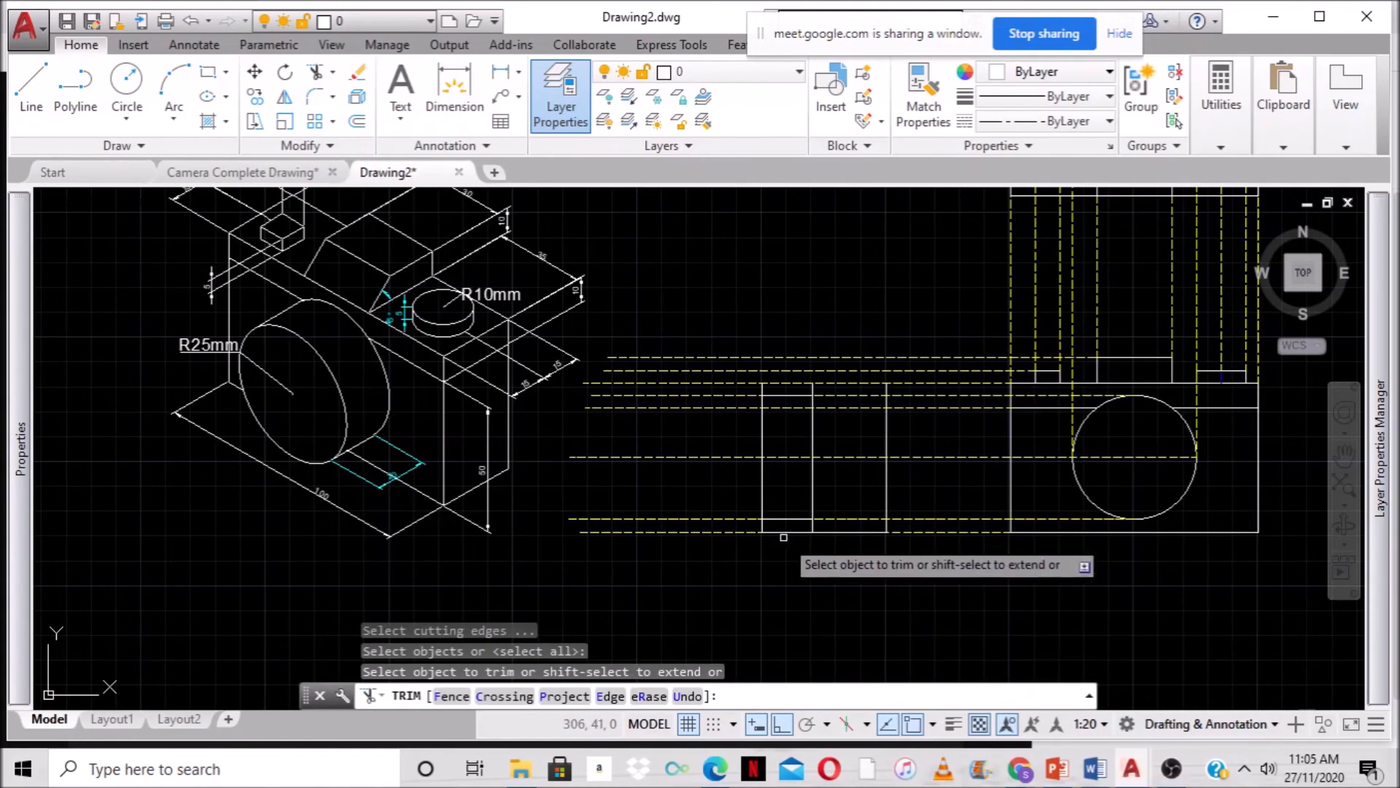
left_click(785, 532)
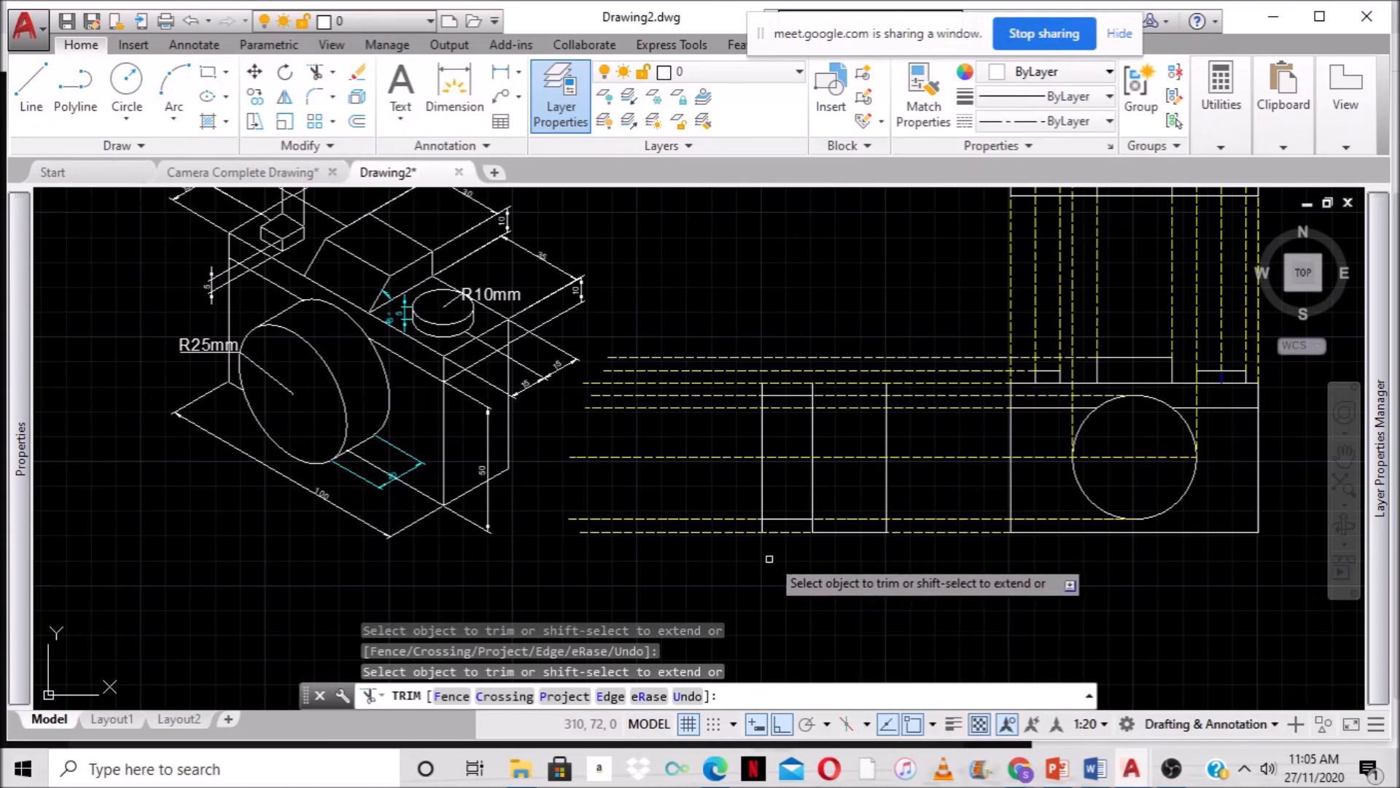
scroll(762, 528, "up", 4)
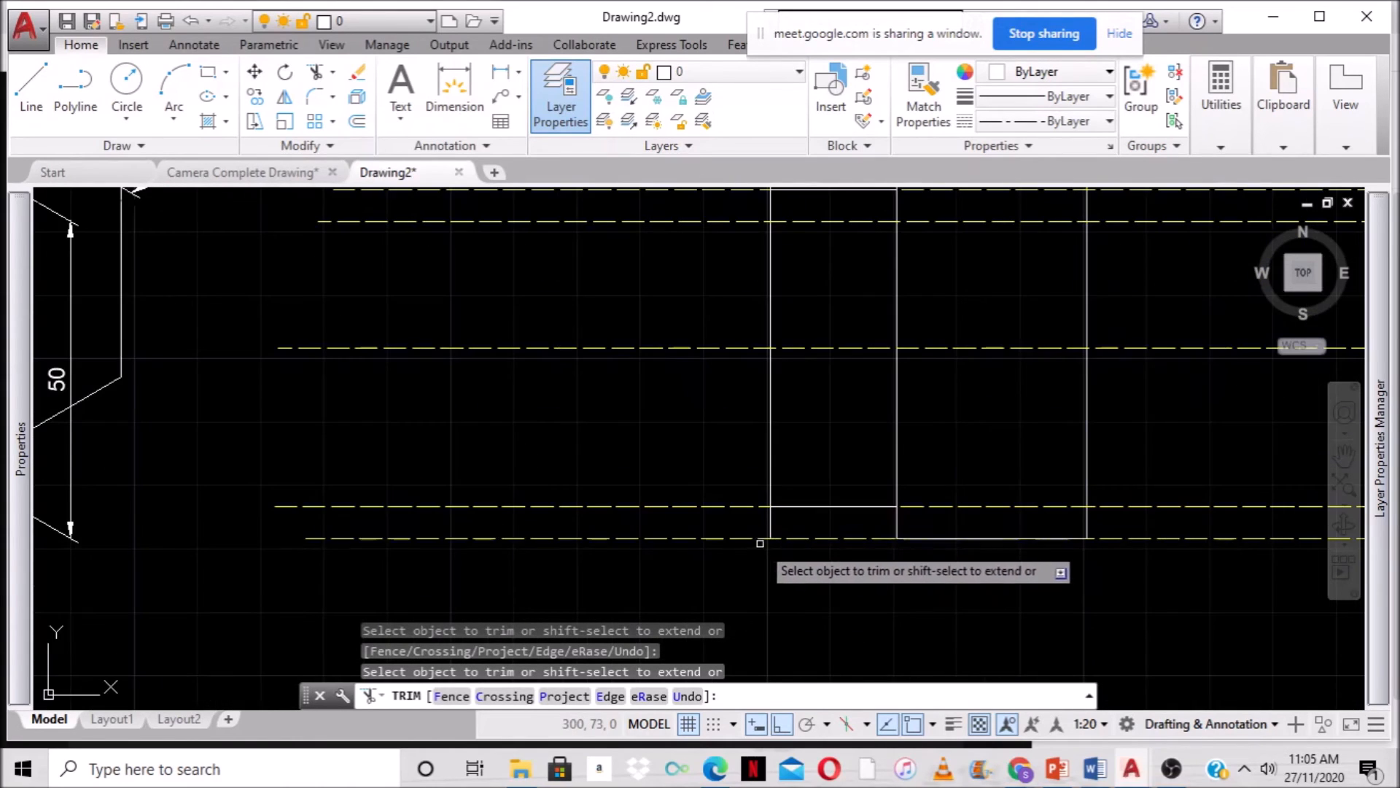
scroll(756, 489, "down", 4)
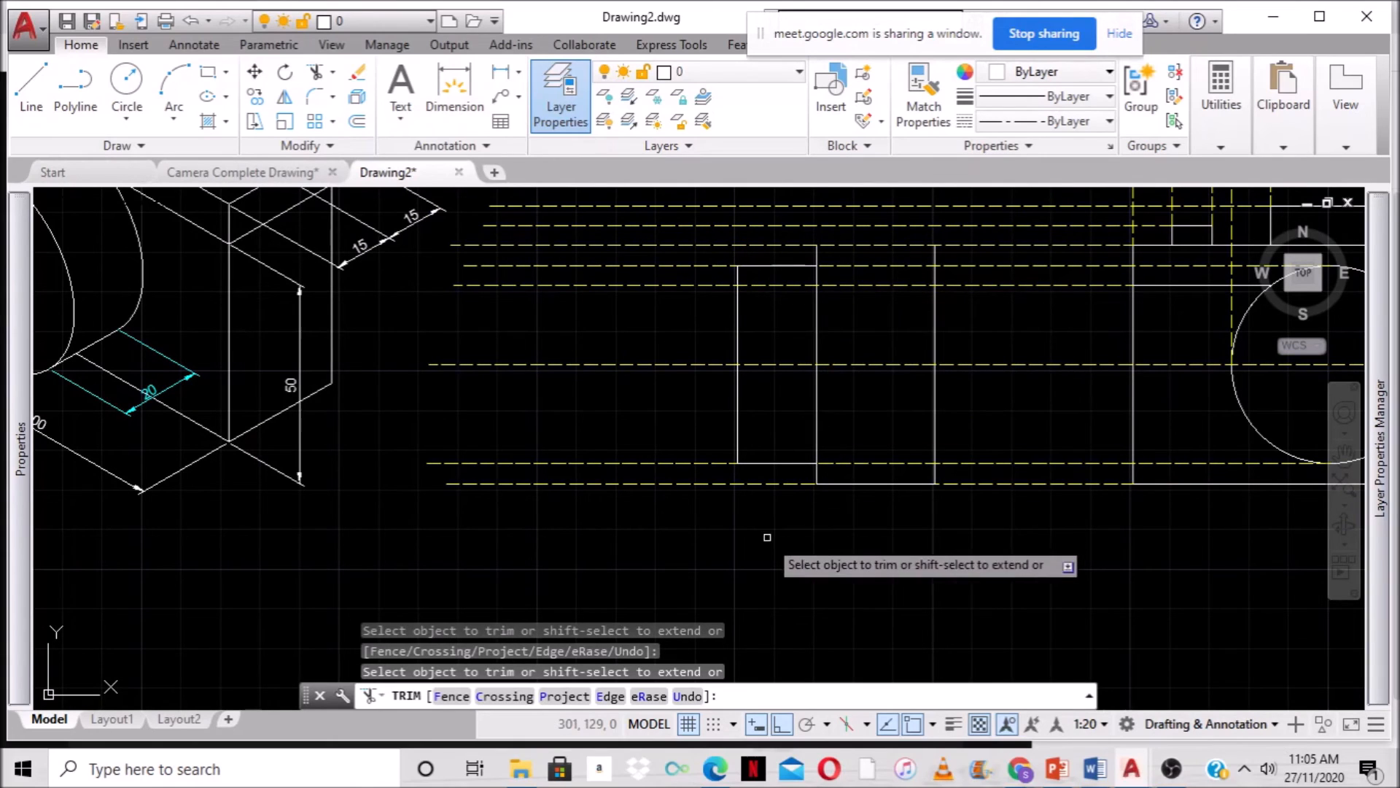
key("Return")
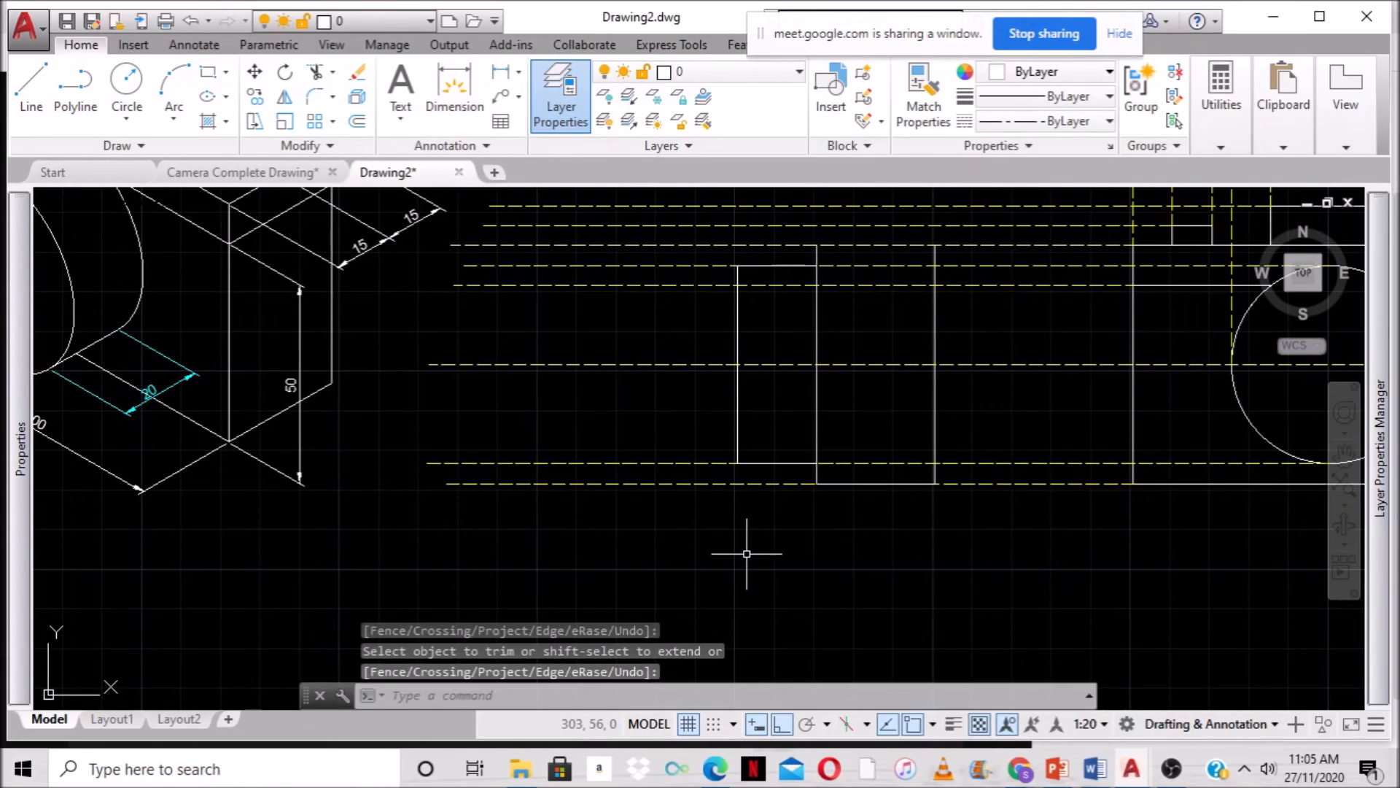
key("Escape")
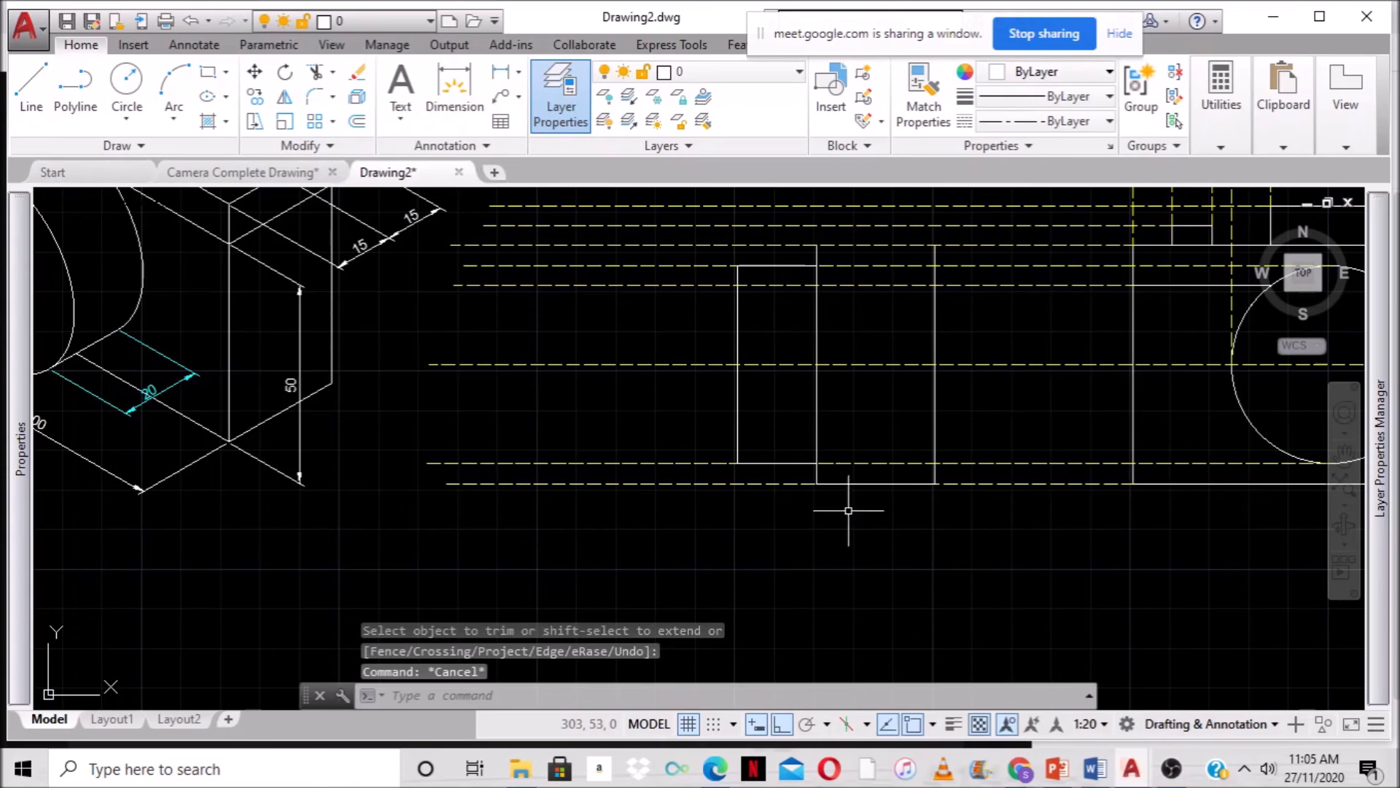
Draw the side view body's top edge along its projection line, joining the upper ends of the two body verticals.
middle_click_drag(891, 355, 853, 418)
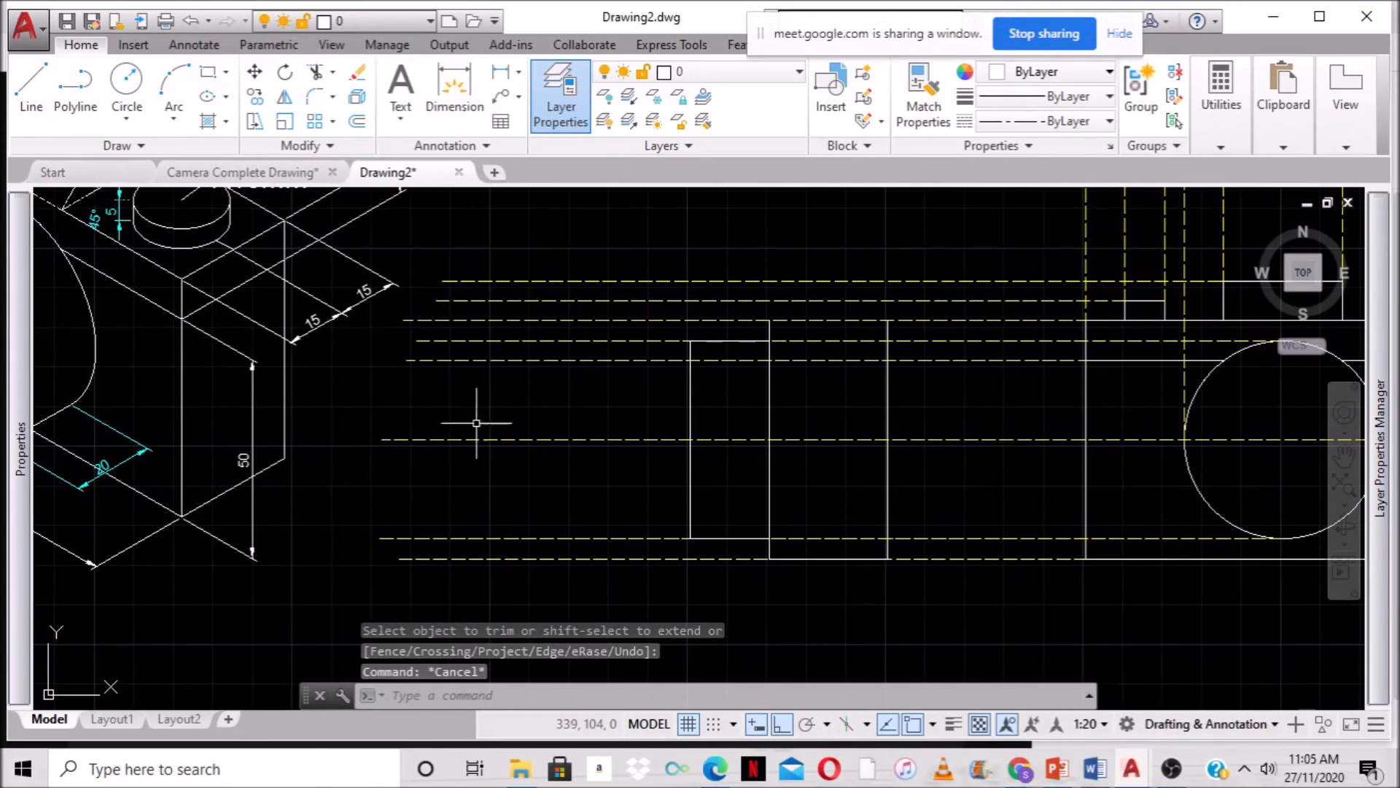
left_click(30, 86)
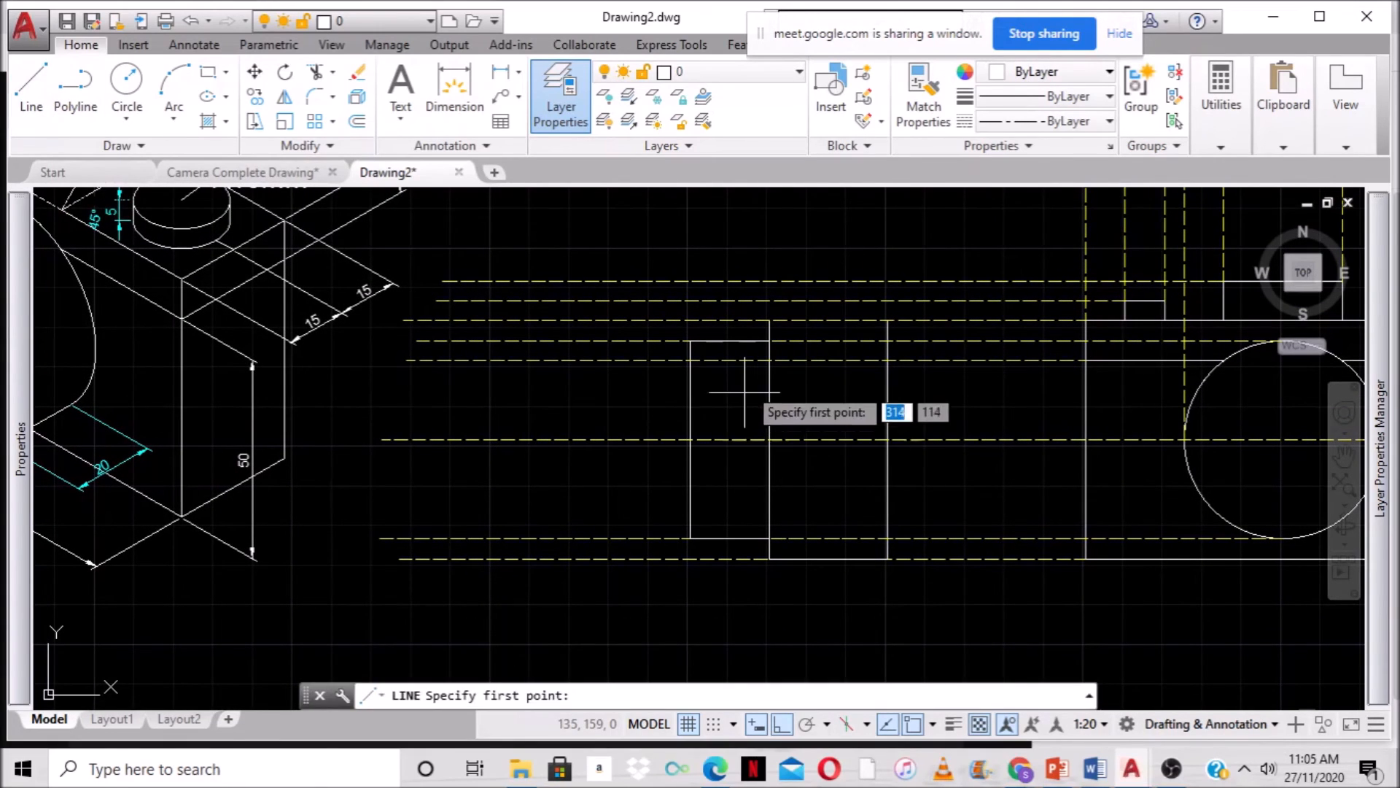
left_click(769, 319)
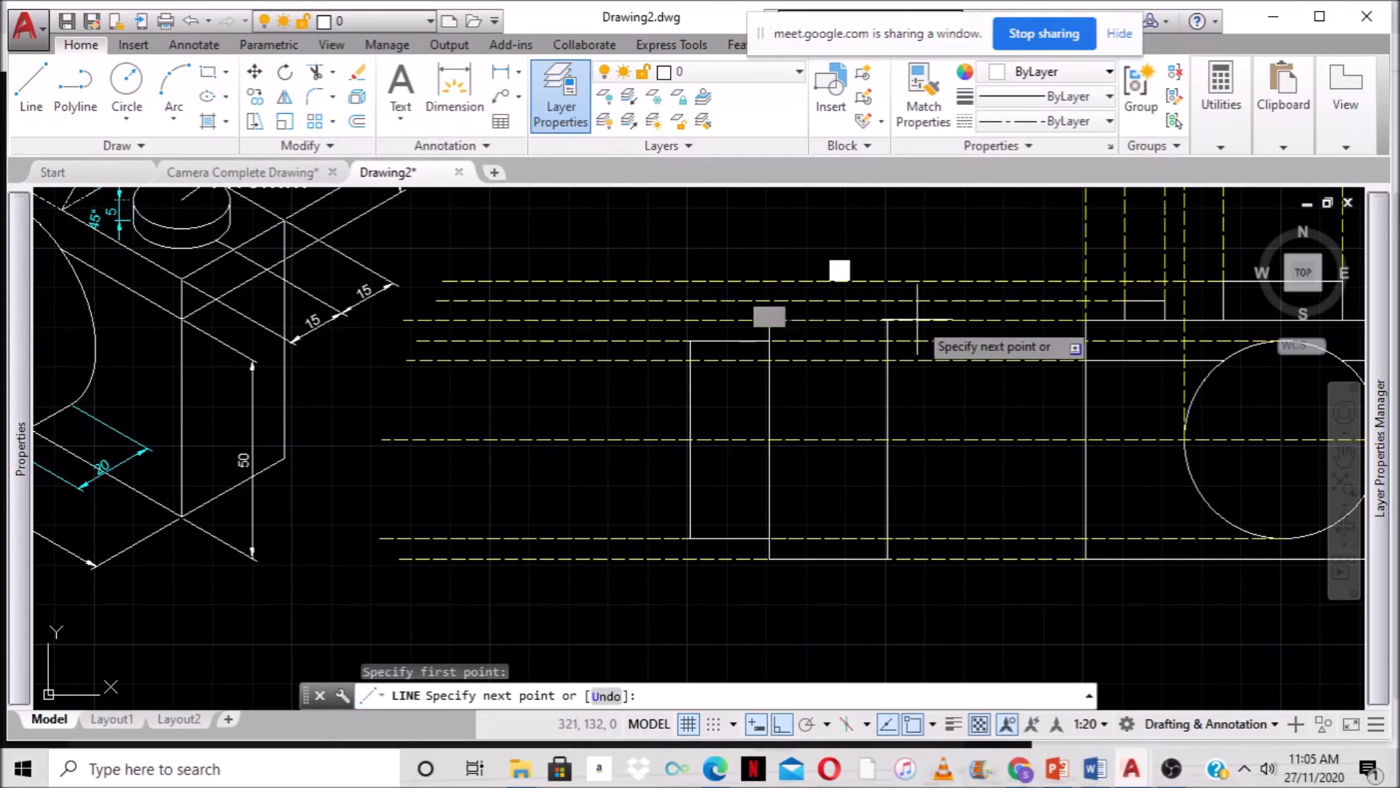
left_click(887, 320)
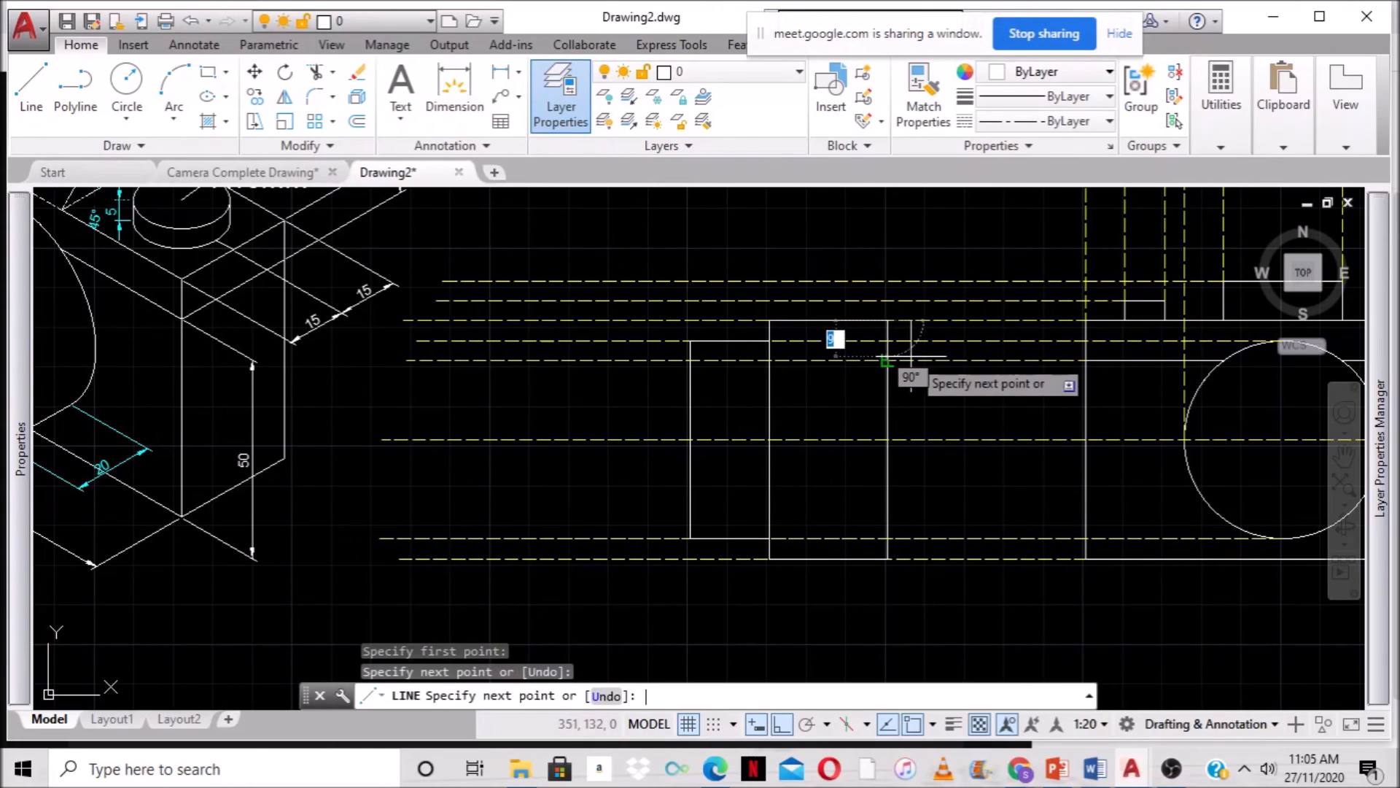
key("Return")
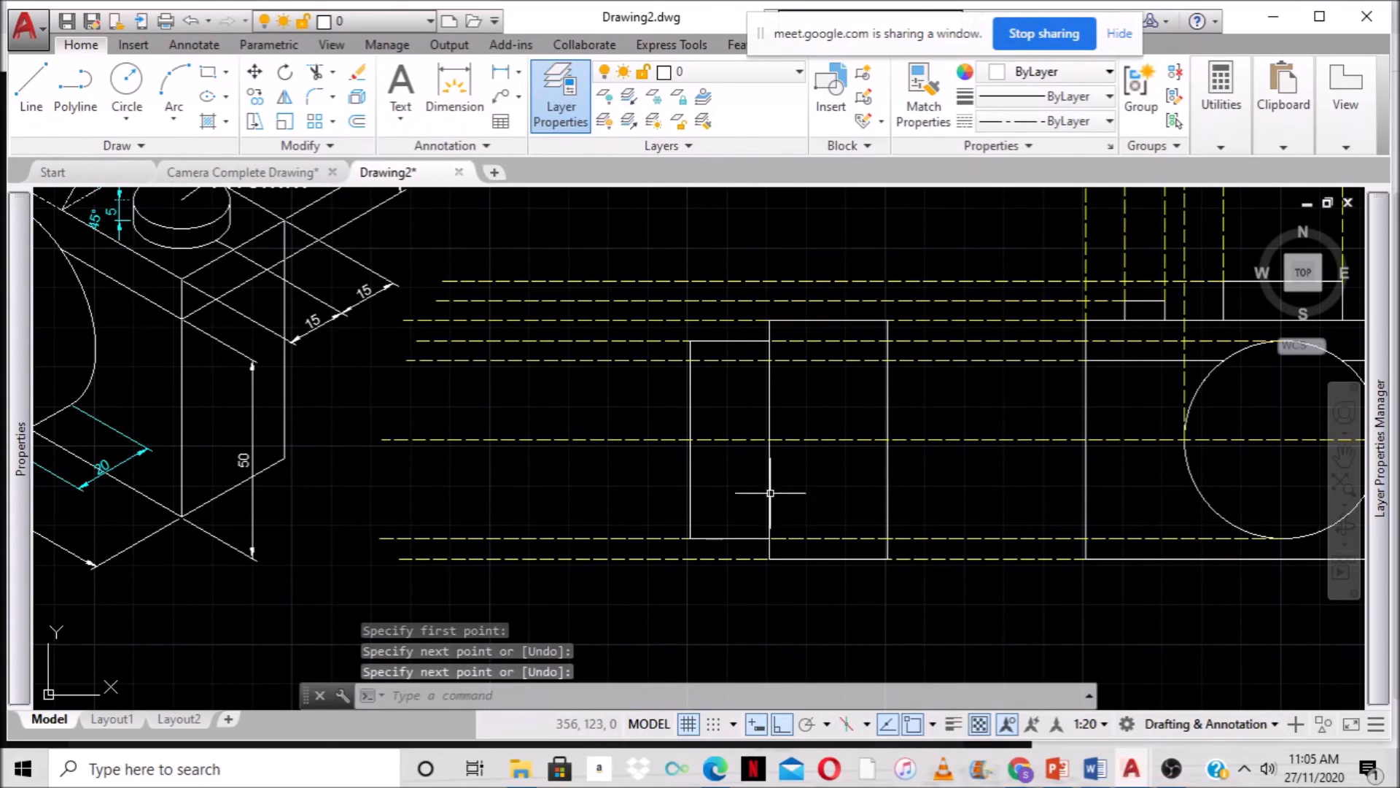
Draw a horizontal line across the side view's body along the projection line of the front view's upper inner edge.
scroll(770, 492, "down", 2)
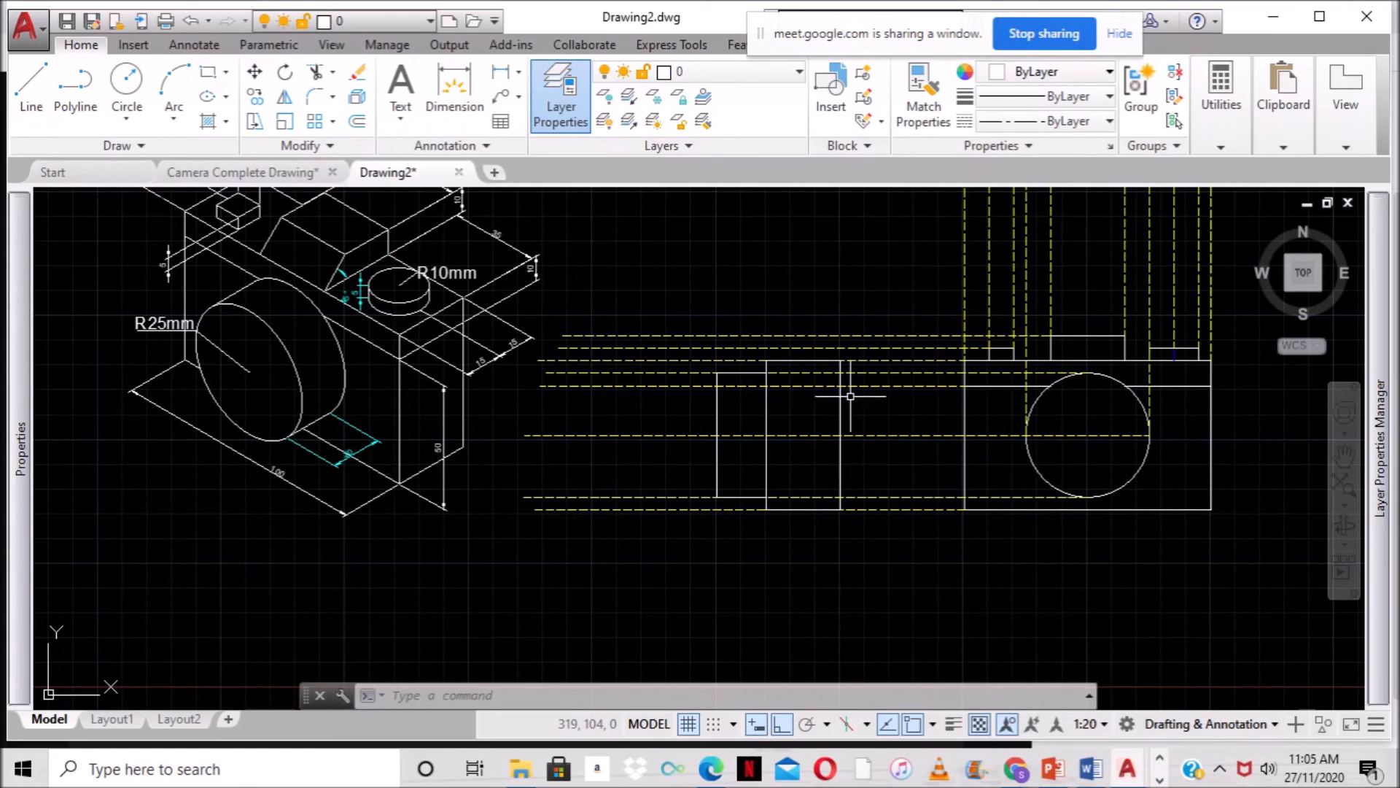
type("l")
key("Return")
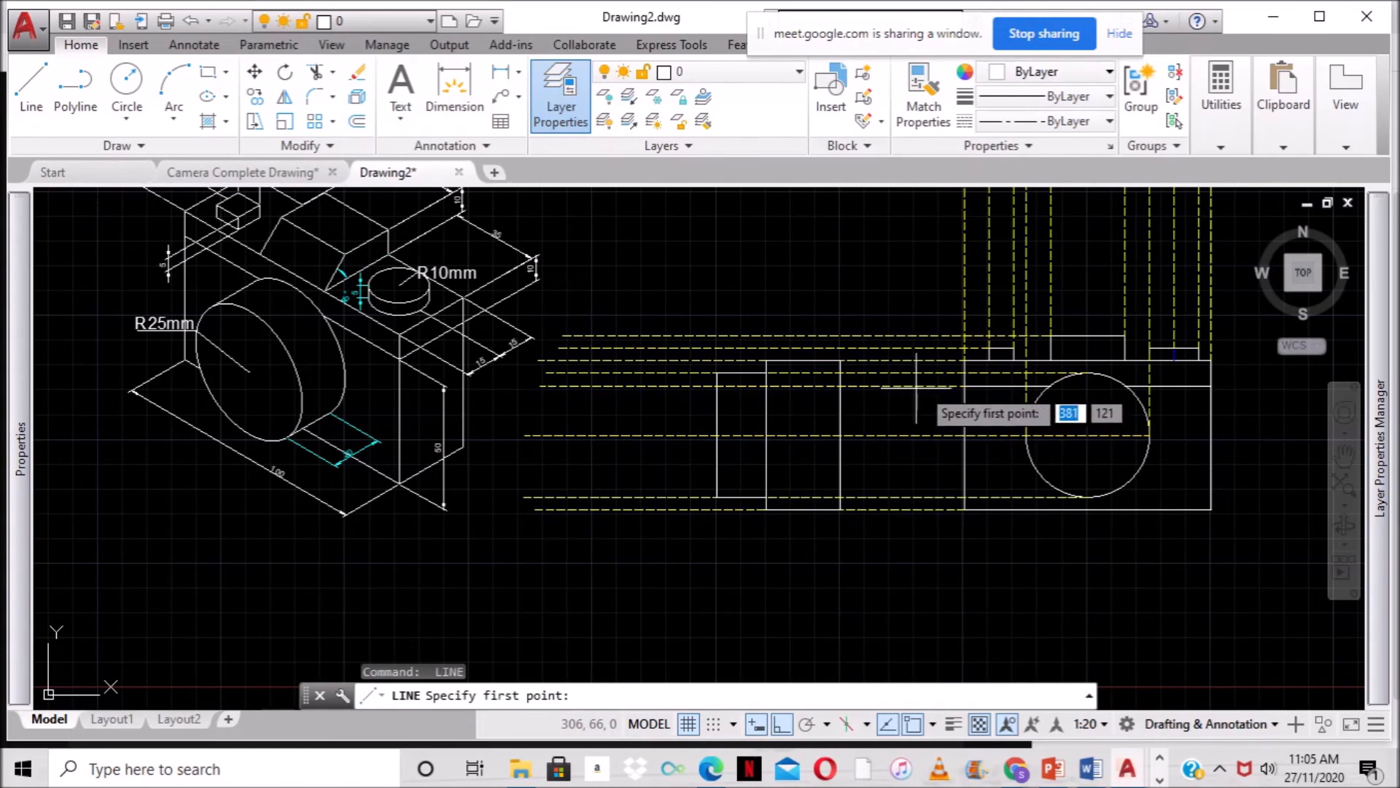
left_click(840, 385)
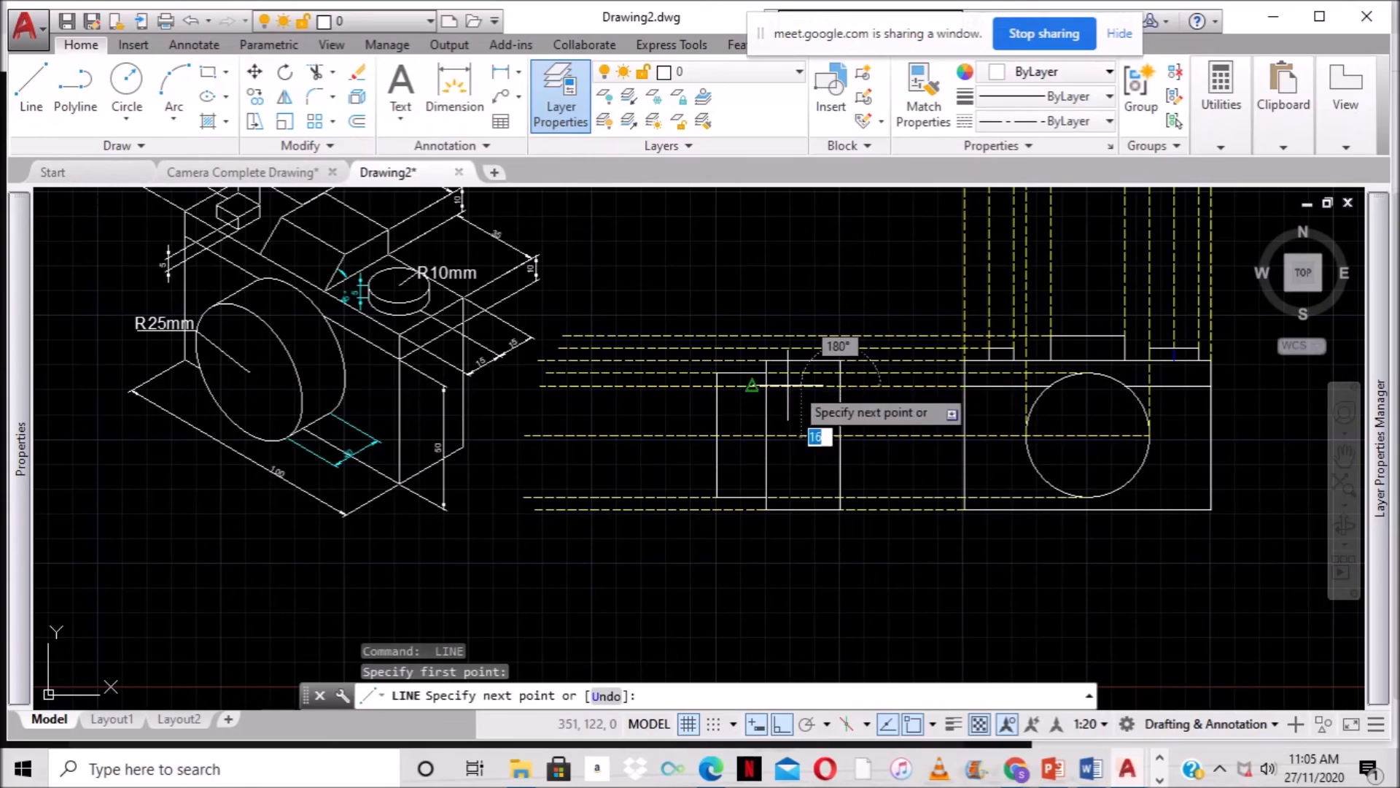
left_click(765, 384)
key("Return")
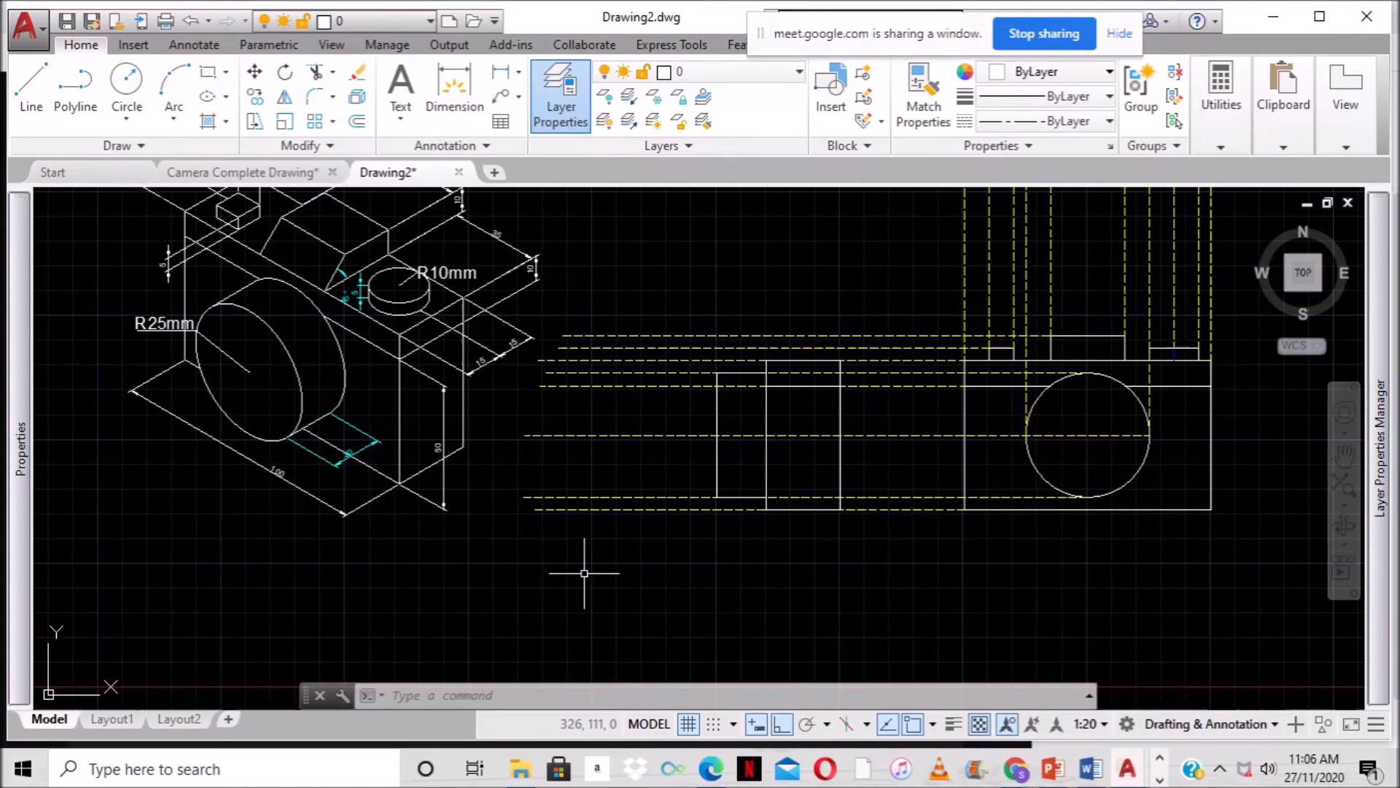
Examine the features on top of the isometric camera and compare them with the side view in the Camera Complete Drawing file.
middle_click_drag(474, 469, 481, 545)
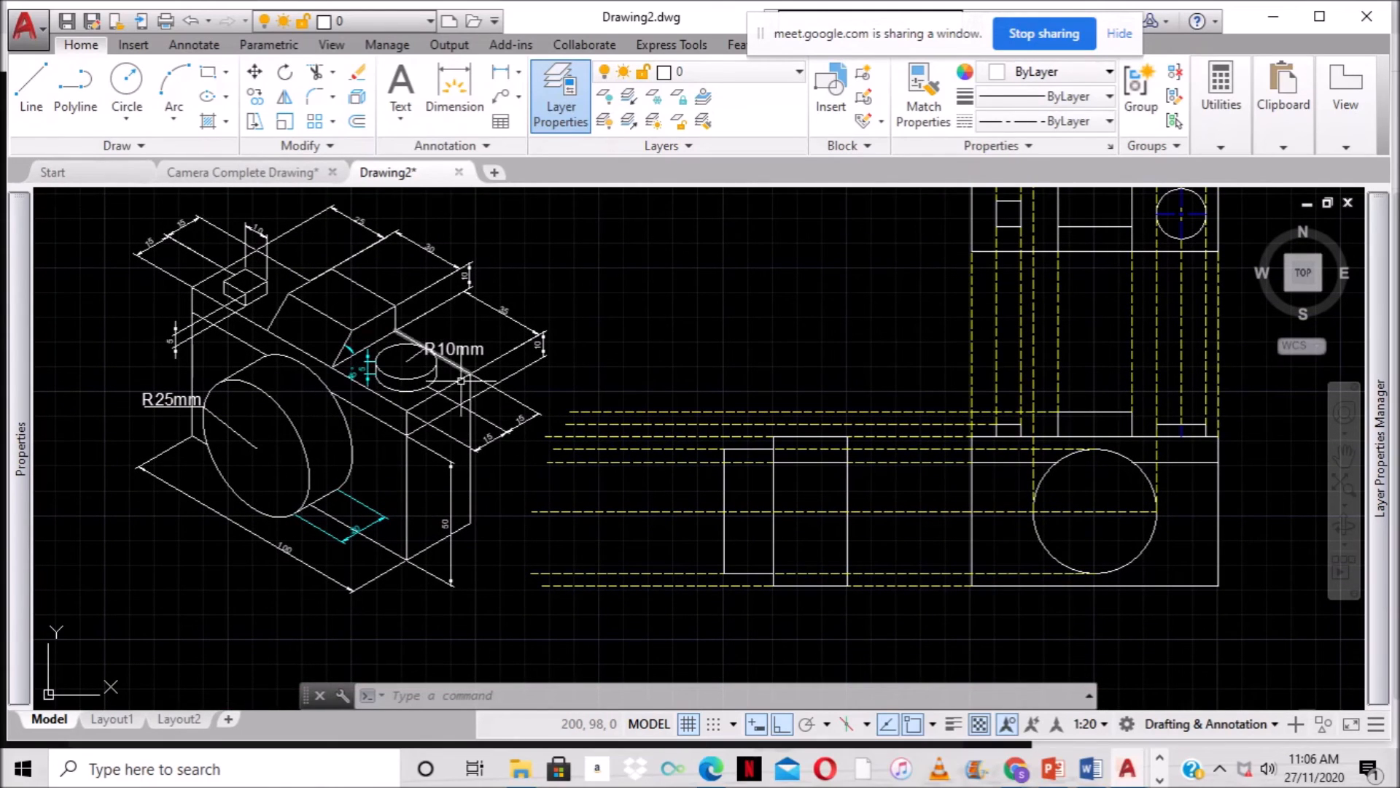
left_click(361, 375)
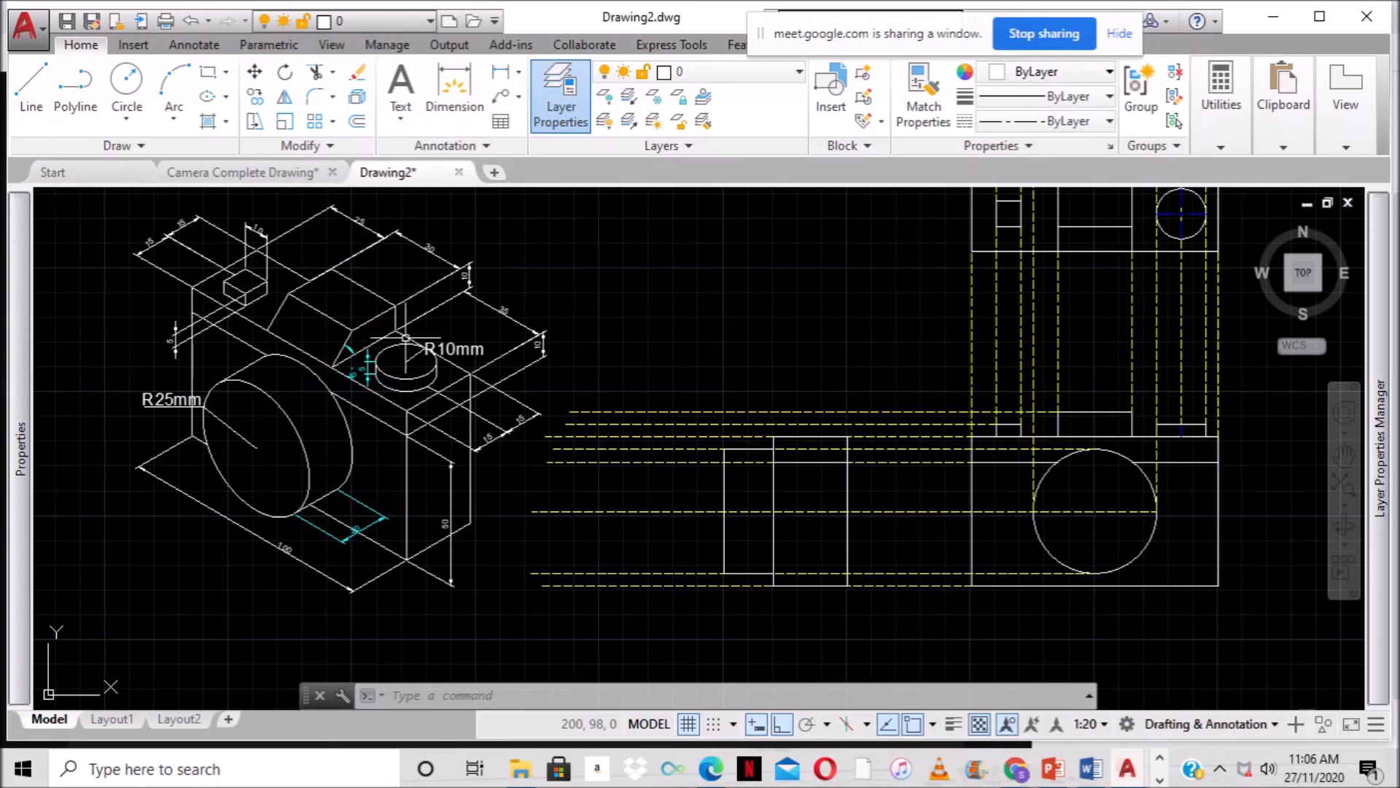
key("ctrl+Tab")
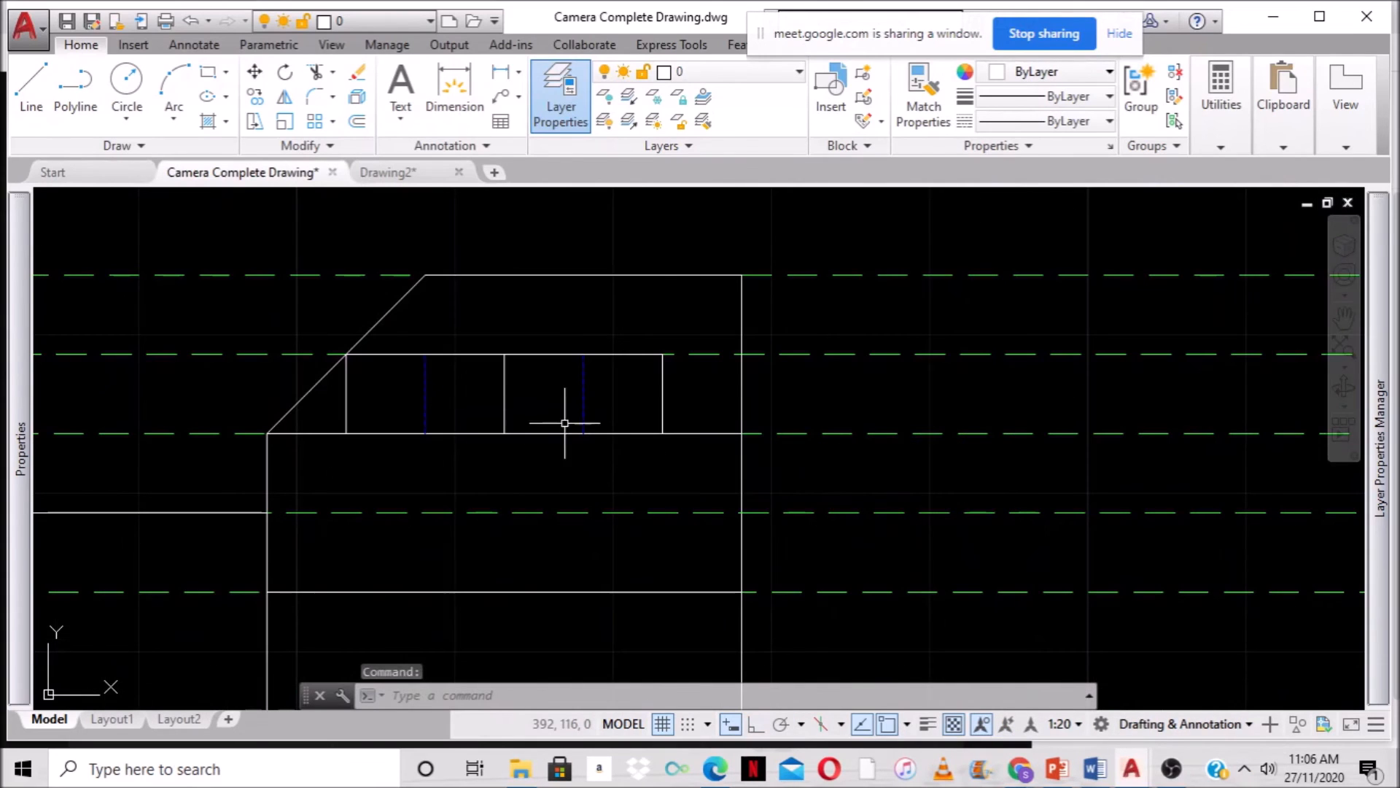
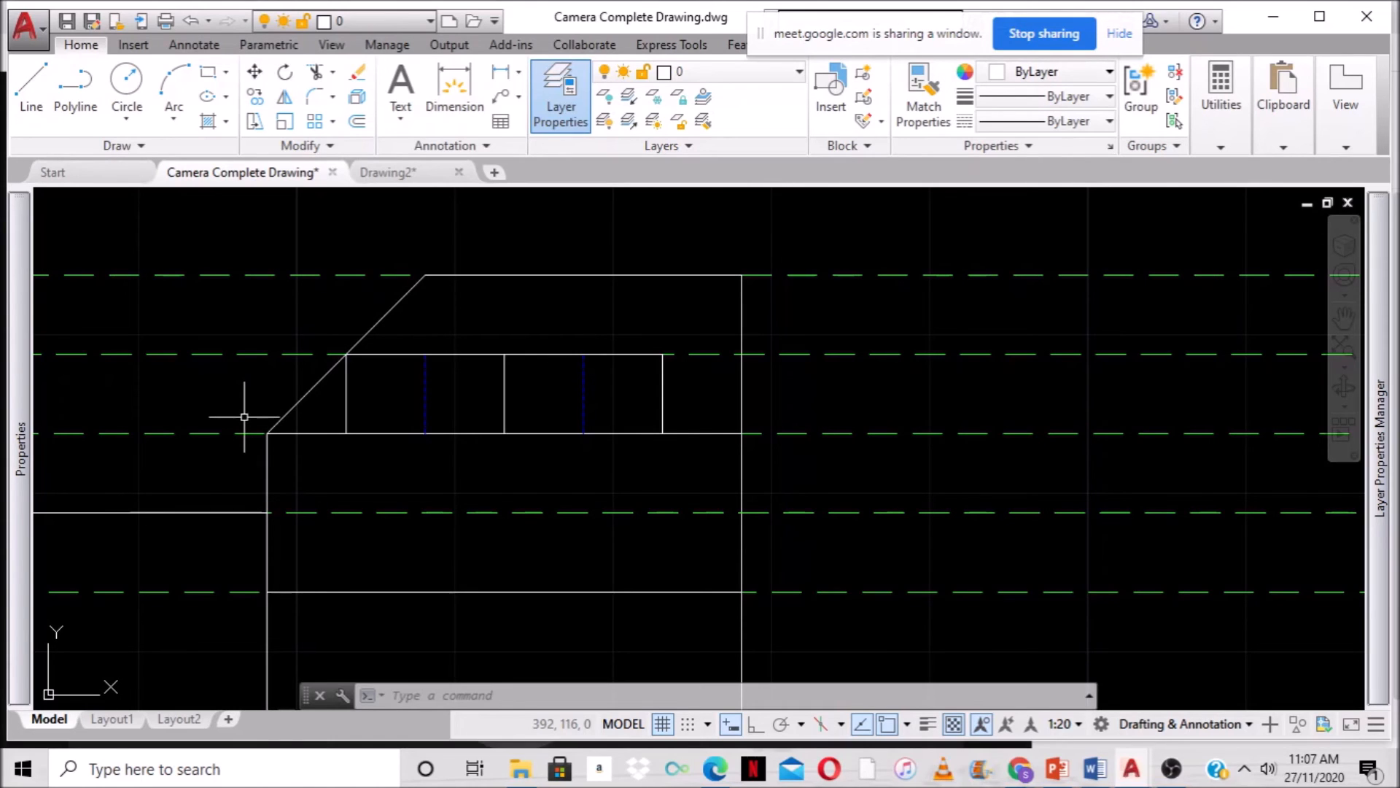
Return to Drawing2 and offset the side view body's rear vertical line 20 mm toward the lens.
scroll(627, 397, "down", 6)
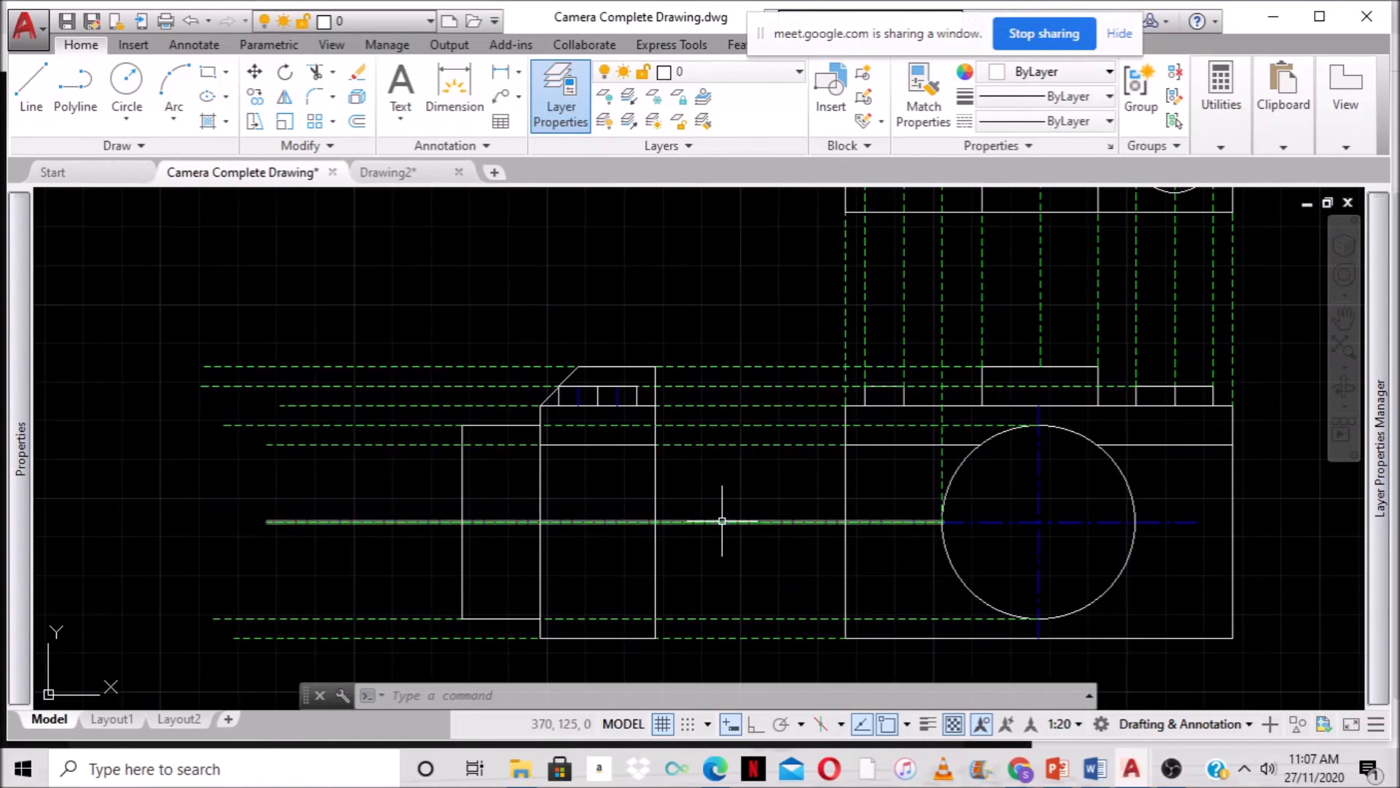
left_click(399, 173)
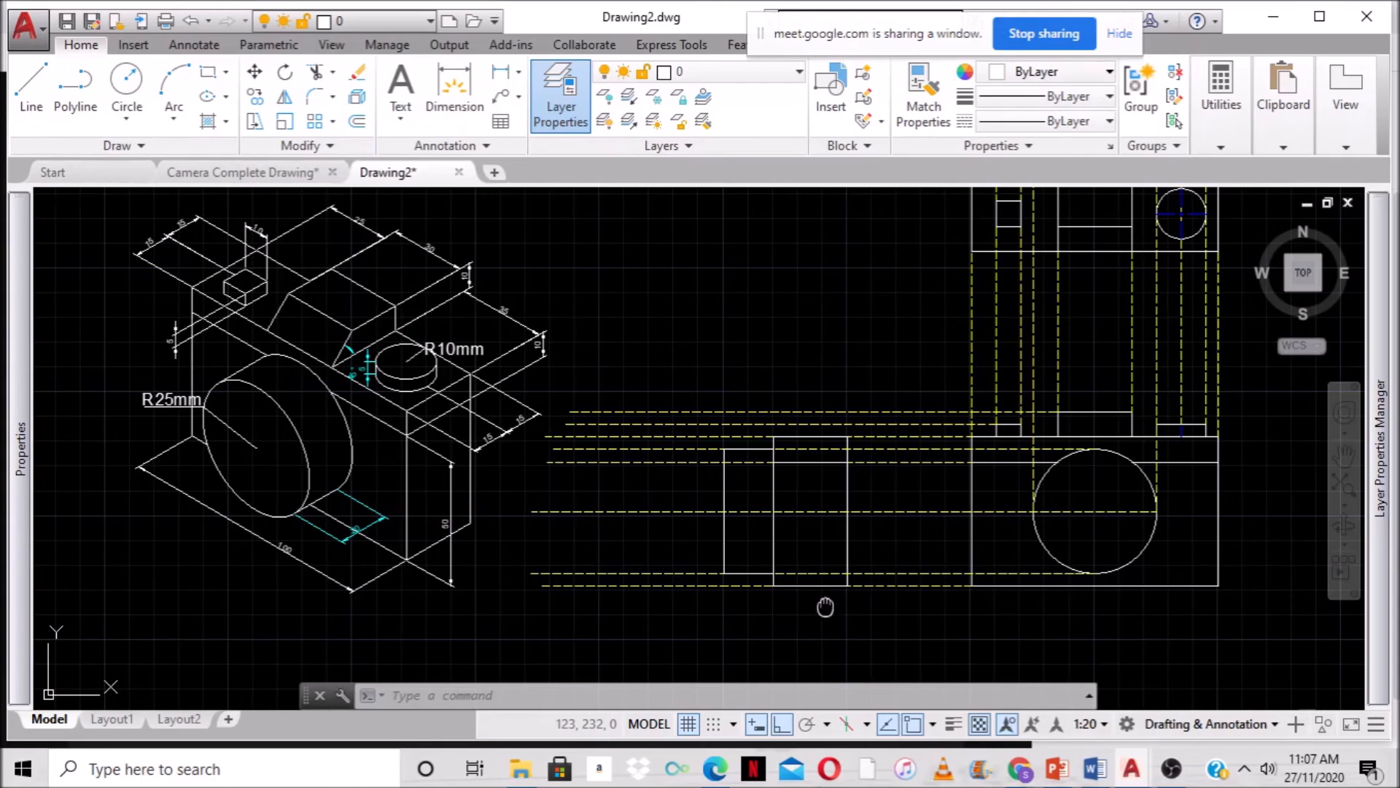
middle_click_drag(825, 607, 761, 618)
scroll(776, 574, "up", 2)
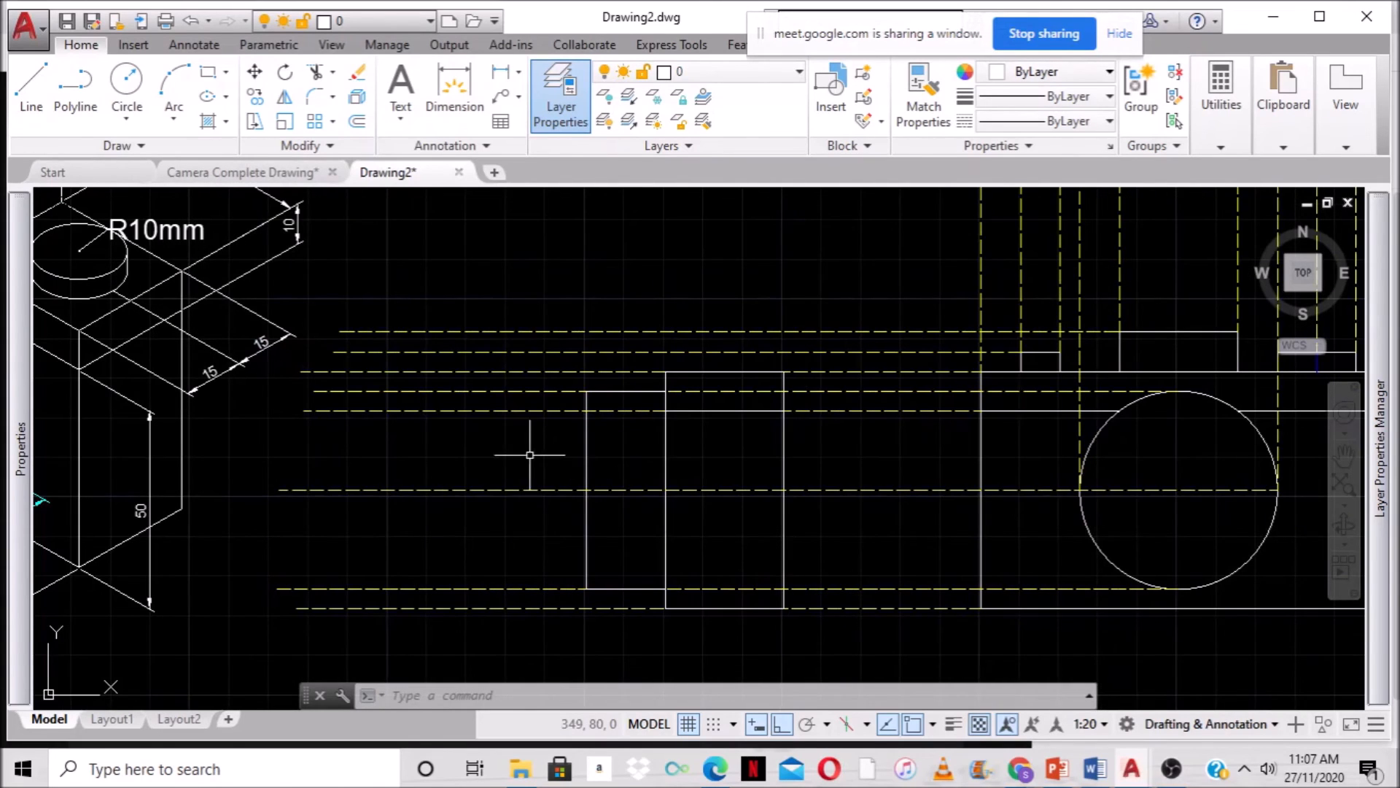
scroll(527, 455, "down", 2)
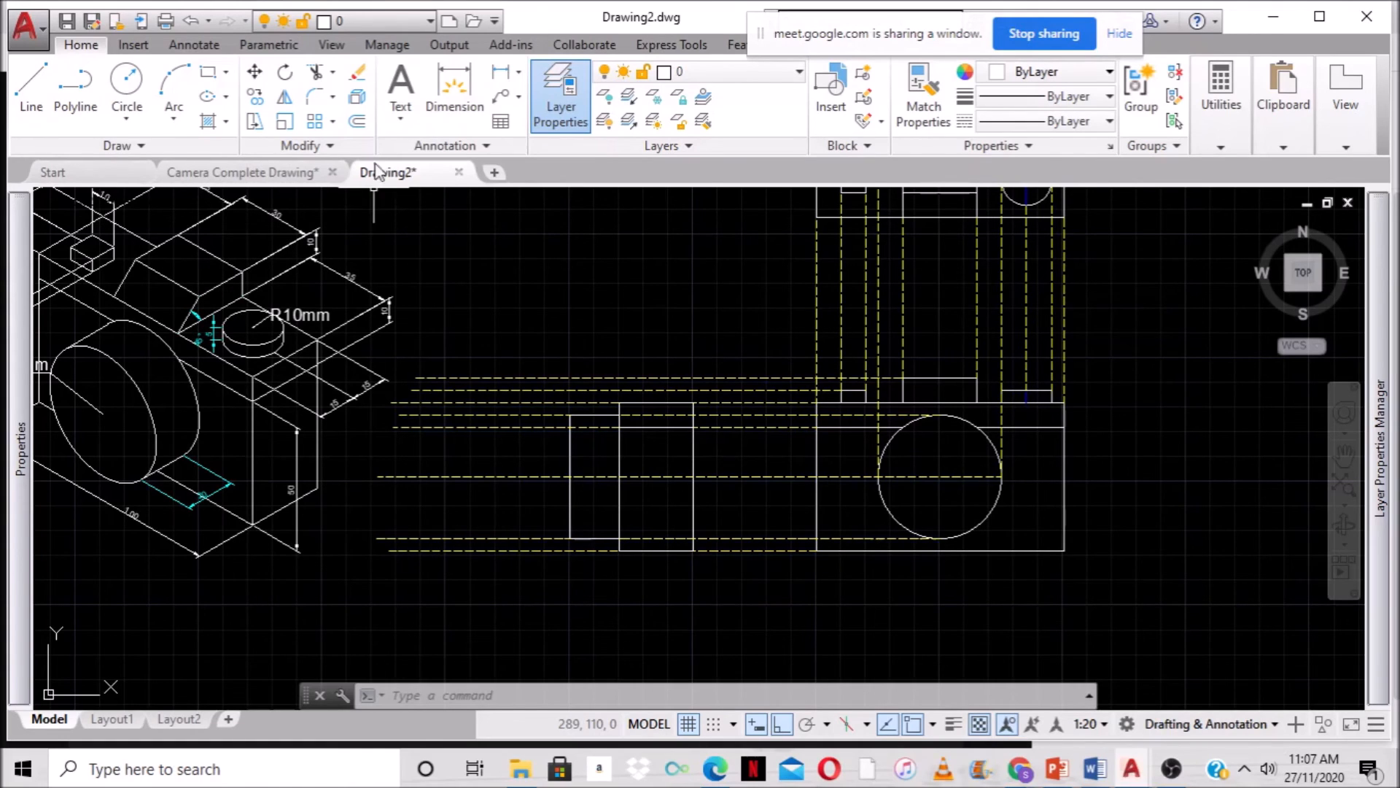
left_click(356, 97)
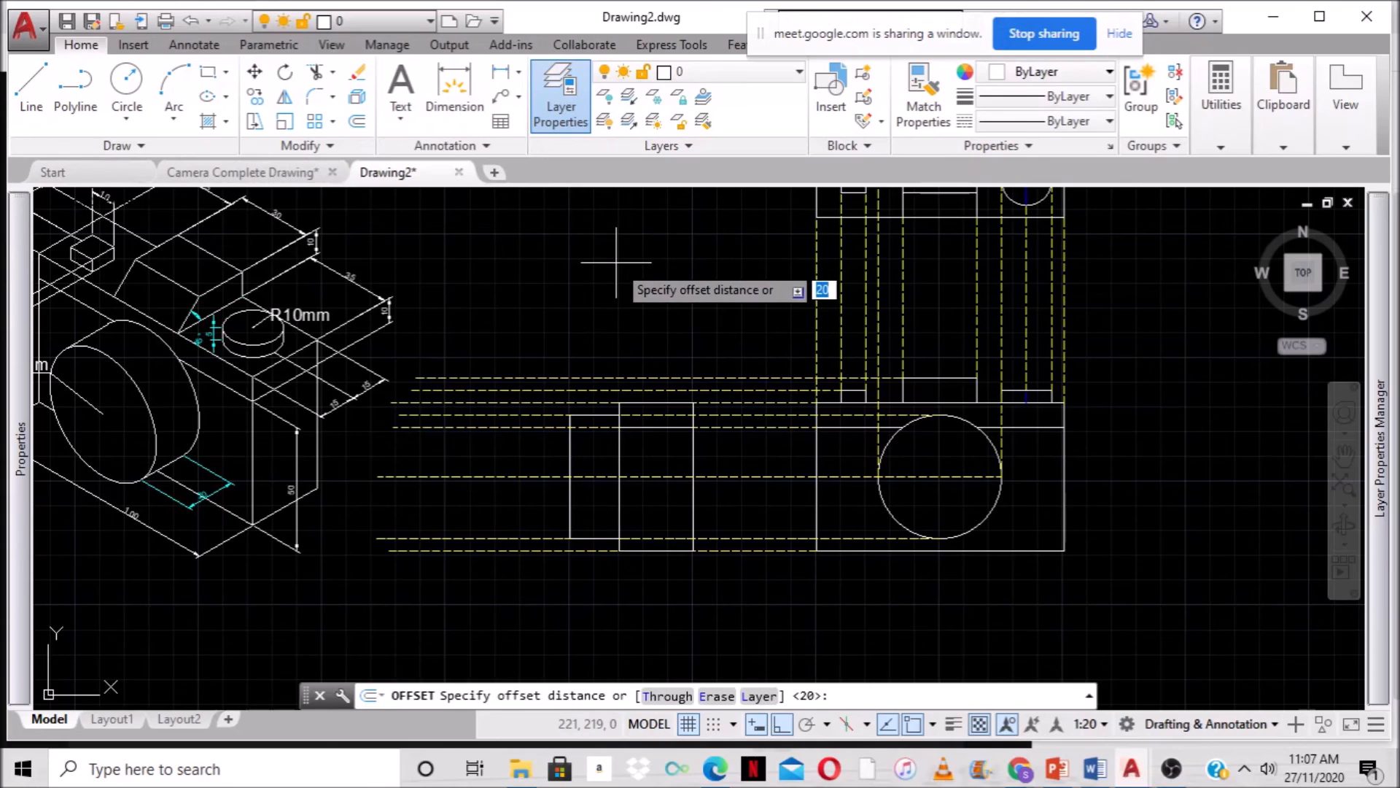
key("Return")
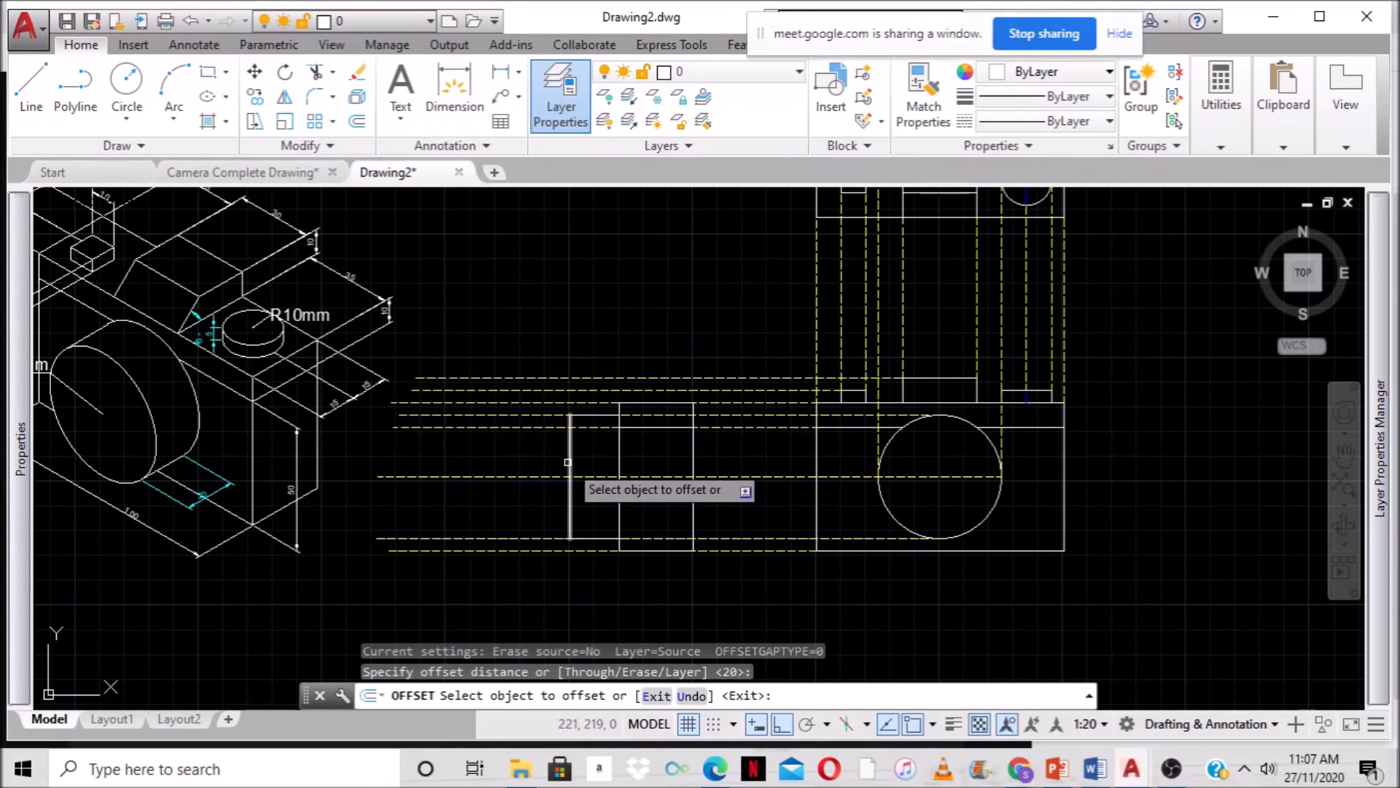
left_click(693, 466)
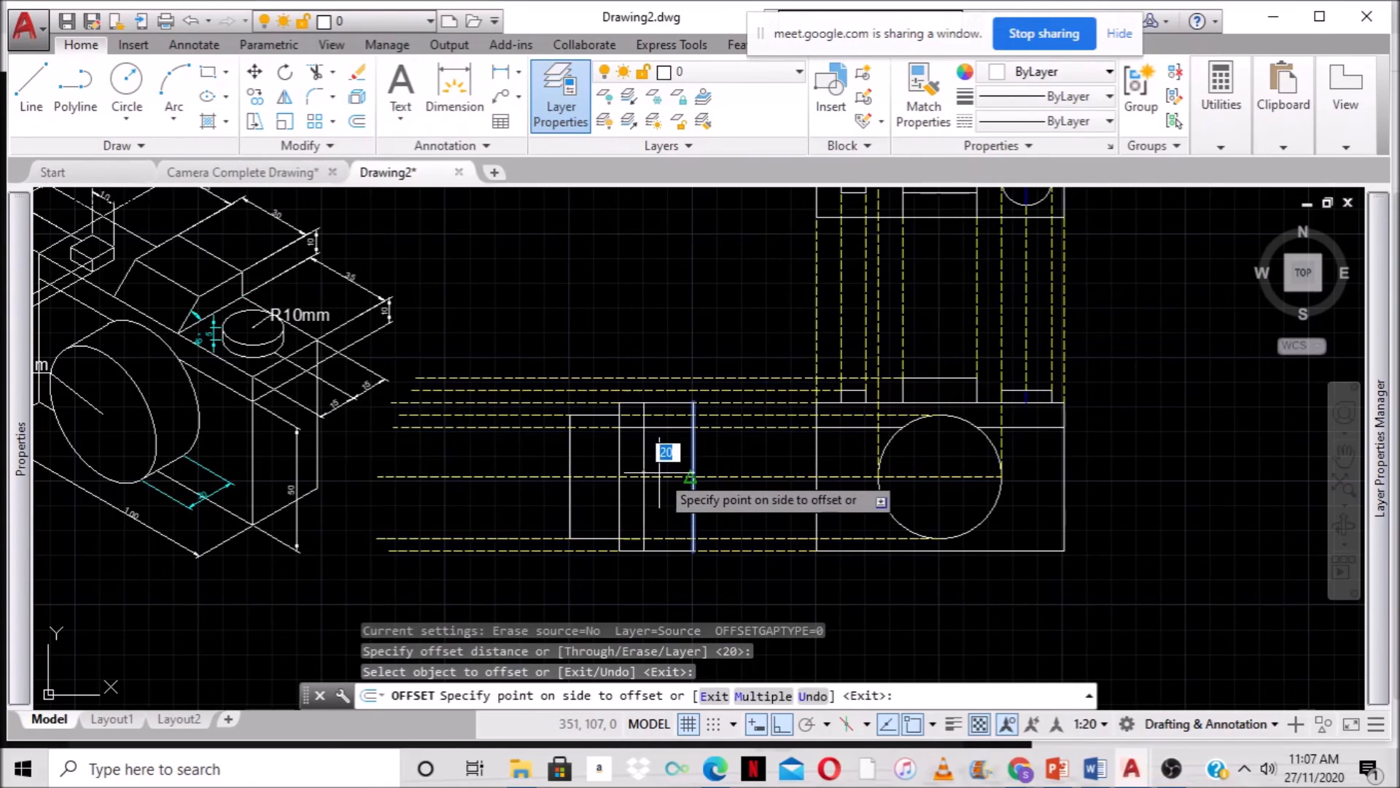
left_click(660, 475)
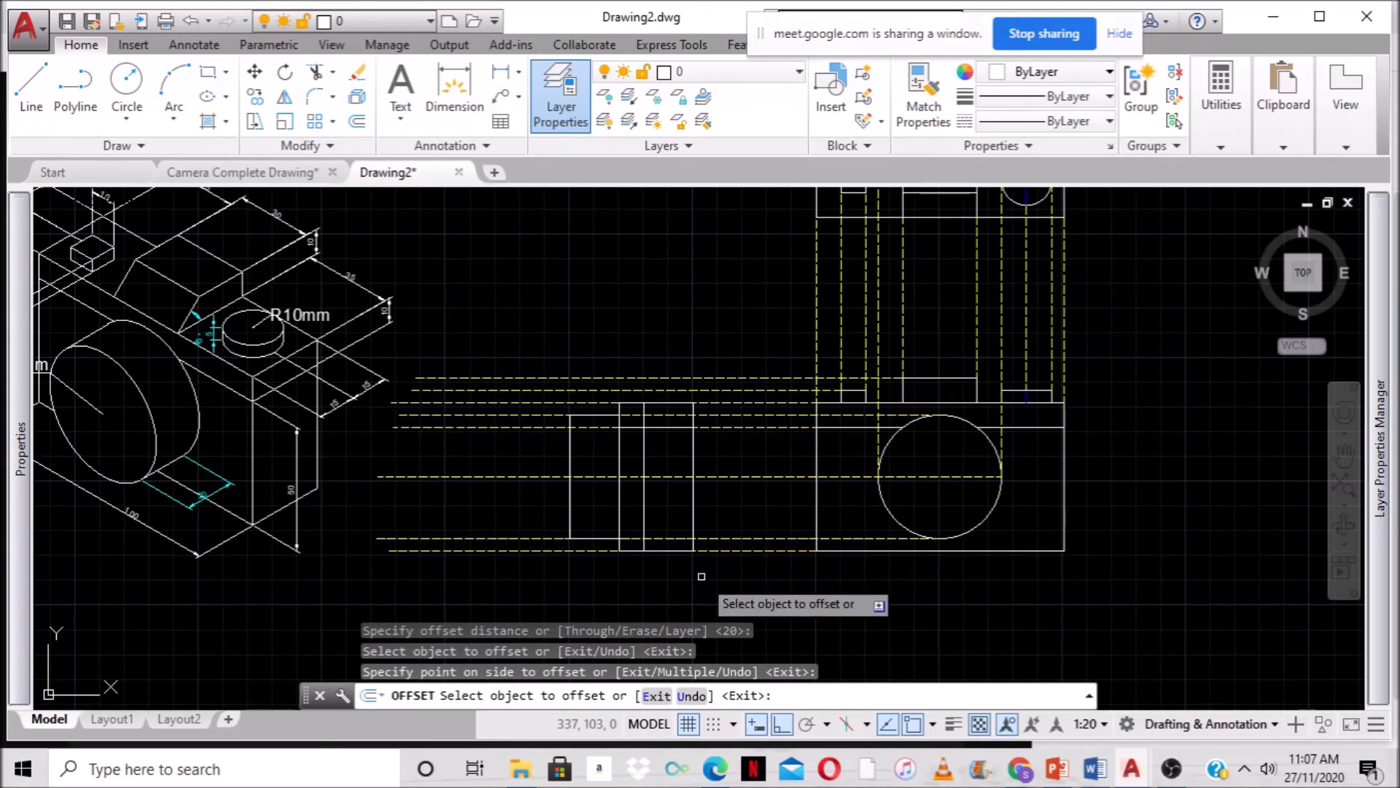
key("Escape")
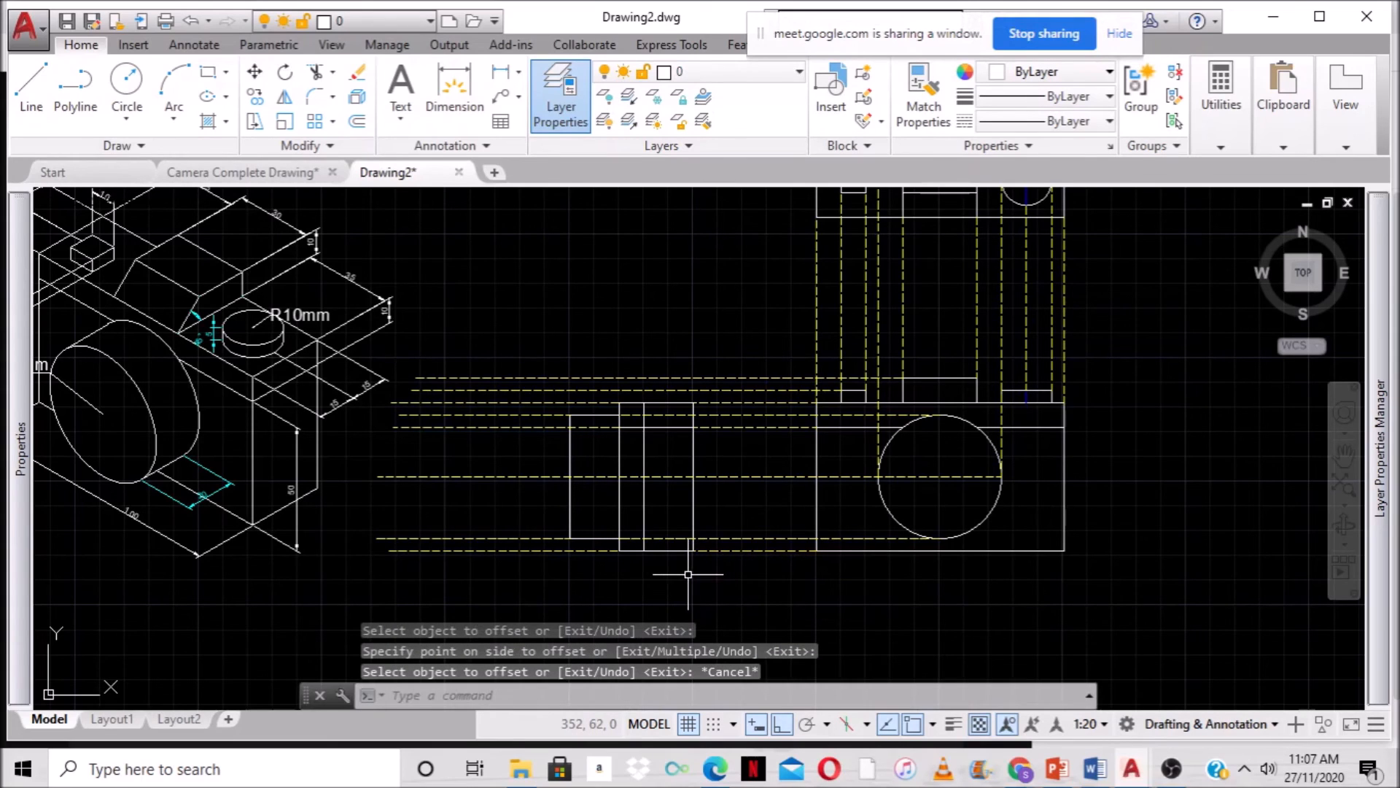
Stretch the upper end of the side view's inner vertical line 10 mm upward to the highest projection line.
left_click(645, 423)
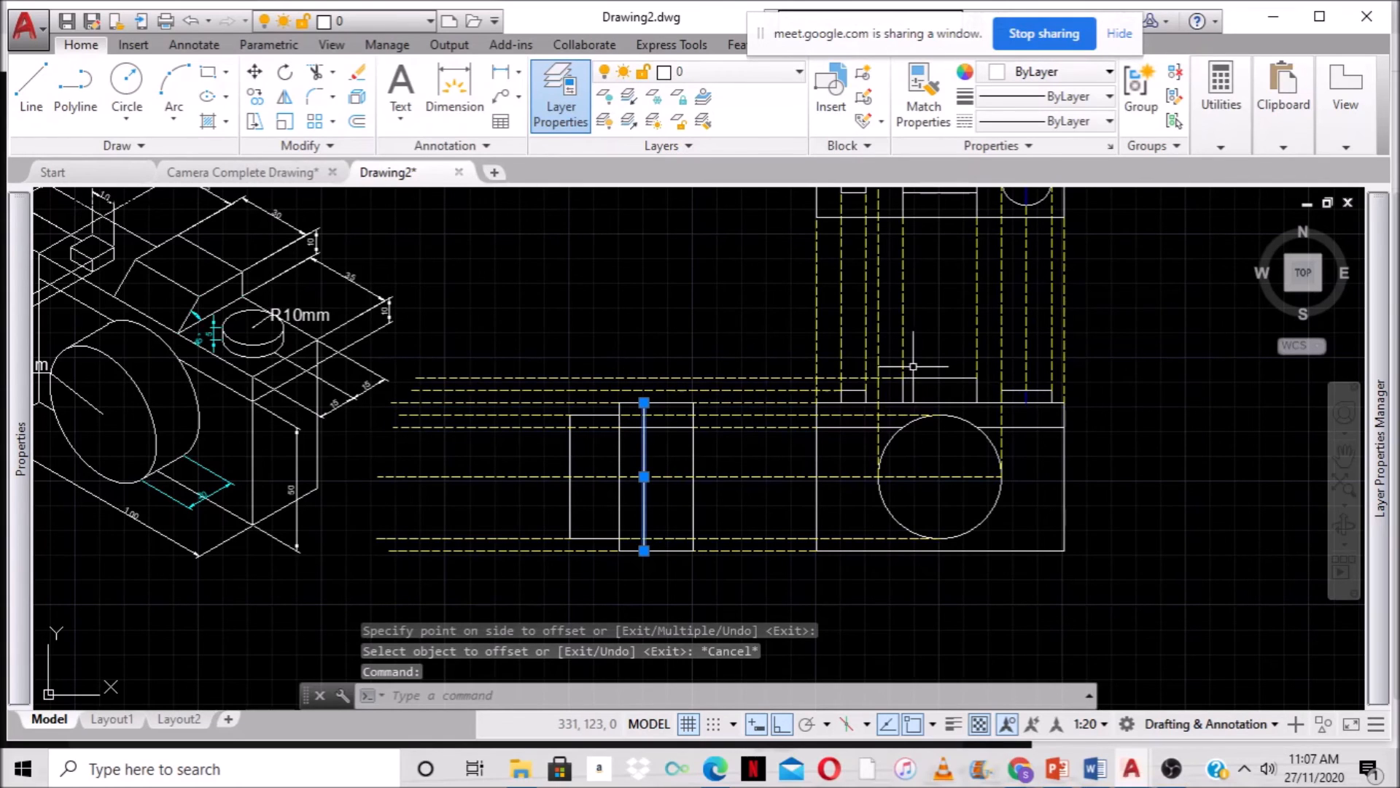
left_click(644, 402)
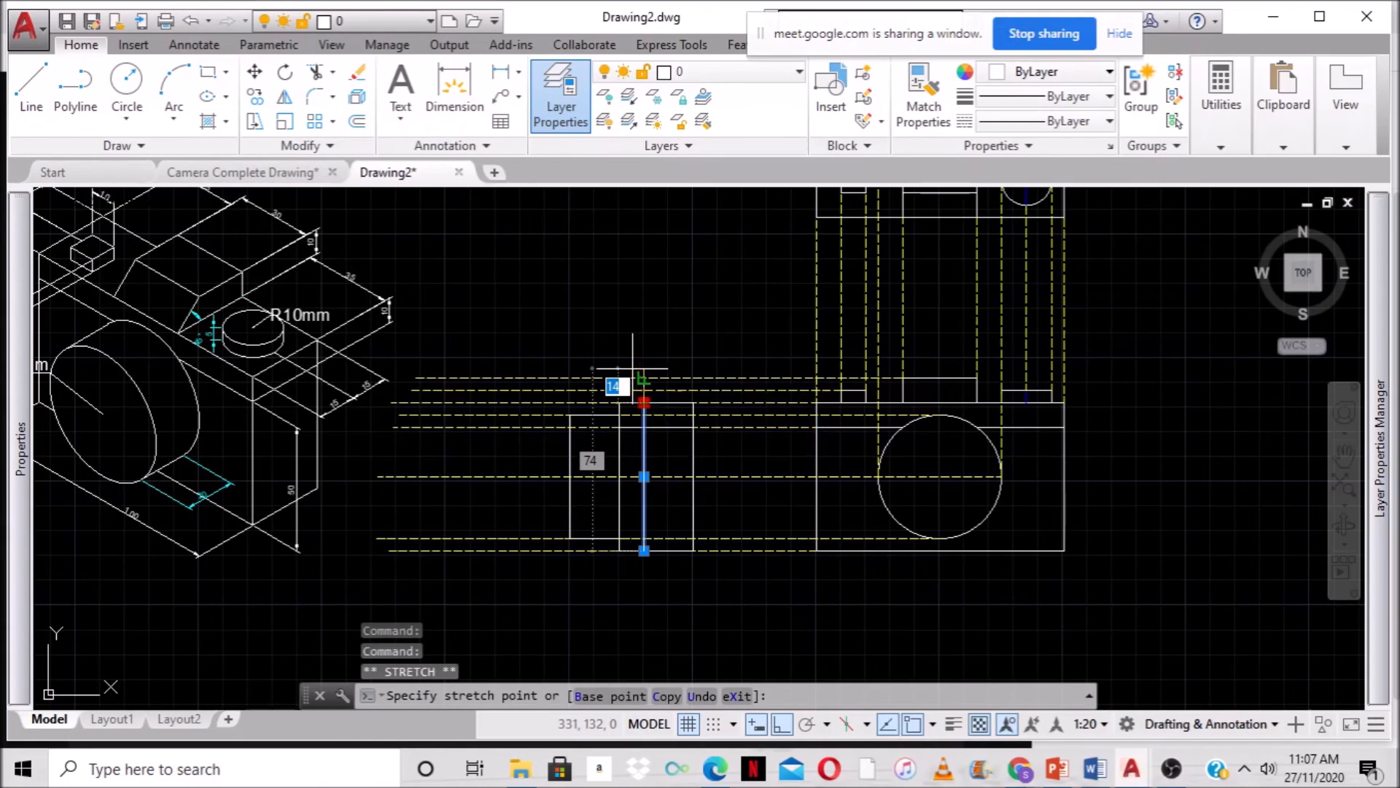
type("10")
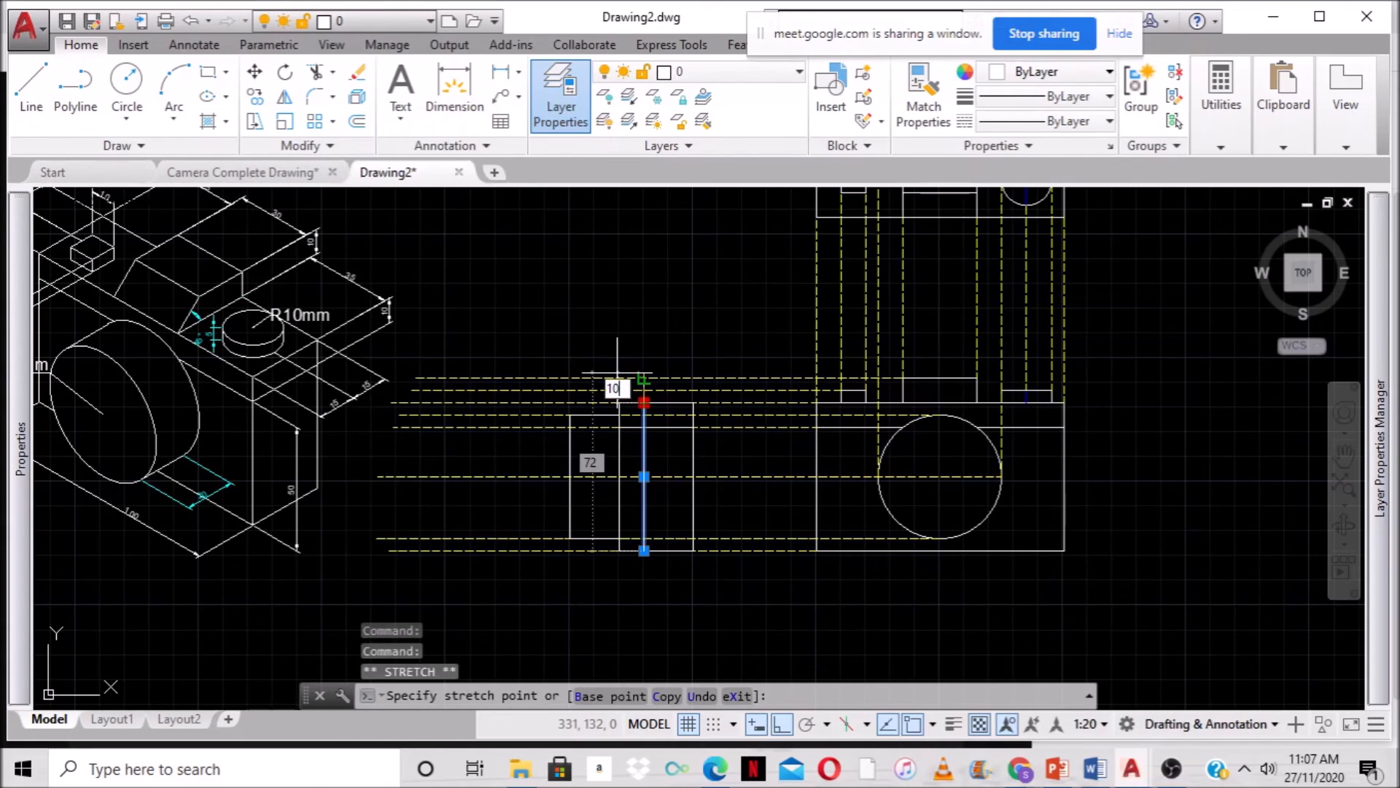
key("Return")
key("Escape")
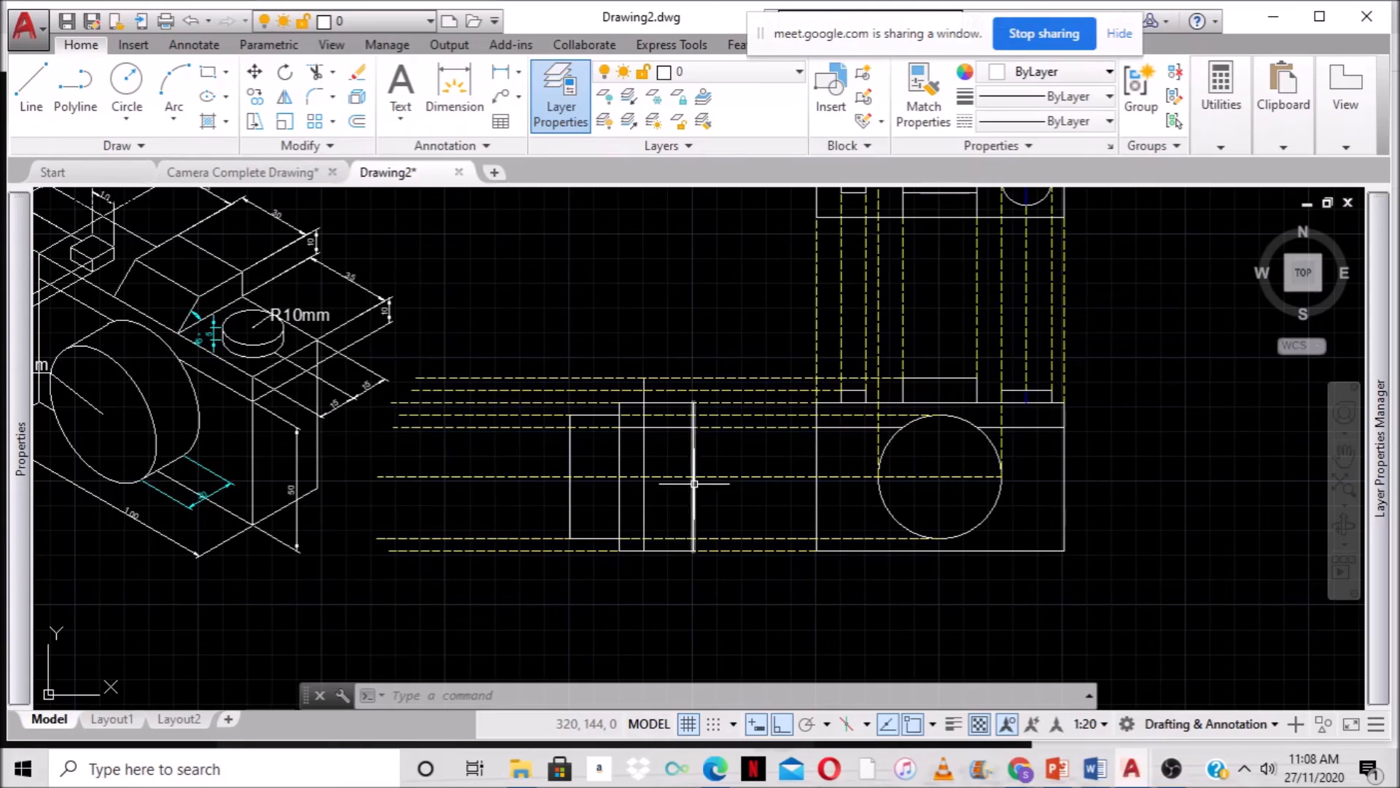
Extend the side view body's rear vertical line 10 mm upward from its upper end.
left_click(693, 401)
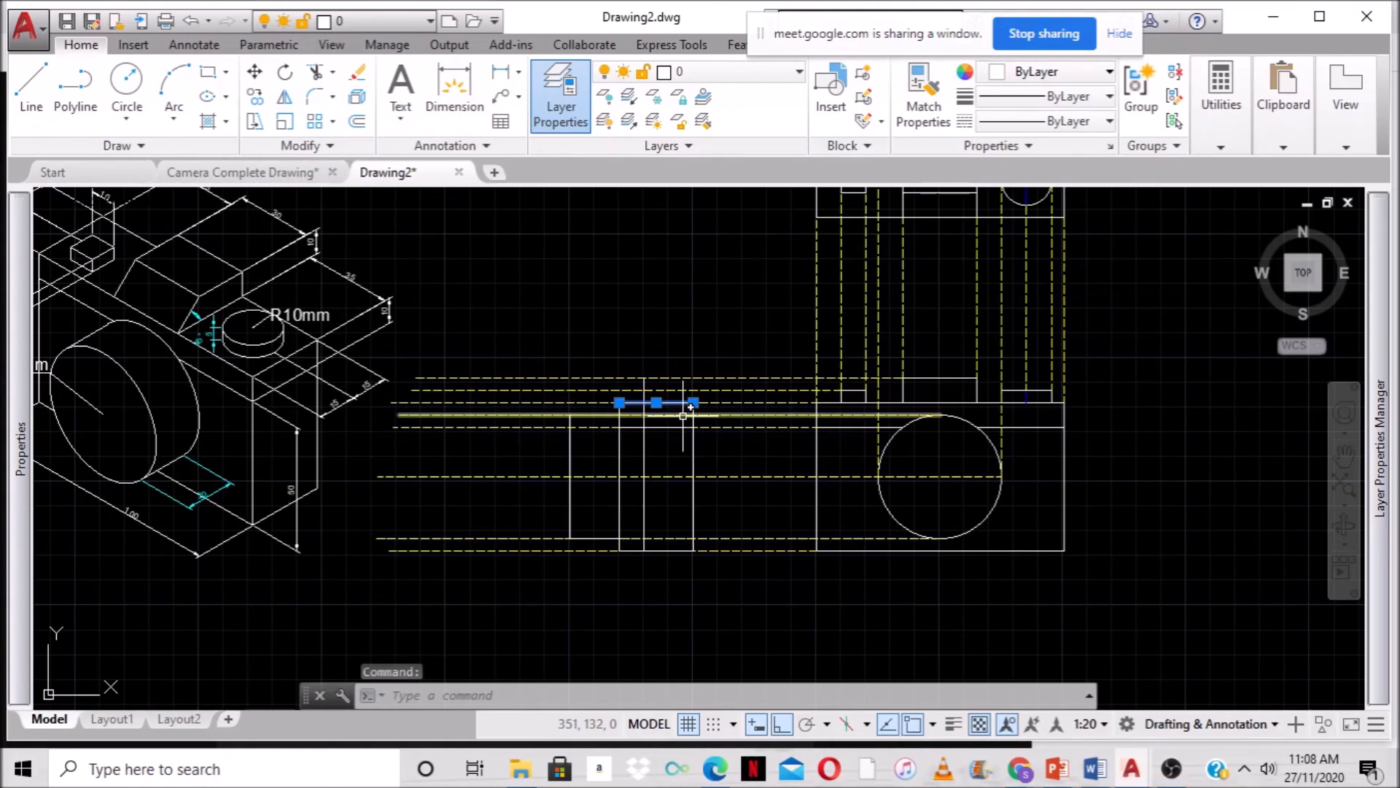
key("Escape")
key("Escape")
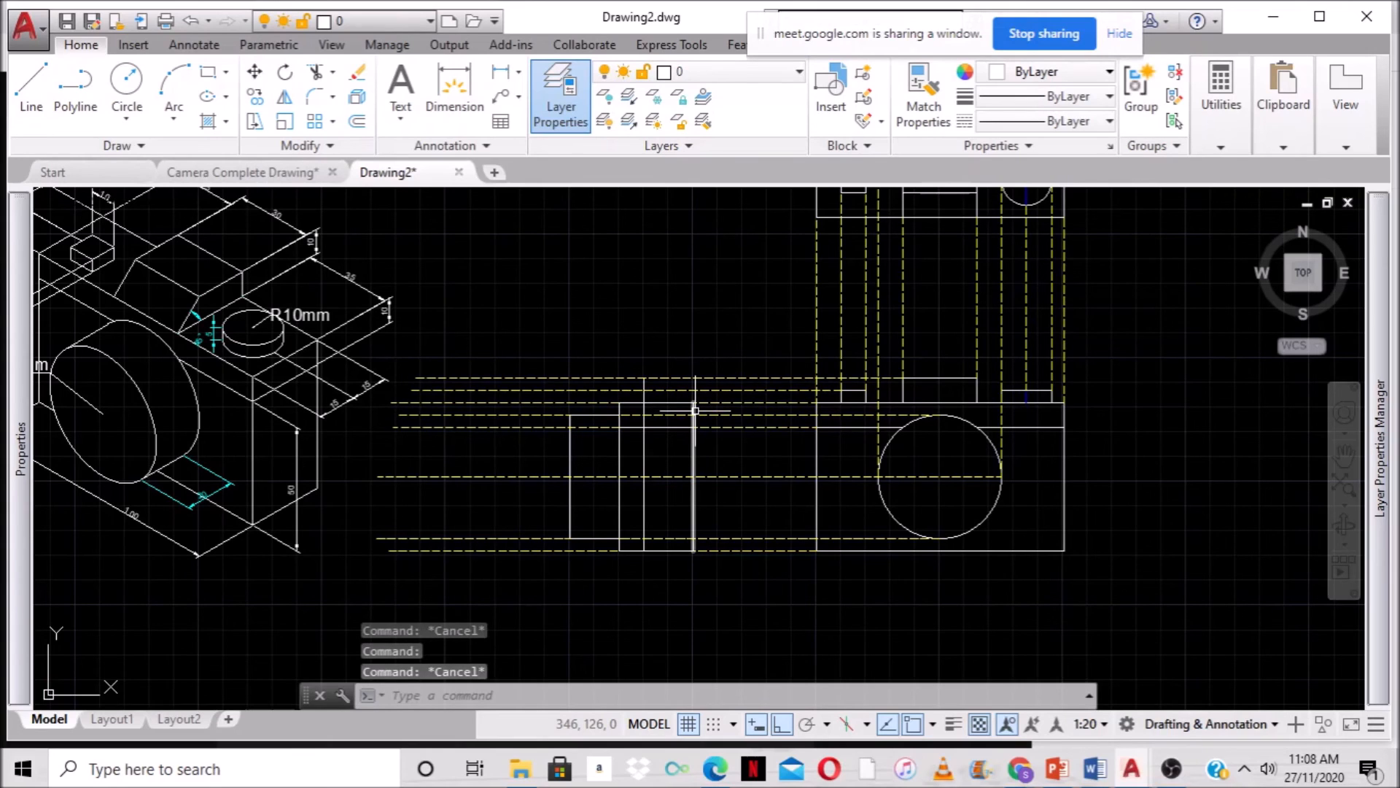
left_click(695, 410)
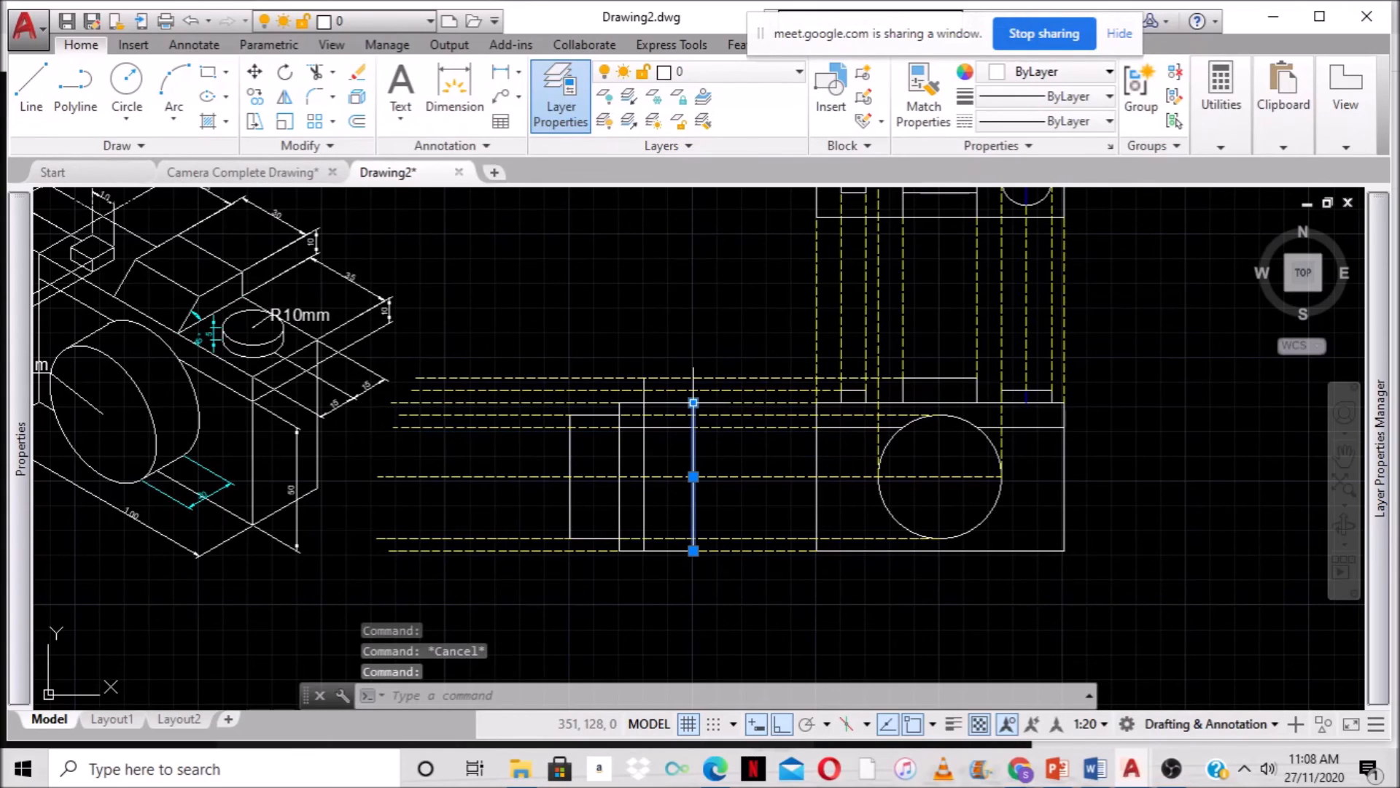
left_click(693, 404)
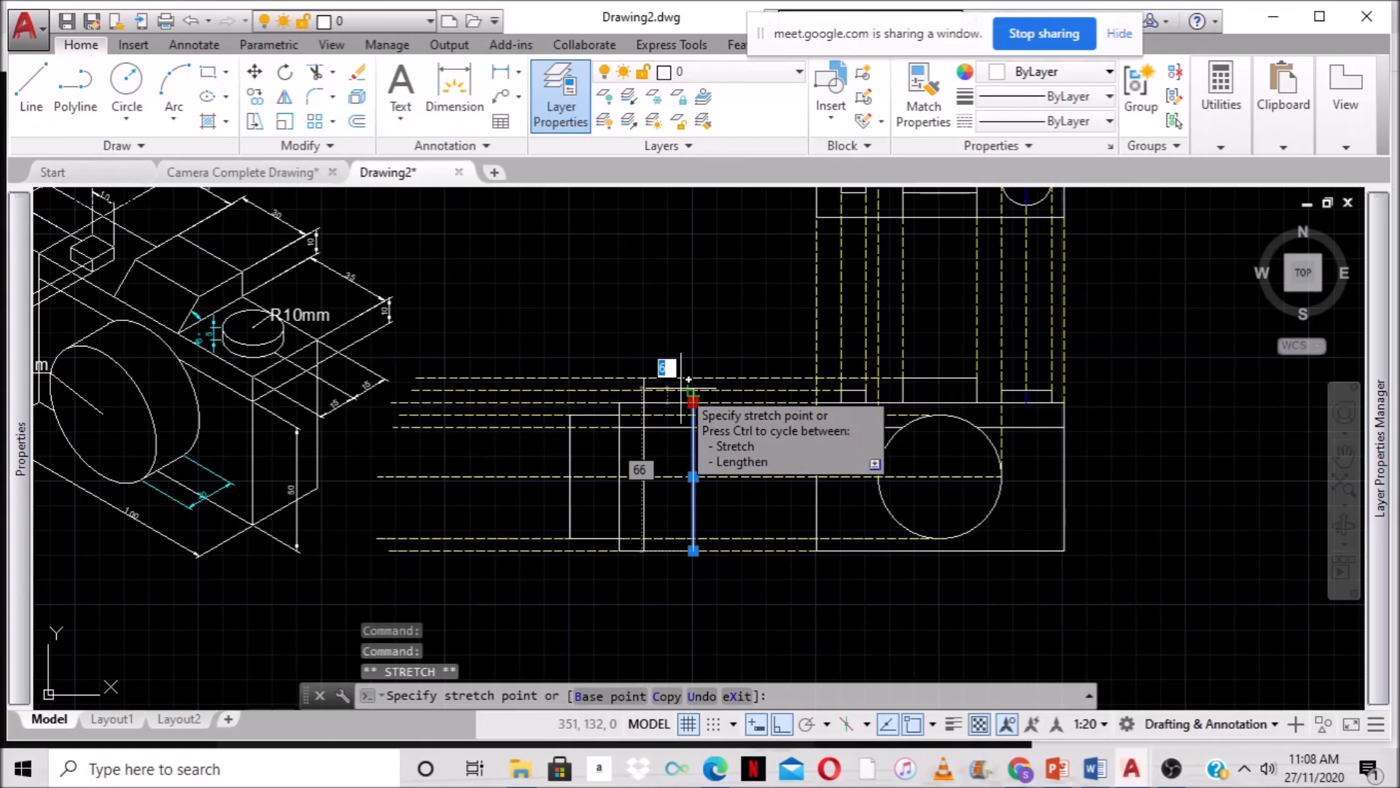
type("10")
key("Return")
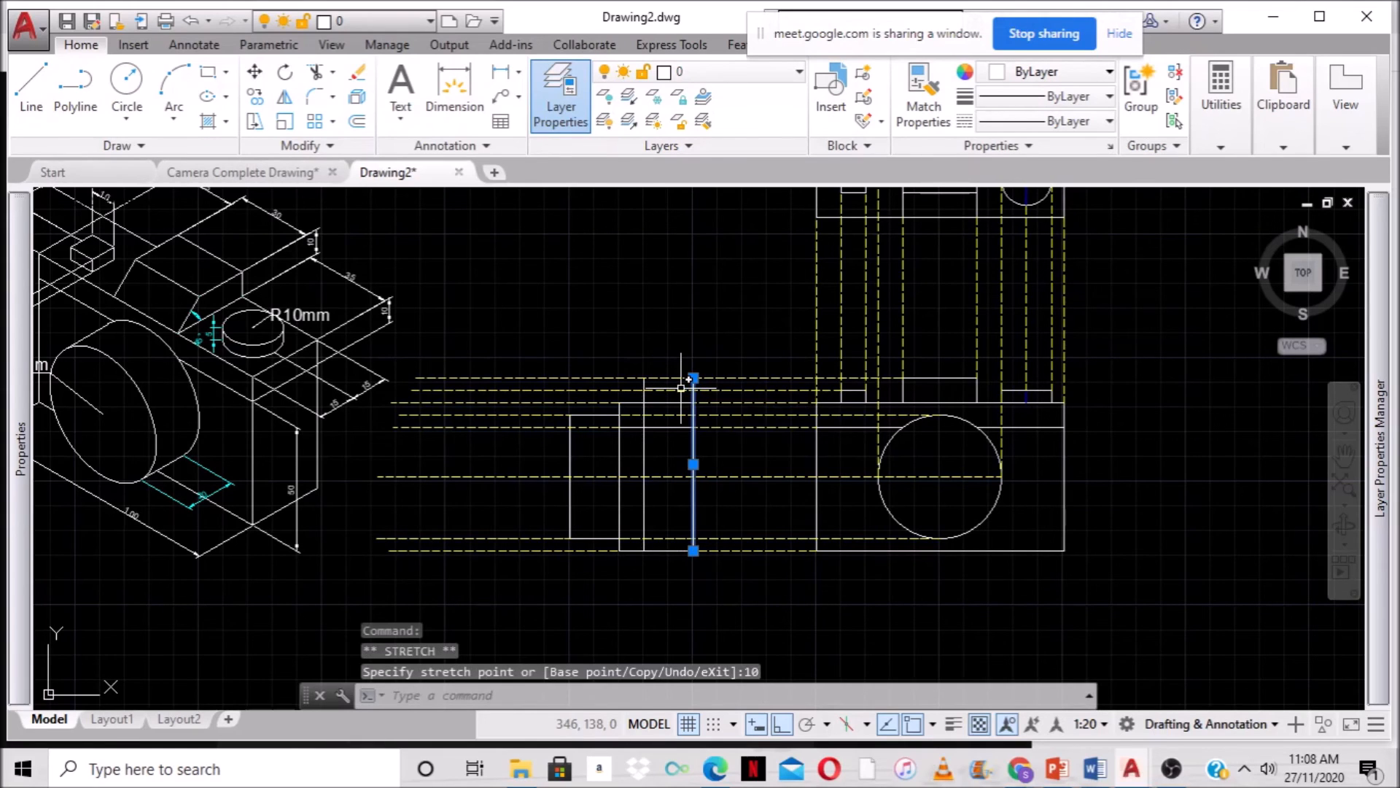
key("Escape")
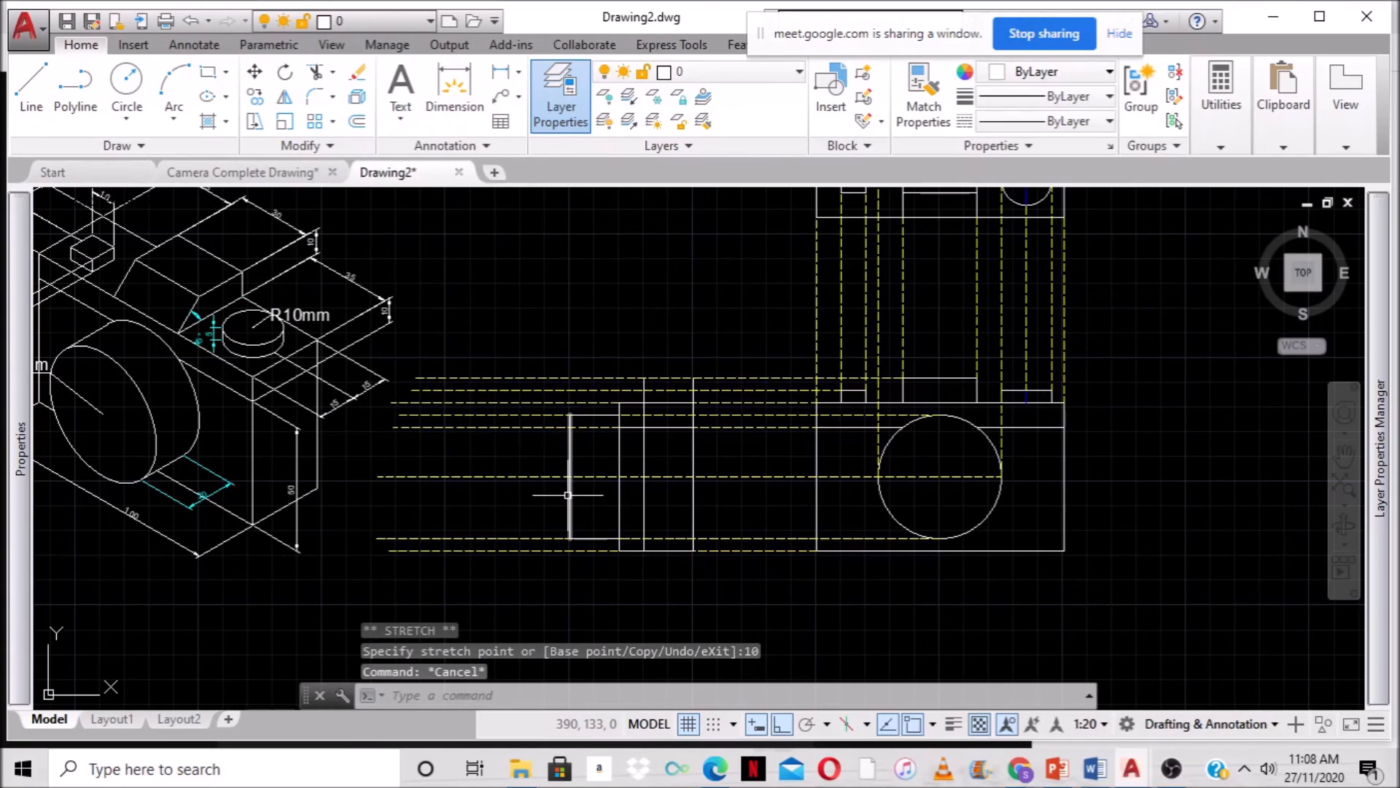
Draw a horizontal line joining the upper ends of the side view's inner and rear verticals.
scroll(665, 452, "up", 2)
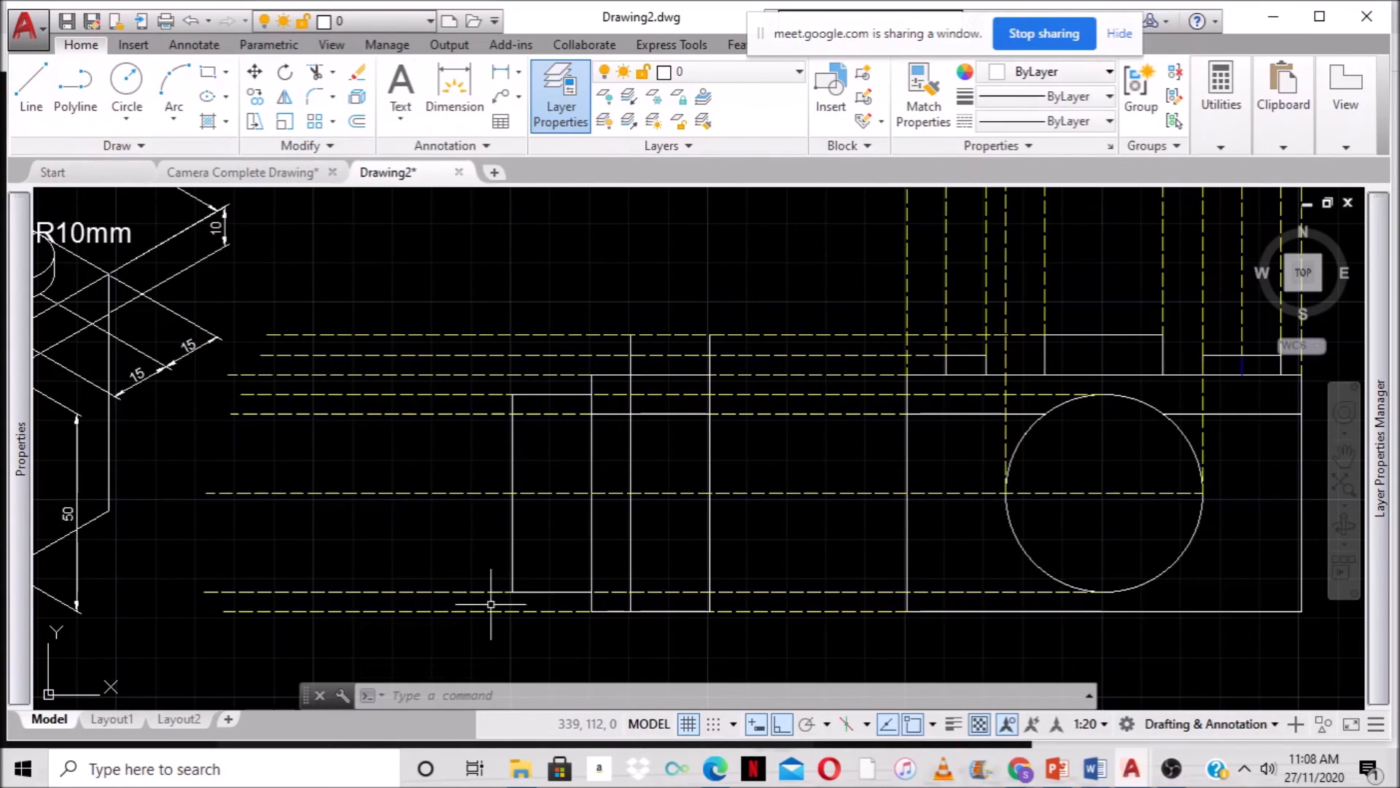
left_click(41, 80)
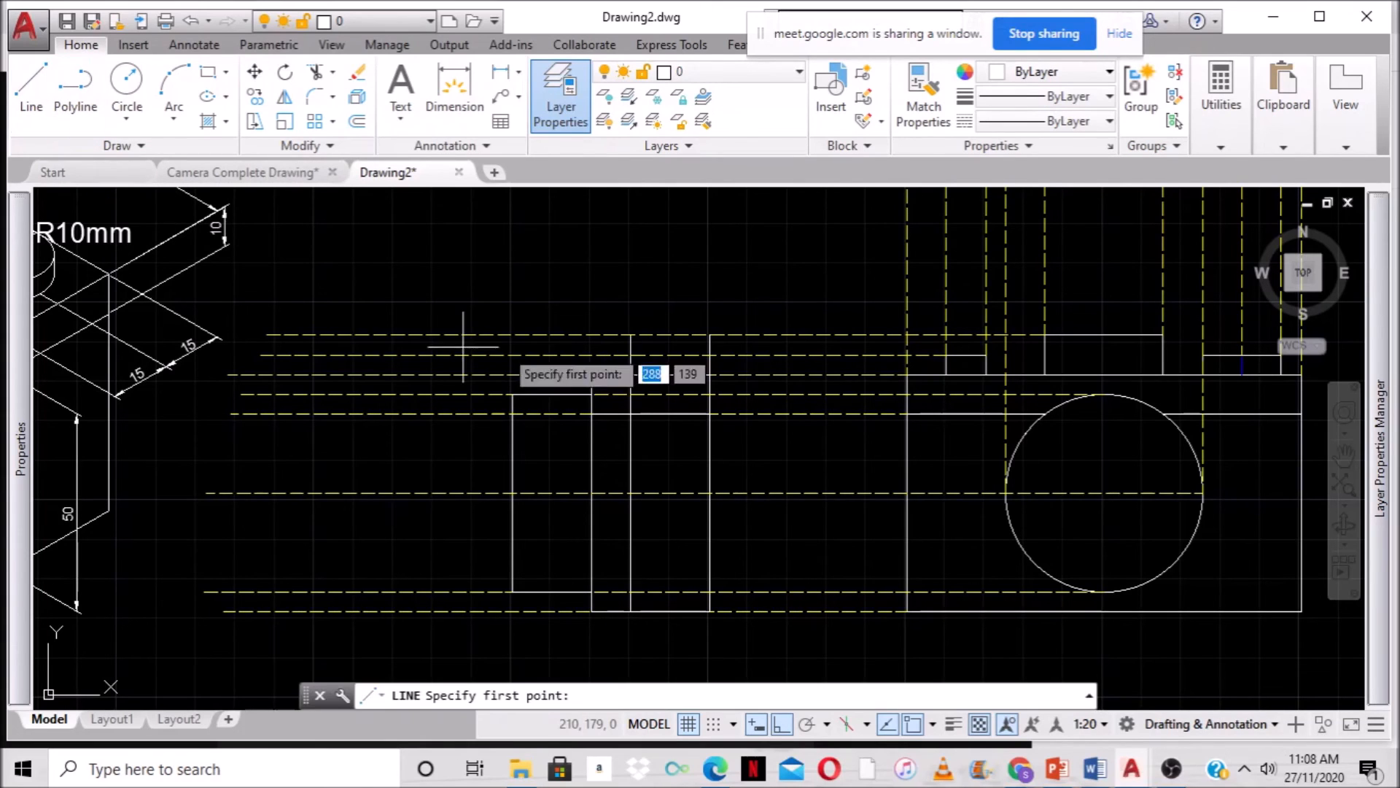
left_click(631, 335)
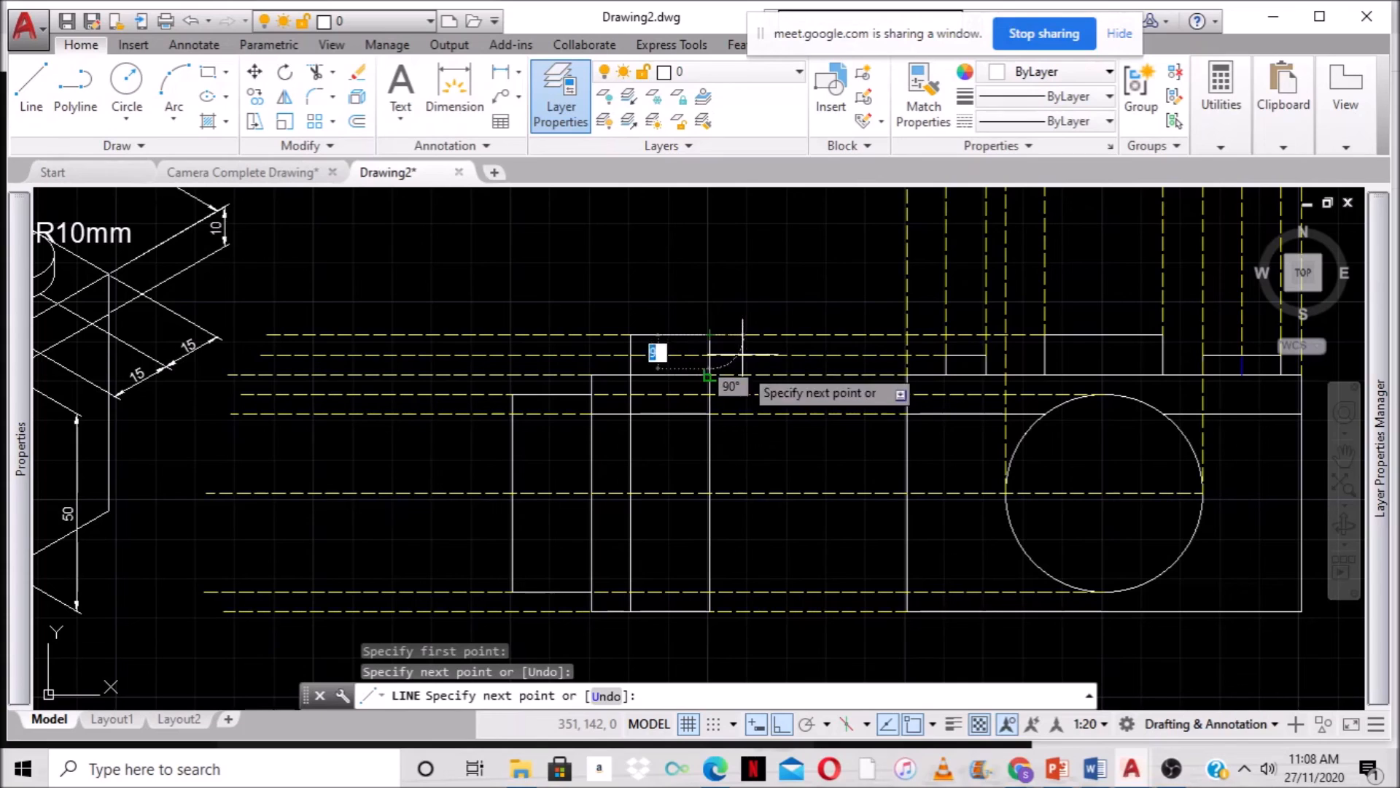
key("Return")
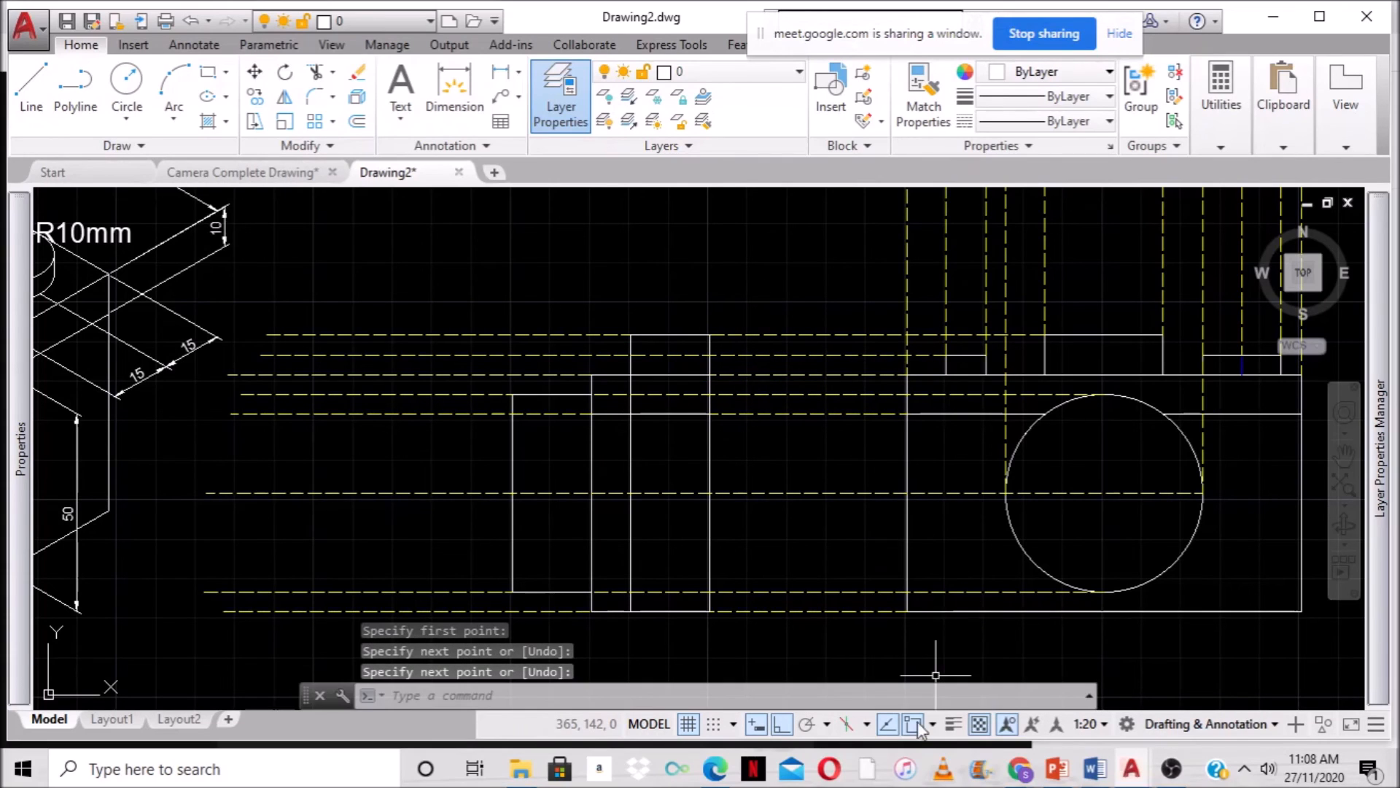
Turn on polar tracking and draw a sloping line from the body's upper front corner to the inner vertical's upper end.
left_click(807, 725)
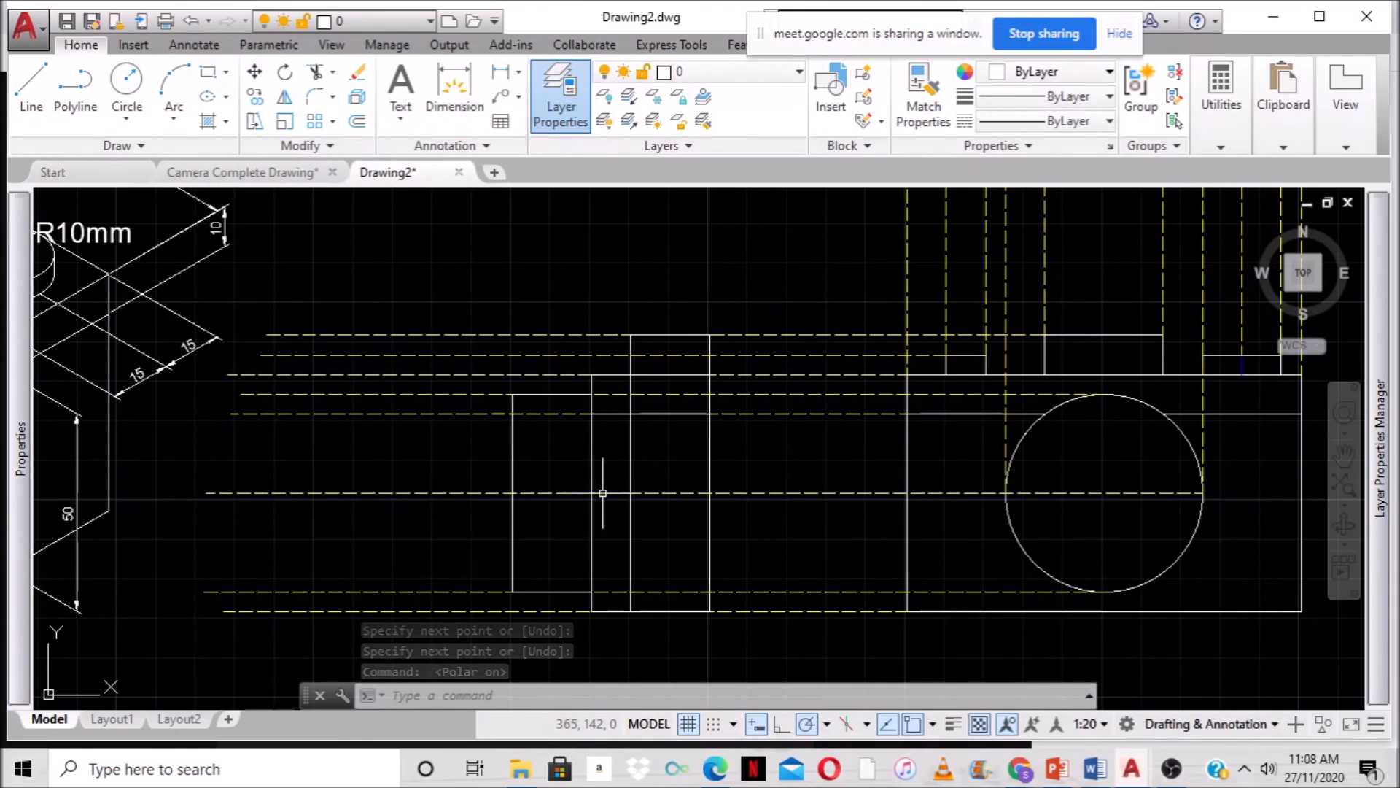
type("l")
key("Return")
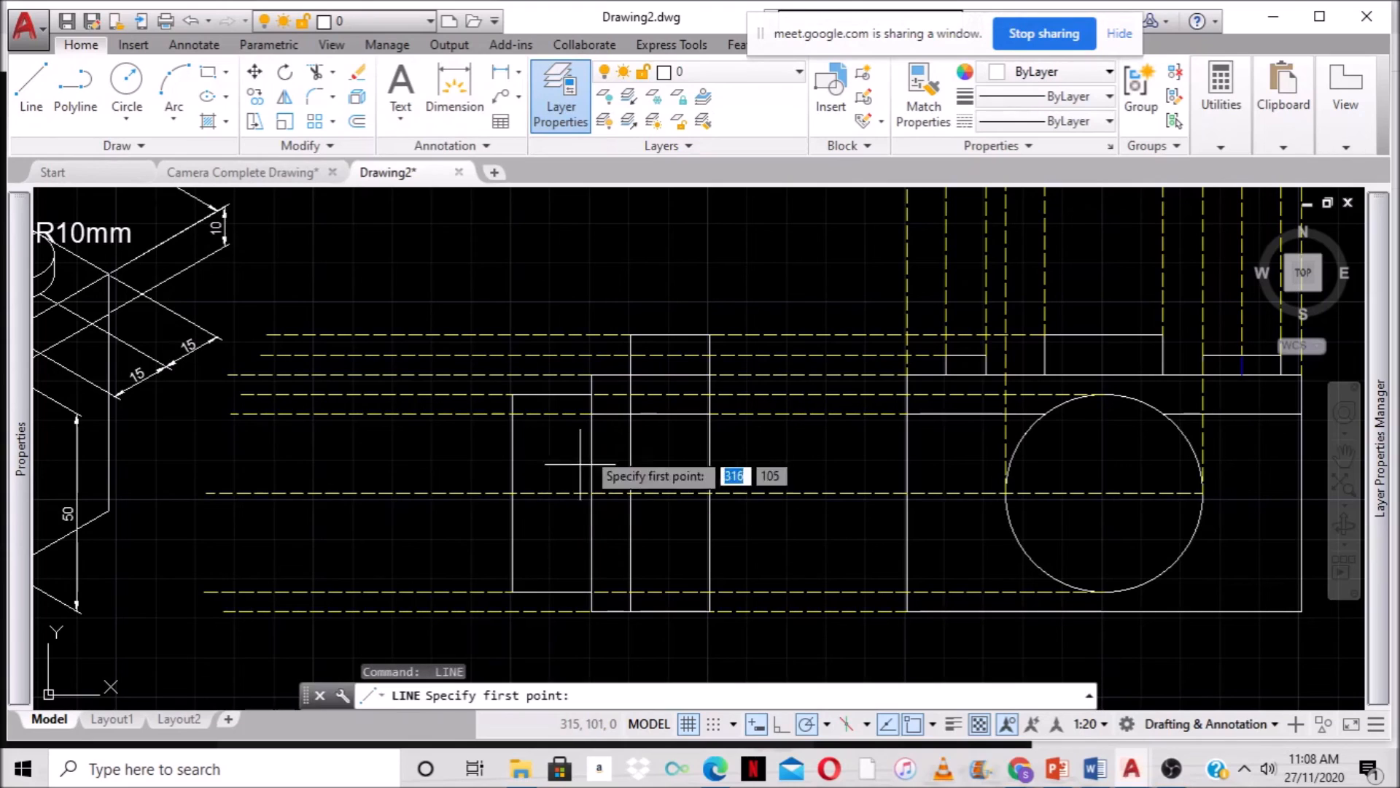
left_click(591, 374)
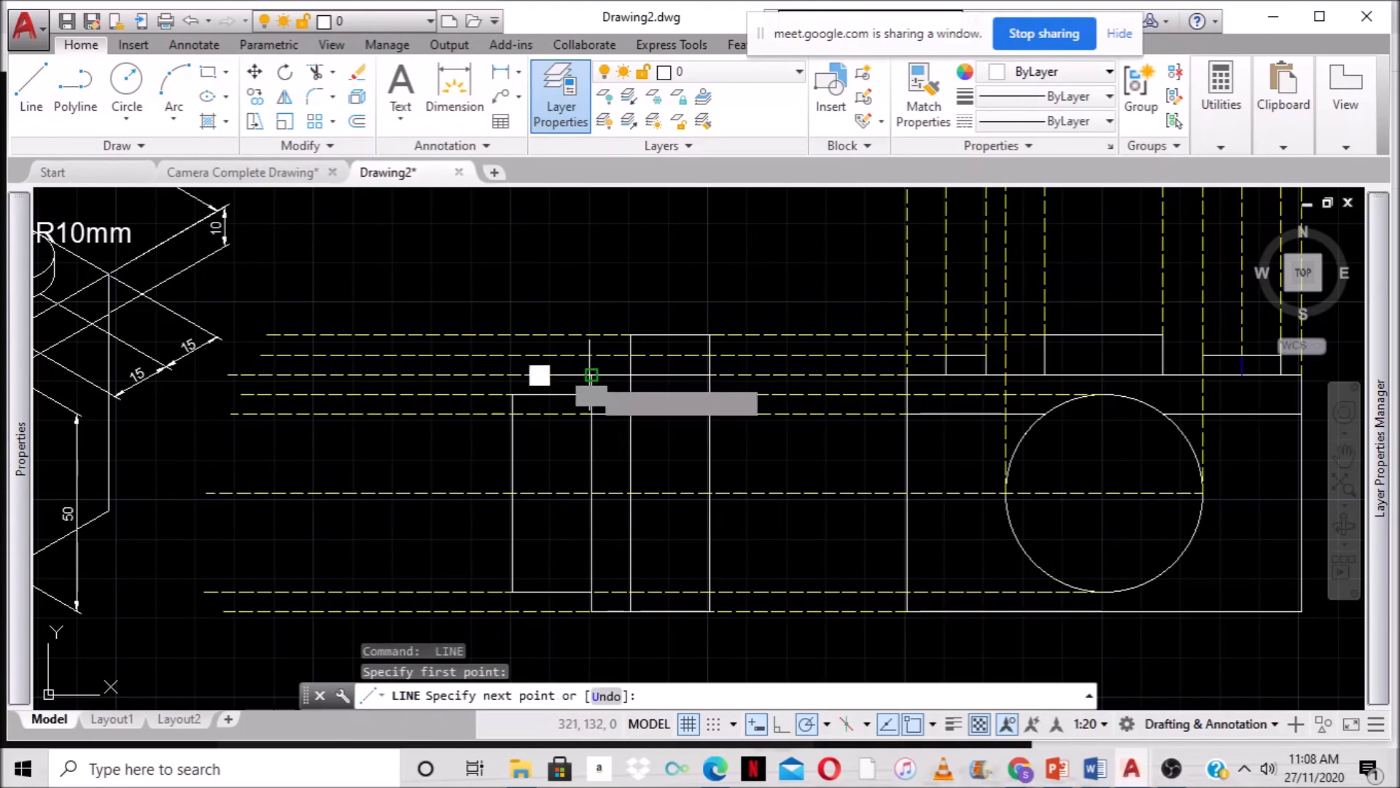
left_click(631, 335)
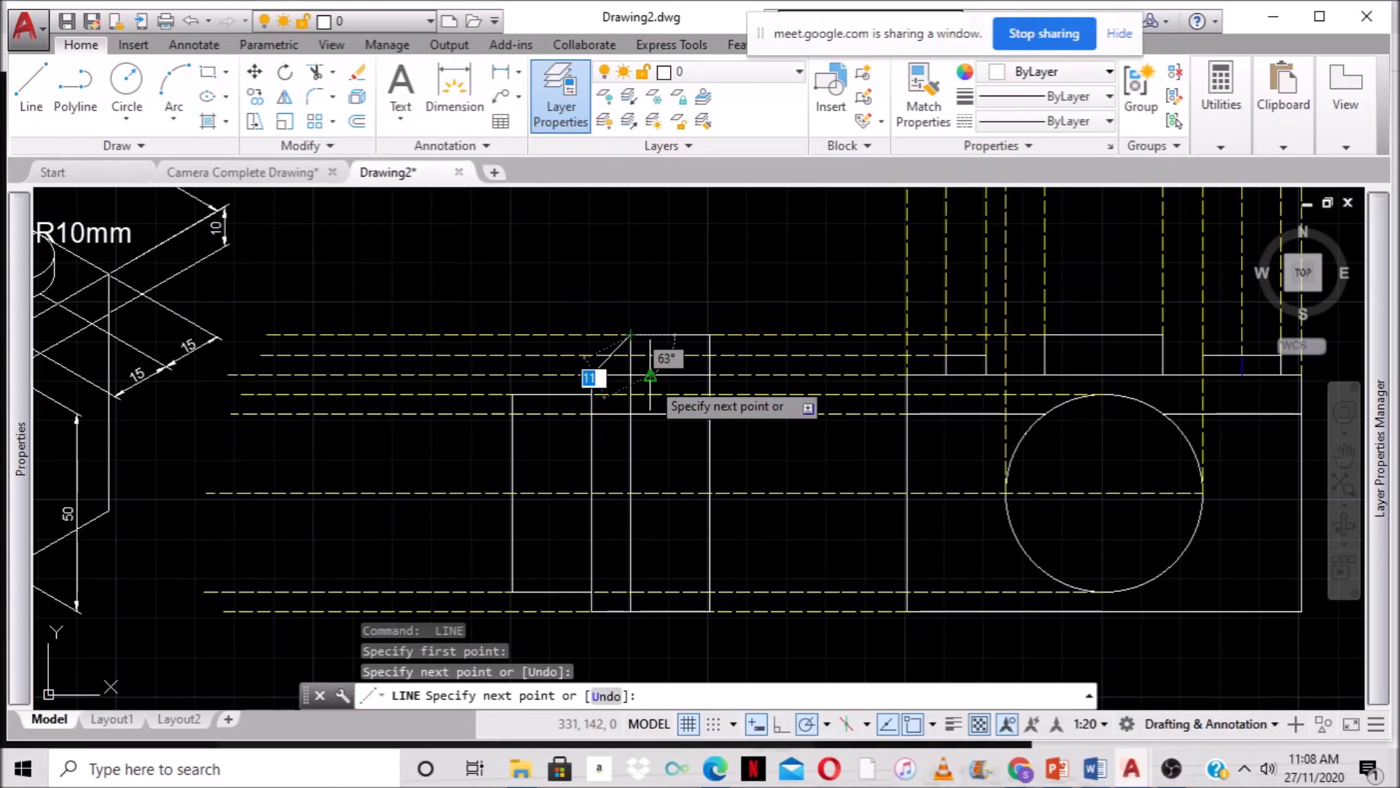
key("Return")
Delete the sloping line at the side view's upper front corner.
scroll(649, 390, "up", 4)
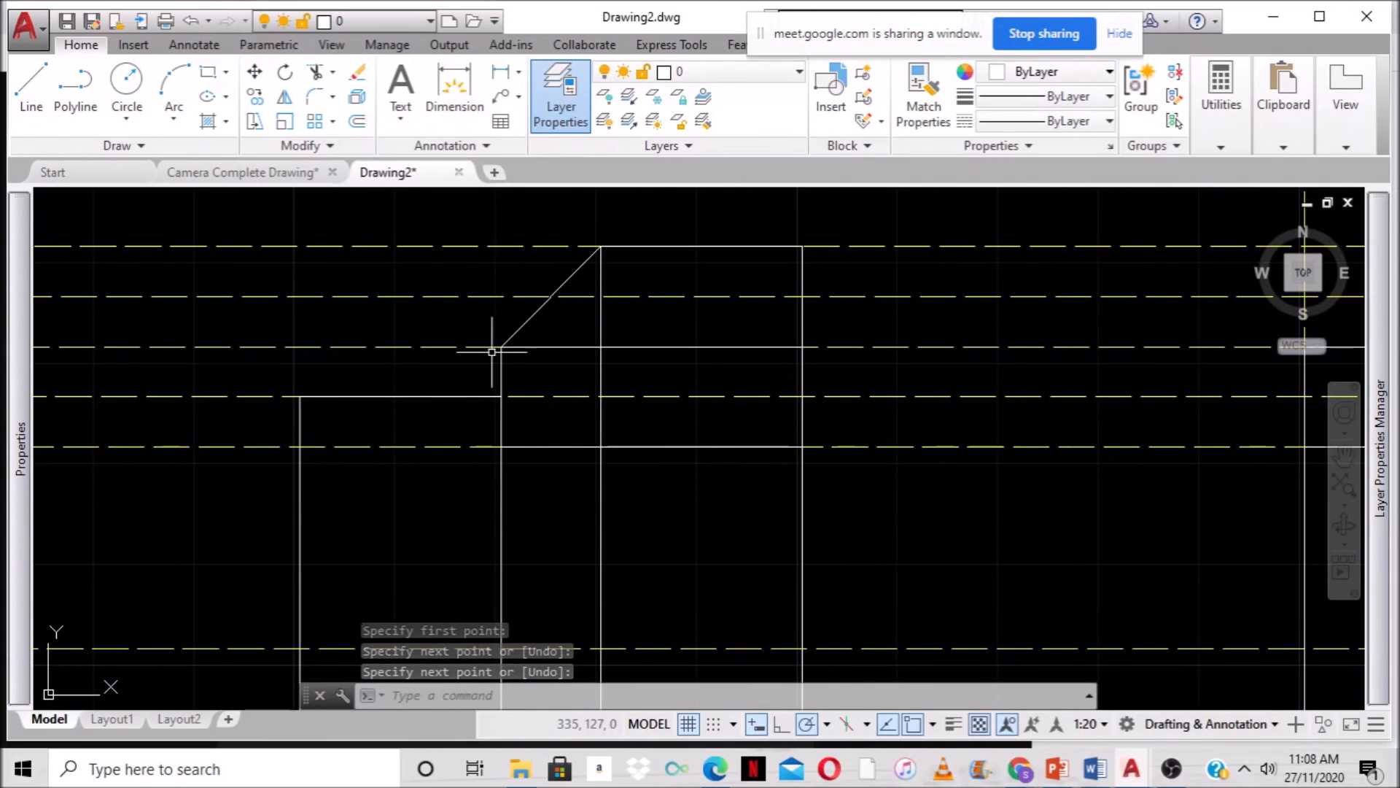
scroll(584, 299, "down", 2)
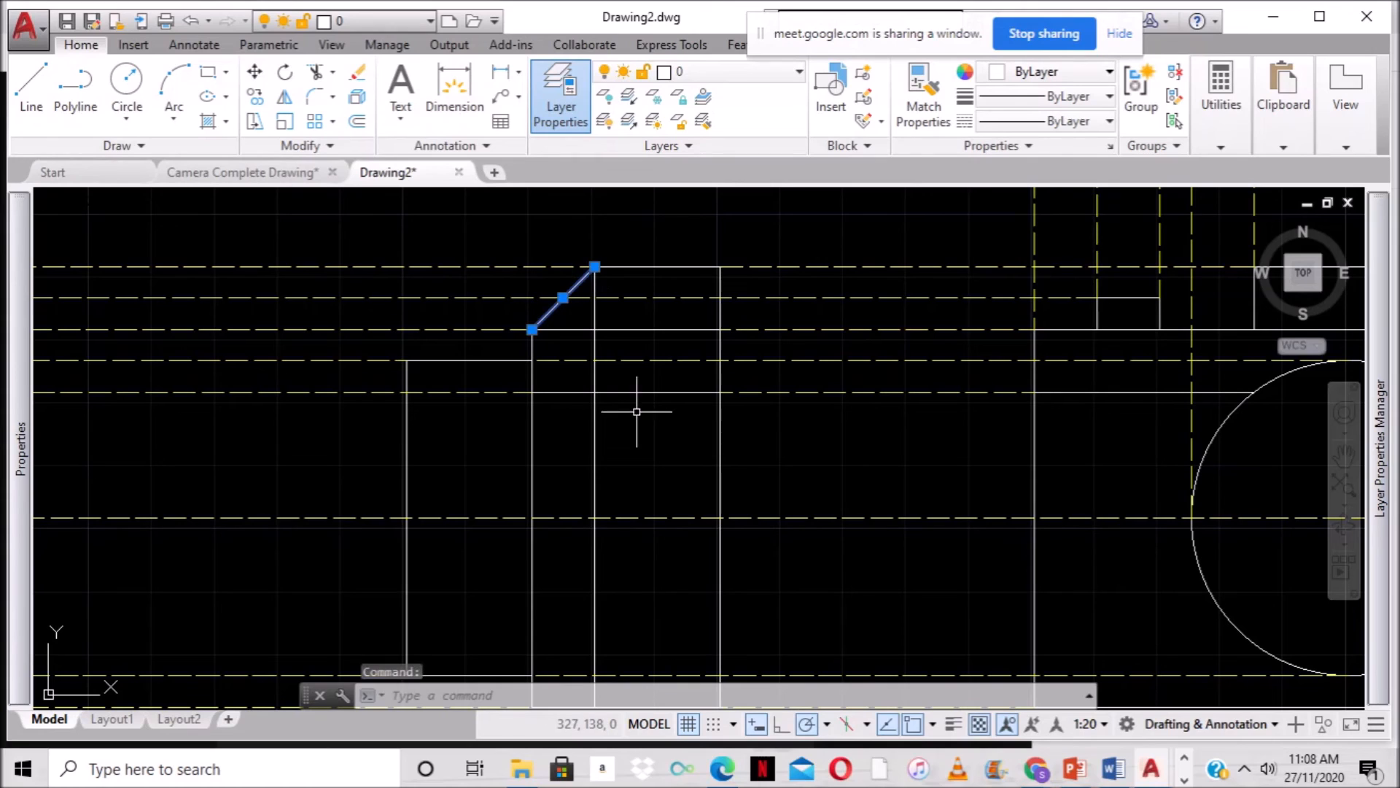
key("Delete")
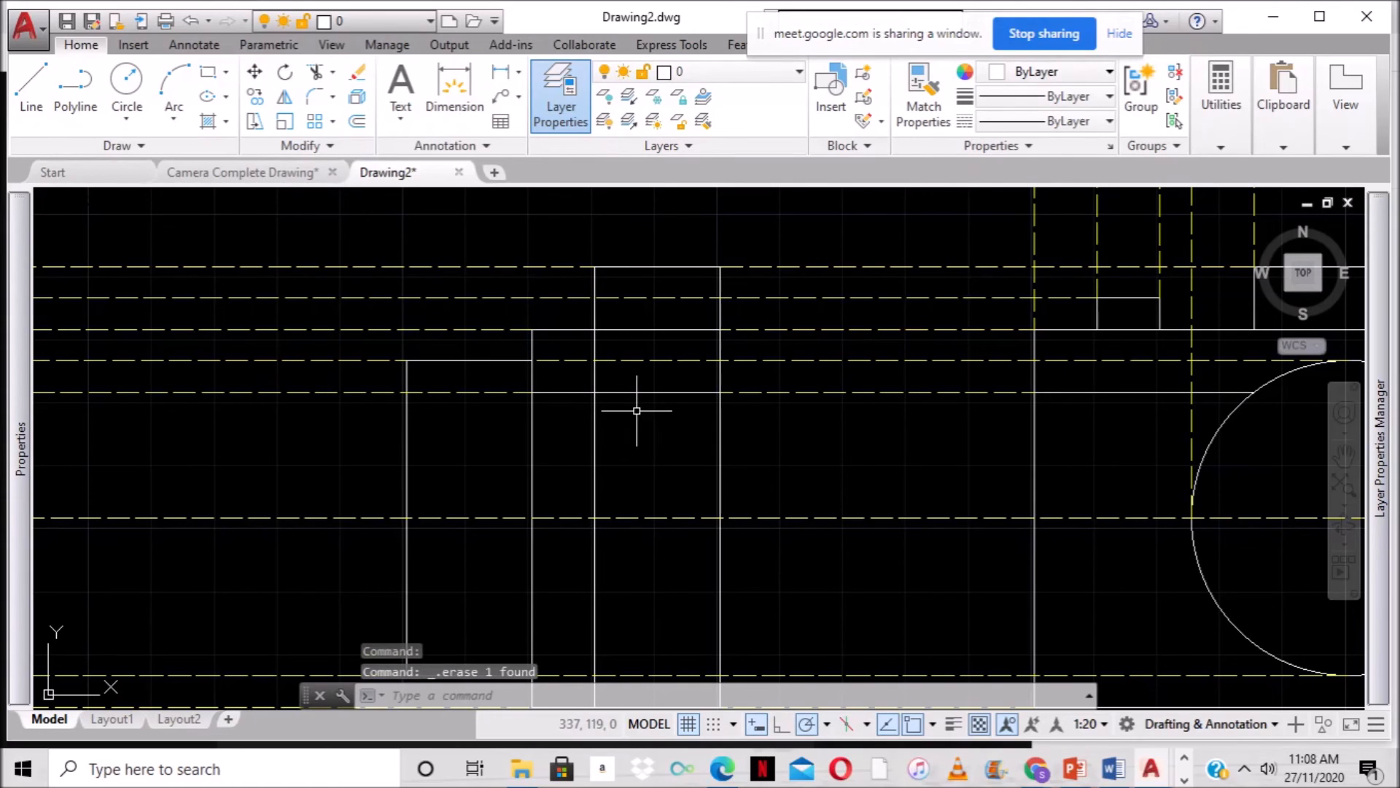
Stretch the upper end of the side view body's front vertical line 10 mm upward.
scroll(533, 329, "up", 2)
left_click(532, 328)
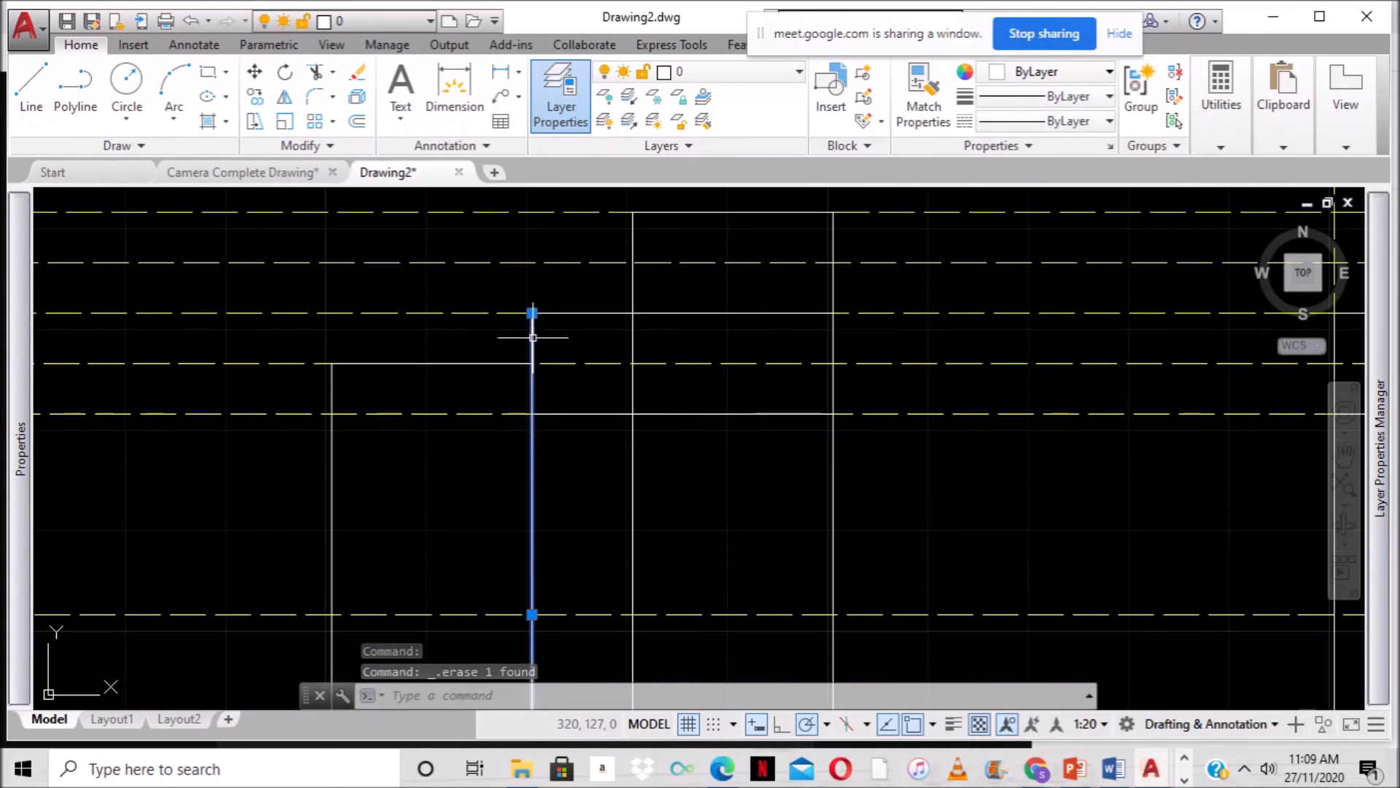
left_click(533, 314)
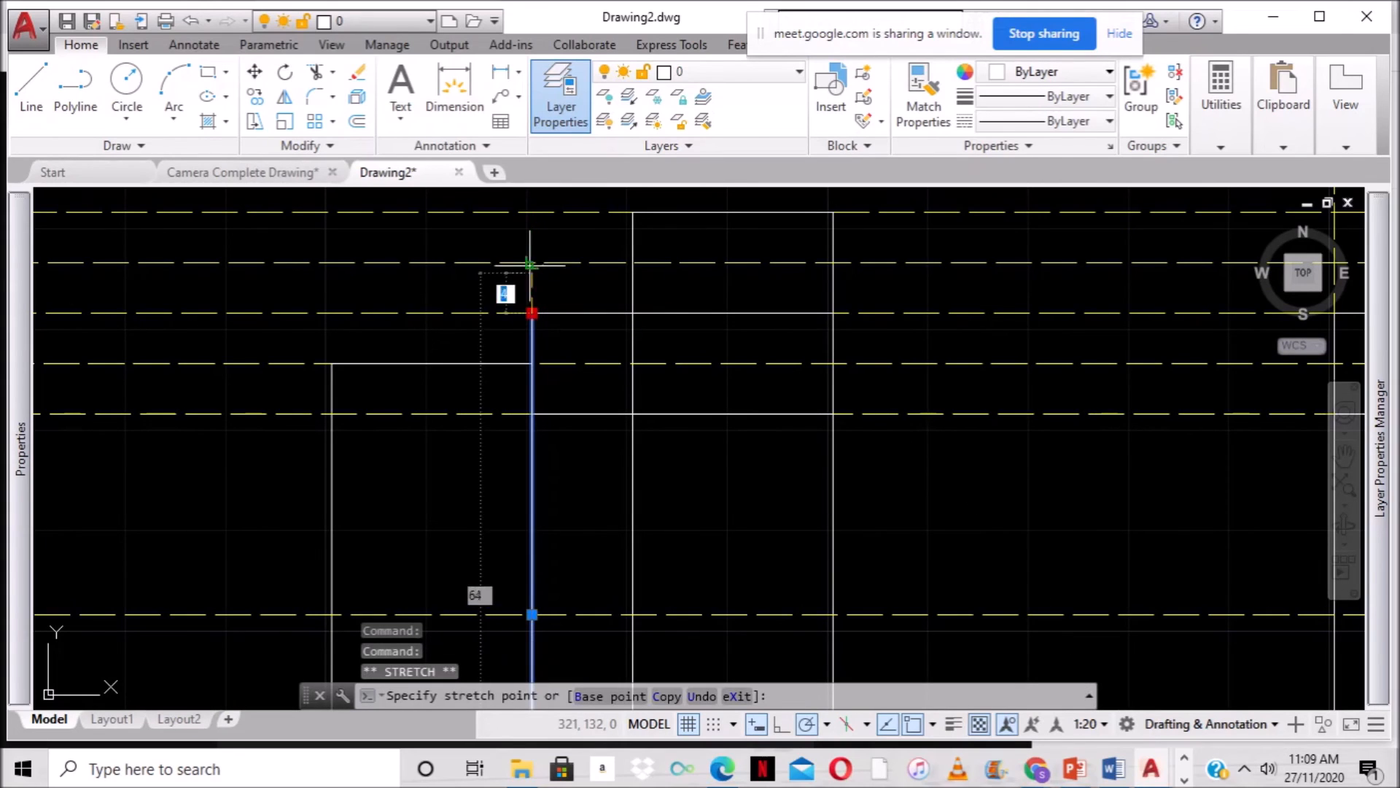
type("10")
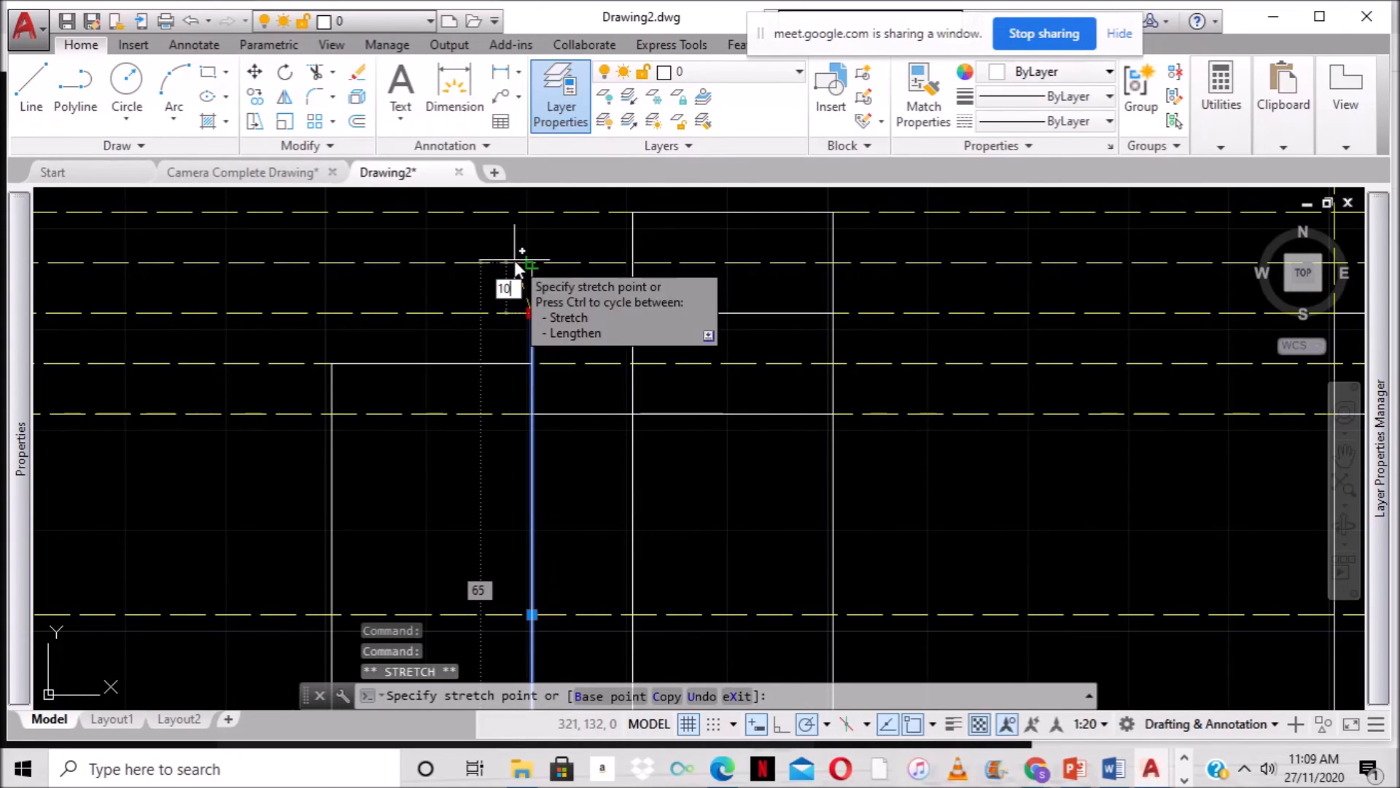
key("Return")
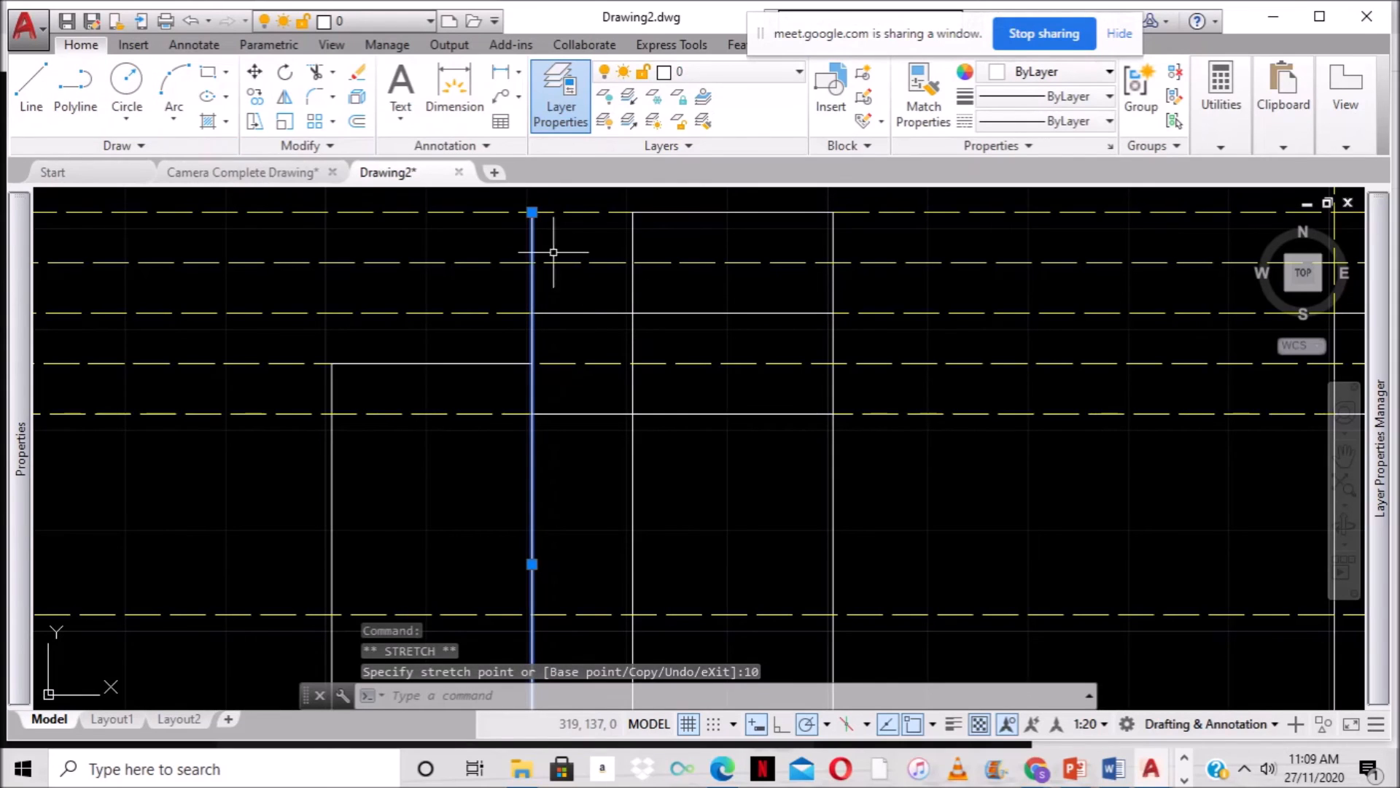
key("Escape")
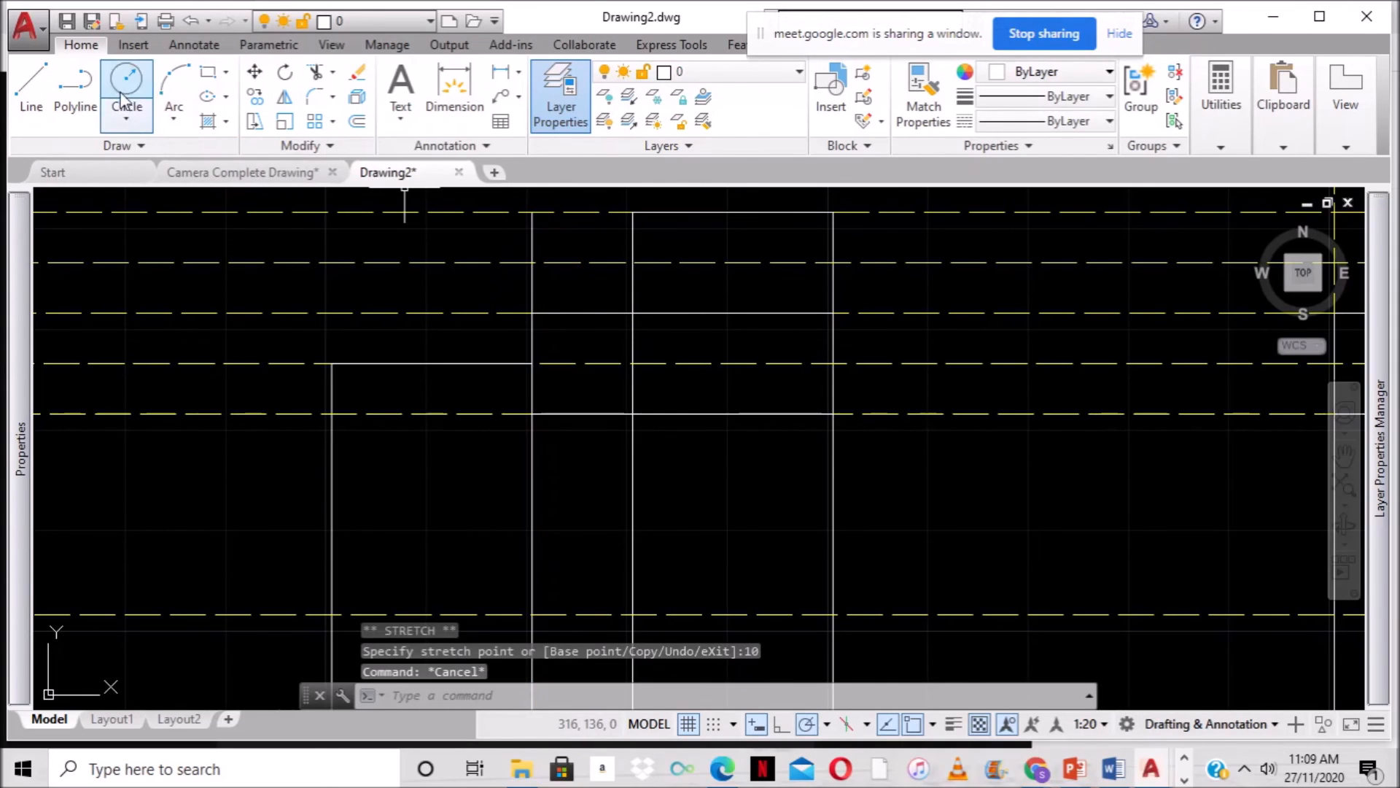
Draw a horizontal line joining the upper ends of the side view's extended front vertical and inner vertical.
type("l")
key("Return")
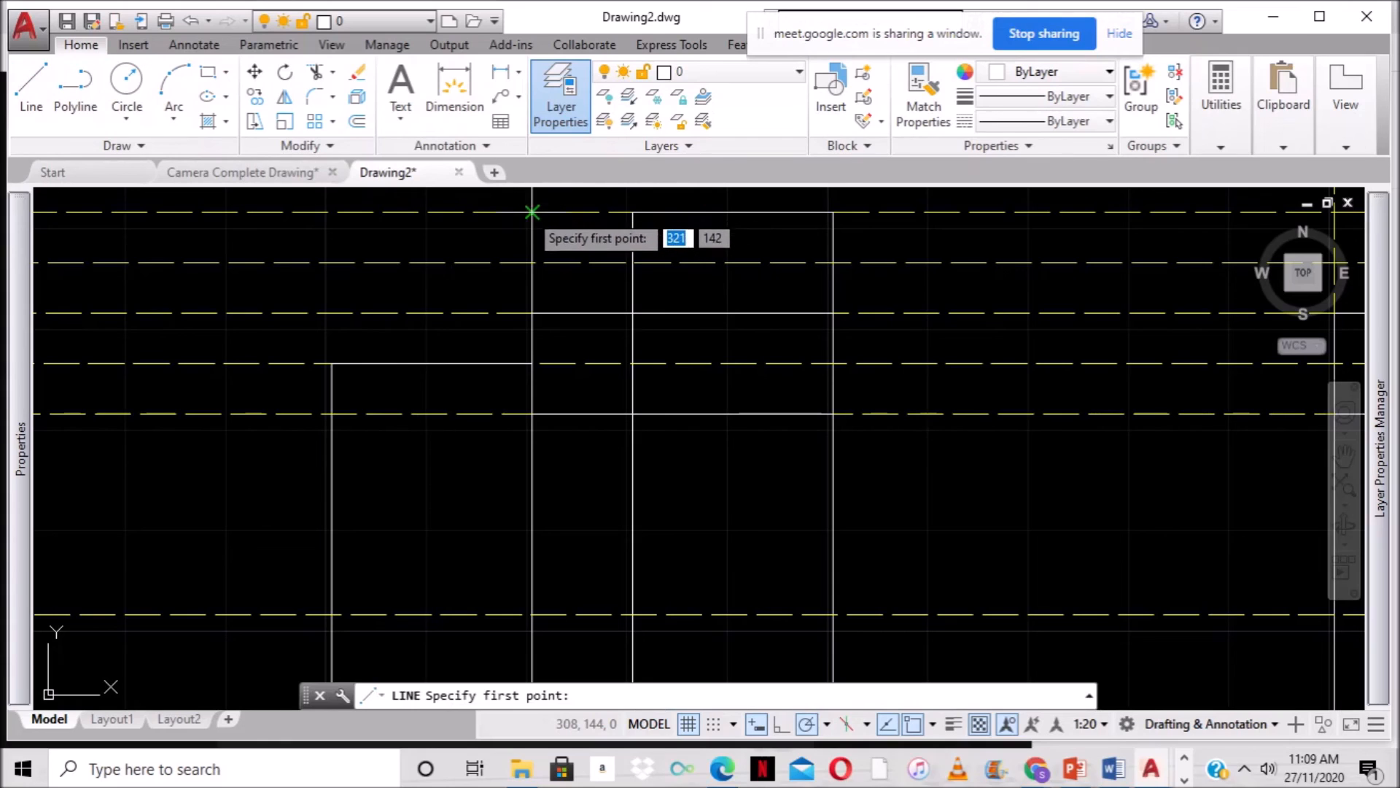
left_click(533, 213)
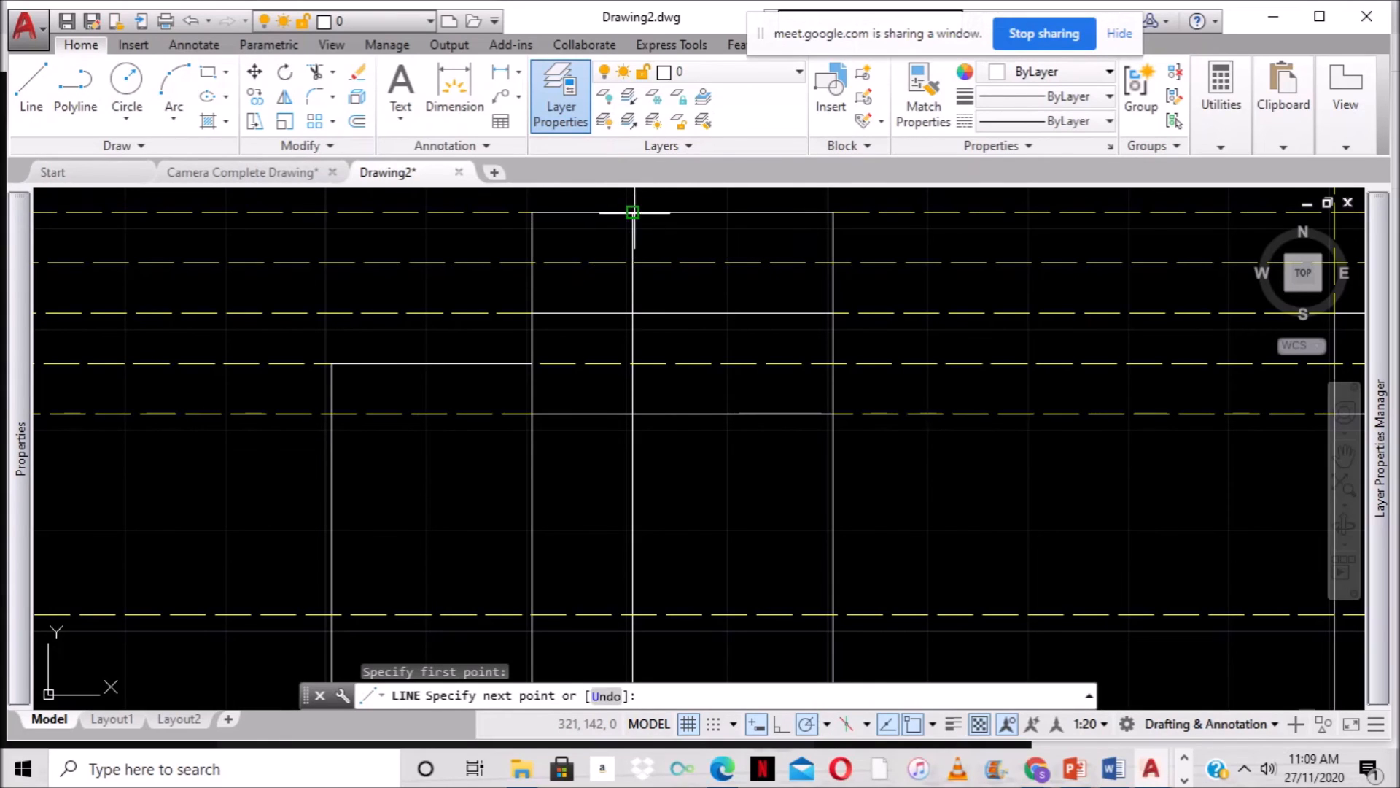
left_click(633, 213)
key("Return")
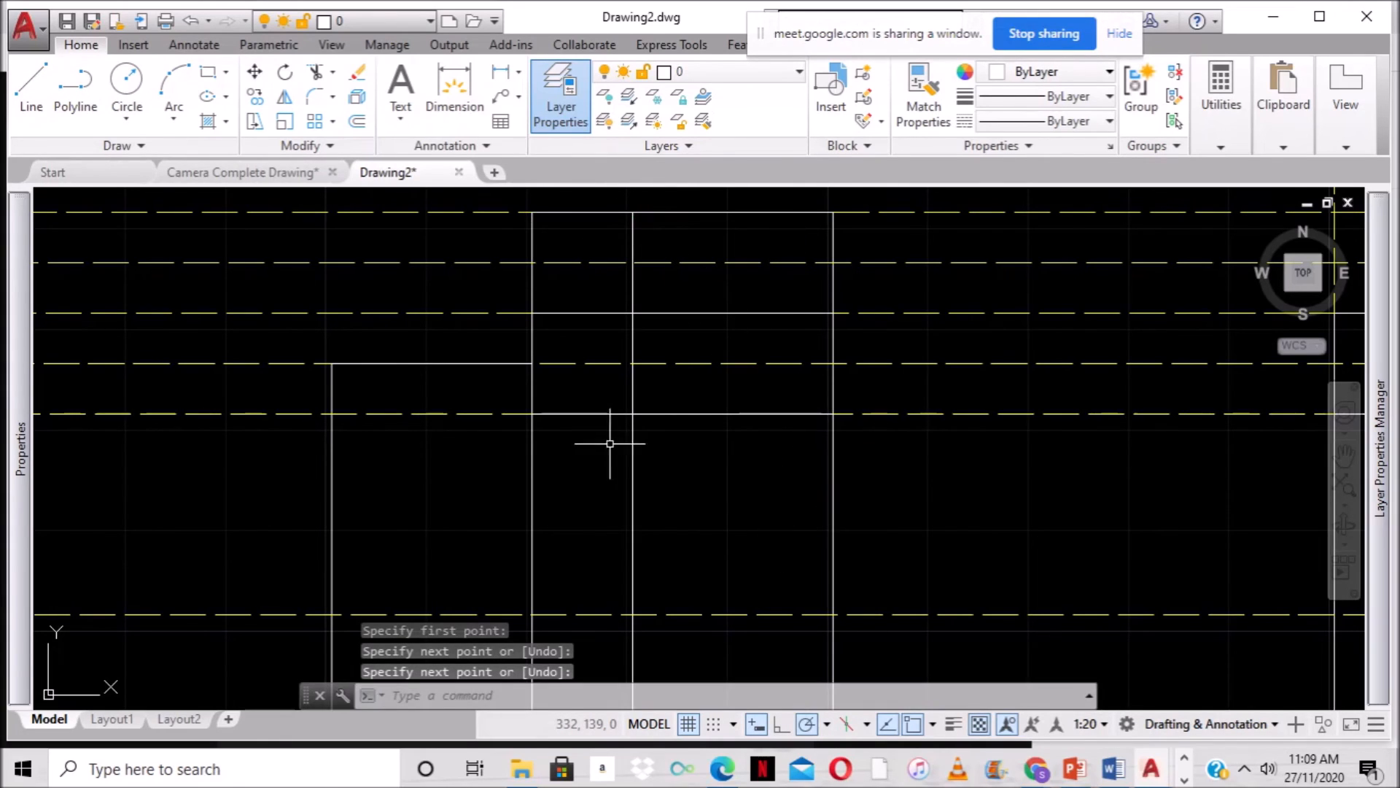
Turn on ortho mode and draw a sloping line from the body's upper front corner to the inner vertical's upper end.
left_click(787, 727)
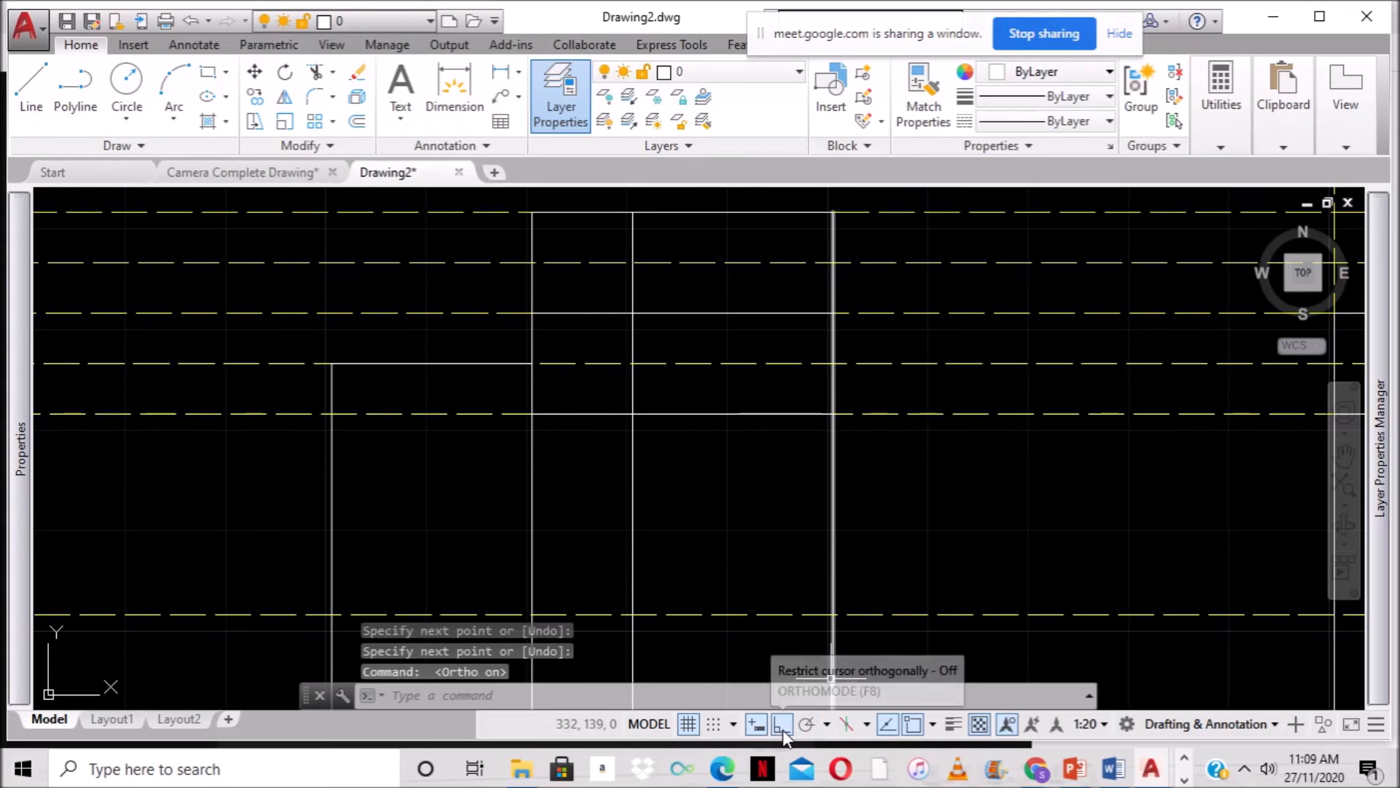
type("l")
key("Return")
left_click(533, 312)
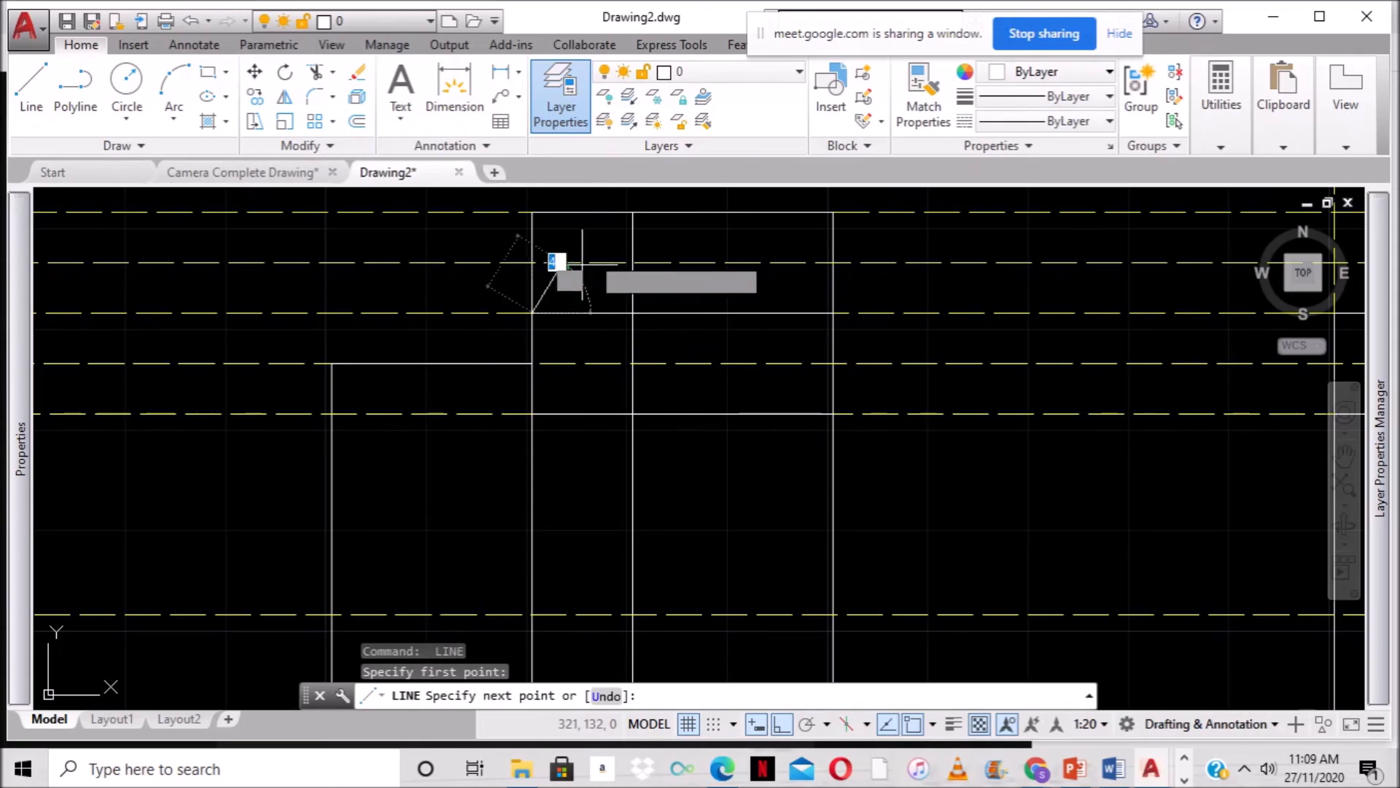
left_click(631, 213)
key("Return")
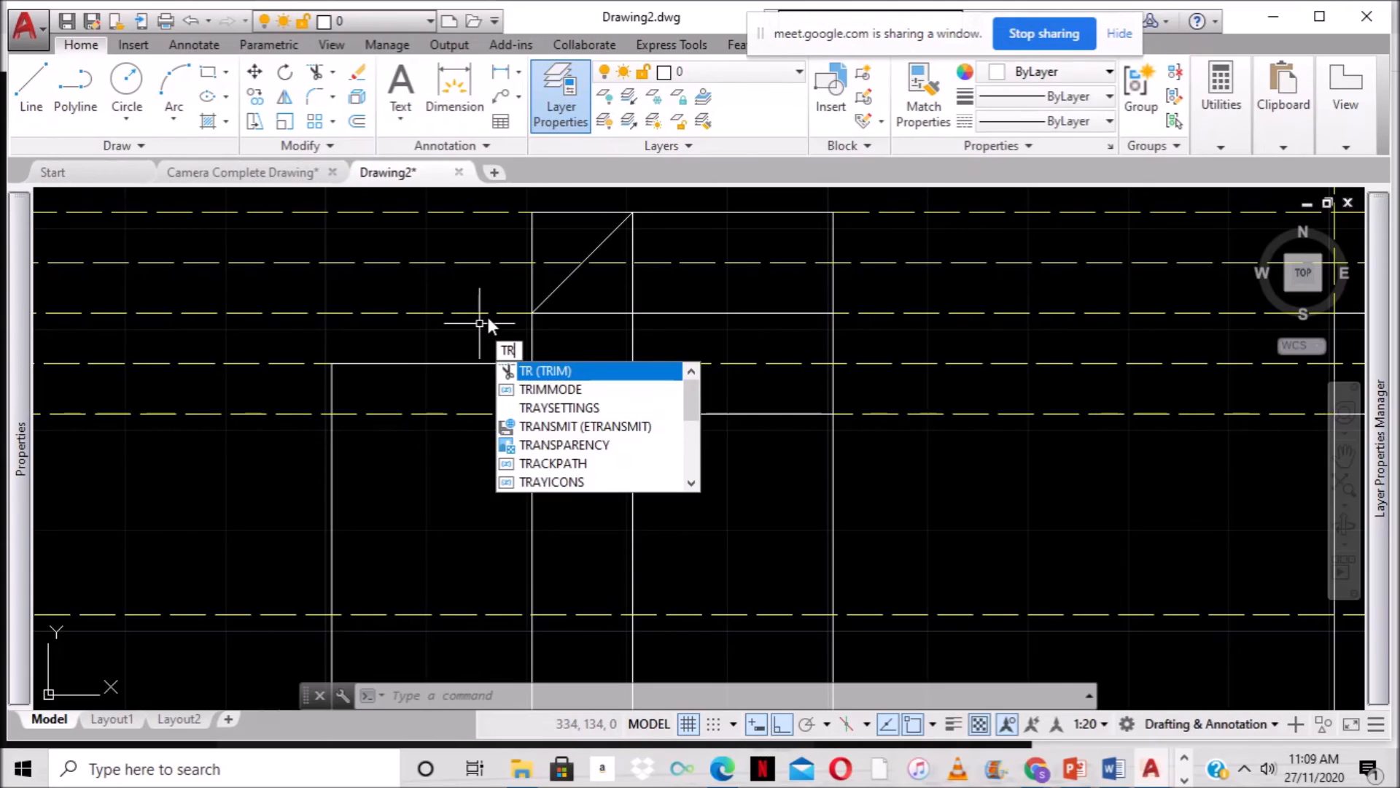
Trim the front vertical above the sloping line and delete the short horizontal line over the slope.
key("Return")
key("Return")
left_click(531, 252)
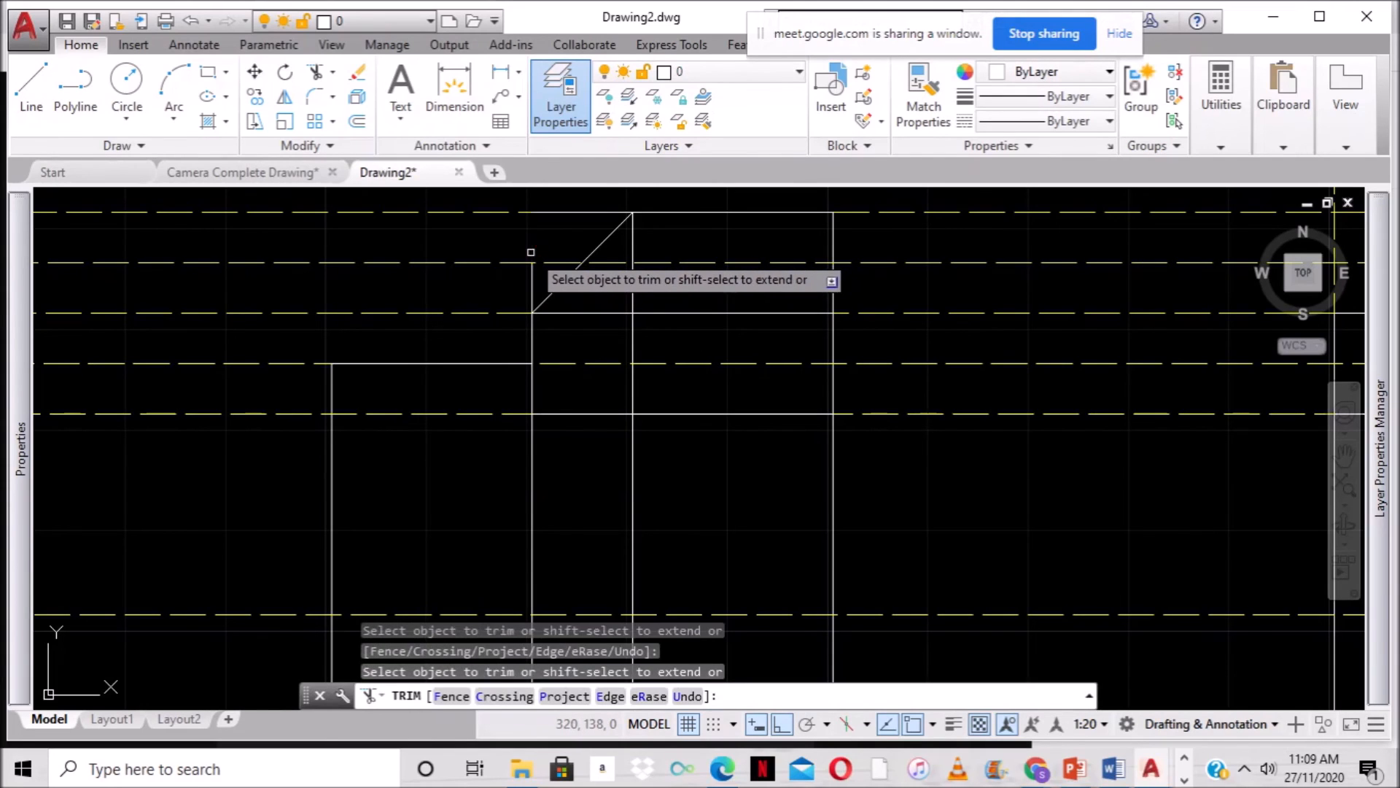
left_click(536, 284)
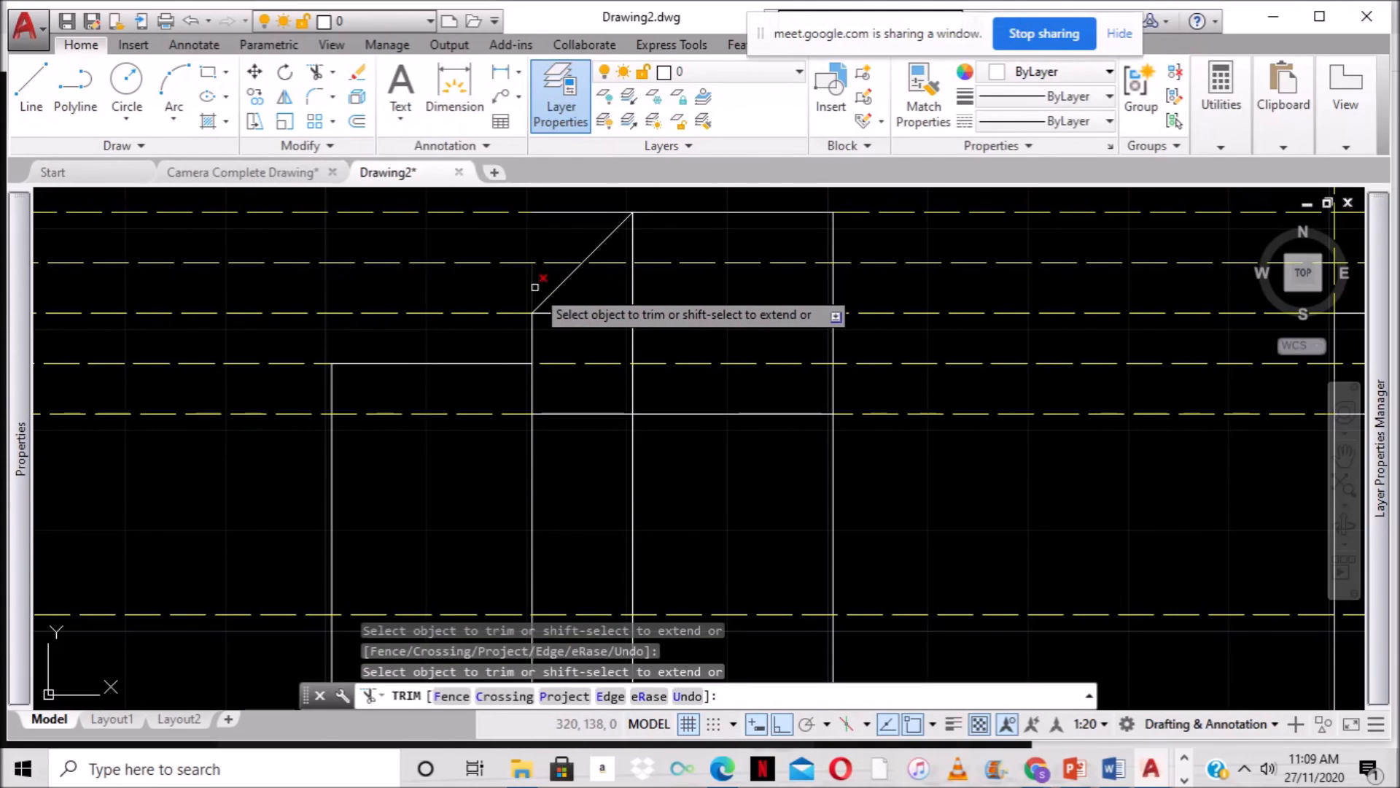
left_click(591, 211)
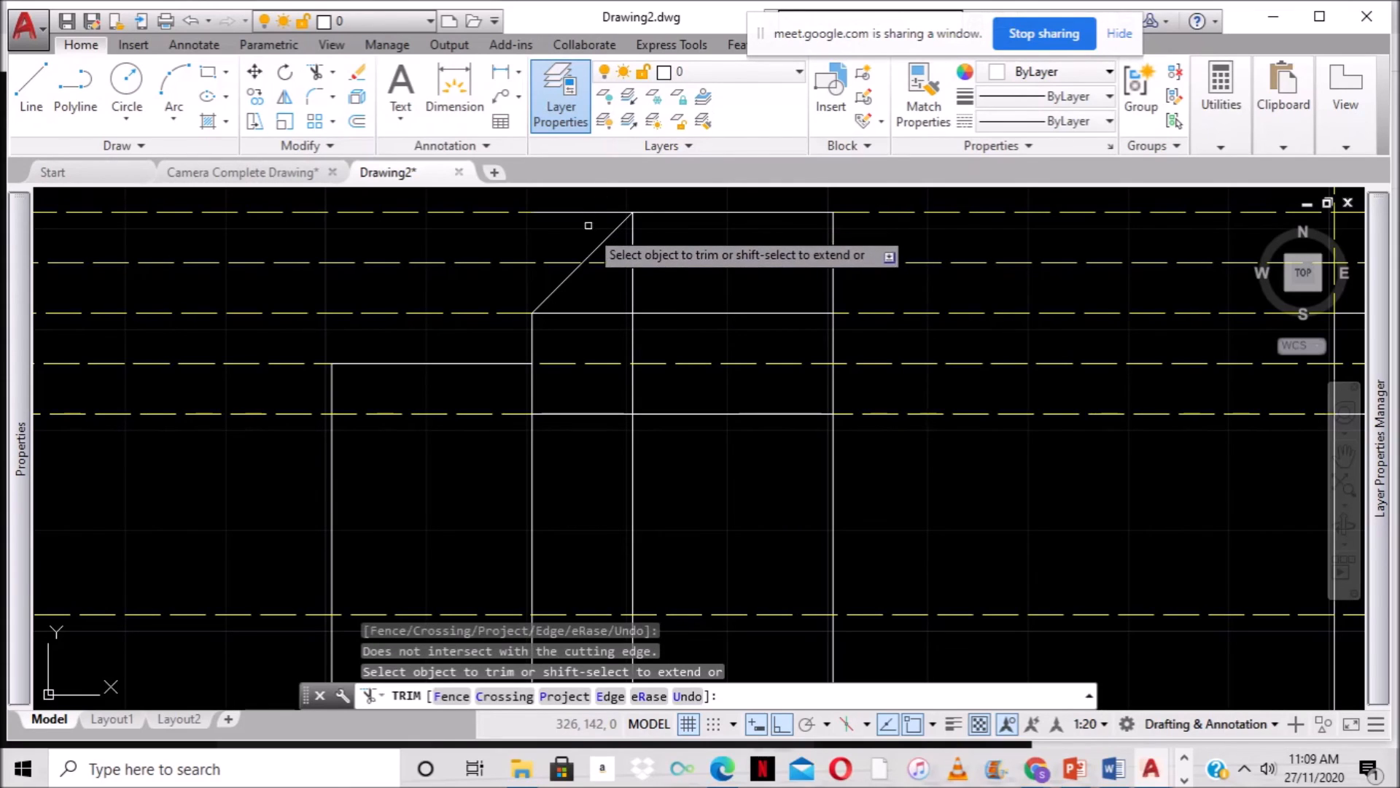
key("Escape")
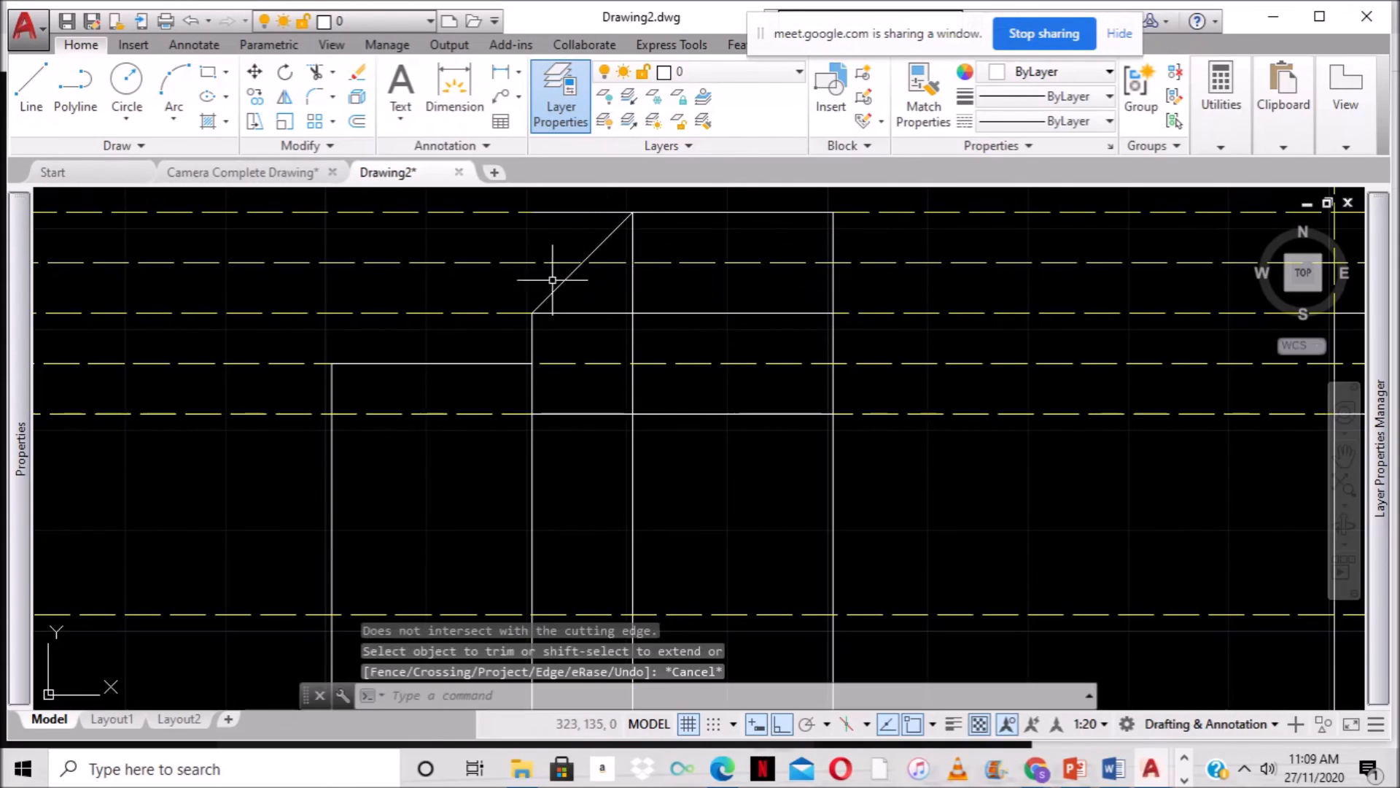
left_click(551, 212)
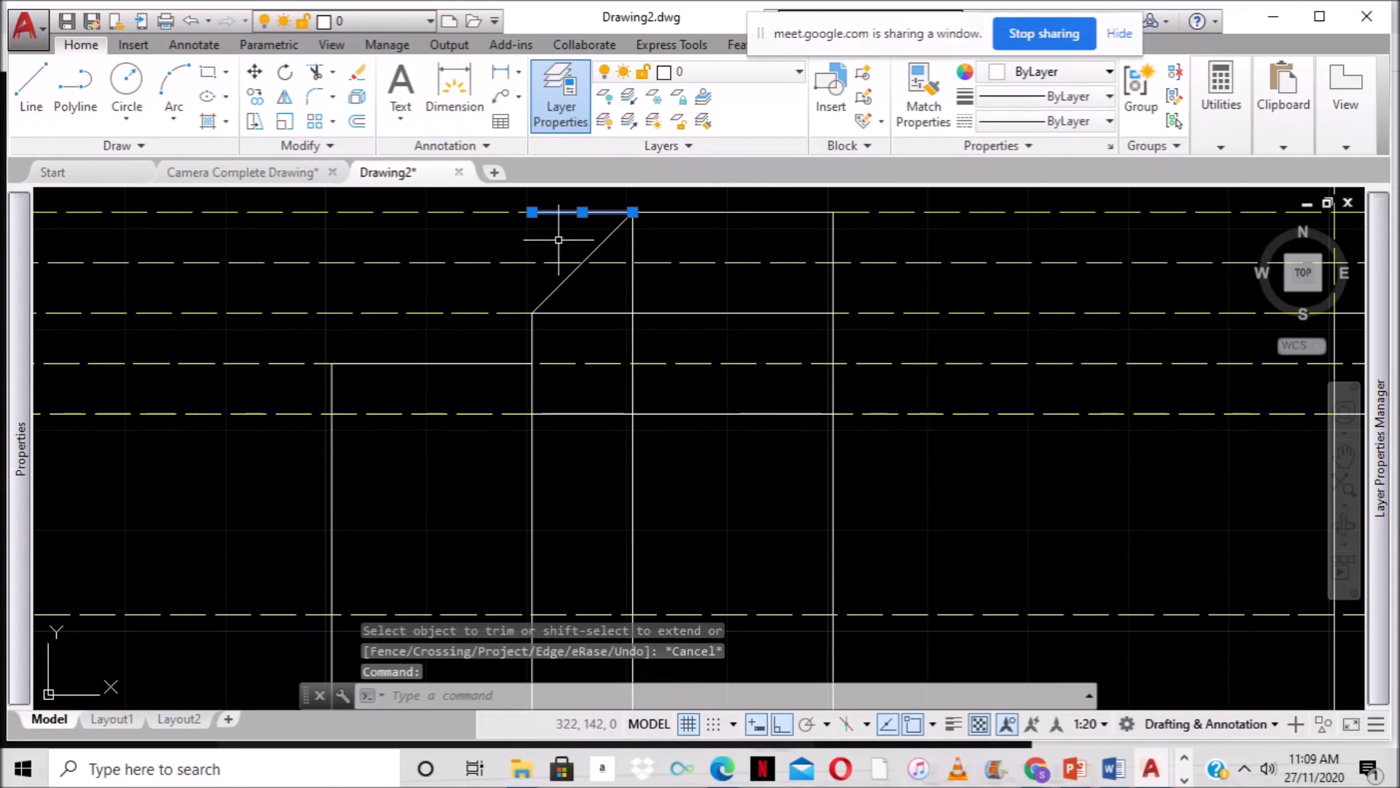
key("Delete")
Examine the R10mm button's height and placement dimensions on the isometric drawing against the side view.
scroll(587, 226, "down", 2)
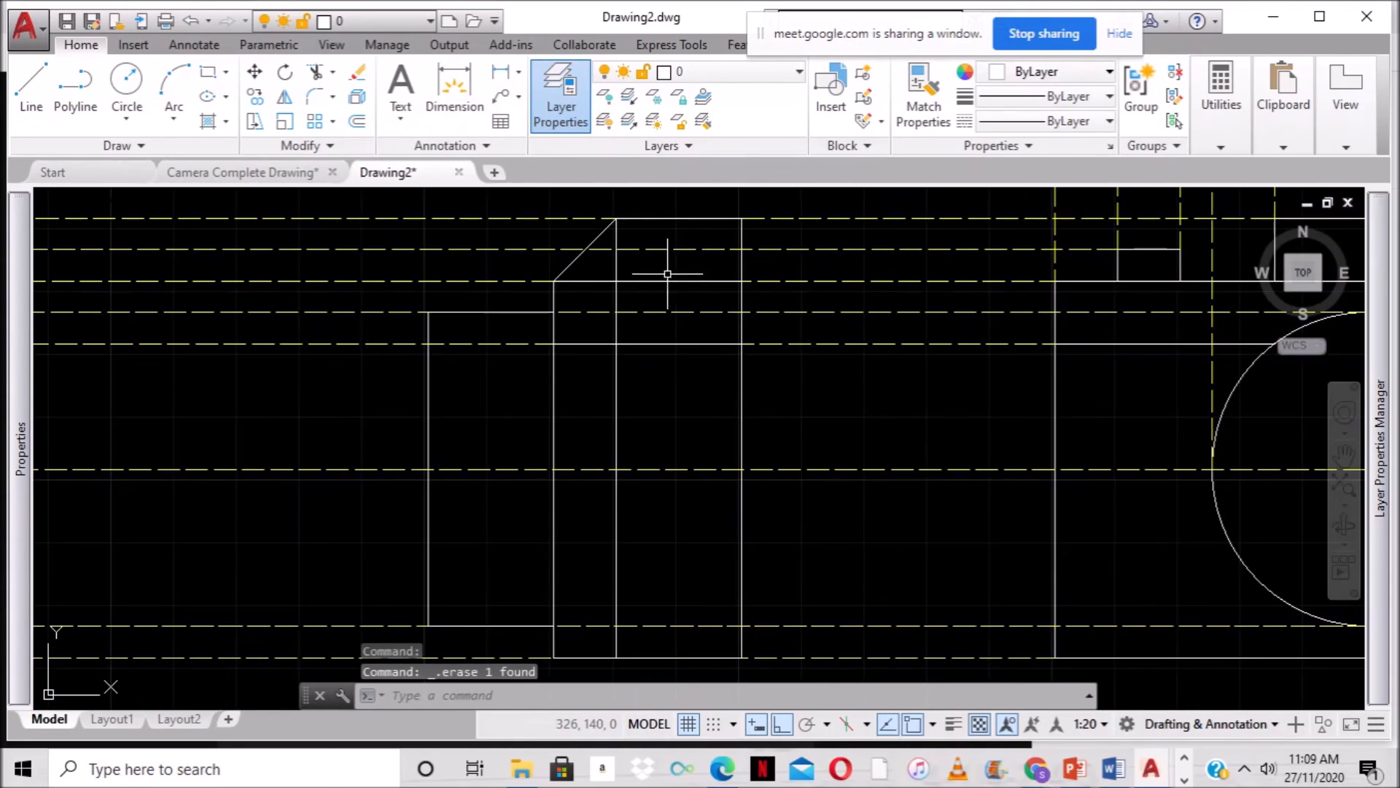
scroll(742, 317, "down", 2)
scroll(714, 317, "down", 2)
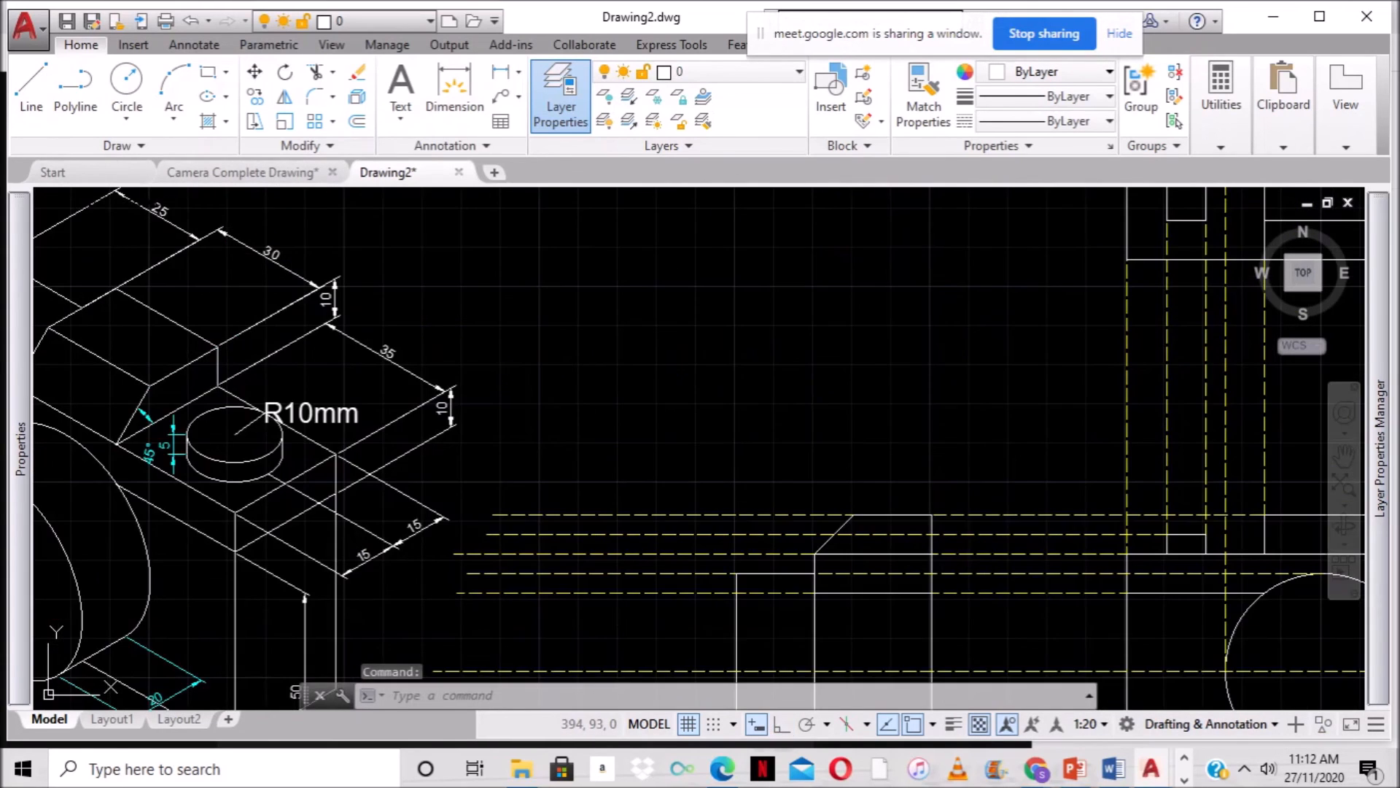
scroll(705, 275, "up", 1)
scroll(721, 404, "down", 2)
middle_click_drag(721, 404, 679, 441)
scroll(679, 441, "up", 2)
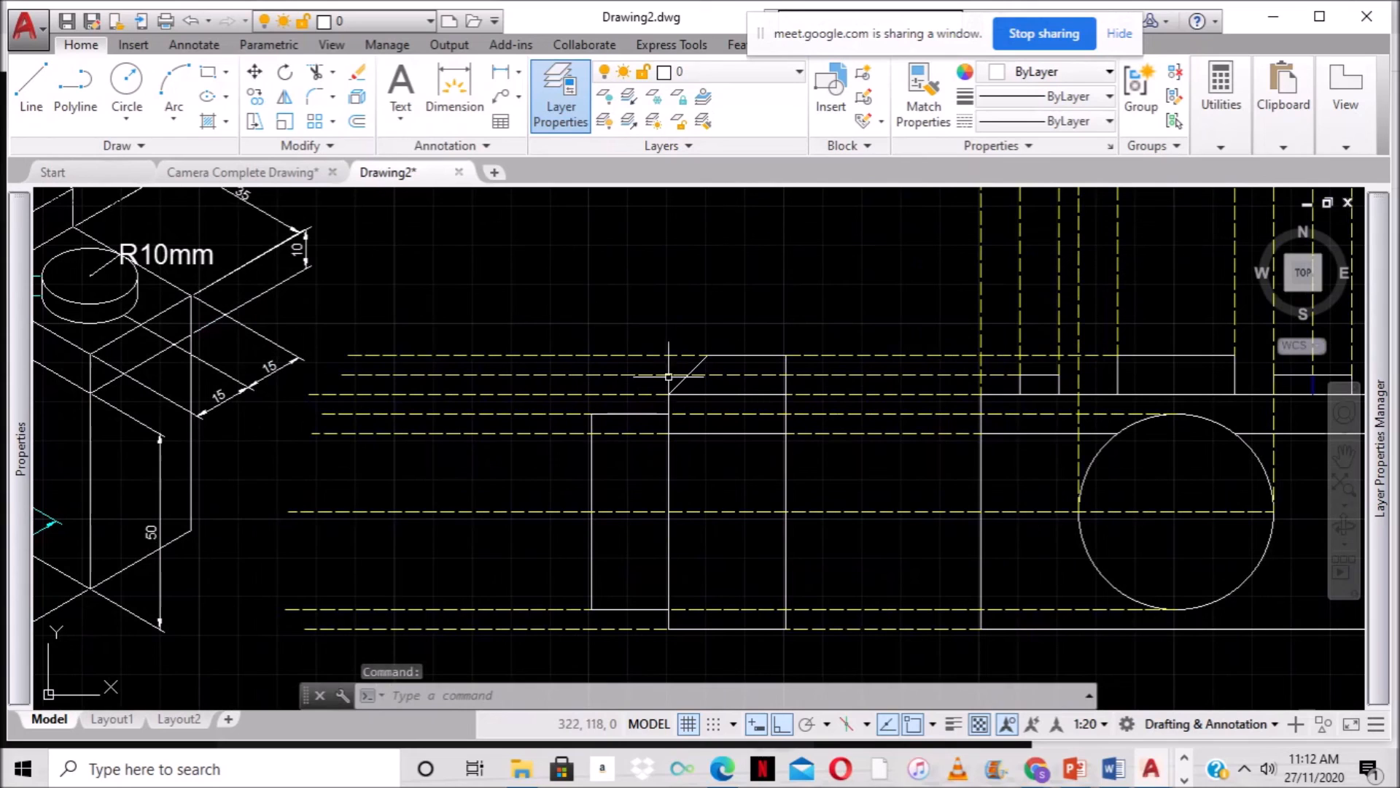
left_click(717, 352)
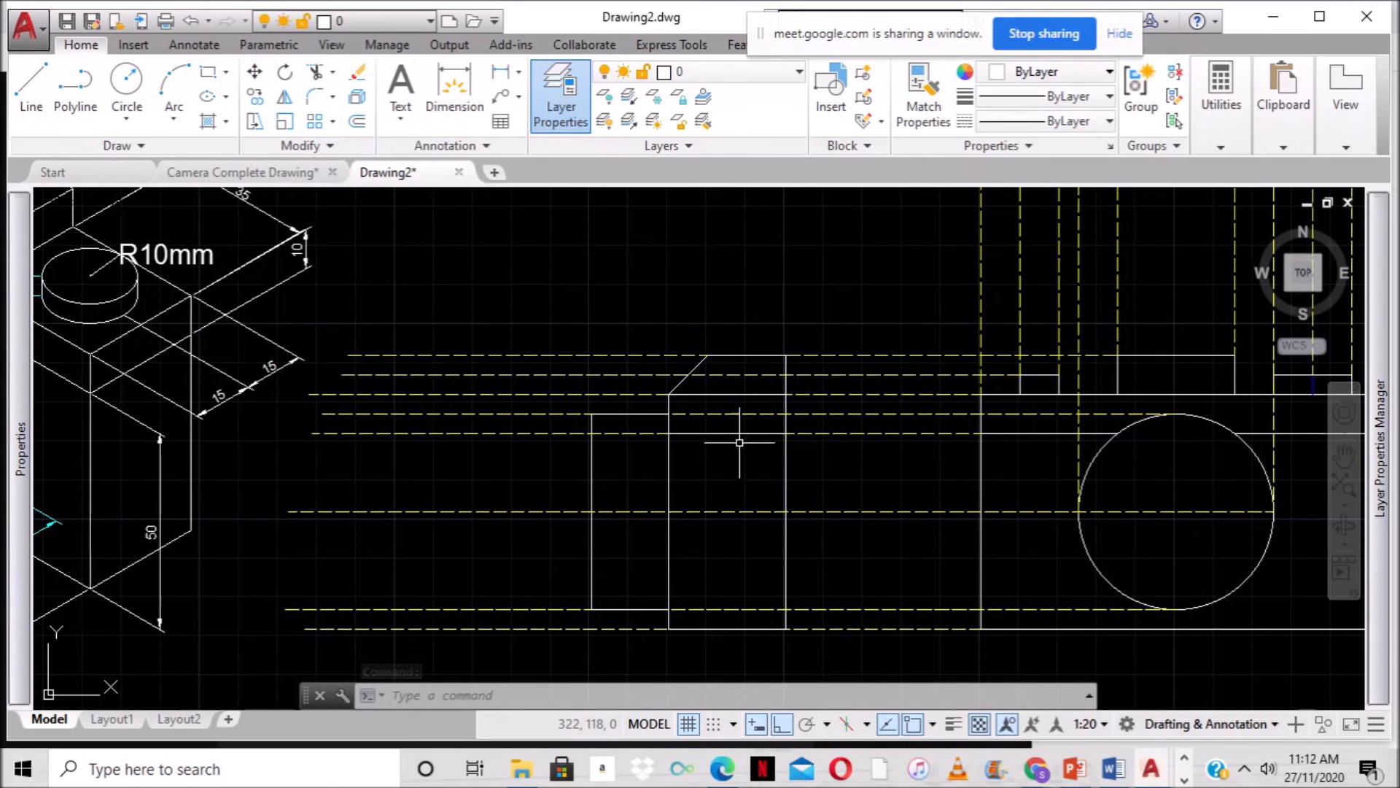
mouse_move(228, 319)
middle_mouse_down()
mouse_move(388, 350)
mouse_move(402, 370)
middle_mouse_up()
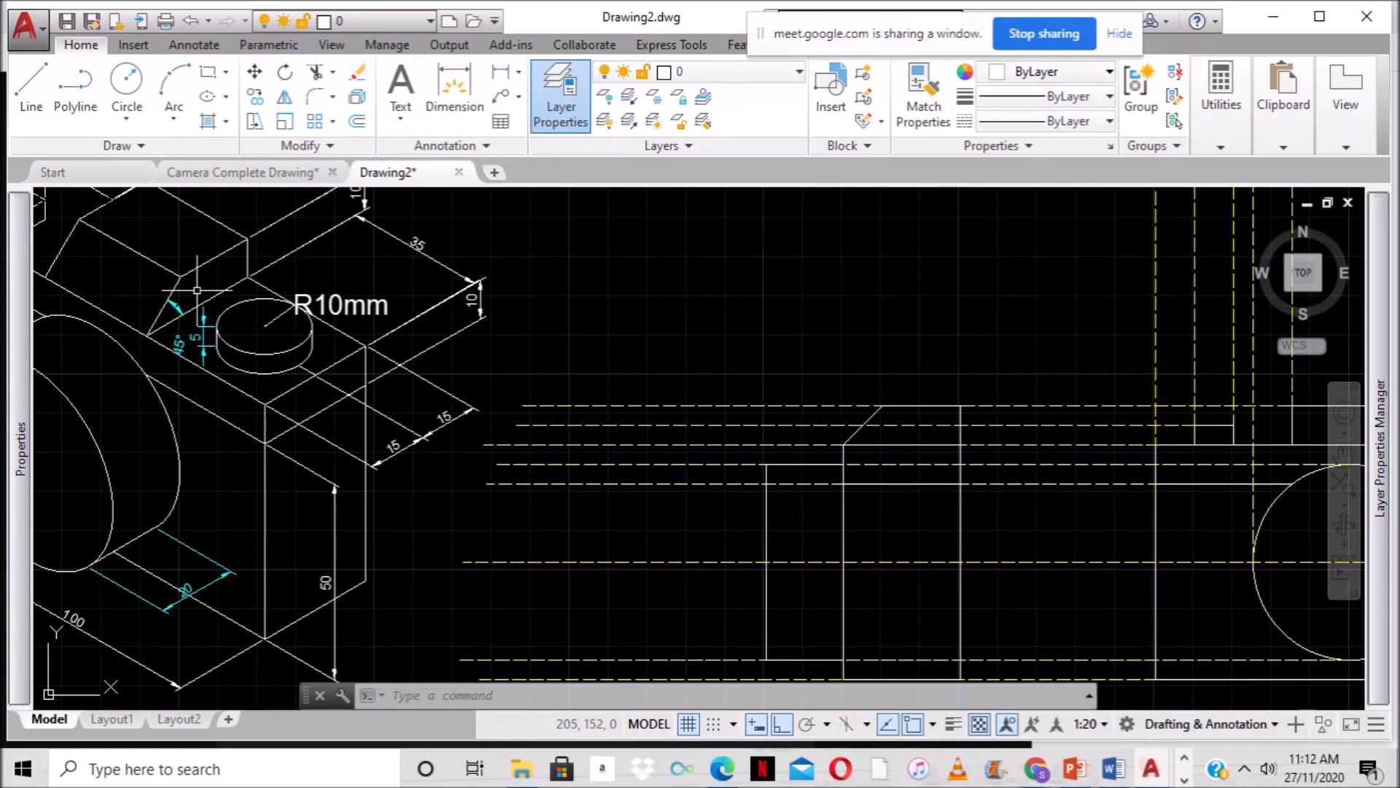
mouse_move(919, 540)
middle_mouse_down()
mouse_move(749, 535)
mouse_move(766, 525)
middle_mouse_up()
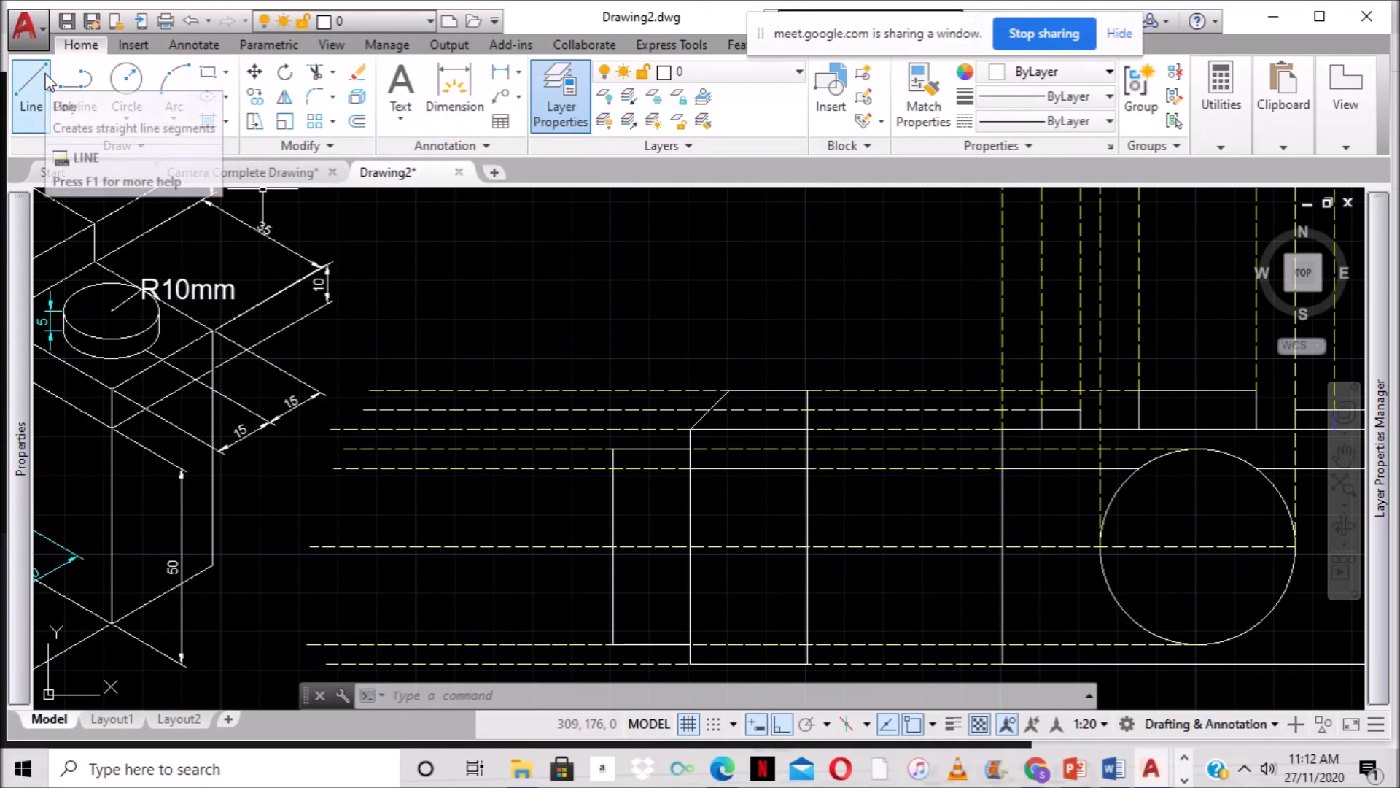
On the CENTER layer, draw a vertical line about 5 mm long upward from the midpoint of the side view body's top edge.
mouse_move(1380, 380)
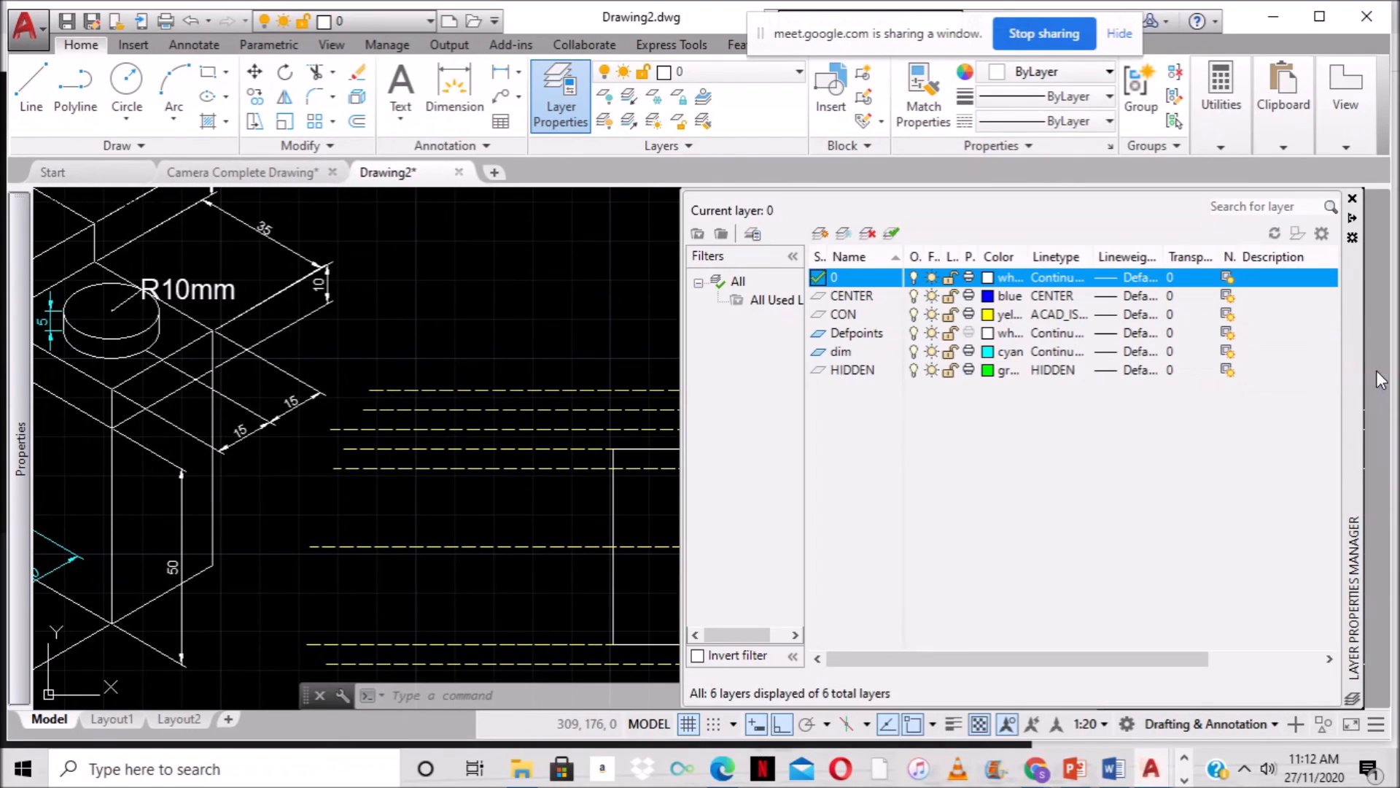
double_click(819, 296)
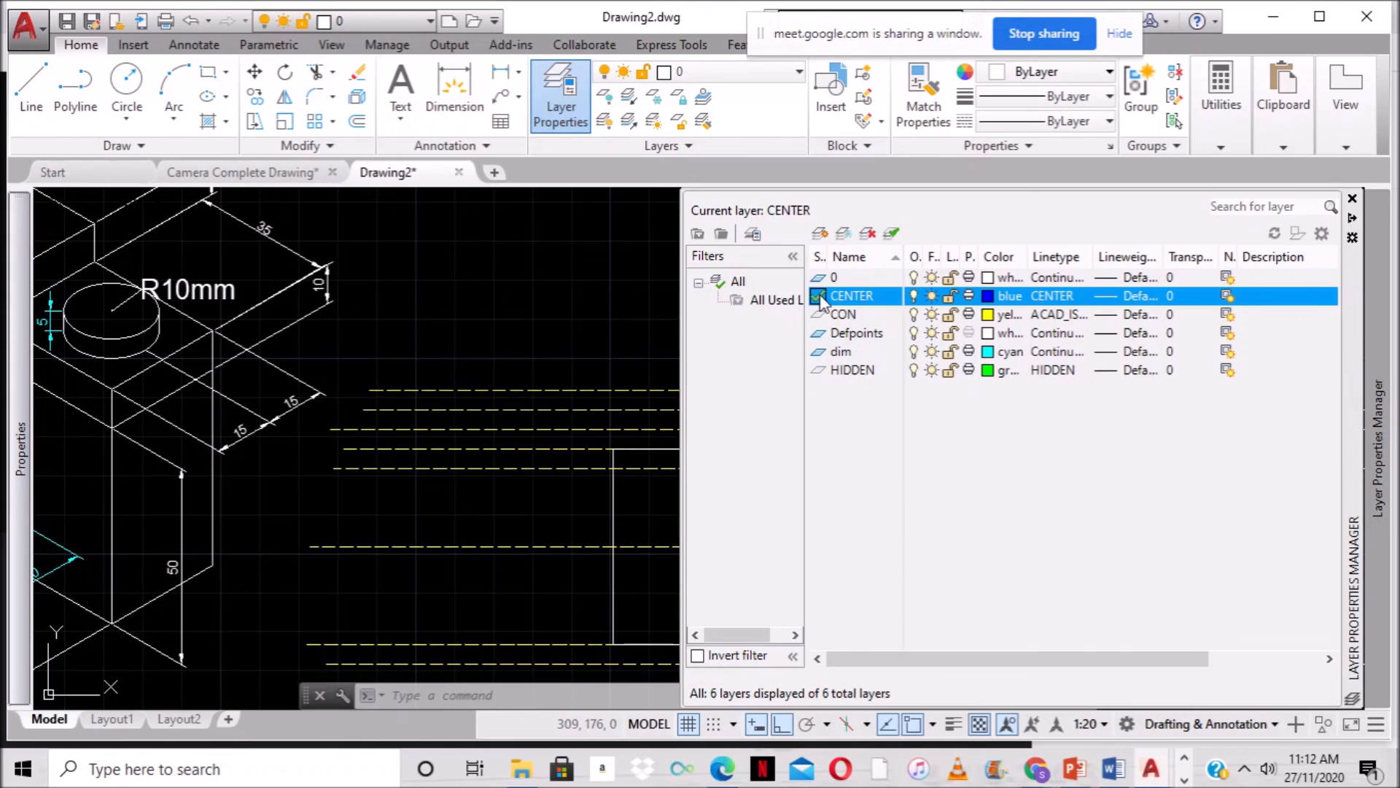
left_click(592, 291)
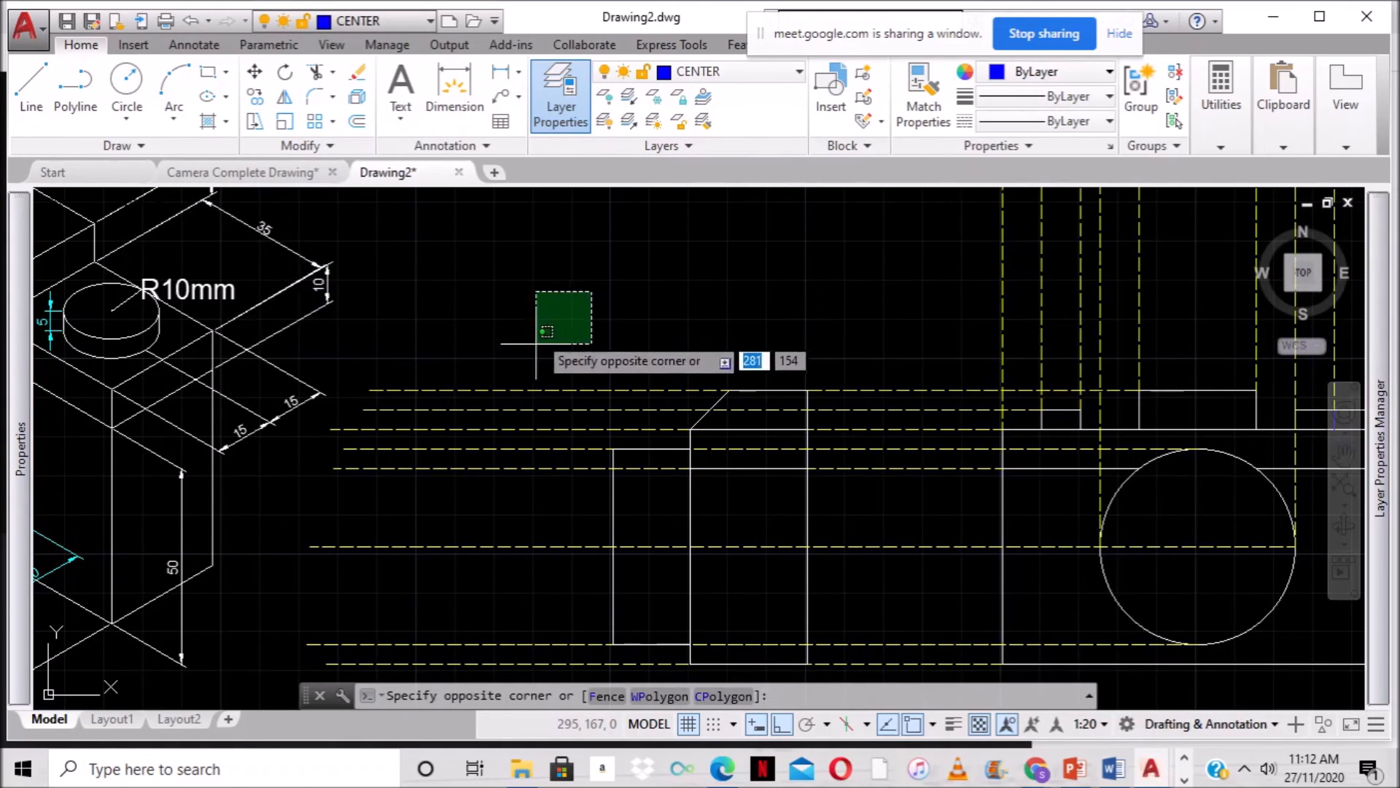
left_click(40, 70)
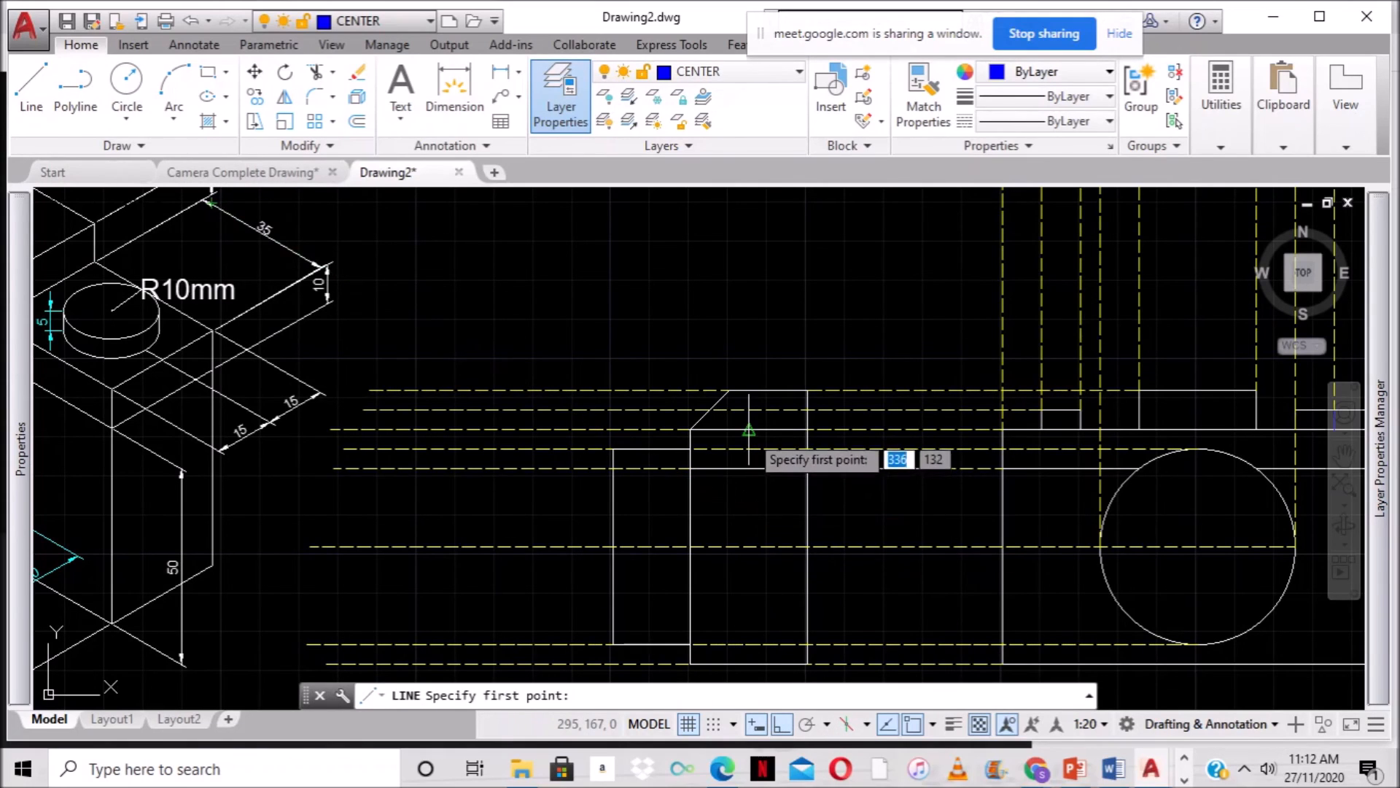
left_click(749, 430)
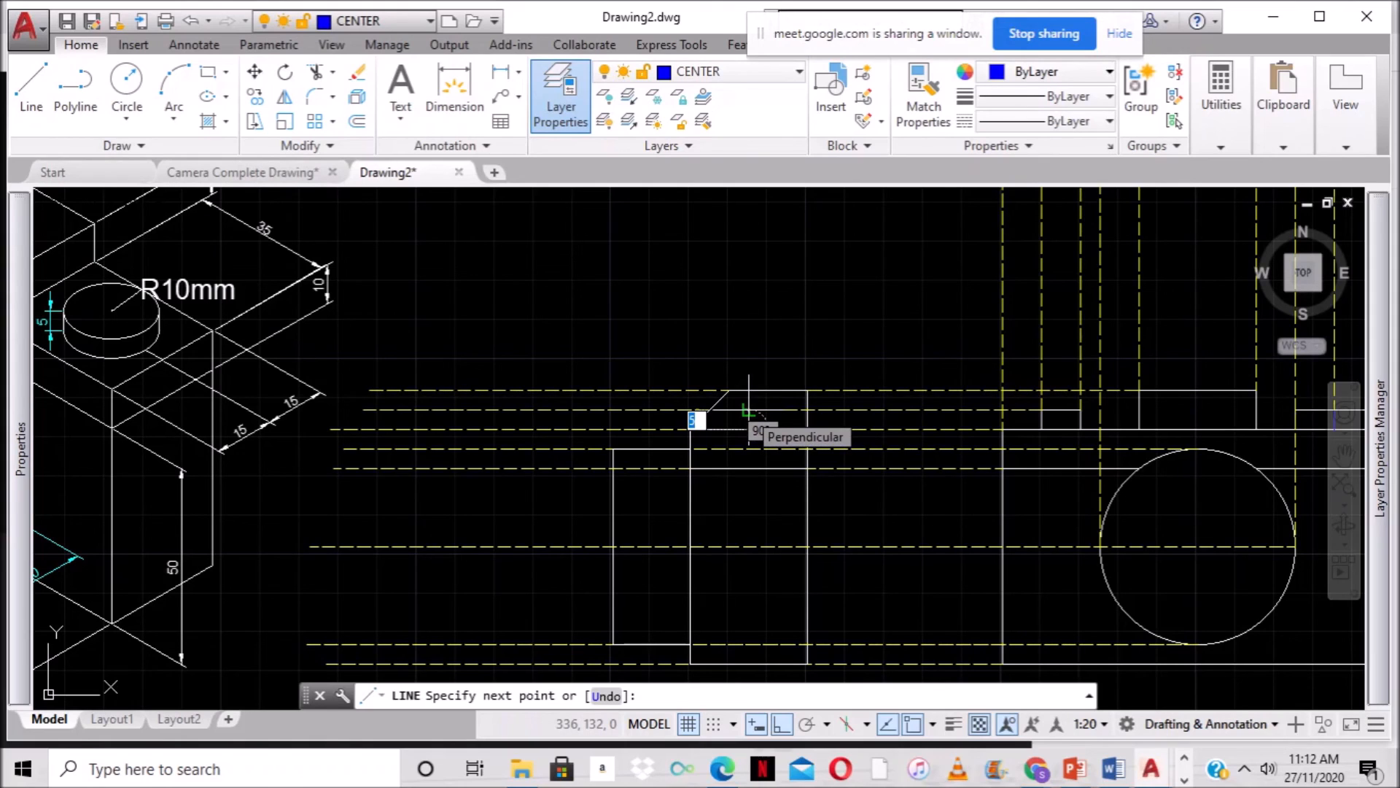
key("Escape")
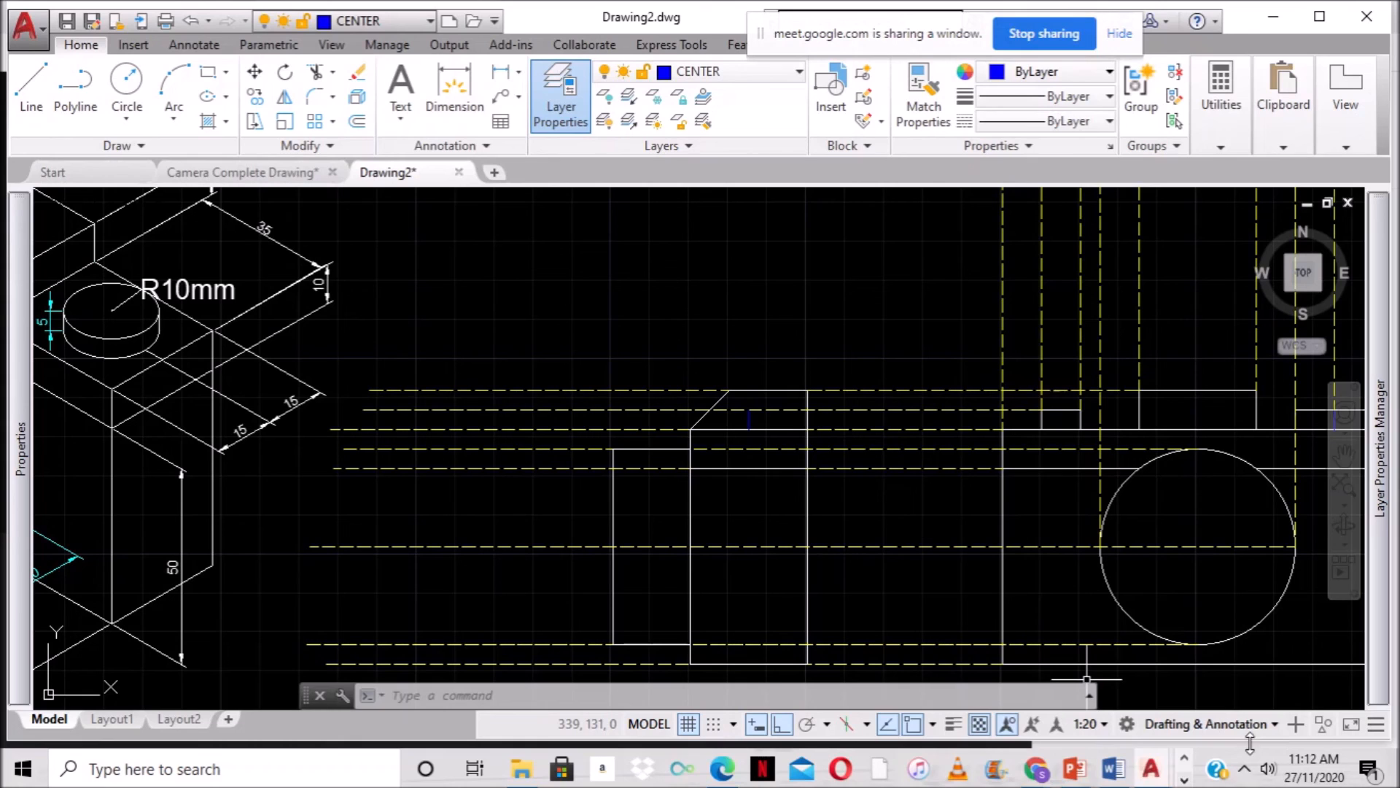
Make layer 0 the current layer.
mouse_move(1379, 447)
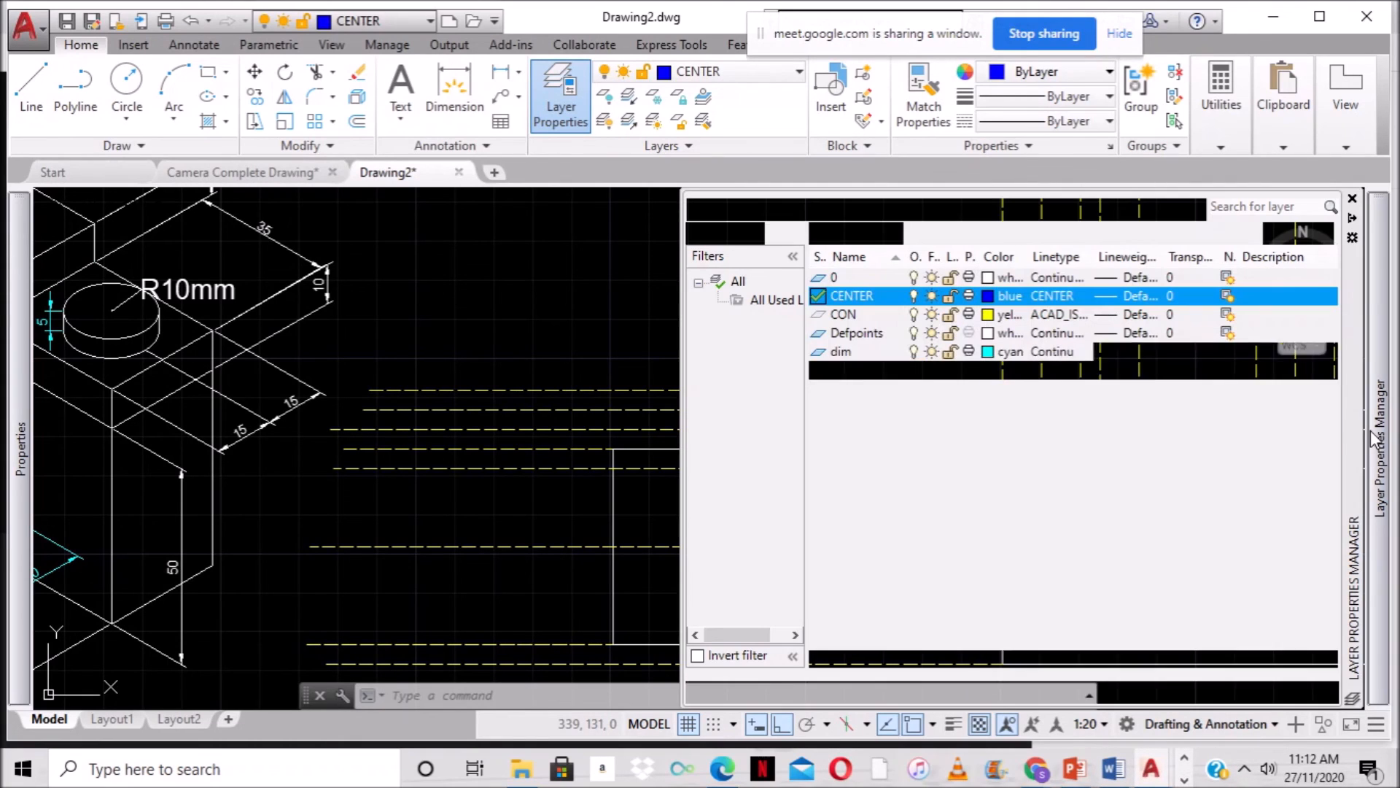
left_click(820, 278)
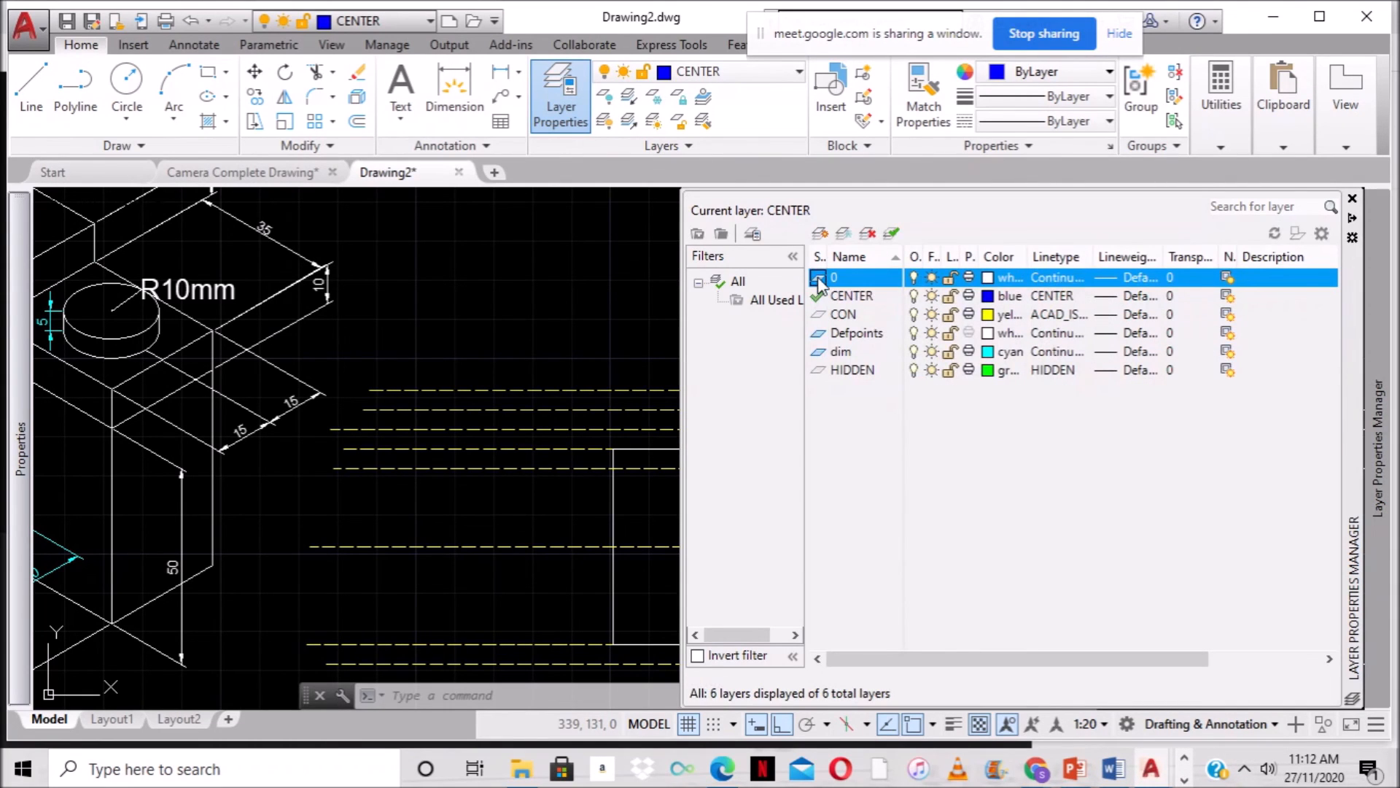
double_click(819, 280)
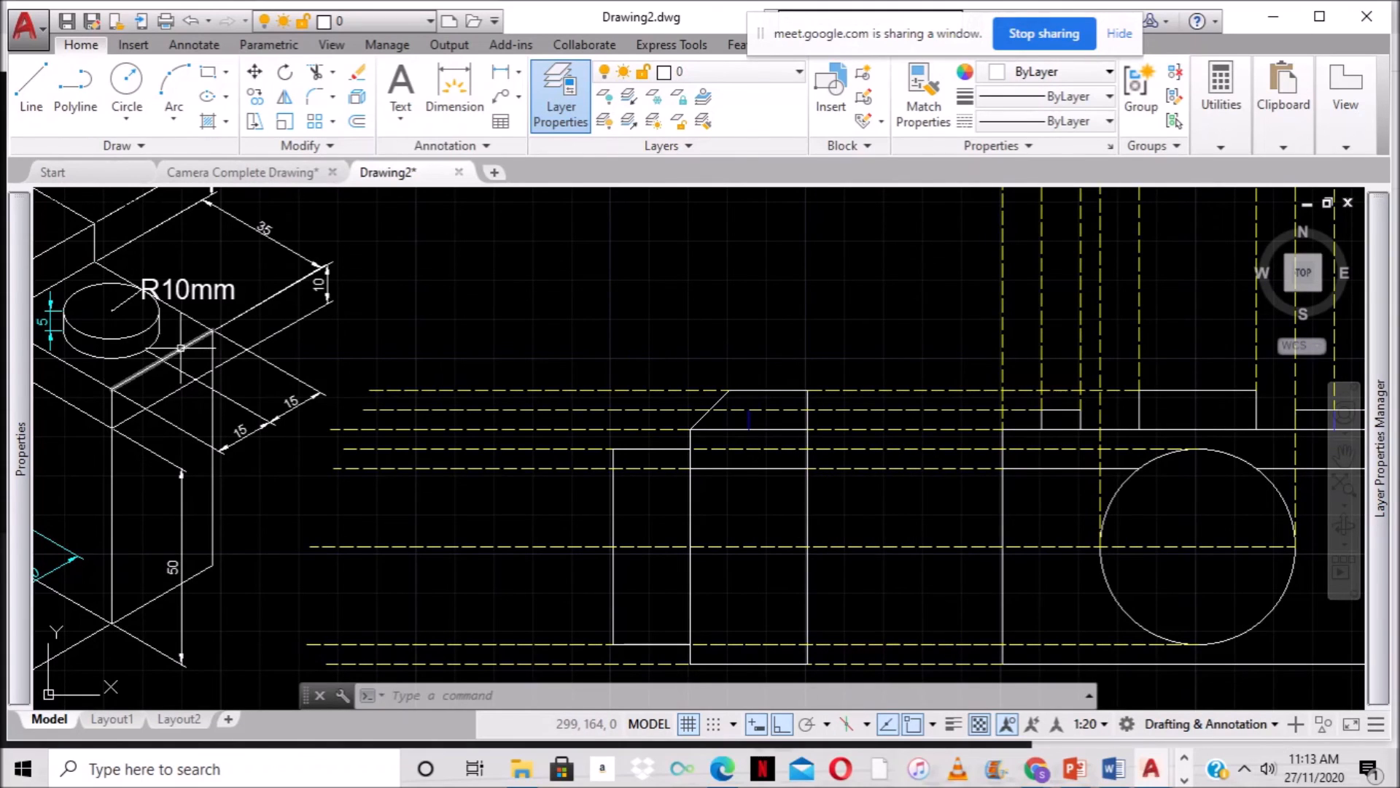
Offset the short vertical centre line in the side view's top housing by 10 mm to both sides.
mouse_move(22, 259)
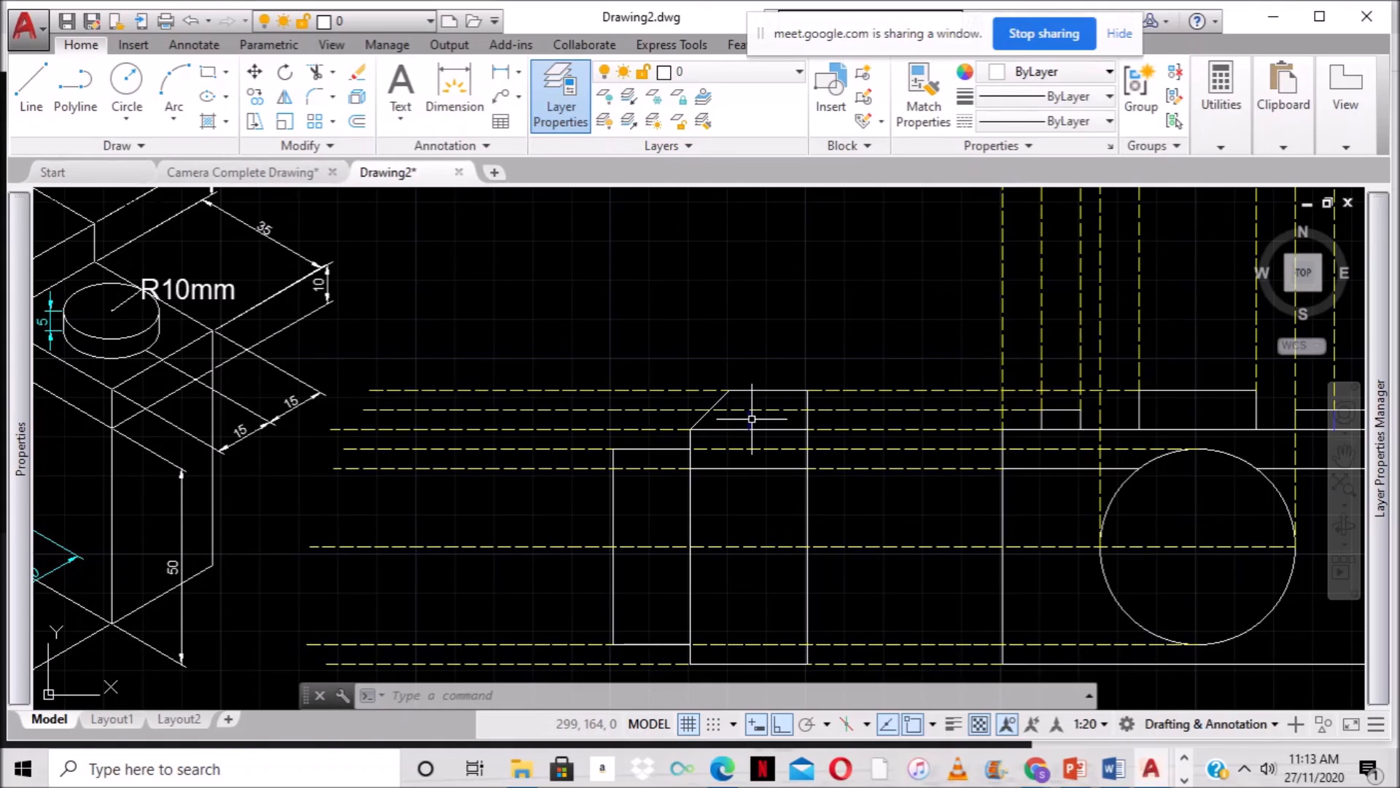
left_click(356, 121)
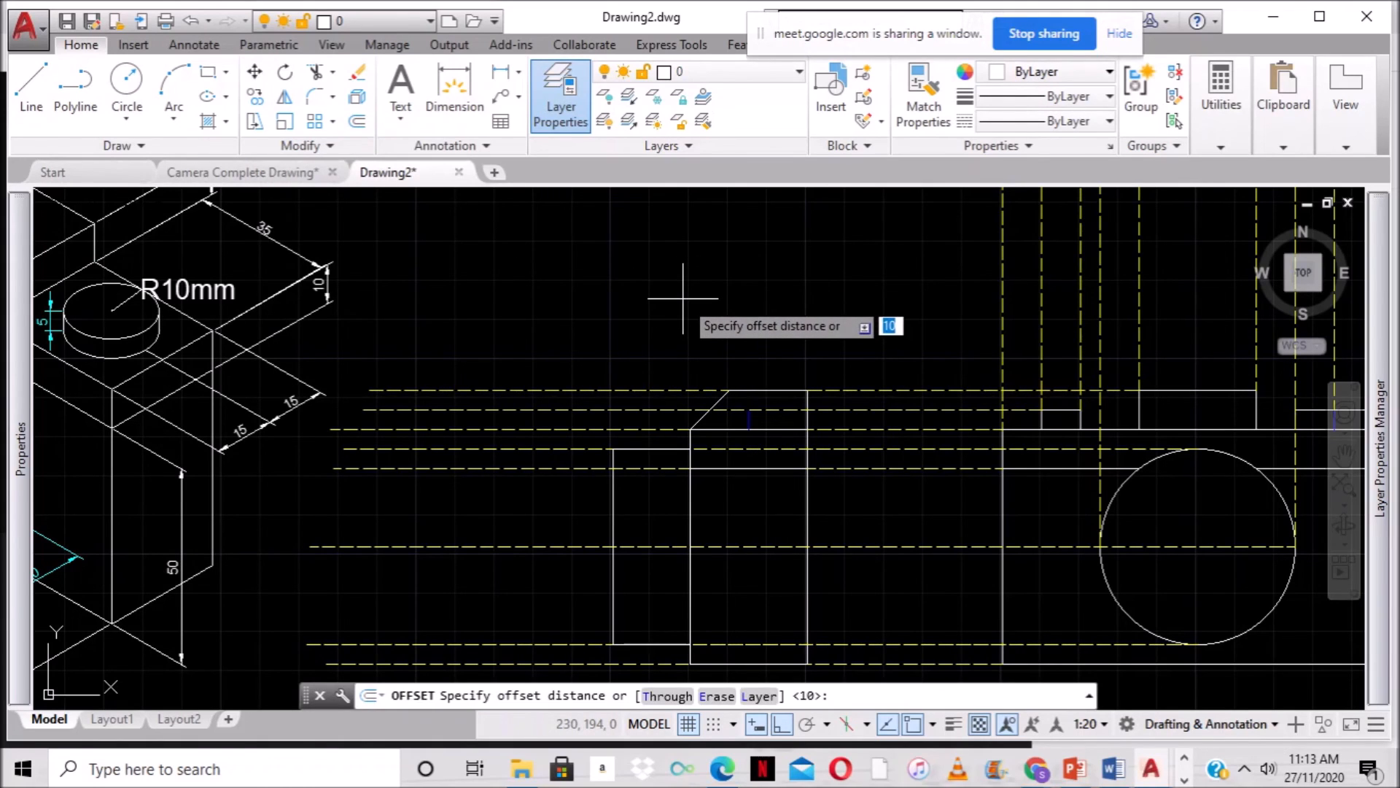
type("10")
key("Return")
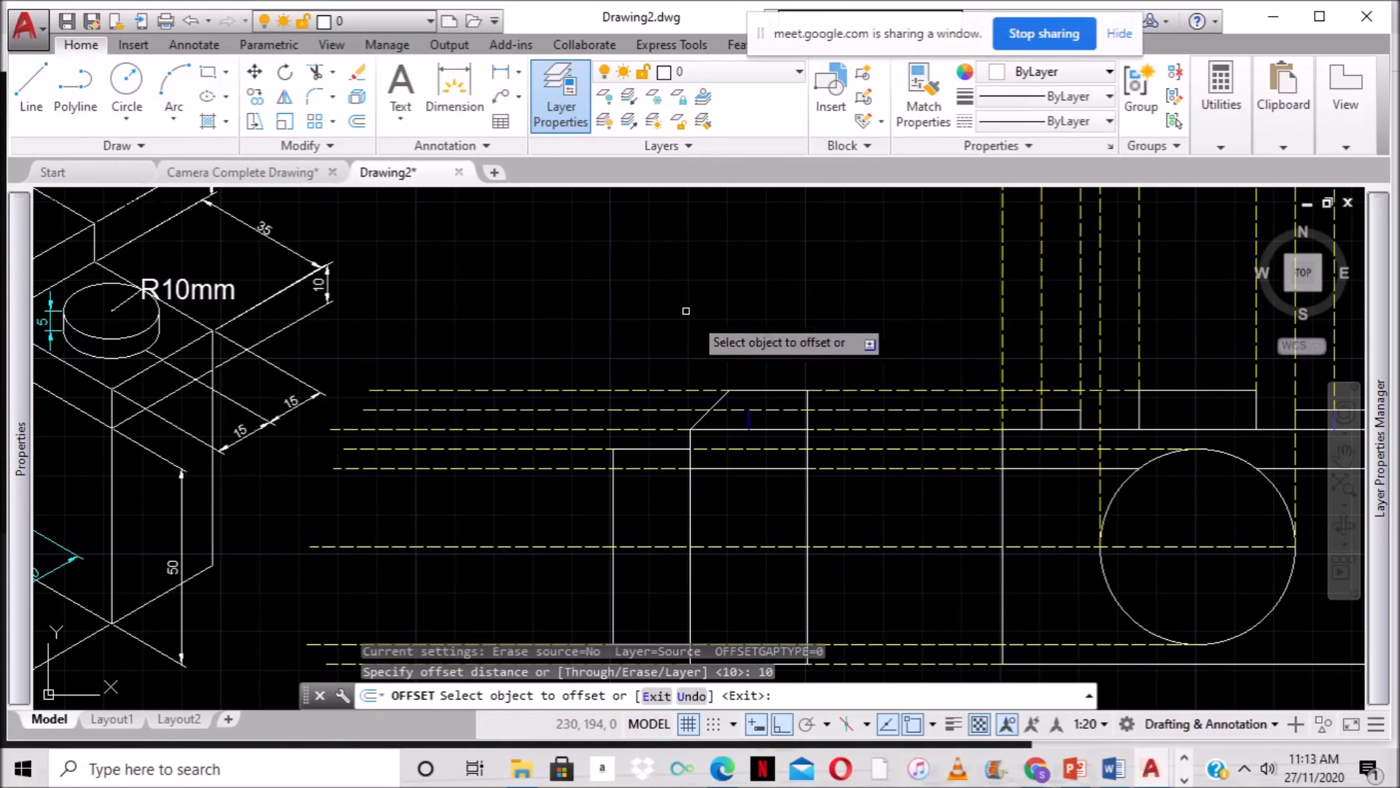
left_click(747, 417)
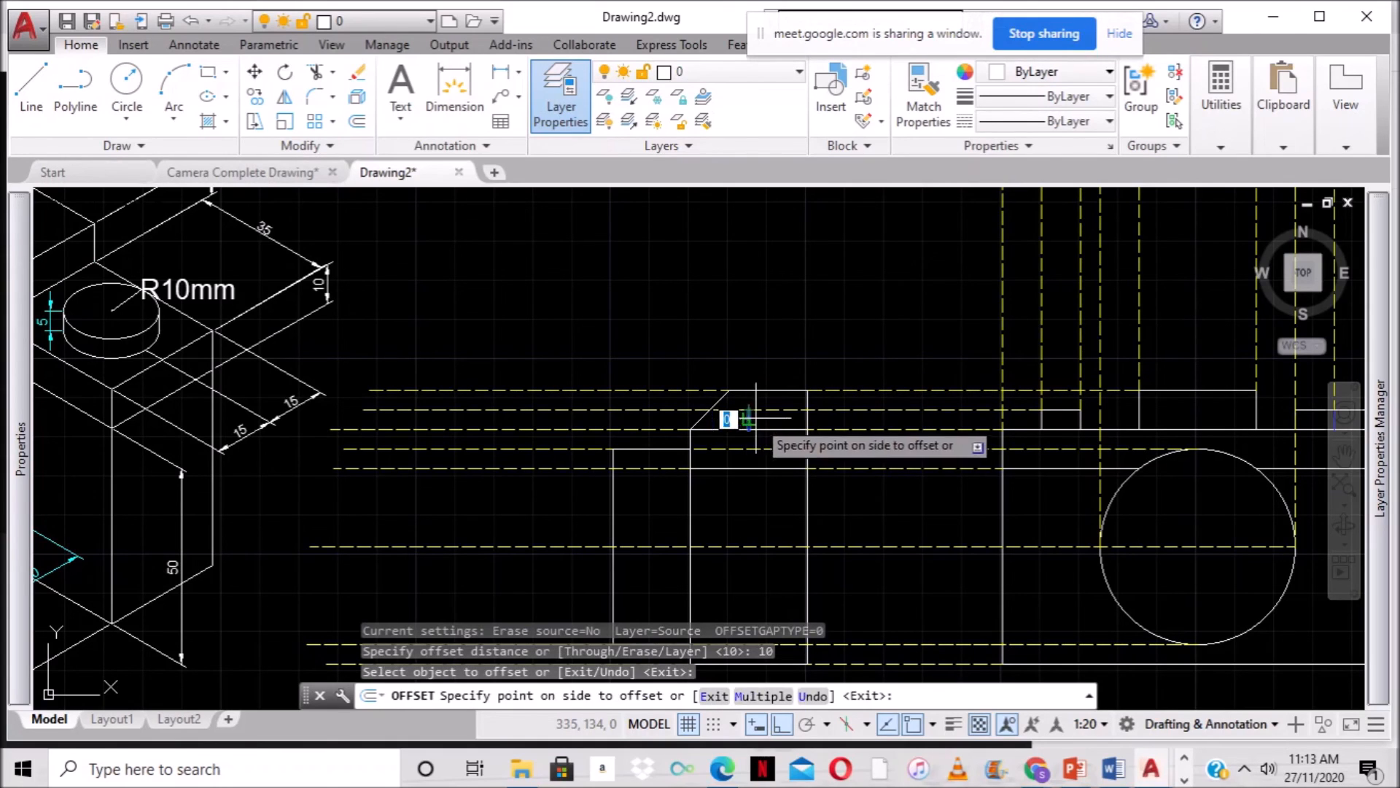
left_click(765, 398)
left_click(749, 419)
left_click(726, 400)
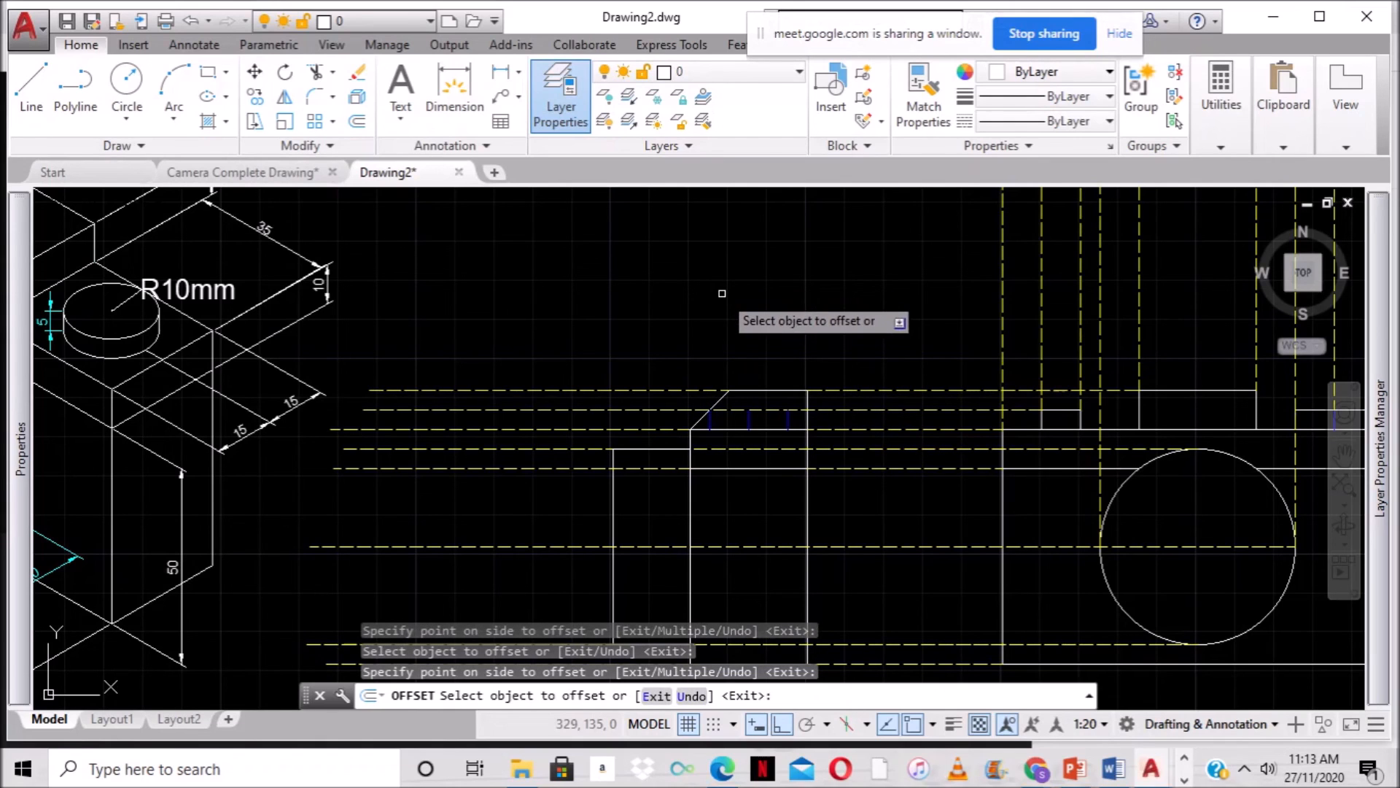
middle_click_drag(711, 299, 1020, 434)
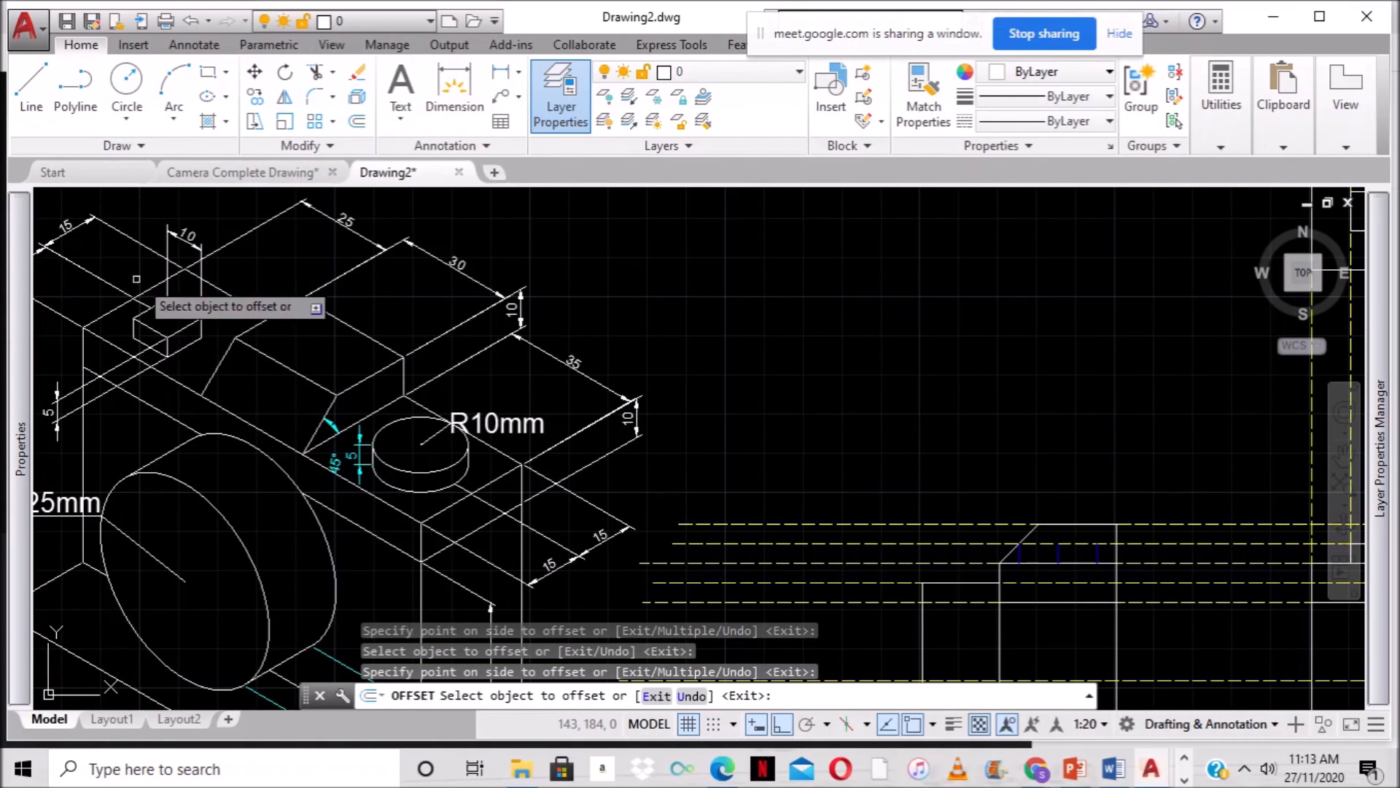
mouse_move(655, 350)
middle_mouse_down()
mouse_move(606, 363)
mouse_move(342, 239)
mouse_move(356, 237)
middle_mouse_up()
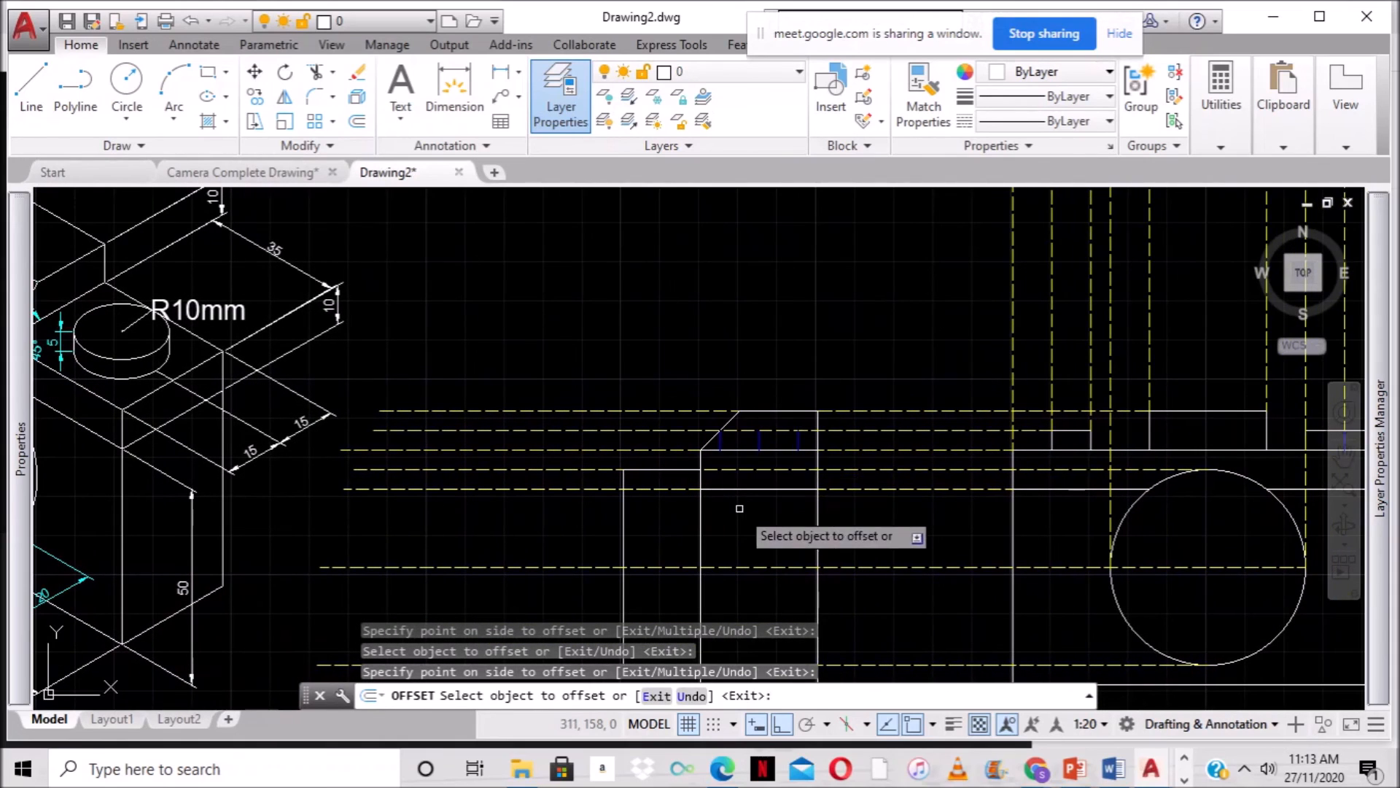
key("Escape")
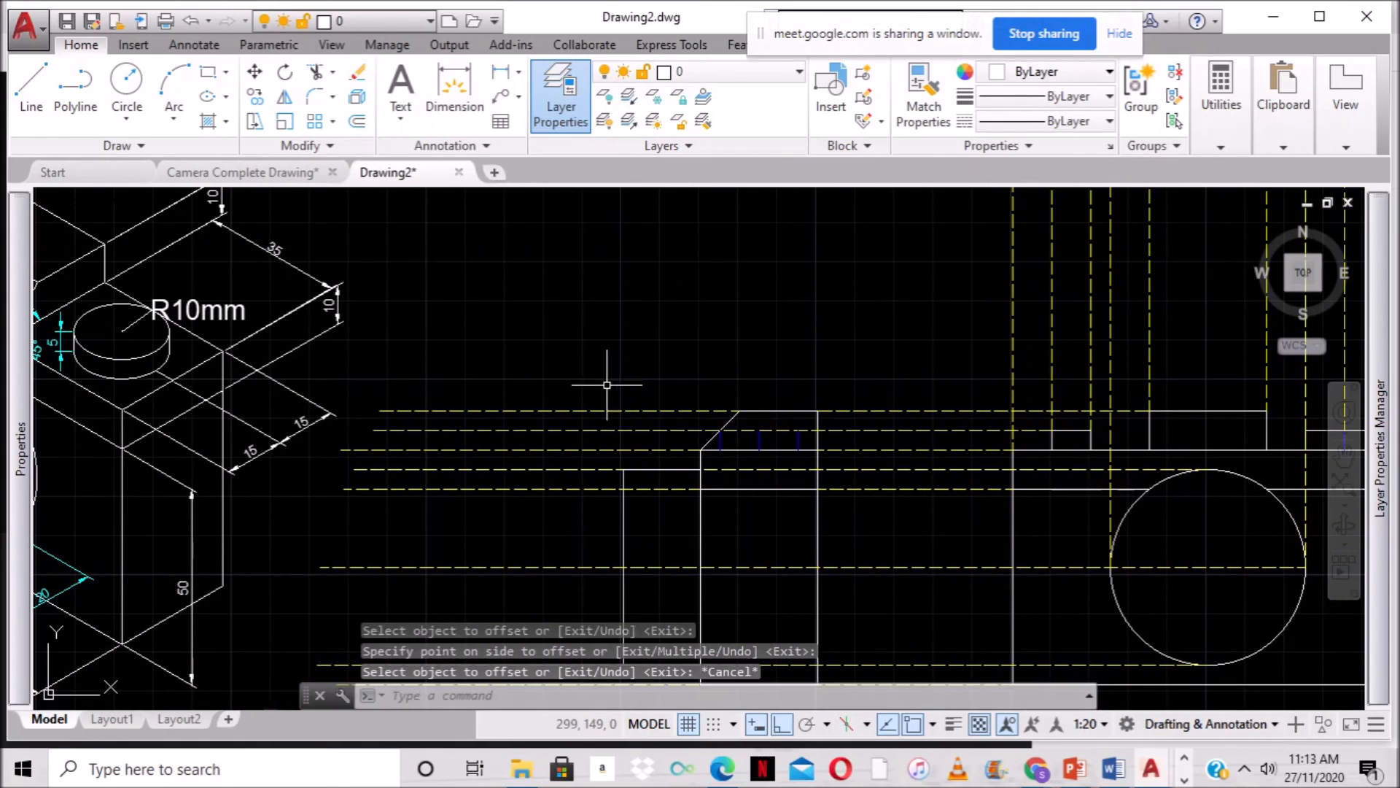
Offset the short vertical centre line in the side view's top housing by 5 mm to both sides.
left_click(356, 121)
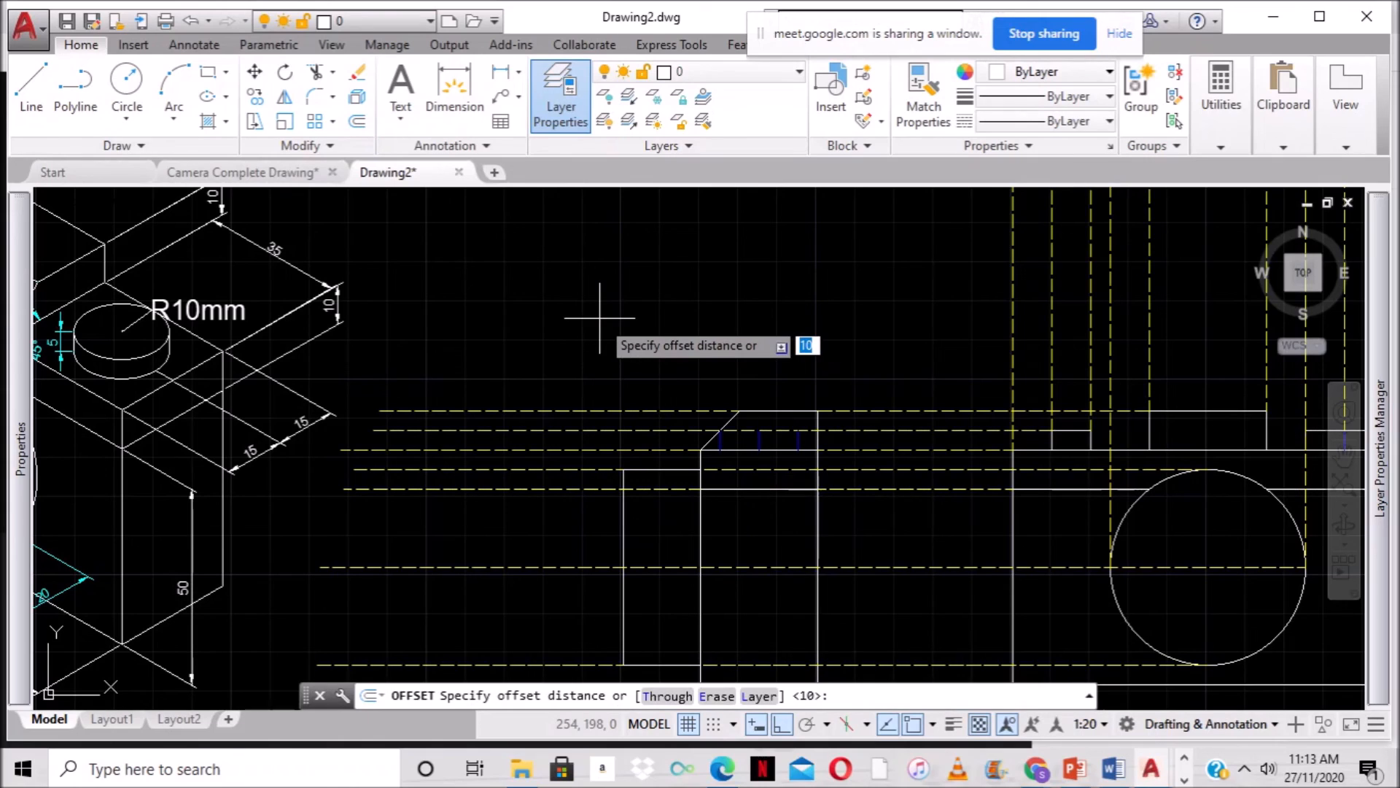
key("Return")
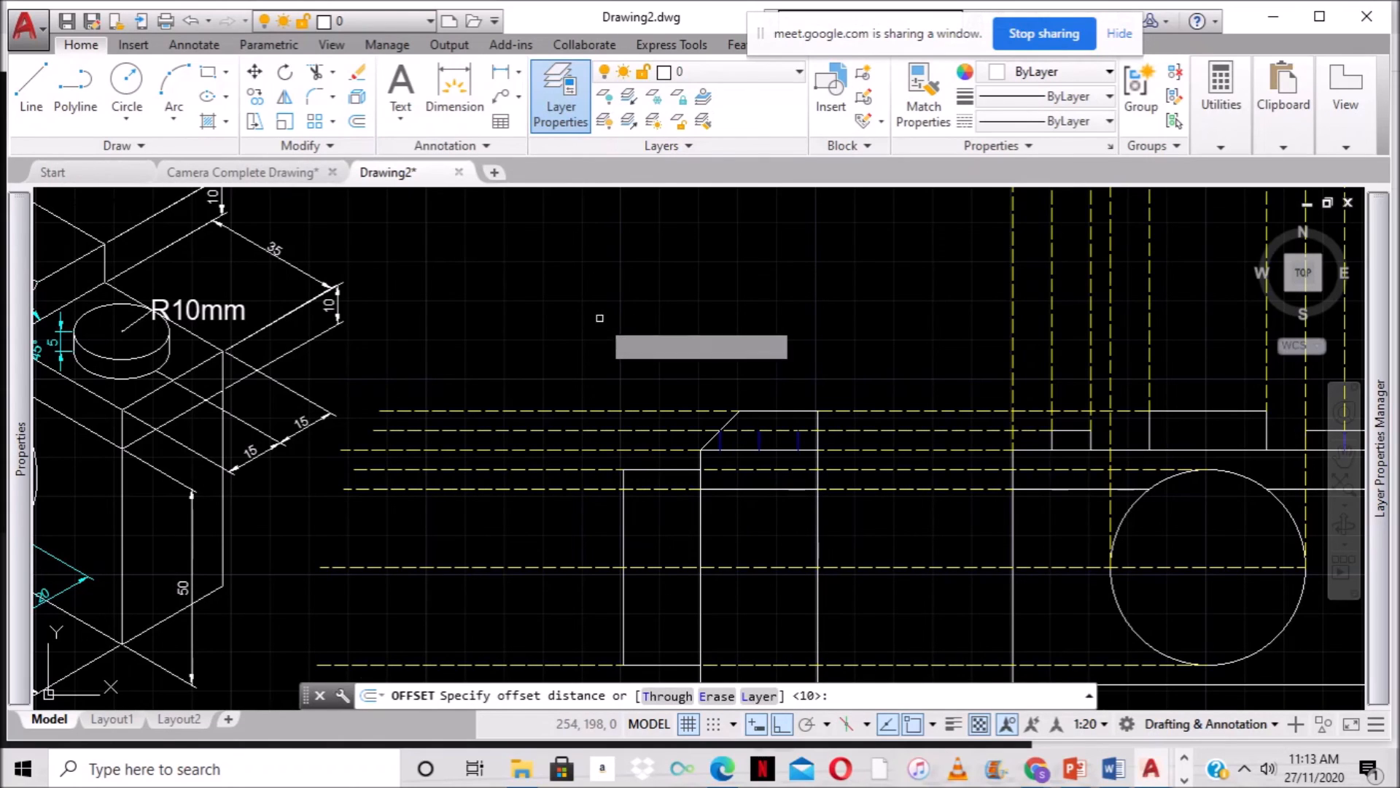
left_click(758, 441)
left_click(739, 438)
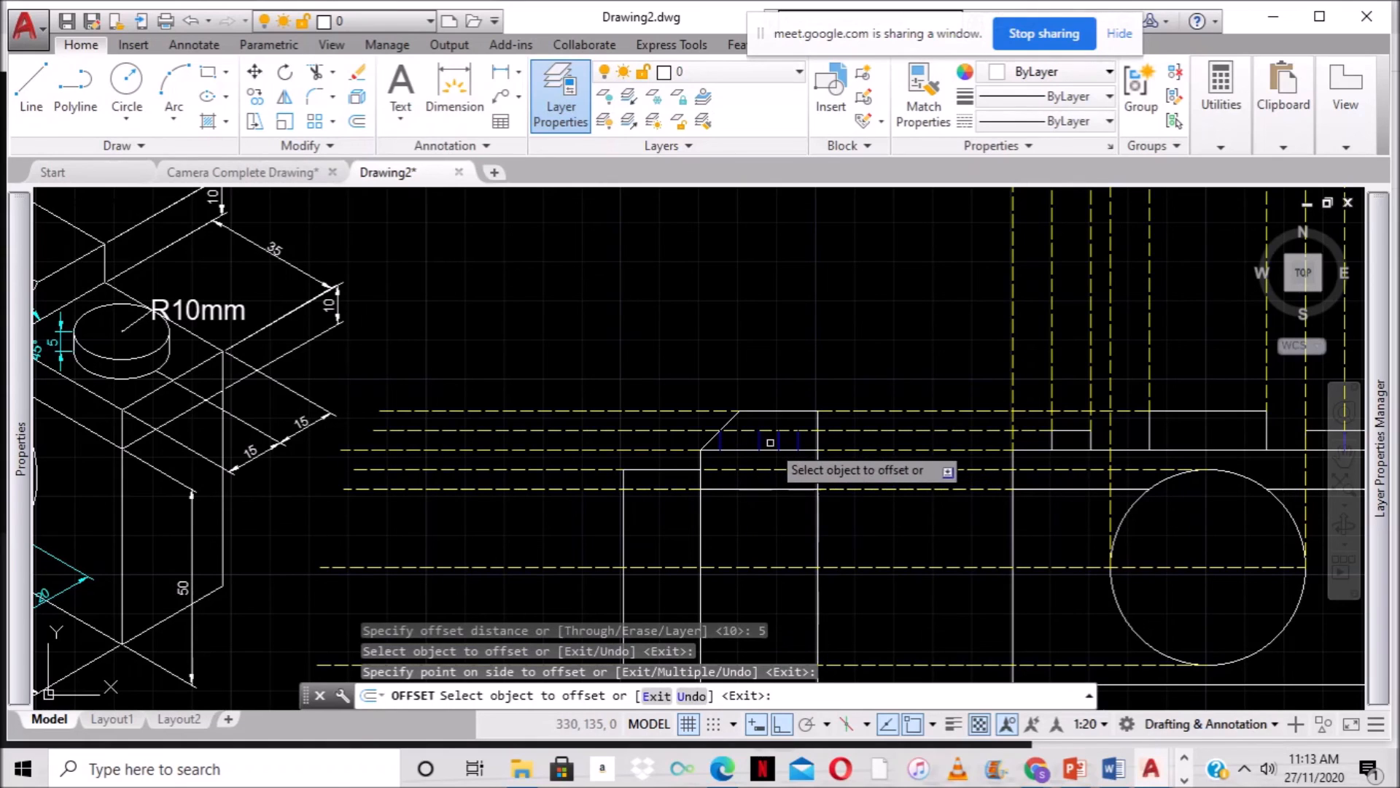
left_click(748, 450)
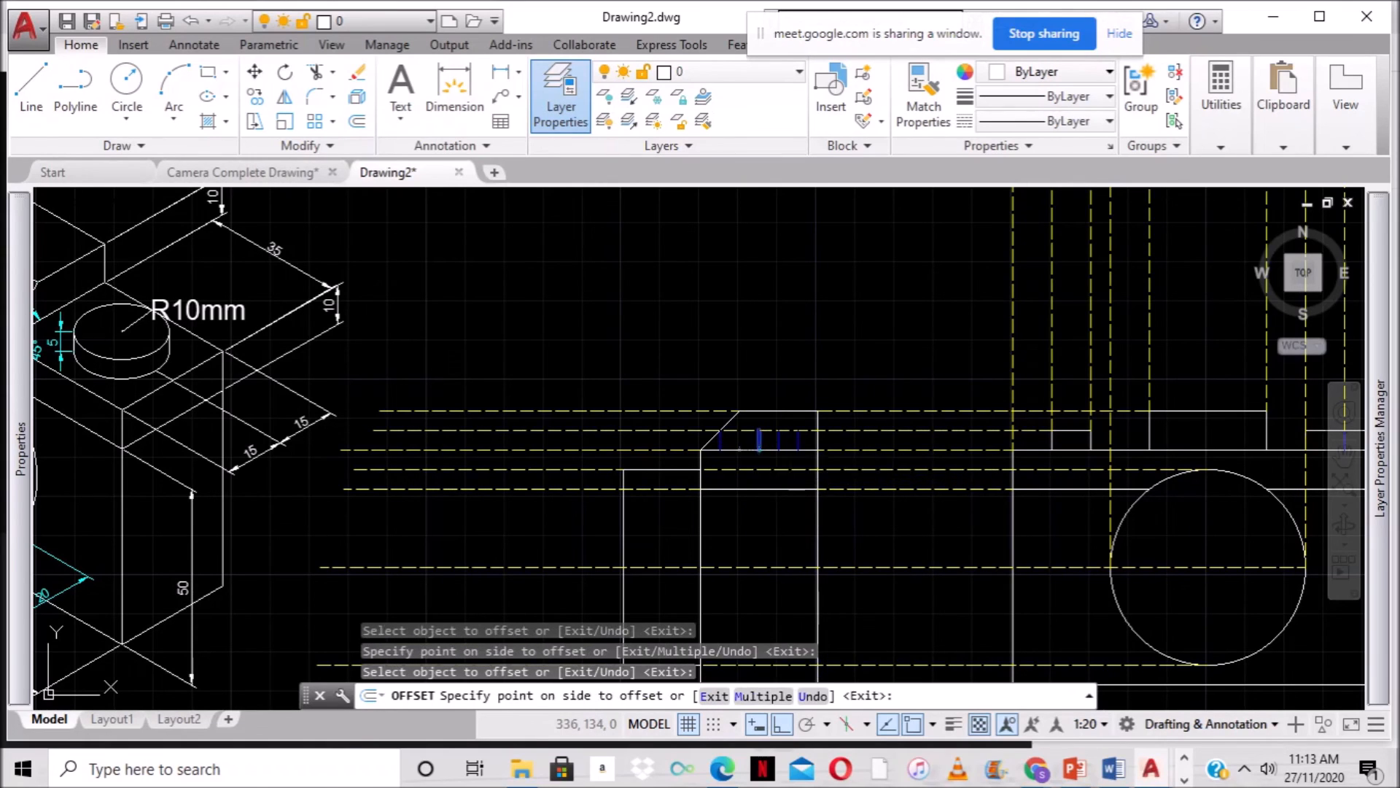
left_click(749, 407)
key("Escape")
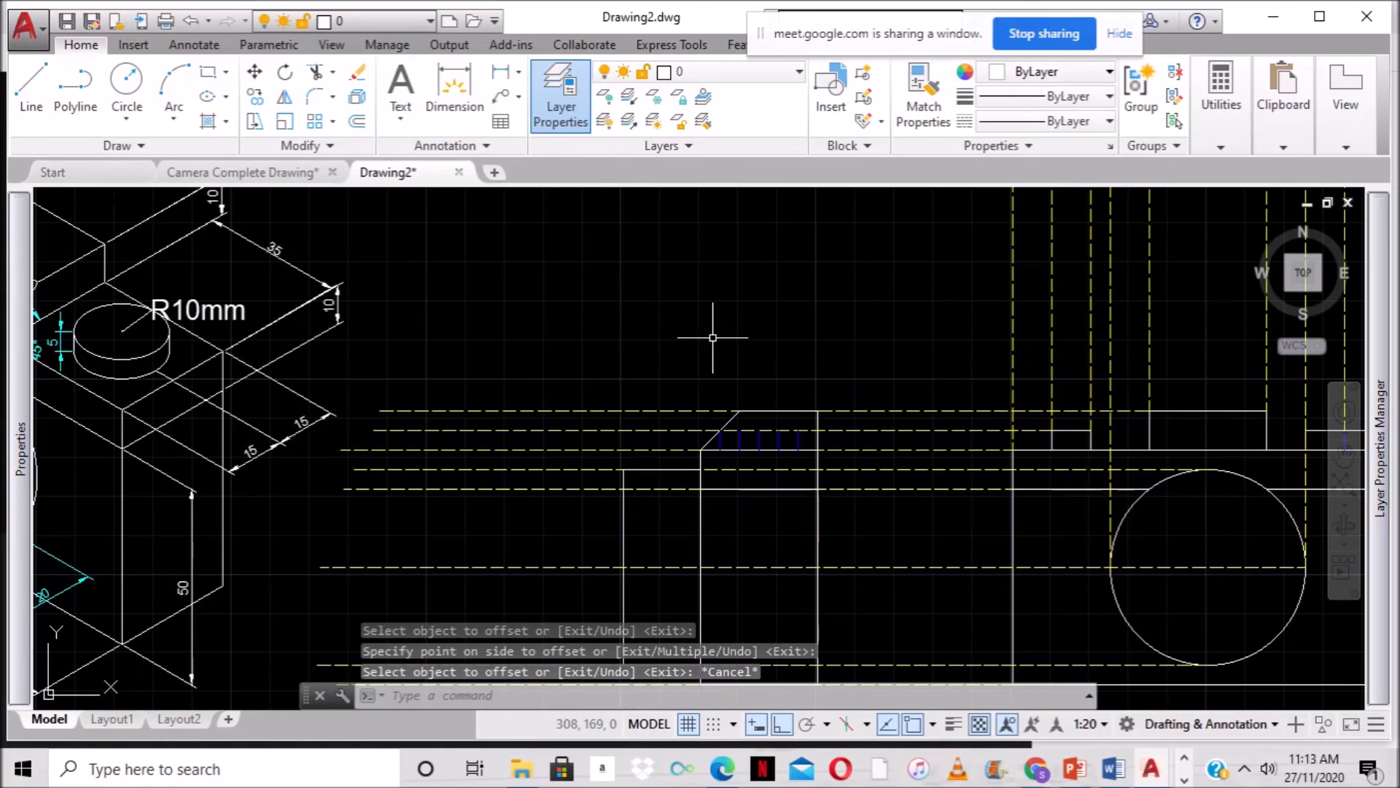
Draw a horizontal line joining the upper ends of the two outermost offset lines in the side view's top housing.
left_click(31, 86)
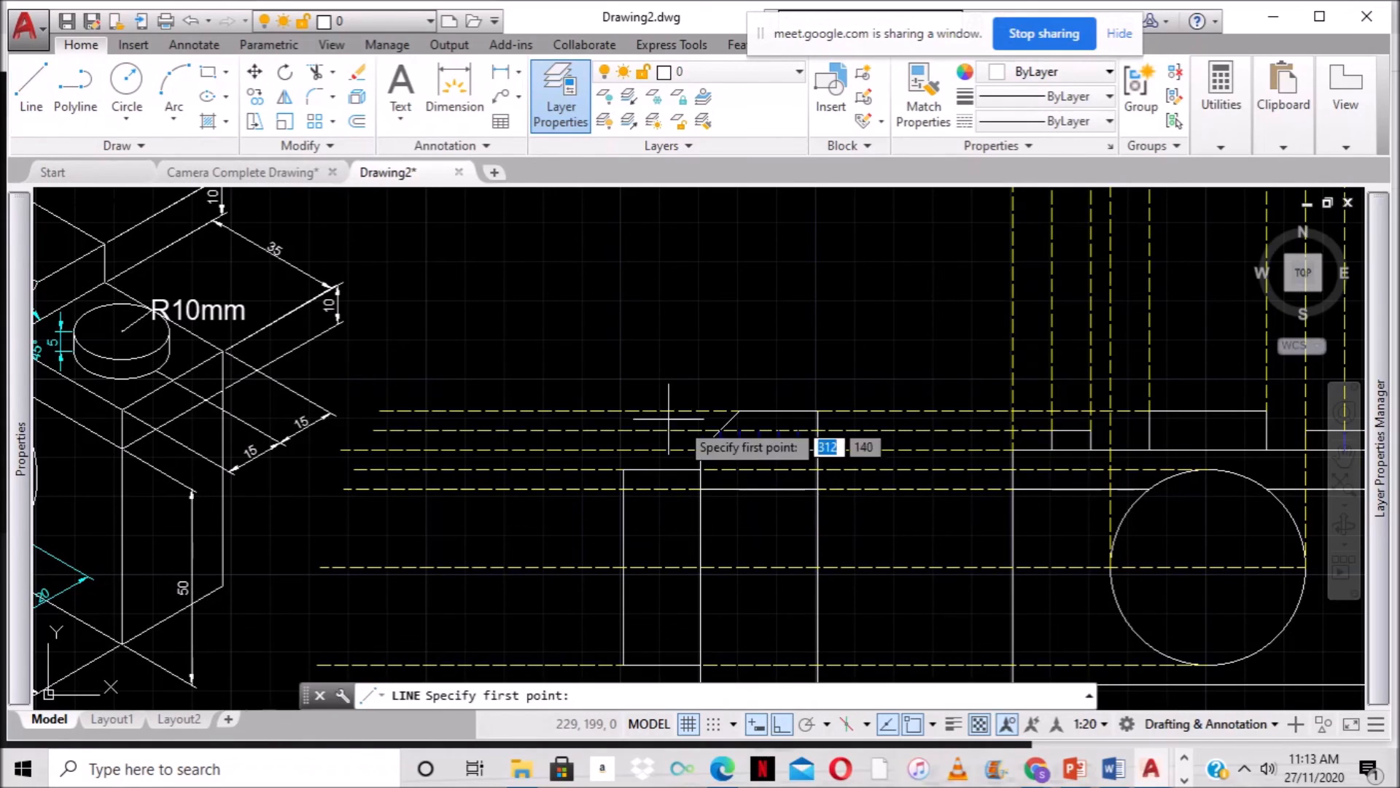
left_click(719, 430)
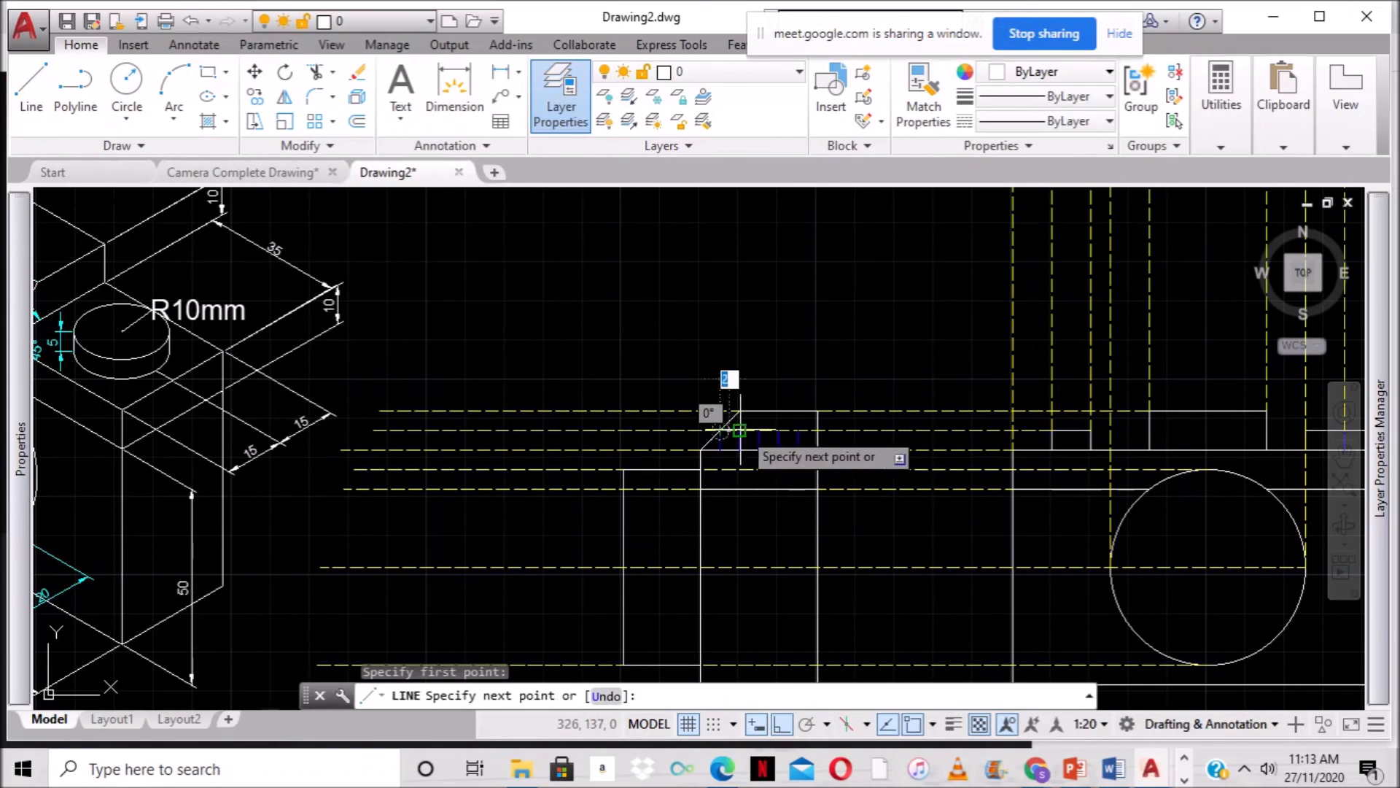
left_click(798, 431)
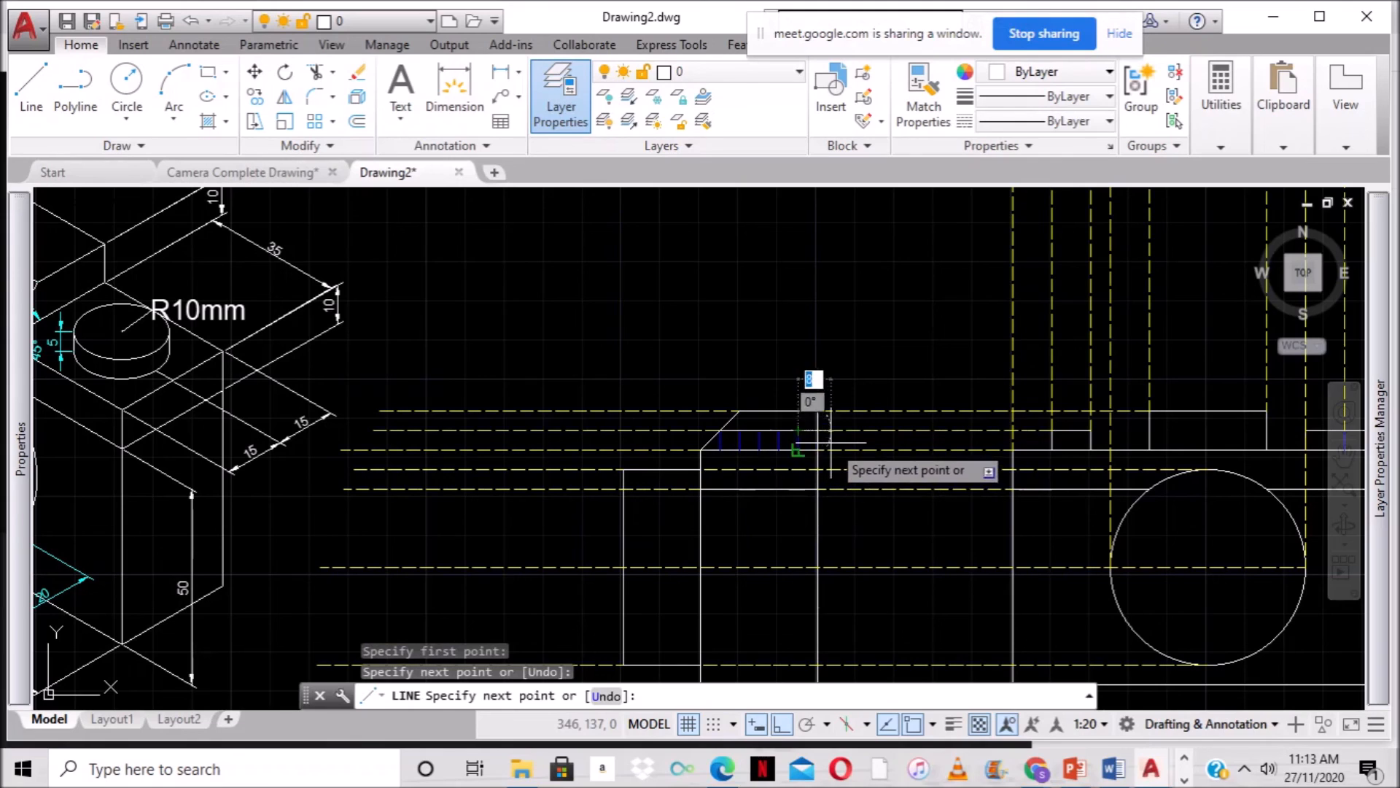
key("Return")
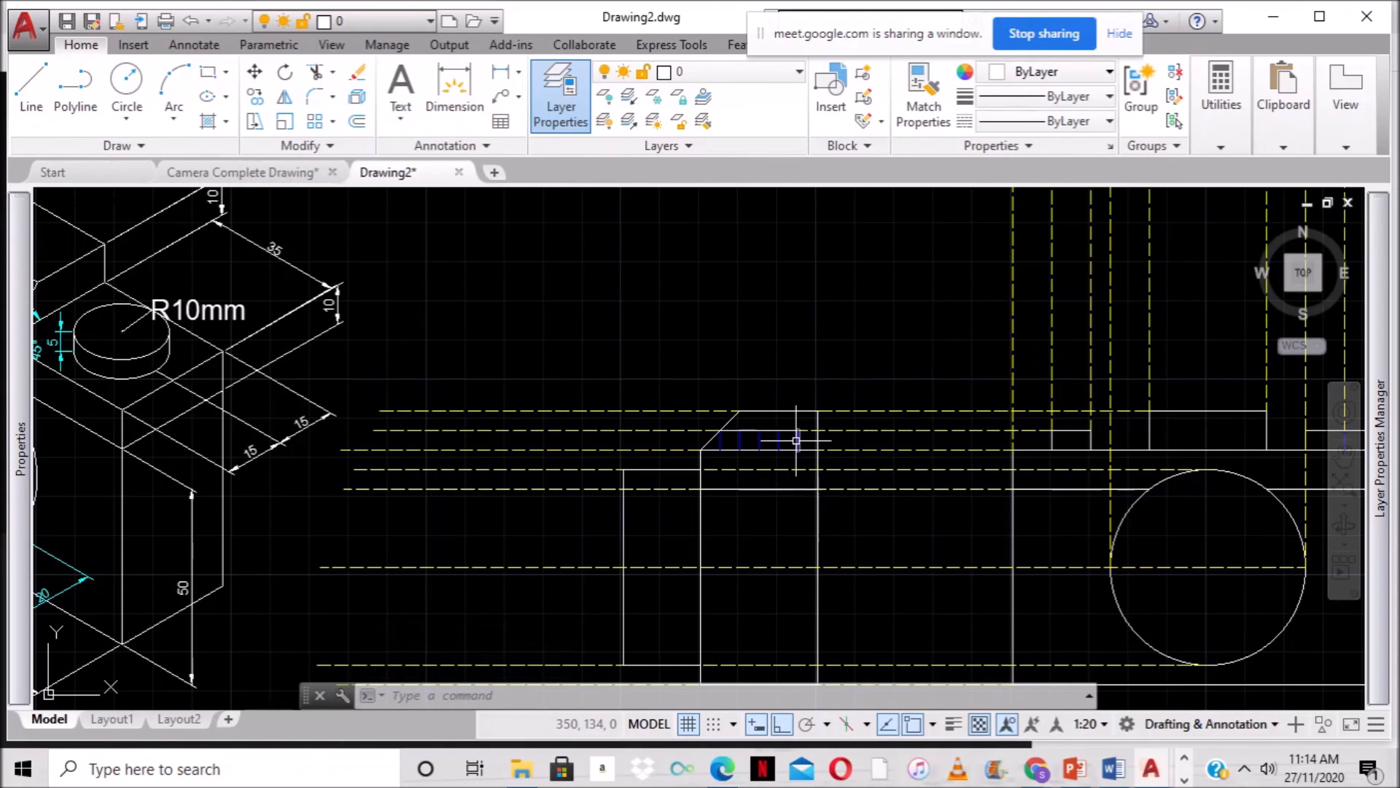
Move the two outermost offset lines in the side view's top housing to layer 0.
left_click(707, 444)
left_click(719, 439)
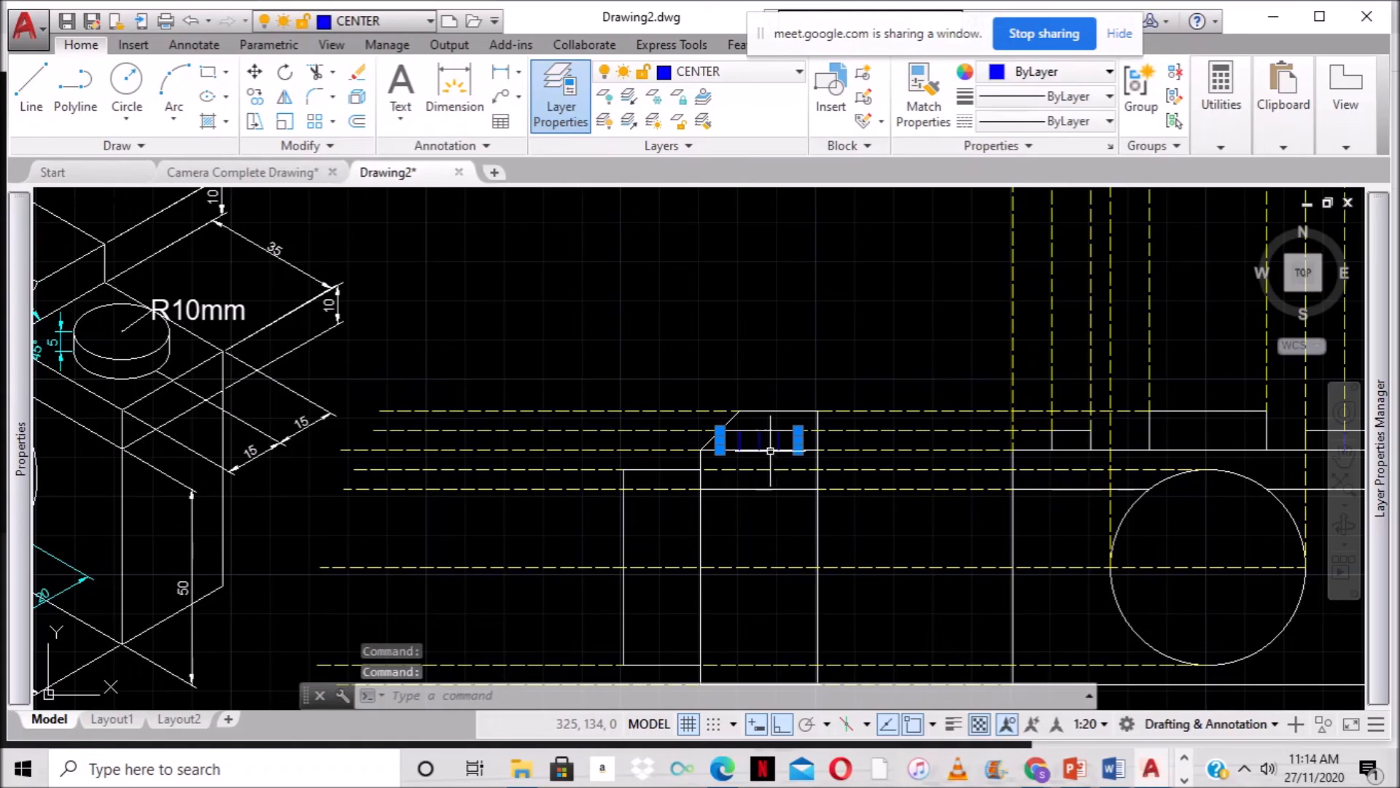
left_click(798, 72)
left_click(673, 97)
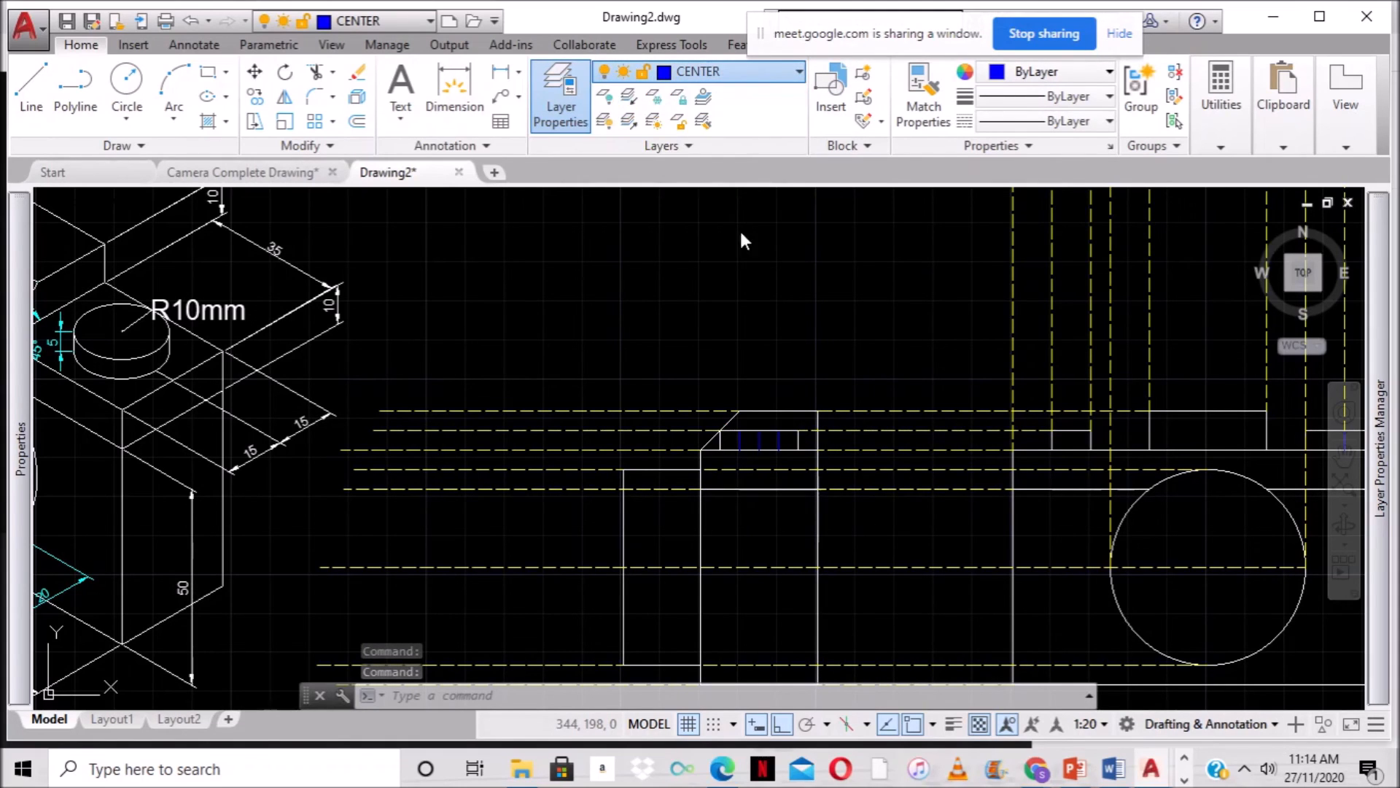
left_click(655, 540)
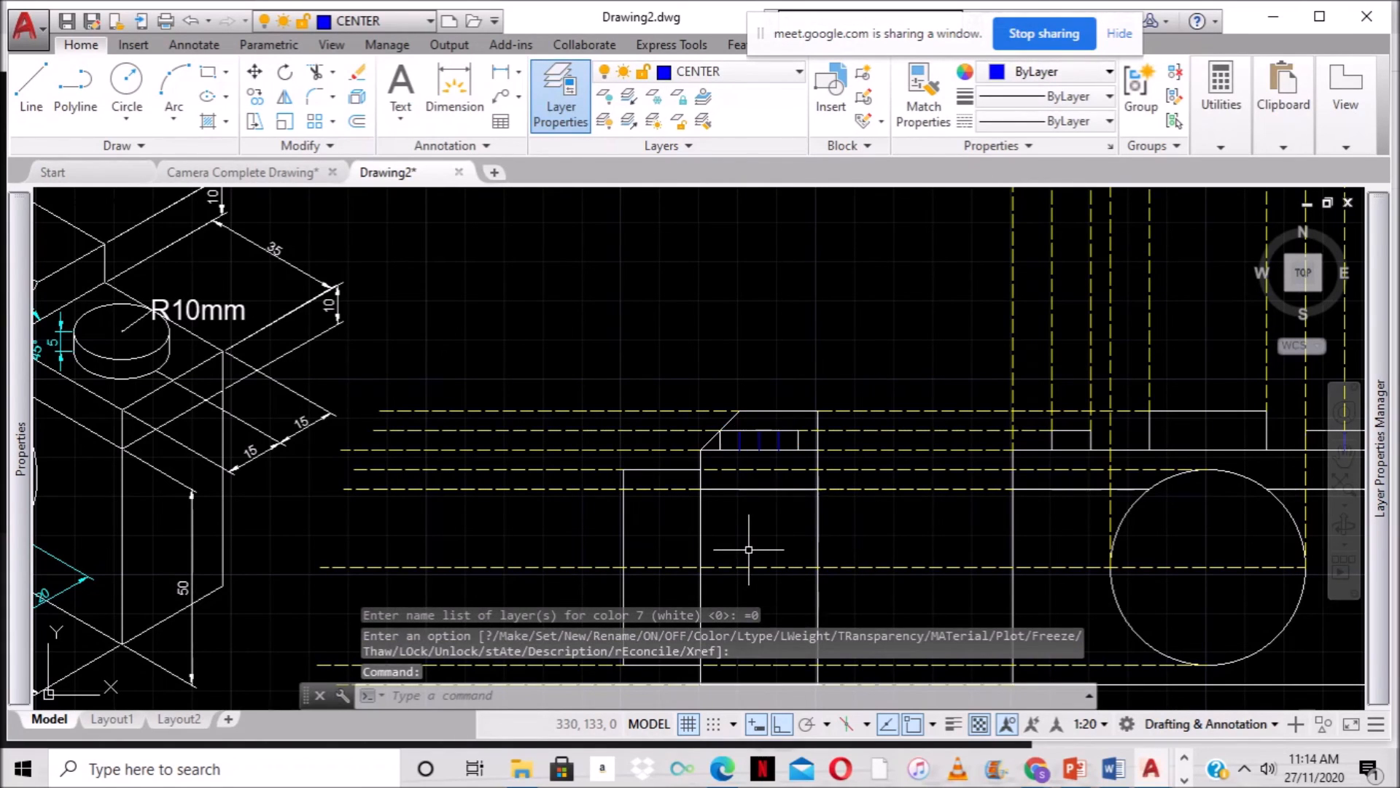
key("Escape")
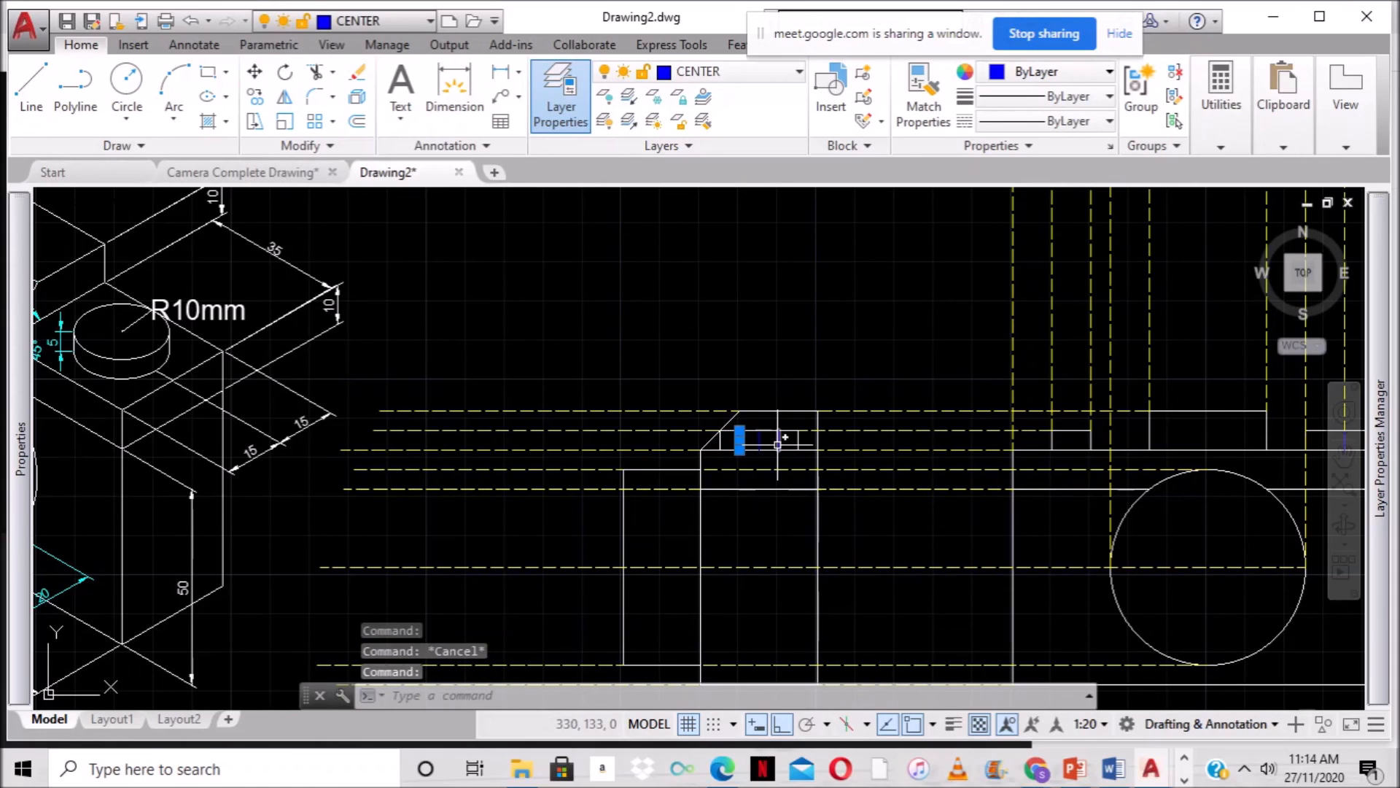
Move the two inner offset lines beside the housing's centre line to the HIDDEN layer.
left_click(777, 444)
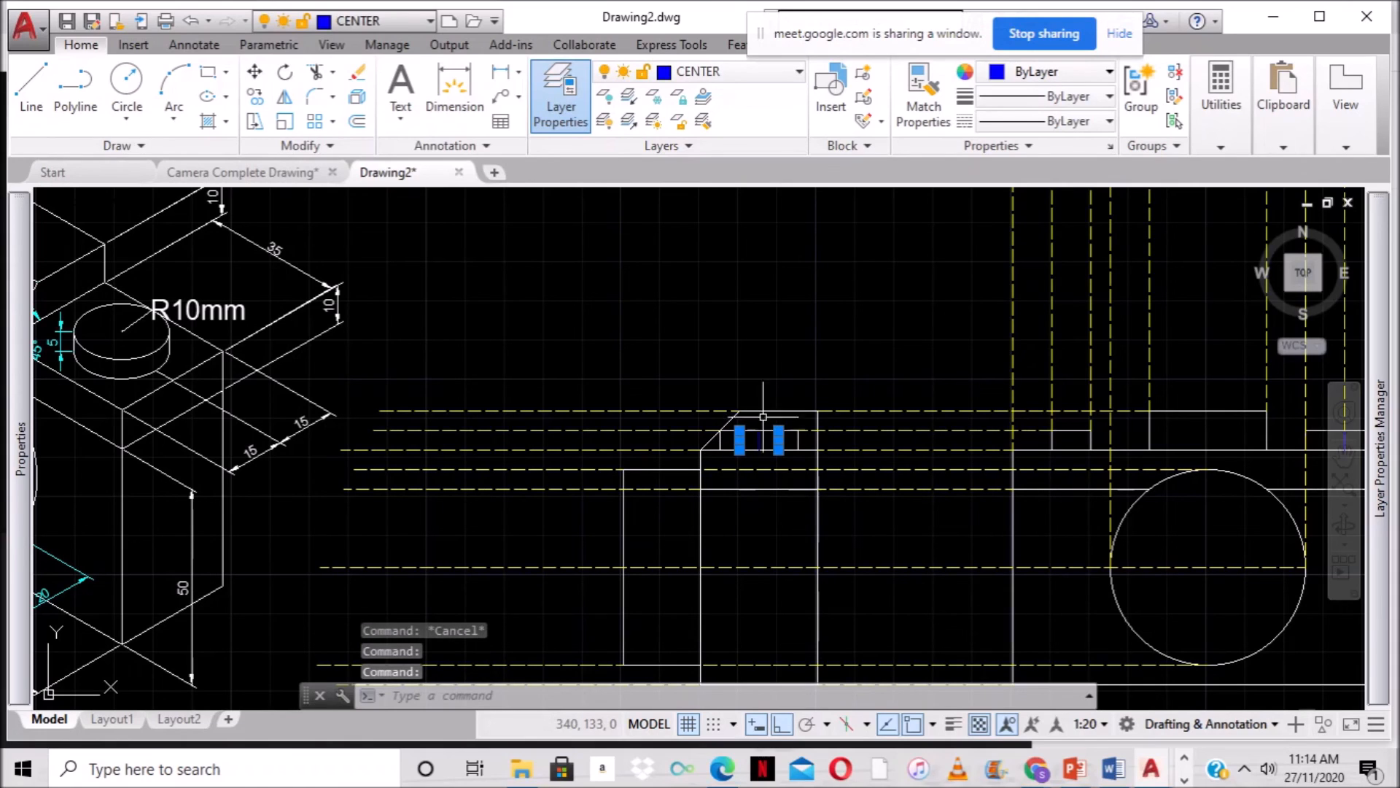
left_click(800, 72)
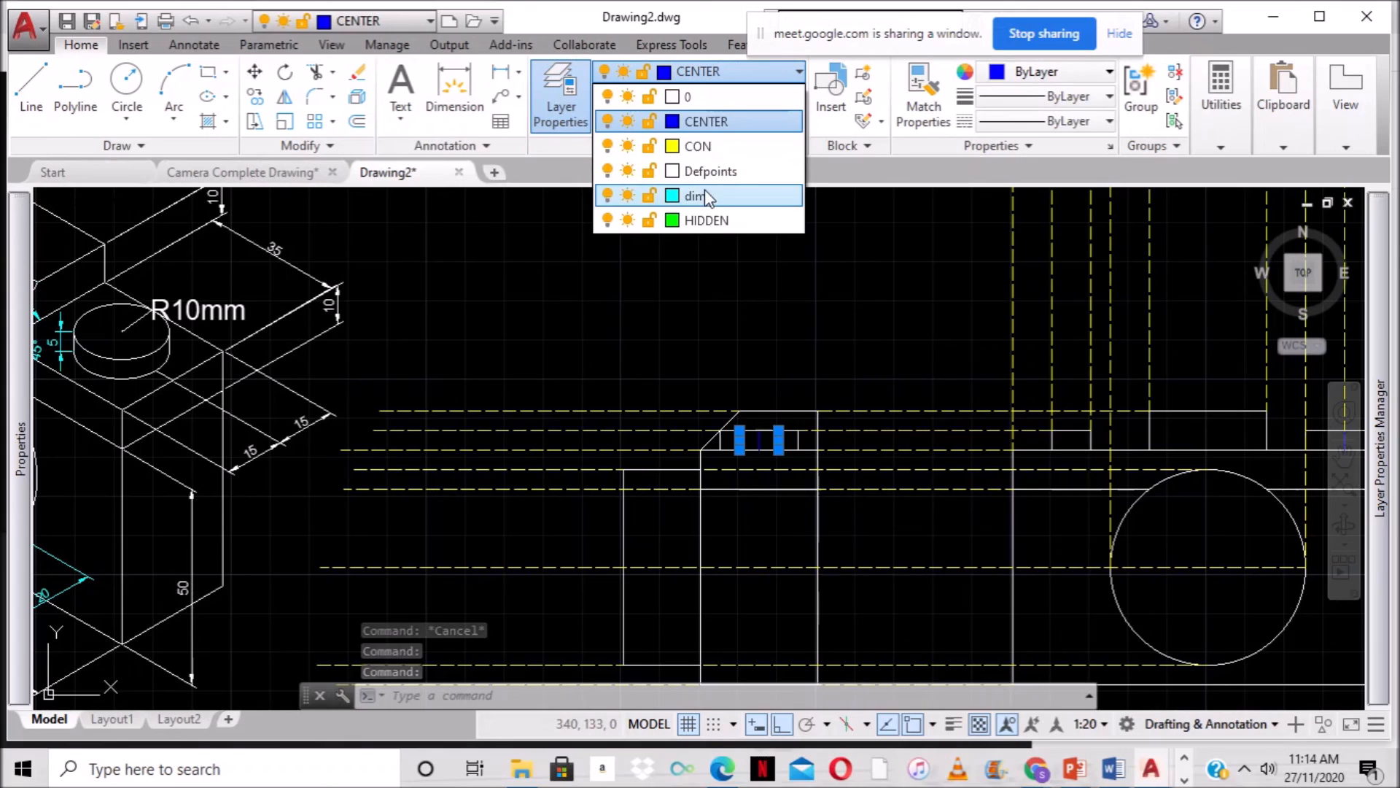
left_click(699, 220)
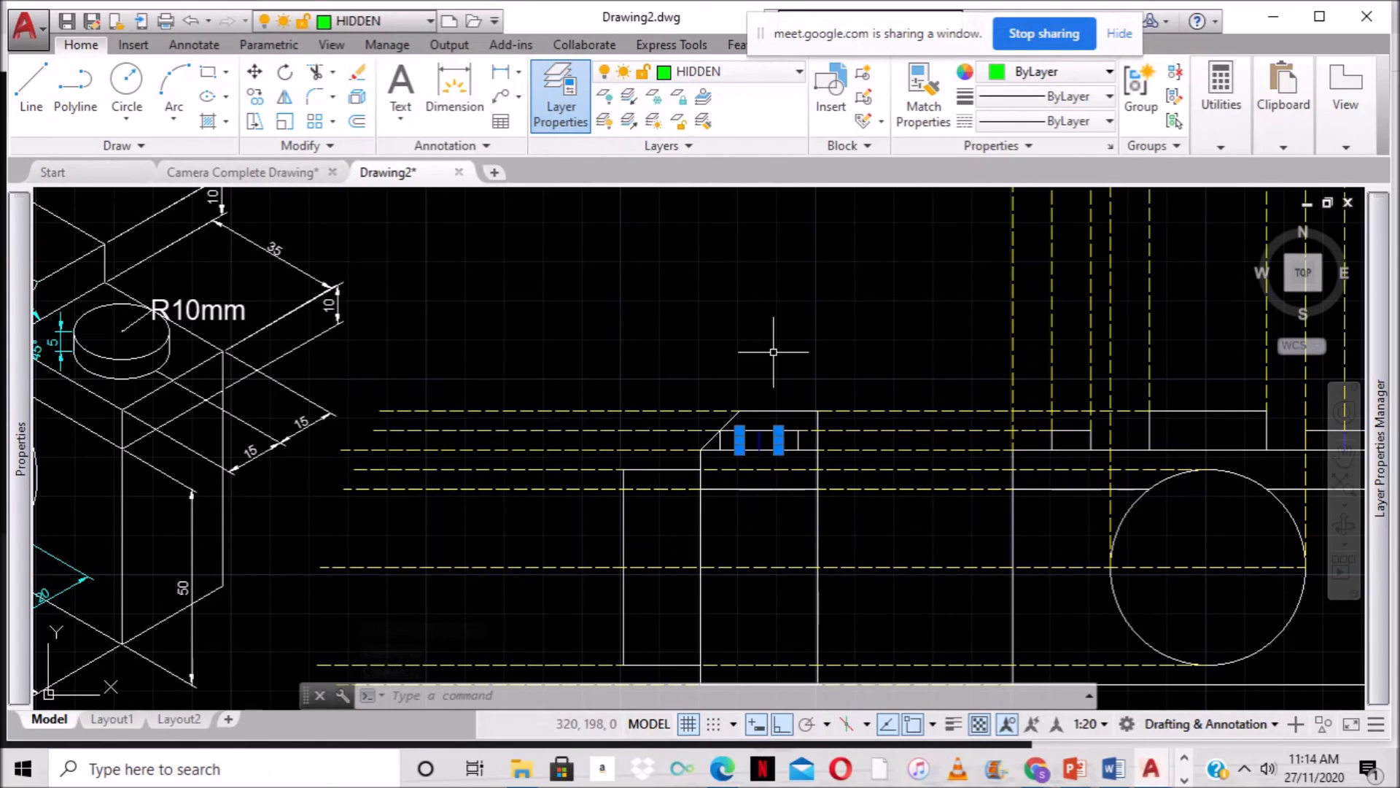
key("Escape")
Examine the side view's button details against the front view, the top view and the isometric drawing.
scroll(784, 332, "up", 4)
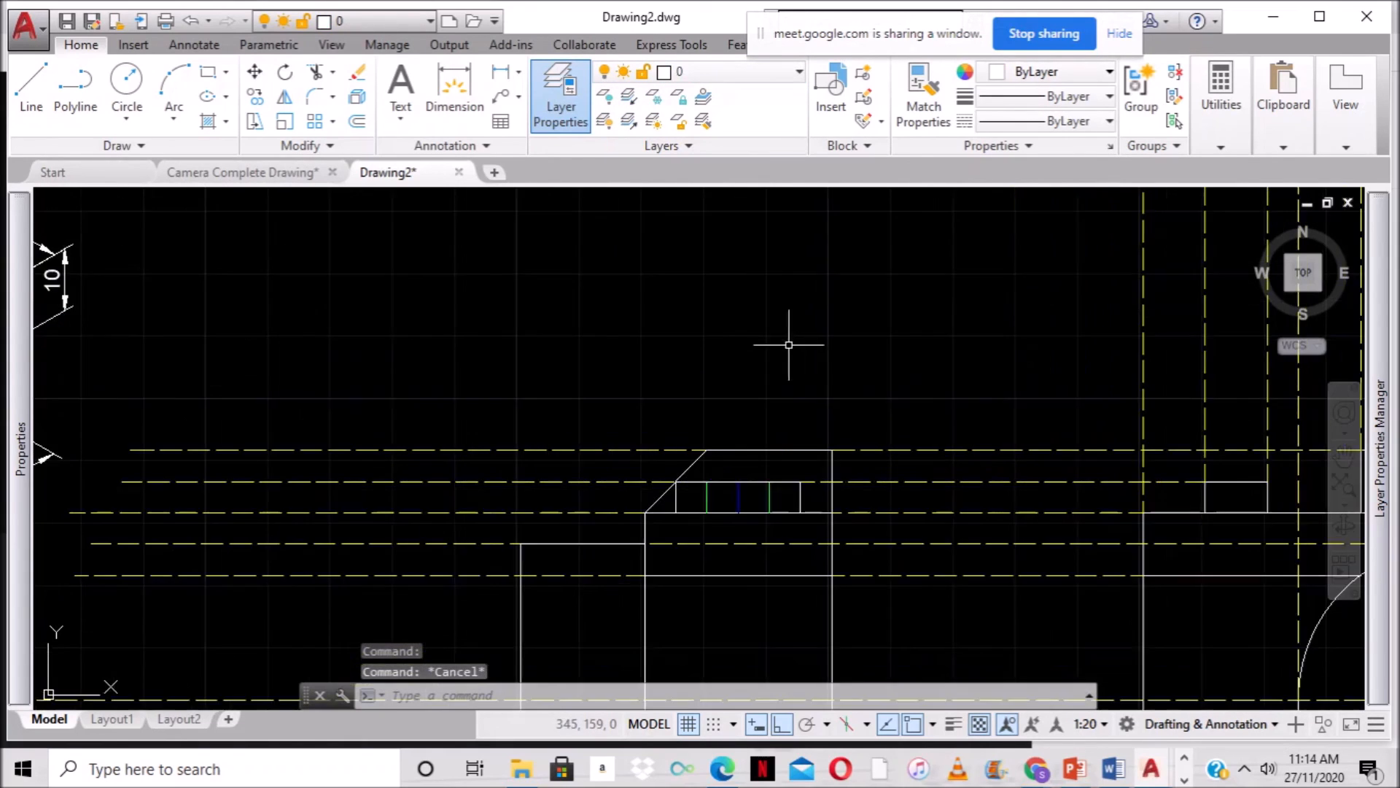
scroll(819, 325, "down", 5)
mouse_move(977, 438)
middle_mouse_down()
mouse_move(607, 346)
mouse_move(846, 410)
middle_mouse_up()
scroll(776, 293, "down", 2)
scroll(651, 320, "up", 4)
scroll(588, 397, "up", 3)
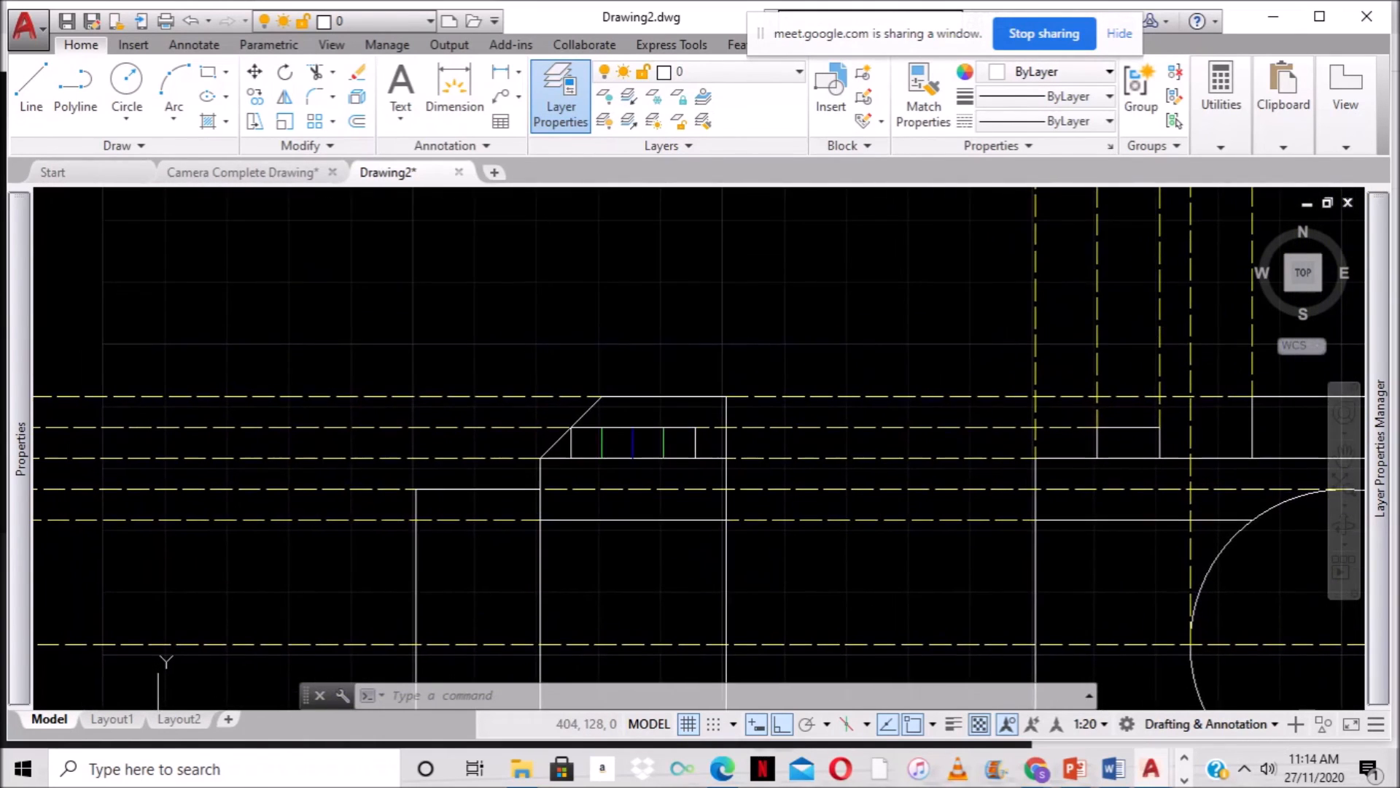
middle_click_drag(440, 278, 684, 347)
scroll(601, 352, "down", 4)
scroll(387, 337, "down", 2)
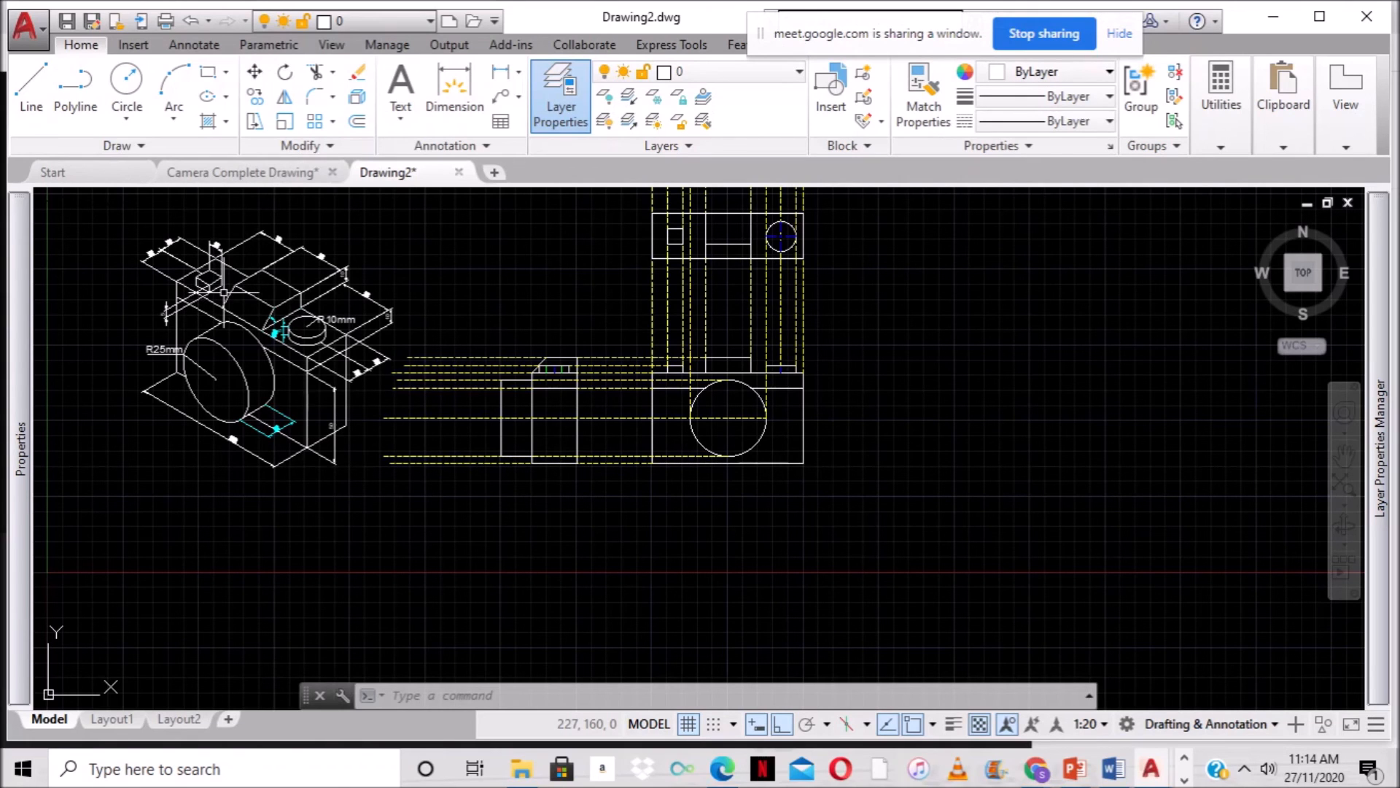
mouse_move(540, 354)
middle_mouse_down()
mouse_move(655, 487)
mouse_move(638, 529)
middle_mouse_up()
scroll(705, 397, "up", 2)
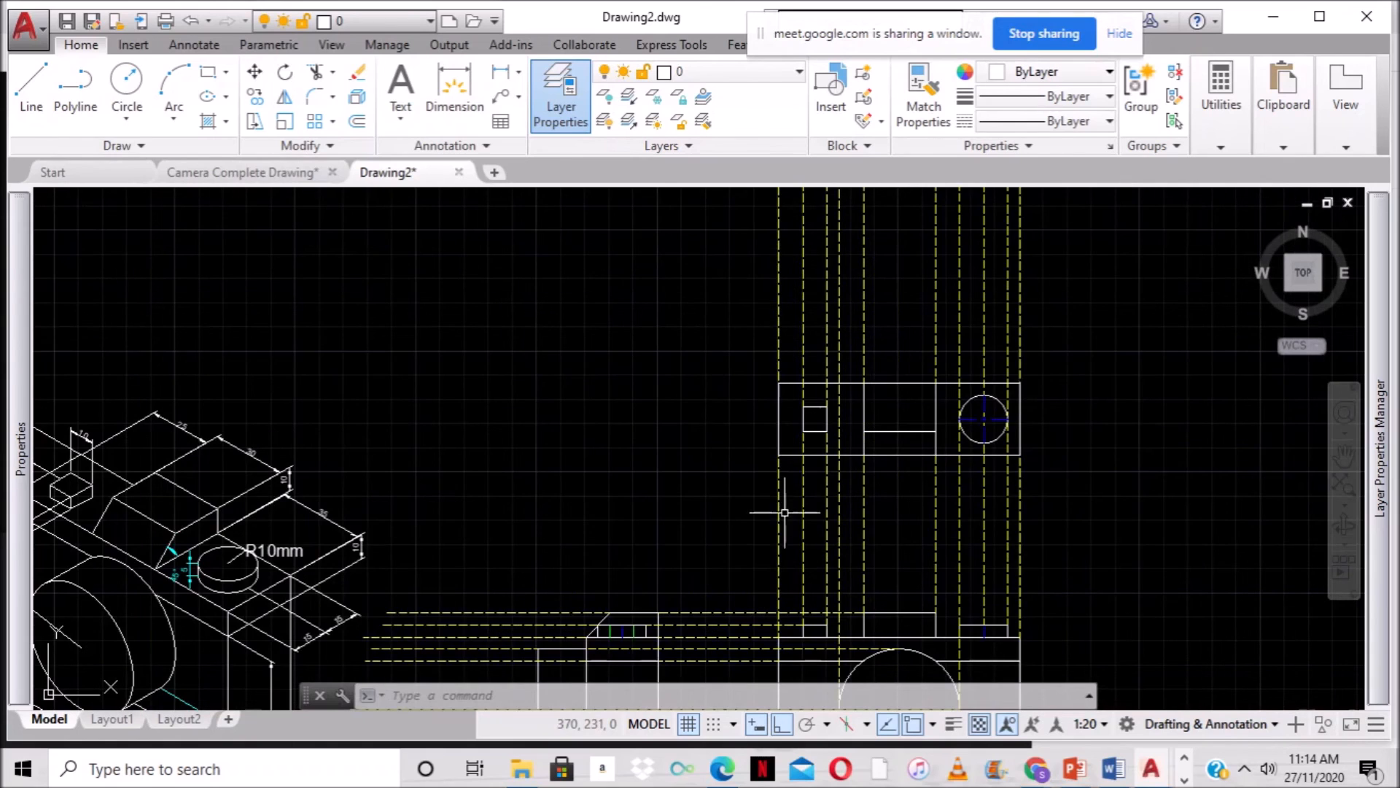
scroll(759, 477, "up", 2)
middle_click_drag(751, 469, 802, 255)
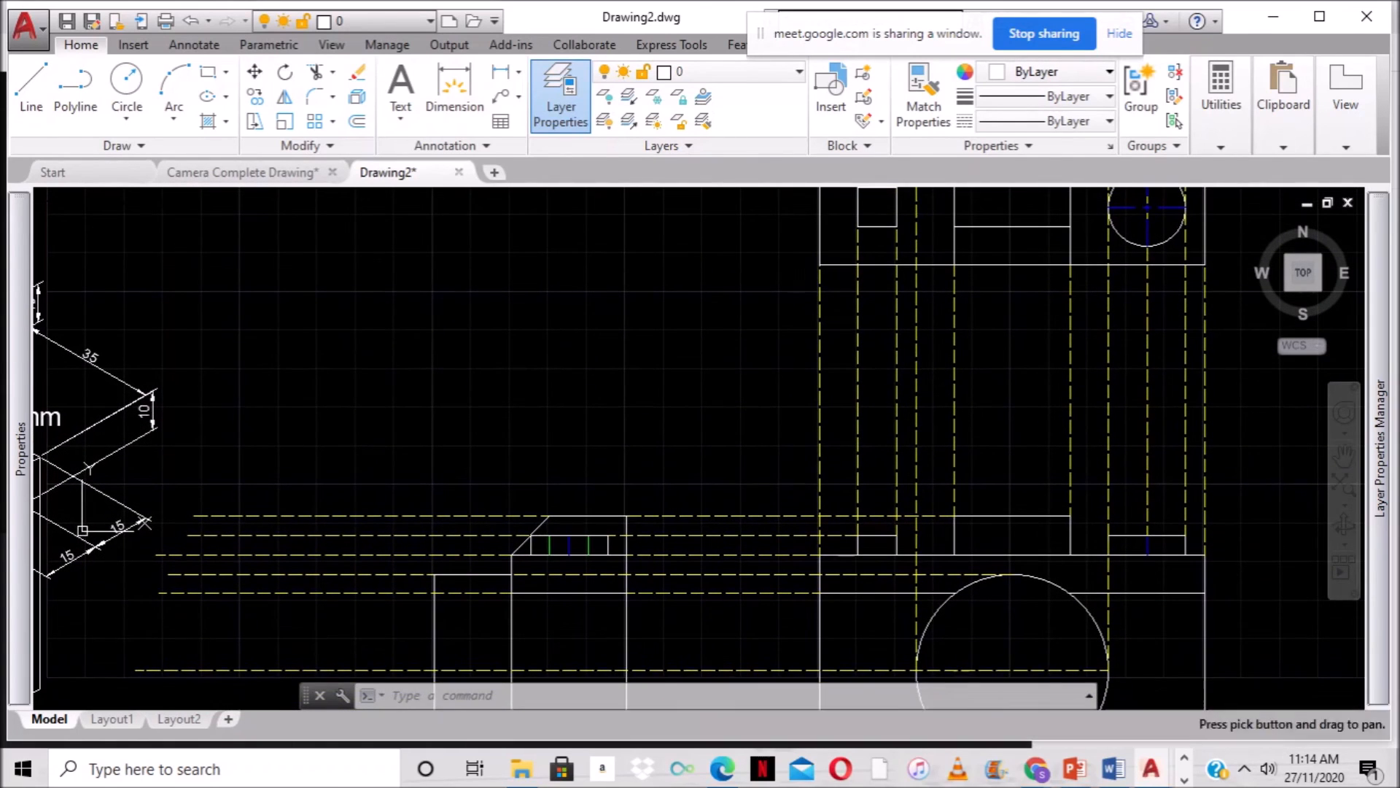
middle_click_drag(713, 458, 676, 353)
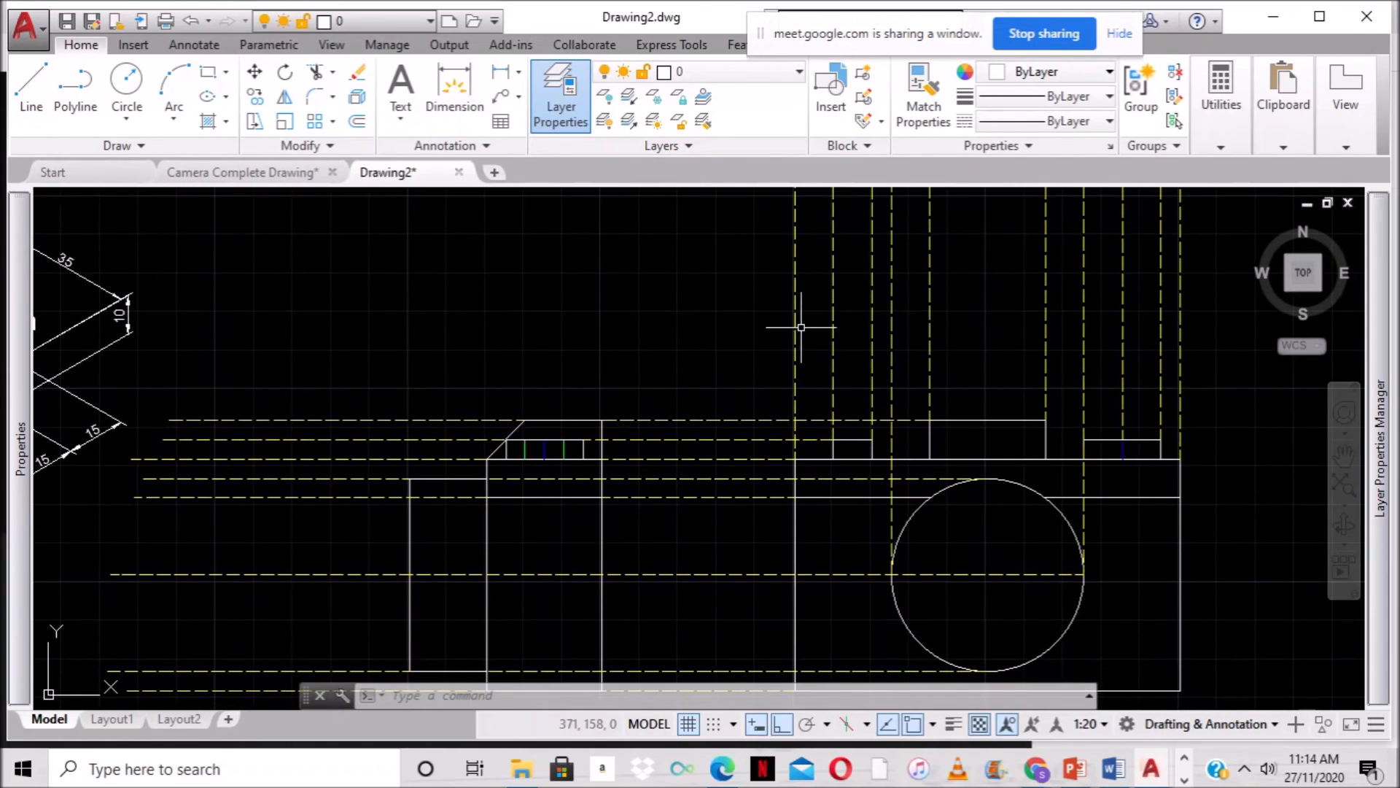
scroll(801, 327, "down", 2)
scroll(822, 562, "down", 1)
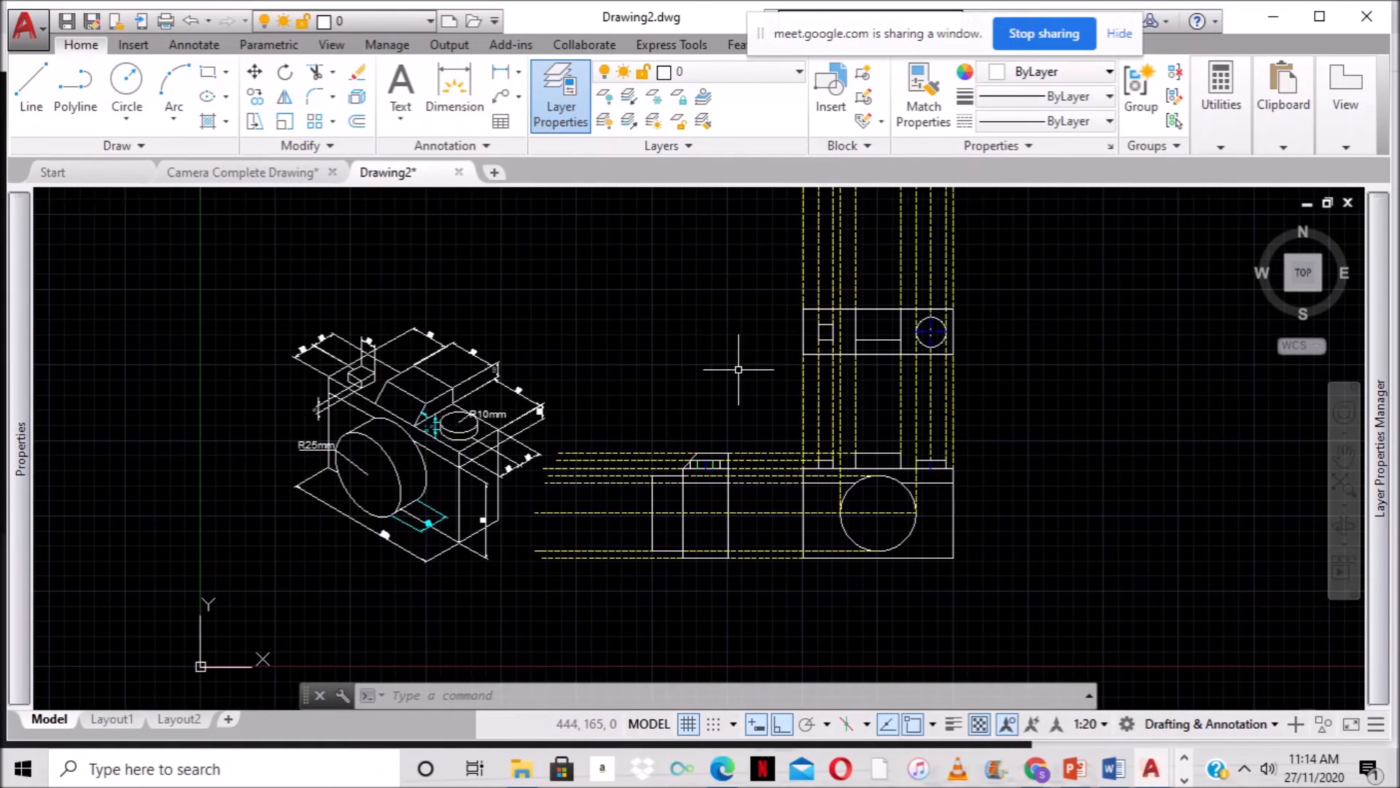
Set the linetype scale of the two green hidden lines in the side view's top housing to 30.
scroll(748, 410, "up", 3)
middle_click_drag(739, 482, 755, 378)
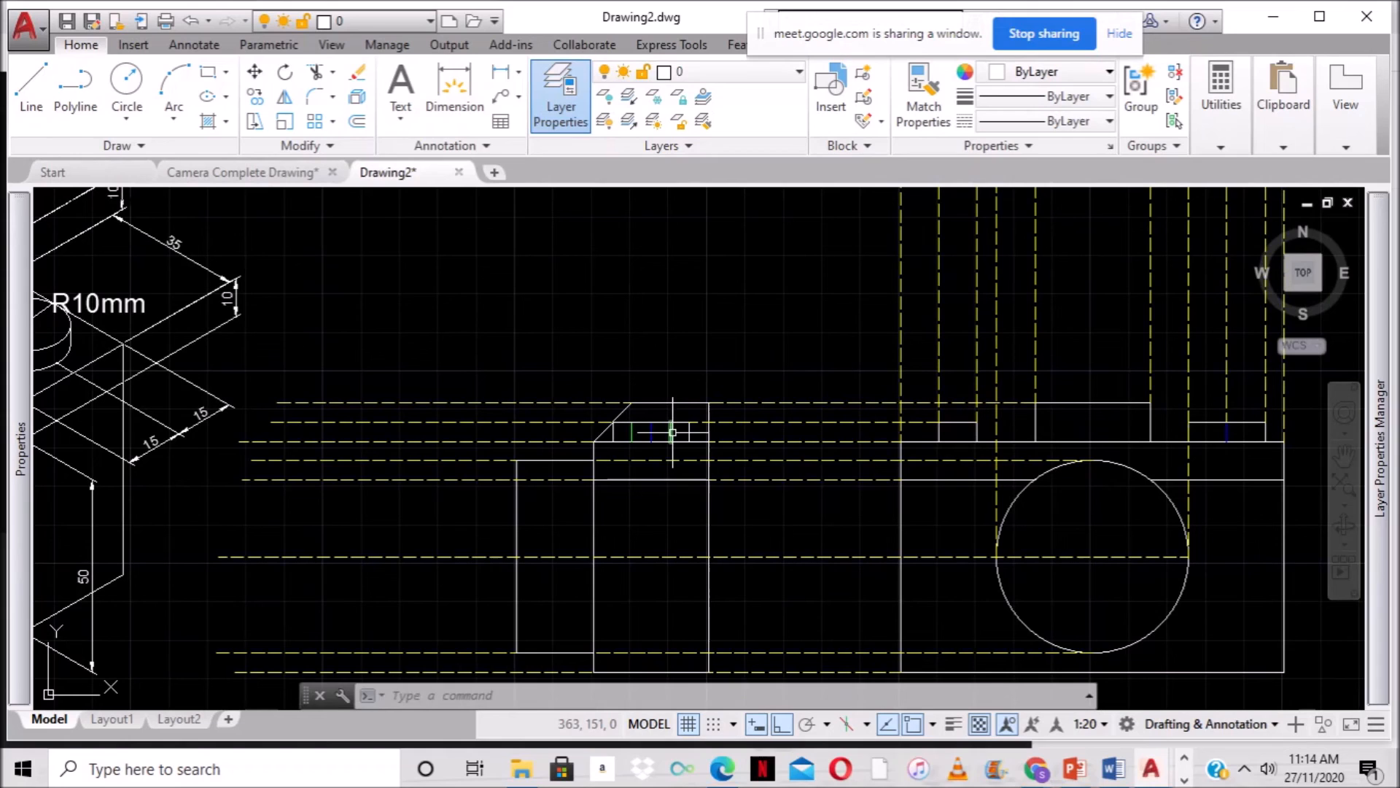
left_click(672, 433)
left_click(630, 435)
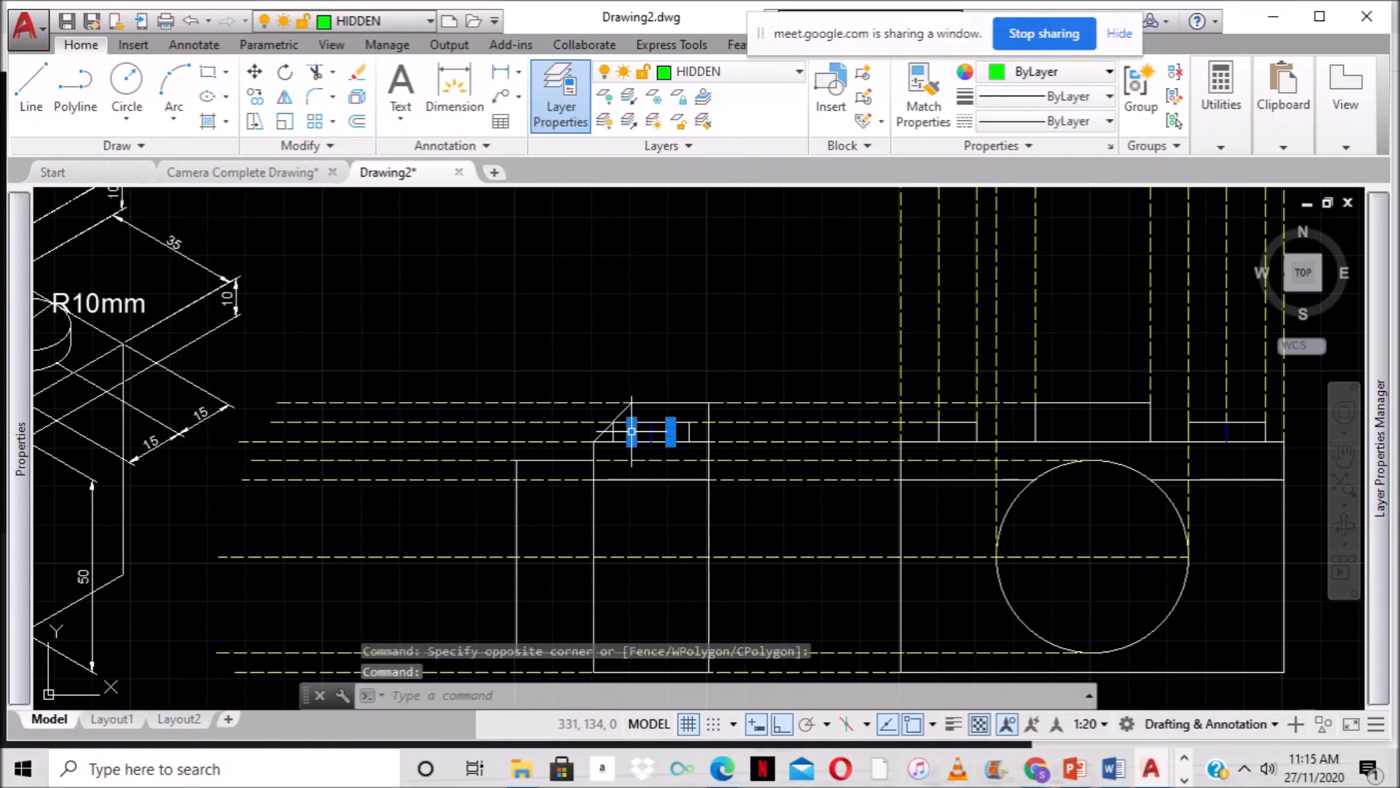
right_click(632, 432)
left_click(701, 714)
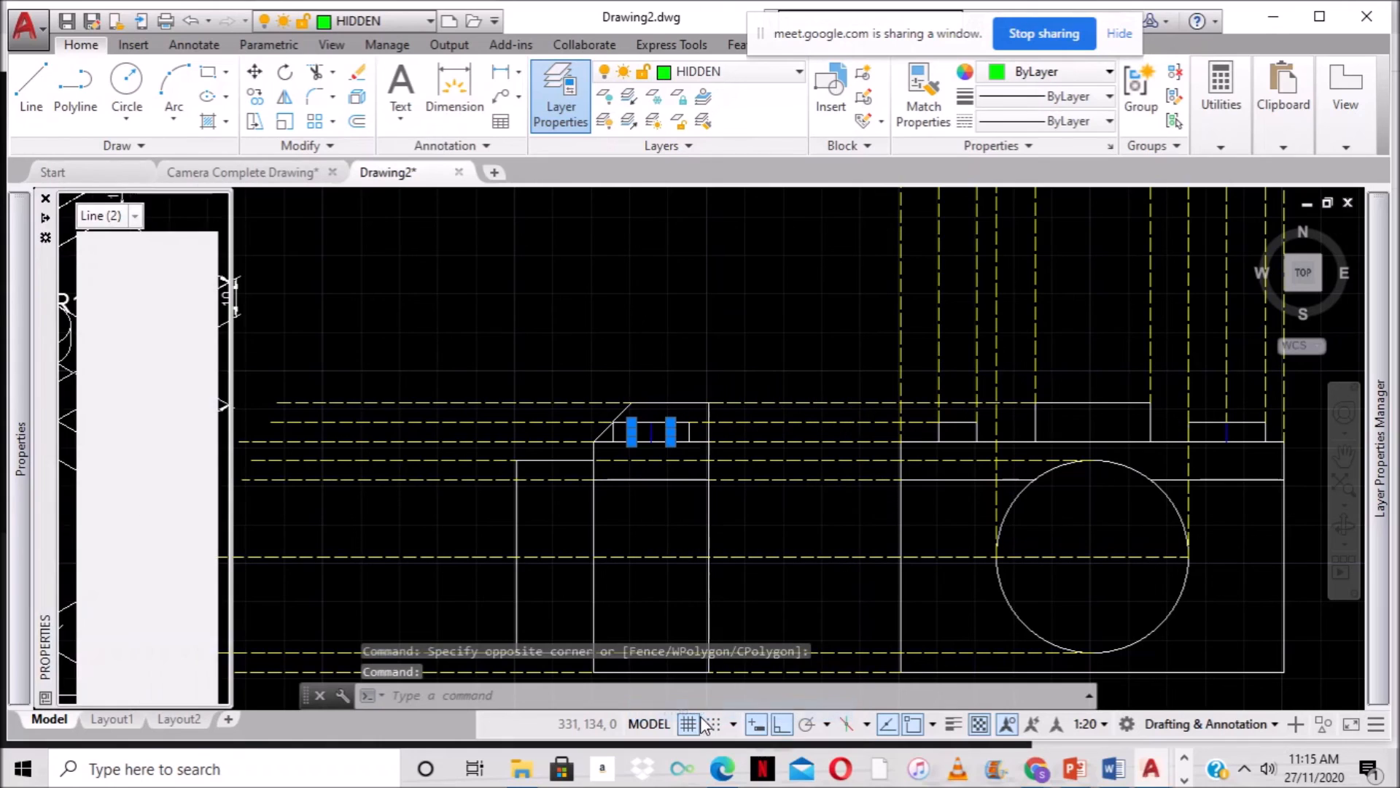
left_click(175, 321)
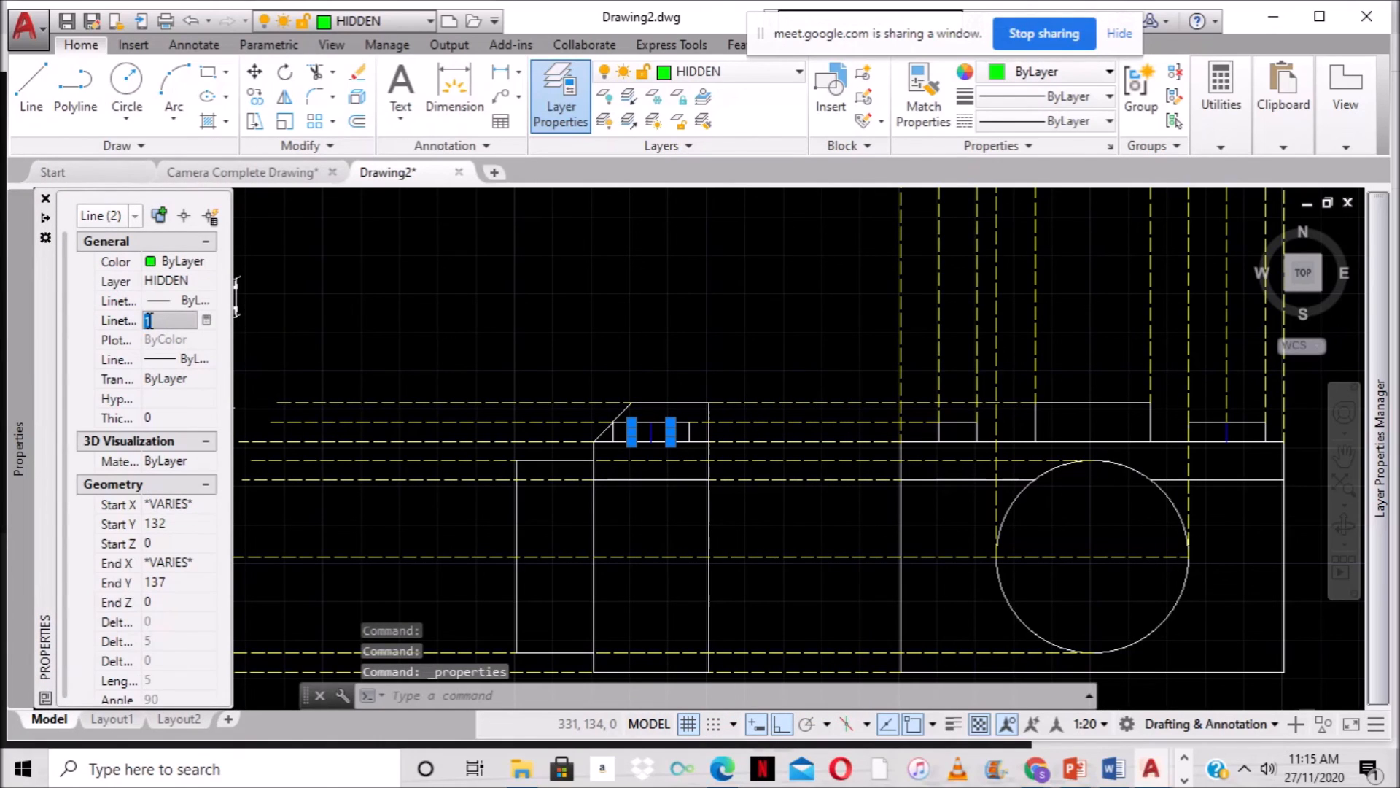
type("30")
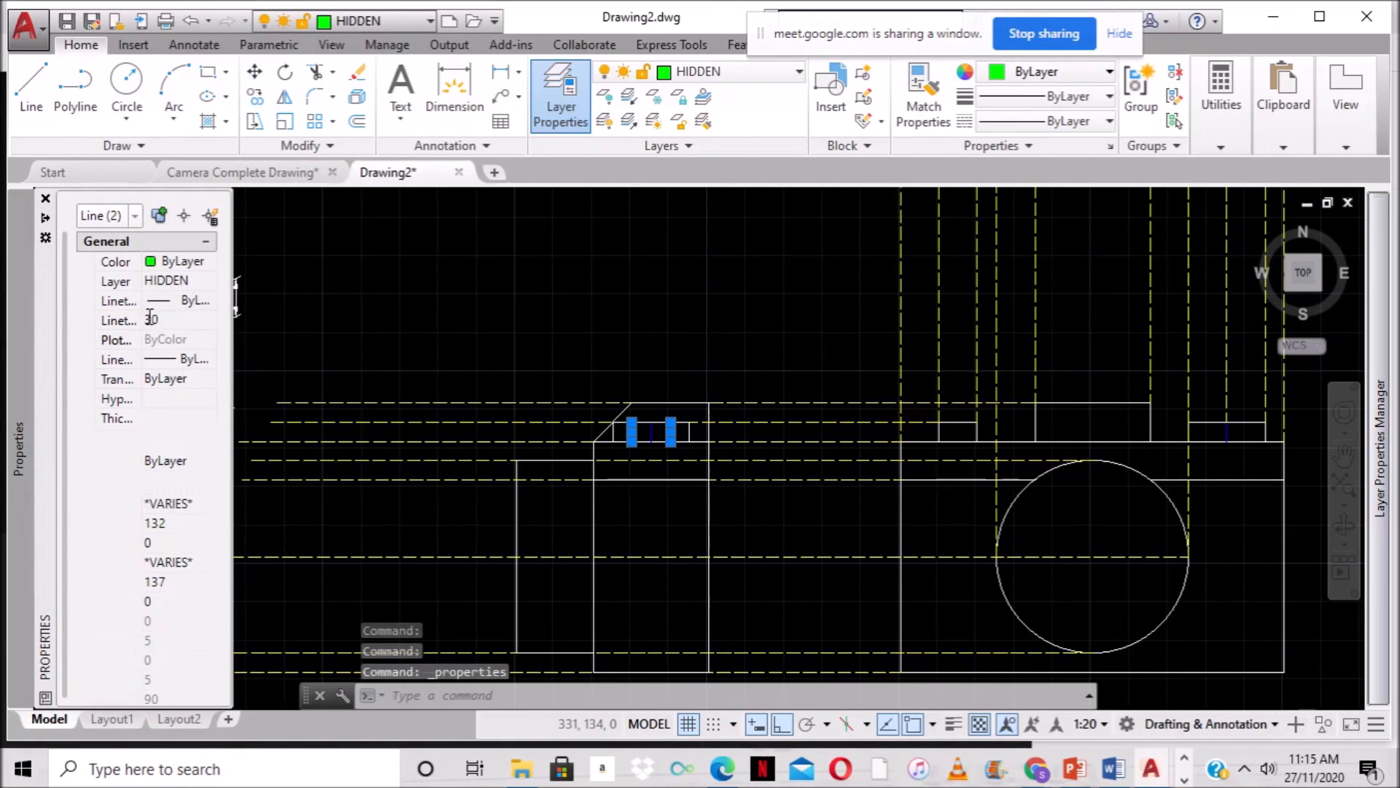
key("Return")
key("Escape")
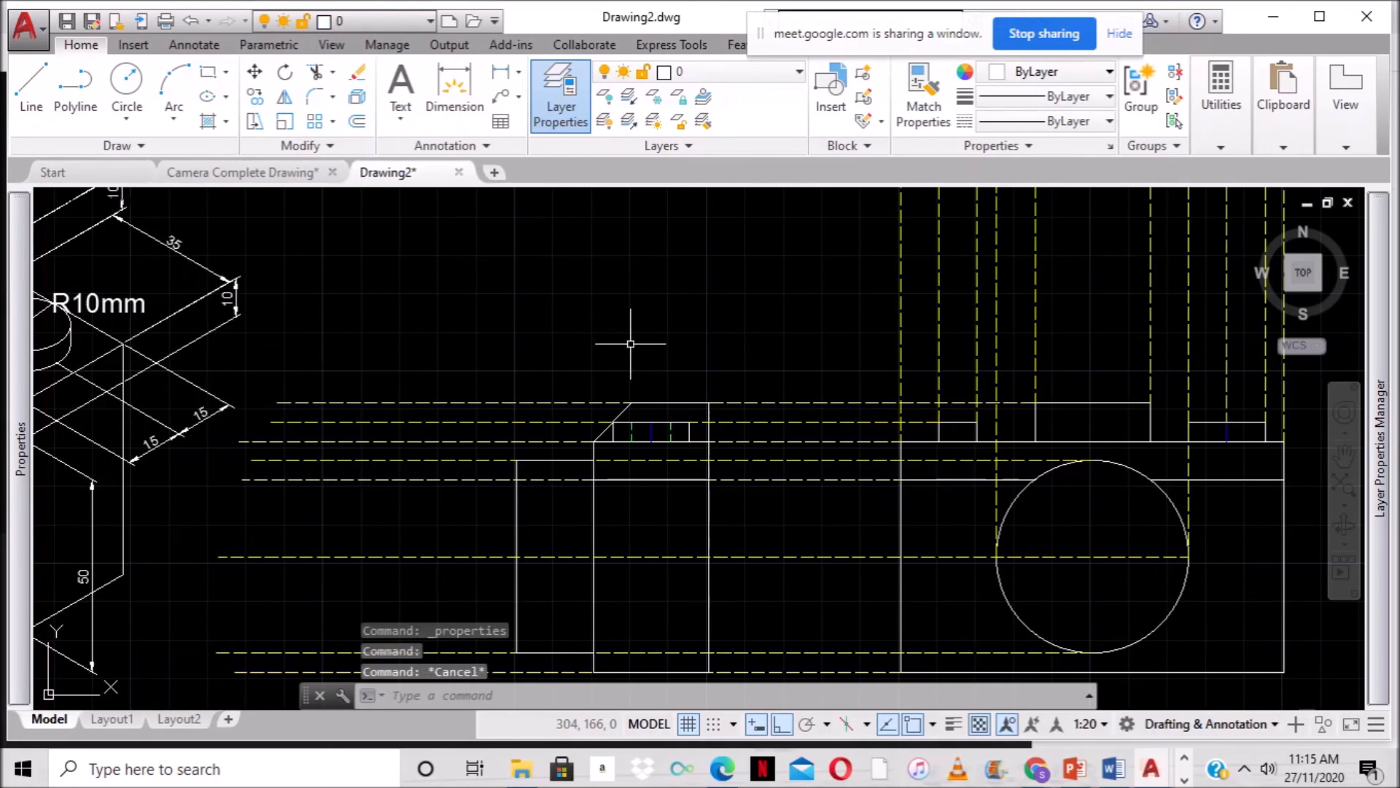
Examine the dash patterns of the hidden lines and the centre line in the side view's top housing.
scroll(663, 350, "up", 5)
scroll(690, 423, "up", 4)
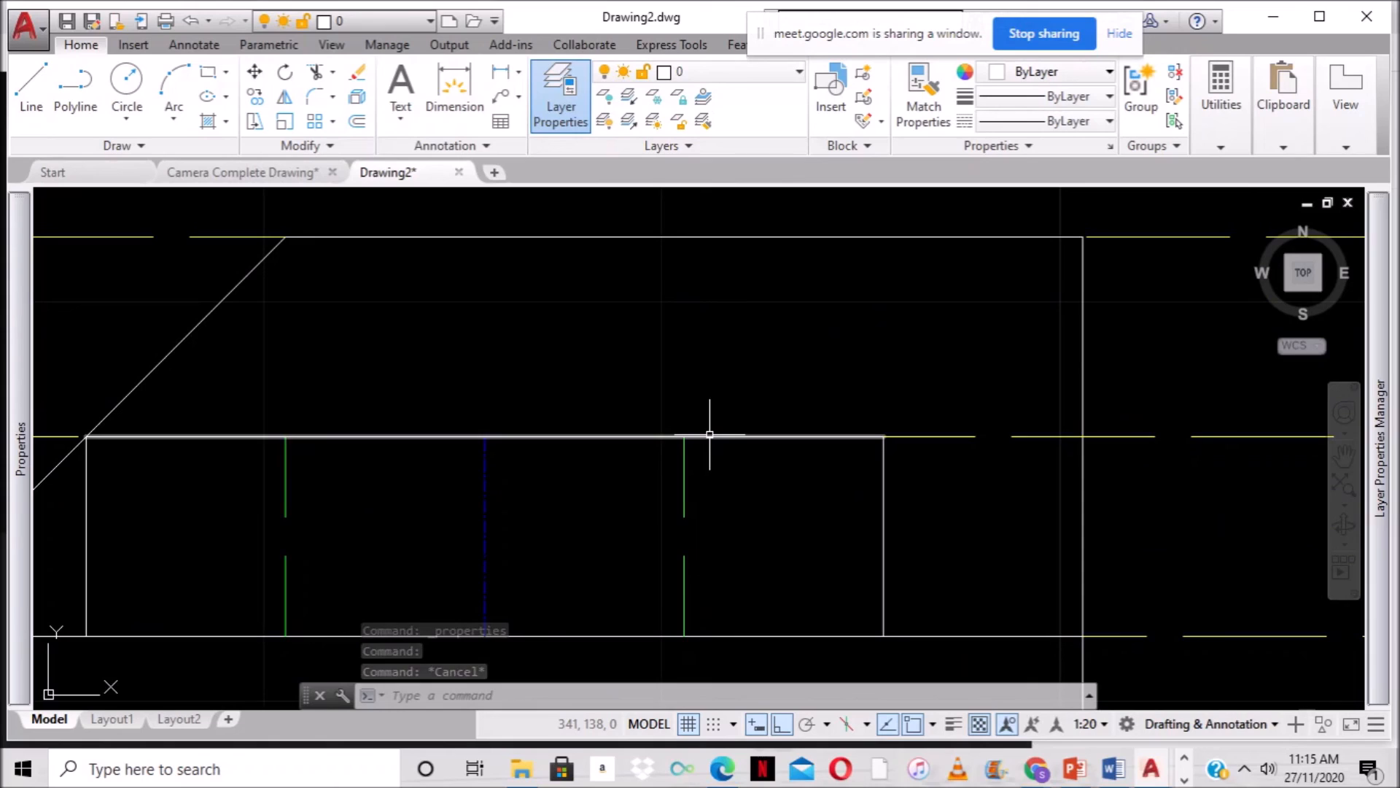
scroll(487, 514, "up", 5)
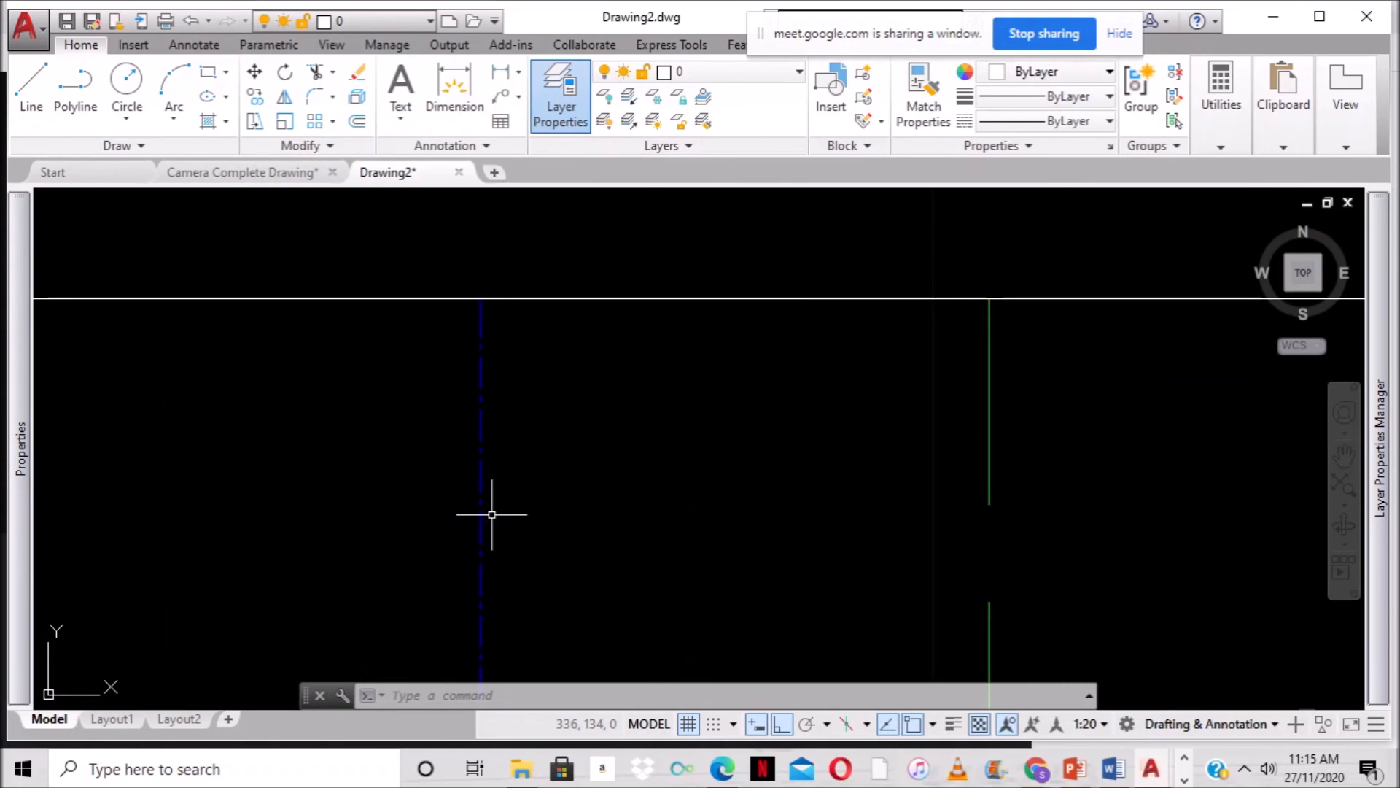
scroll(574, 456, "down", 2)
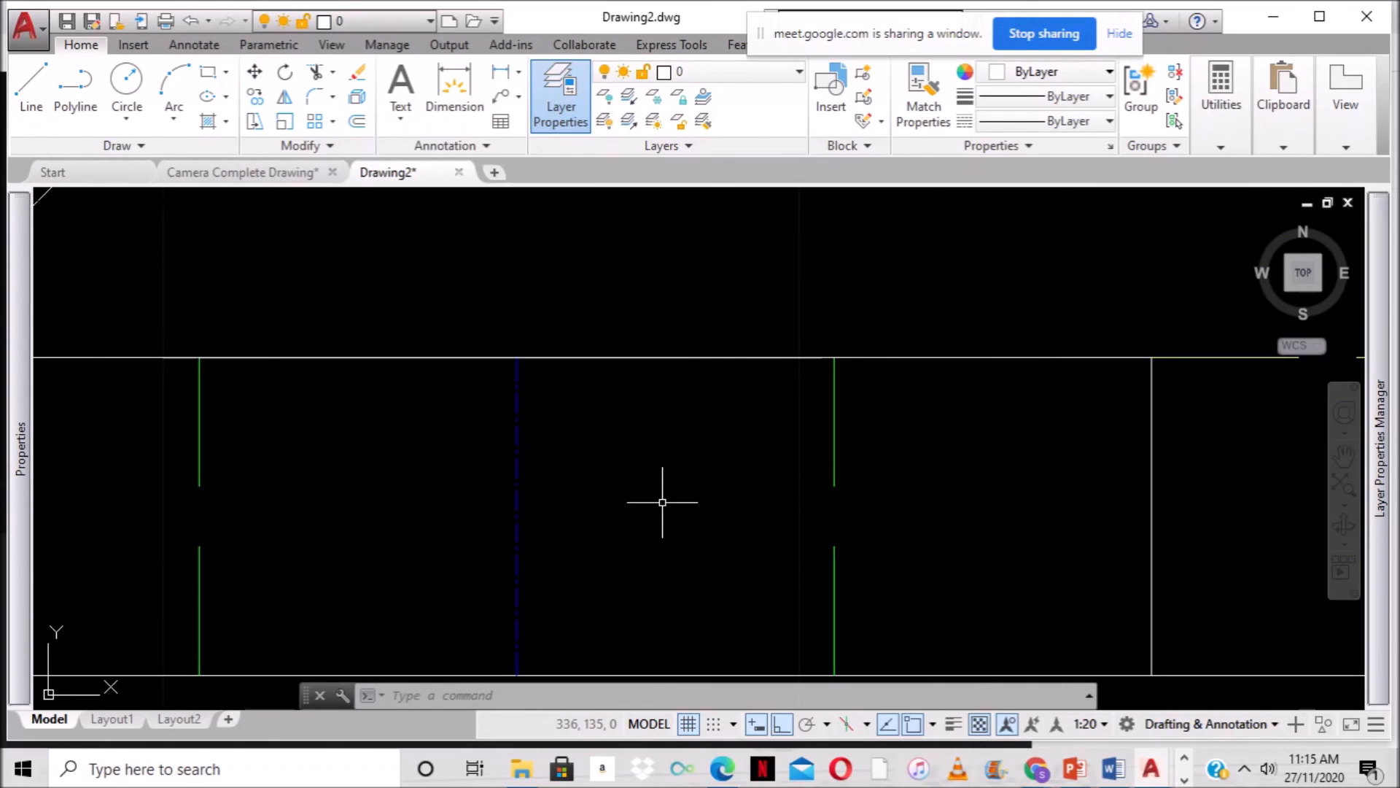
scroll(517, 503, "down", 5)
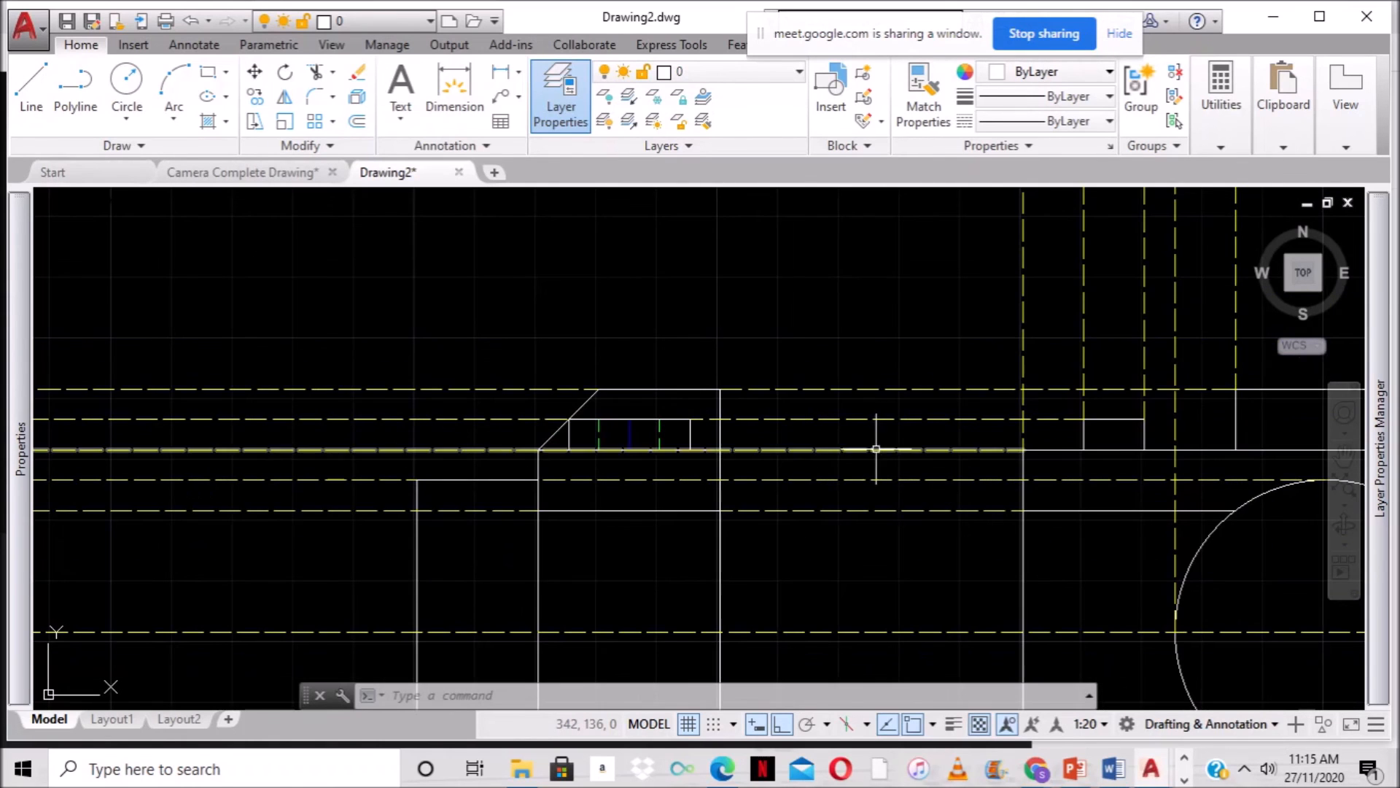
Turn off the CON layer to hide the projection lines around the three orthographic views.
scroll(1021, 441, "down", 2)
mouse_move(1092, 440)
middle_mouse_down()
mouse_move(911, 388)
mouse_move(886, 395)
mouse_move(886, 506)
mouse_move(779, 590)
middle_mouse_up()
scroll(916, 367, "down", 2)
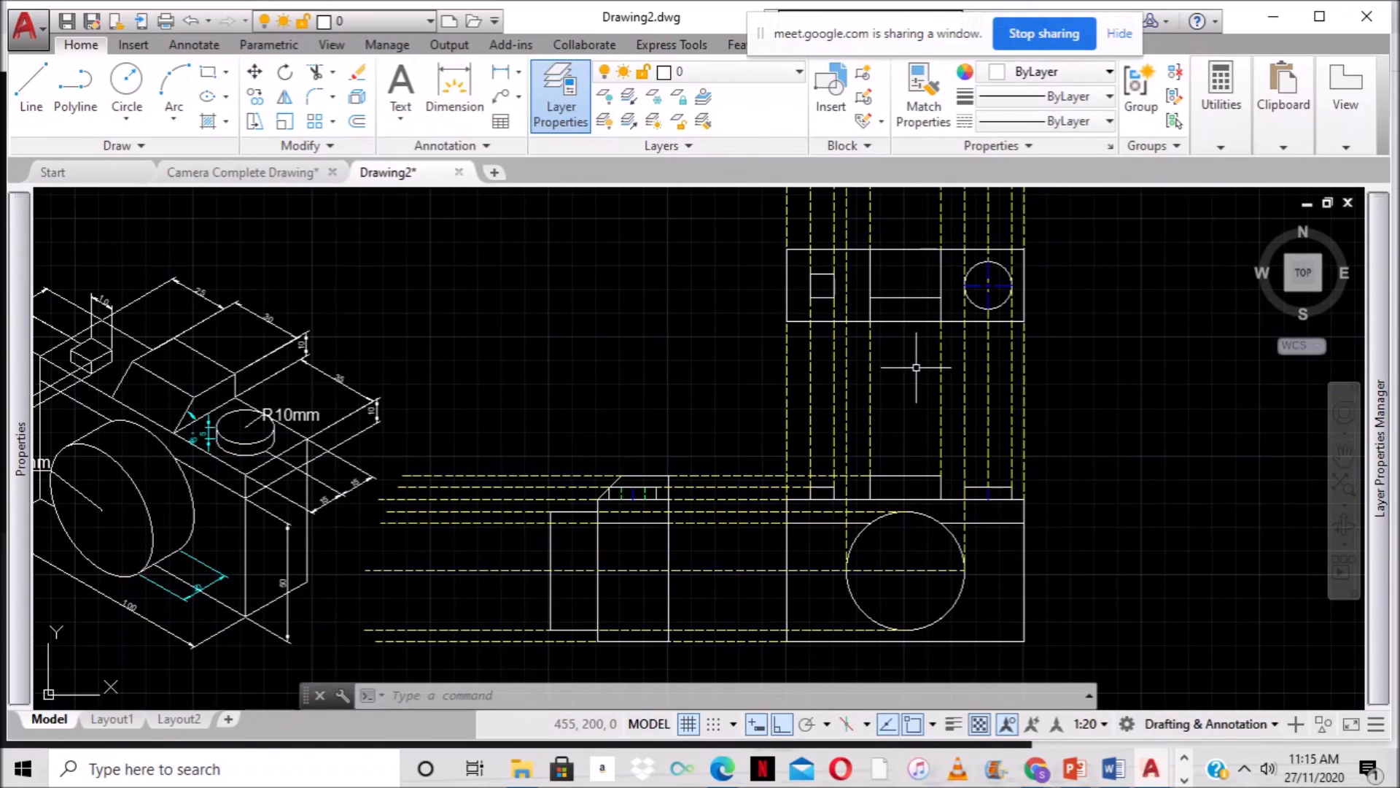
left_click(800, 71)
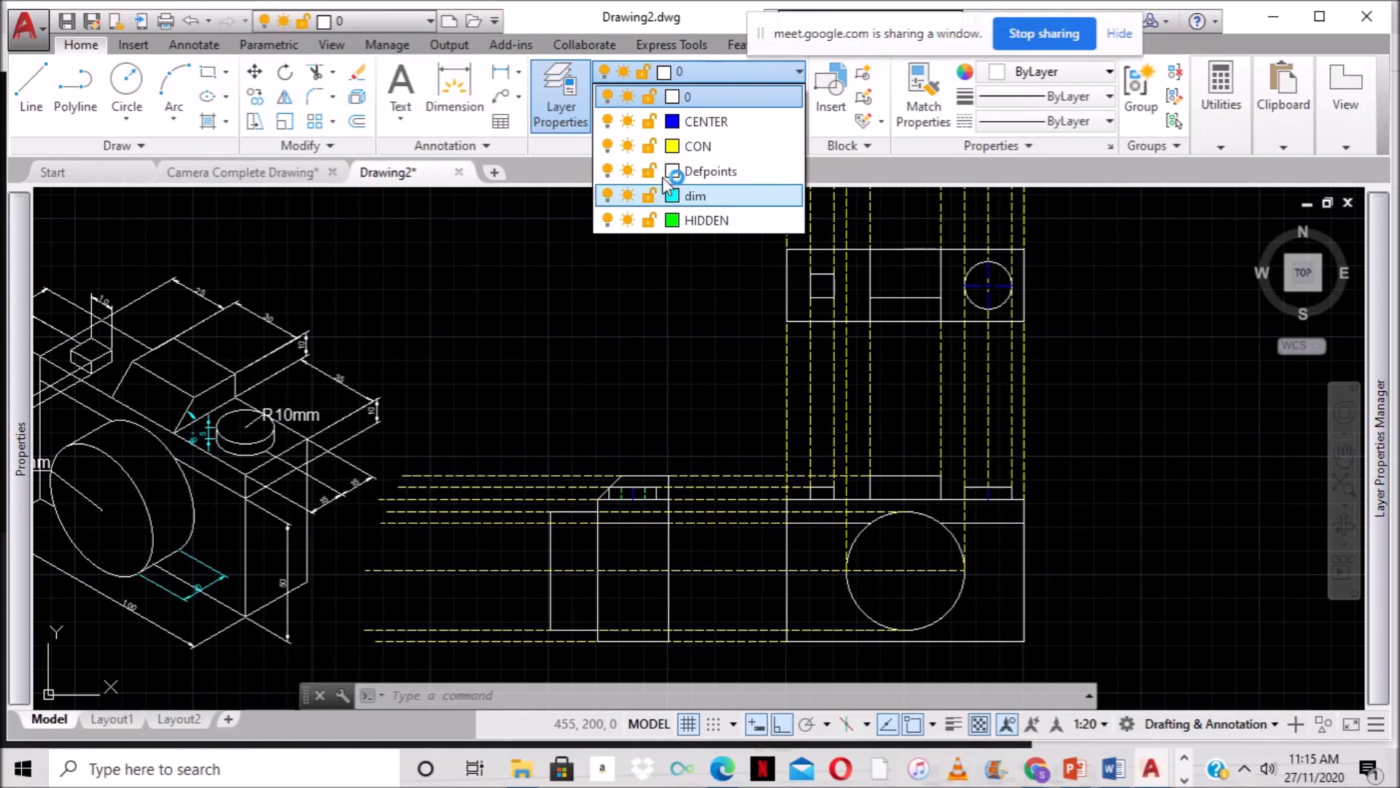
left_click(608, 146)
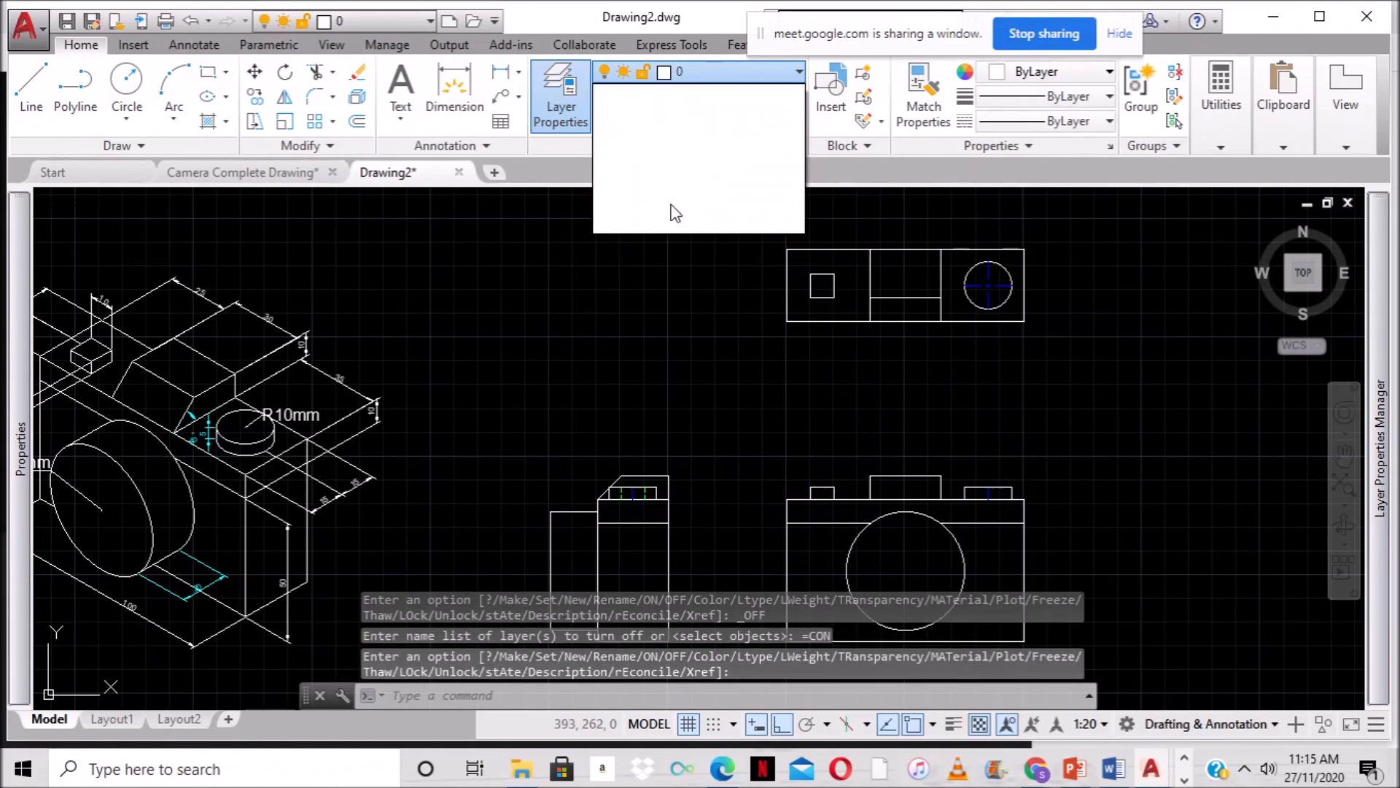
scroll(854, 350, "down", 2)
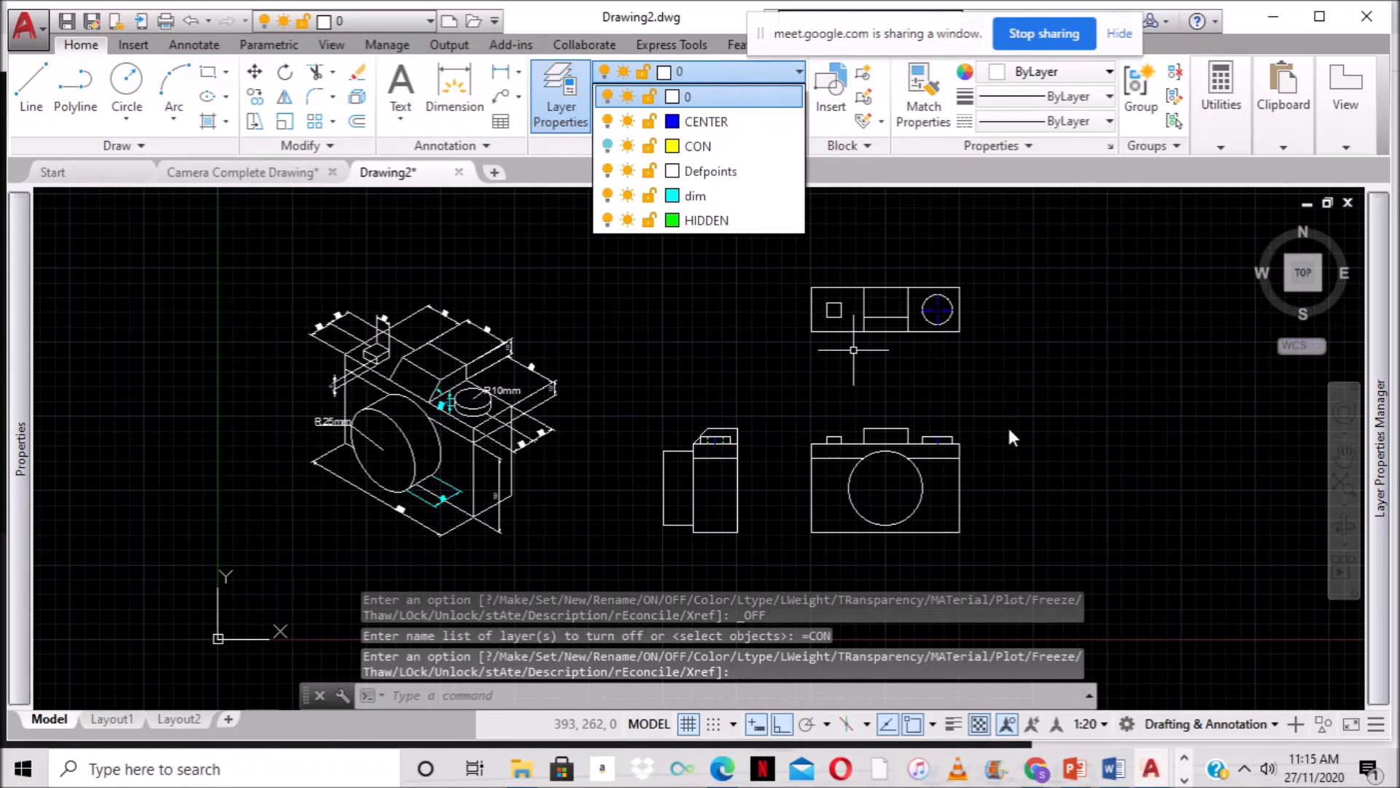
Examine the front, top and side views of the camera against the isometric drawing with the construction lines hidden.
scroll(1009, 431, "up", 2)
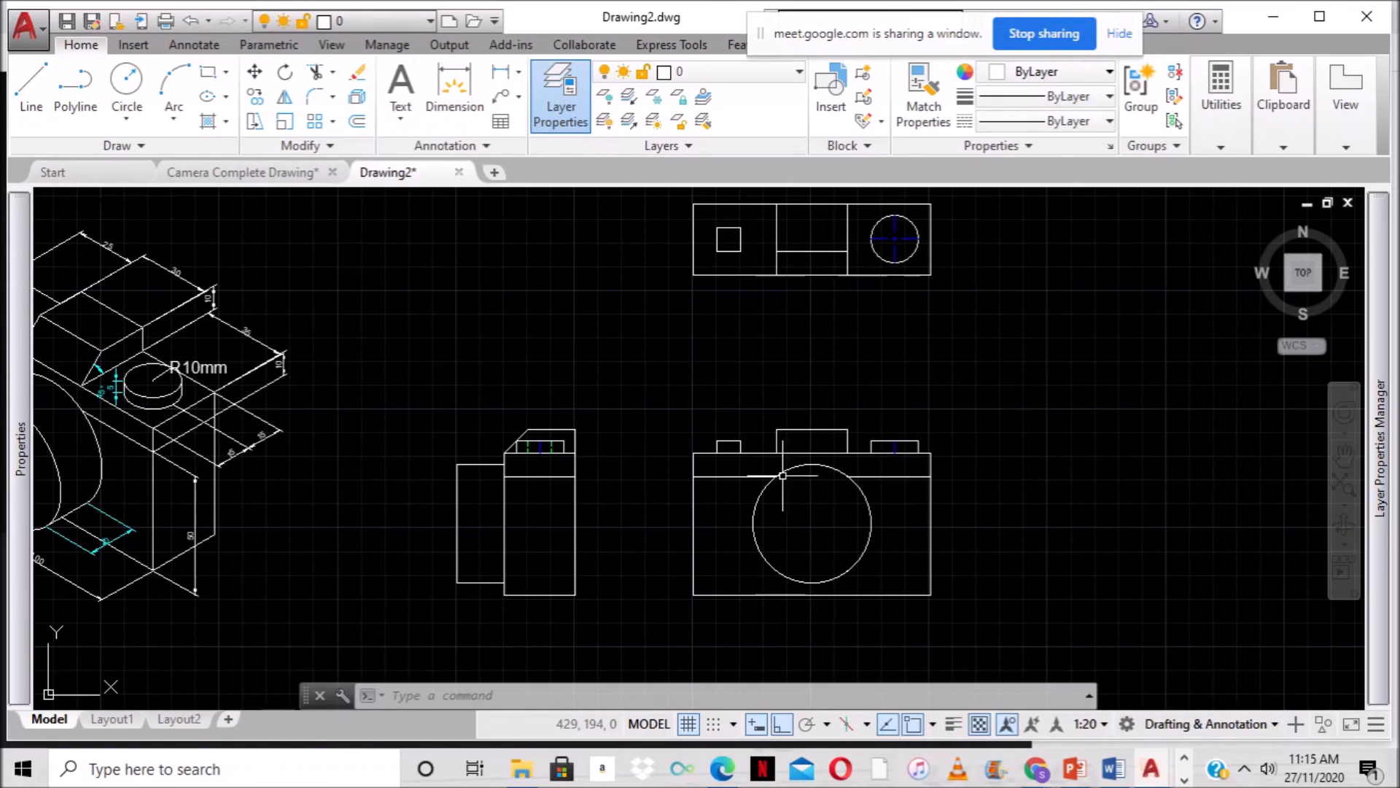
scroll(353, 382, "down", 2)
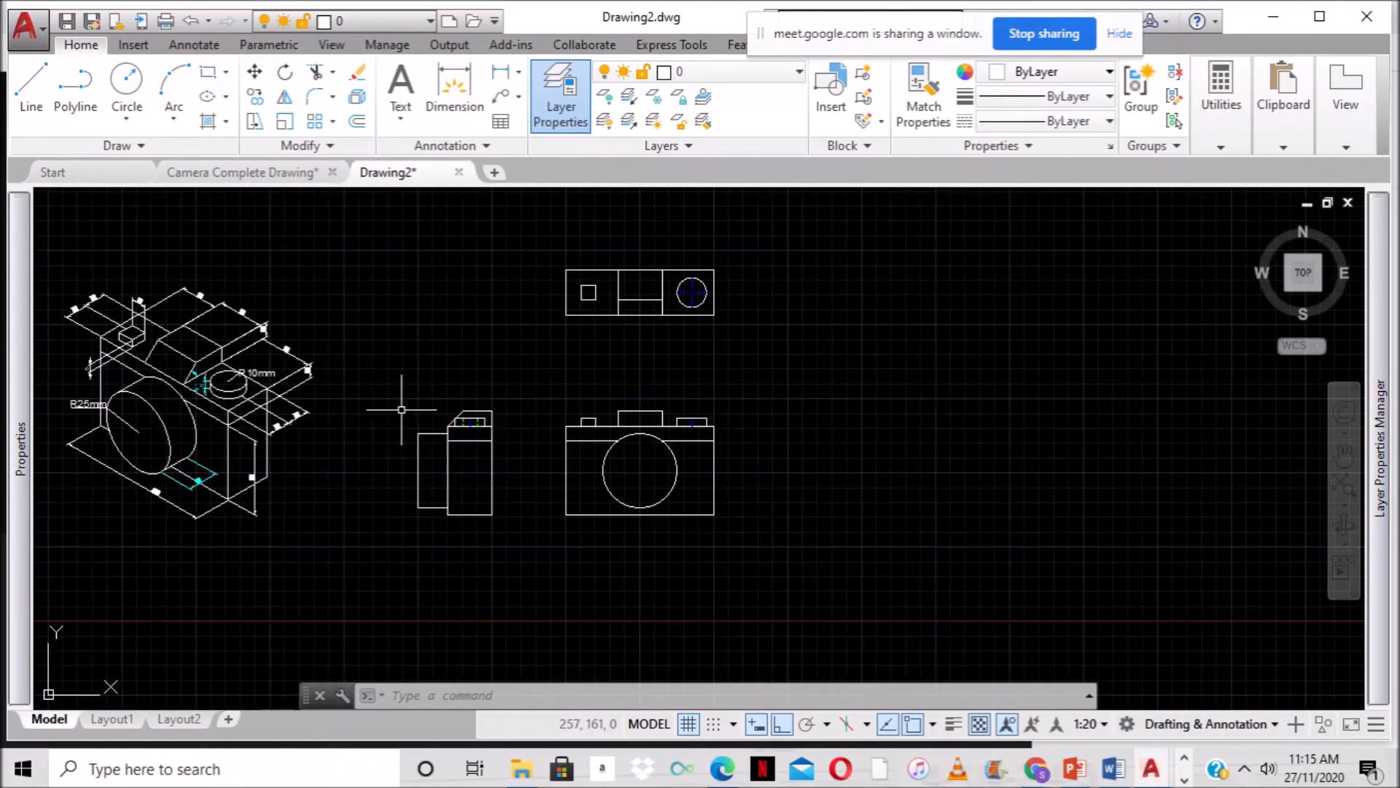
middle_click_drag(394, 353, 544, 399)
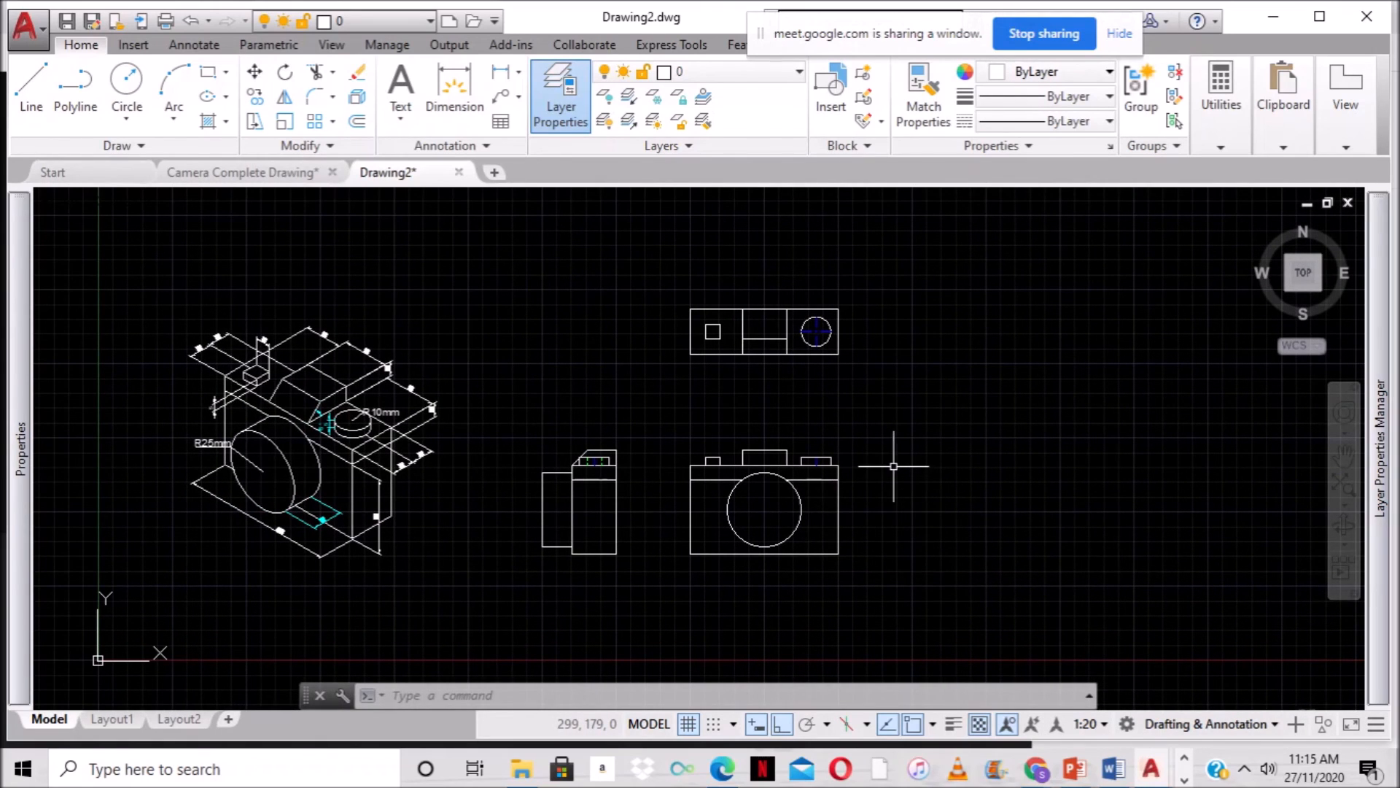
scroll(878, 461, "up", 2)
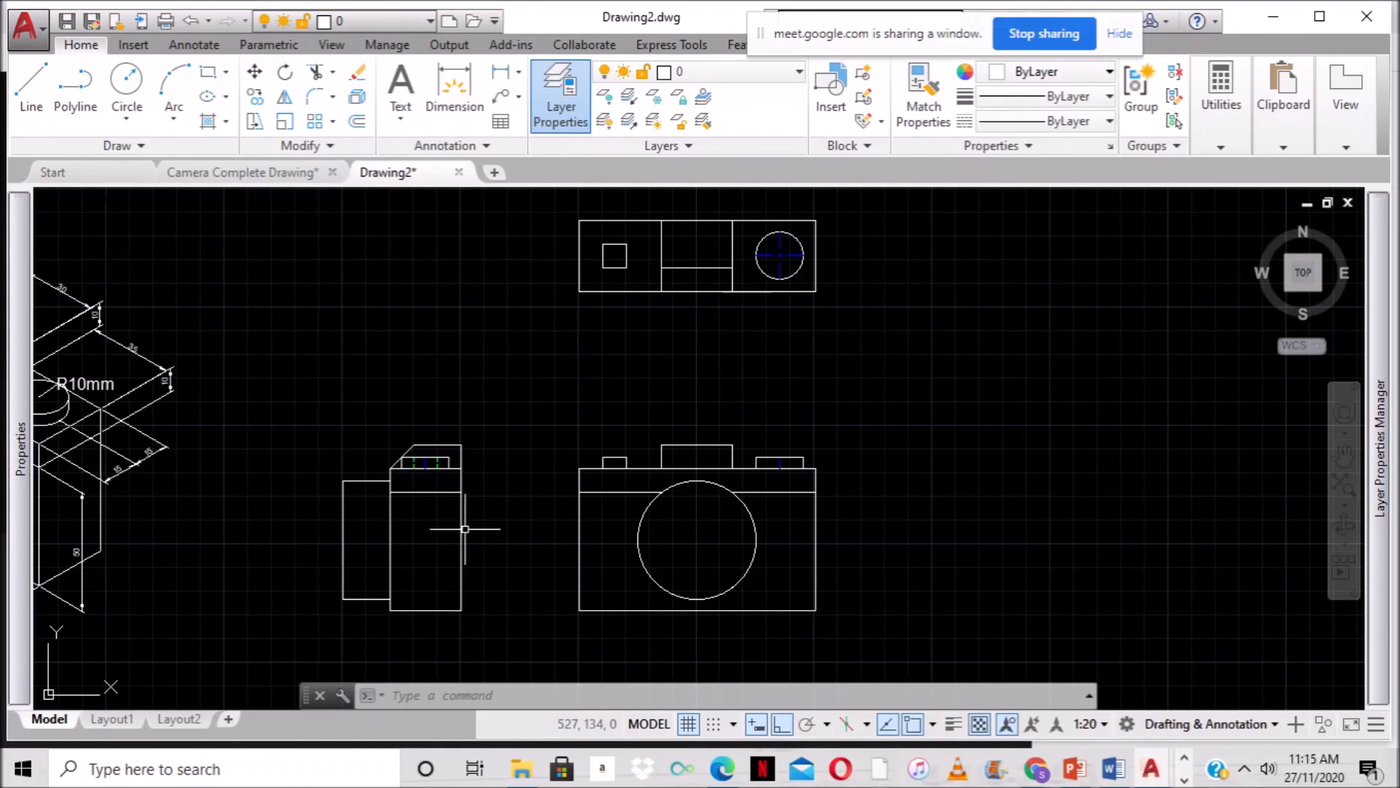
scroll(462, 521, "up", 4)
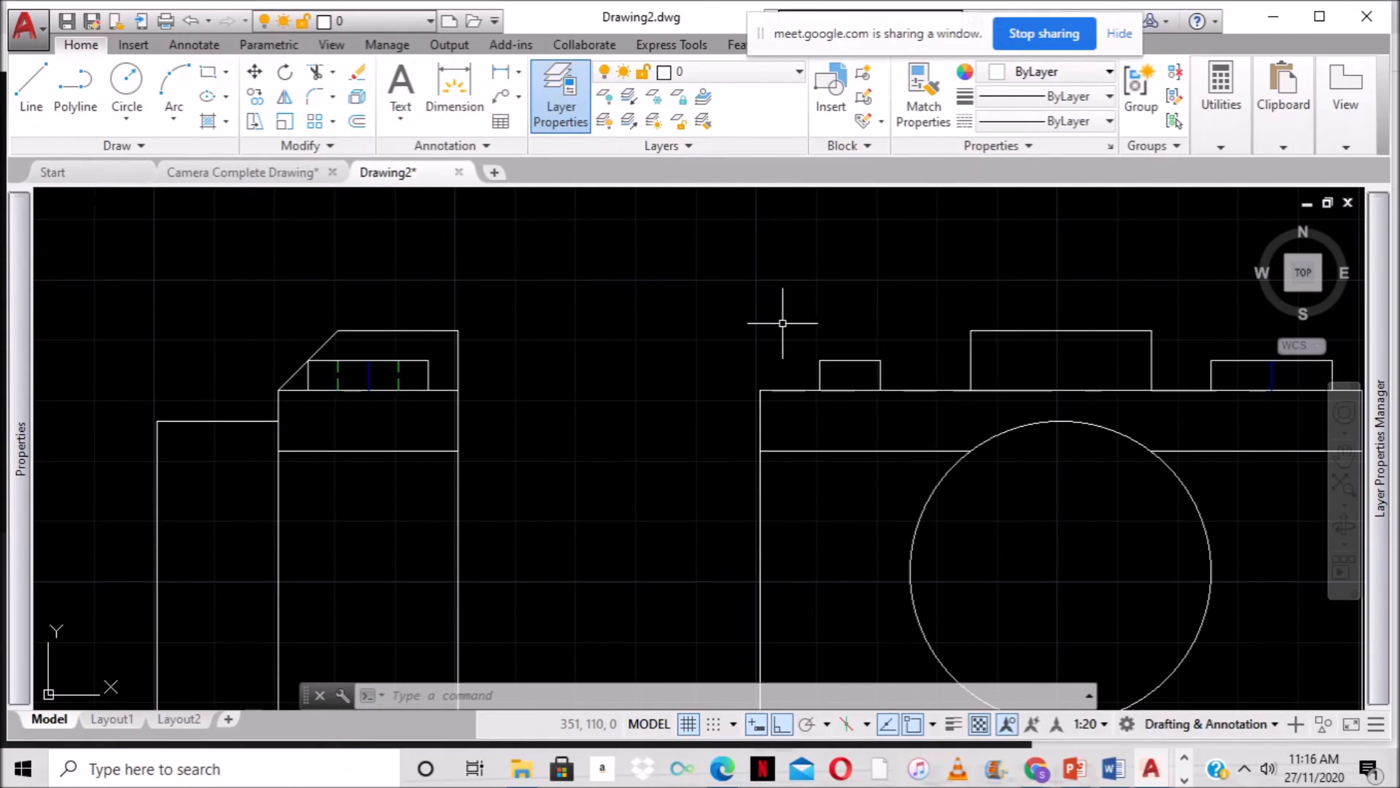
scroll(612, 372, "down", 5)
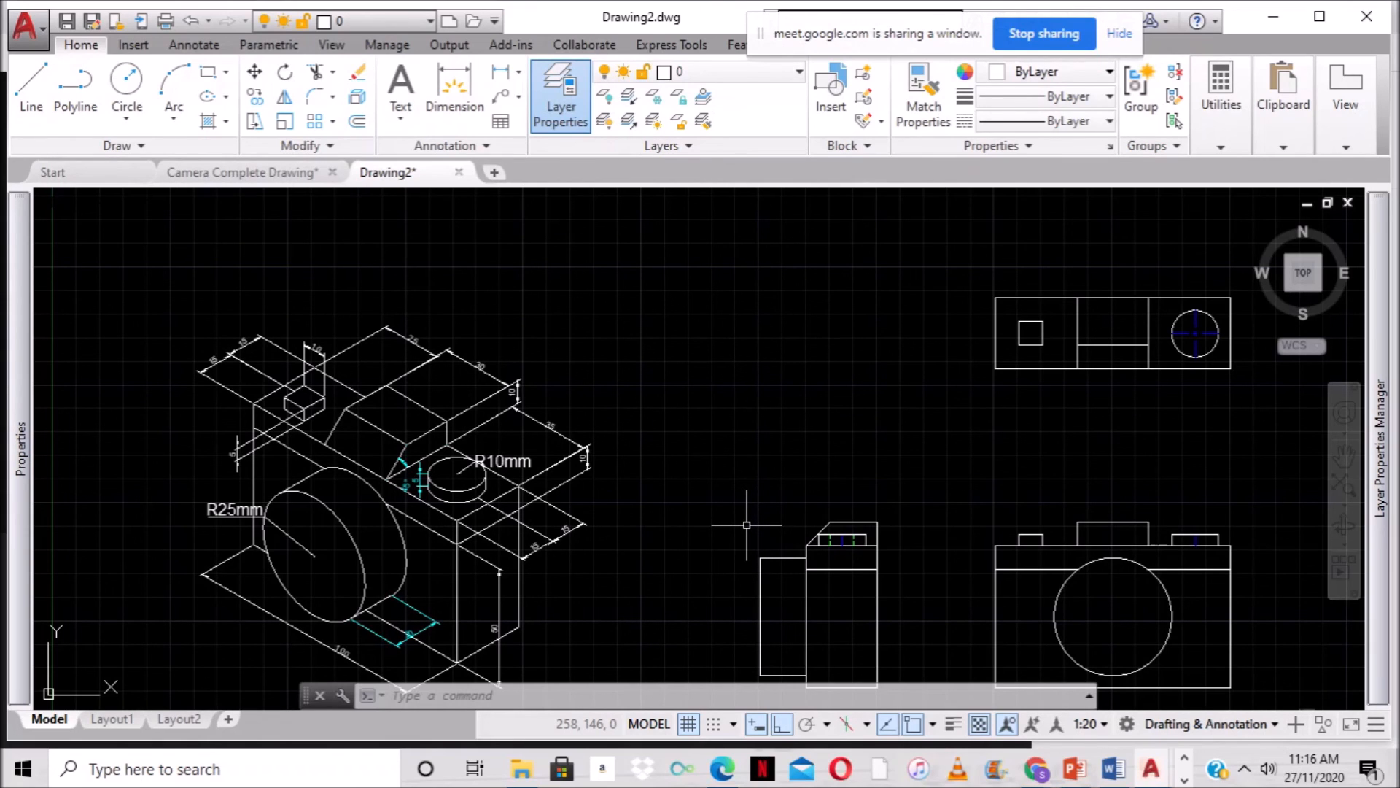
scroll(868, 484, "up", 4)
scroll(869, 482, "down", 2)
middle_click_drag(950, 492, 752, 455)
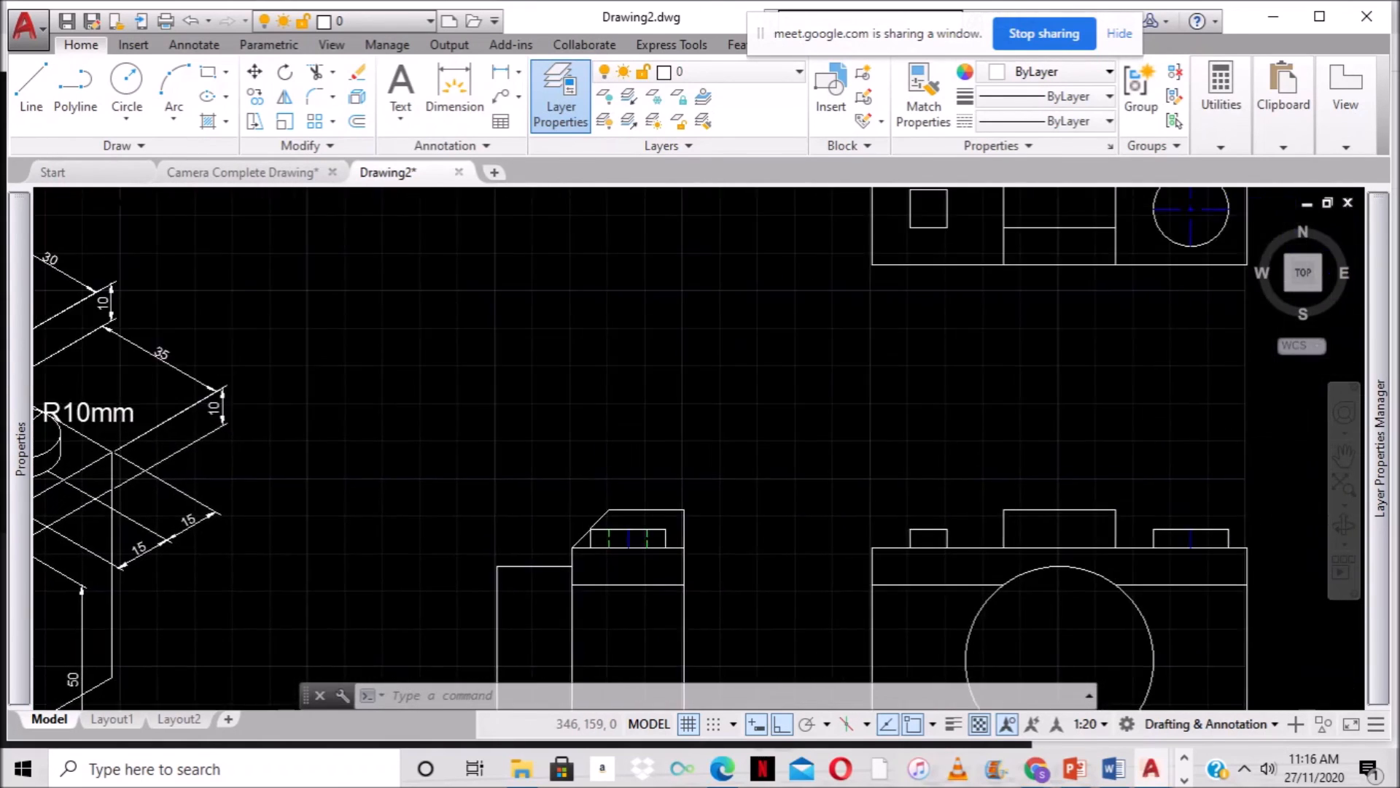
middle_click_drag(904, 384, 781, 493)
scroll(854, 369, "down", 3)
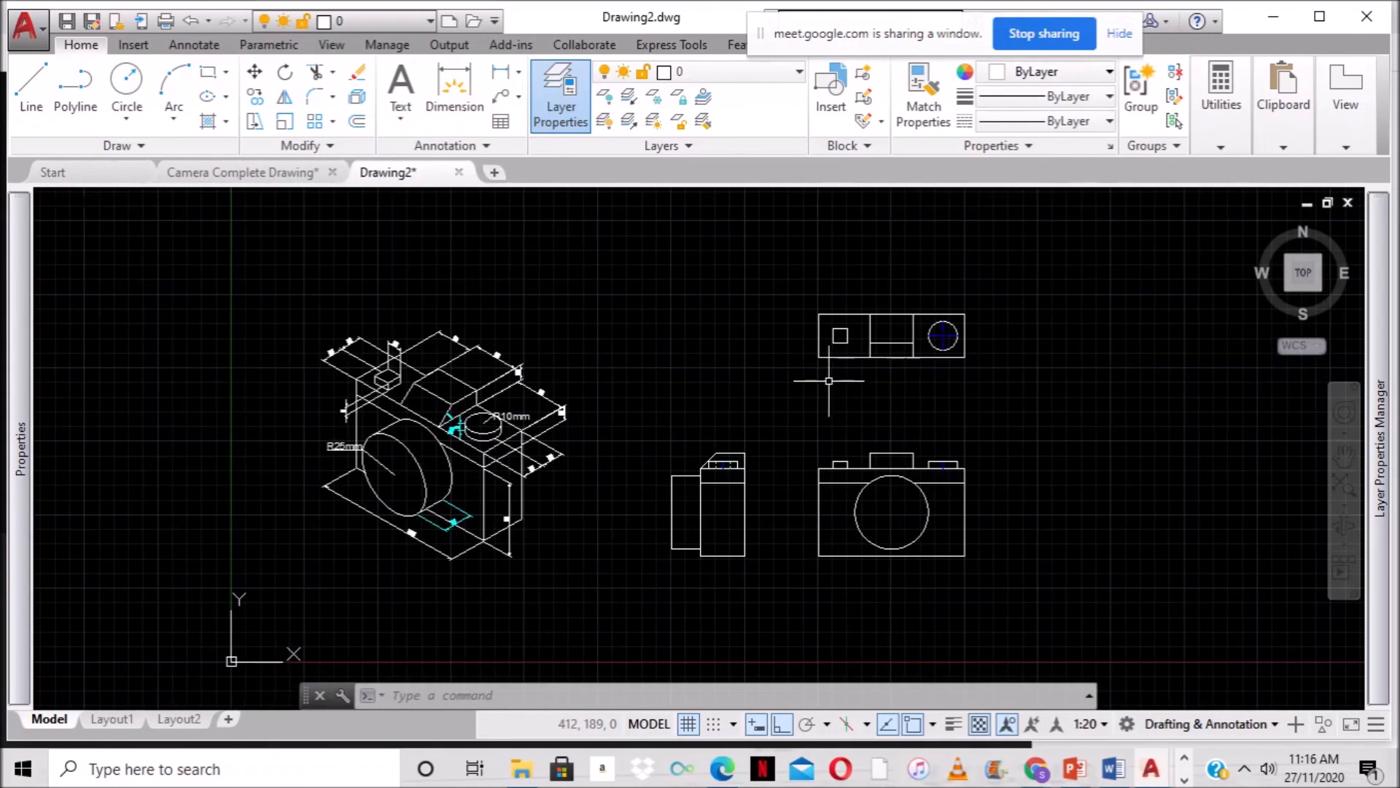
scroll(805, 398, "up", 2)
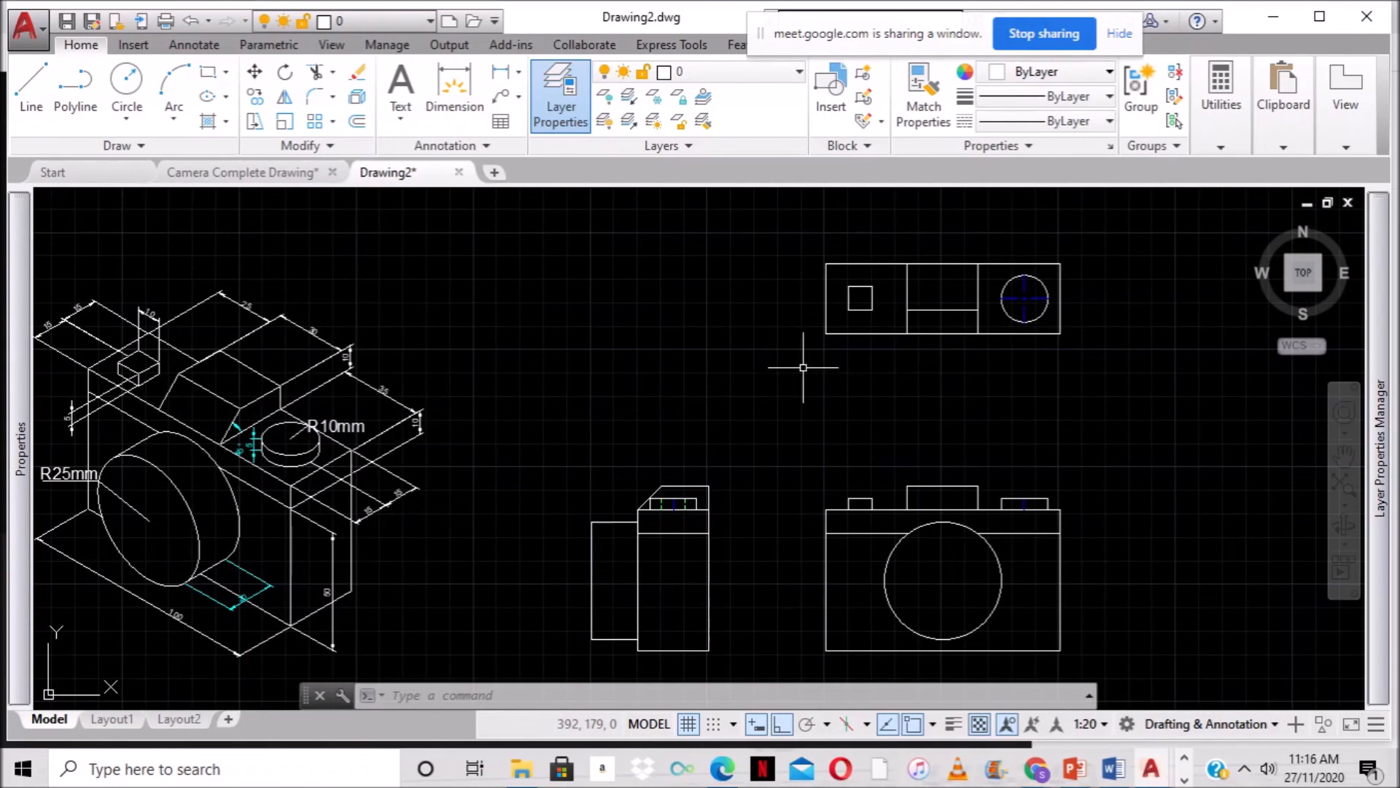